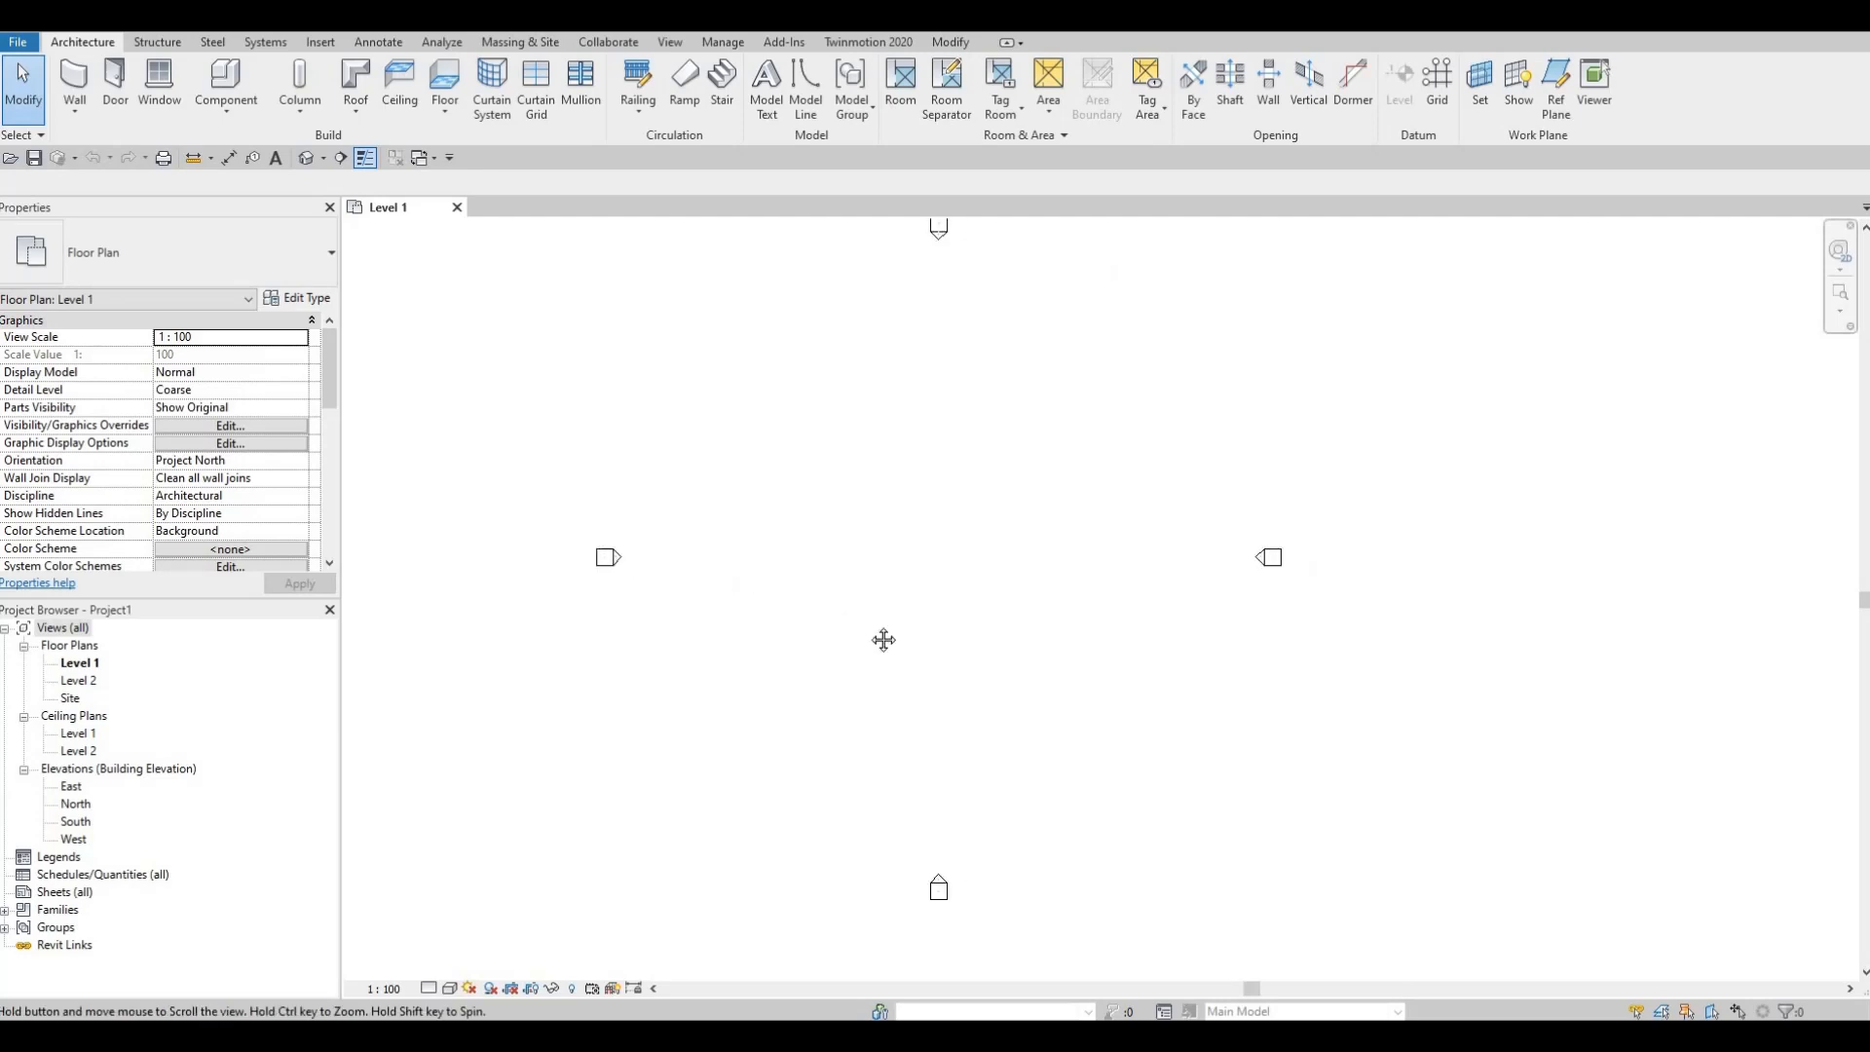
Step: Pan the Level 1 plan into position and start the Grid tool with GR
{"action": "scroll", "coordinate": [863, 617], "scroll_direction": "down", "scroll_amount": 1}
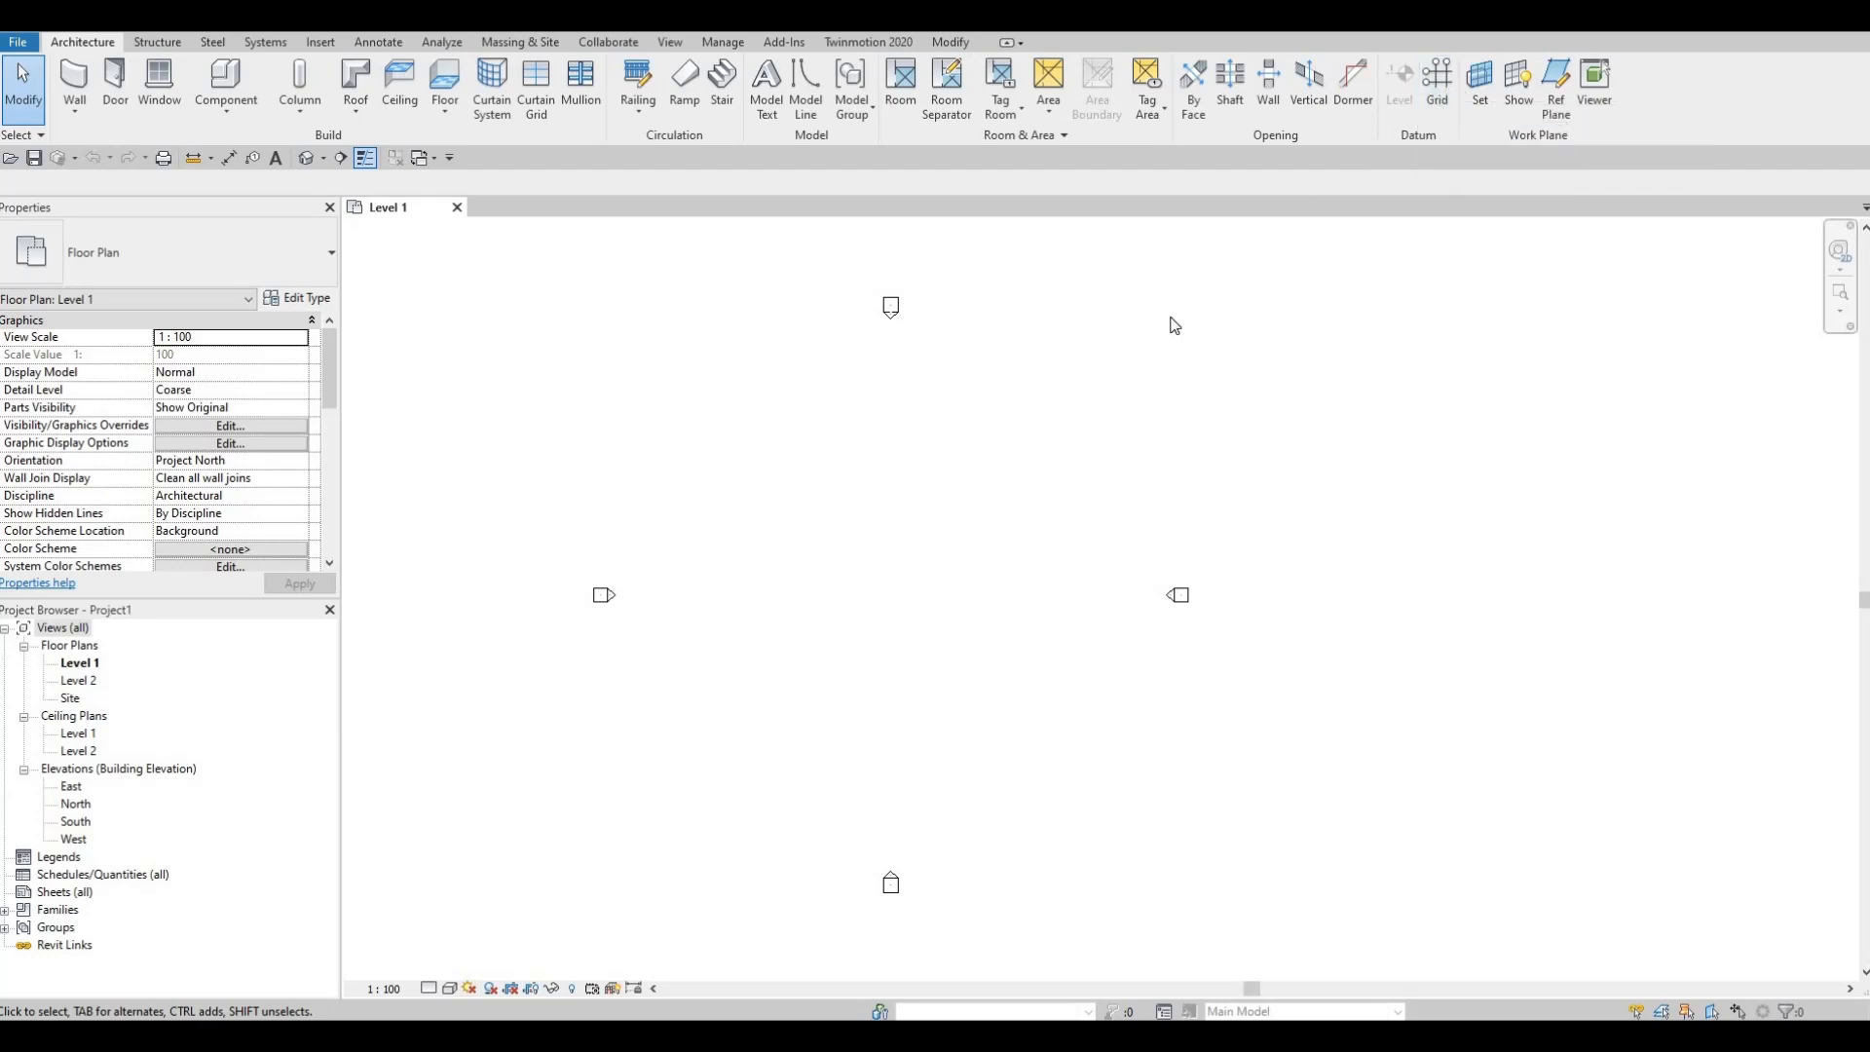
{"action": "key", "text": "g"}
{"action": "key", "text": "r"}
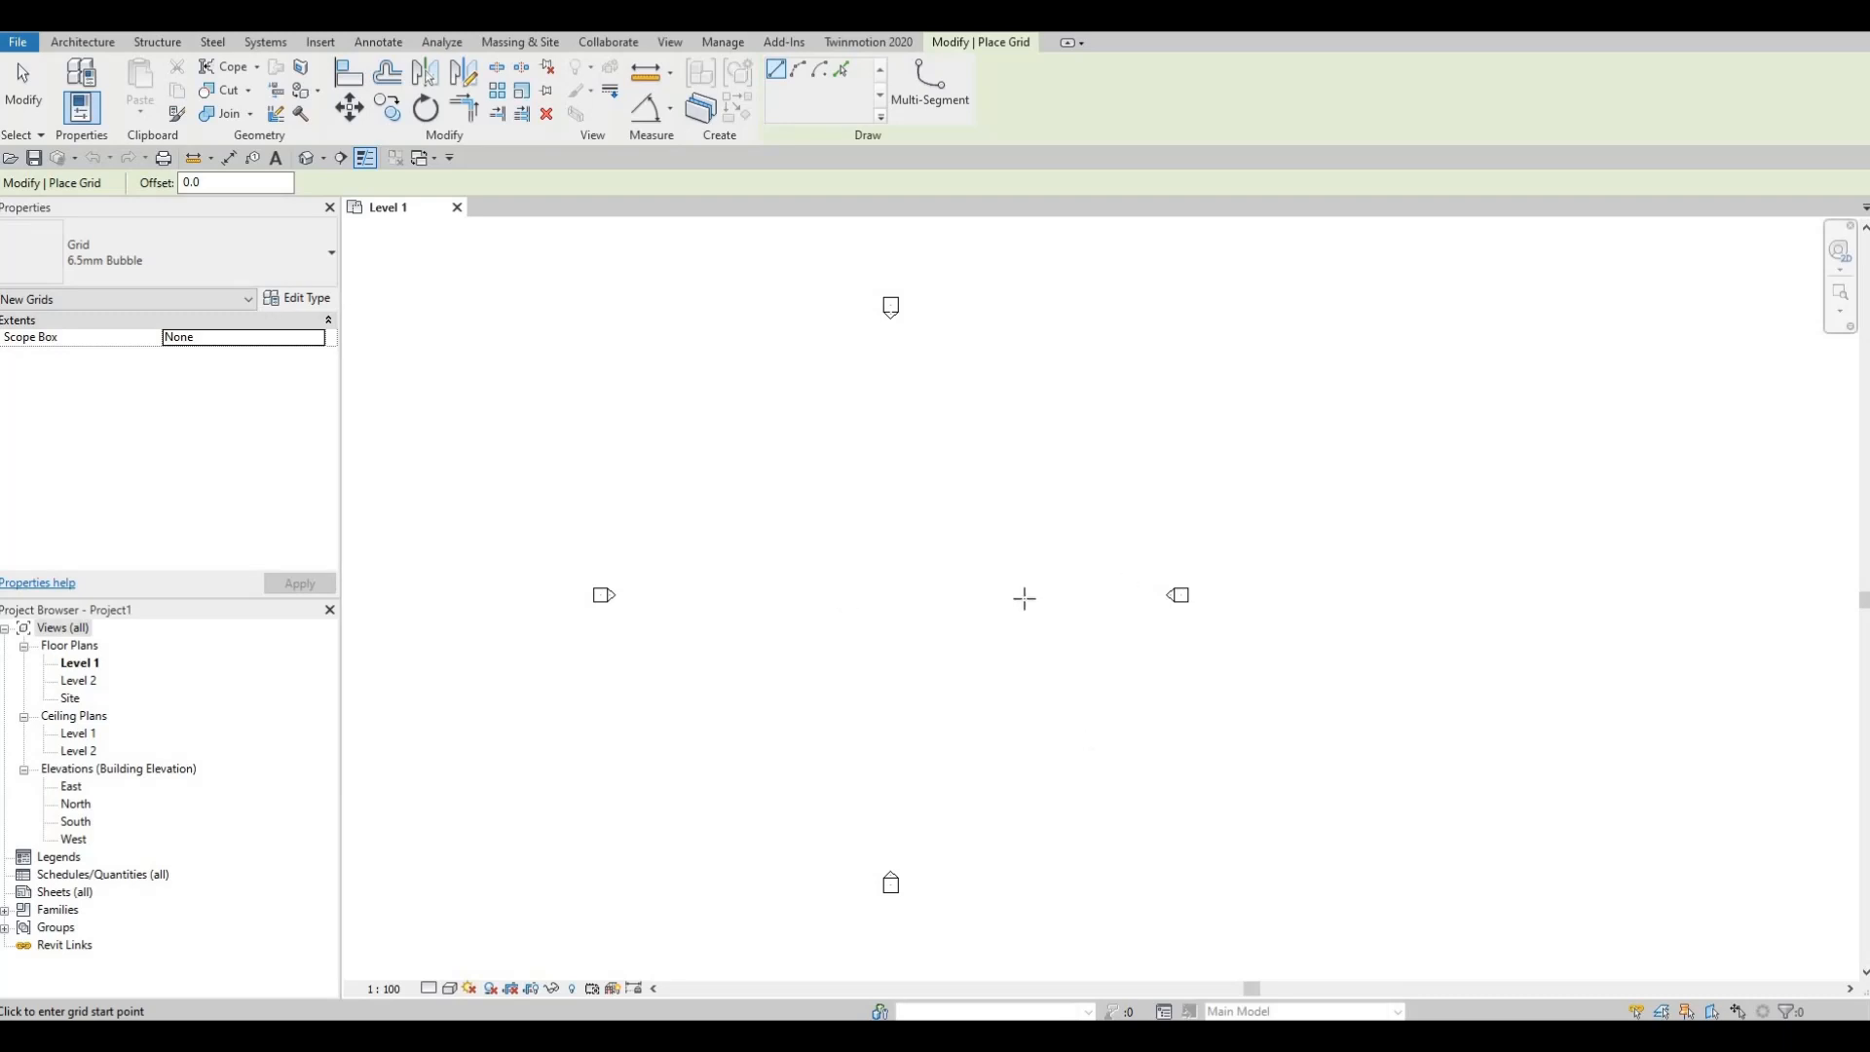
Step: Draw vertical grid 1 bottom-to-top between the elevation markers, then zoom to check bubble 1
{"action": "left_click", "coordinate": [805, 736]}
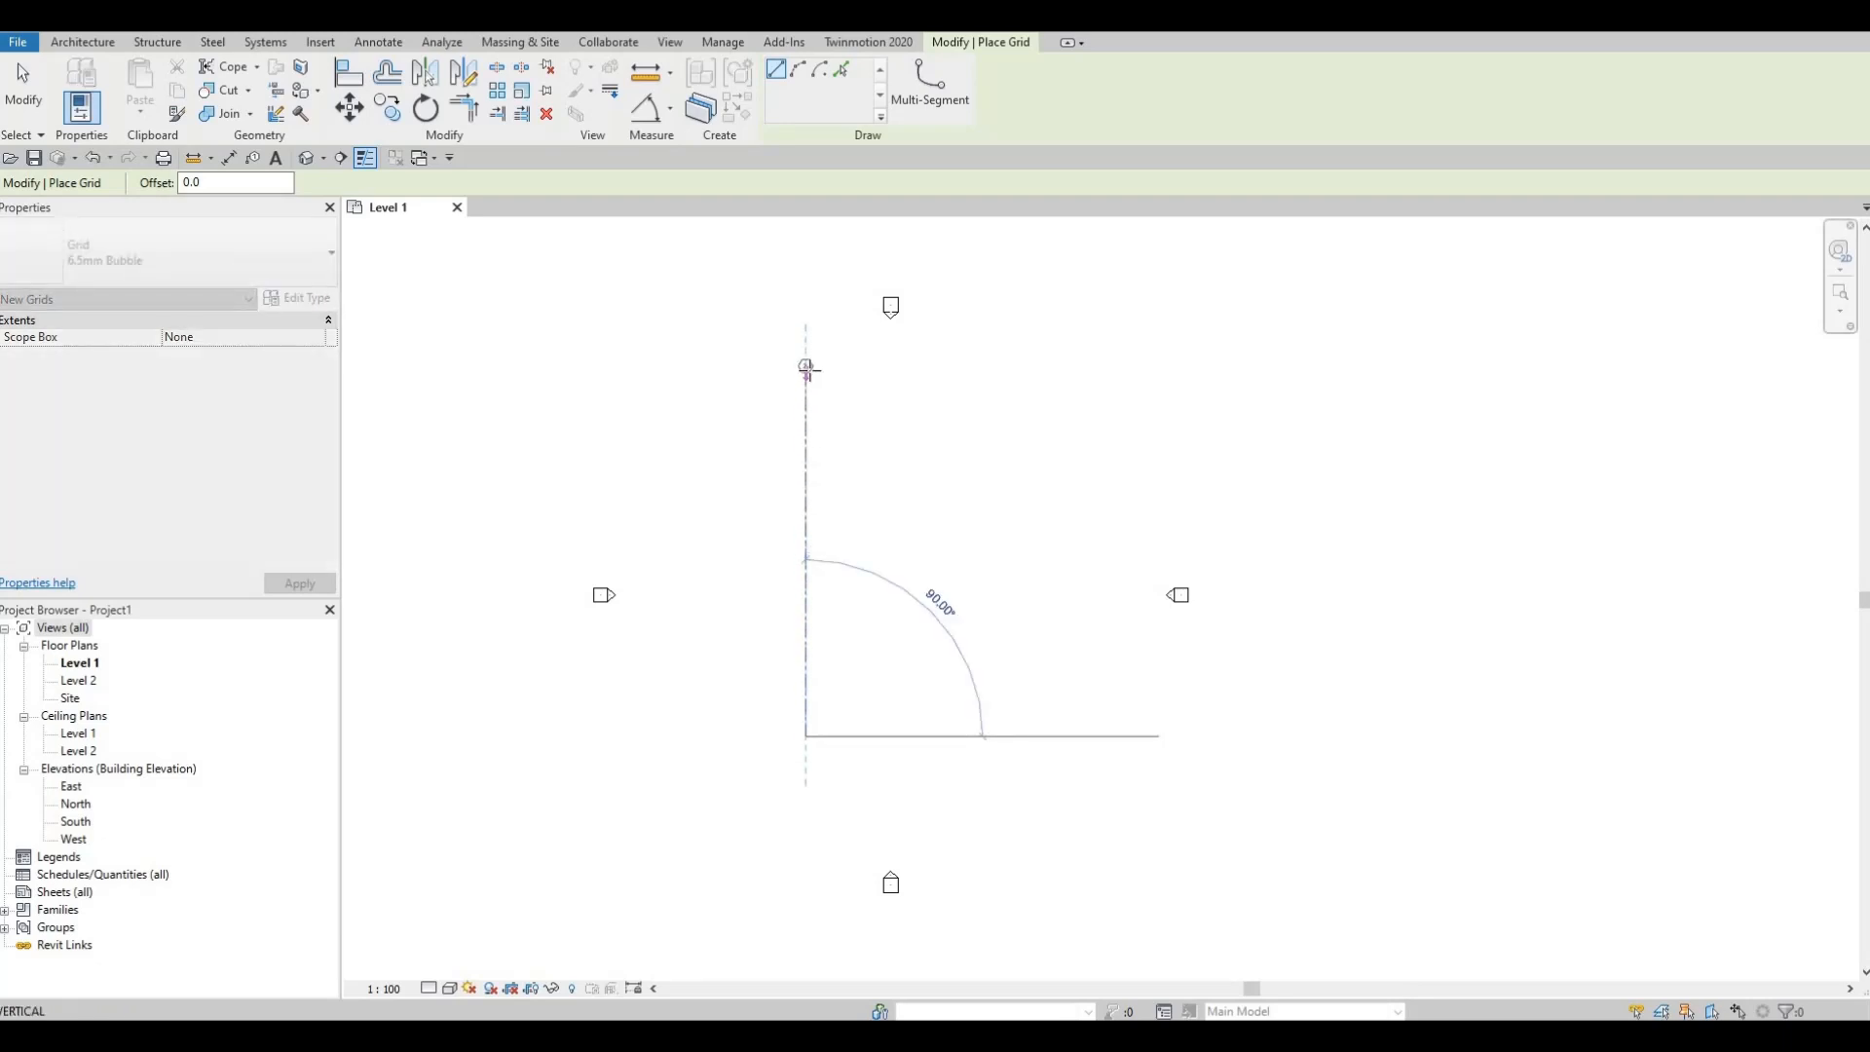
{"action": "left_click", "coordinate": [806, 366]}
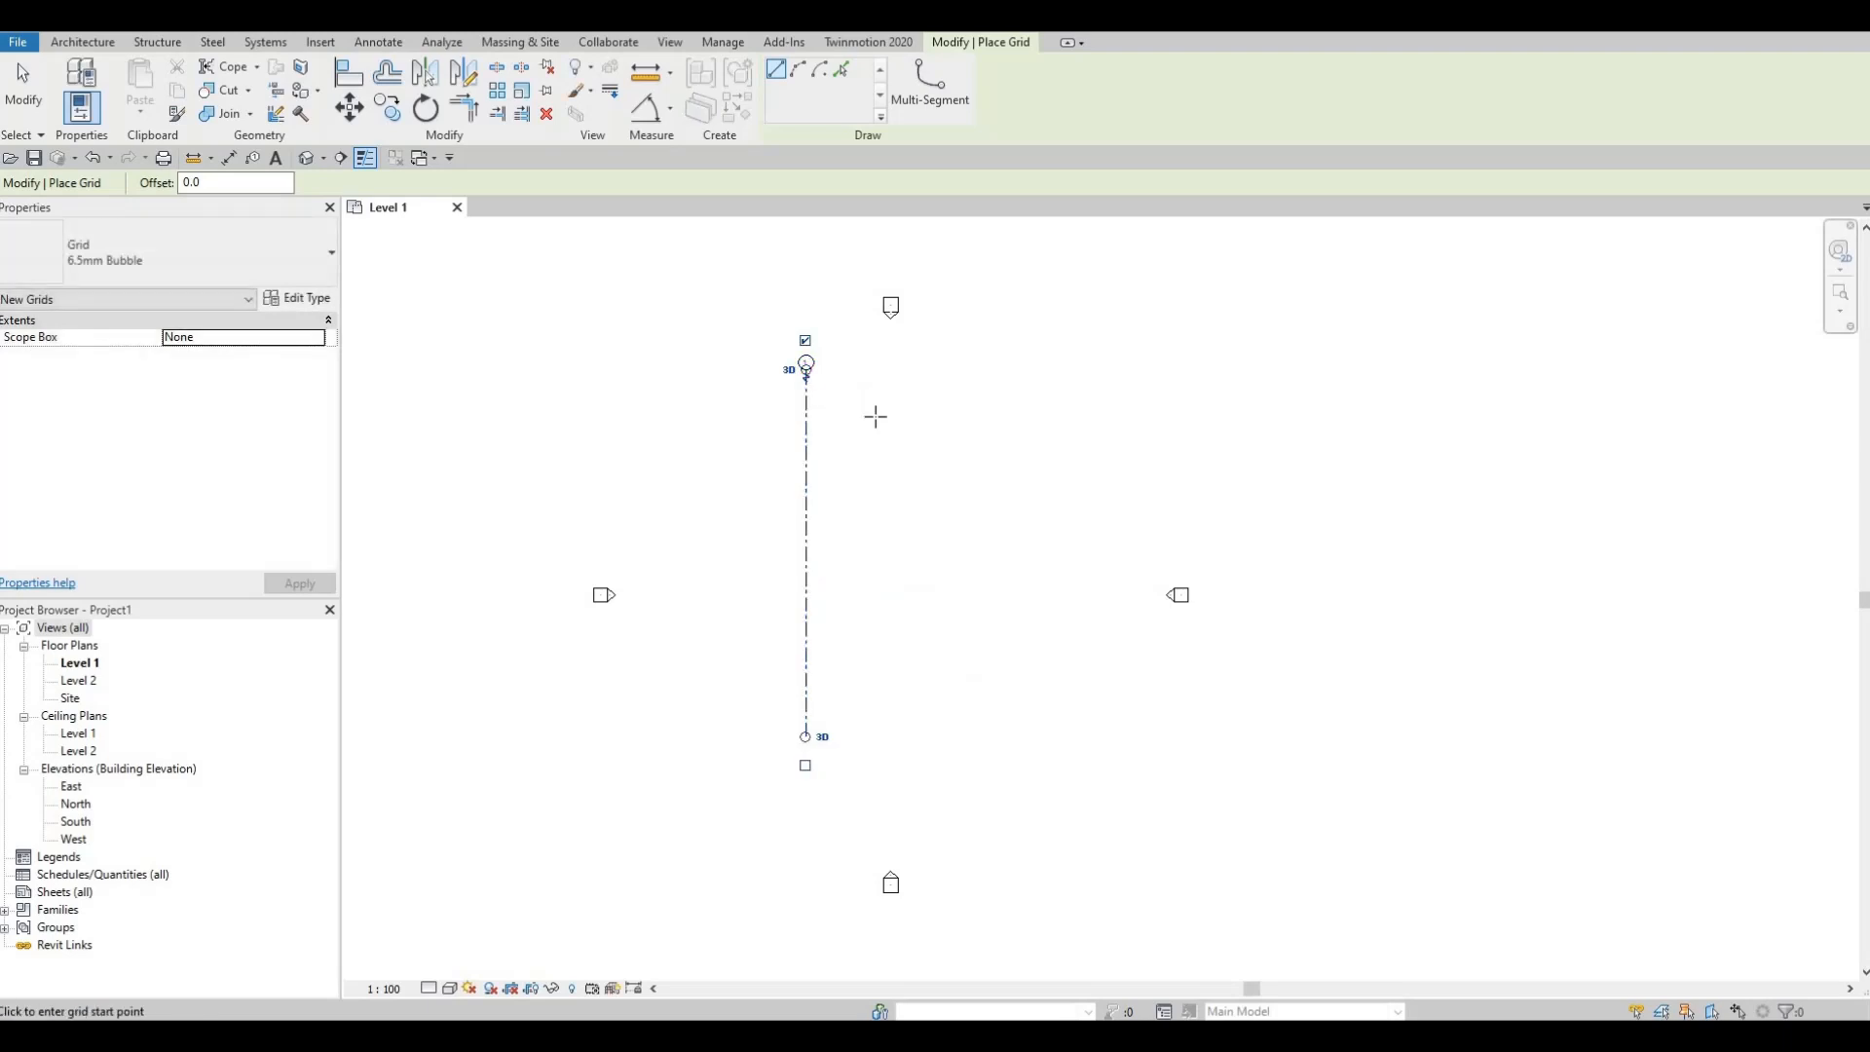
{"action": "key", "text": "Escape"}
{"action": "key", "text": "Escape"}
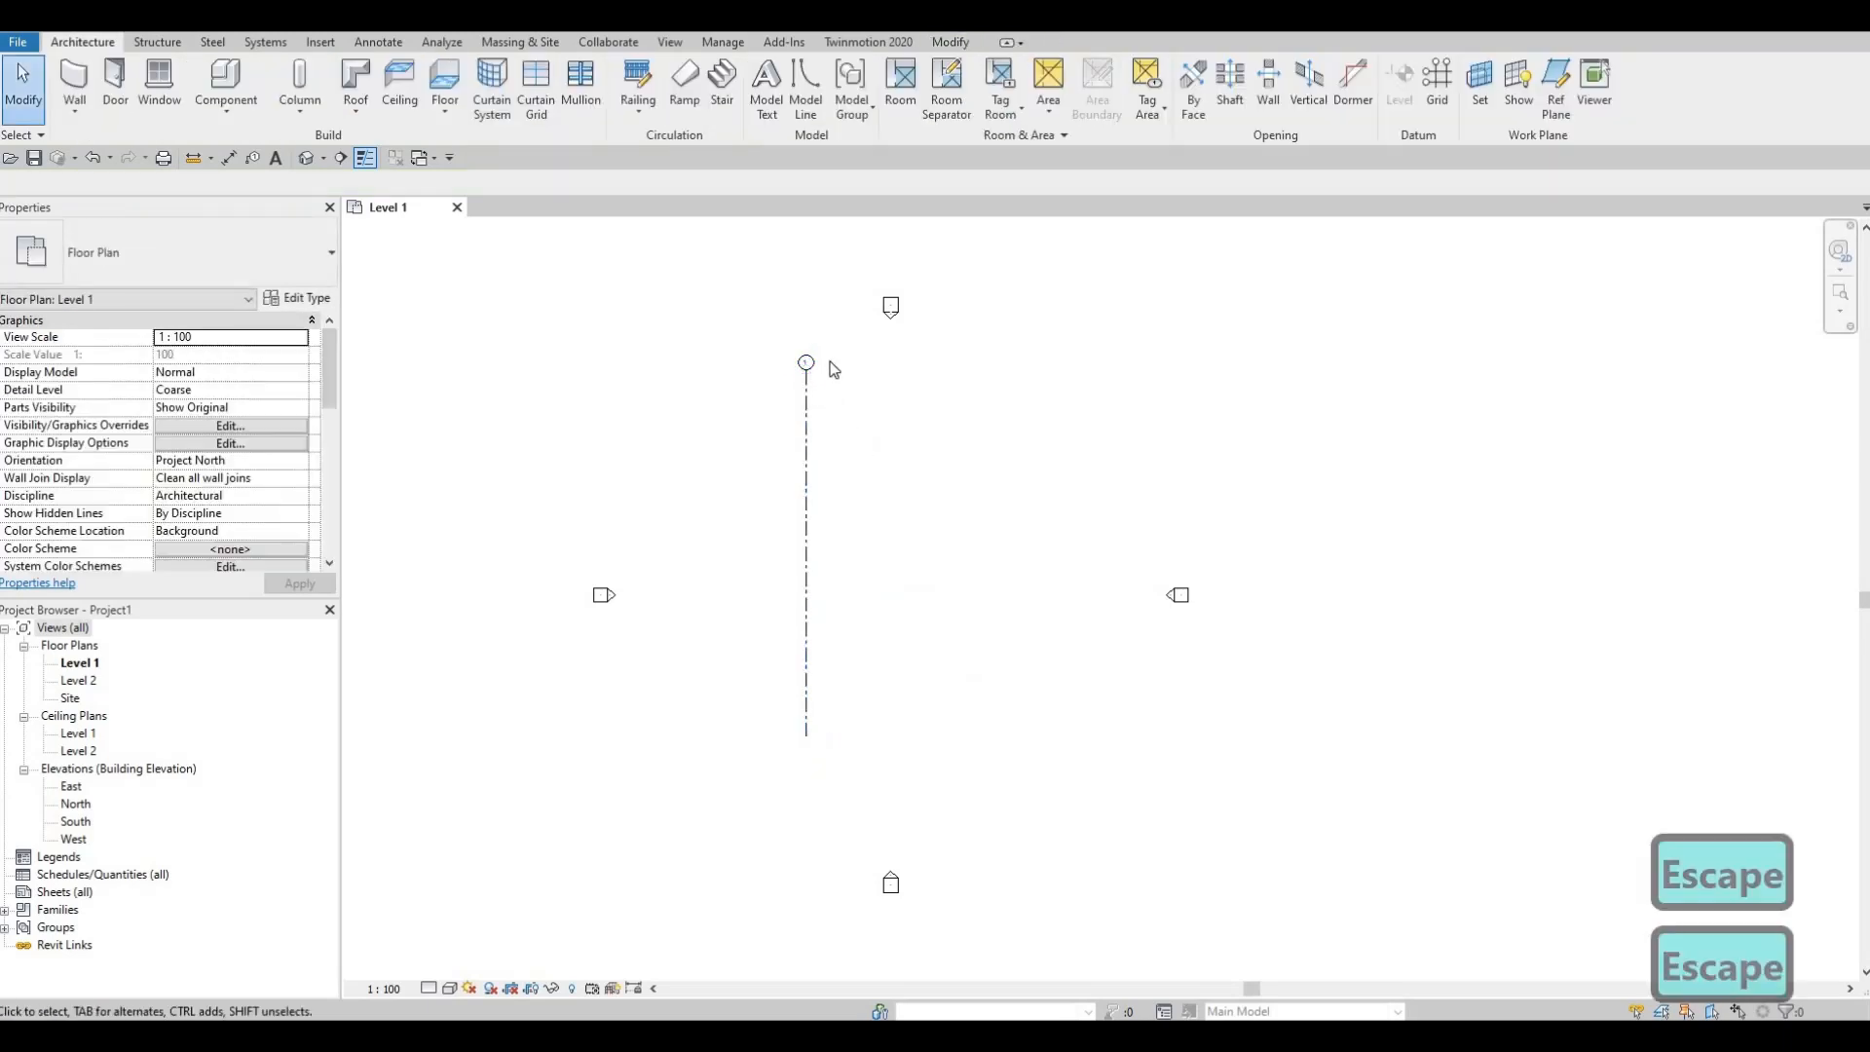
{"action": "scroll", "coordinate": [813, 385], "scroll_direction": "up", "scroll_amount": 5}
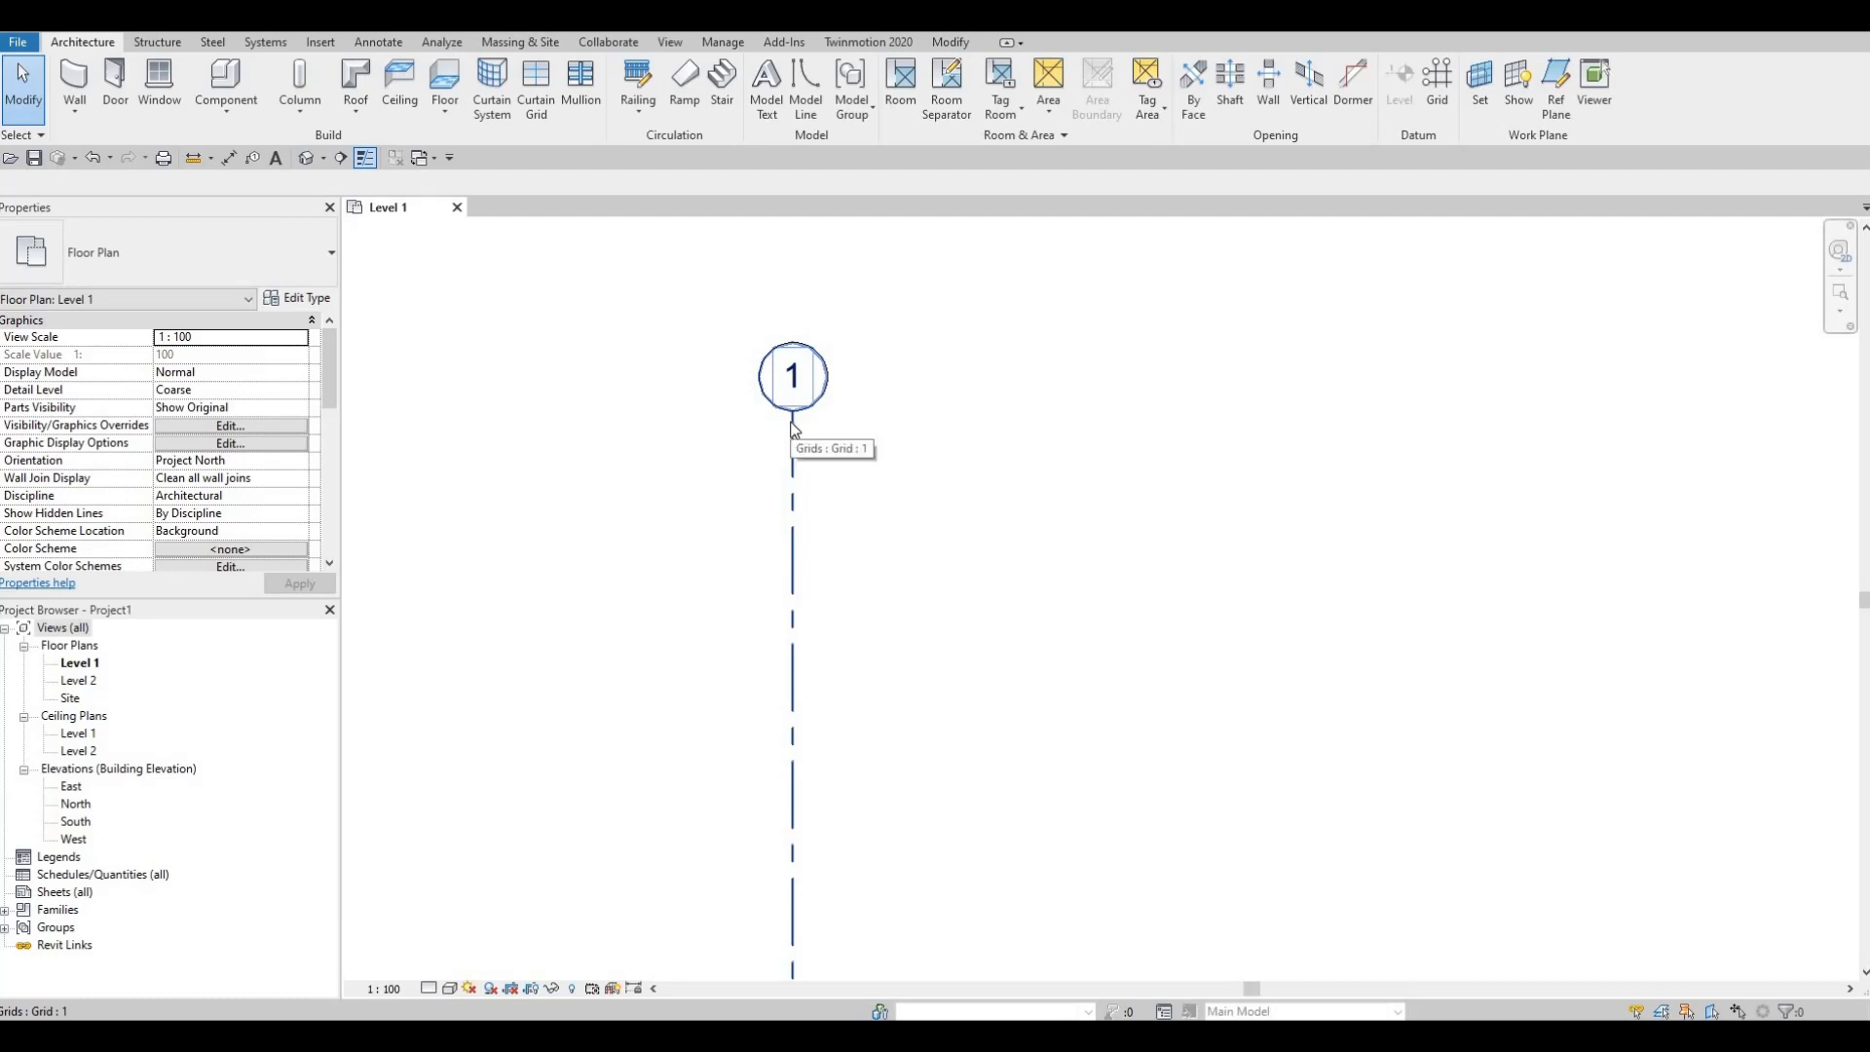
{"action": "scroll", "coordinate": [791, 430], "scroll_direction": "down", "scroll_amount": 1}
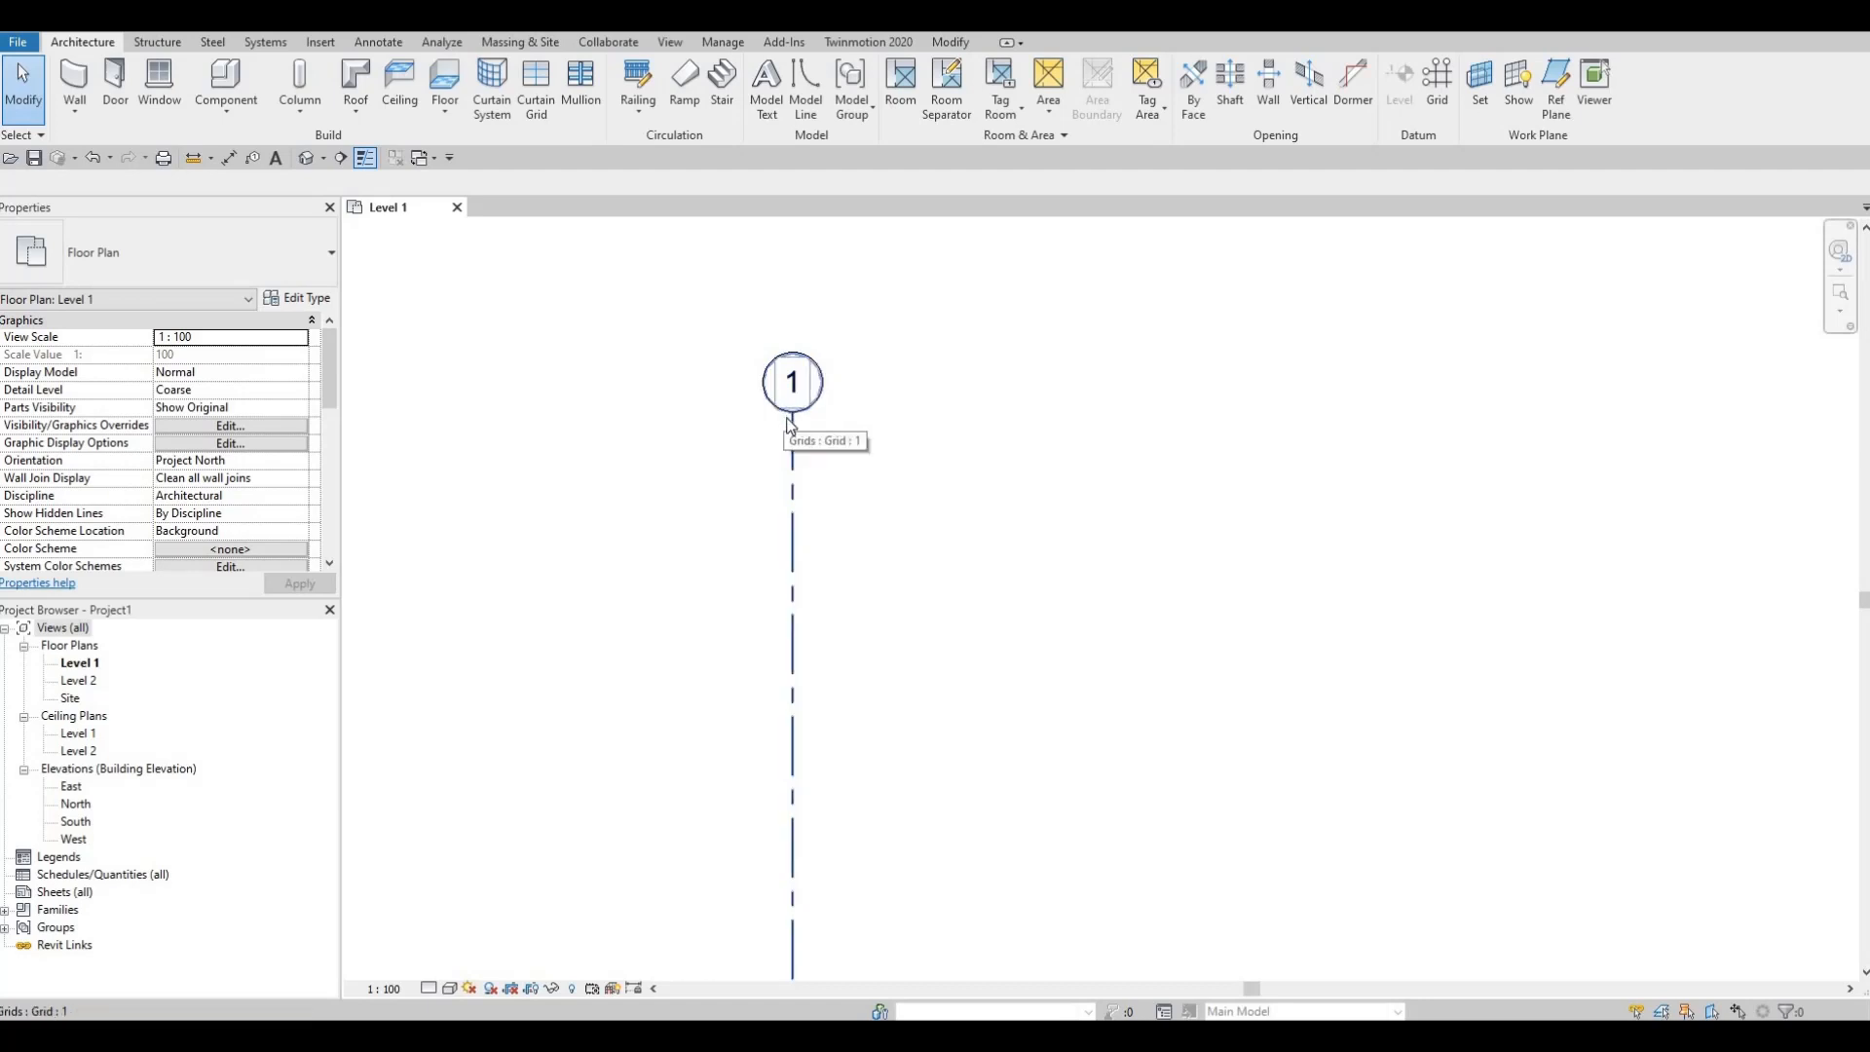
{"action": "scroll", "coordinate": [765, 441], "scroll_direction": "down", "scroll_amount": 1}
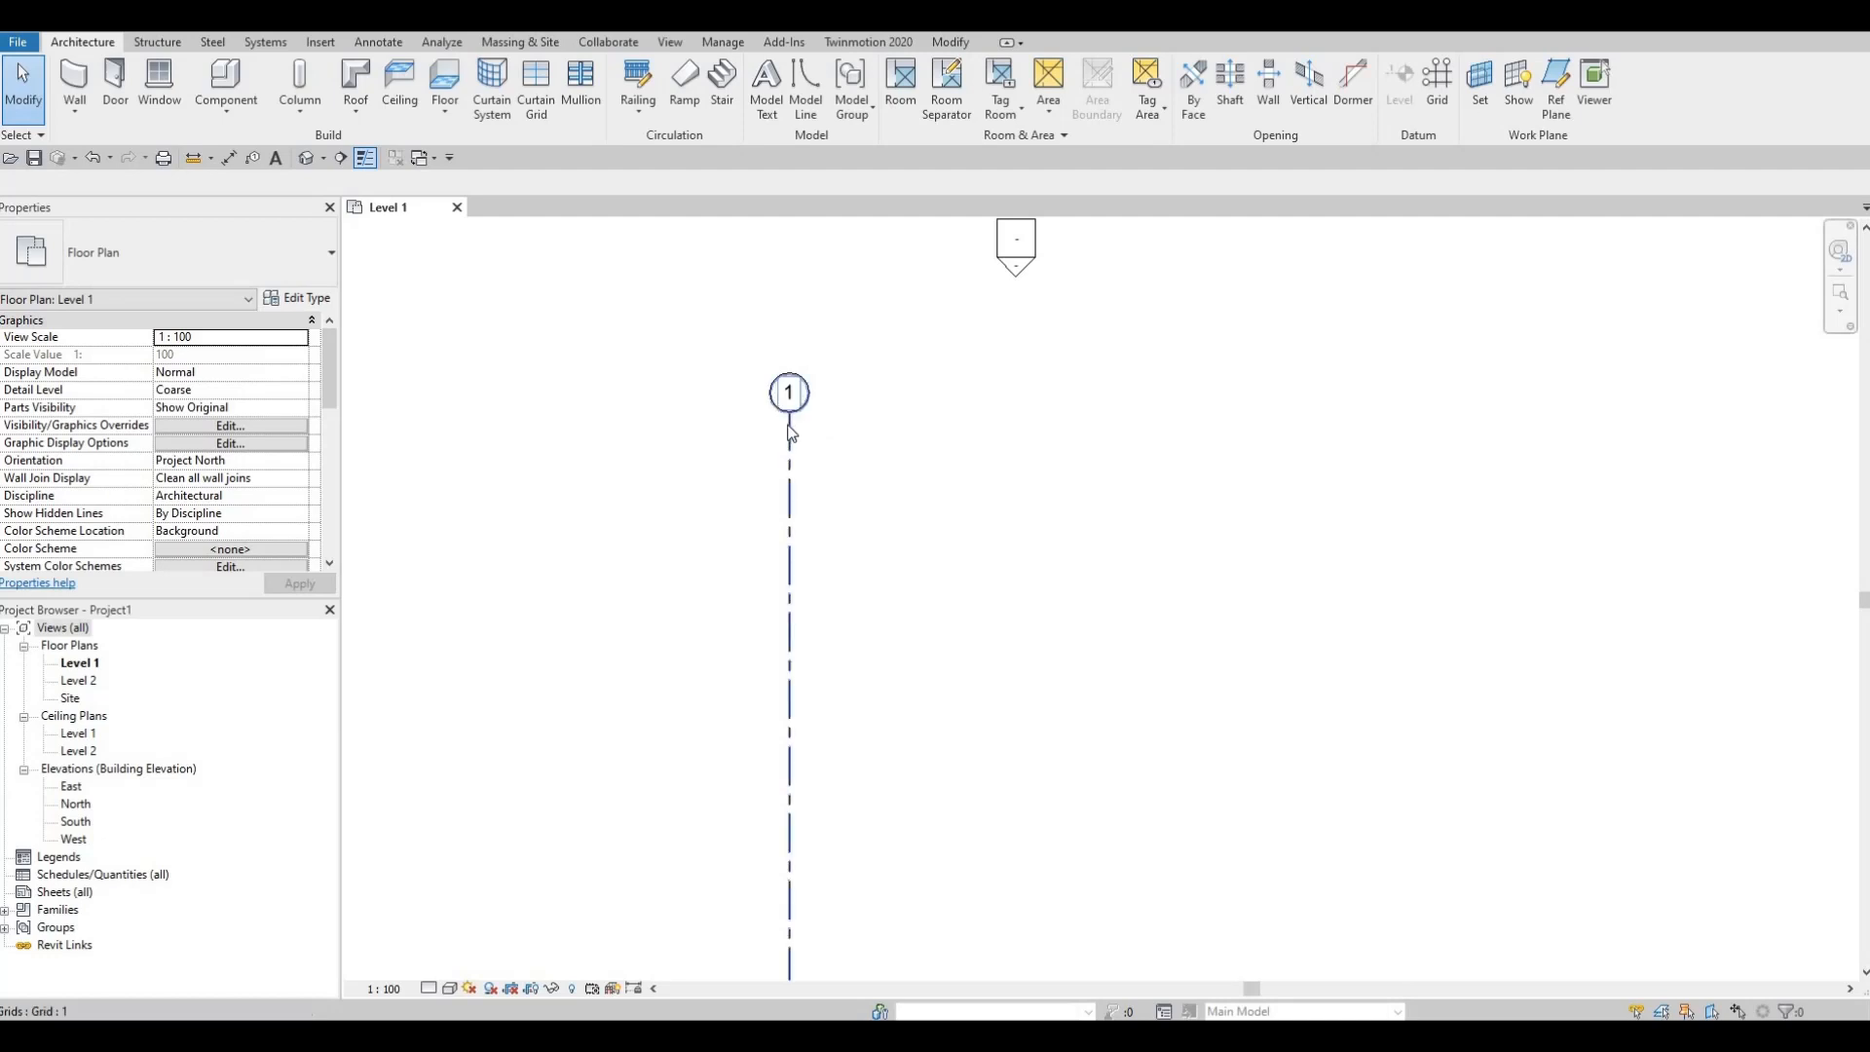
{"action": "scroll", "coordinate": [793, 419], "scroll_direction": "down", "scroll_amount": 1}
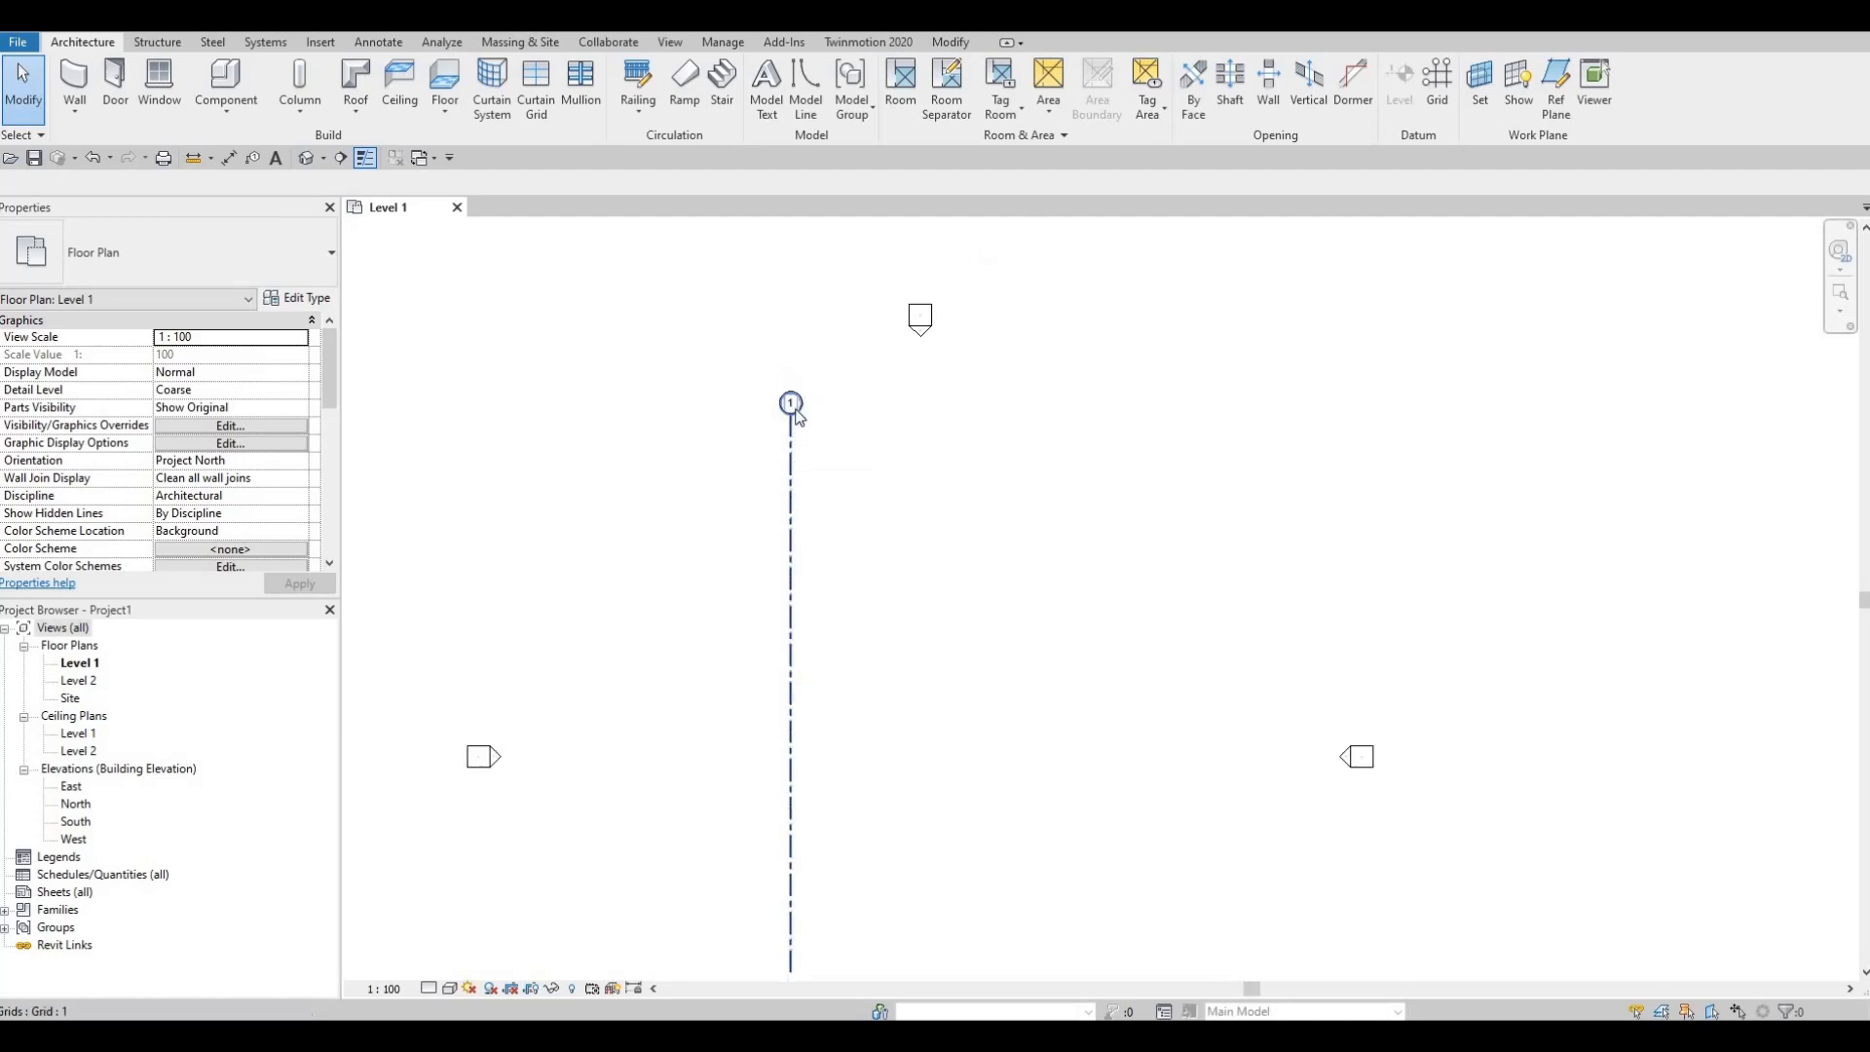
{"action": "scroll", "coordinate": [890, 422], "scroll_direction": "down", "scroll_amount": 2}
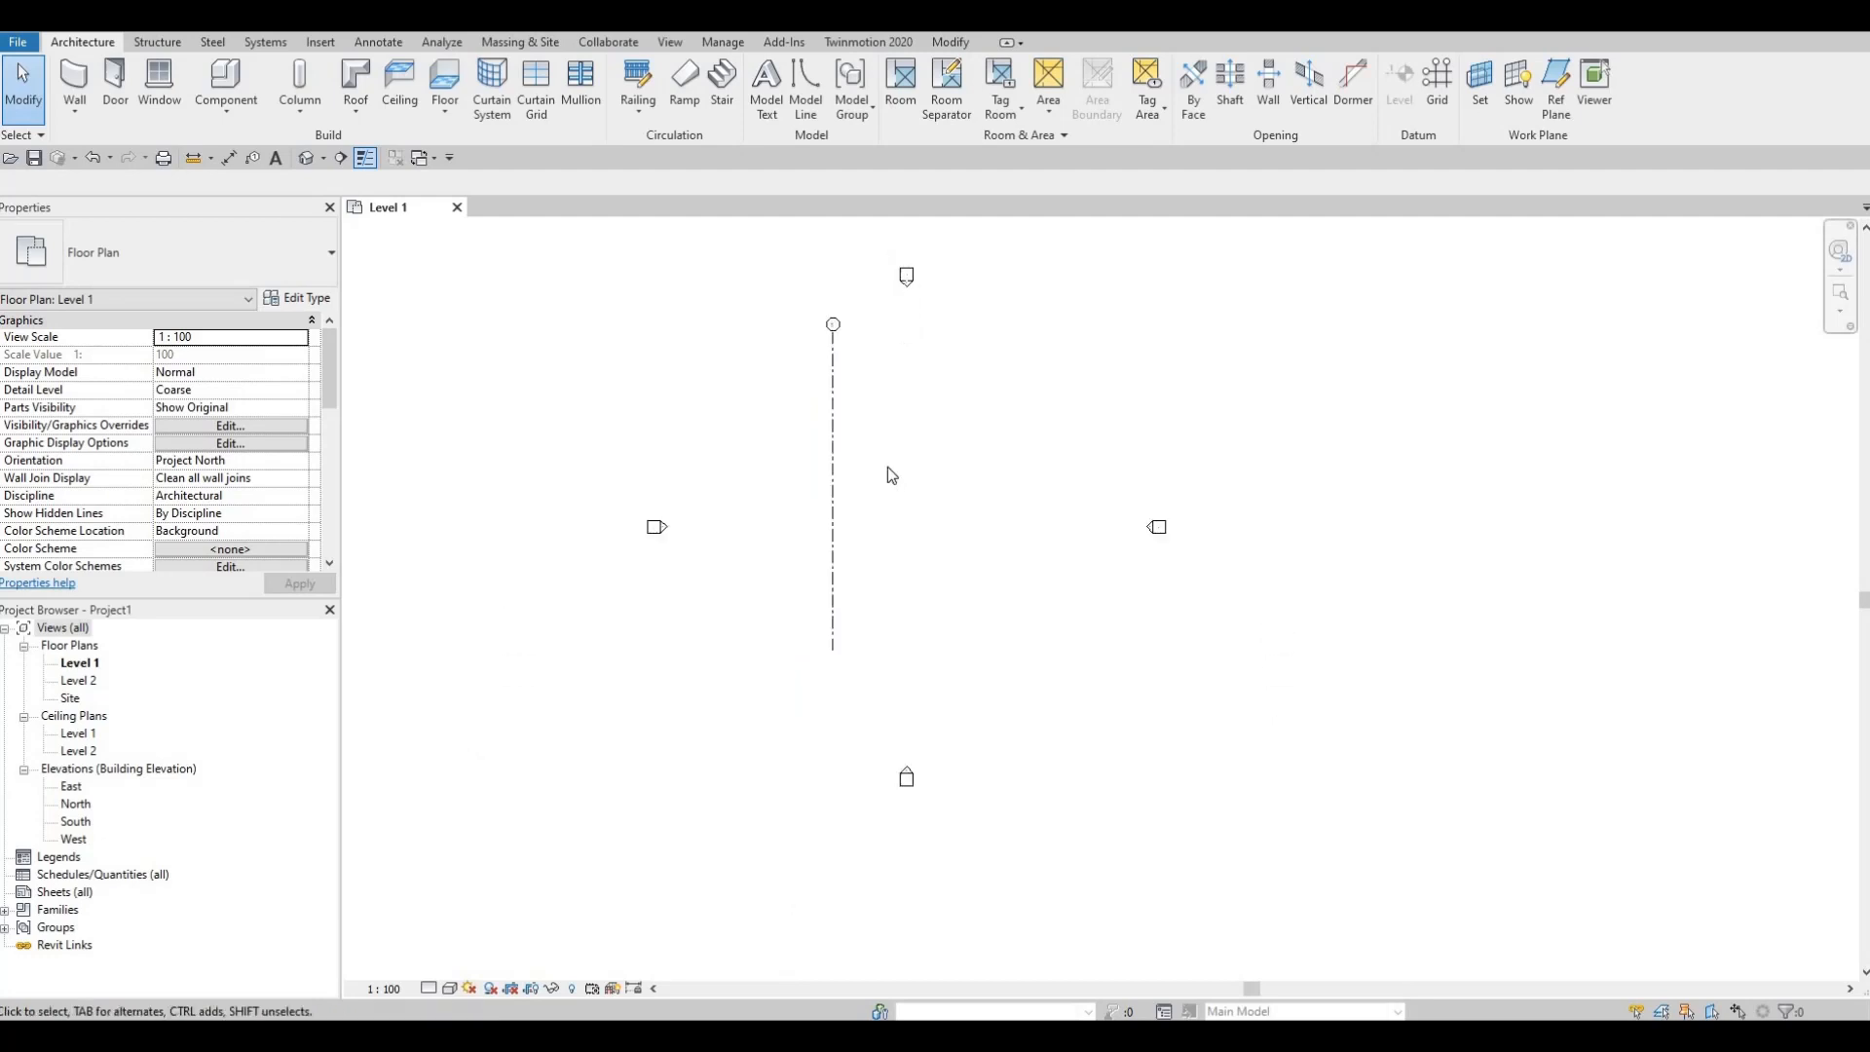
Step: Select grid 1 and start a Multiple copy (CO) from a base point on it
{"action": "middle_click_drag", "start_coordinate": [886, 476], "coordinate": [881, 535]}
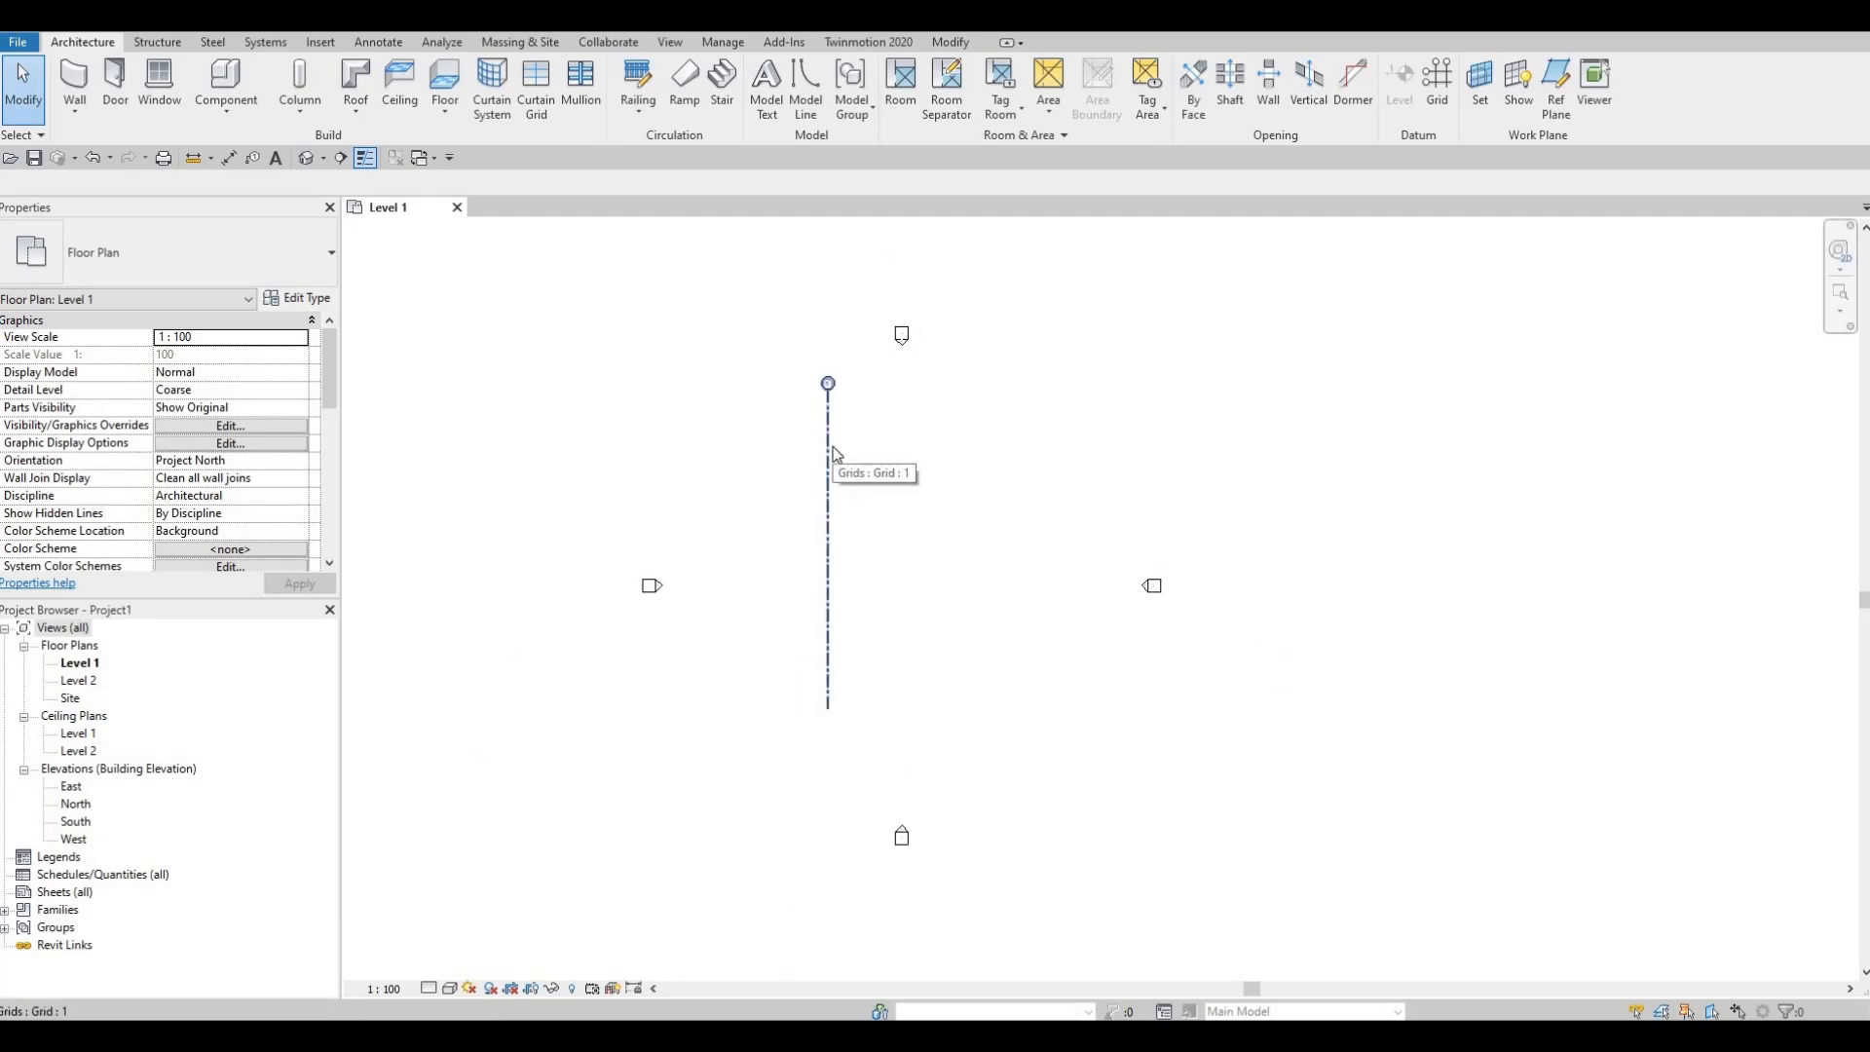
{"action": "left_click", "coordinate": [833, 453]}
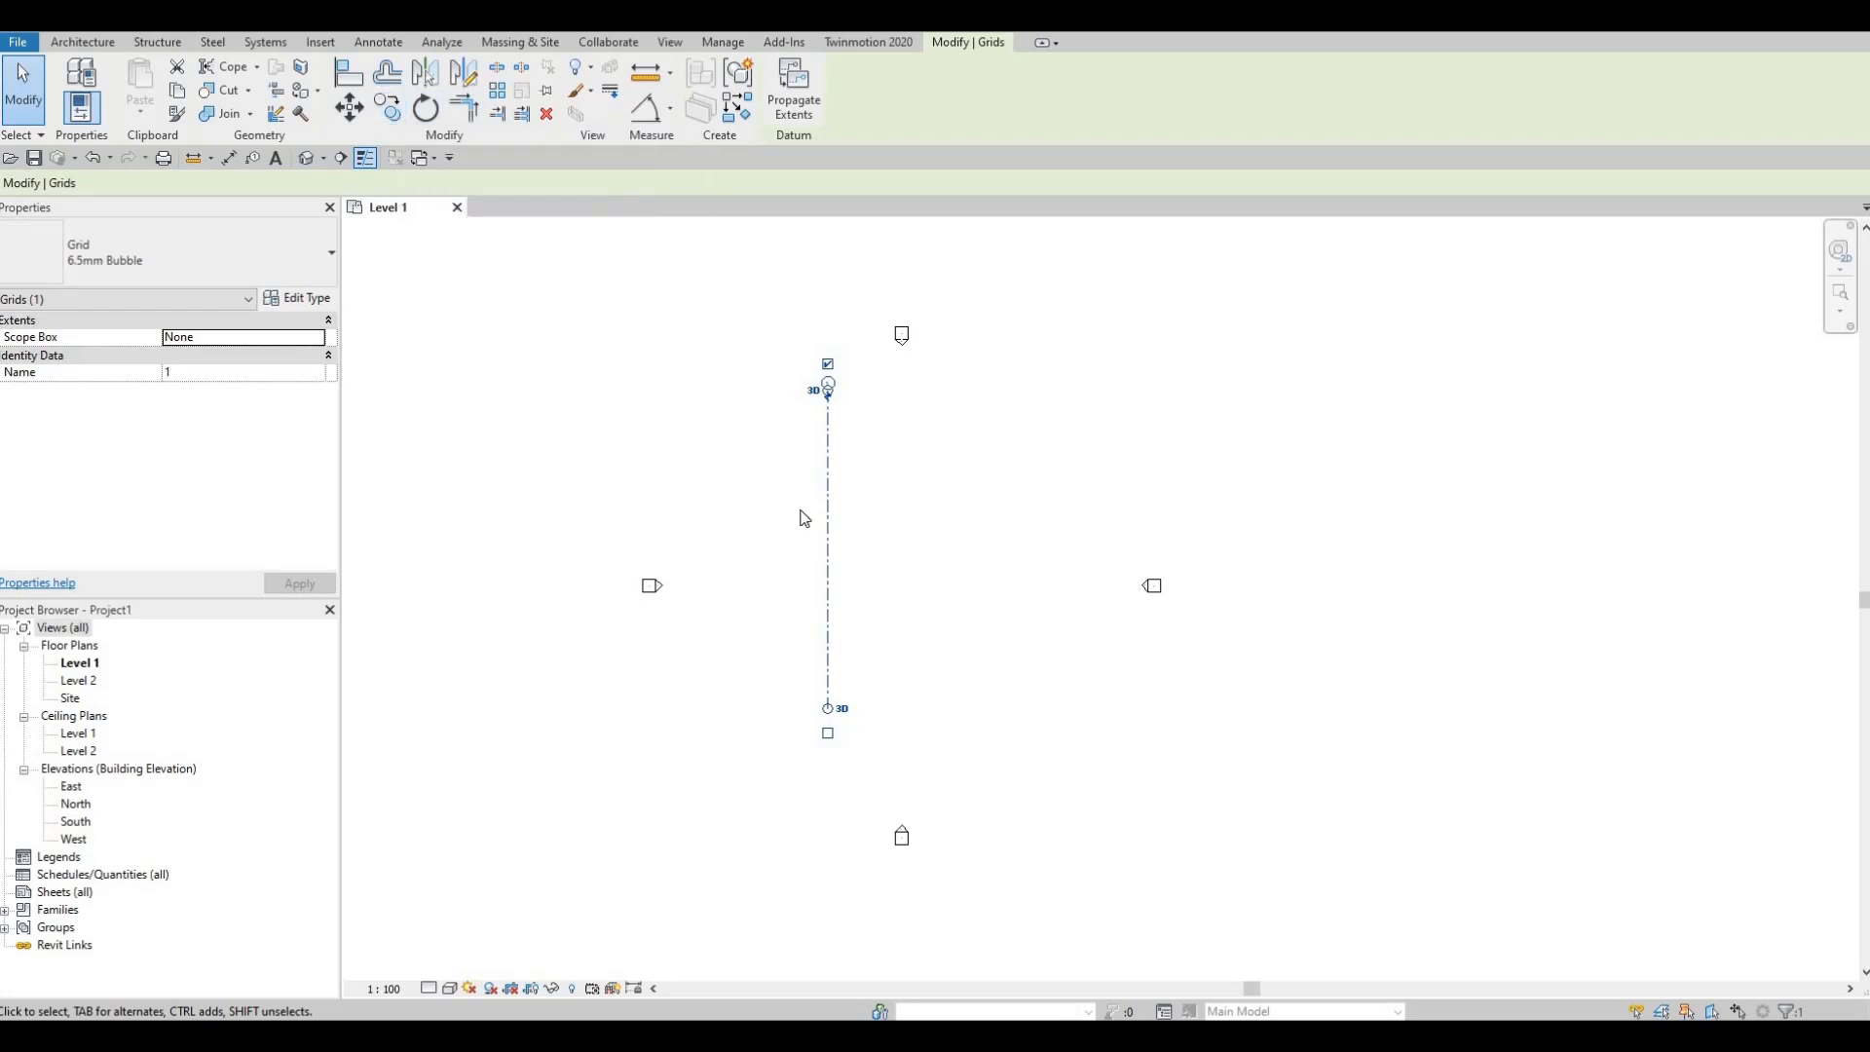
{"action": "key", "text": "c"}
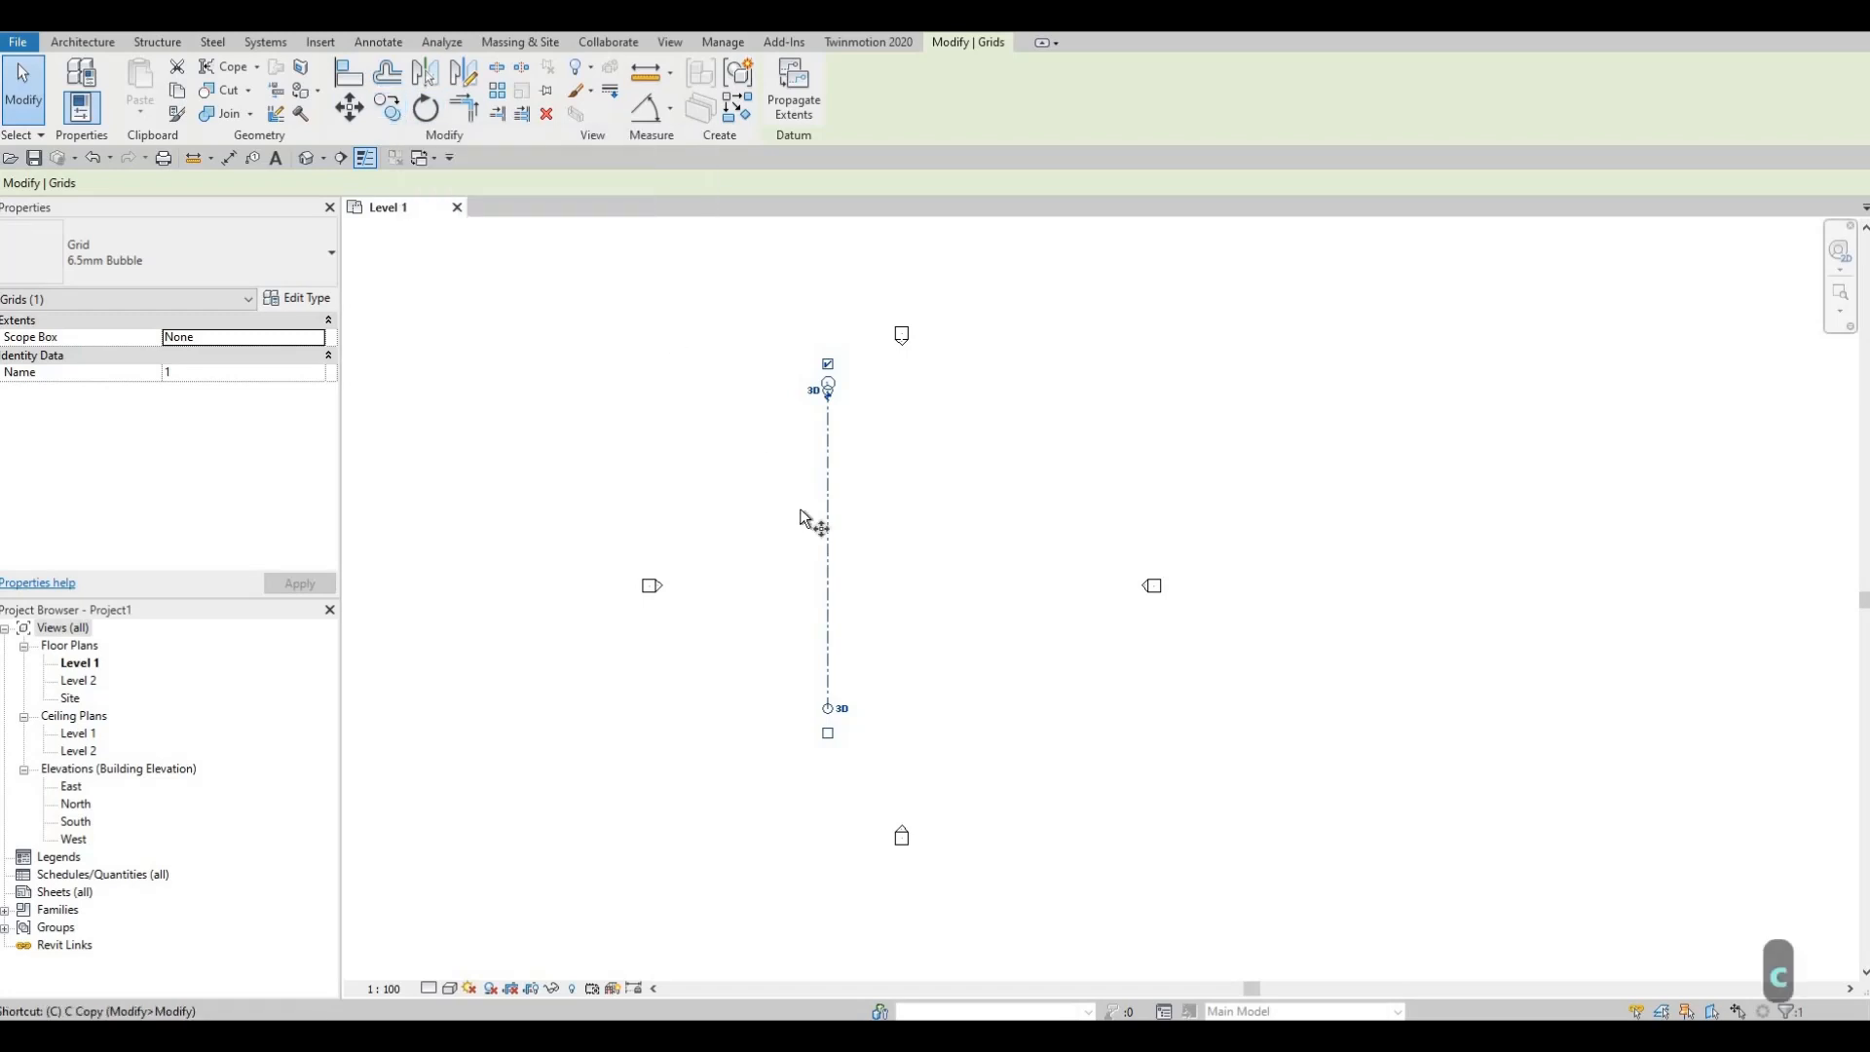
{"action": "key", "text": "o"}
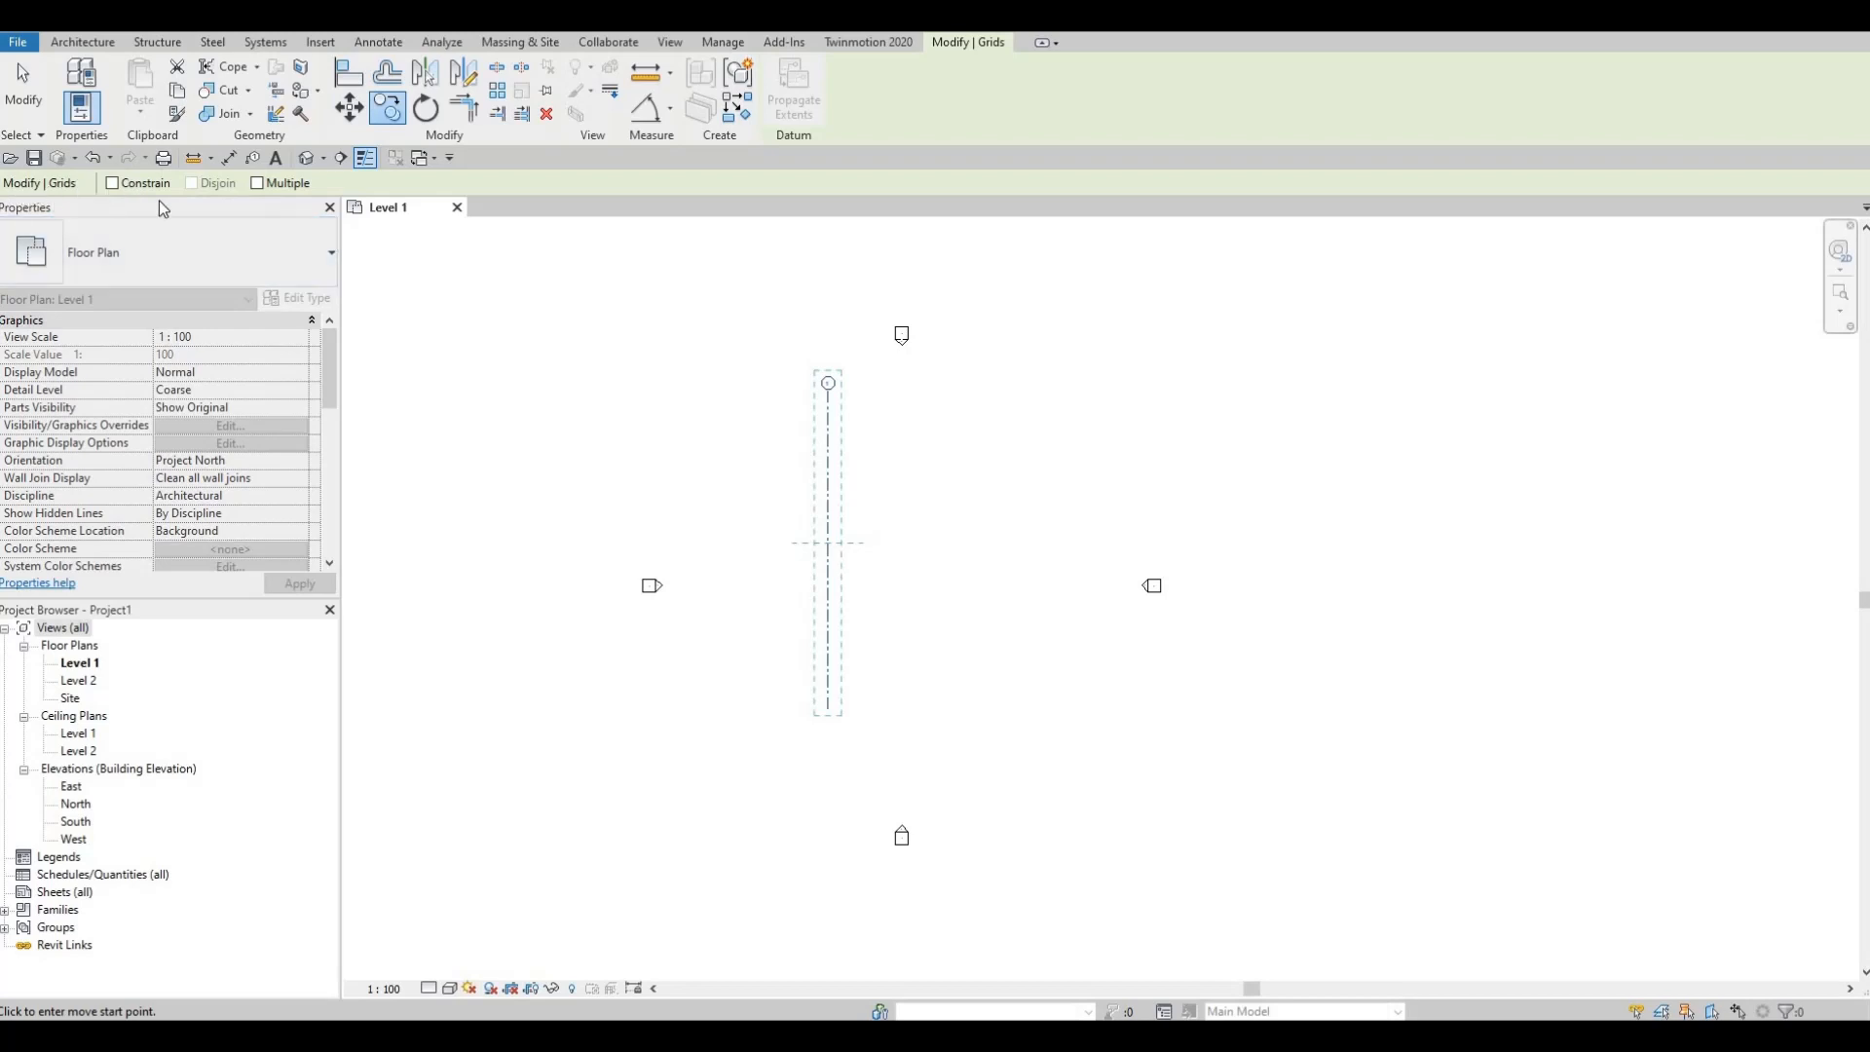
{"action": "left_click", "coordinate": [257, 183]}
{"action": "scroll", "coordinate": [816, 419], "scroll_direction": "up", "scroll_amount": 2}
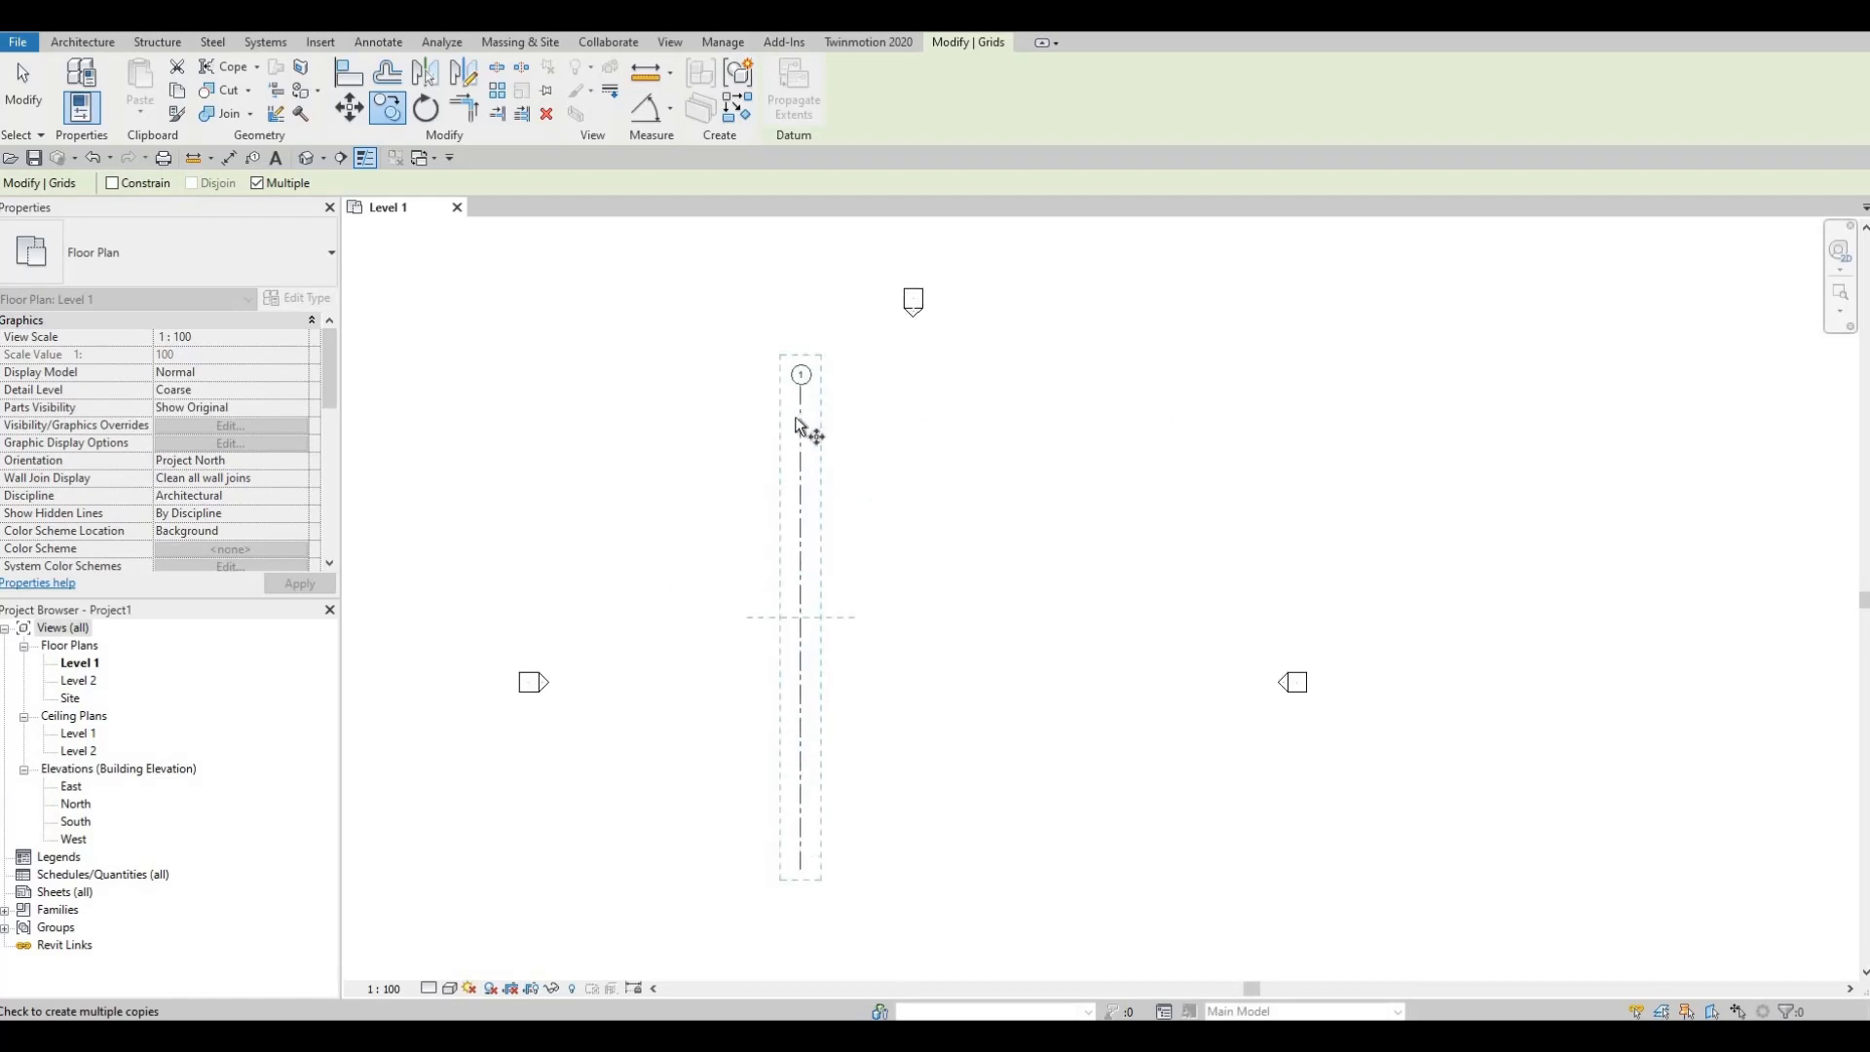
{"action": "left_click", "coordinate": [800, 411]}
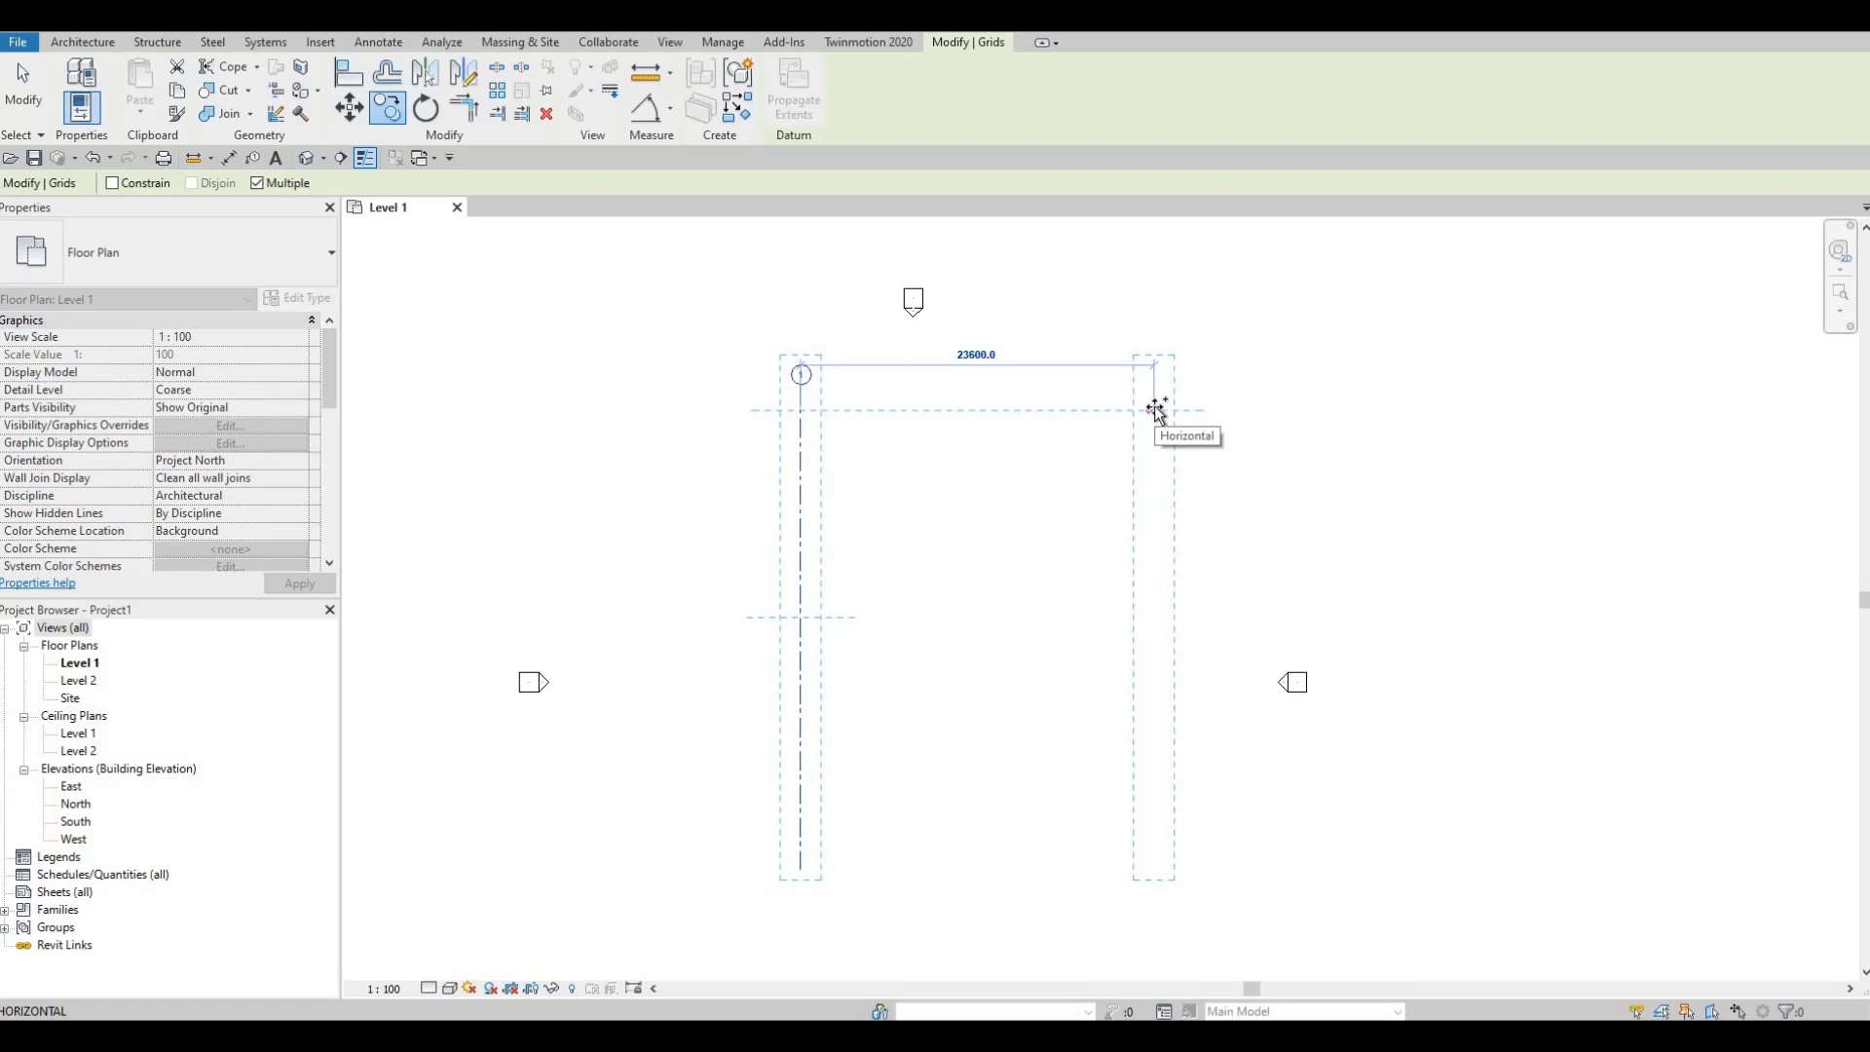
Step: Place grids 2, 3 and 4 at spacings of 2200, 1780 and 3940
{"action": "type", "text": "22"}
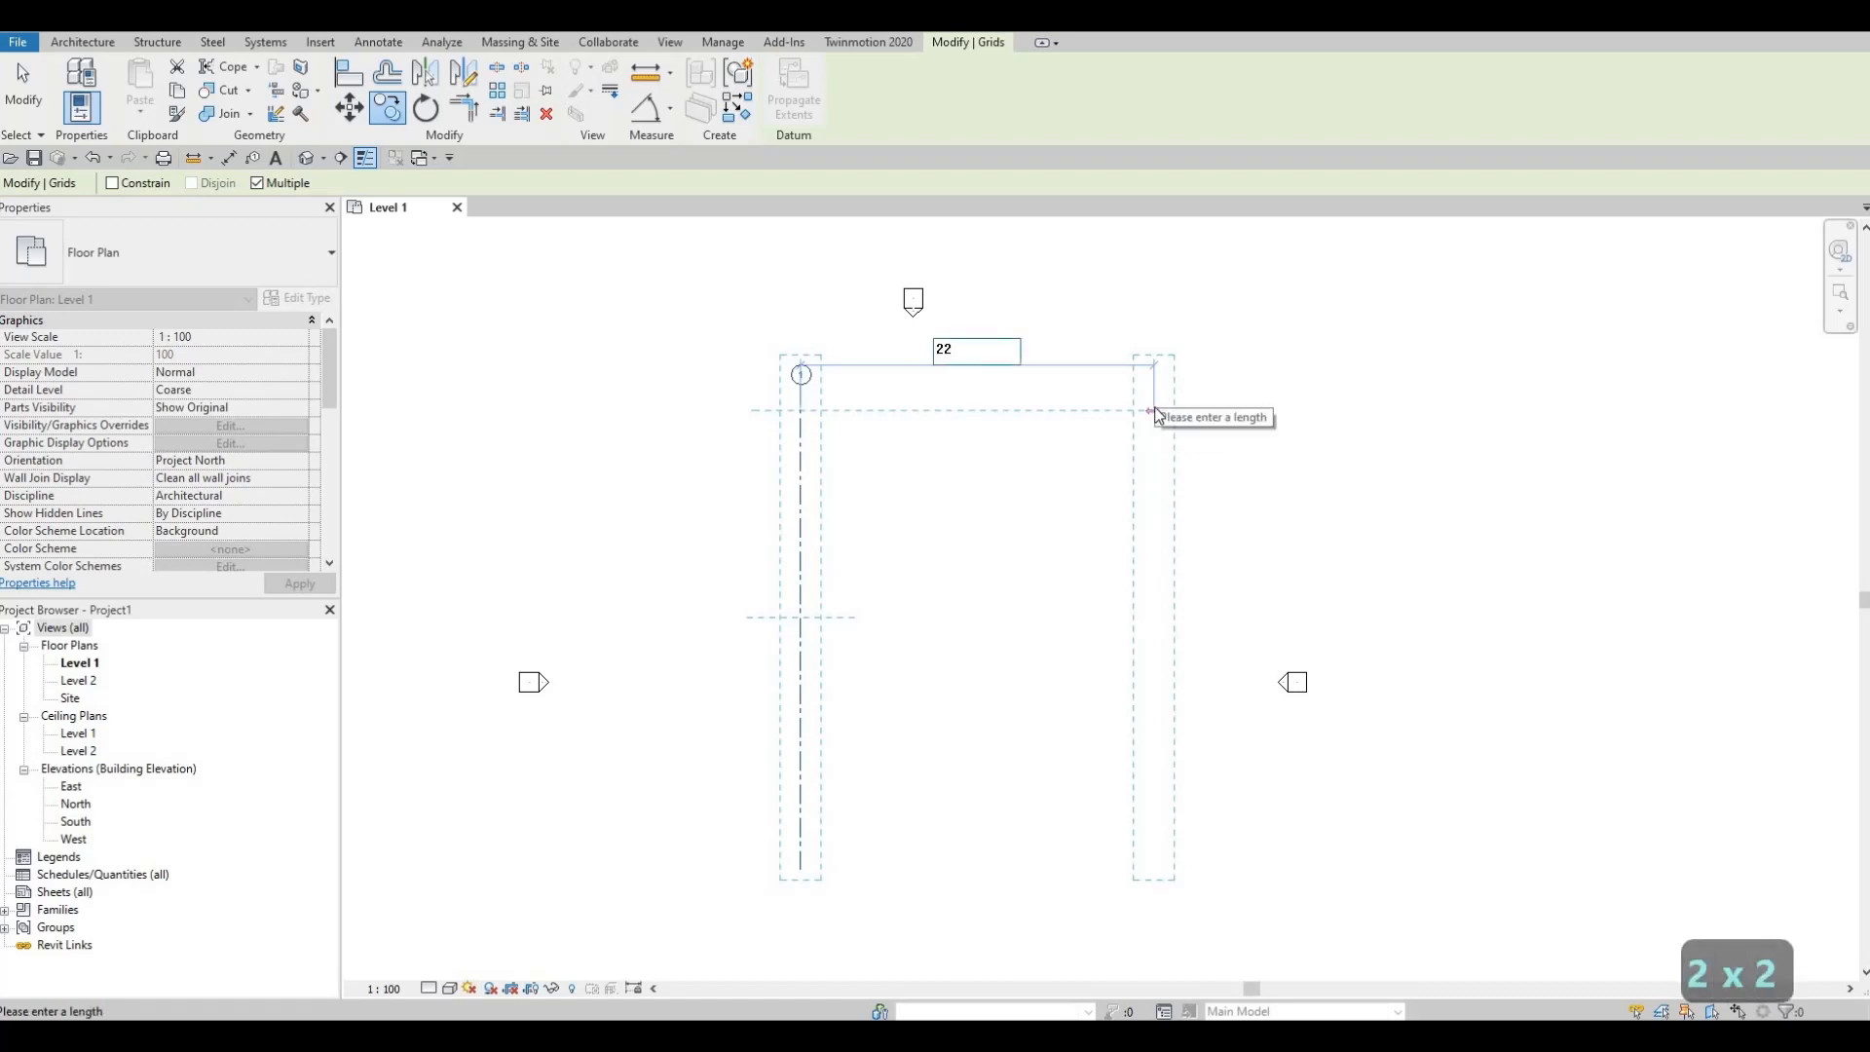
{"action": "type", "text": "00"}
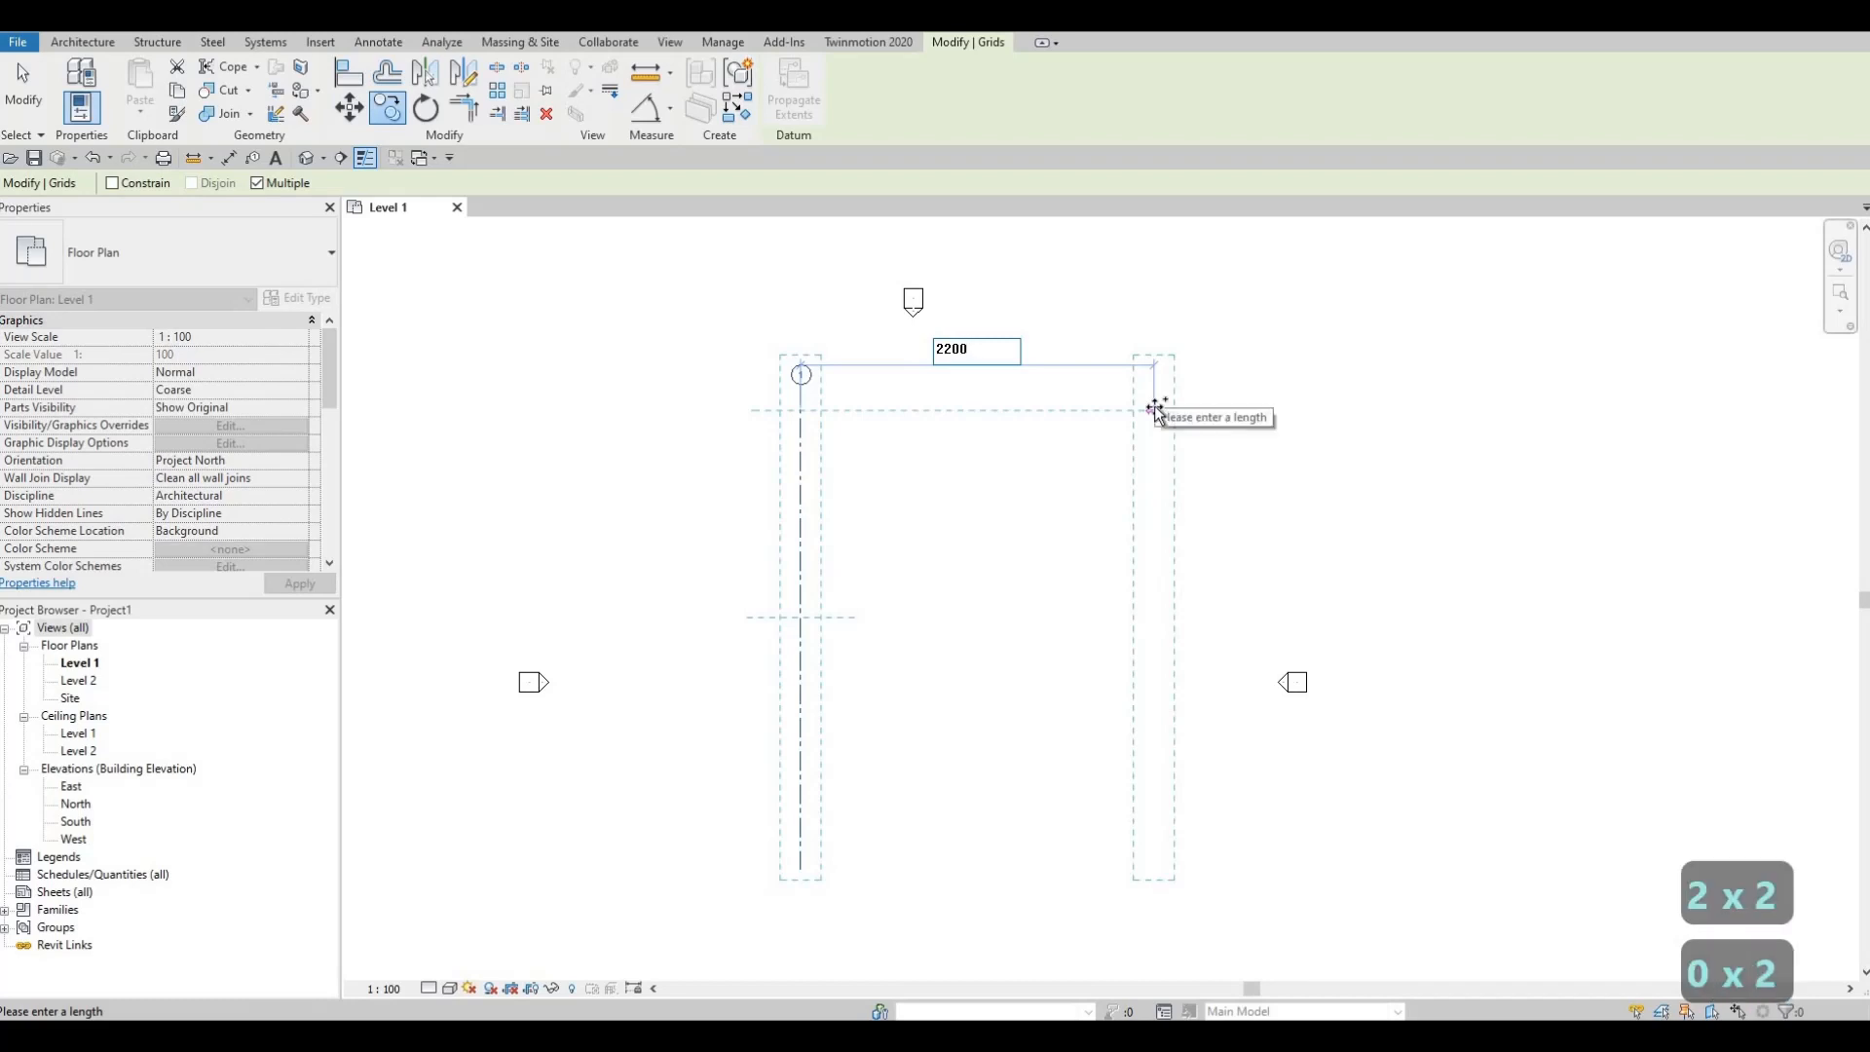
{"action": "key", "text": "Return"}
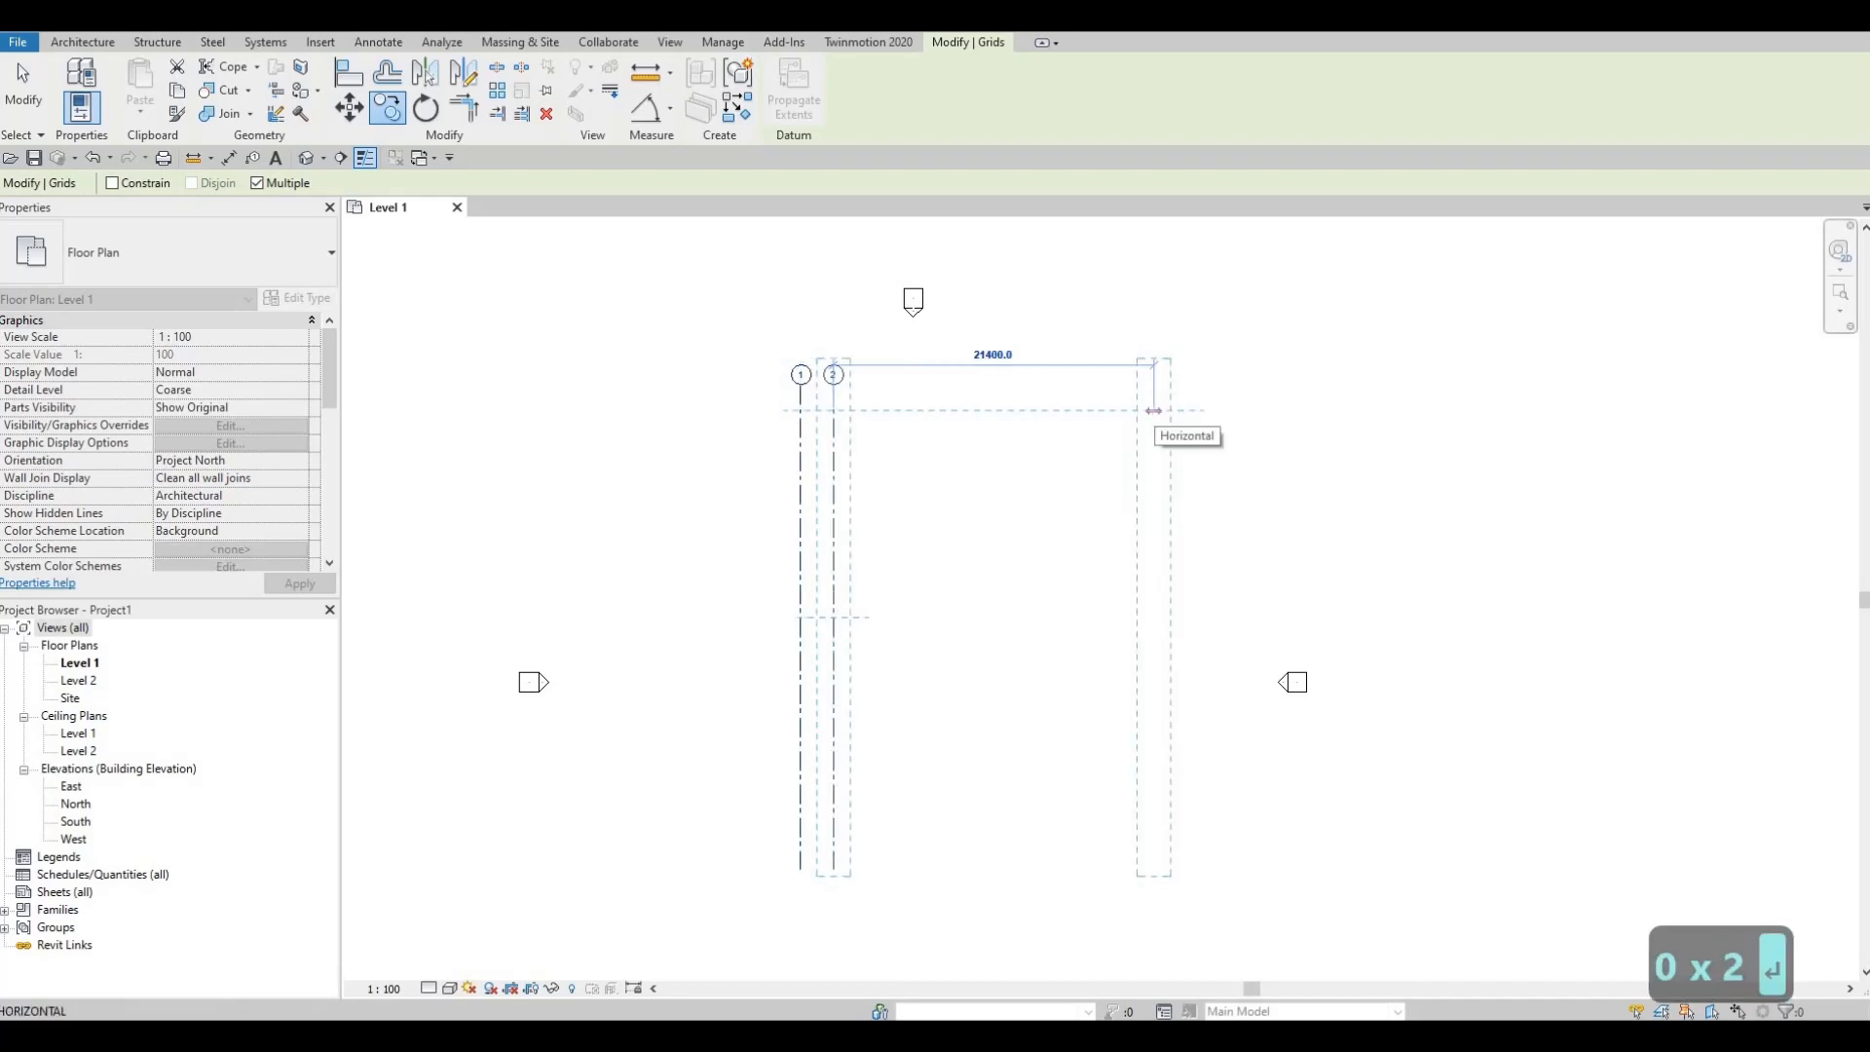
{"action": "type", "text": "17"}
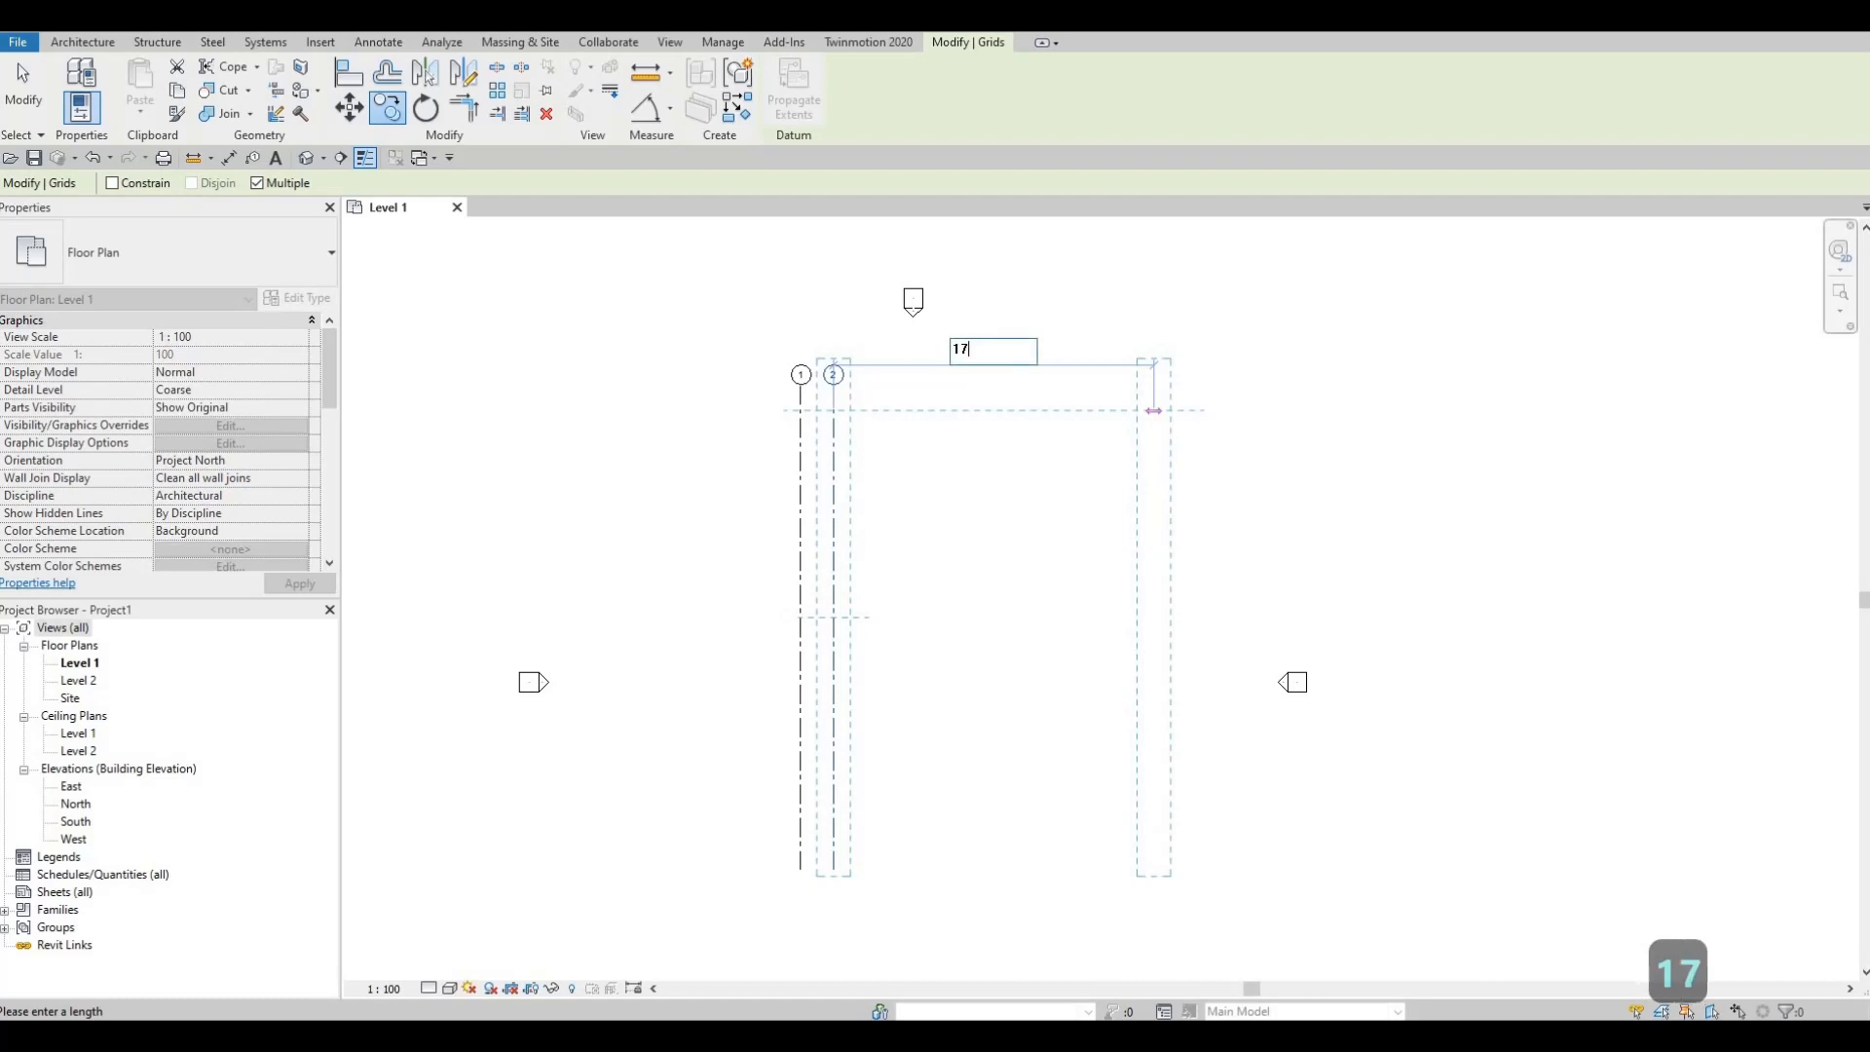
{"action": "type", "text": "80"}
{"action": "key", "text": "Return"}
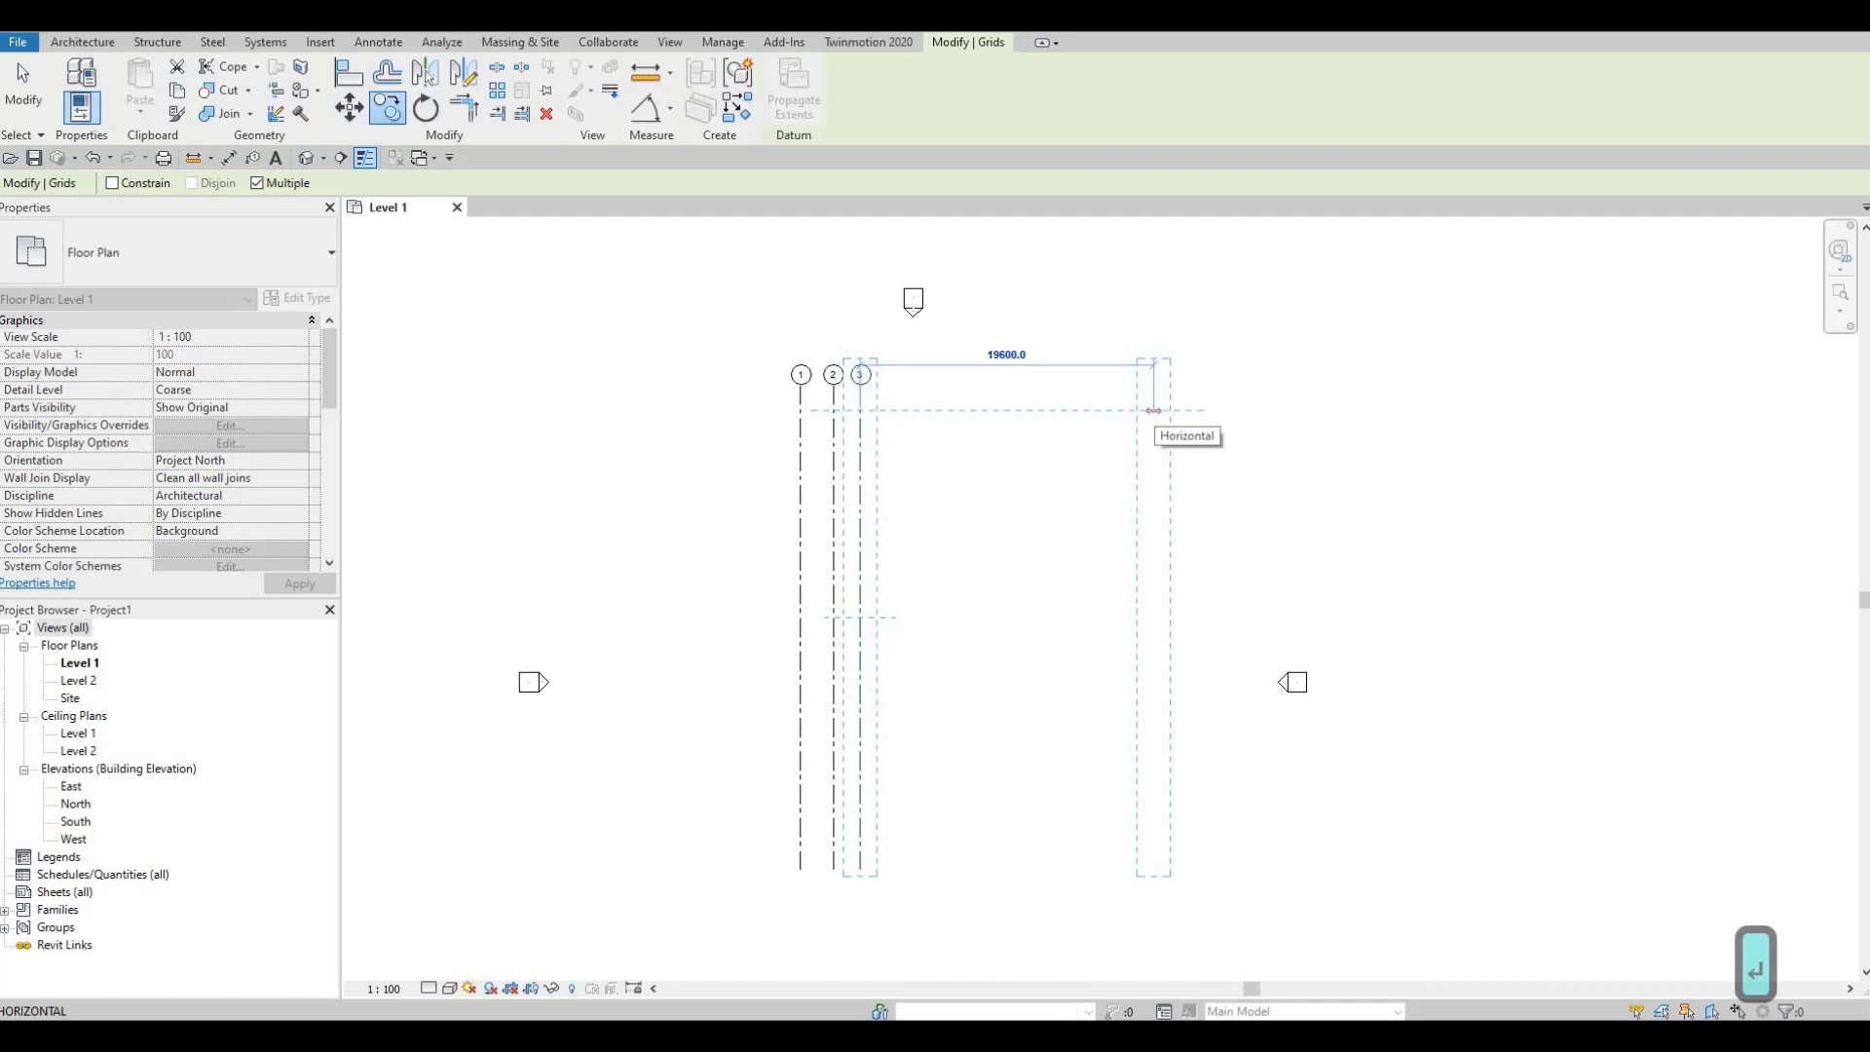
{"action": "type", "text": "3940"}
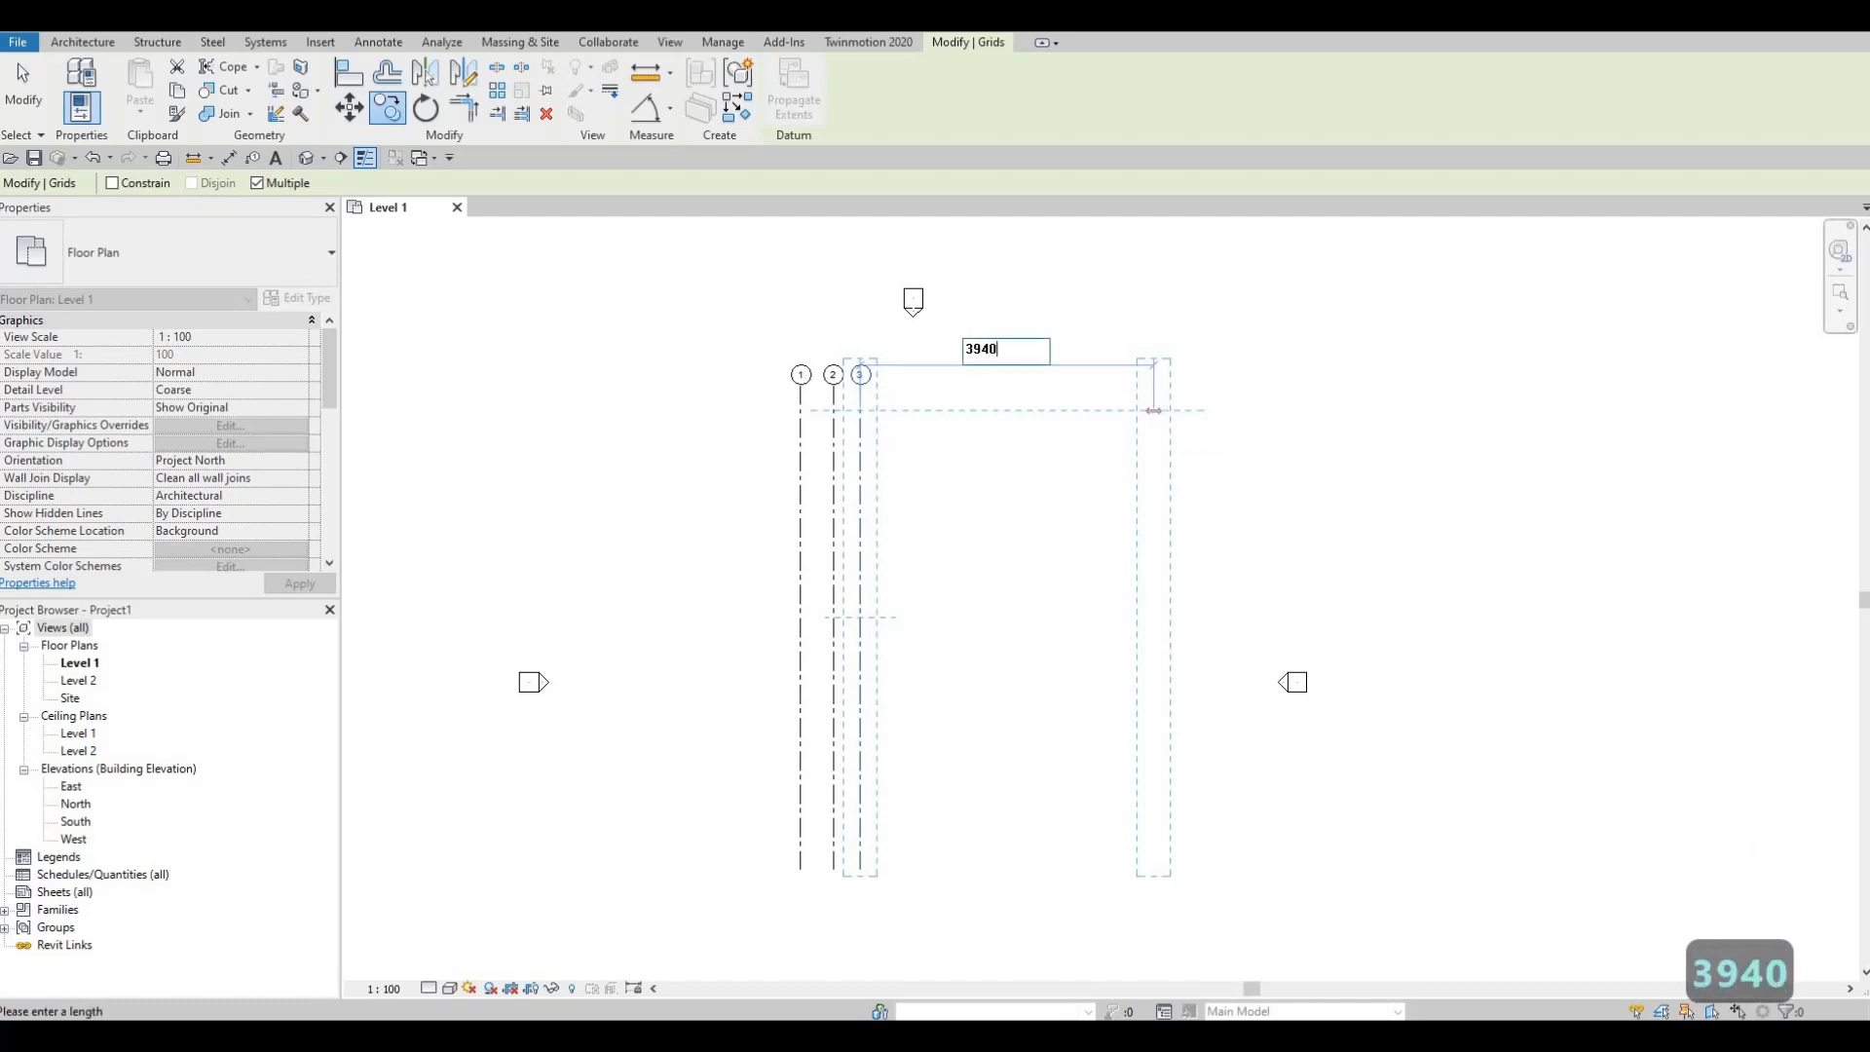
{"action": "key", "text": "Return"}
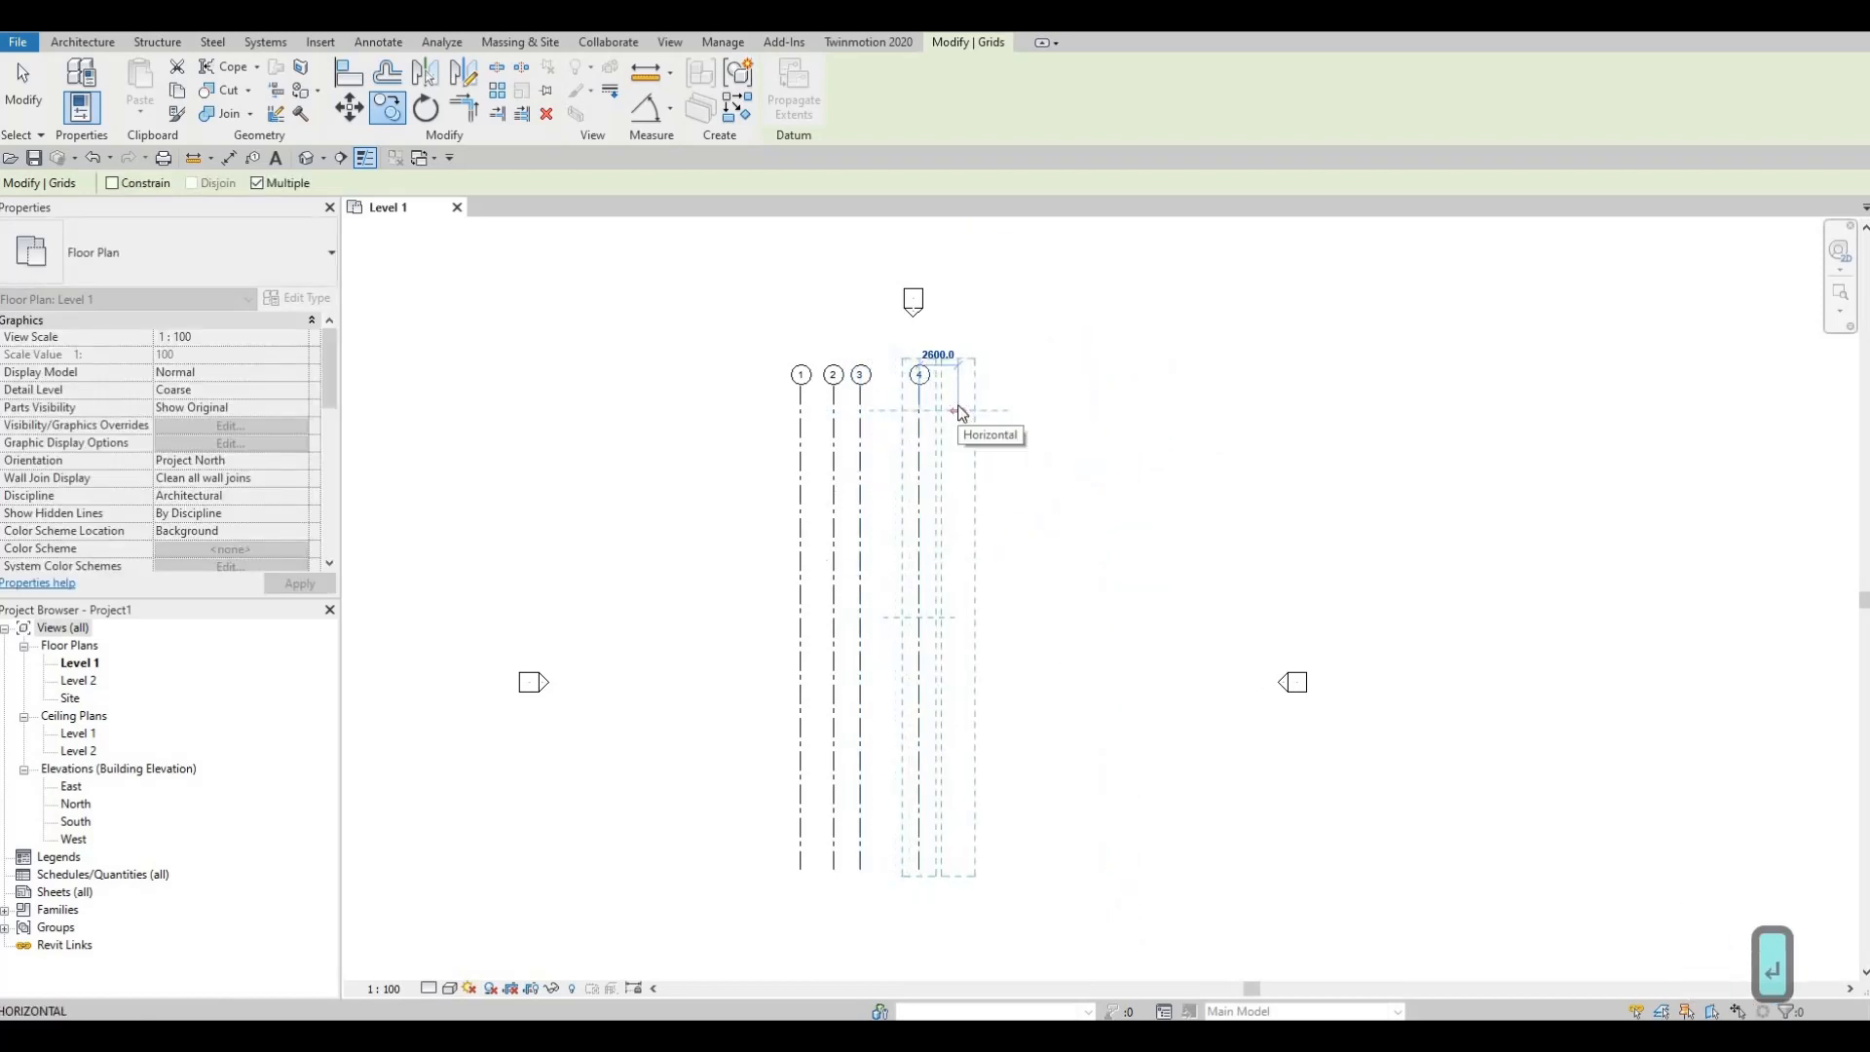
{"action": "key", "text": "Escape"}
{"action": "key", "text": "Escape"}
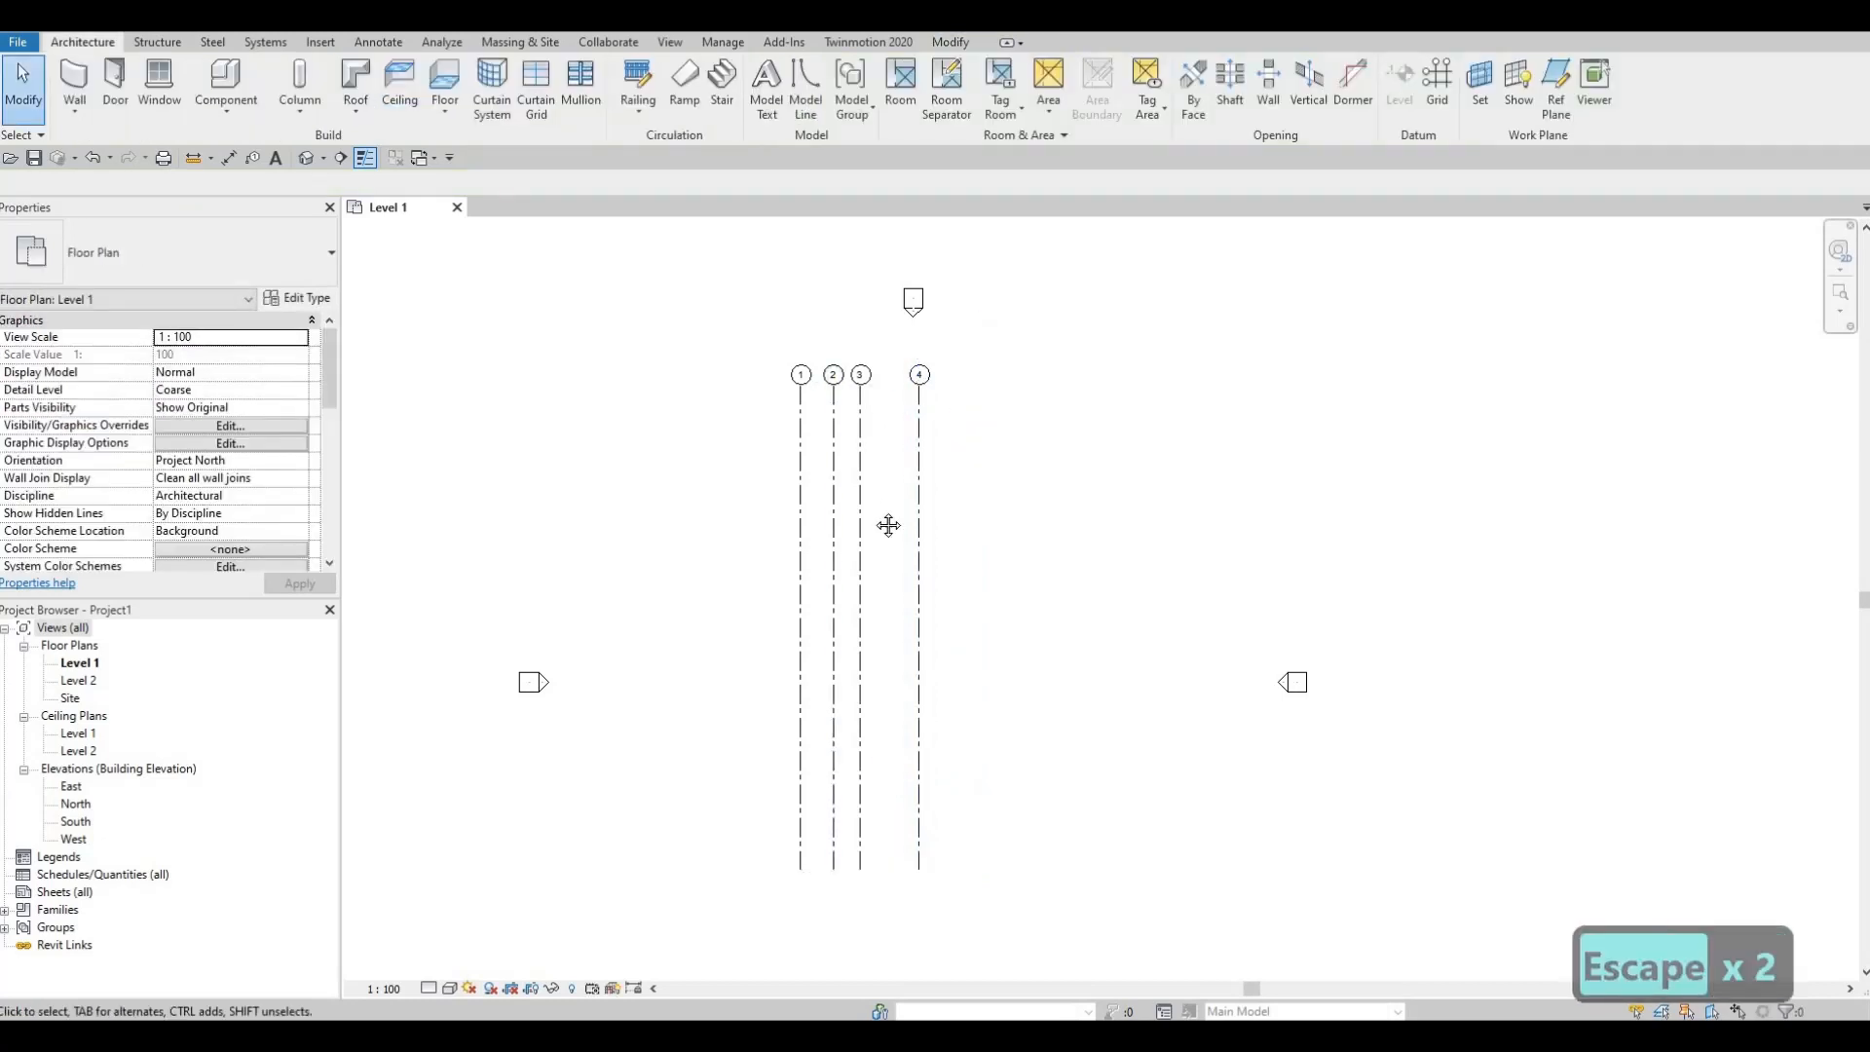
{"action": "middle_click_drag", "start_coordinate": [864, 561], "coordinate": [885, 464]}
Step: Draw a horizontal grid from right to left across grids 1–4 near their top
{"action": "scroll", "coordinate": [881, 456], "scroll_direction": "down", "scroll_amount": 1}
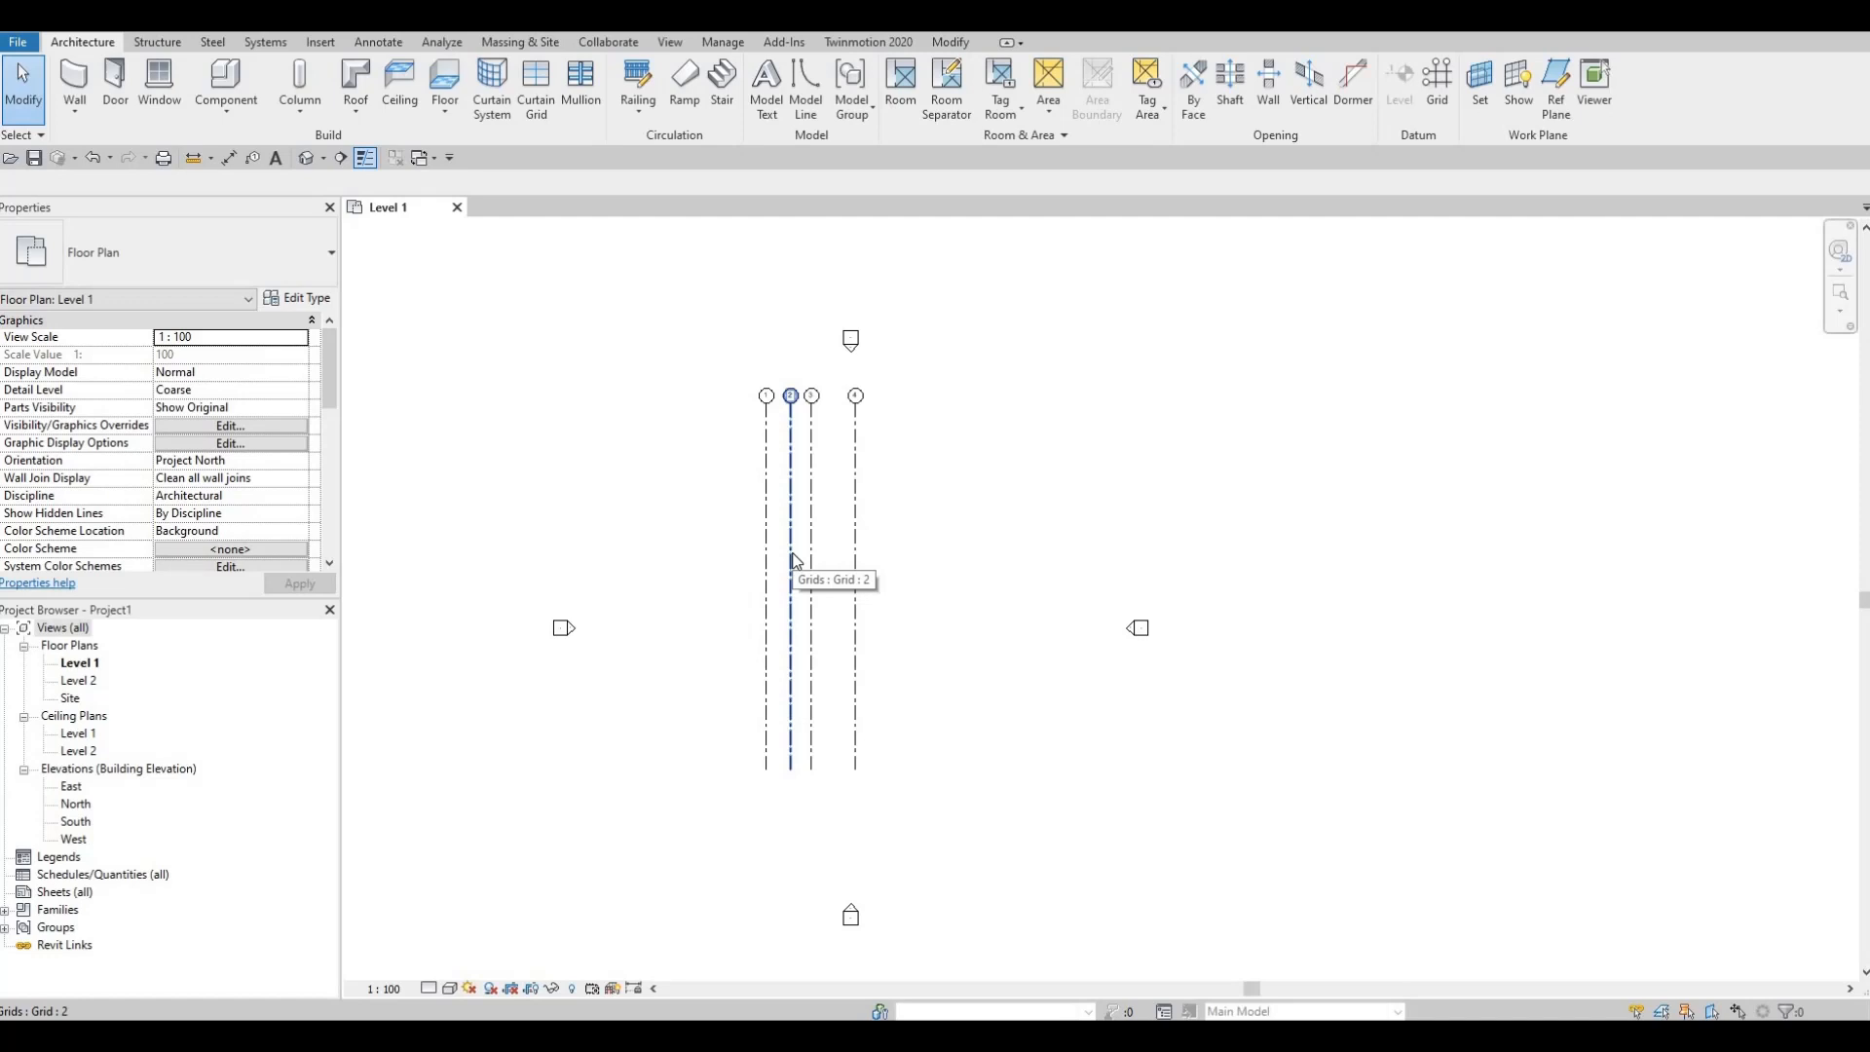
{"action": "key", "text": "g"}
{"action": "key", "text": "r"}
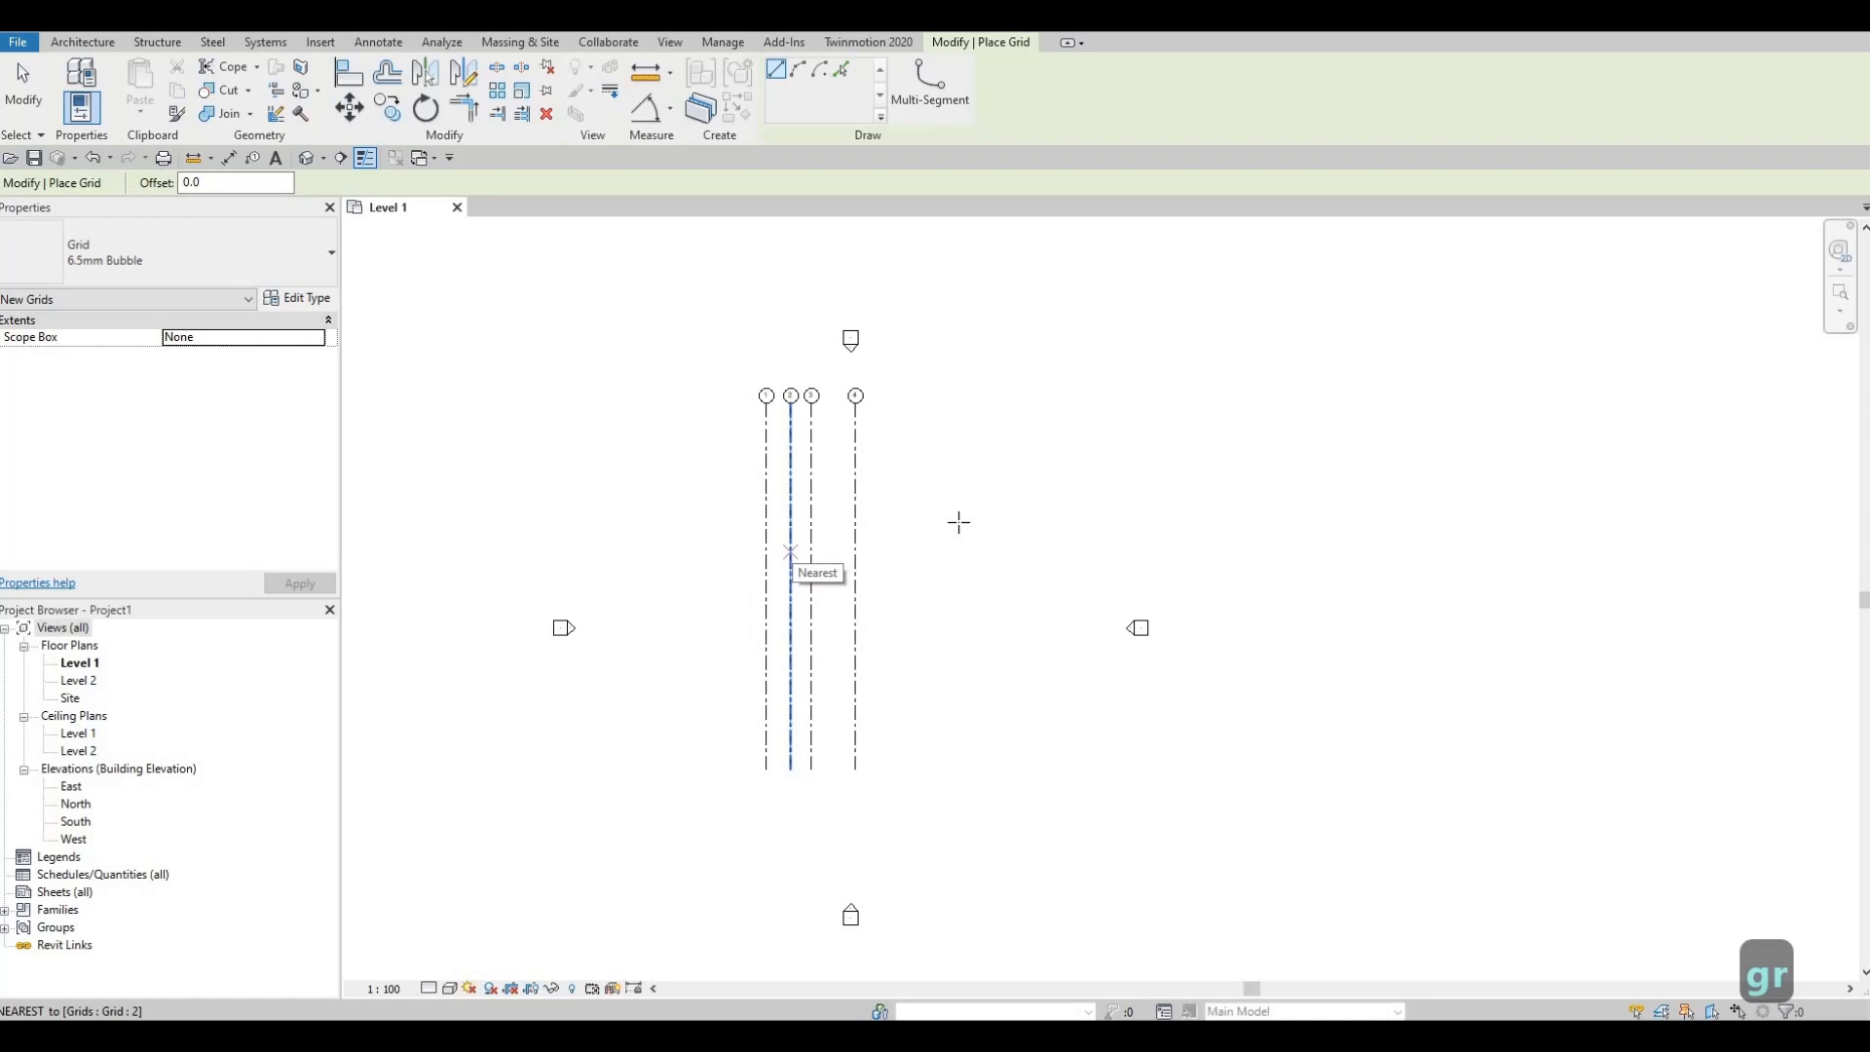
{"action": "left_click", "coordinate": [933, 460]}
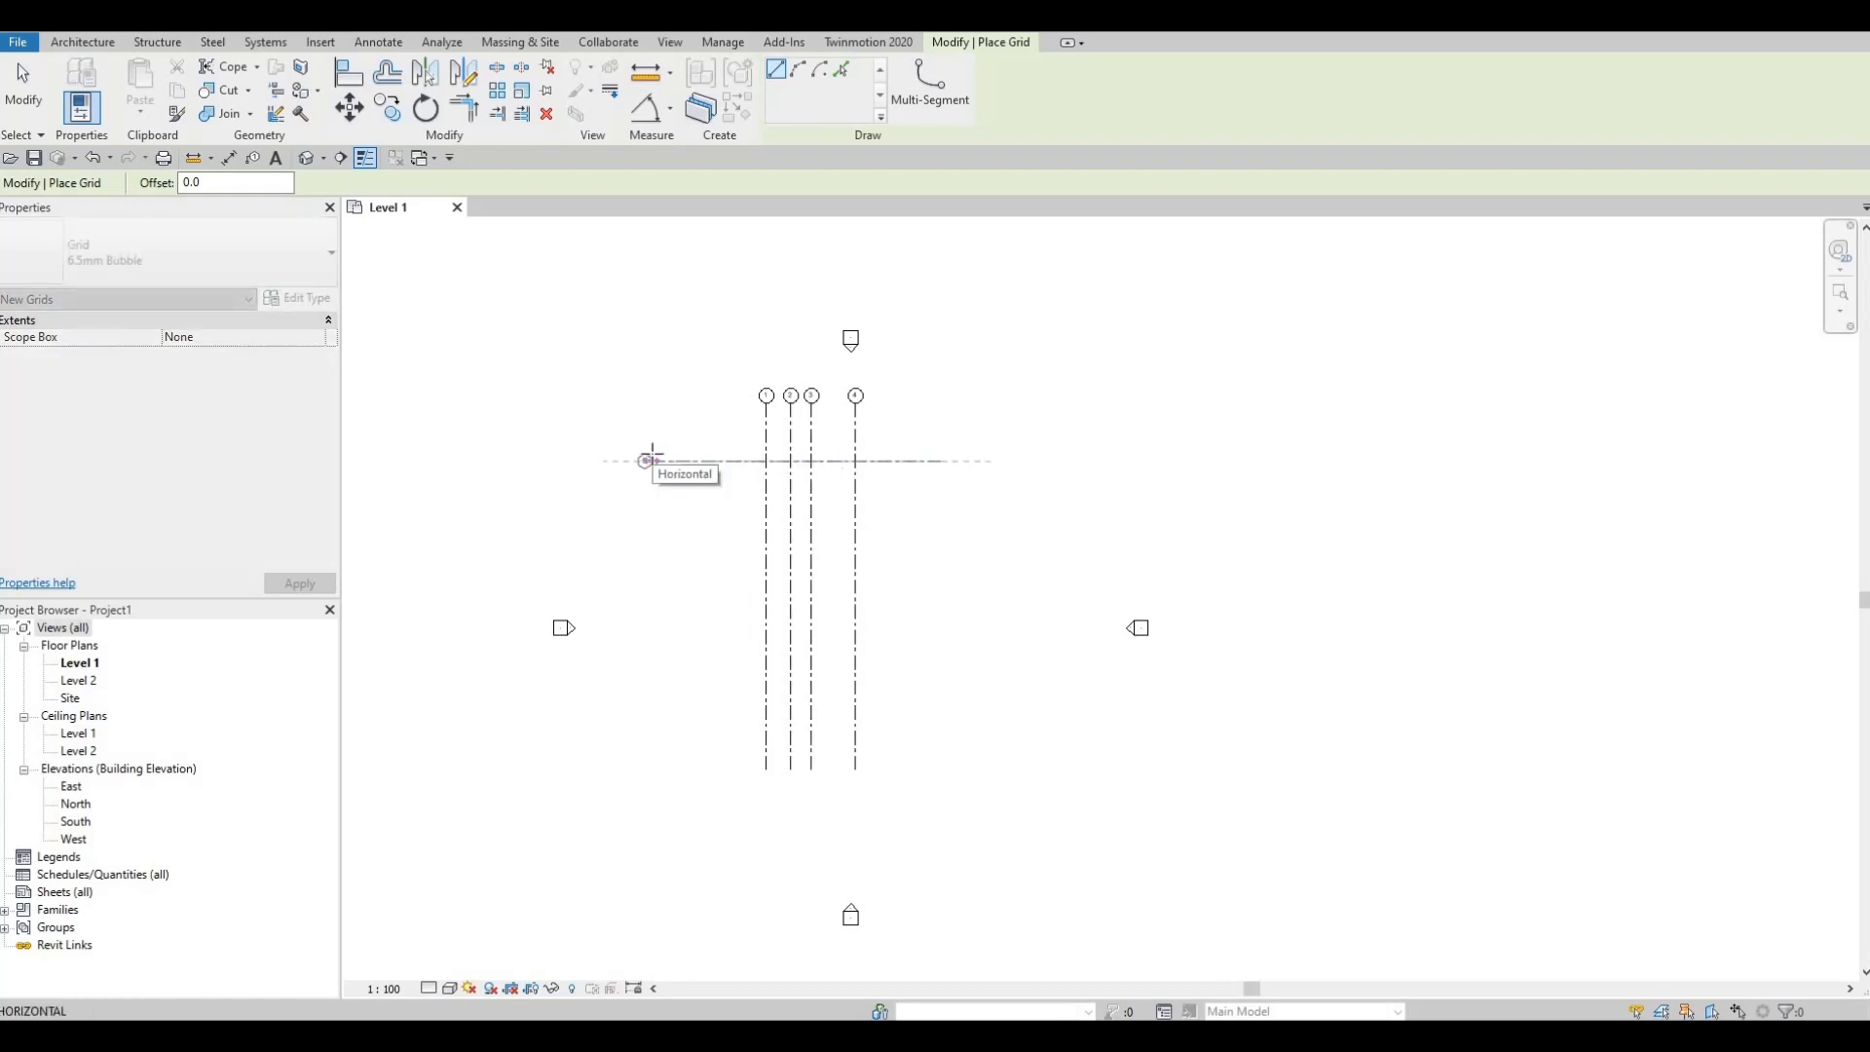
{"action": "left_click", "coordinate": [648, 460]}
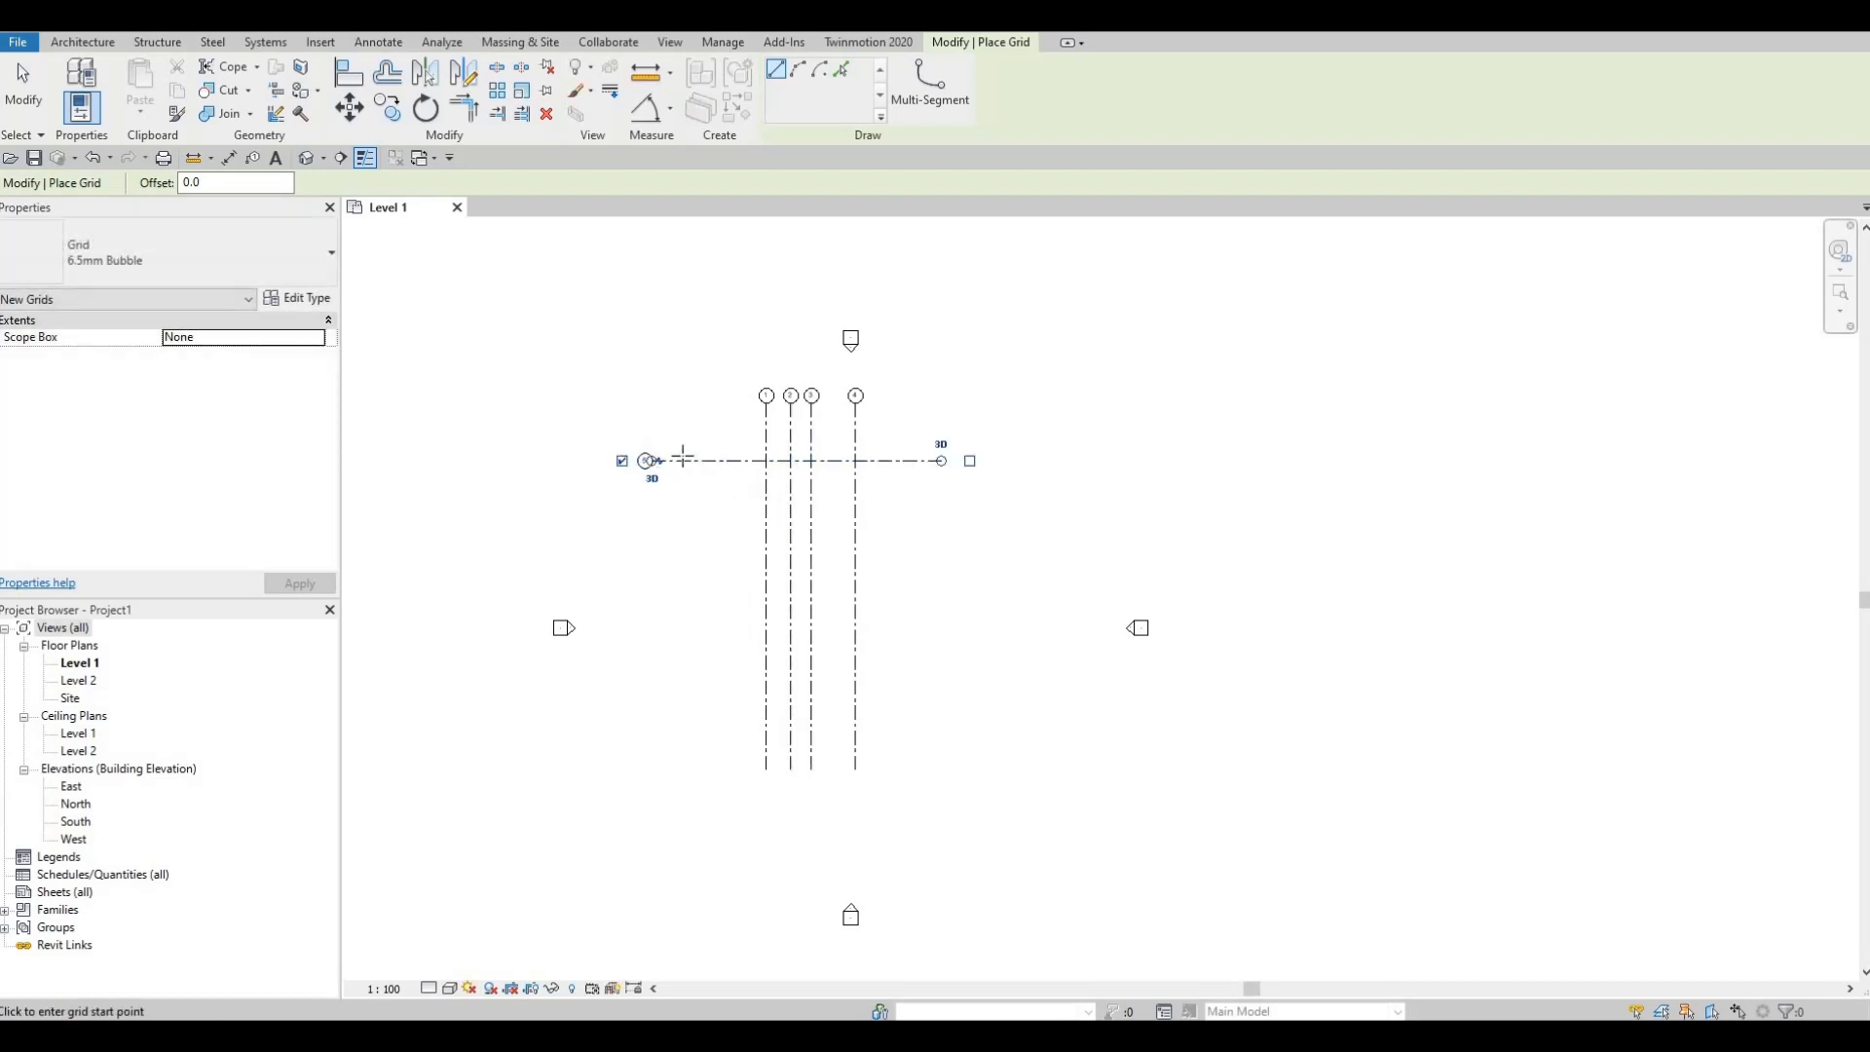
{"action": "scroll", "coordinate": [721, 502], "scroll_direction": "up", "scroll_amount": 3}
{"action": "scroll", "coordinate": [738, 500], "scroll_direction": "up", "scroll_amount": 2}
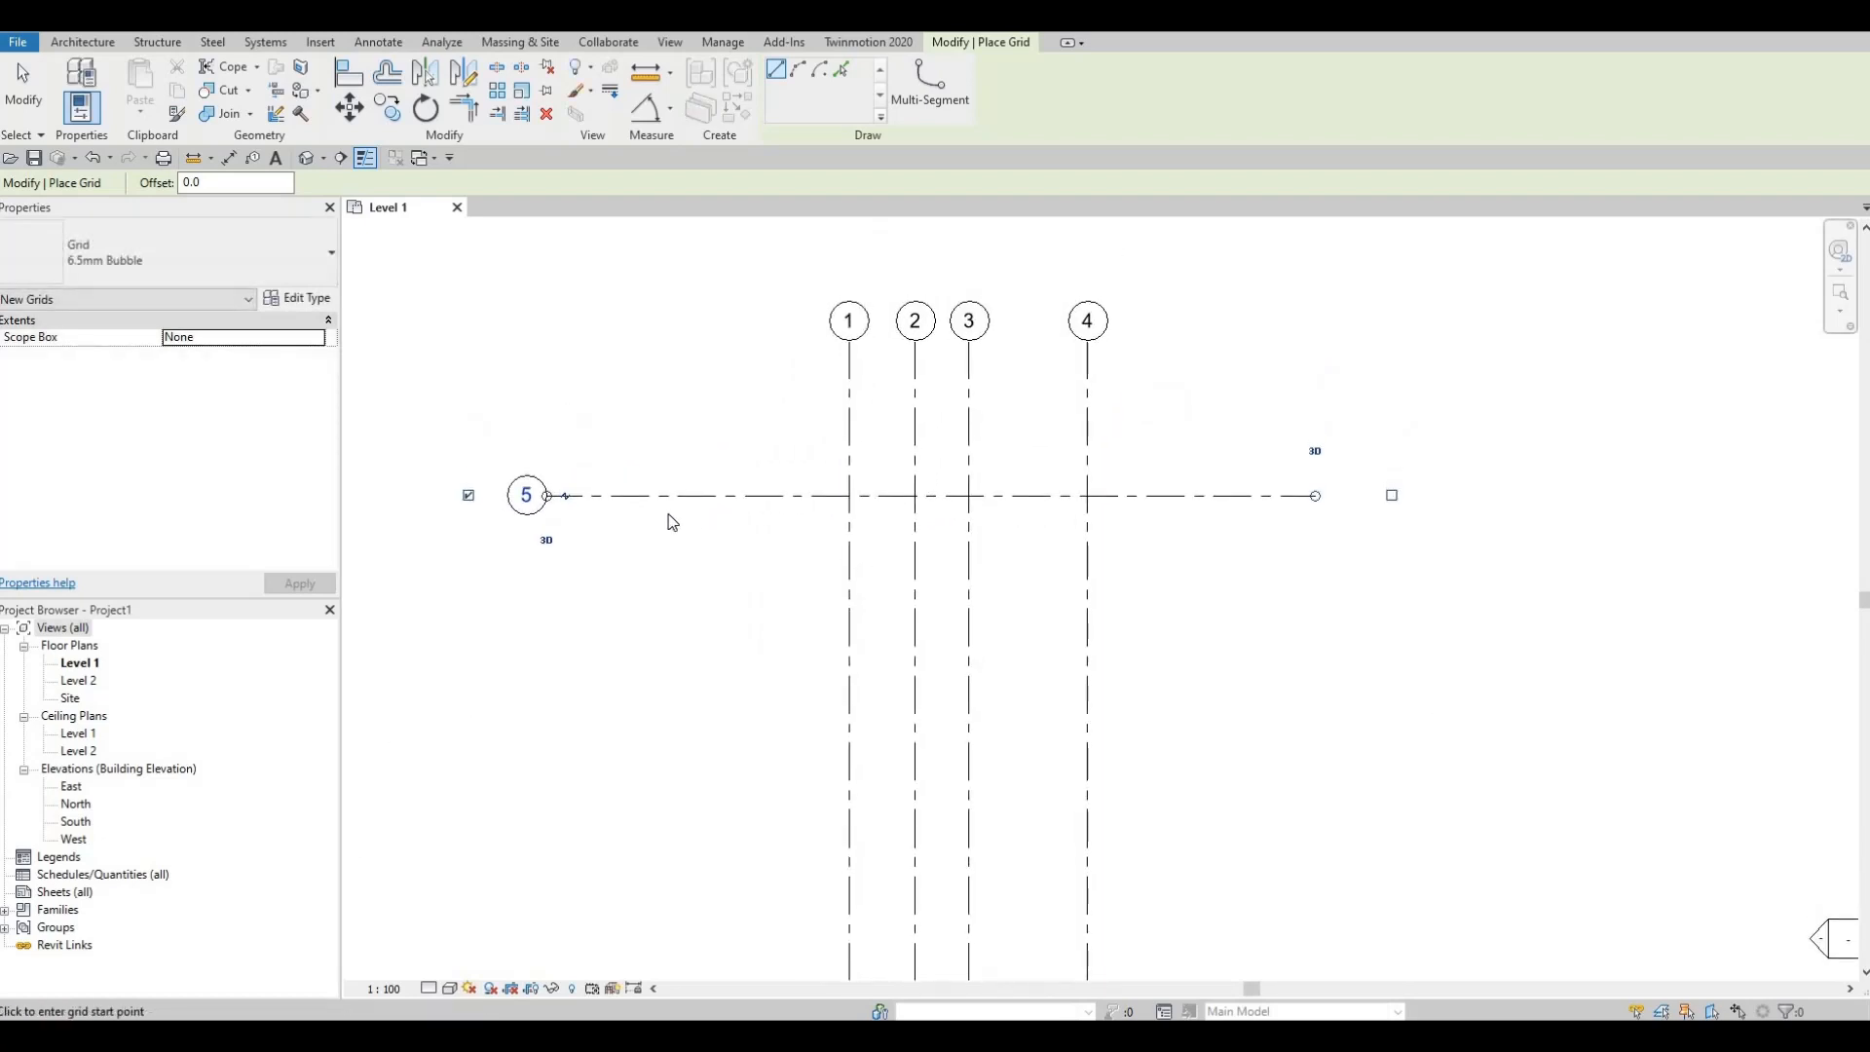
{"action": "key", "text": "Escape"}
{"action": "key", "text": "Escape"}
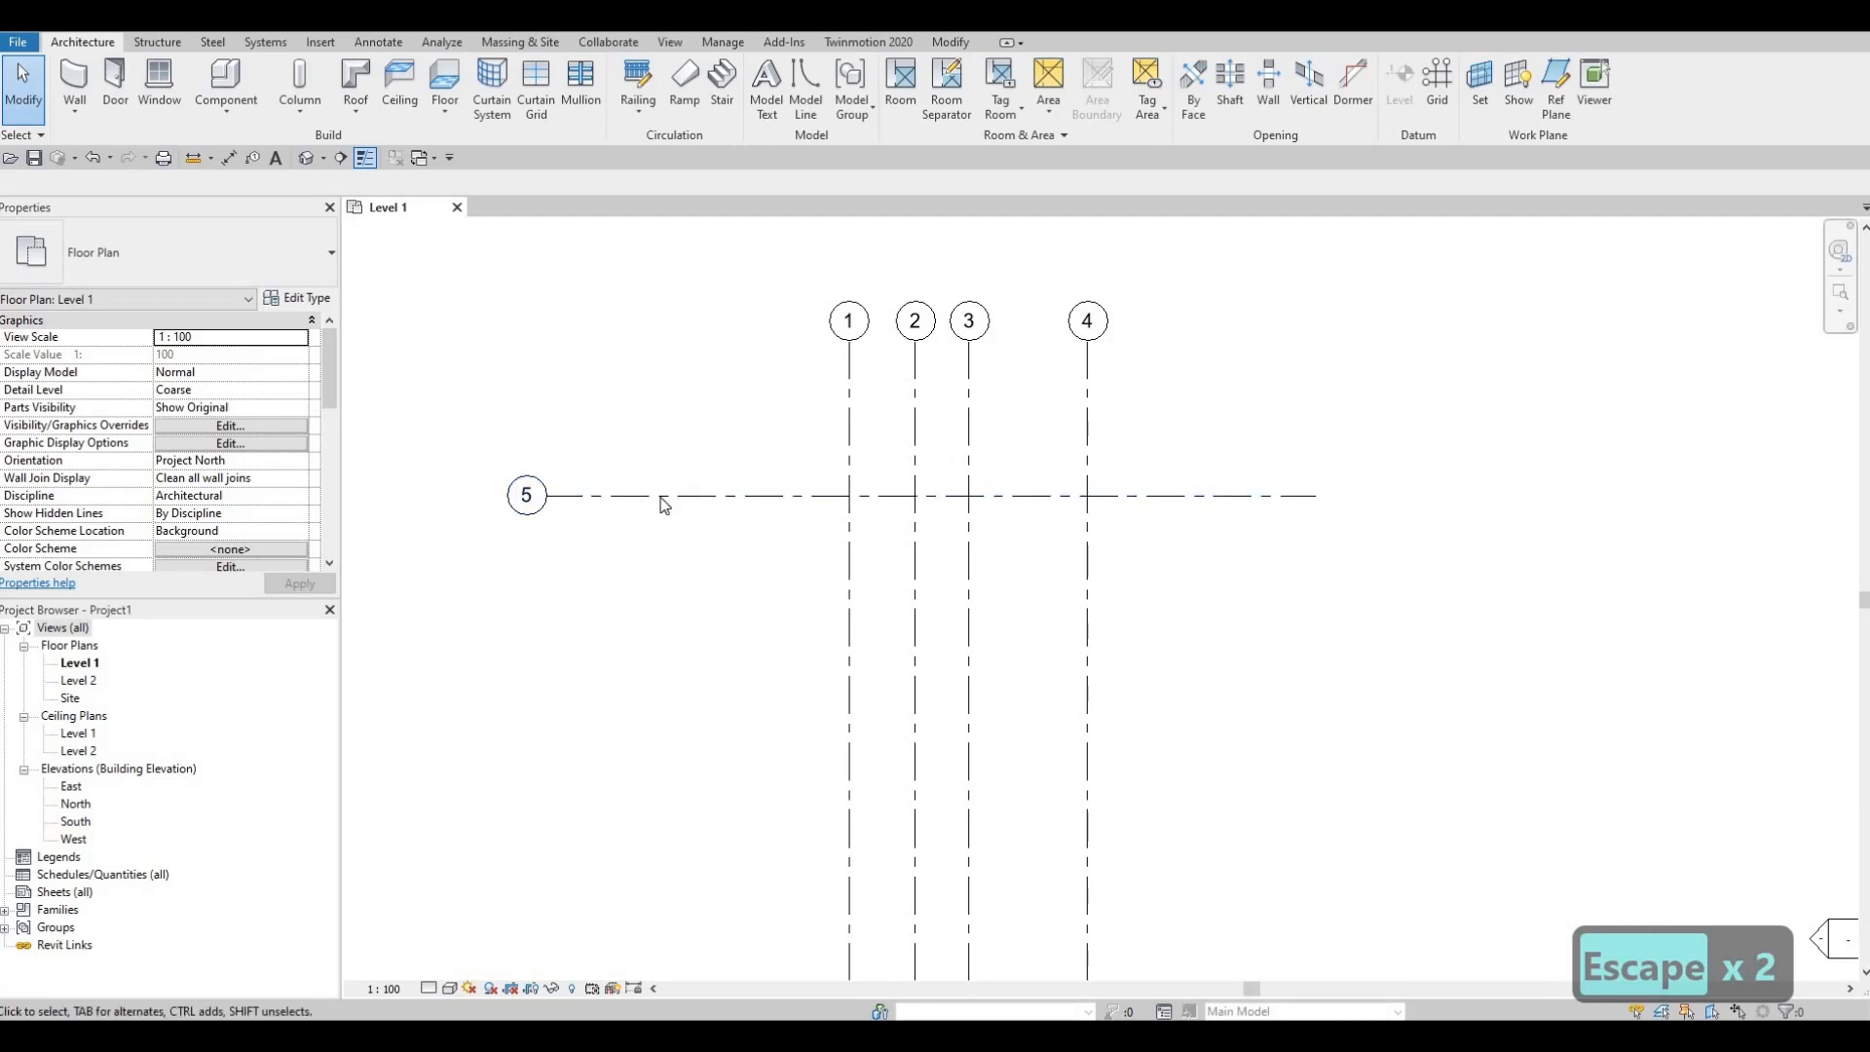
Step: Change the horizontal grid's bubble label from 5 to A
{"action": "left_click", "coordinate": [526, 499]}
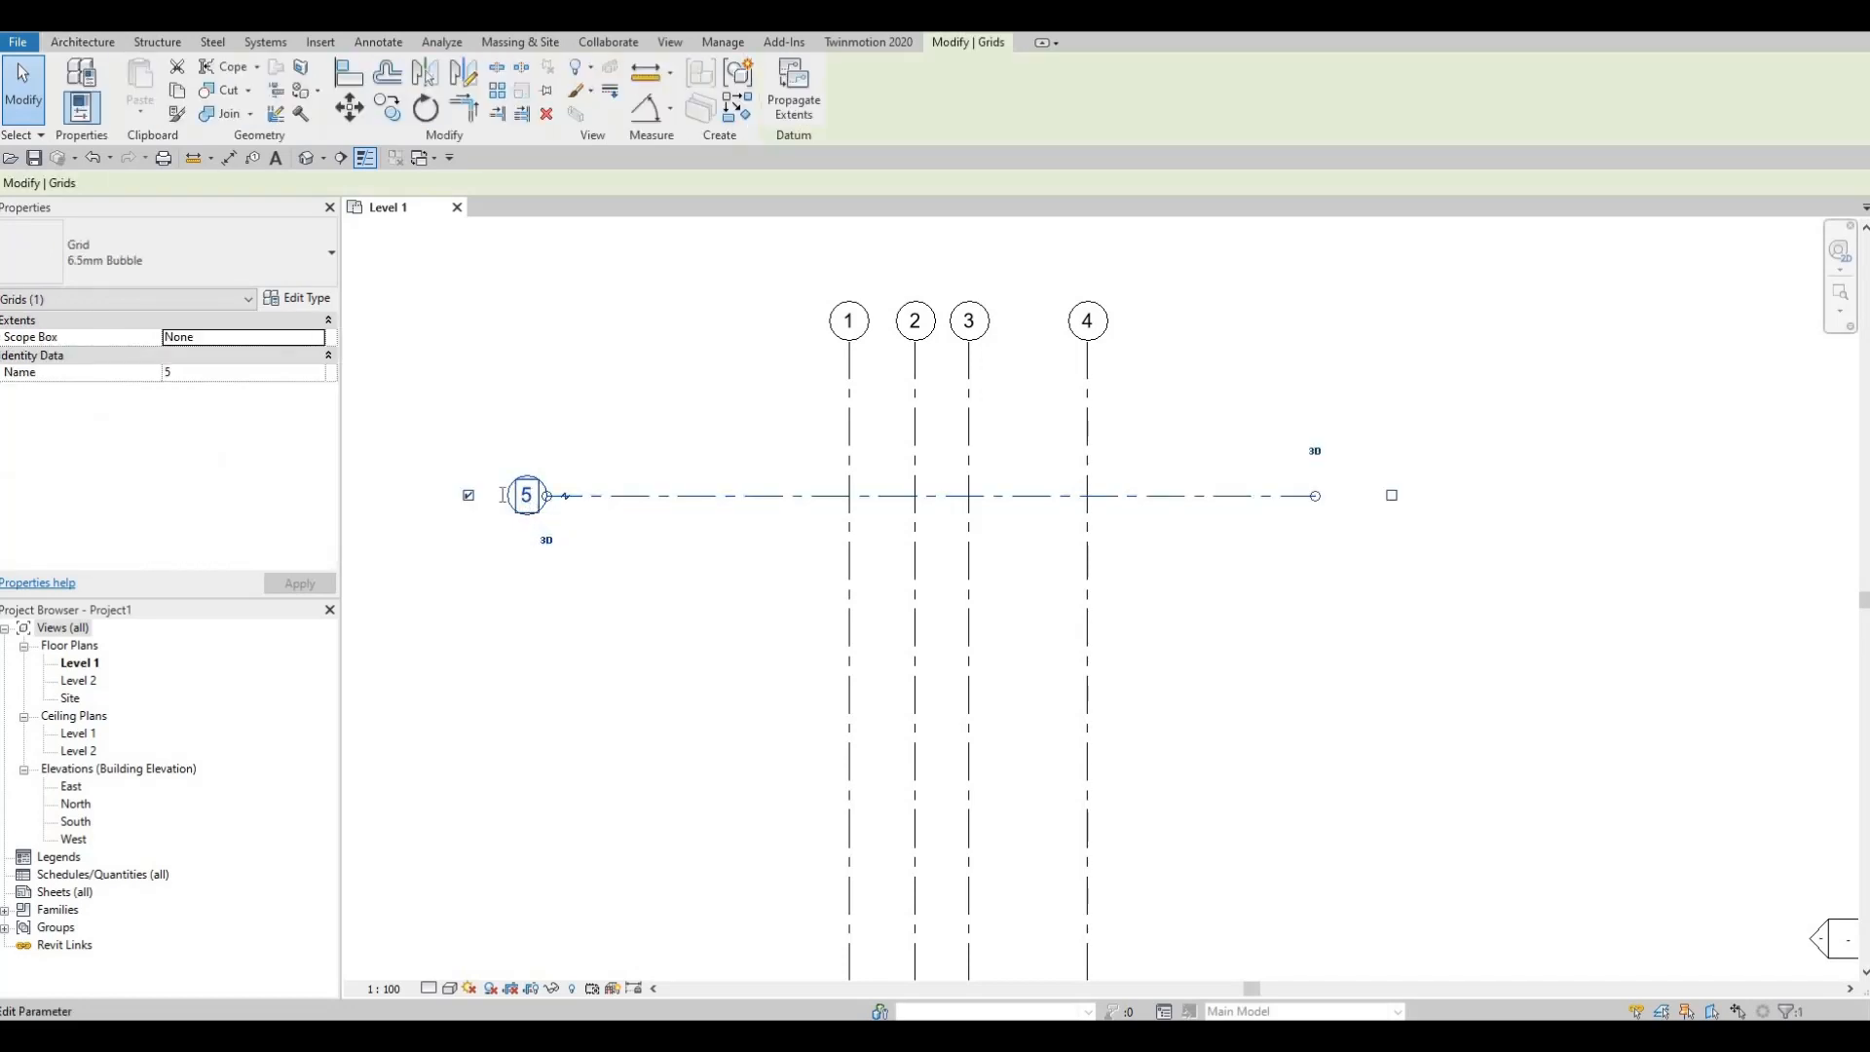
{"action": "left_click", "coordinate": [524, 497]}
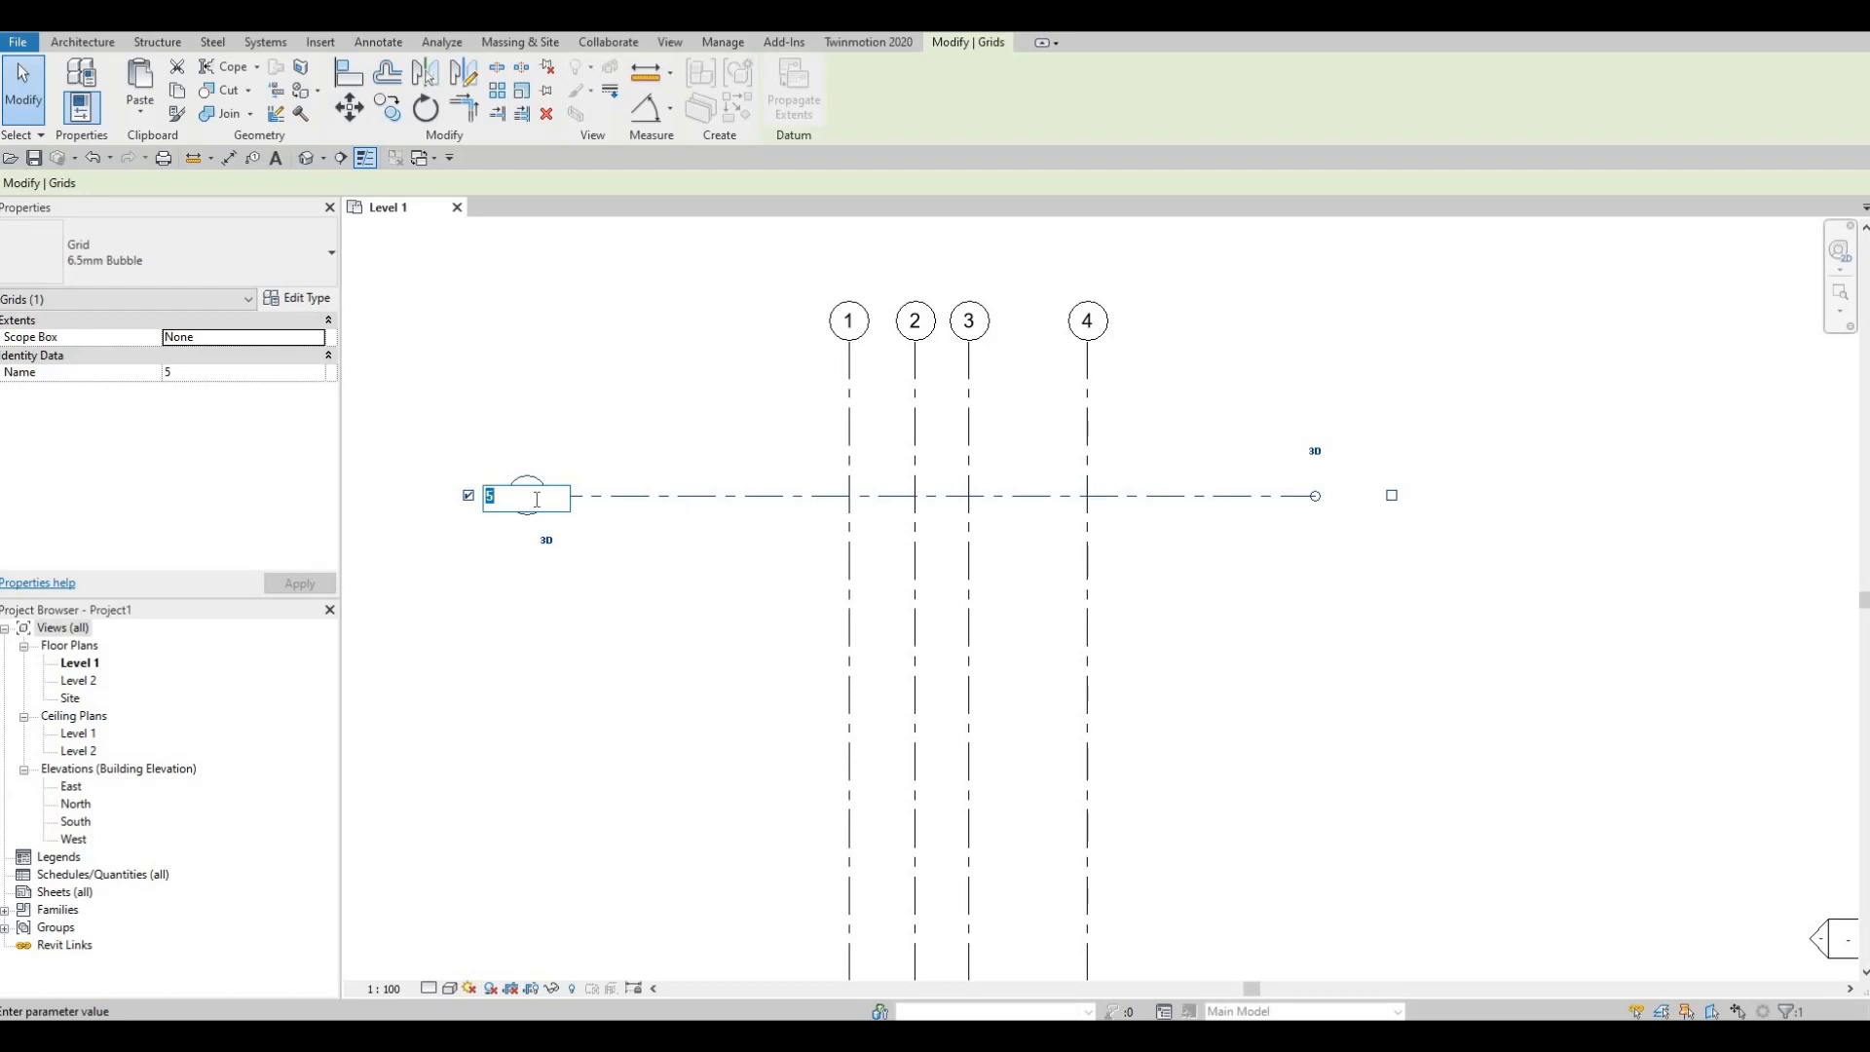
{"action": "key", "text": "Caps_Lock"}
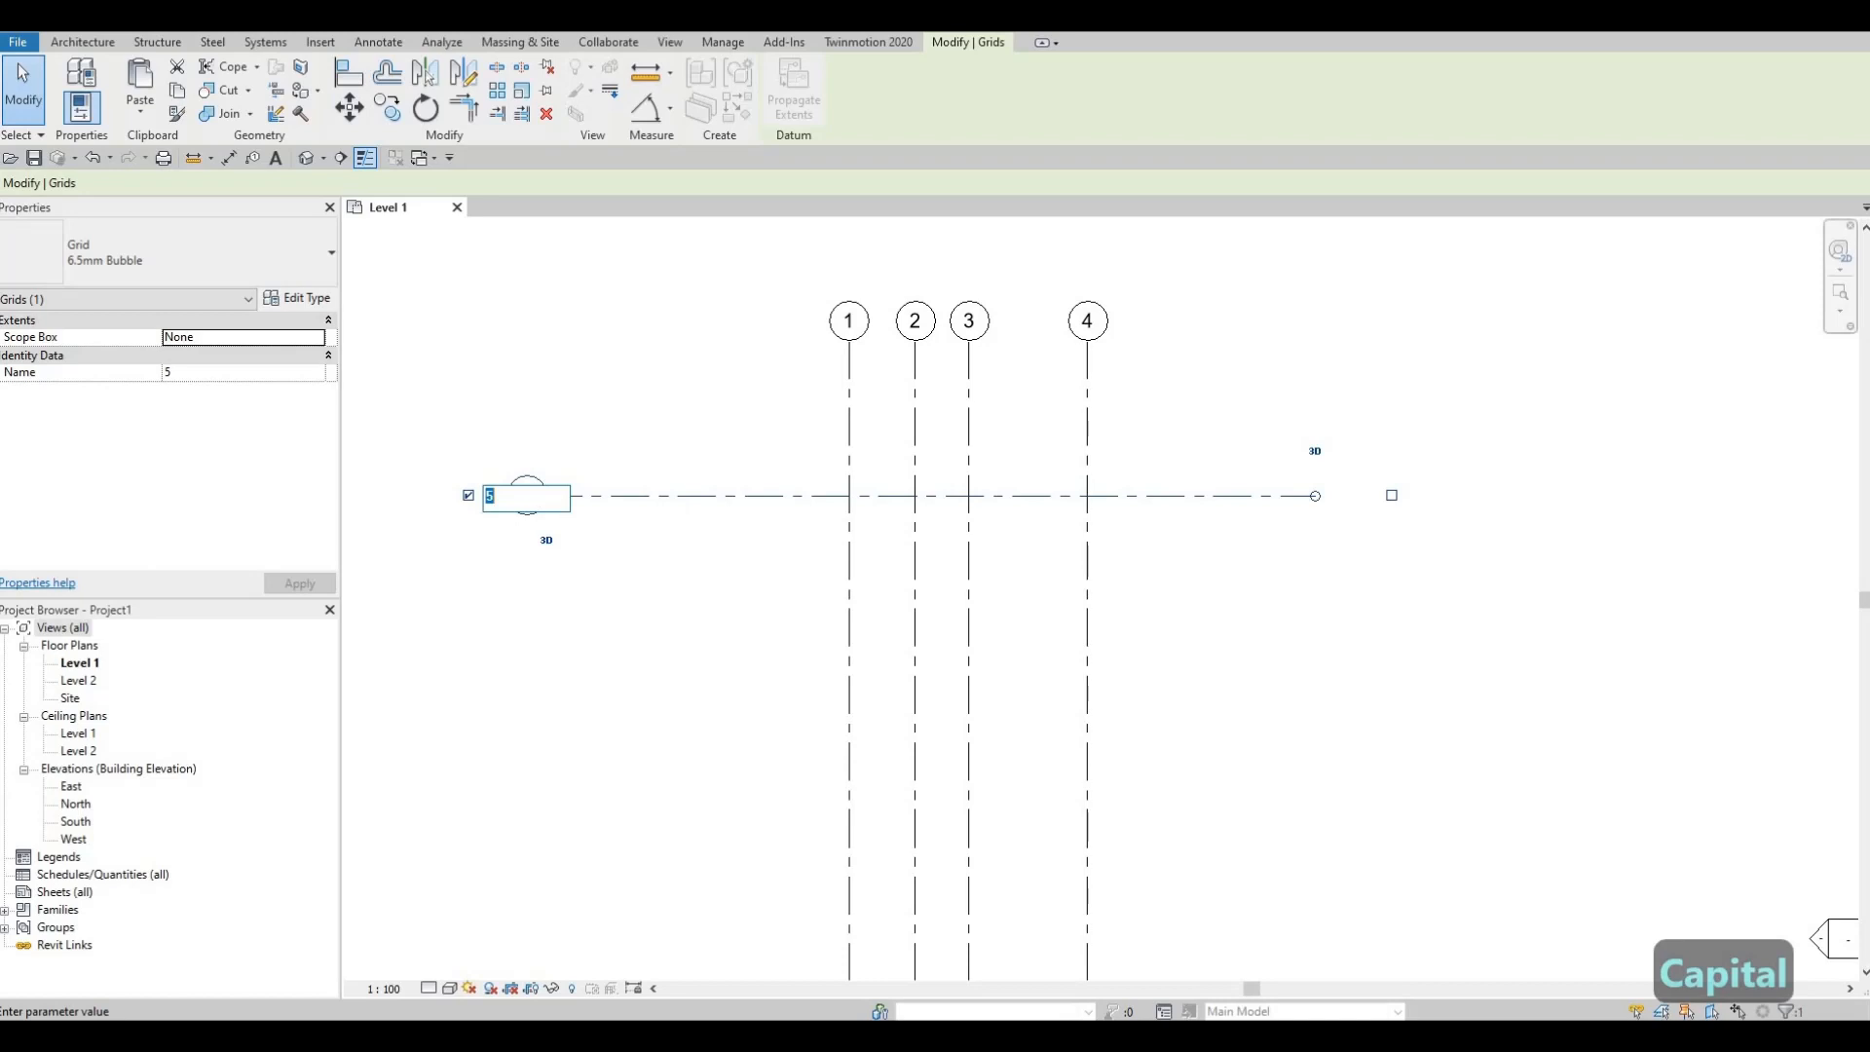
{"action": "type", "text": "A"}
{"action": "left_click", "coordinate": [624, 569]}
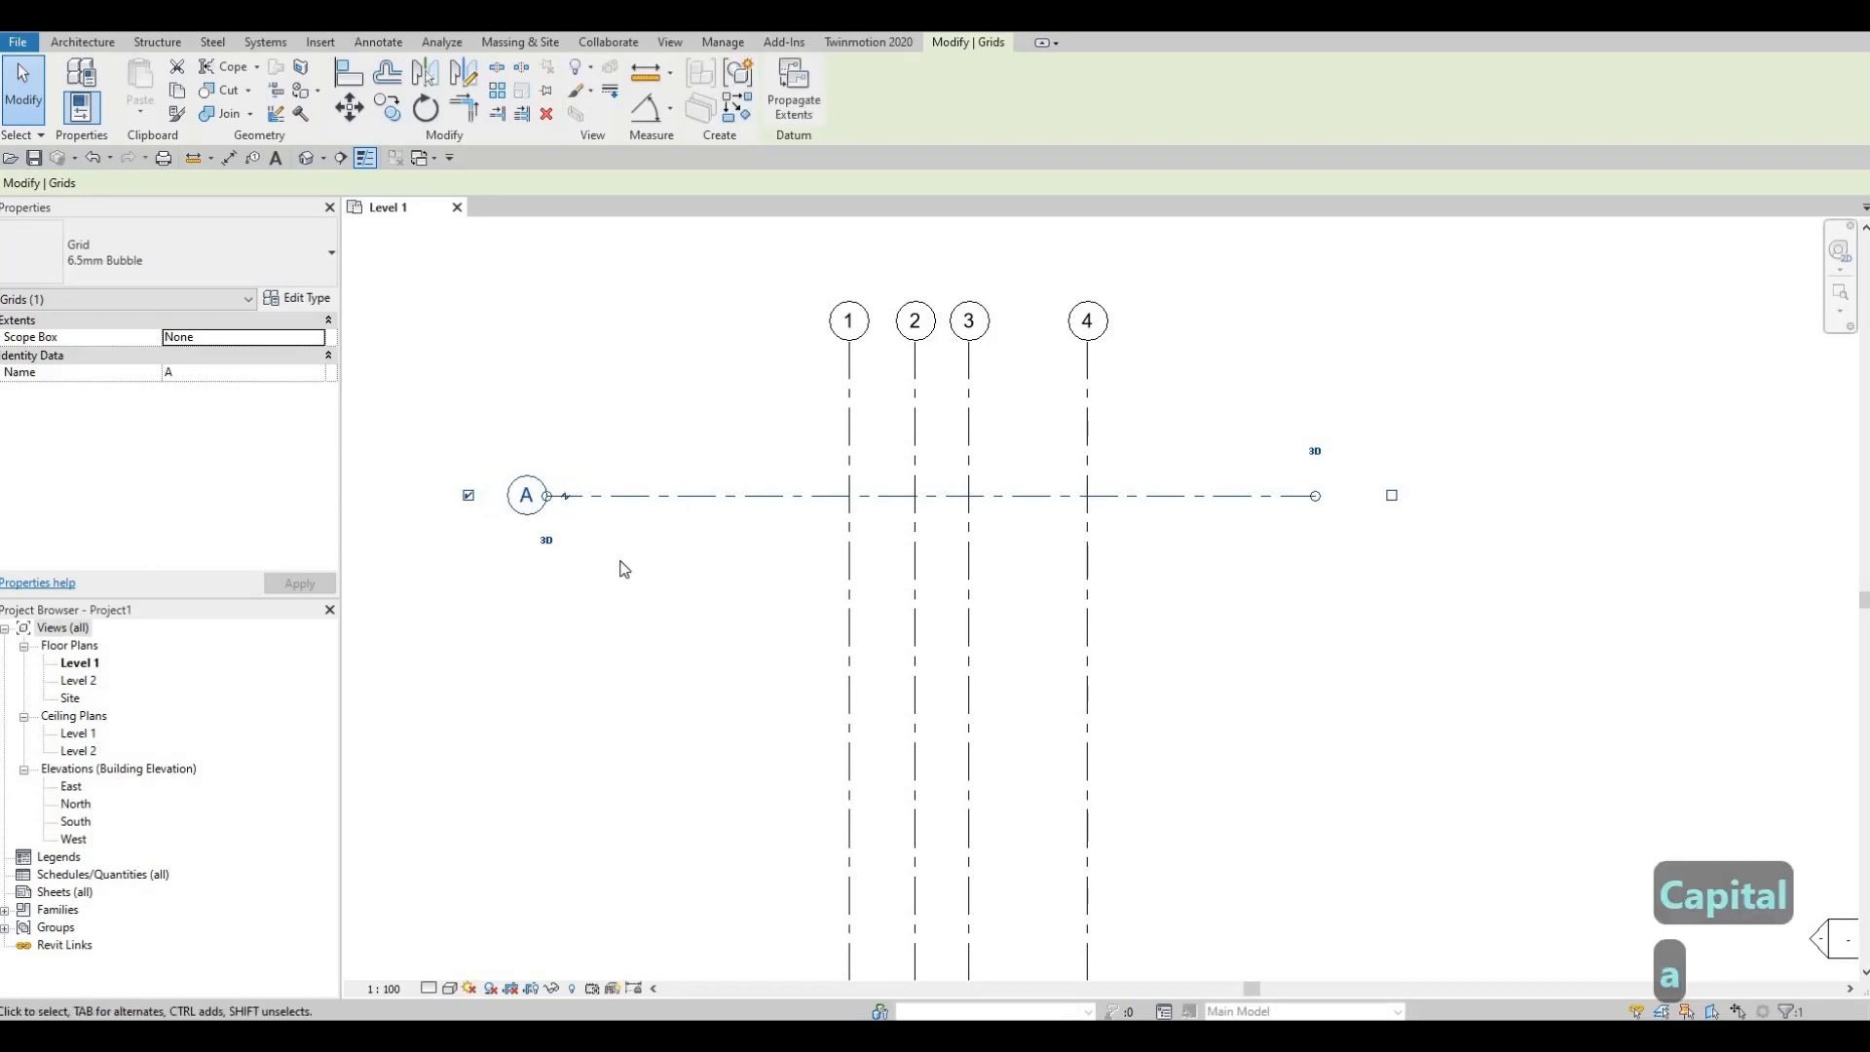
{"action": "scroll", "coordinate": [723, 469], "scroll_direction": "down", "scroll_amount": 2}
{"action": "scroll", "coordinate": [711, 480], "scroll_direction": "down", "scroll_amount": 1}
{"action": "mouse_move", "coordinate": [690, 462]}
{"action": "middle_mouse_down"}
{"action": "mouse_move", "coordinate": [692, 407]}
{"action": "mouse_move", "coordinate": [701, 468]}
{"action": "middle_mouse_up"}
{"action": "scroll", "coordinate": [690, 407], "scroll_direction": "down", "scroll_amount": 1}
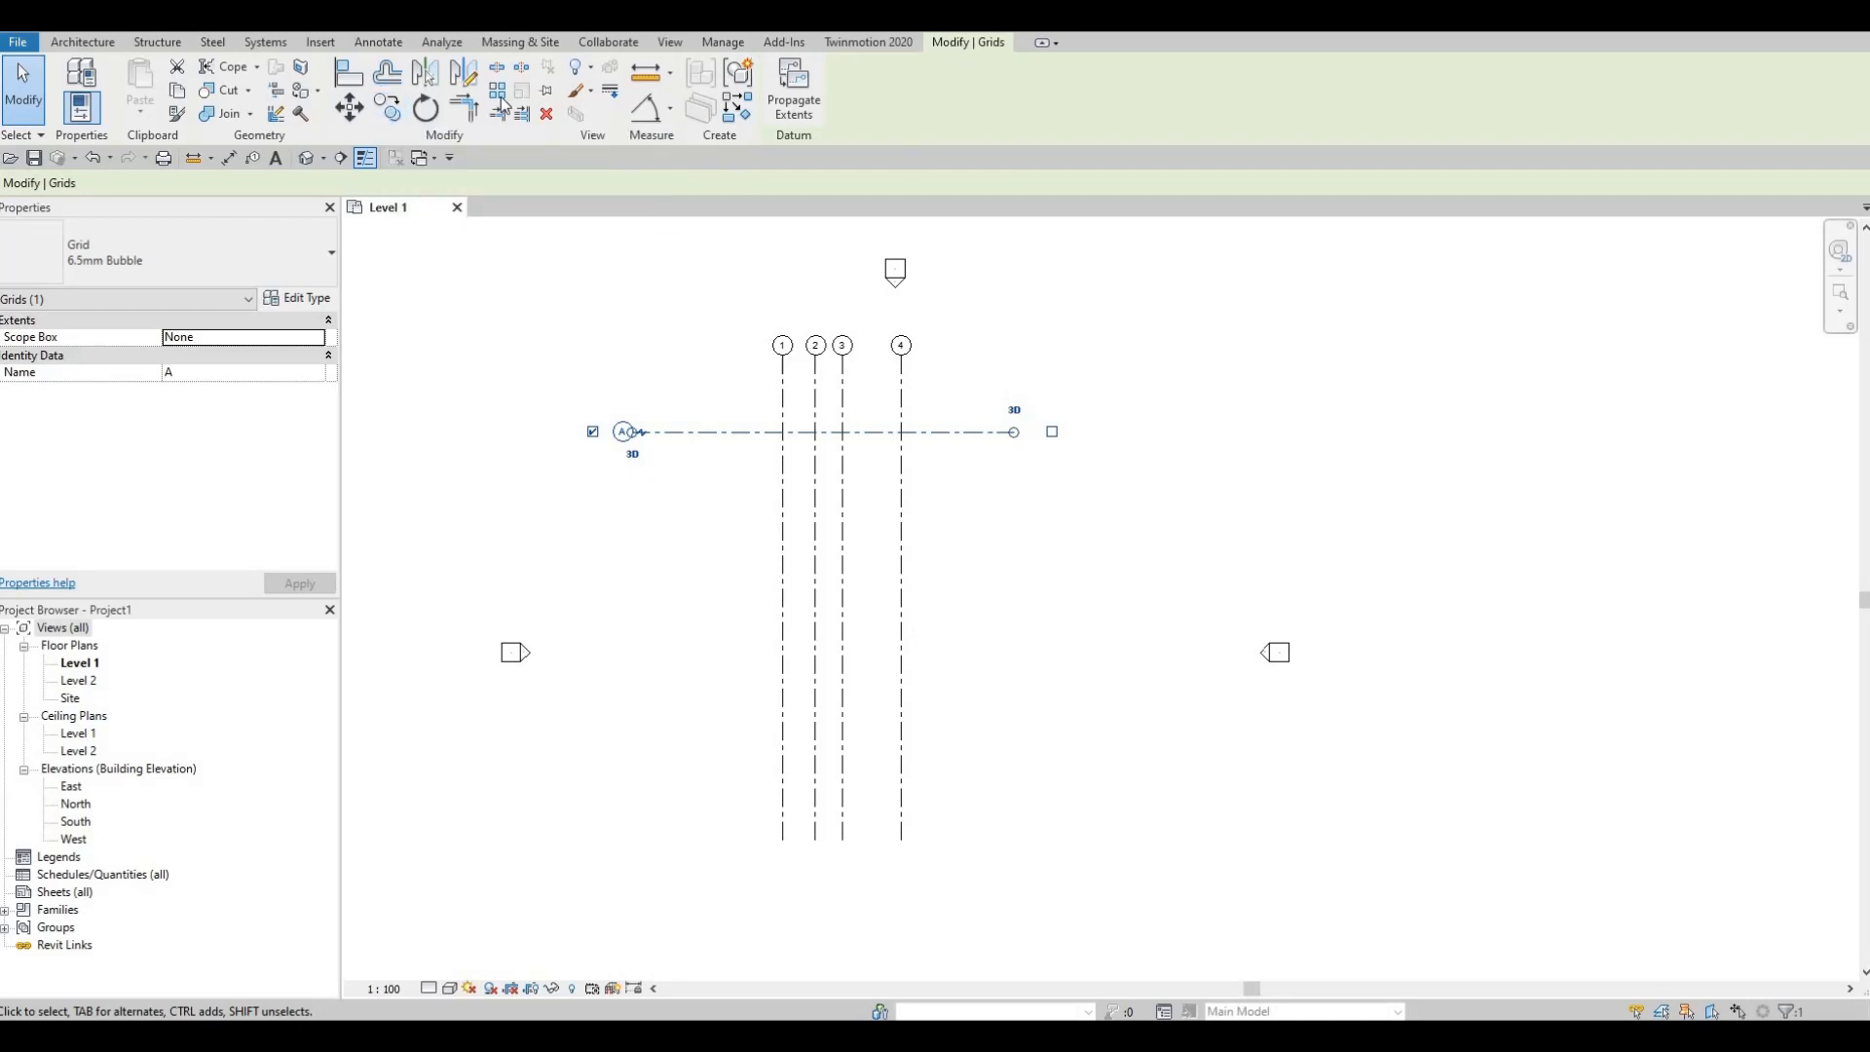
Step: Multiple-copy grid A downward to make grids B, C and D at 3620, 1360 and 3660
{"action": "left_click", "coordinate": [388, 108]}
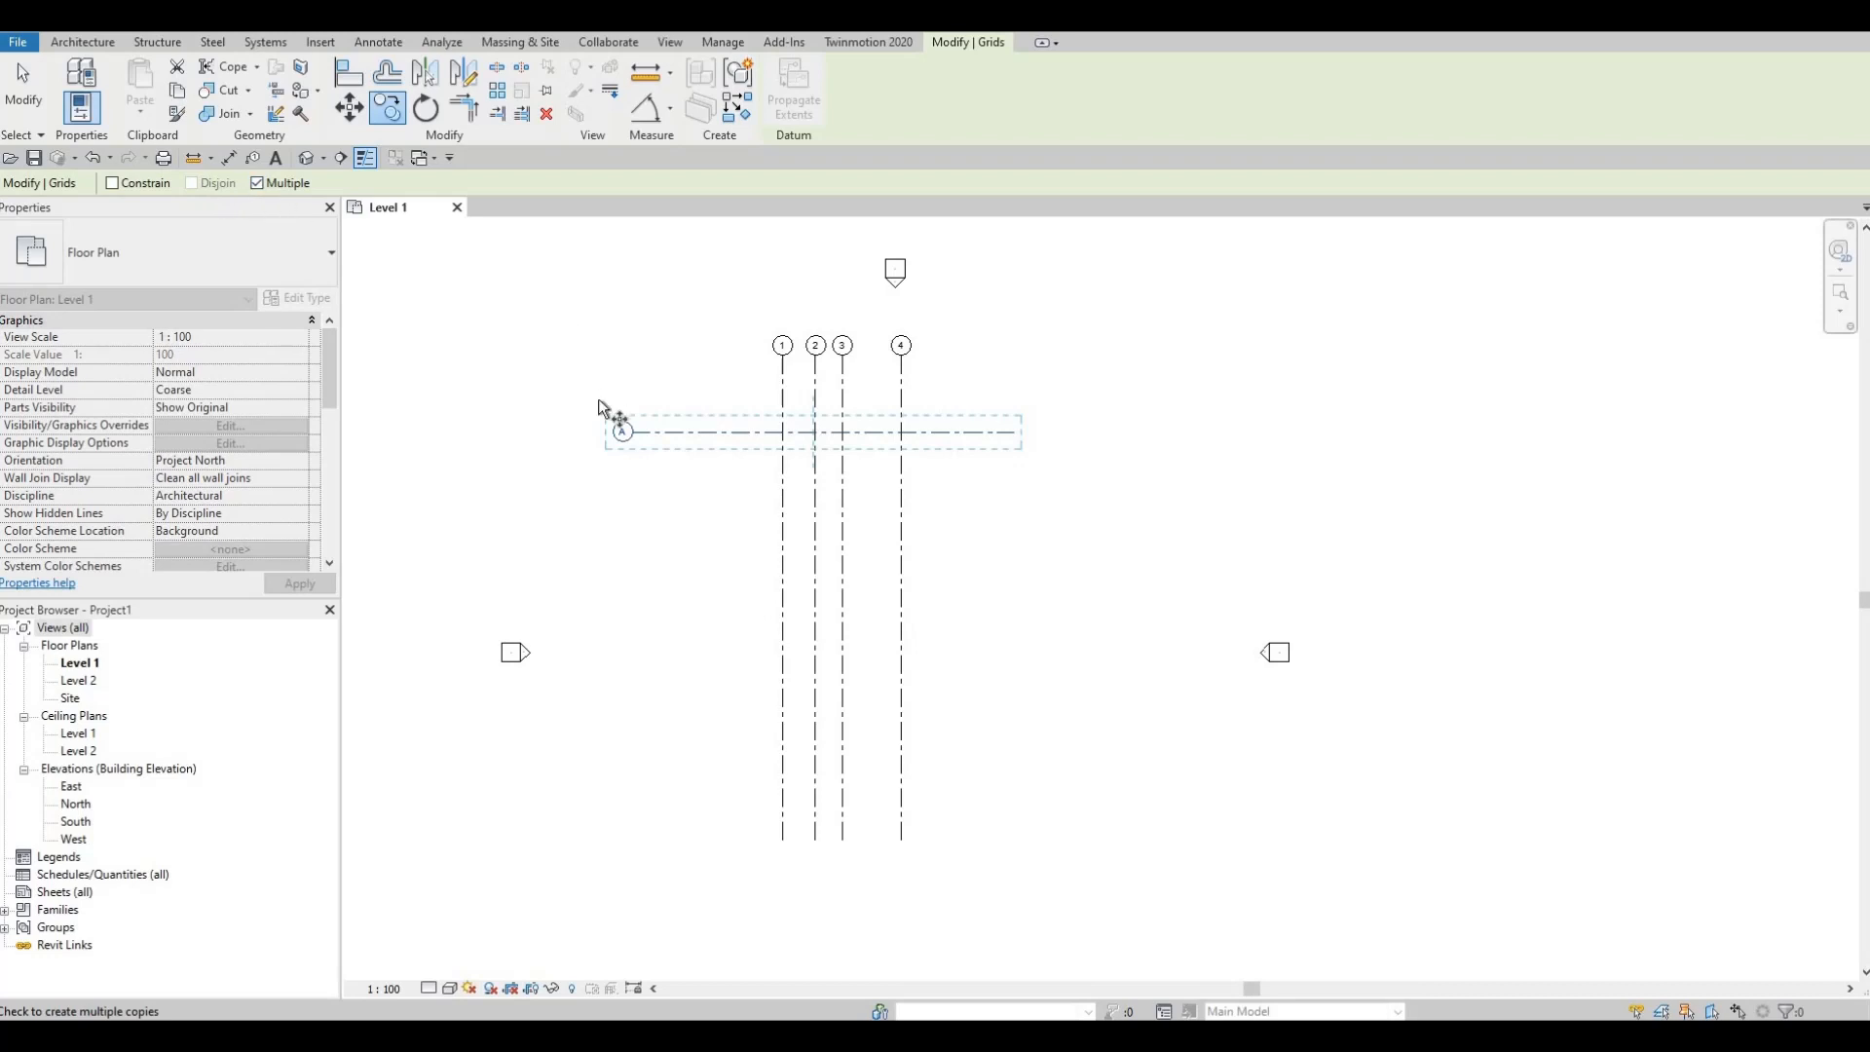
{"action": "left_click", "coordinate": [678, 436]}
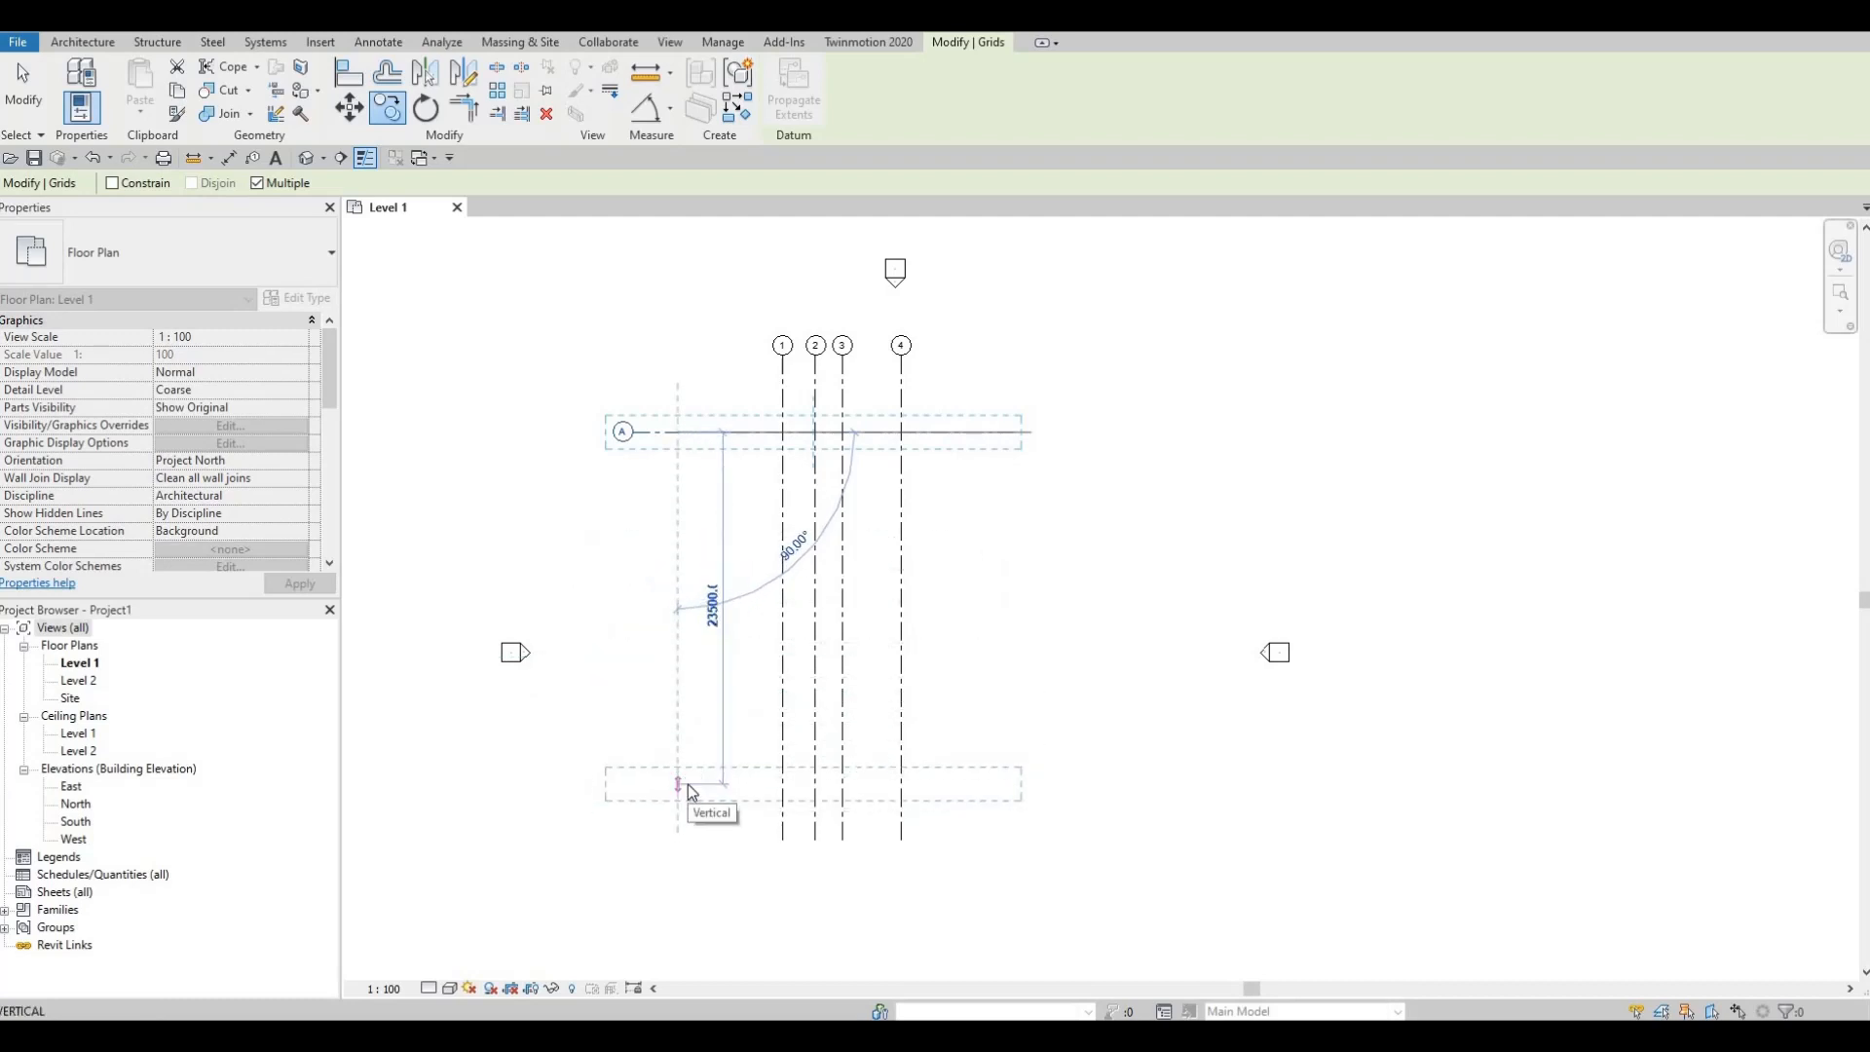
{"action": "type", "text": "3620"}
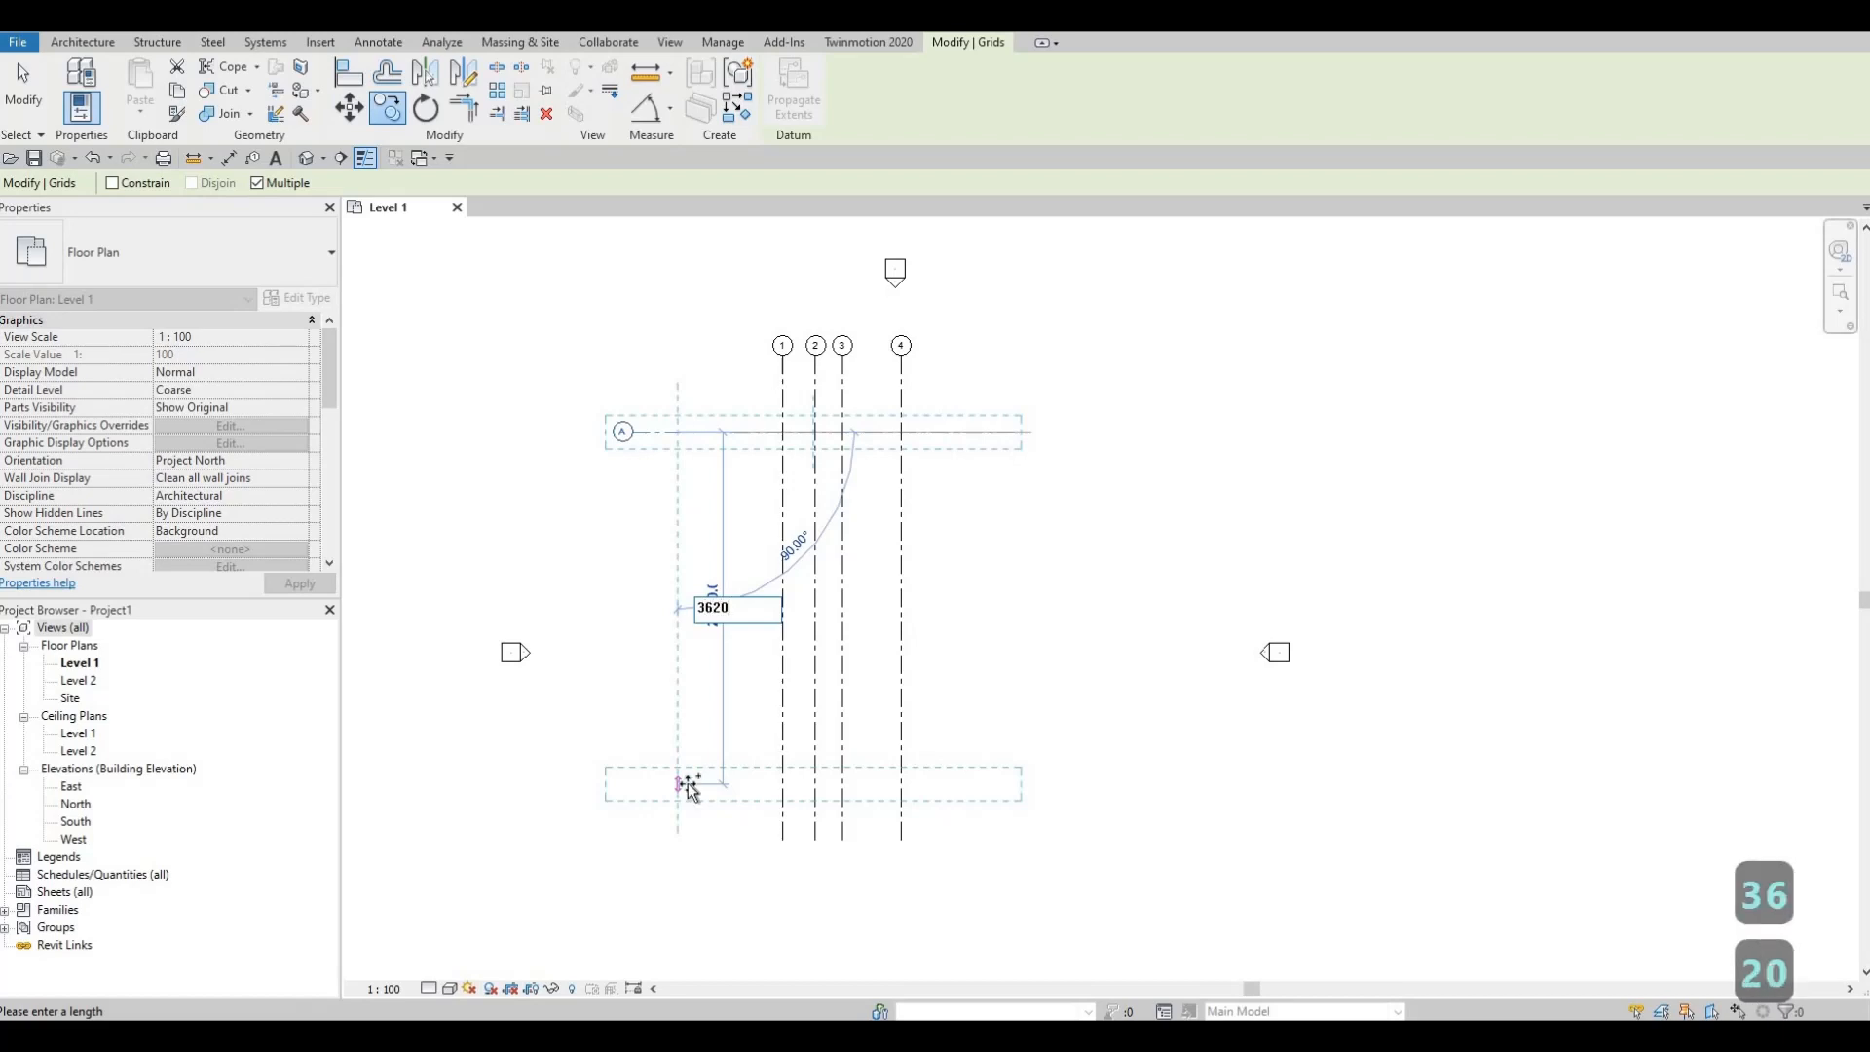
{"action": "key", "text": "Return"}
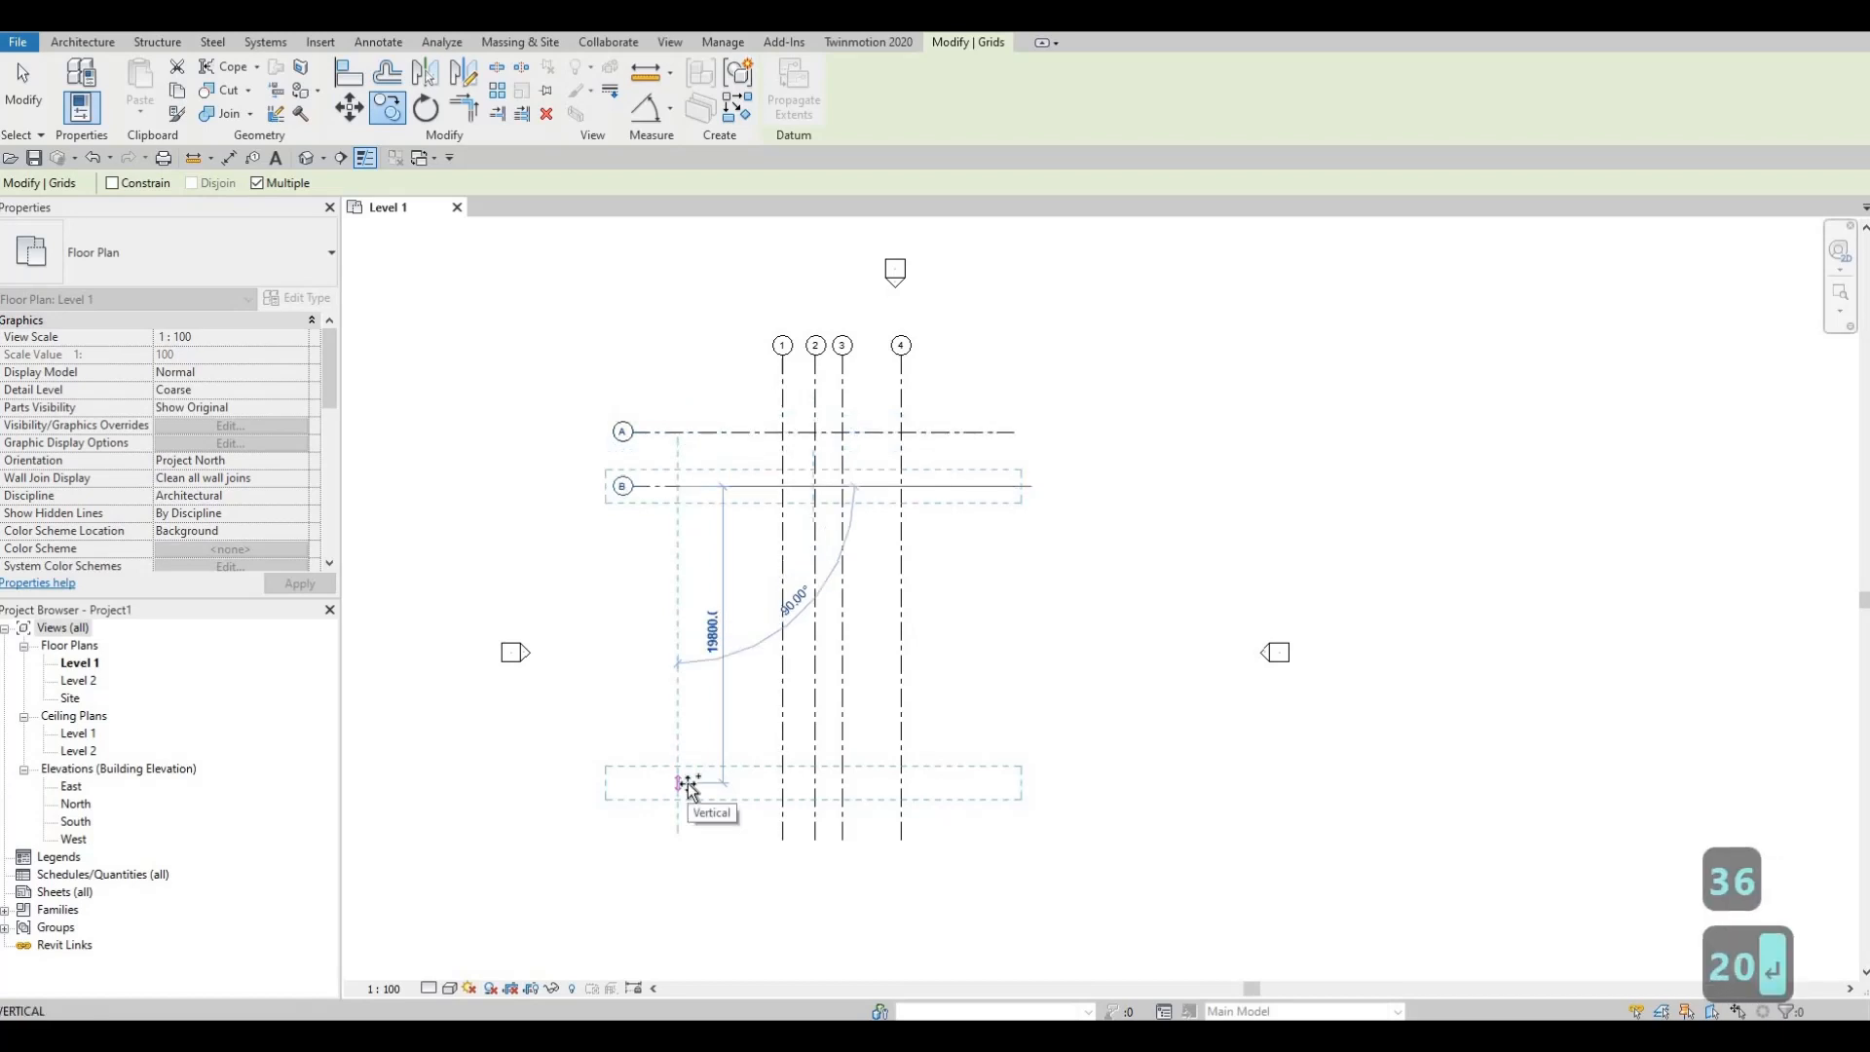
{"action": "type", "text": "1360"}
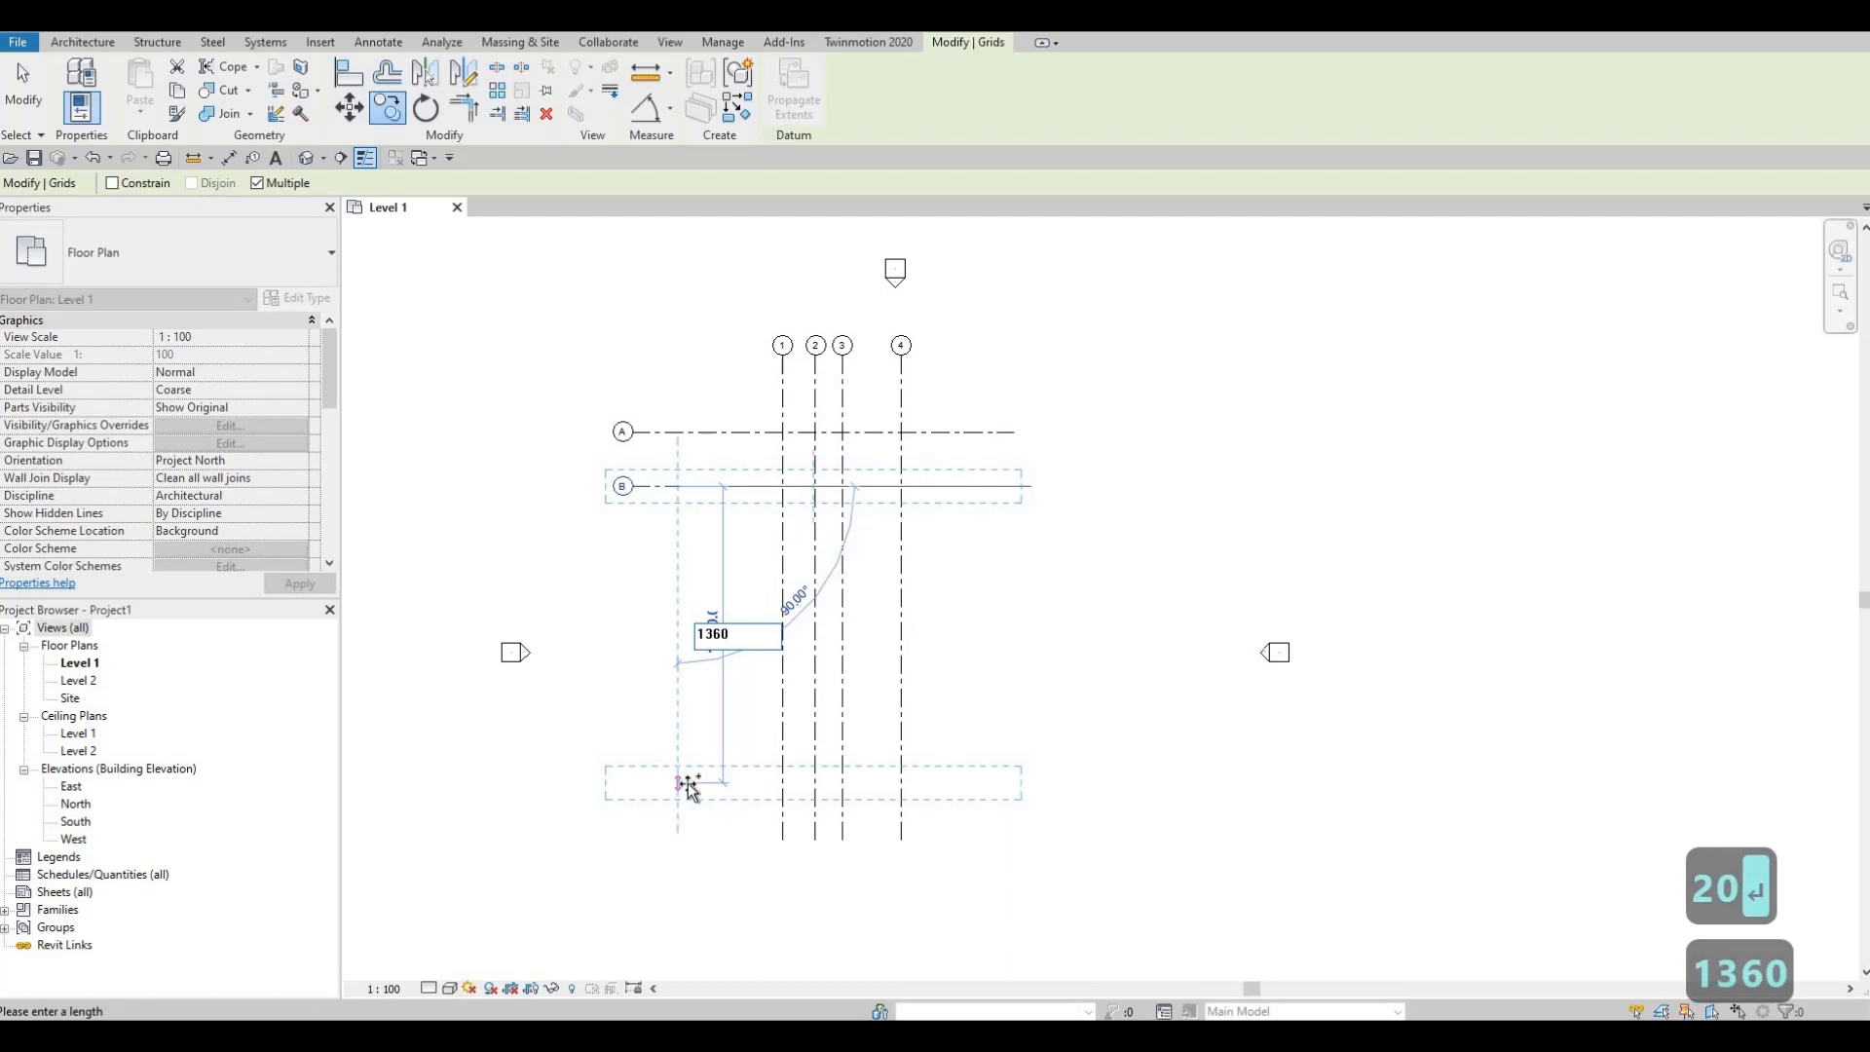
{"action": "key", "text": "Return"}
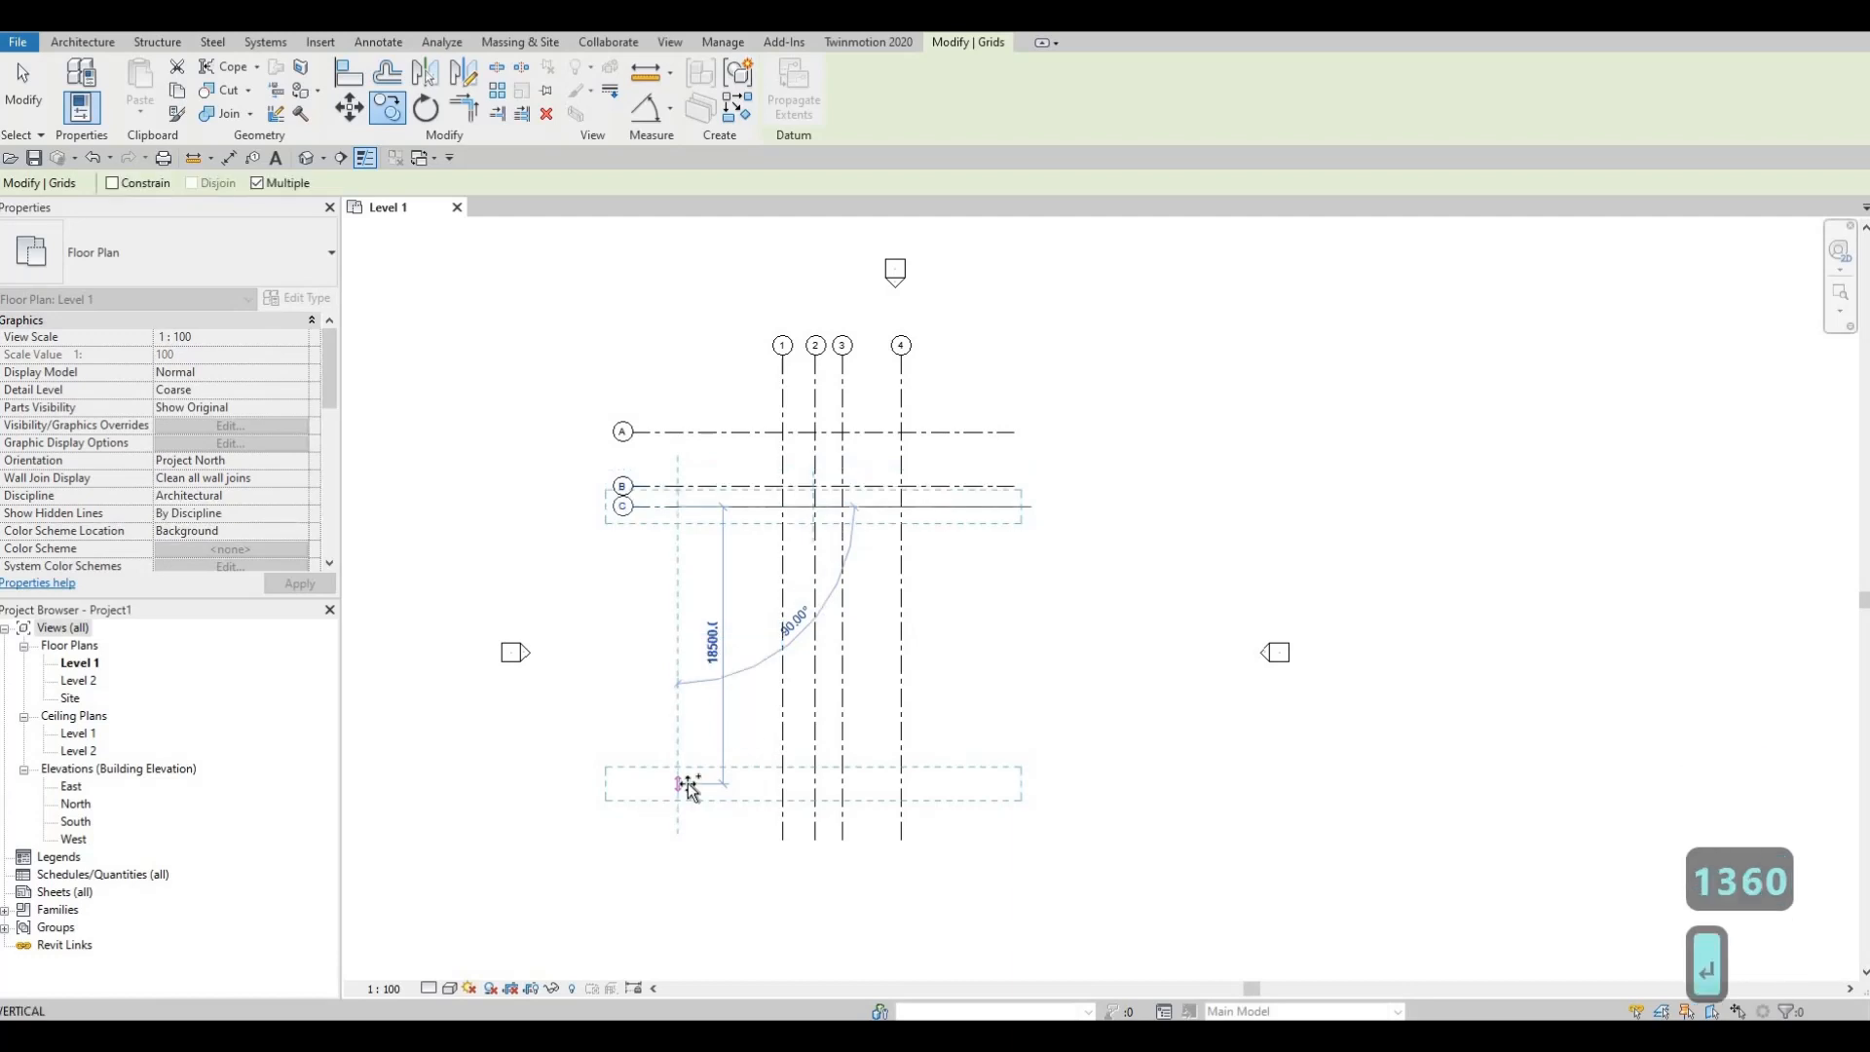
{"action": "type", "text": "3"}
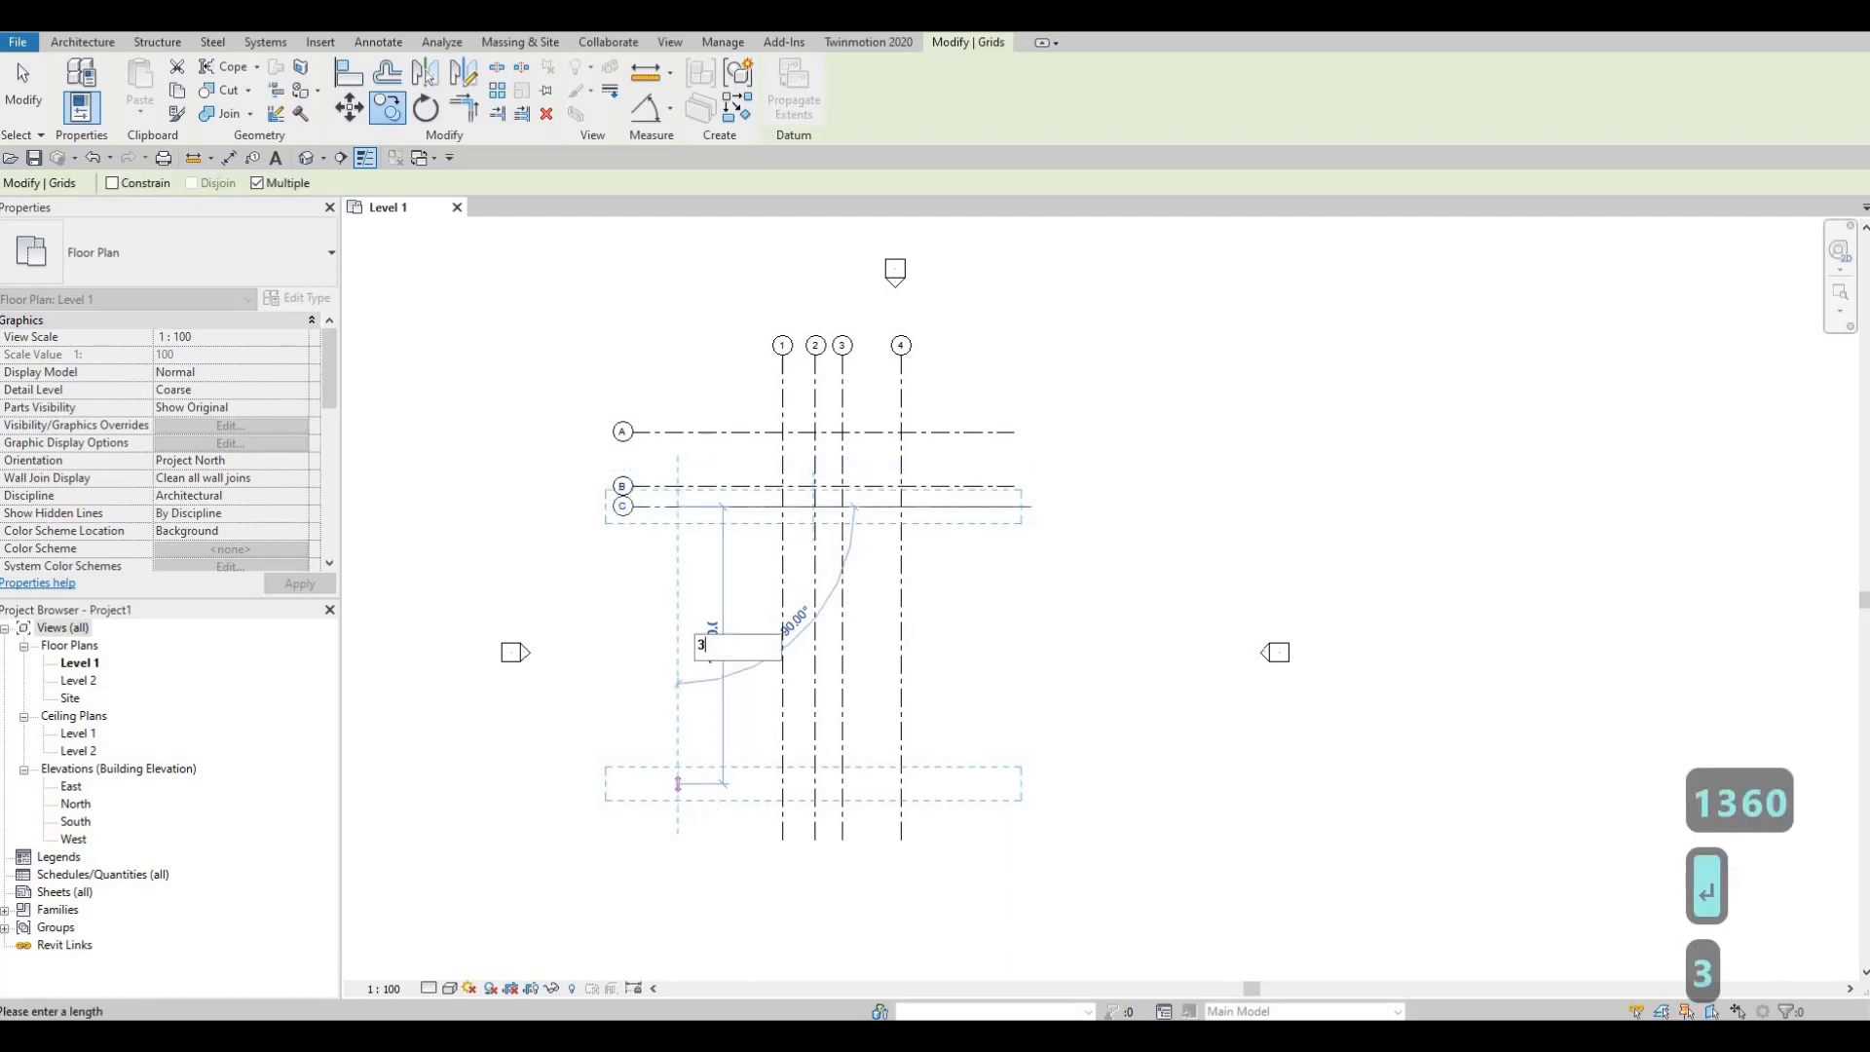
{"action": "type", "text": "660"}
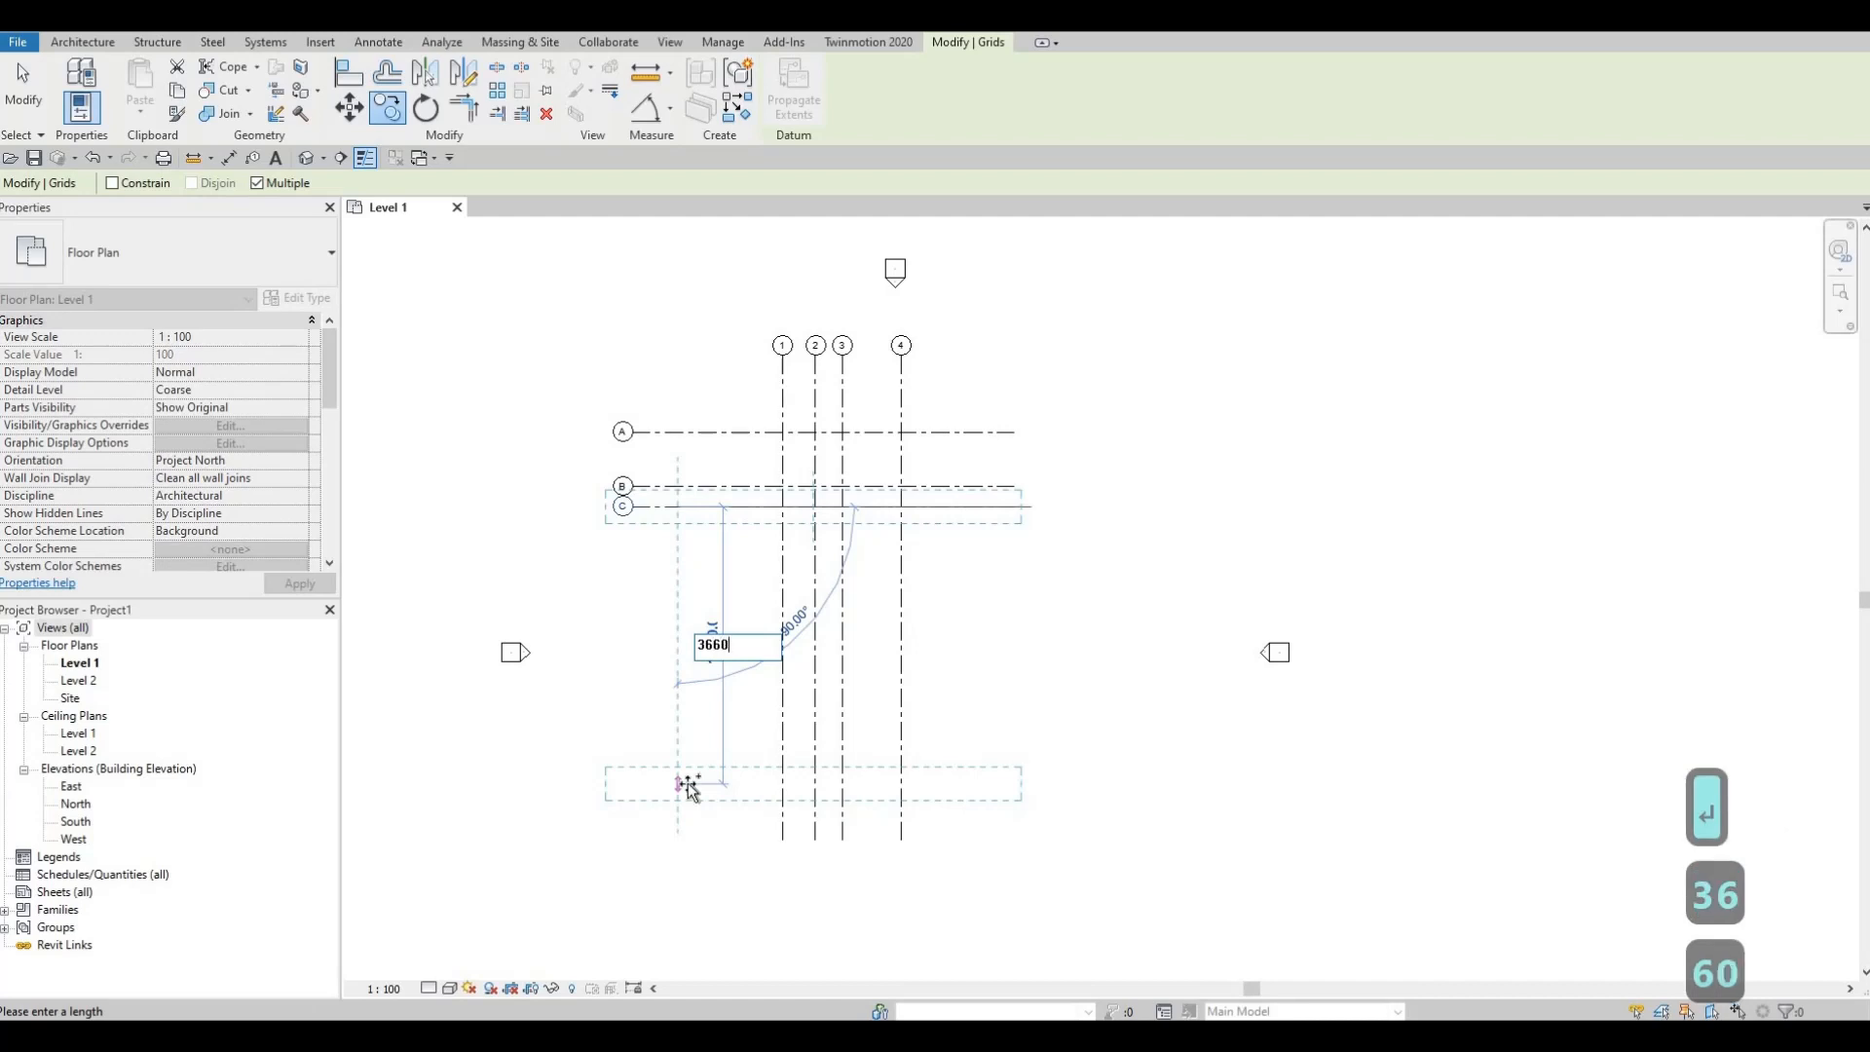
{"action": "key", "text": "Return"}
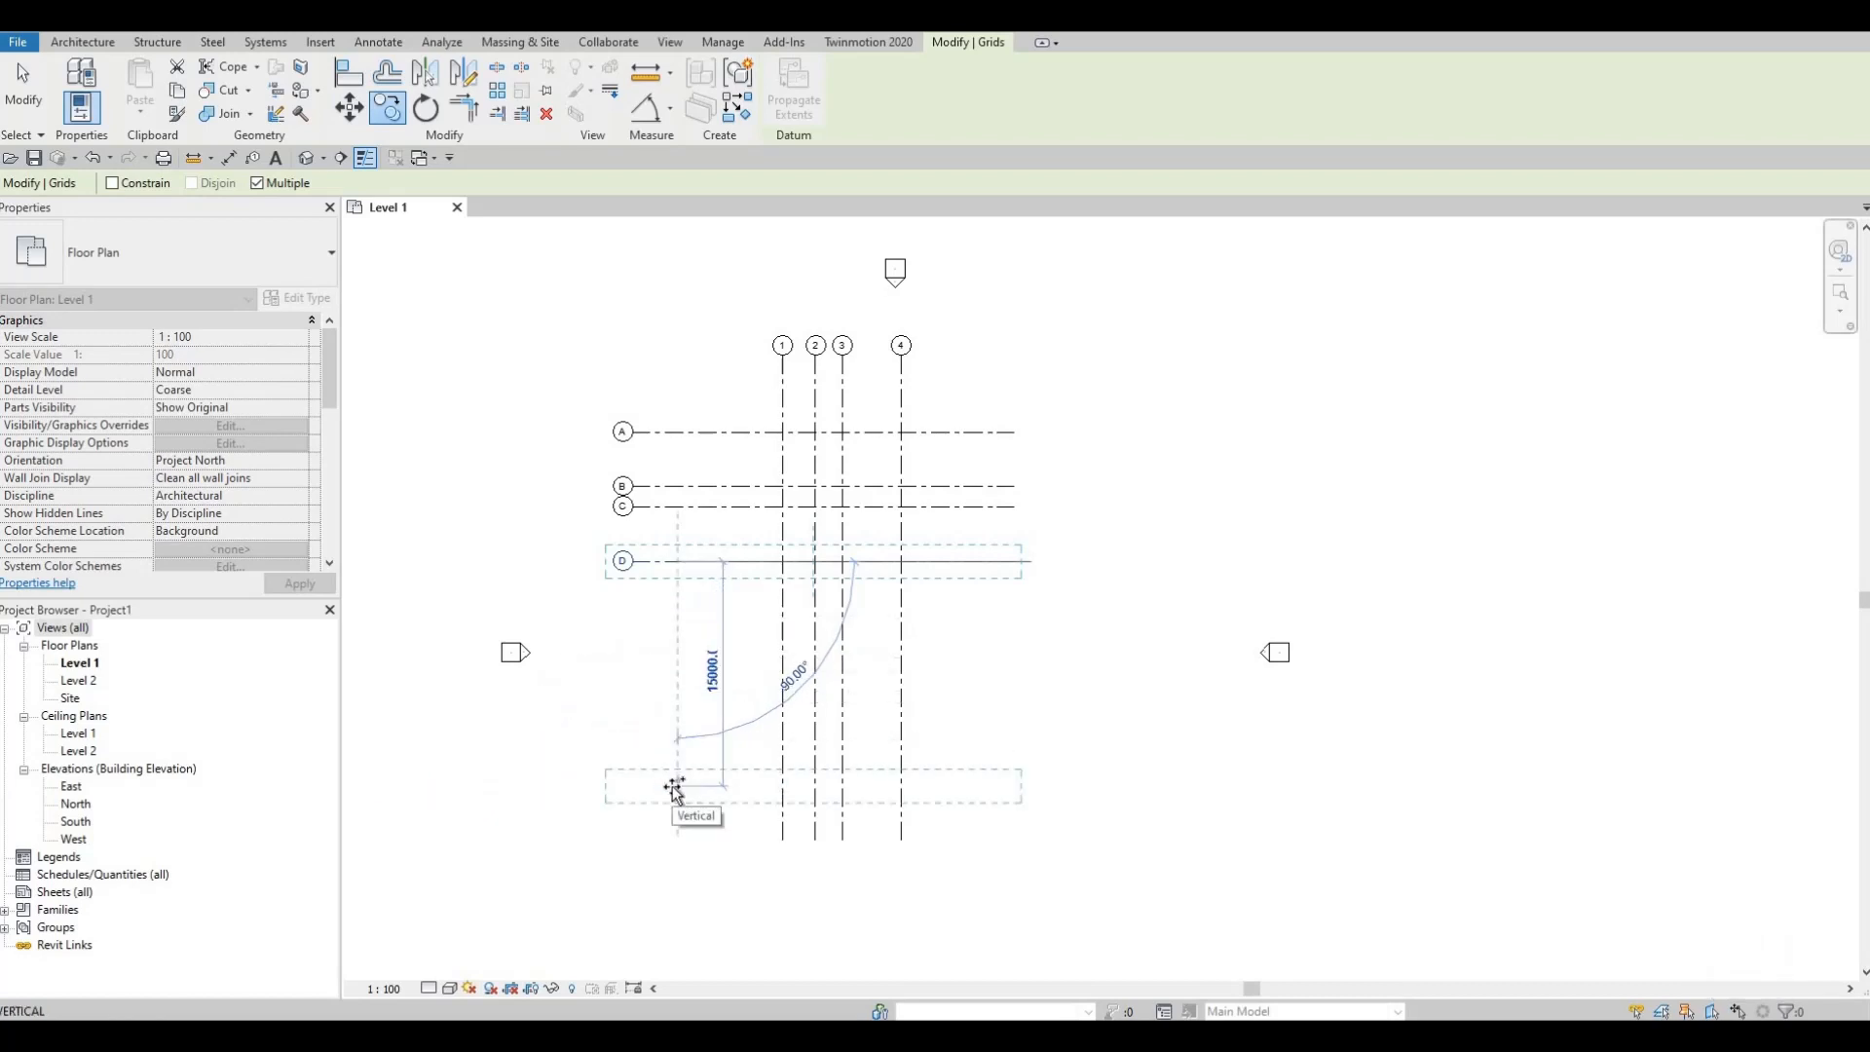
Step: Add grids E, F, G and H at spacings of 4520, 1210, 4310 and 1245
{"action": "type", "text": "45"}
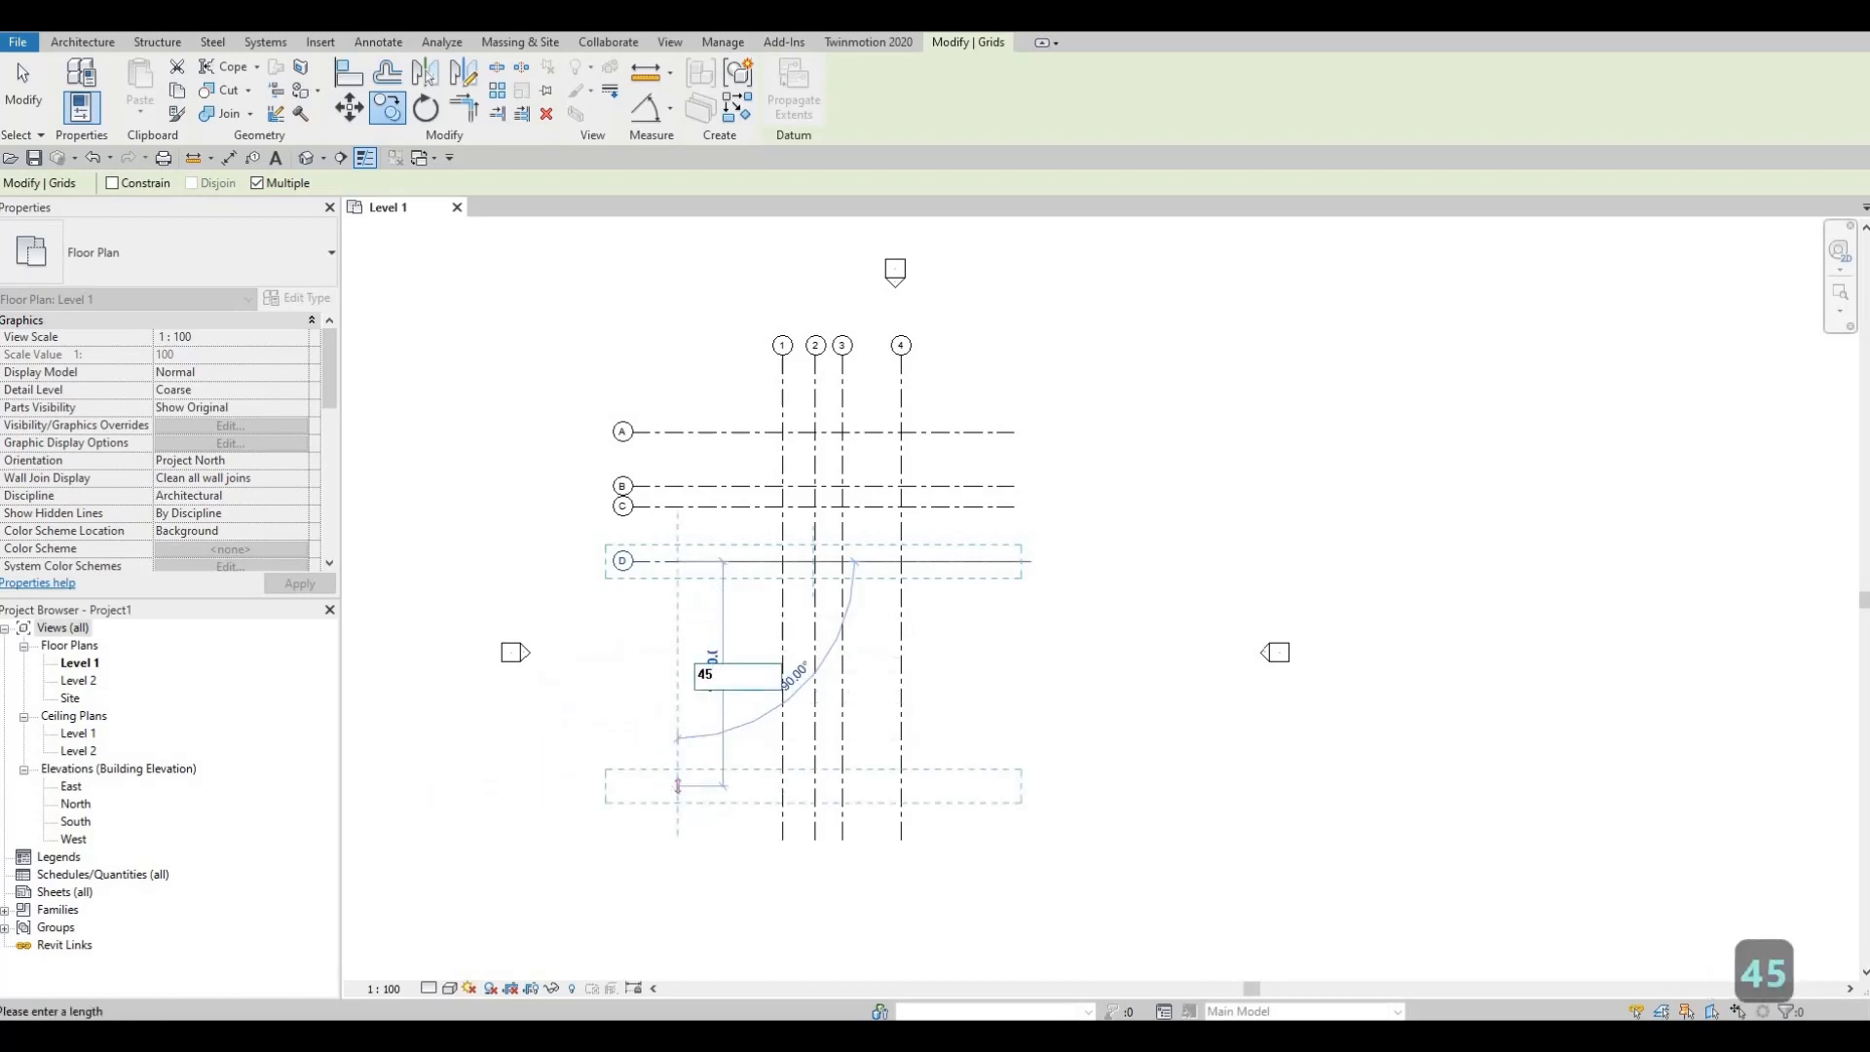
{"action": "type", "text": "20"}
{"action": "key", "text": "Return"}
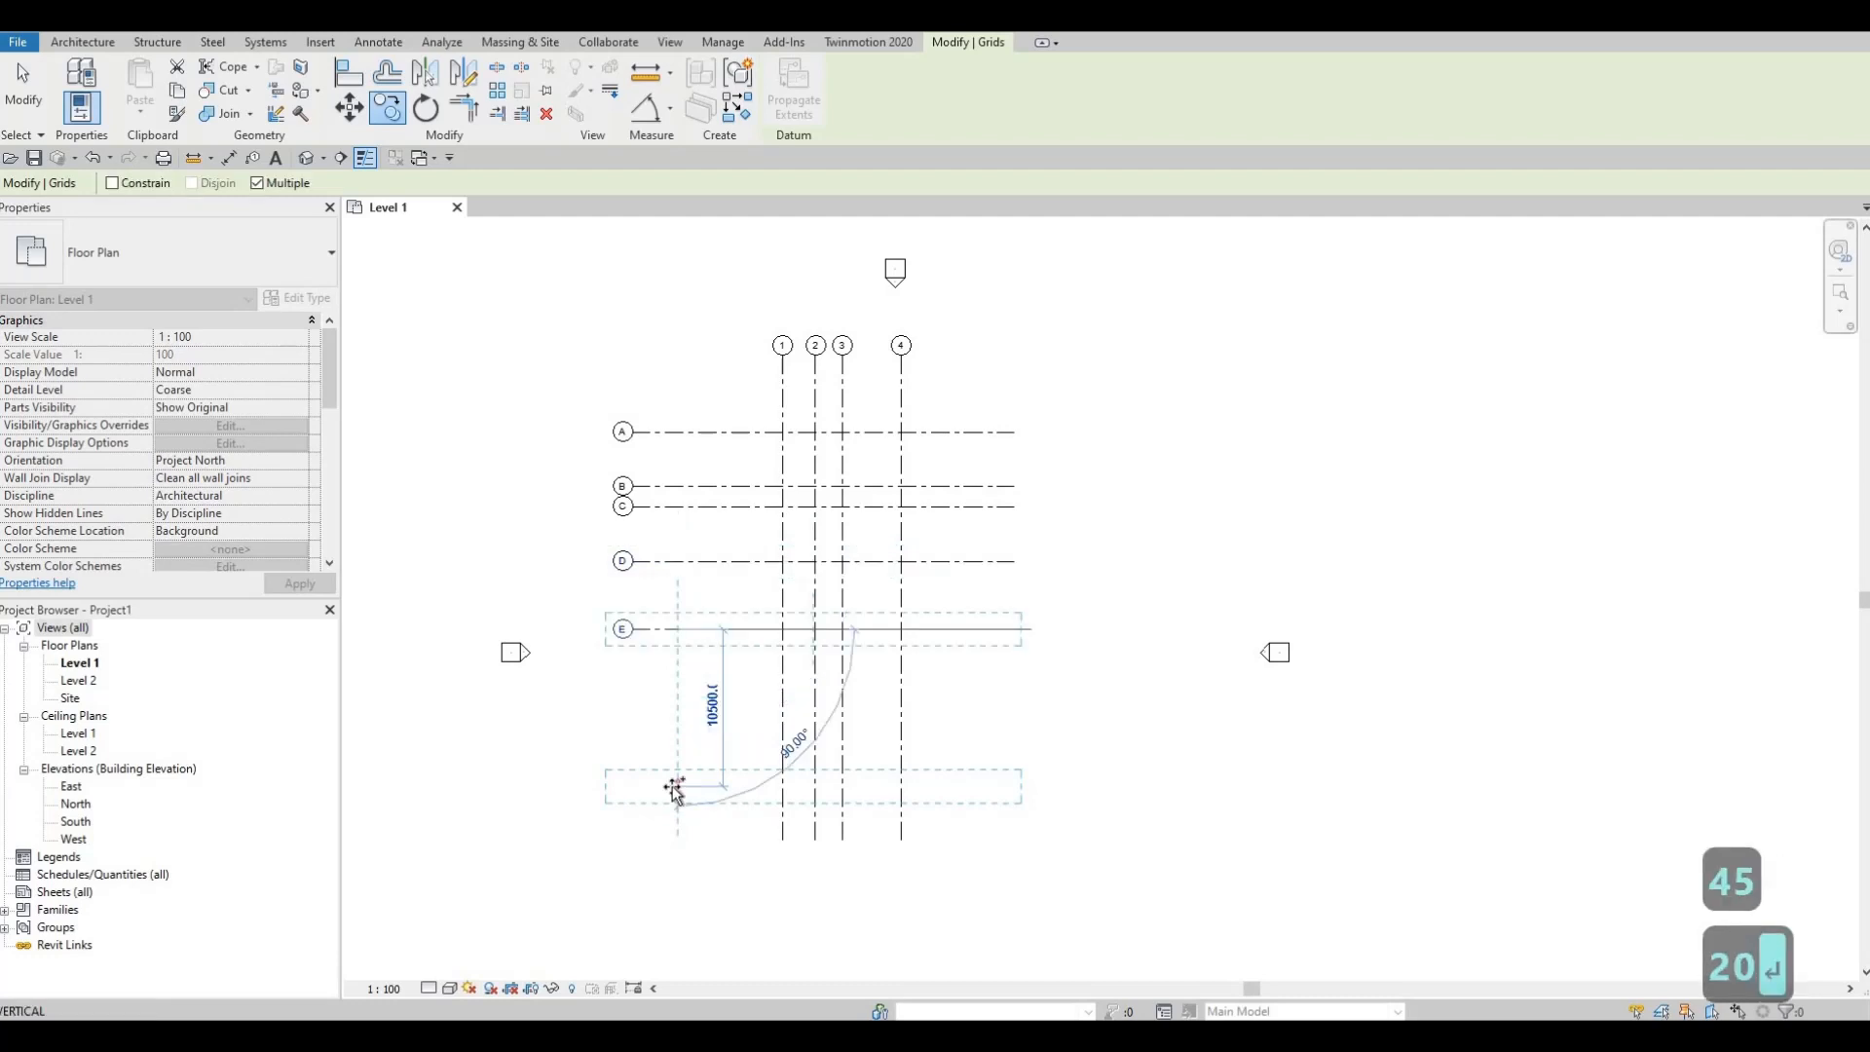
{"action": "type", "text": "12"}
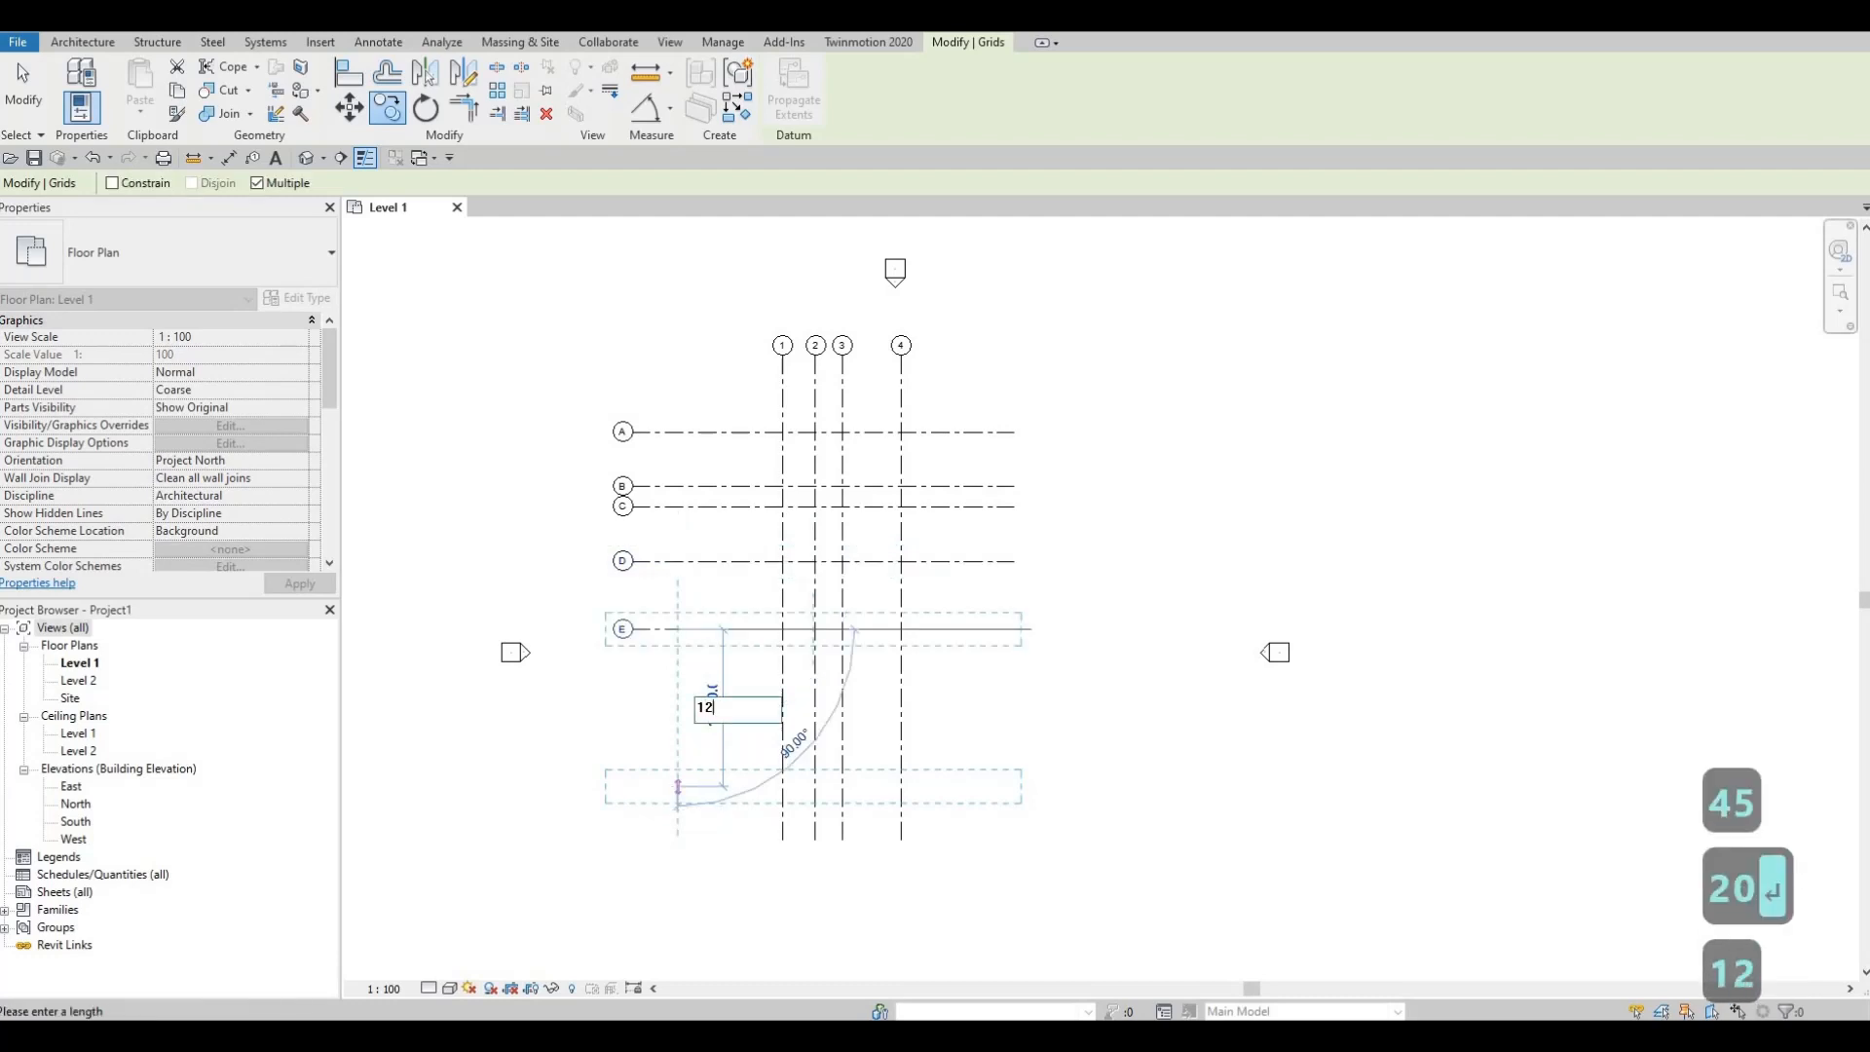
{"action": "type", "text": "10"}
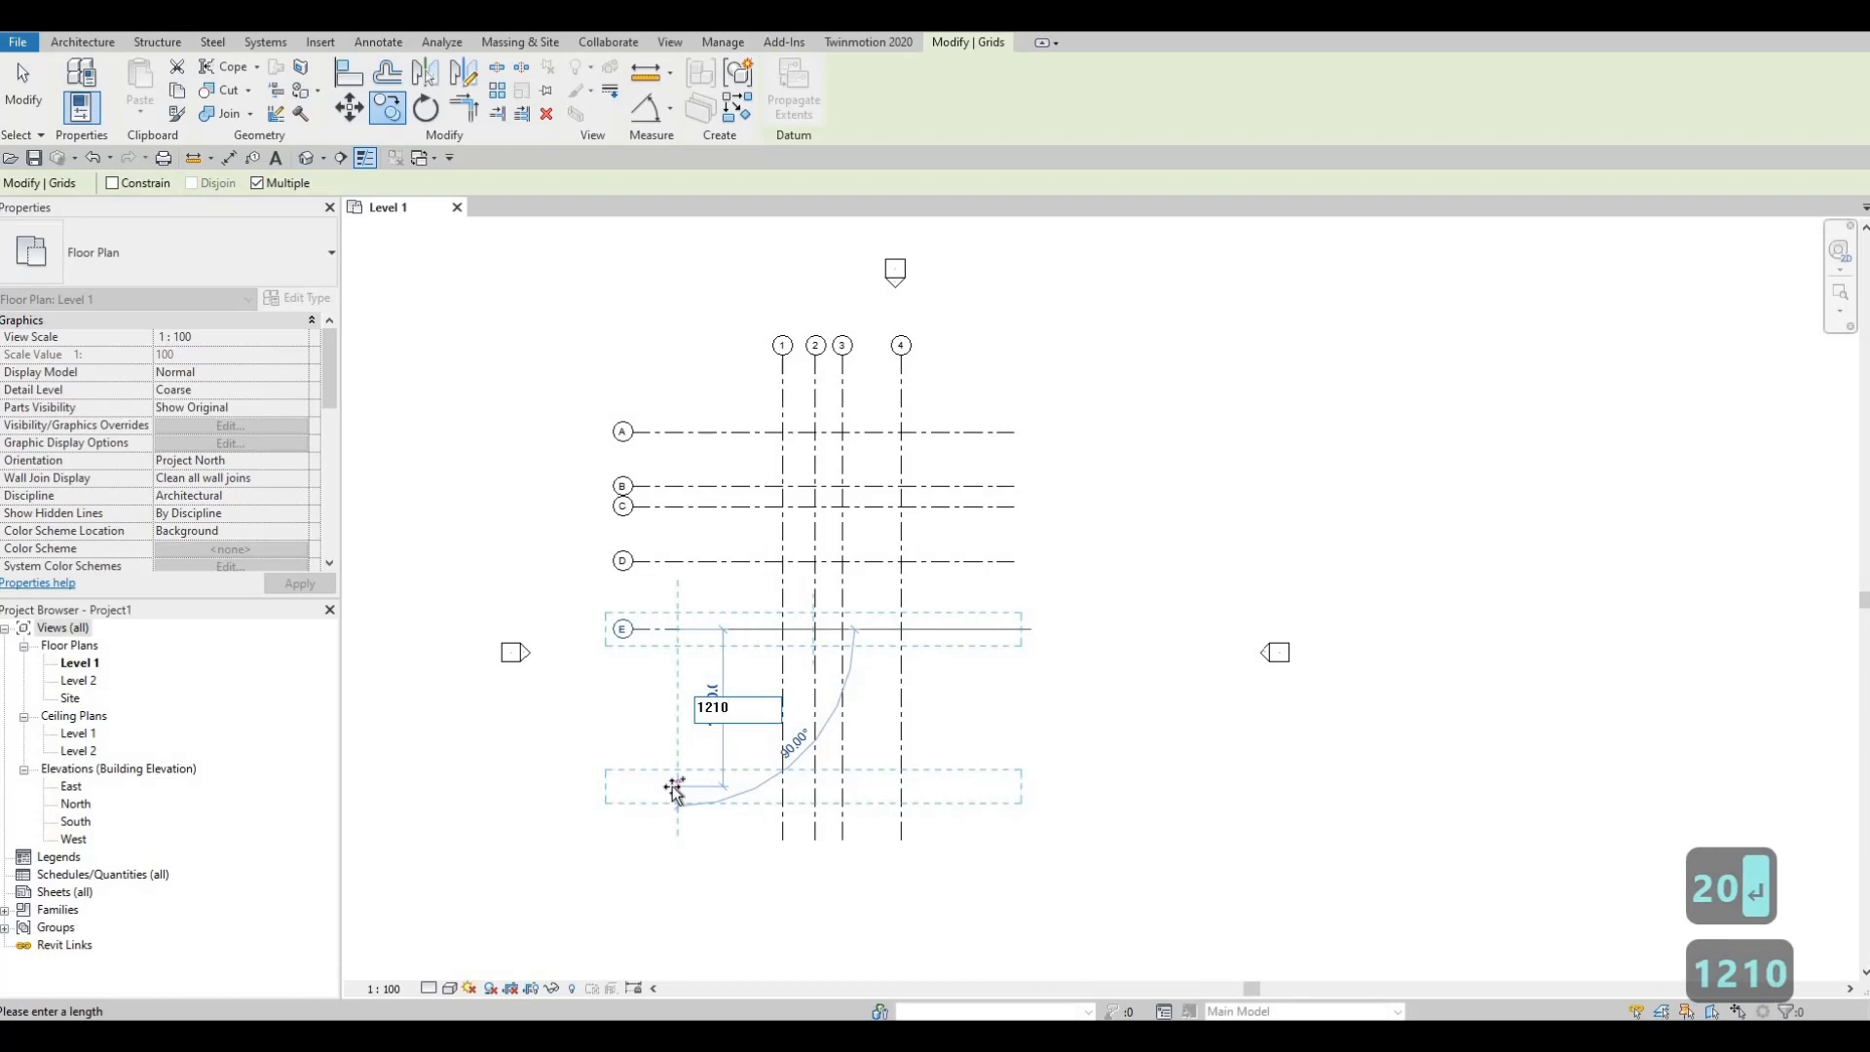
{"action": "key", "text": "Return"}
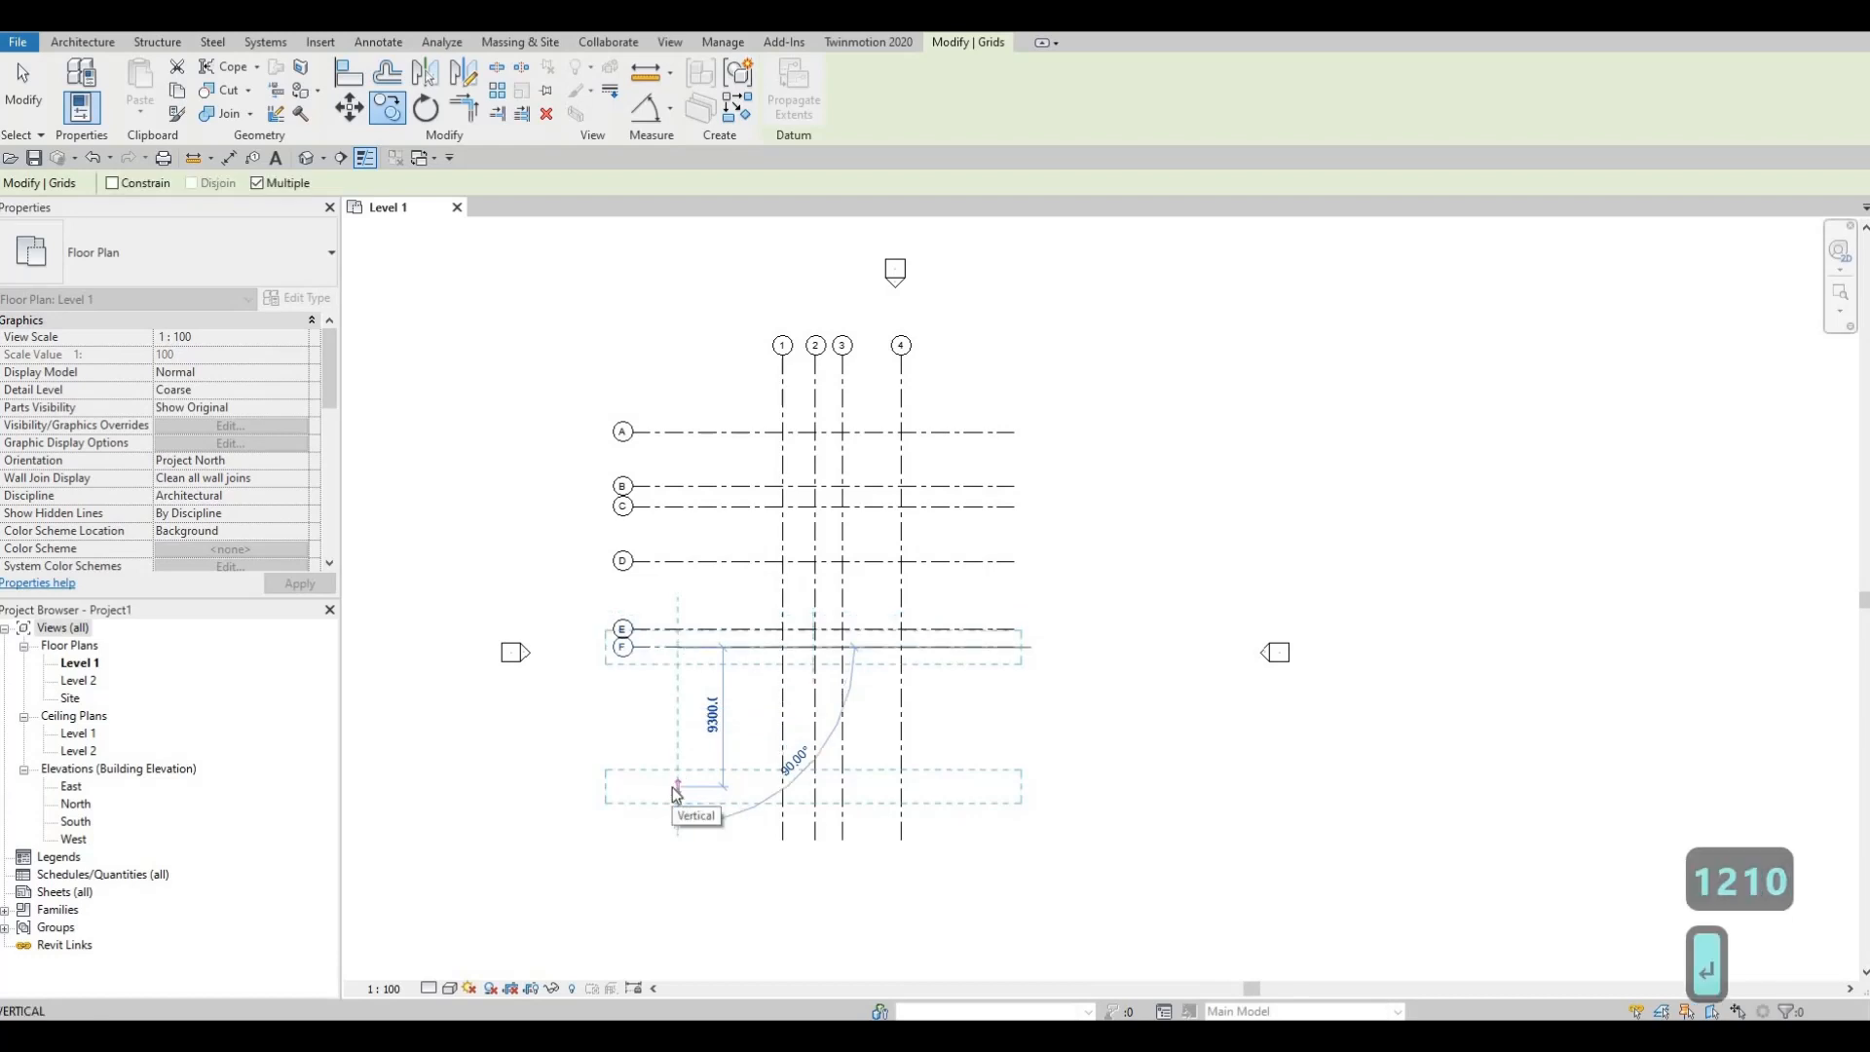
{"action": "type", "text": "43"}
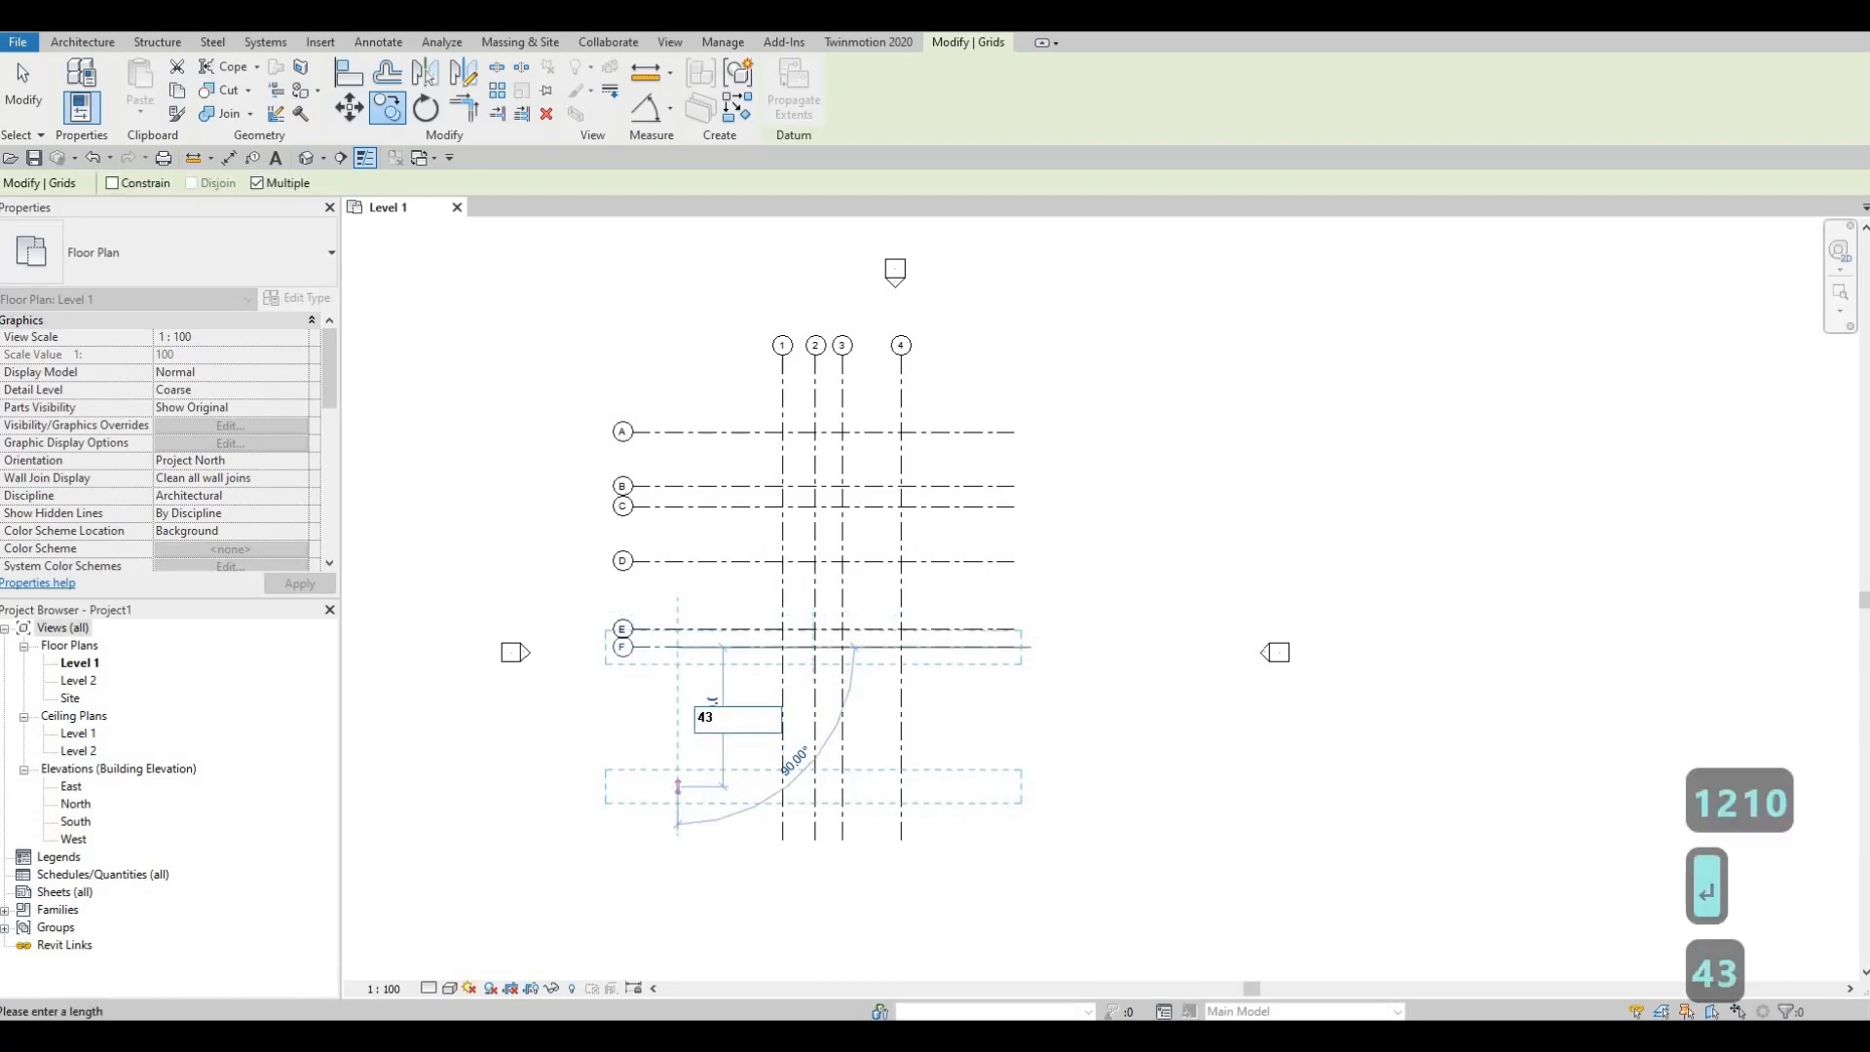
{"action": "type", "text": "10"}
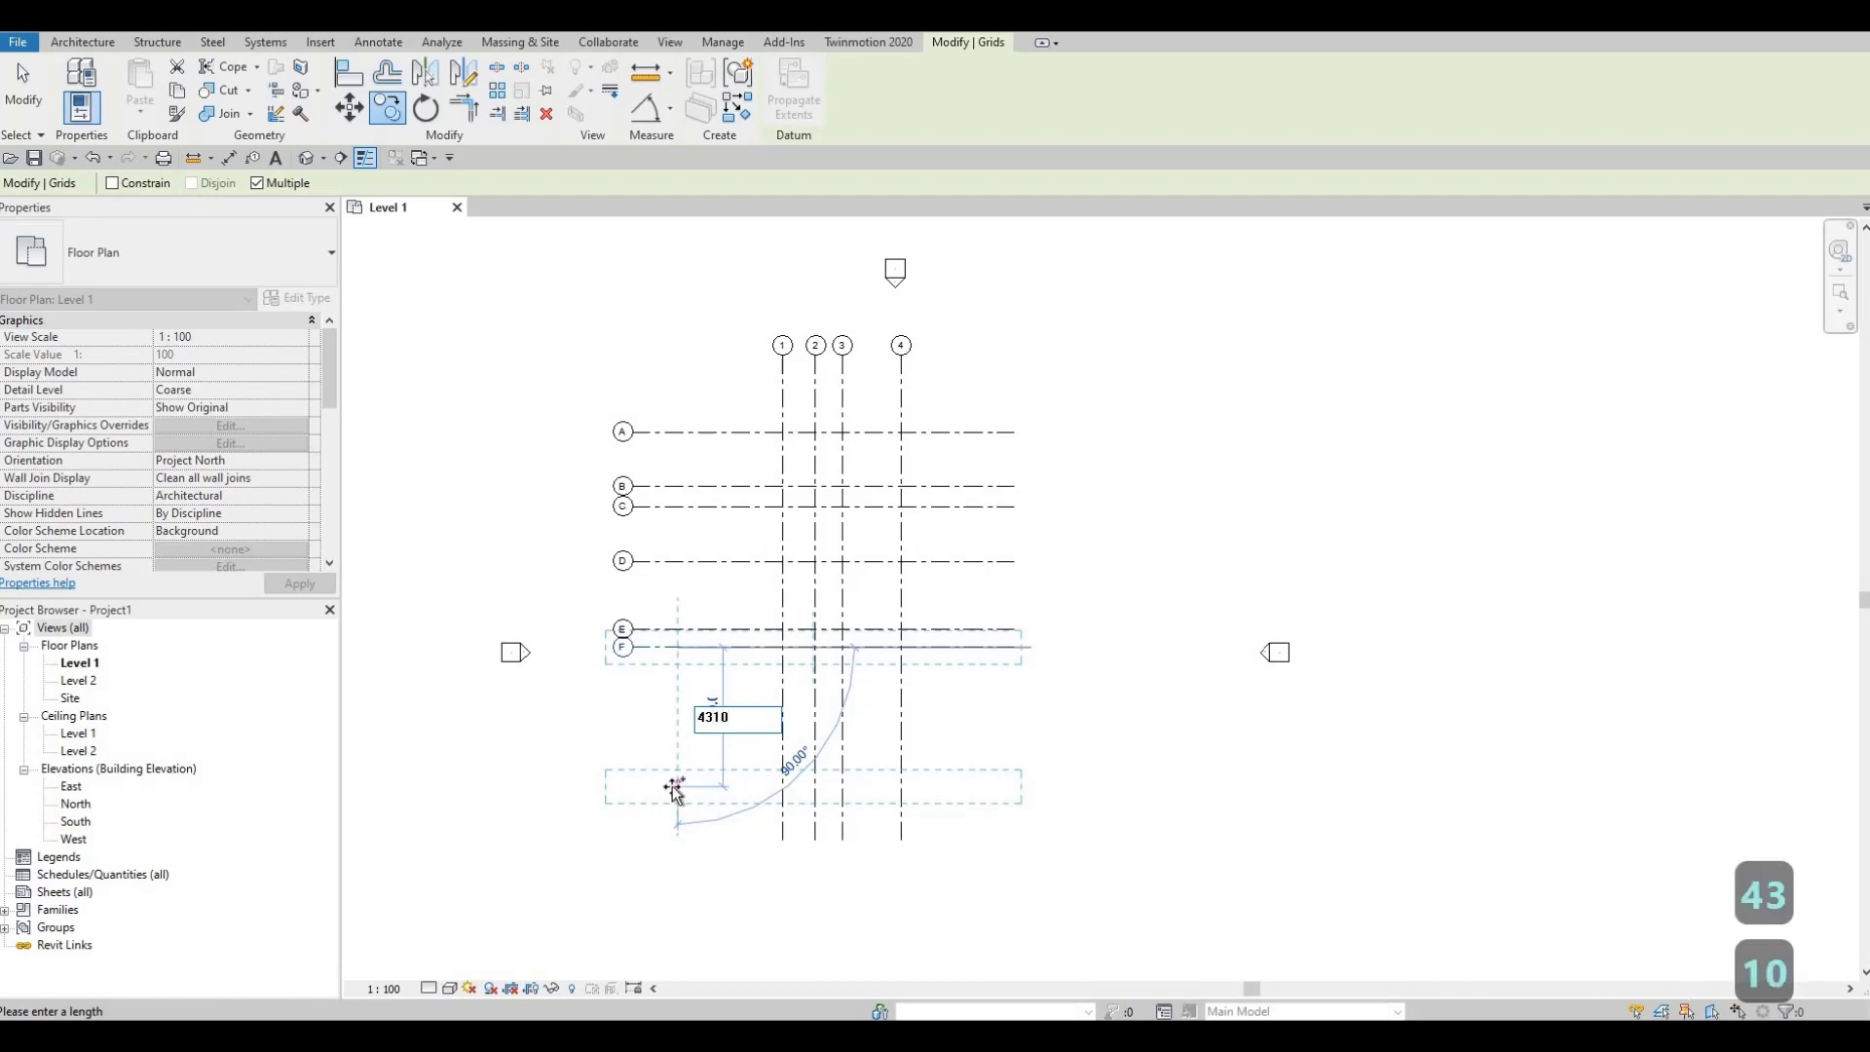
{"action": "key", "text": "Return"}
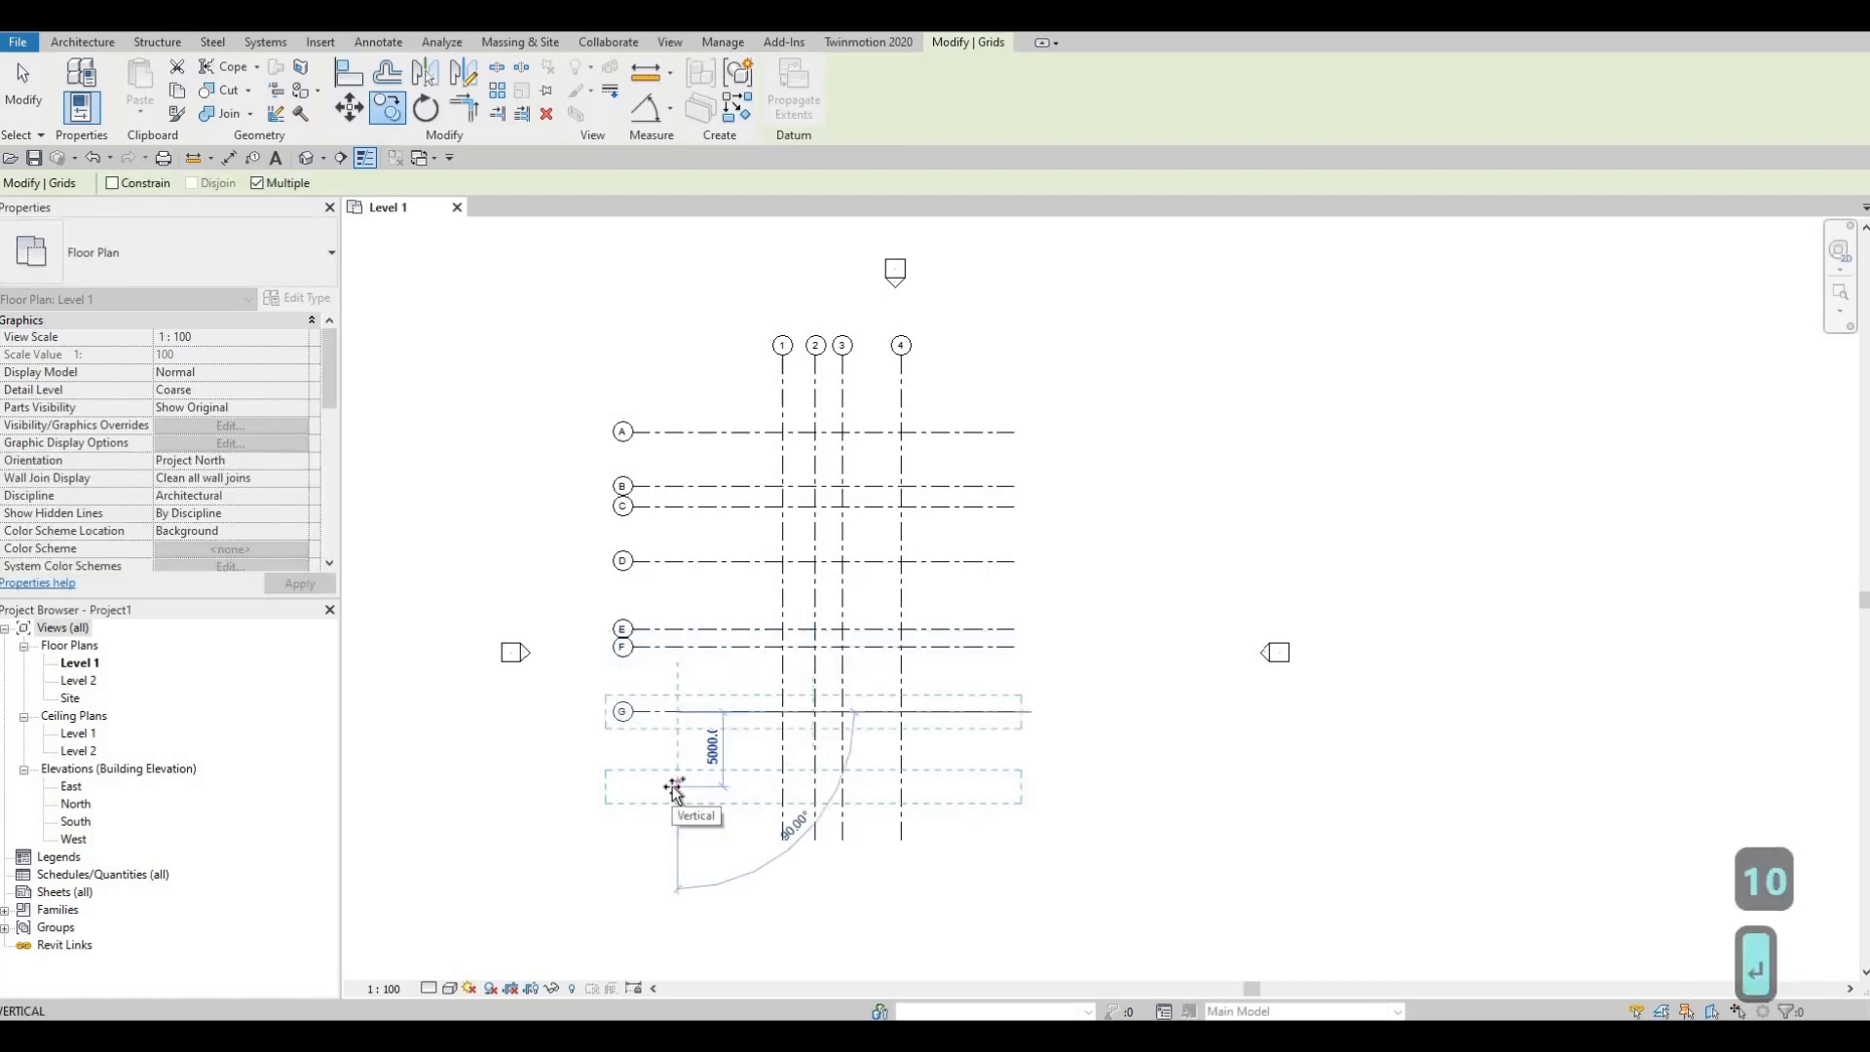
{"action": "type", "text": "12"}
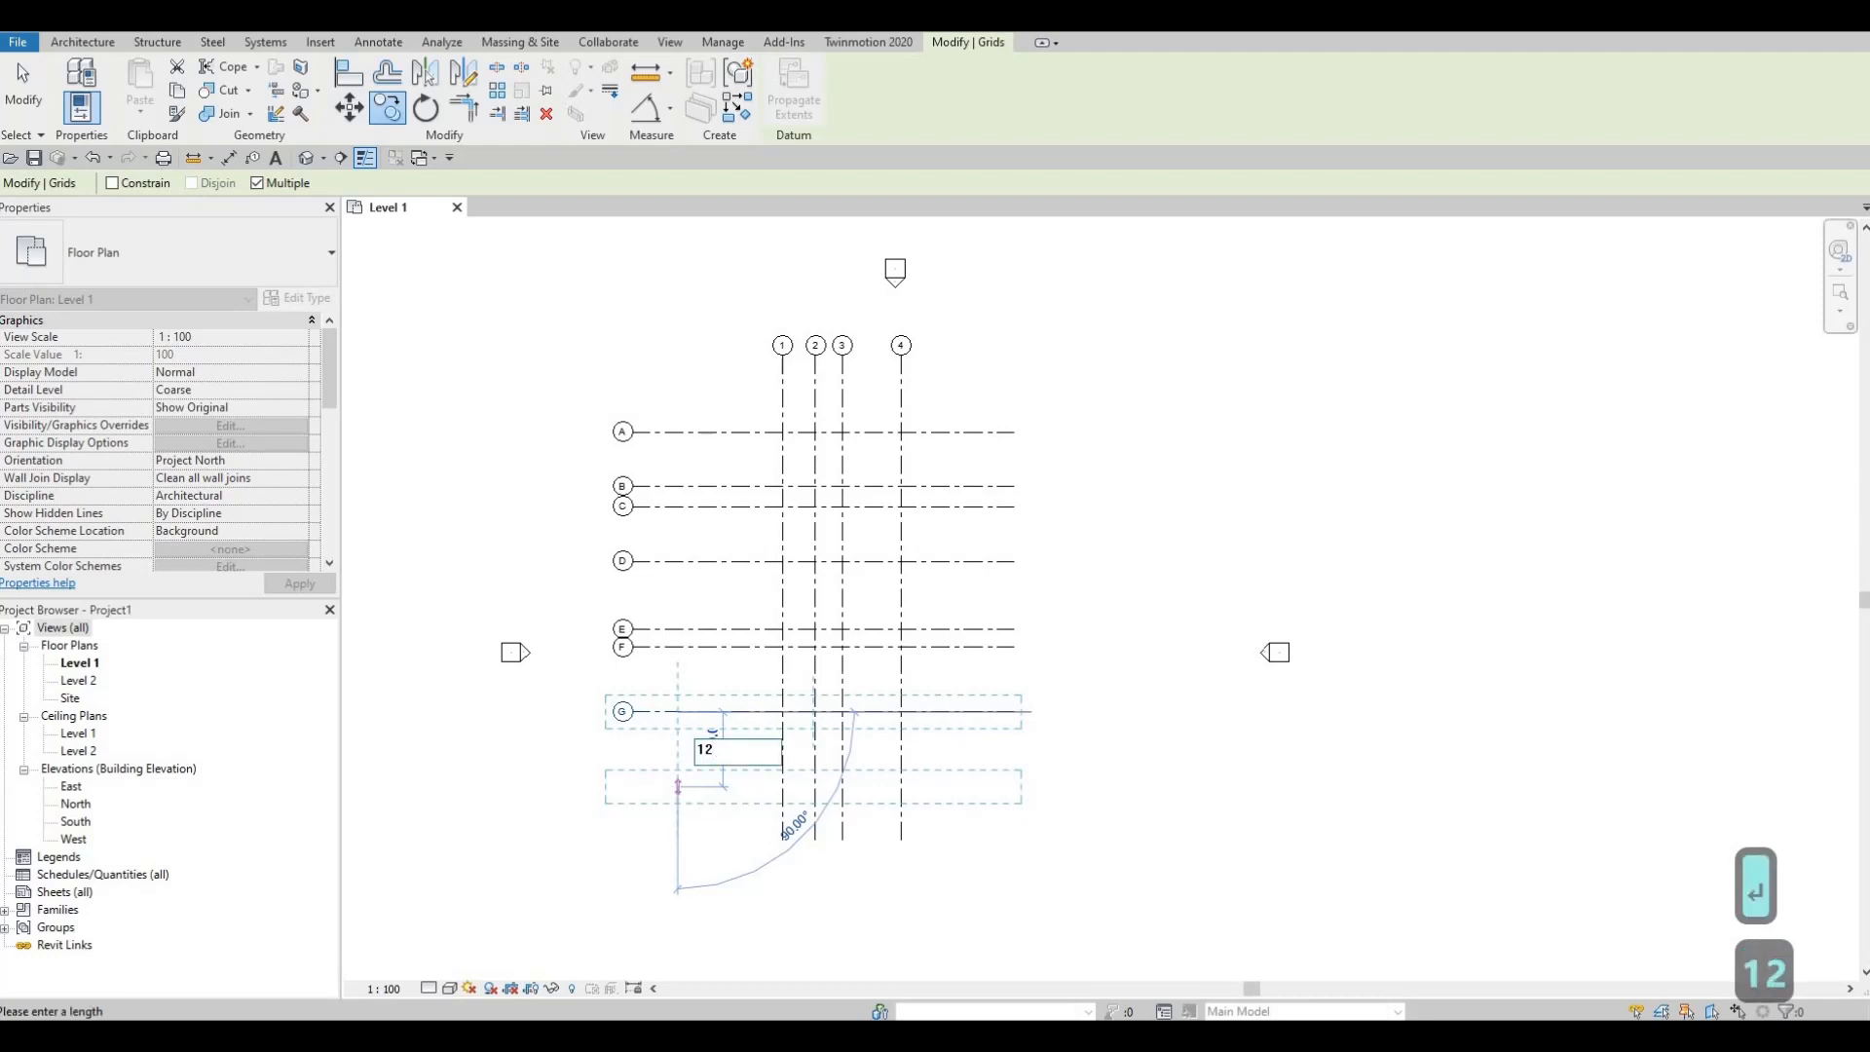
{"action": "type", "text": "45"}
{"action": "key", "text": "Return"}
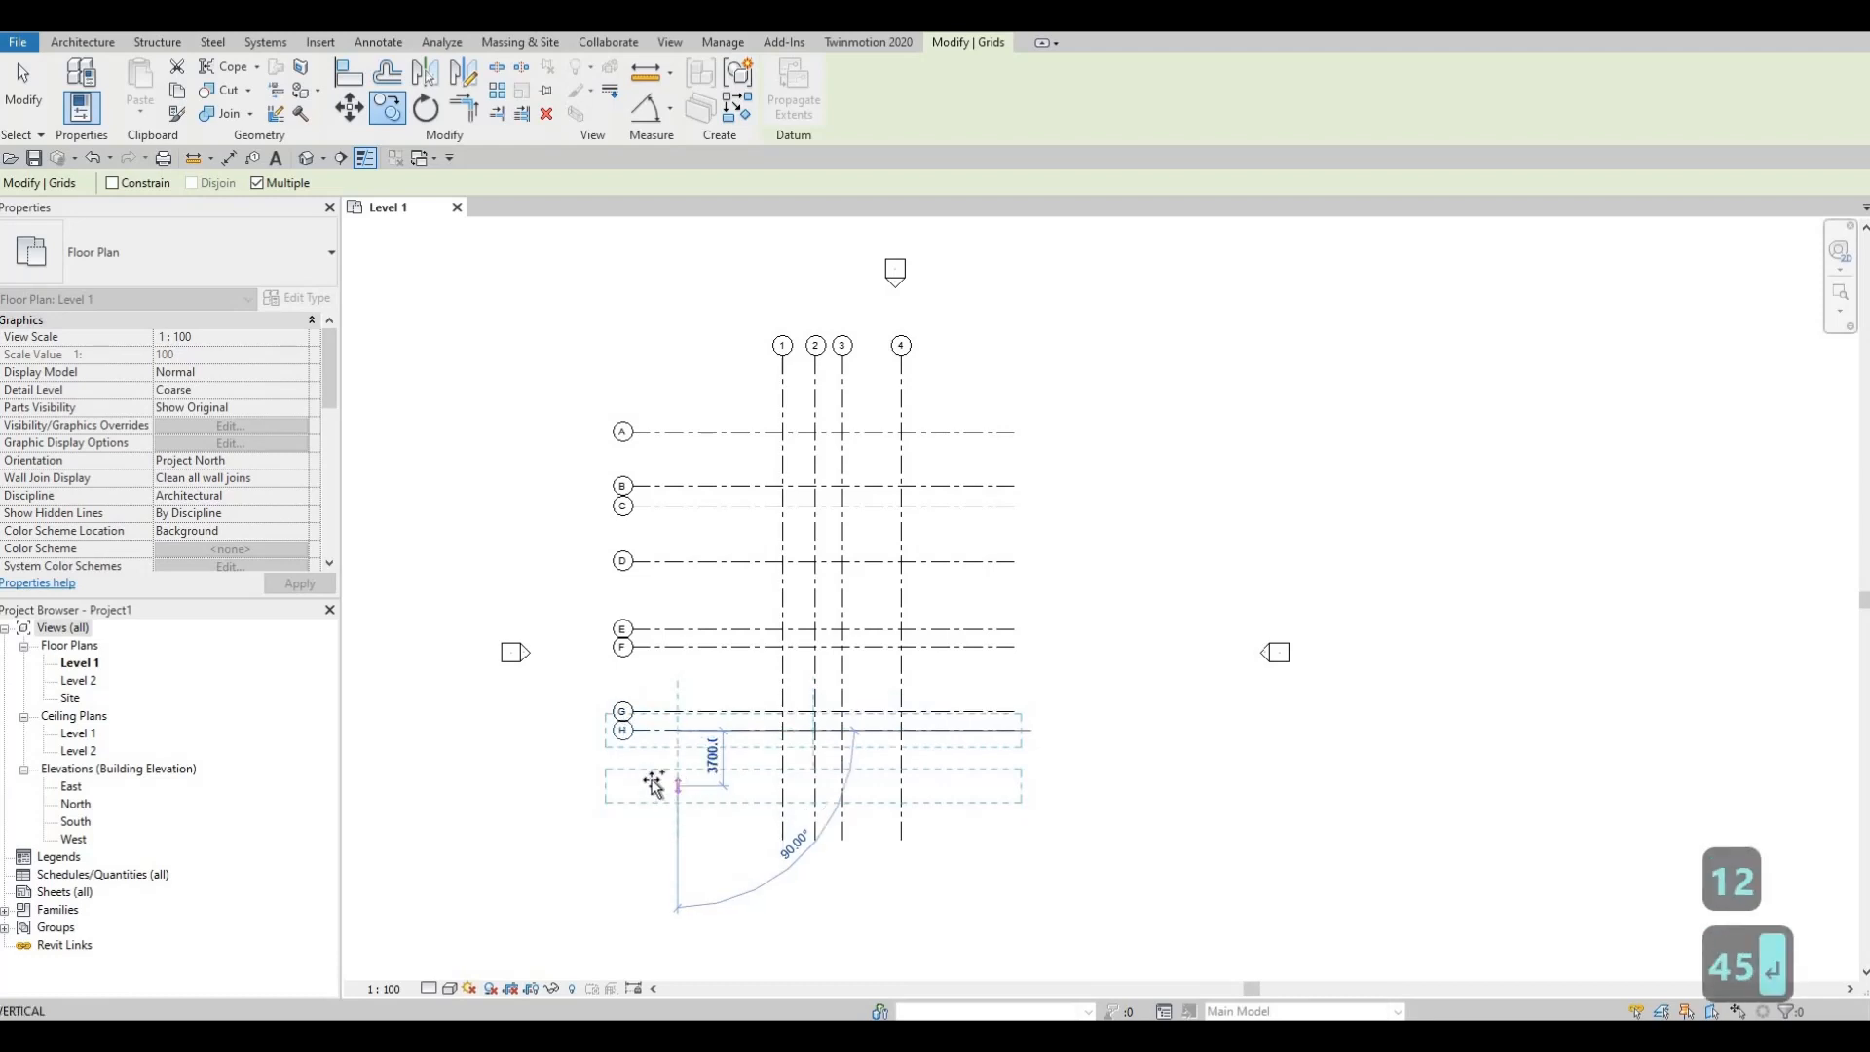
{"action": "scroll", "coordinate": [682, 730], "scroll_direction": "up", "scroll_amount": 2}
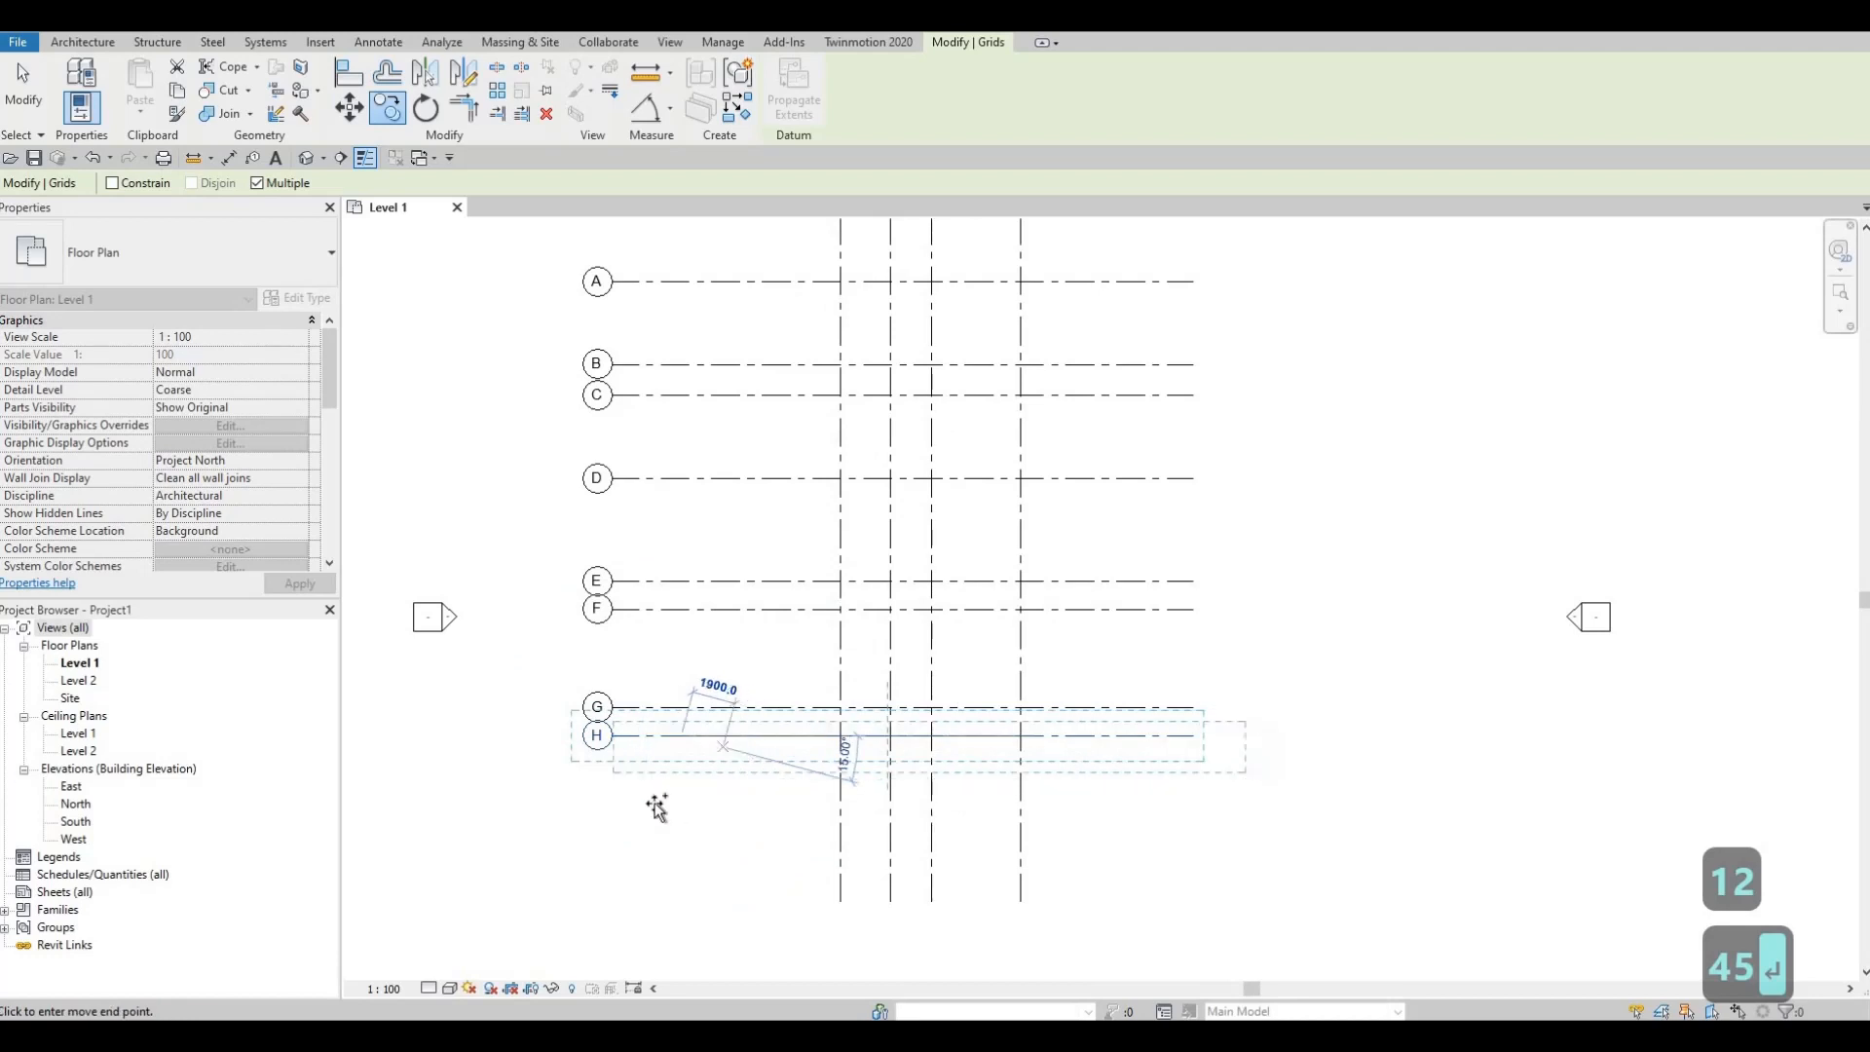
{"action": "scroll", "coordinate": [662, 779], "scroll_direction": "down", "scroll_amount": 3}
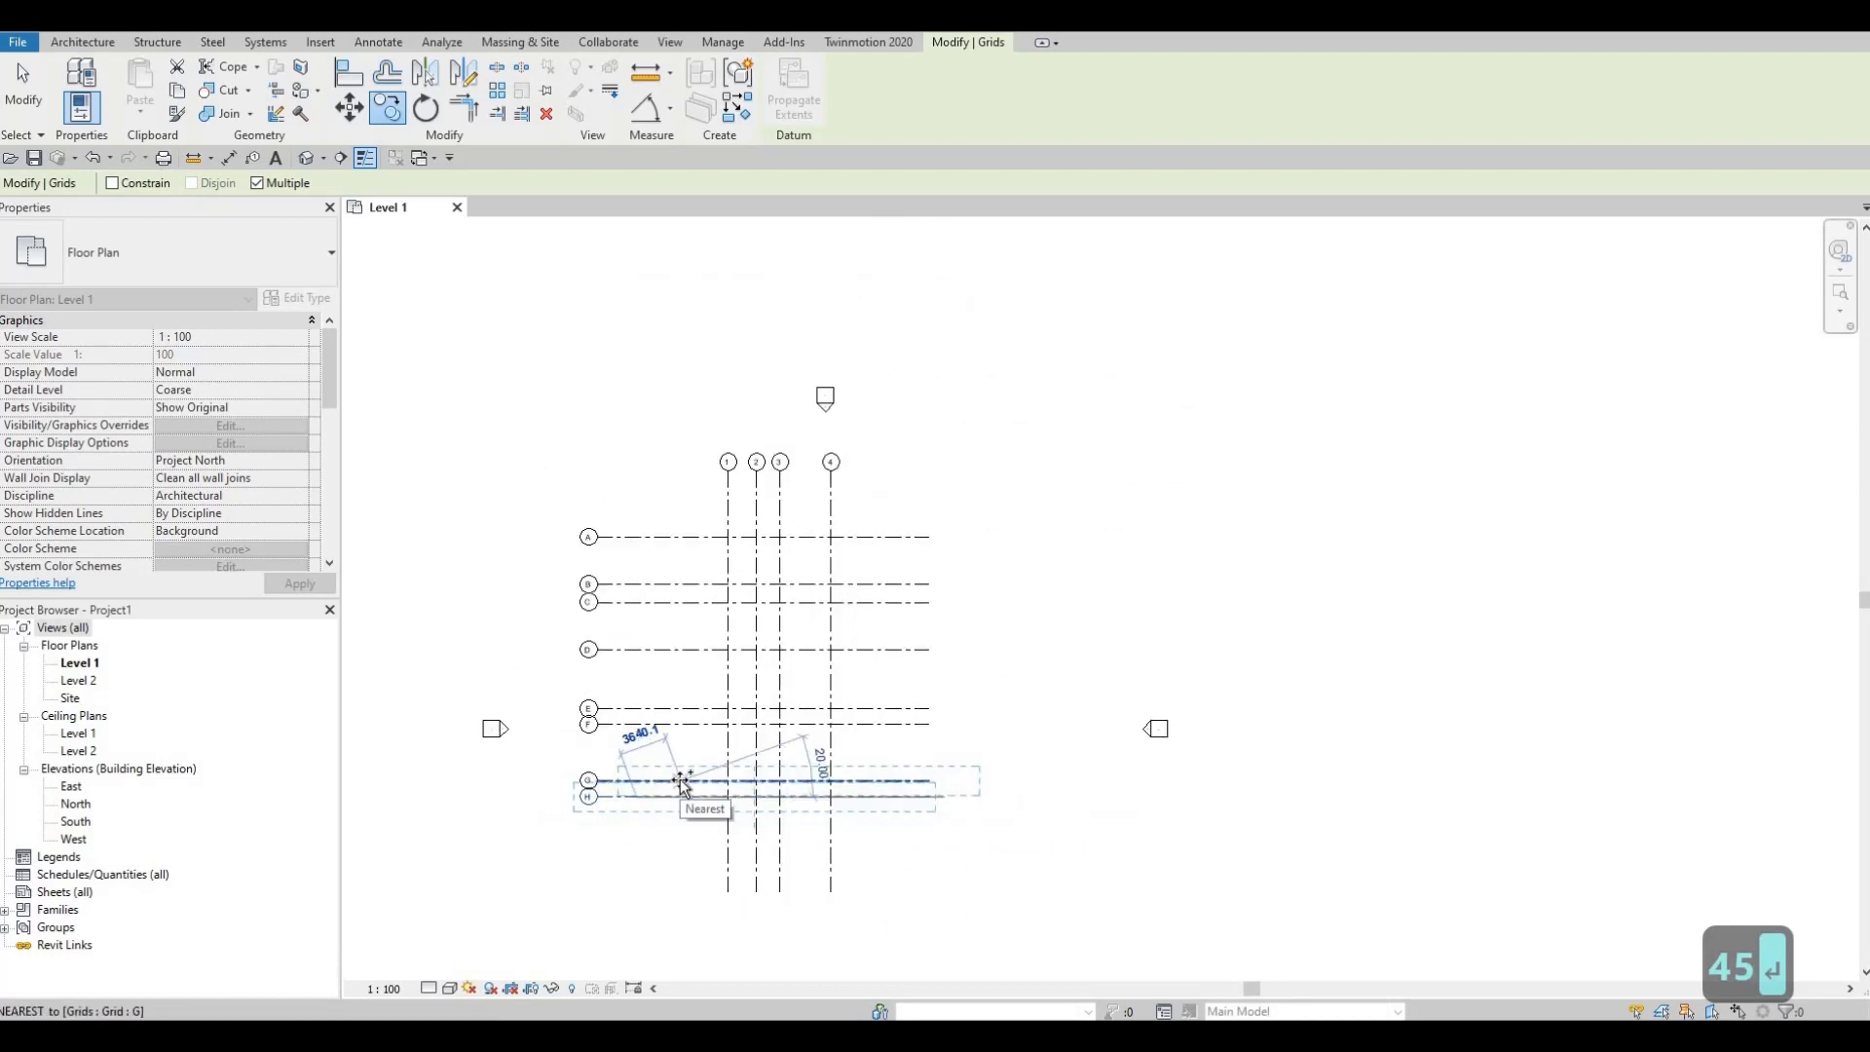
{"action": "key", "text": "Escape"}
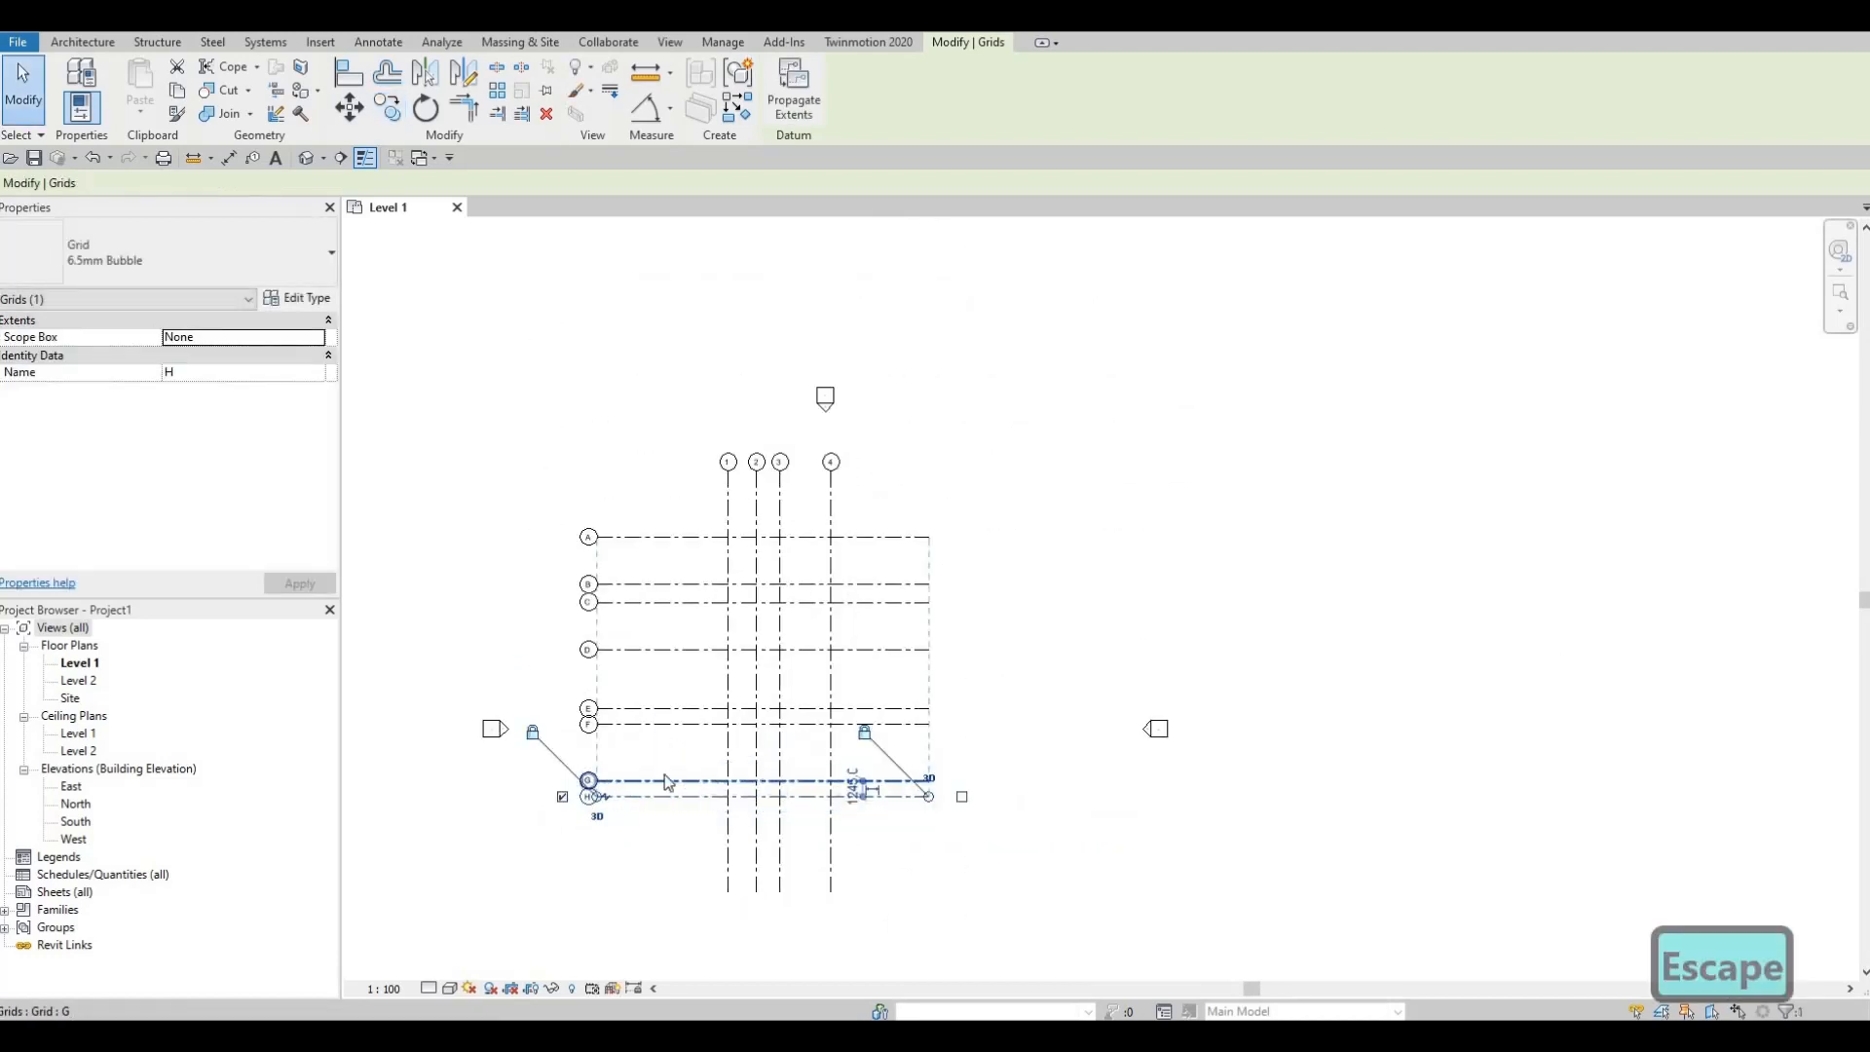
Step: Window-select all twelve grids and move them to a new position
{"action": "key", "text": "Escape"}
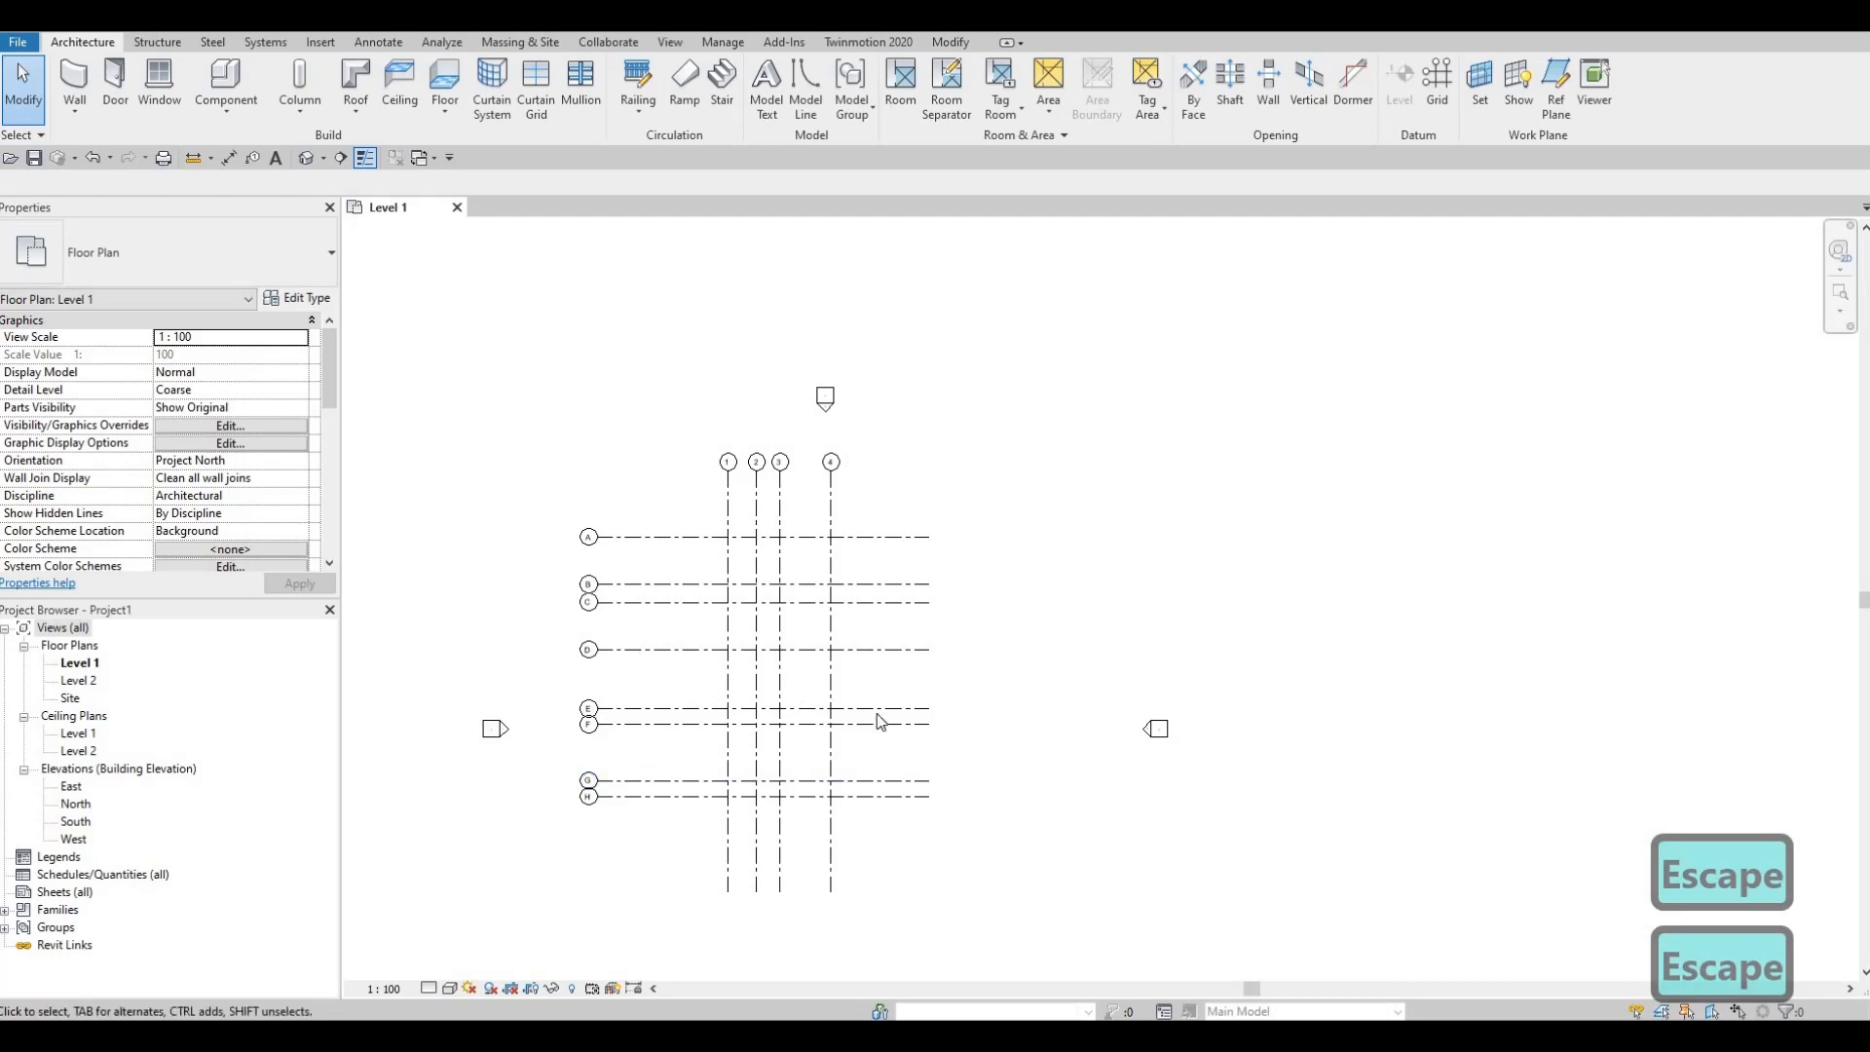
{"action": "middle_click_drag", "start_coordinate": [877, 713], "coordinate": [868, 608]}
{"action": "left_click_drag", "start_coordinate": [987, 846], "coordinate": [576, 353]}
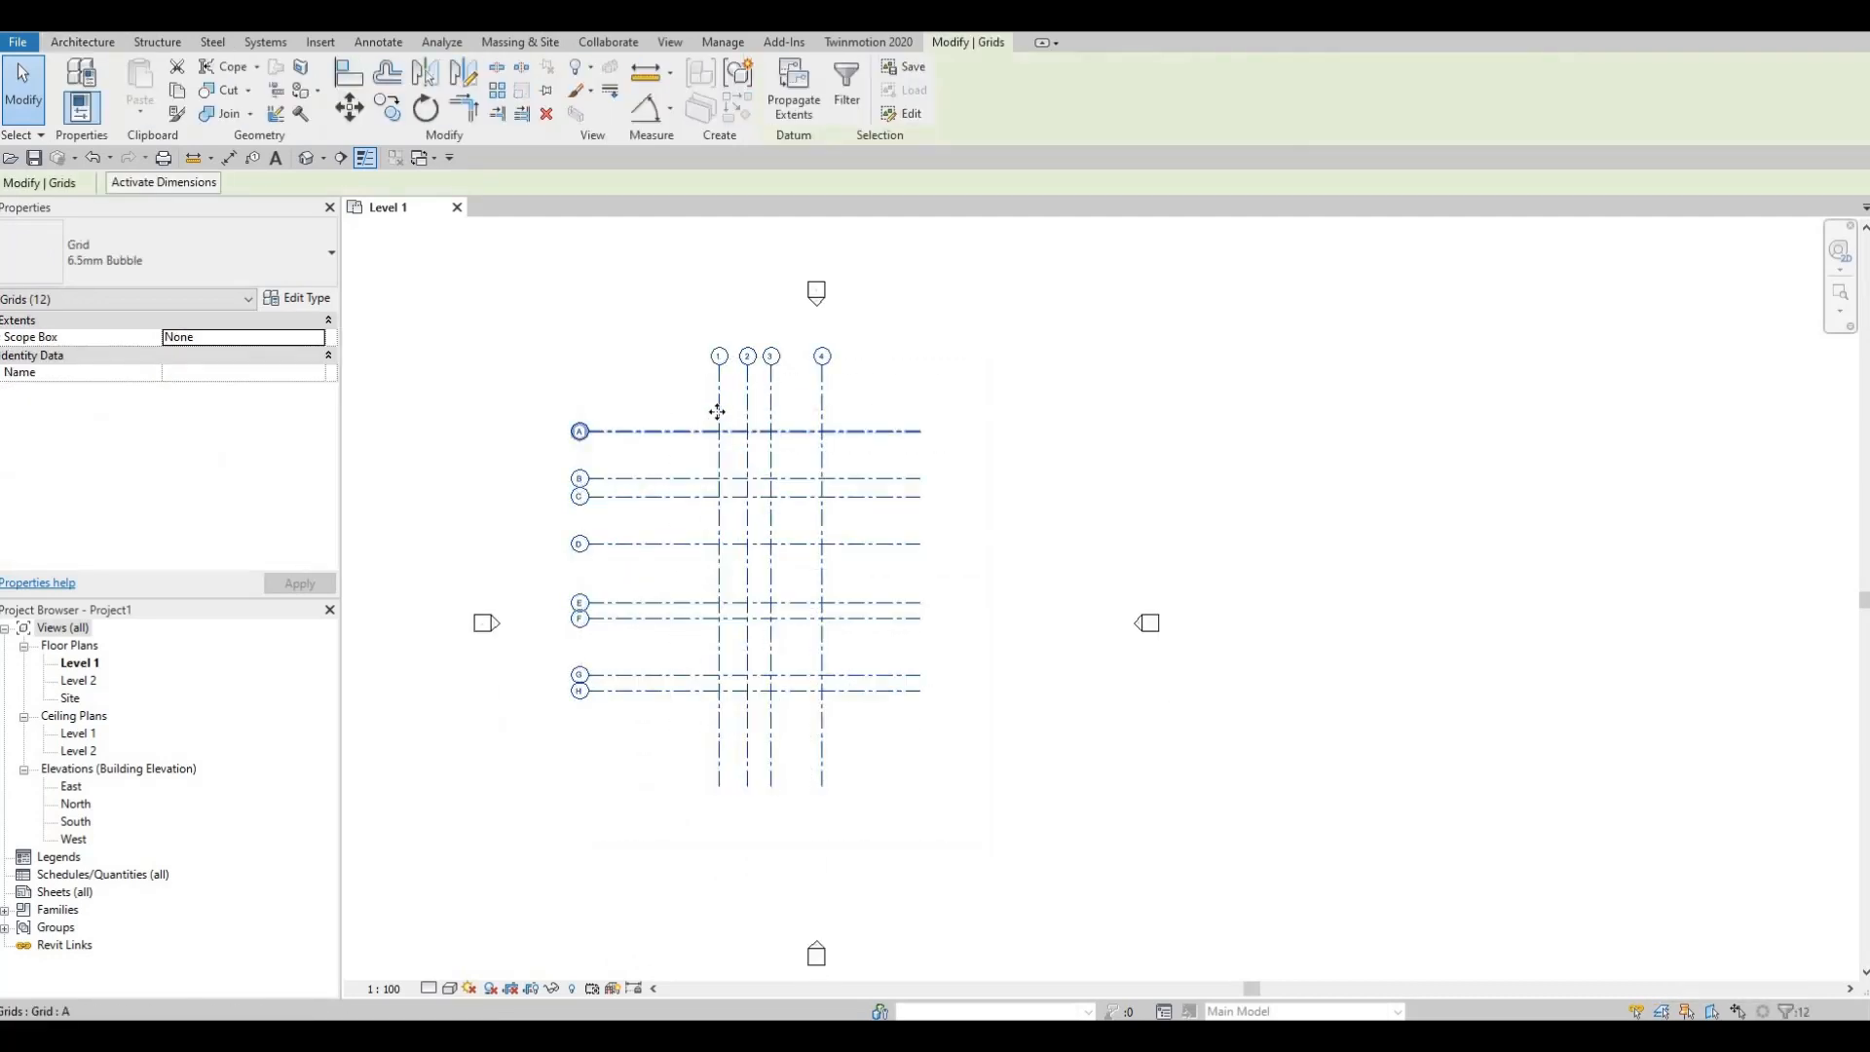
{"action": "left_click_drag", "start_coordinate": [730, 416], "coordinate": [787, 458]}
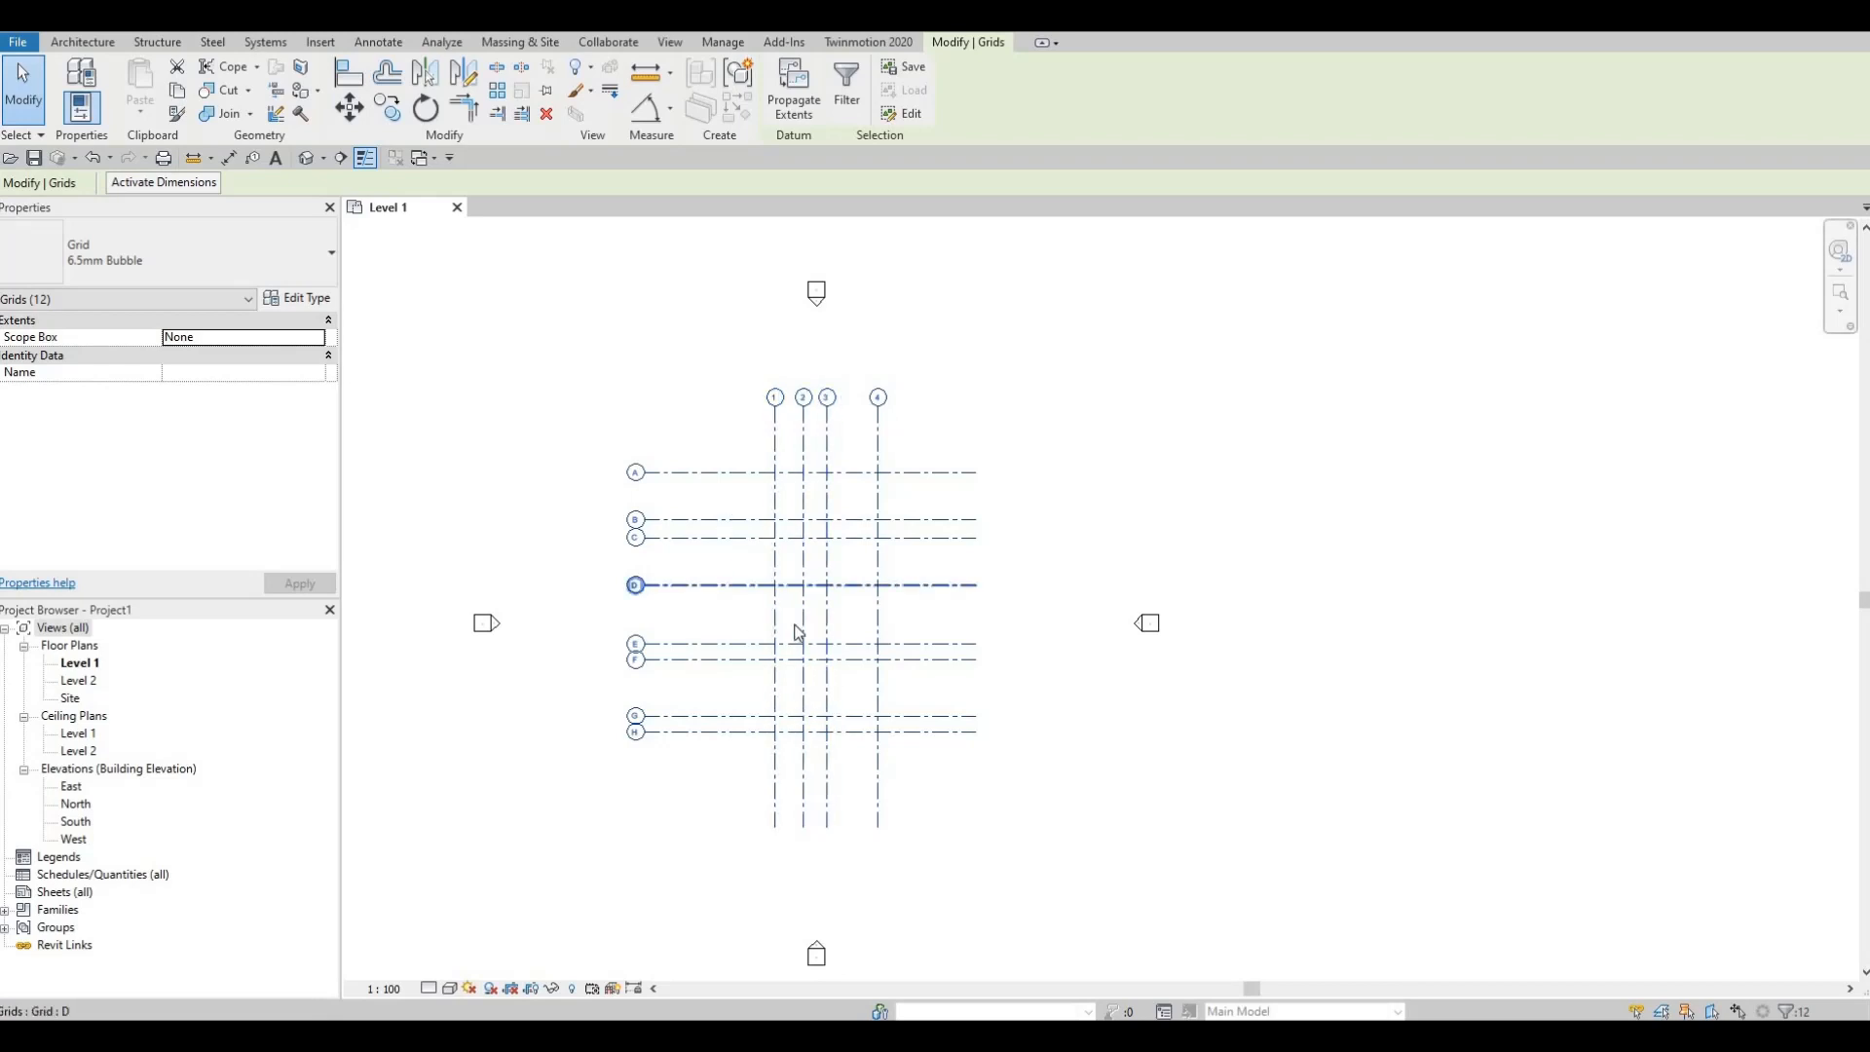
{"action": "middle_click_drag", "start_coordinate": [698, 601], "coordinate": [513, 581]}
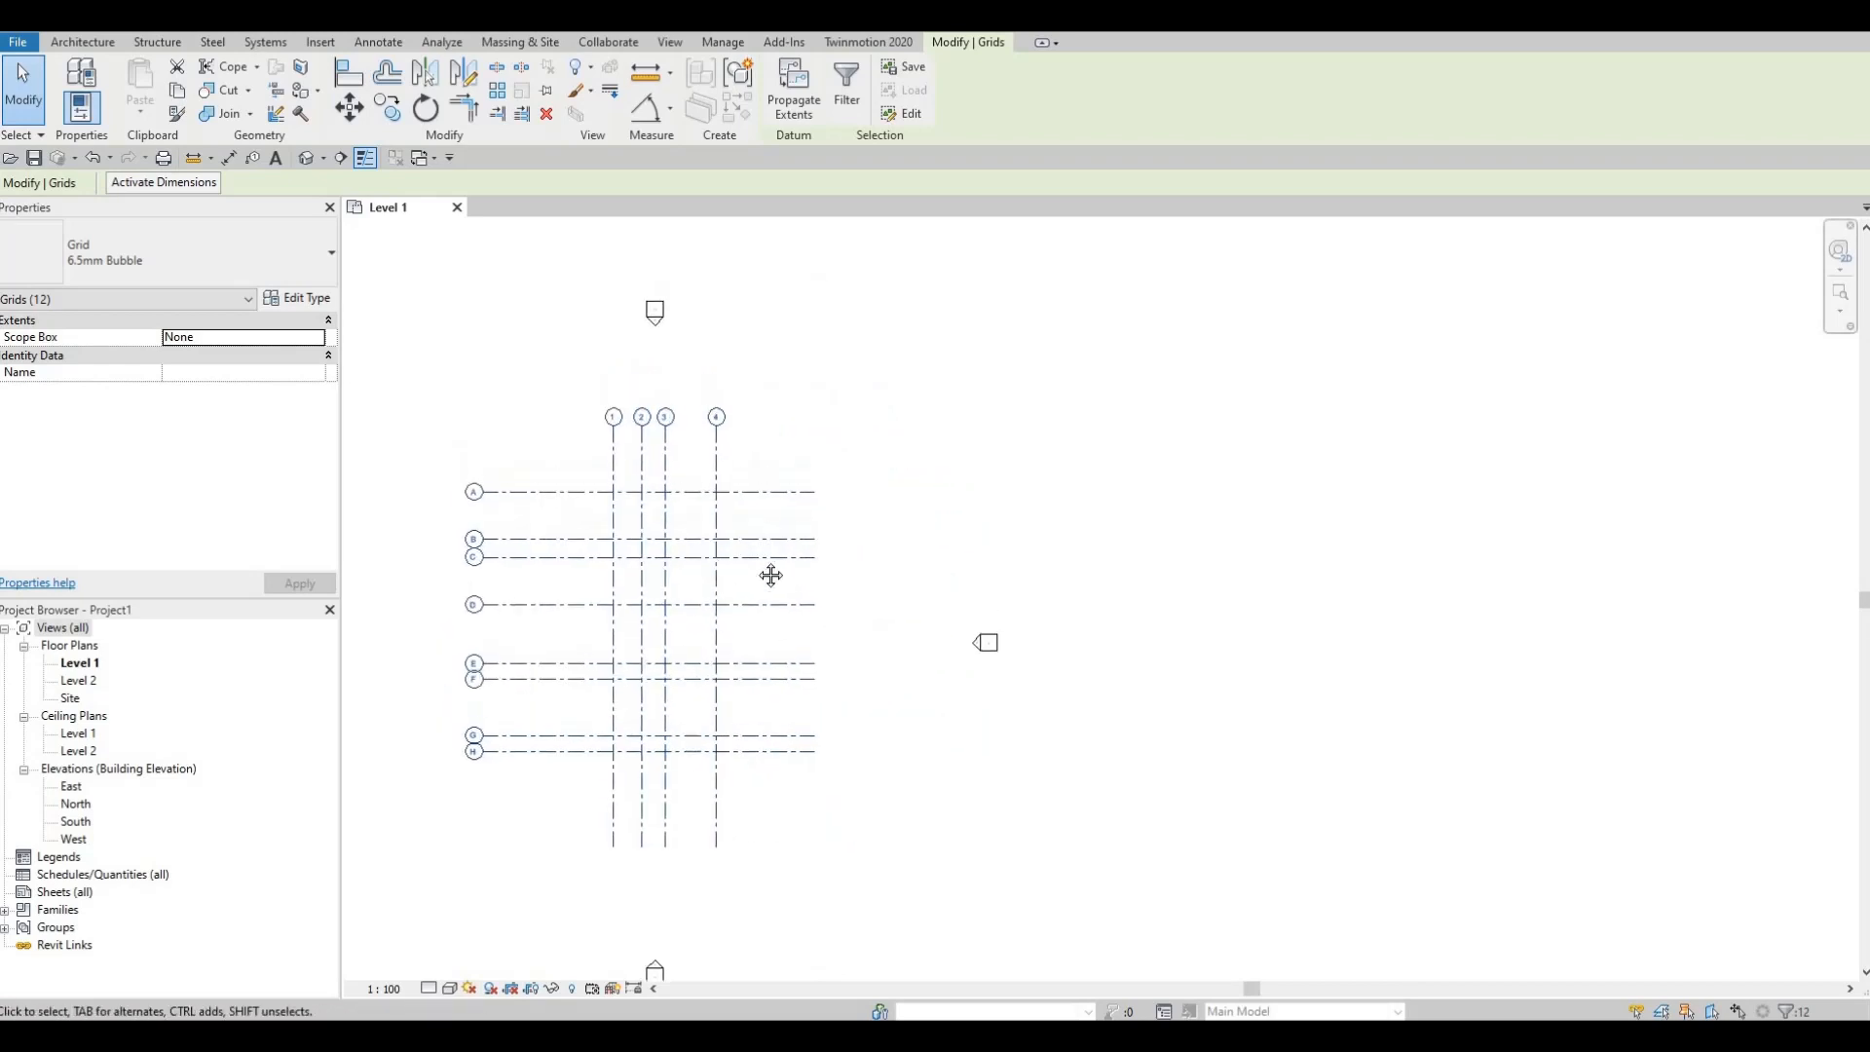
Step: Clear the selection and select grid A on its own
{"action": "scroll", "coordinate": [804, 509], "scroll_direction": "up", "scroll_amount": 3}
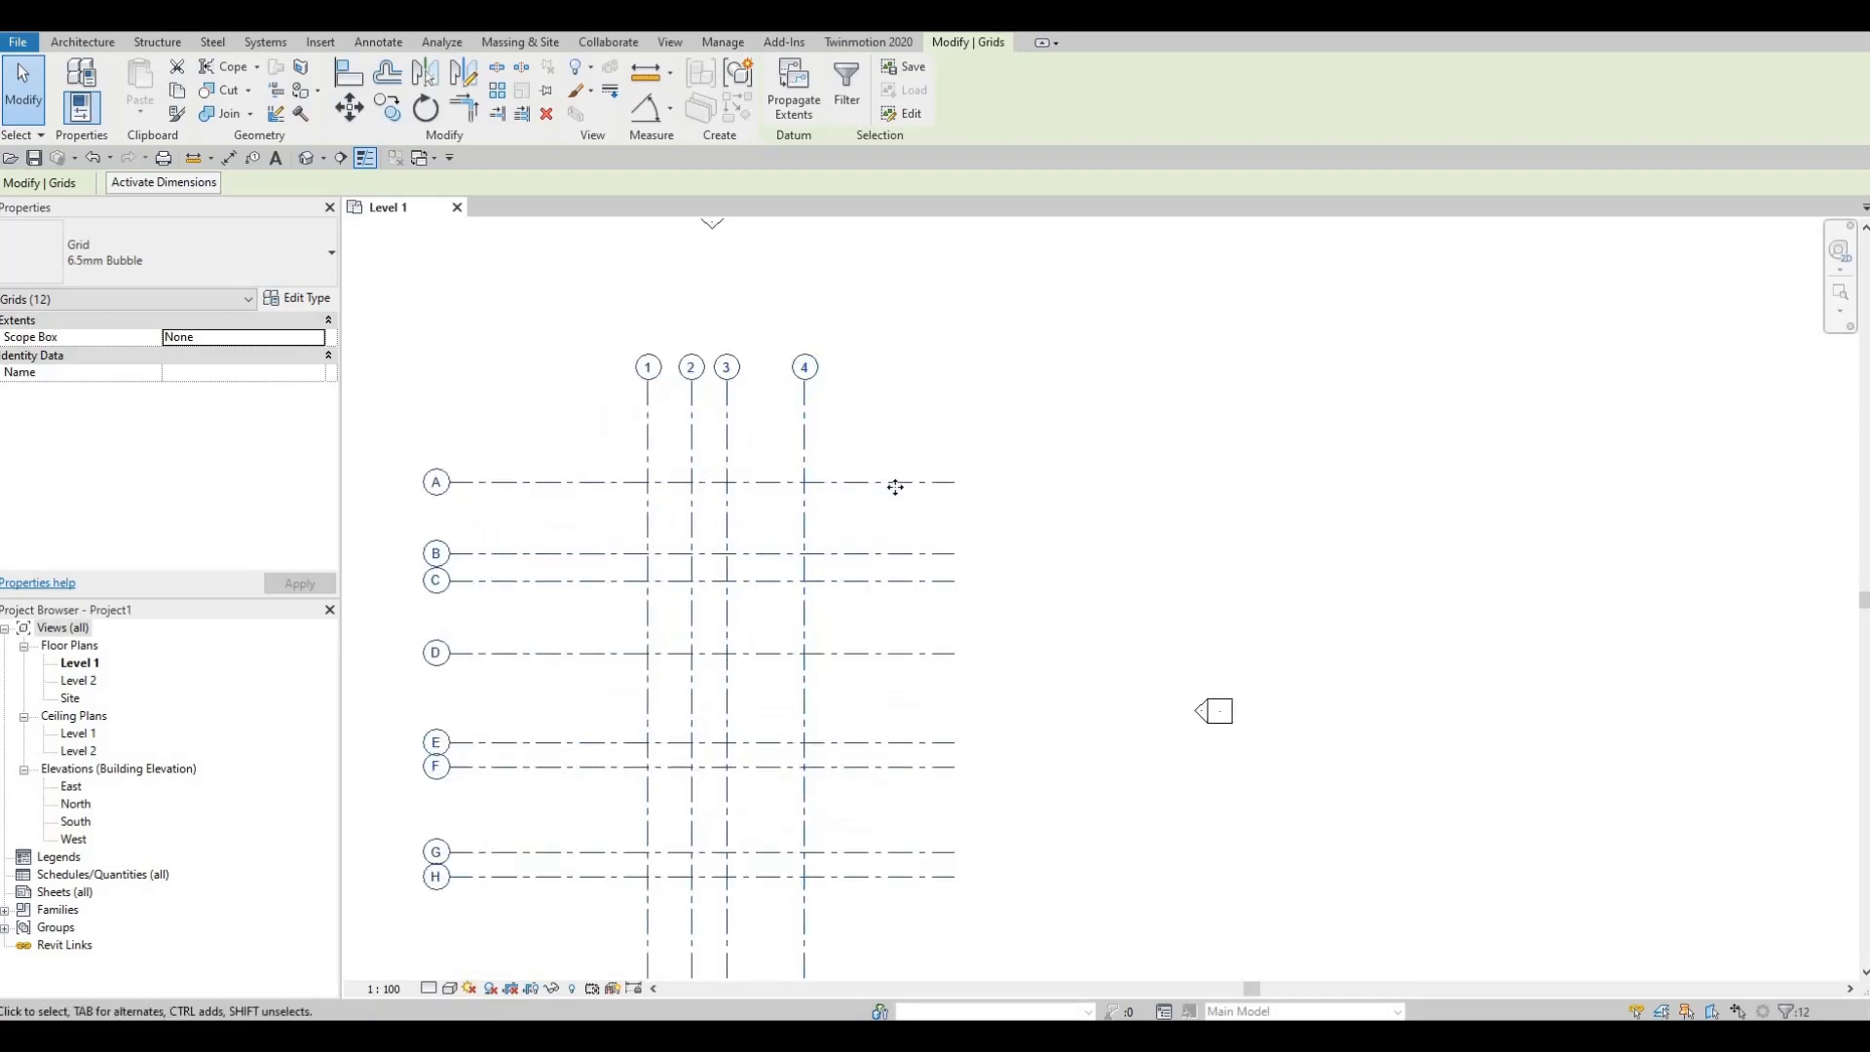
{"action": "key", "text": "Escape"}
{"action": "key", "text": "Escape"}
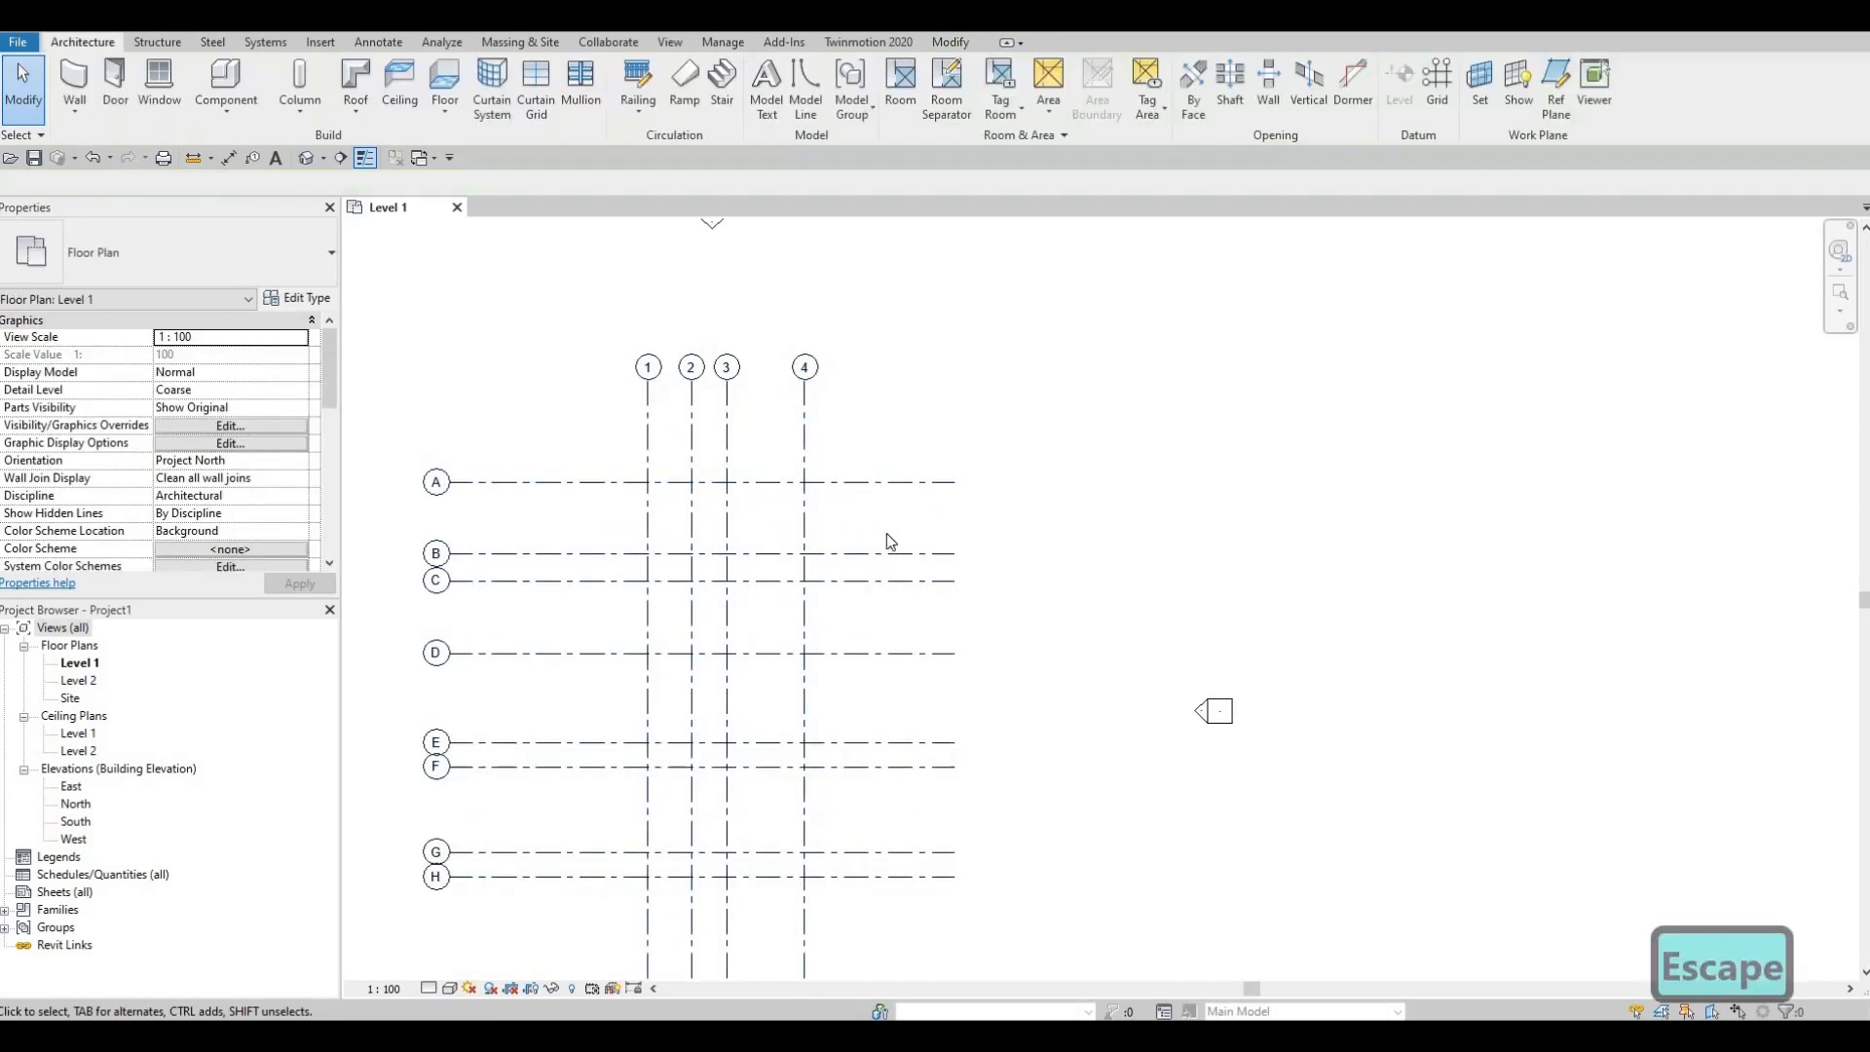
{"action": "middle_click_drag", "start_coordinate": [1003, 392], "coordinate": [1020, 349]}
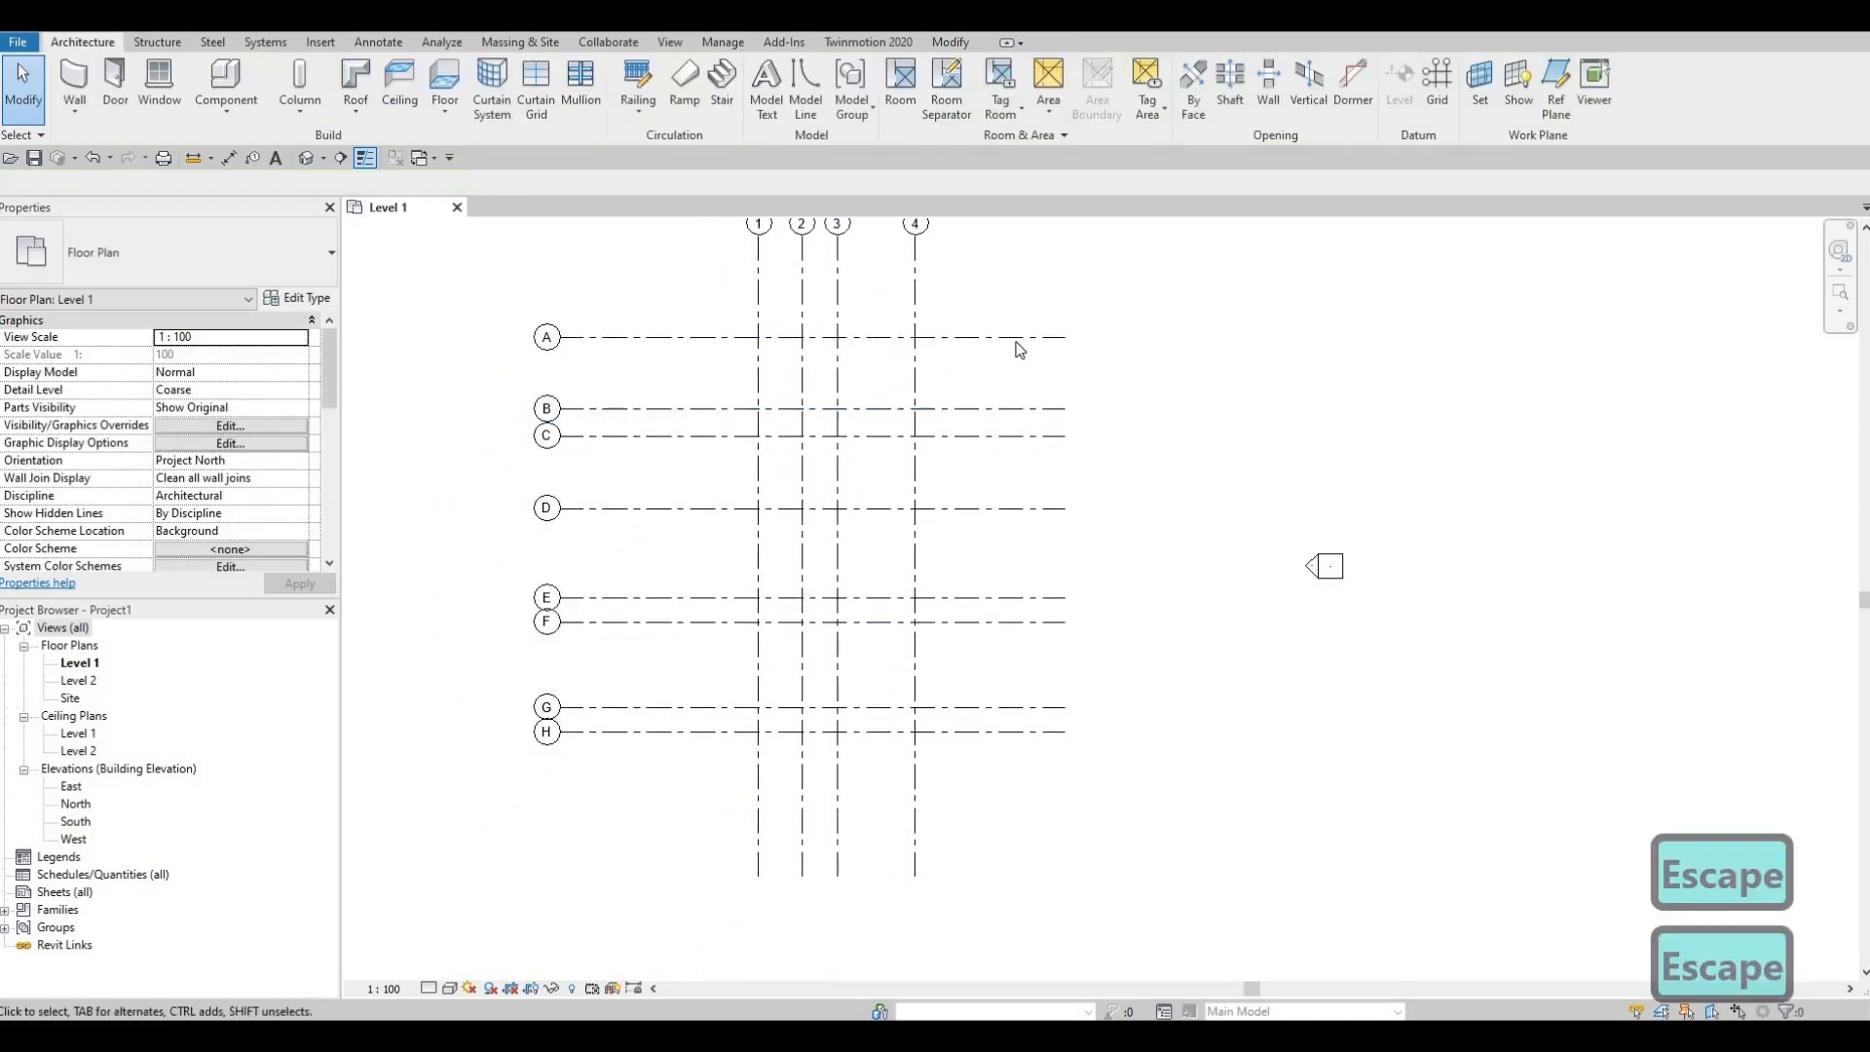
{"action": "left_click", "coordinate": [1057, 342]}
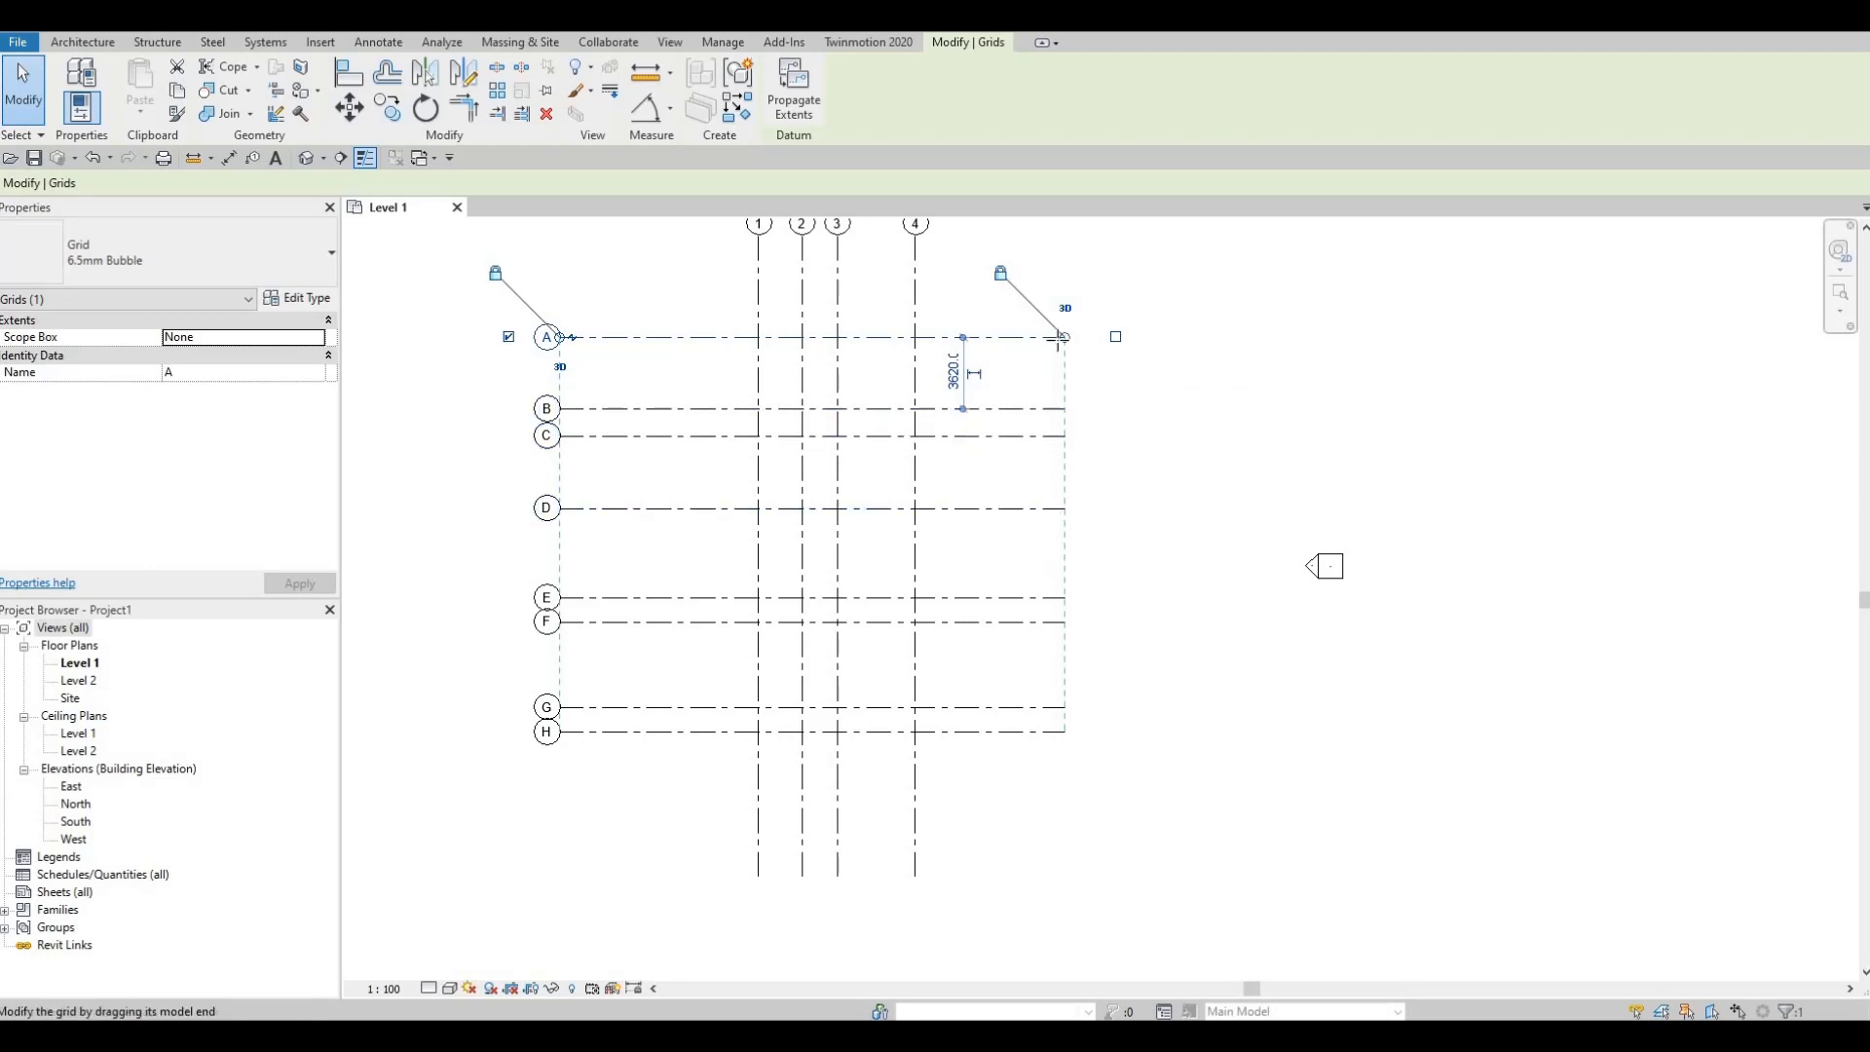
Step: Pull grid A's right end and grid 4's bottom end inward toward the grid
{"action": "left_click_drag", "start_coordinate": [1061, 337], "coordinate": [1029, 337]}
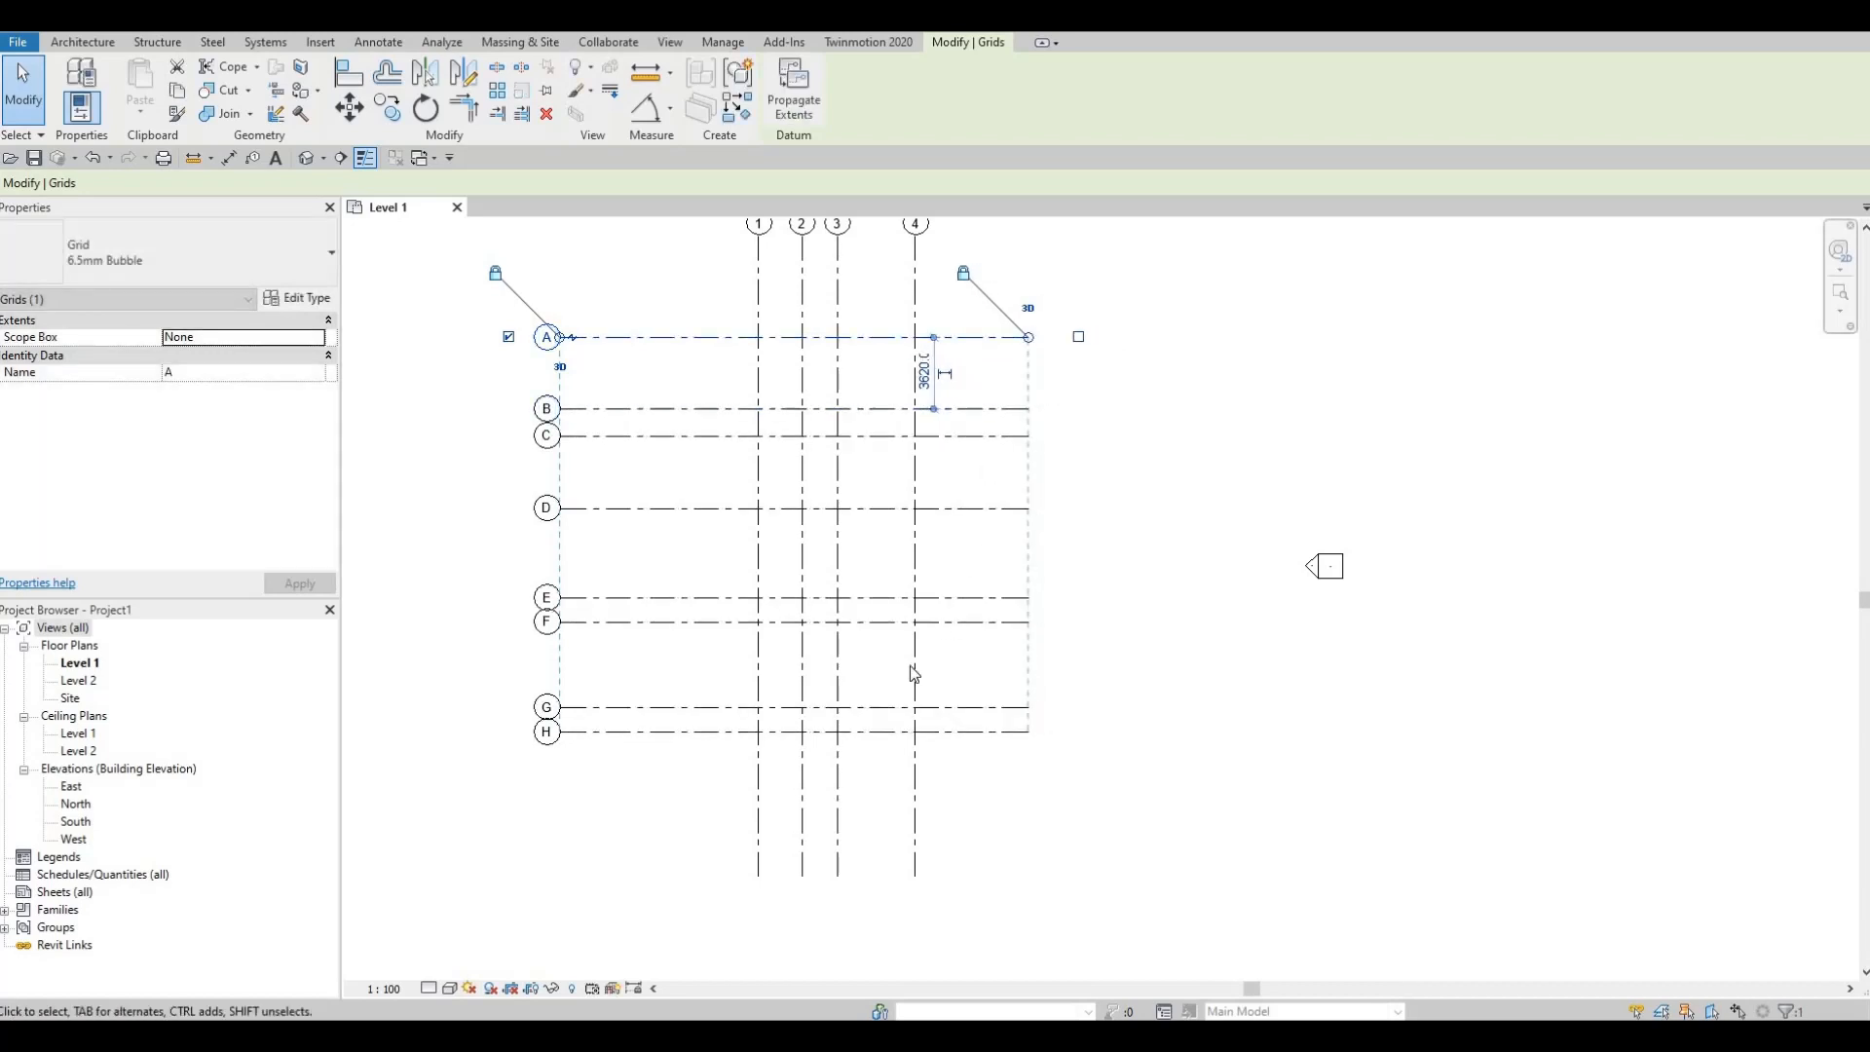
{"action": "left_click", "coordinate": [915, 869]}
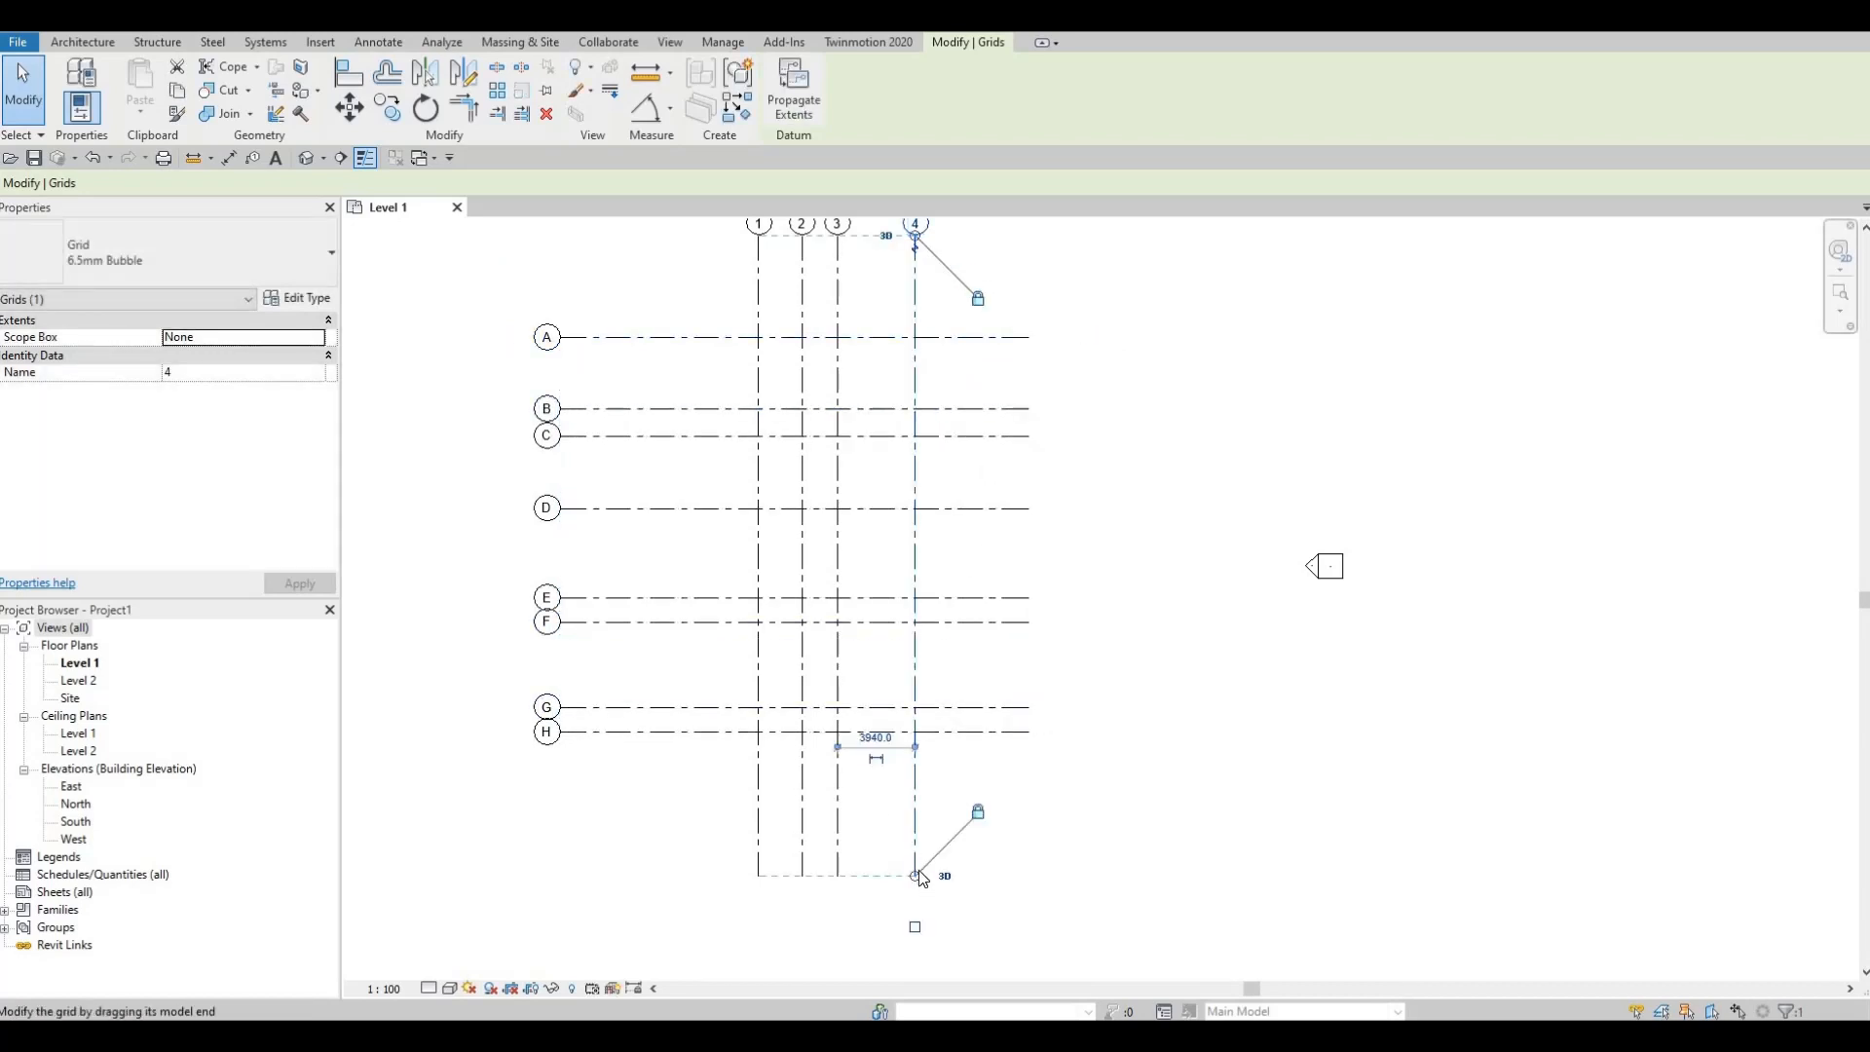
{"action": "left_click_drag", "start_coordinate": [916, 875], "coordinate": [916, 798]}
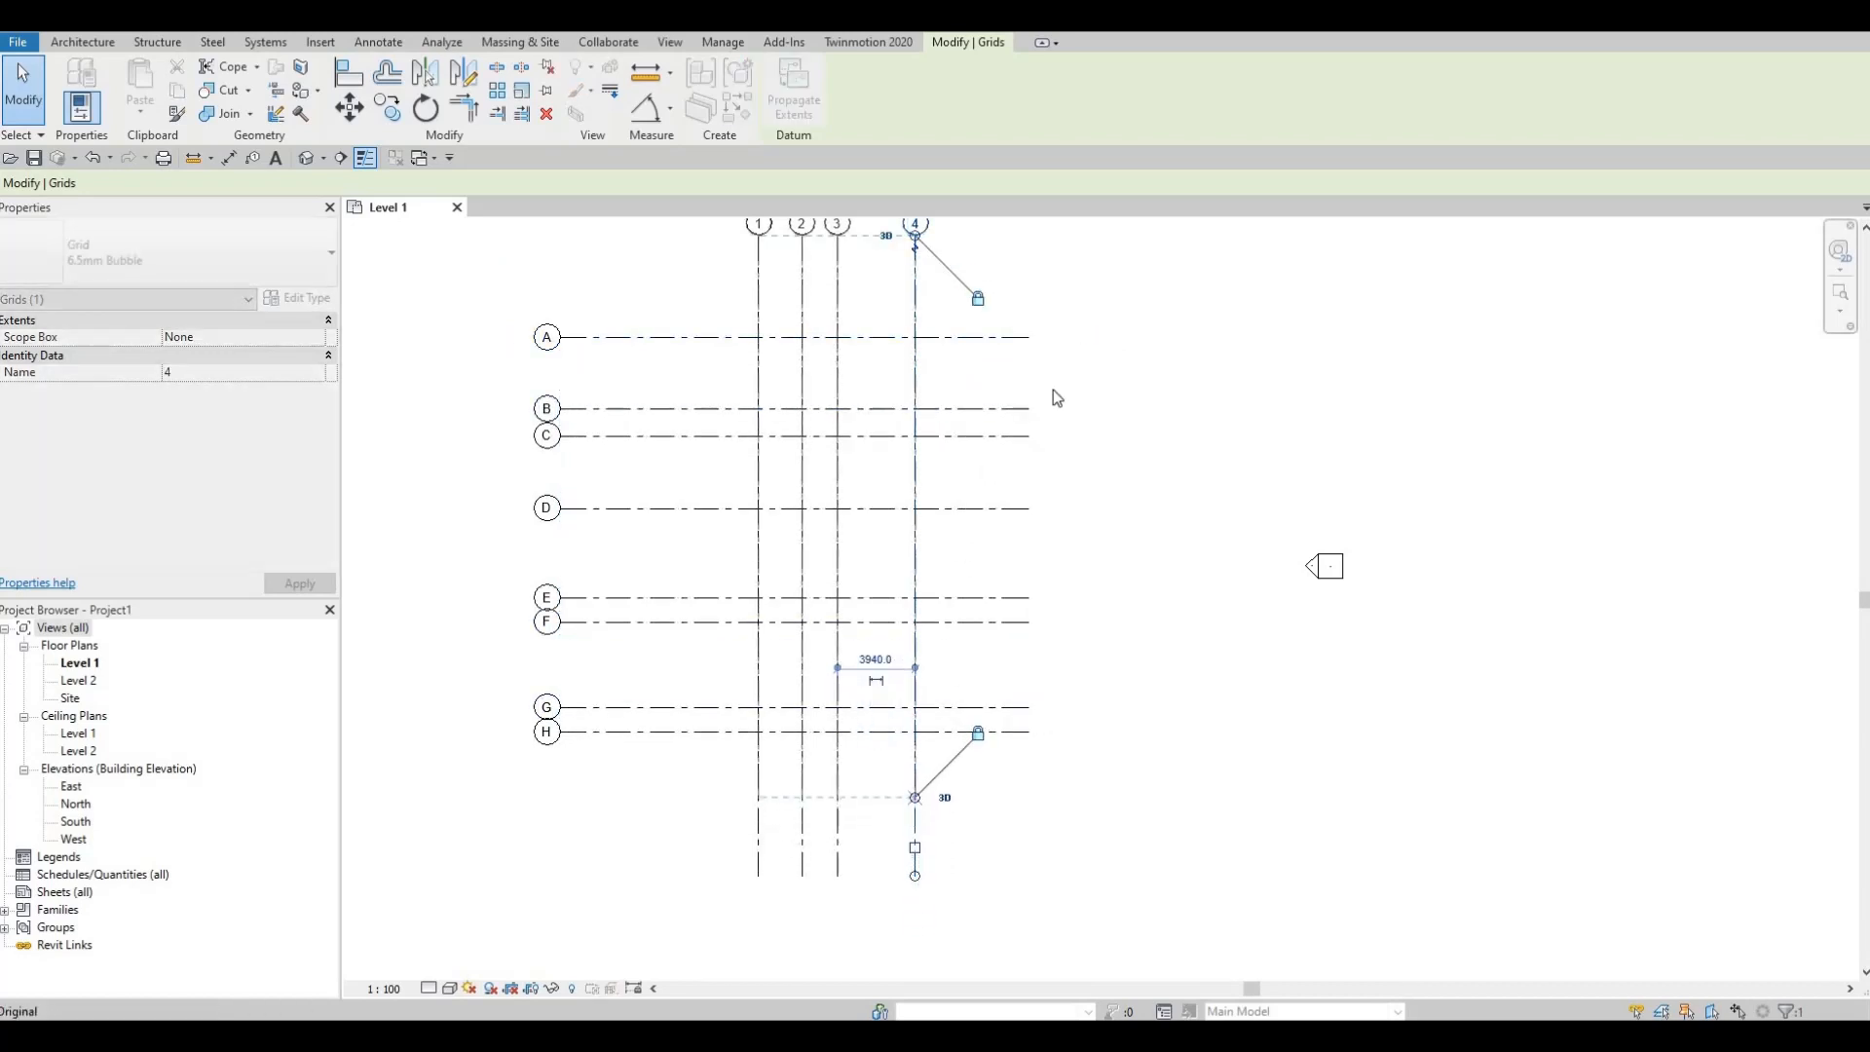
{"action": "left_click", "coordinate": [996, 338]}
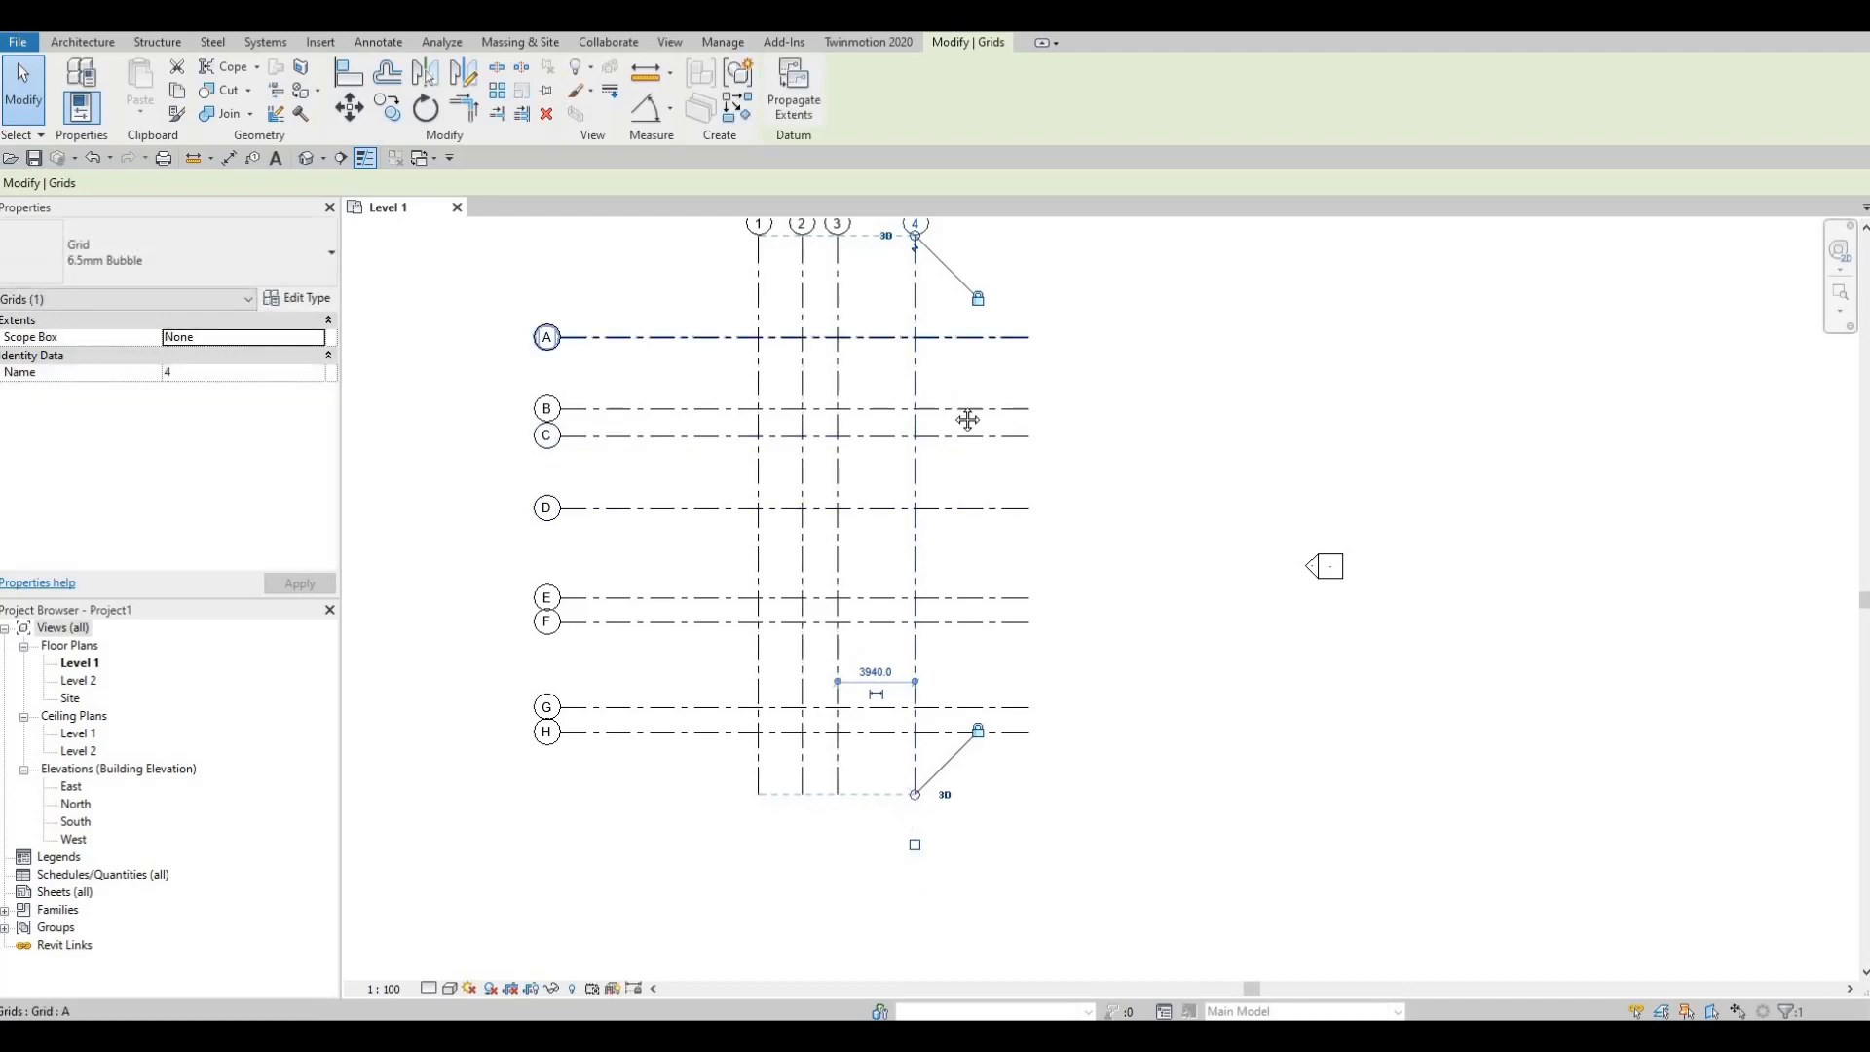
{"action": "middle_click_drag", "start_coordinate": [967, 420], "coordinate": [980, 509]}
{"action": "scroll", "coordinate": [980, 509], "scroll_direction": "down", "scroll_amount": 1}
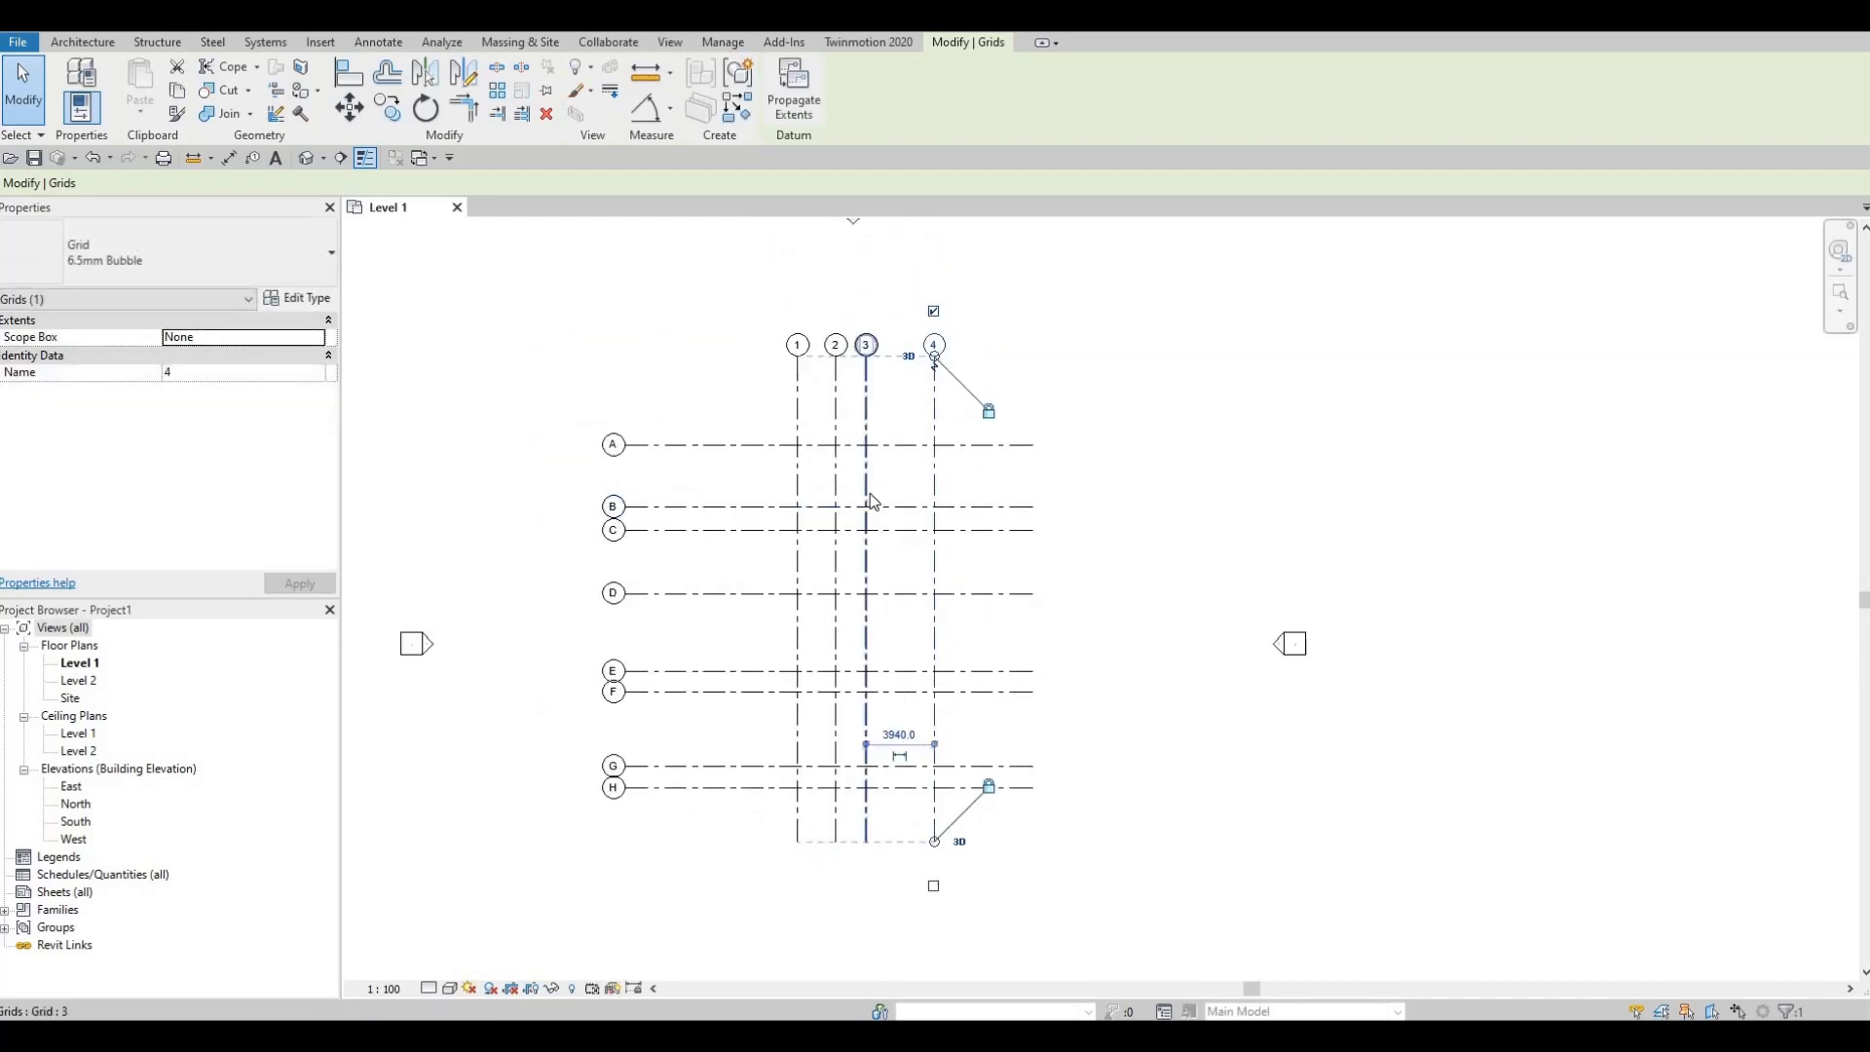
{"action": "middle_click_drag", "start_coordinate": [849, 379], "coordinate": [834, 414]}
{"action": "scroll", "coordinate": [834, 414], "scroll_direction": "down", "scroll_amount": 1}
{"action": "scroll", "coordinate": [821, 413], "scroll_direction": "up", "scroll_amount": 1}
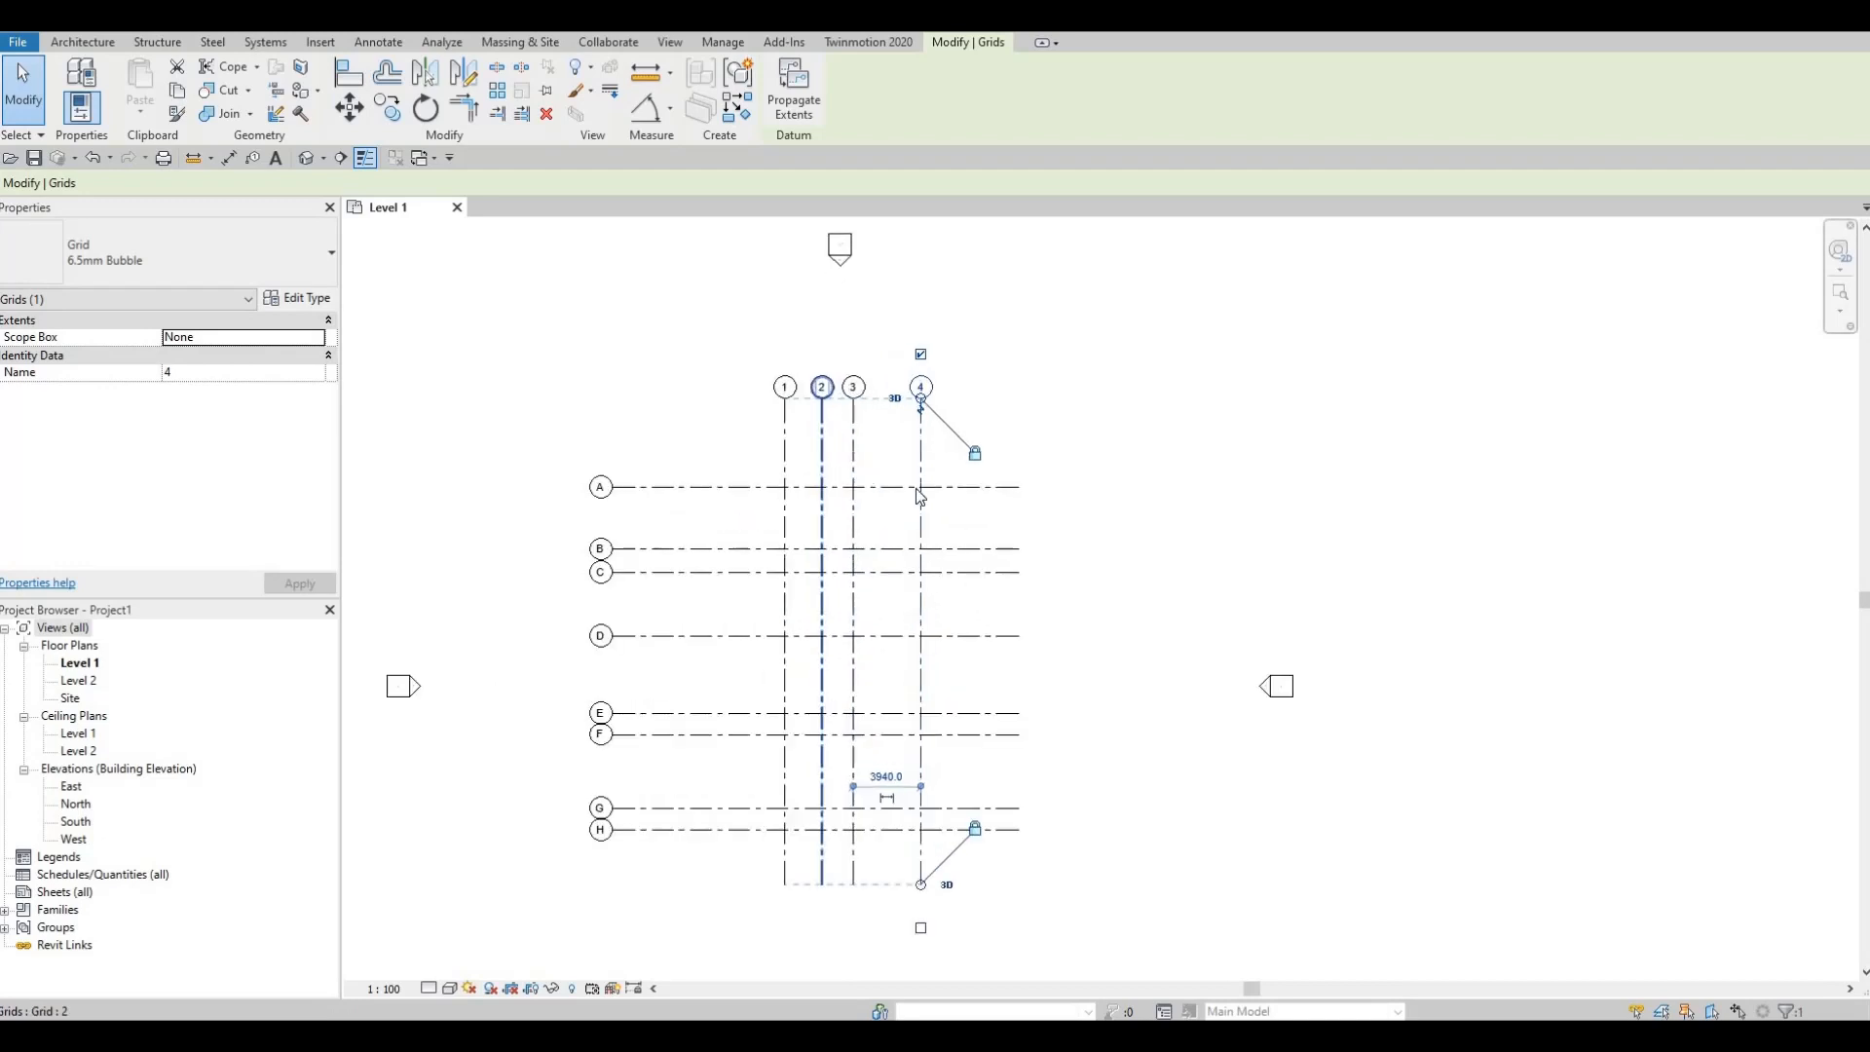
{"action": "scroll", "coordinate": [818, 408], "scroll_direction": "up", "scroll_amount": 1}
{"action": "scroll", "coordinate": [1073, 419], "scroll_direction": "down", "scroll_amount": 1}
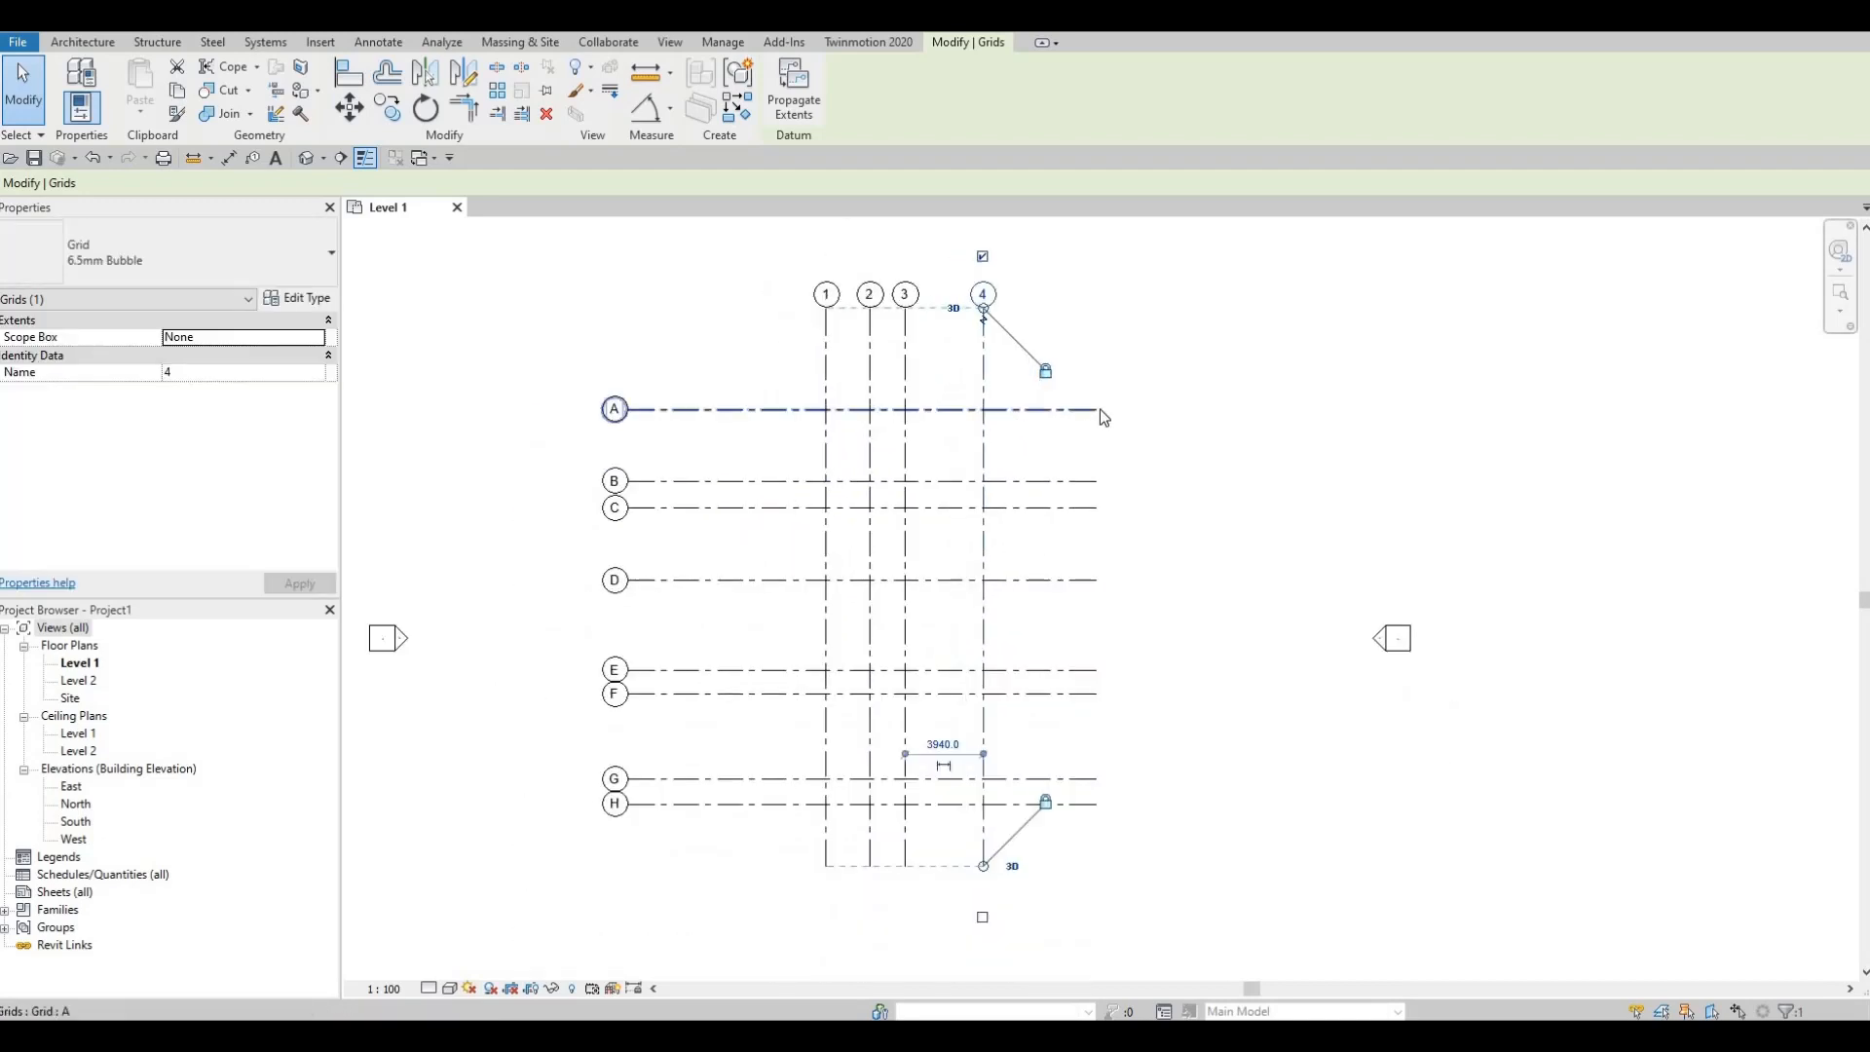
Step: Check the extents of grids A and 1, then window-select all twelve grids
{"action": "left_click", "coordinate": [1098, 409]}
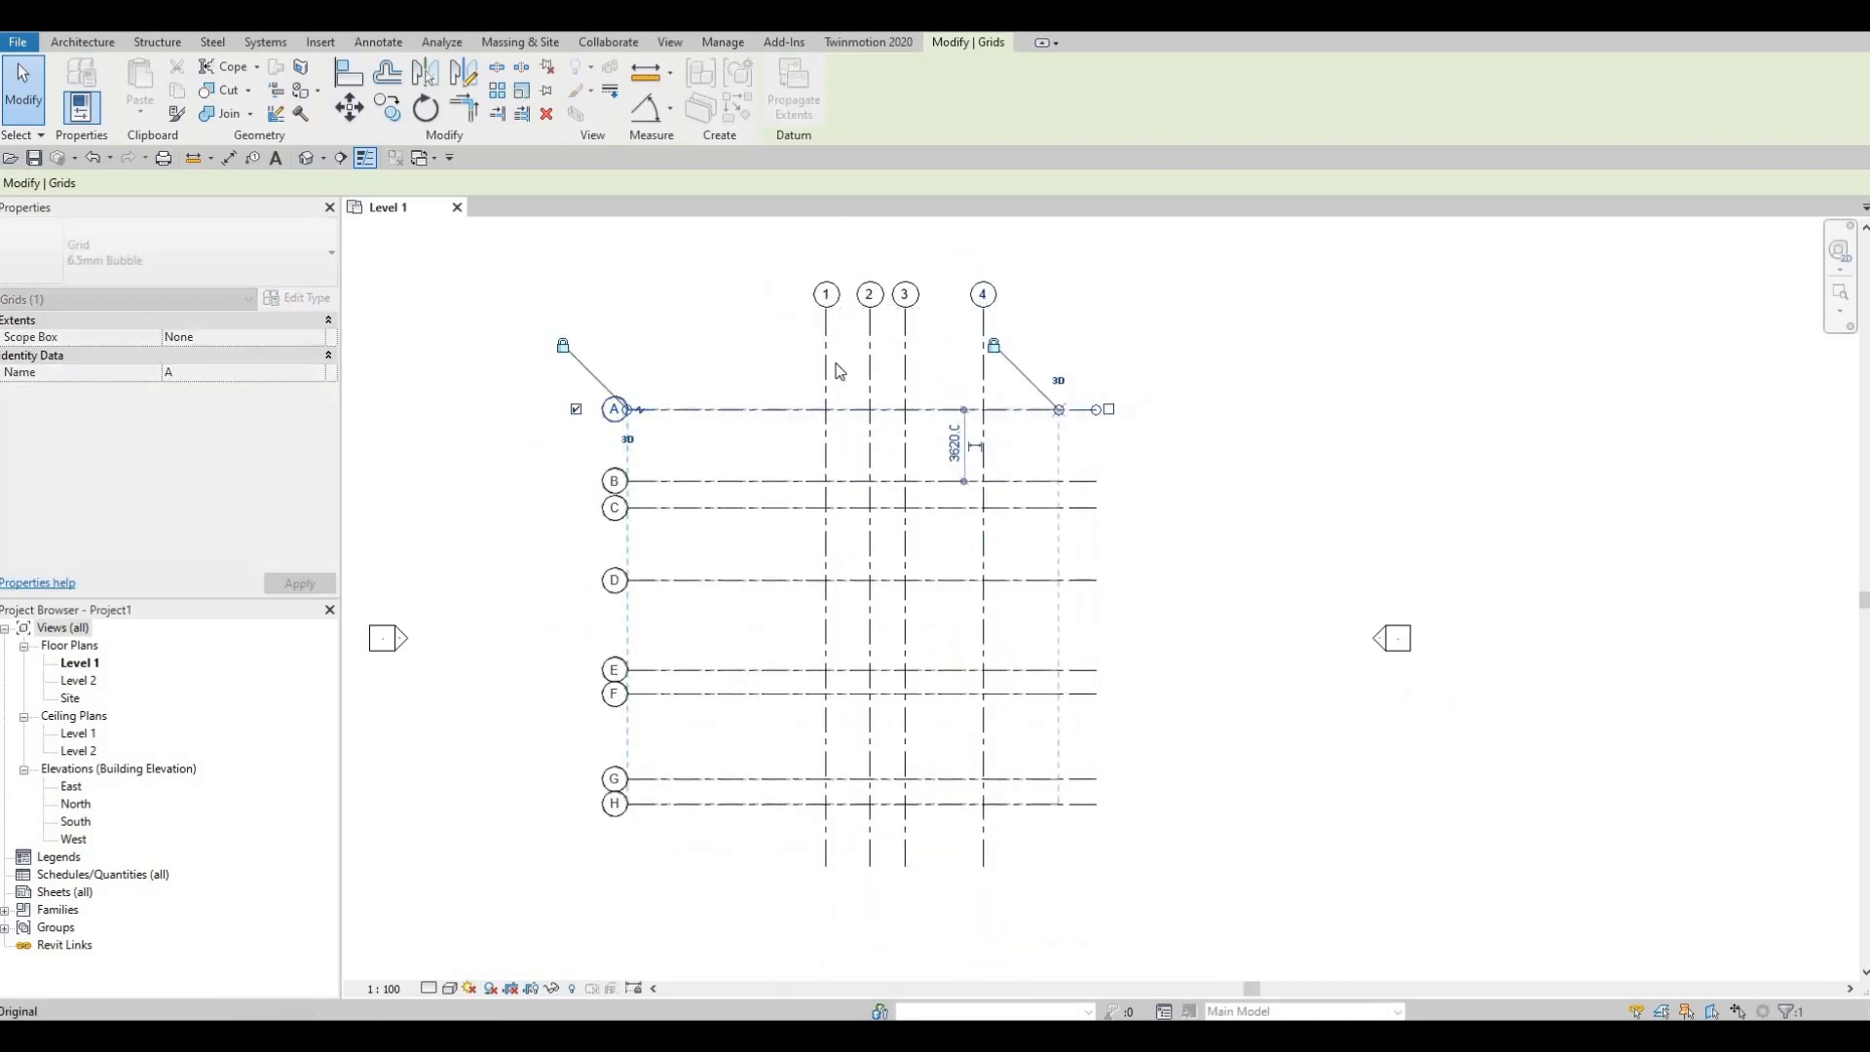
{"action": "scroll", "coordinate": [831, 336], "scroll_direction": "down", "scroll_amount": 1}
{"action": "left_click", "coordinate": [828, 312]}
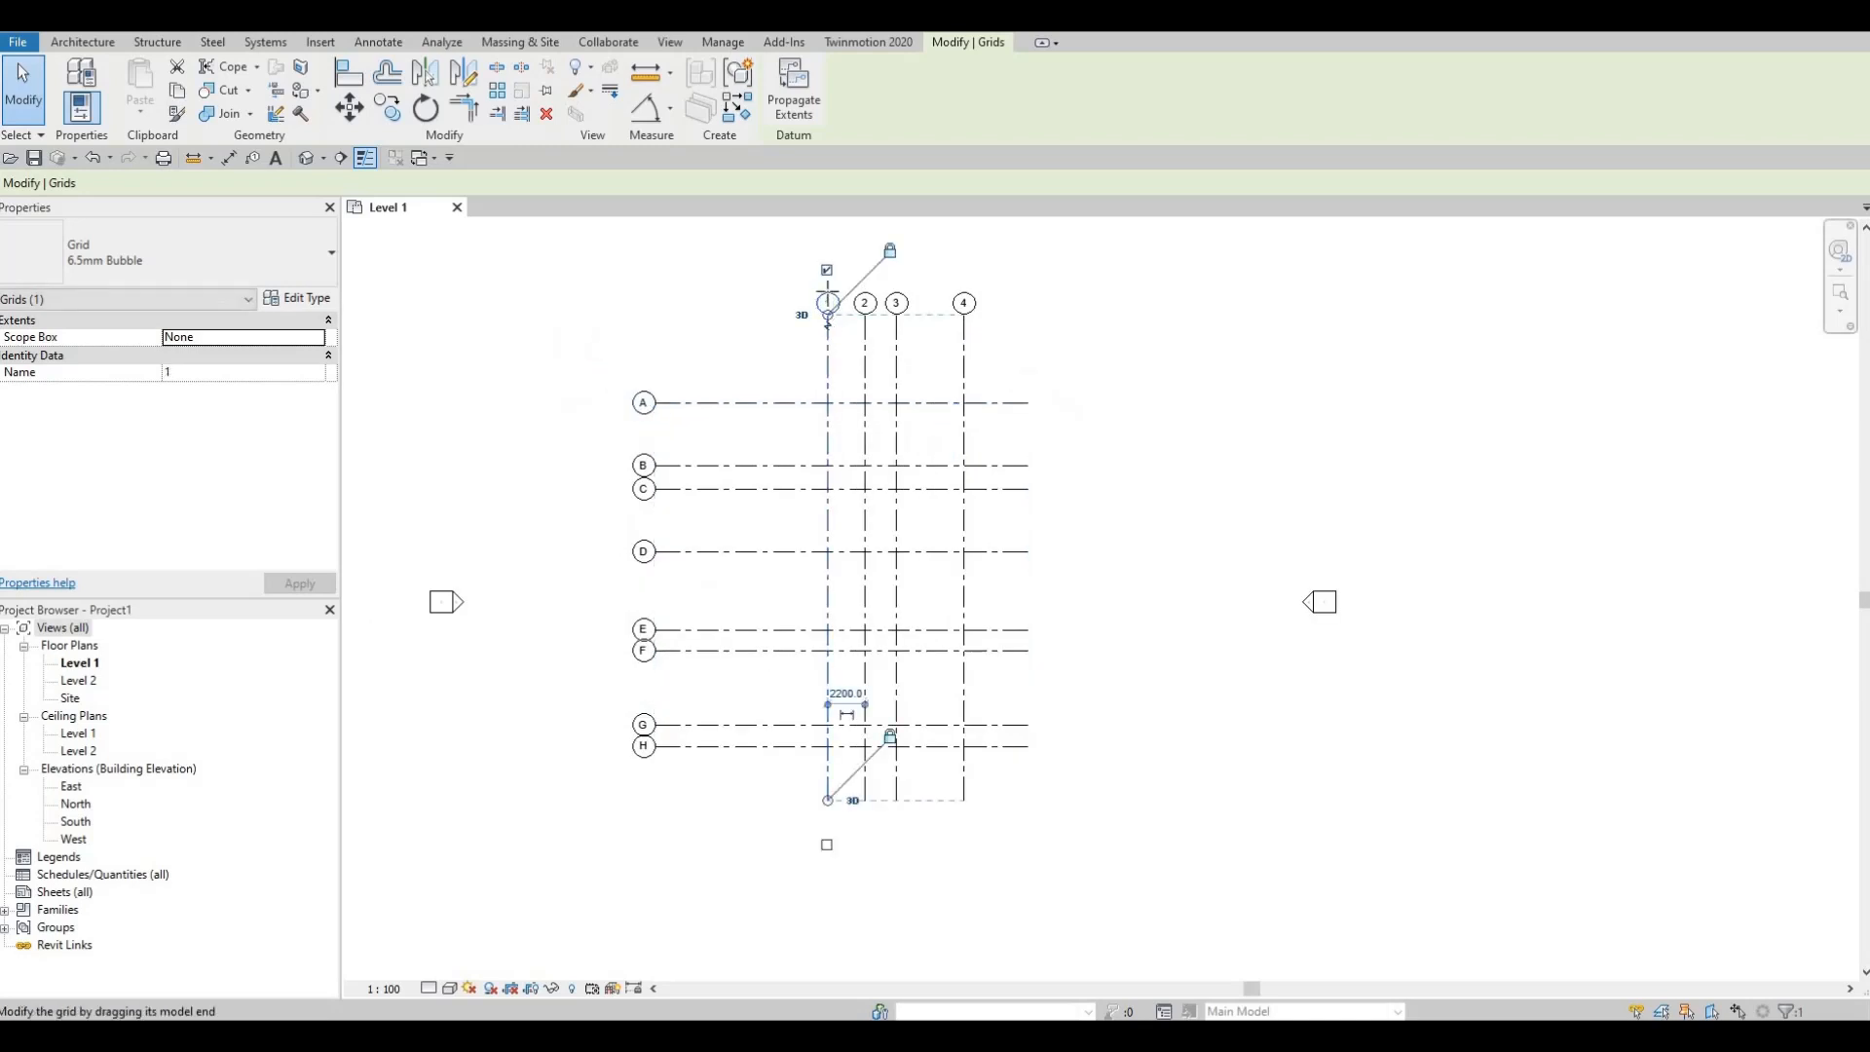
{"action": "scroll", "coordinate": [702, 418], "scroll_direction": "down", "scroll_amount": 2}
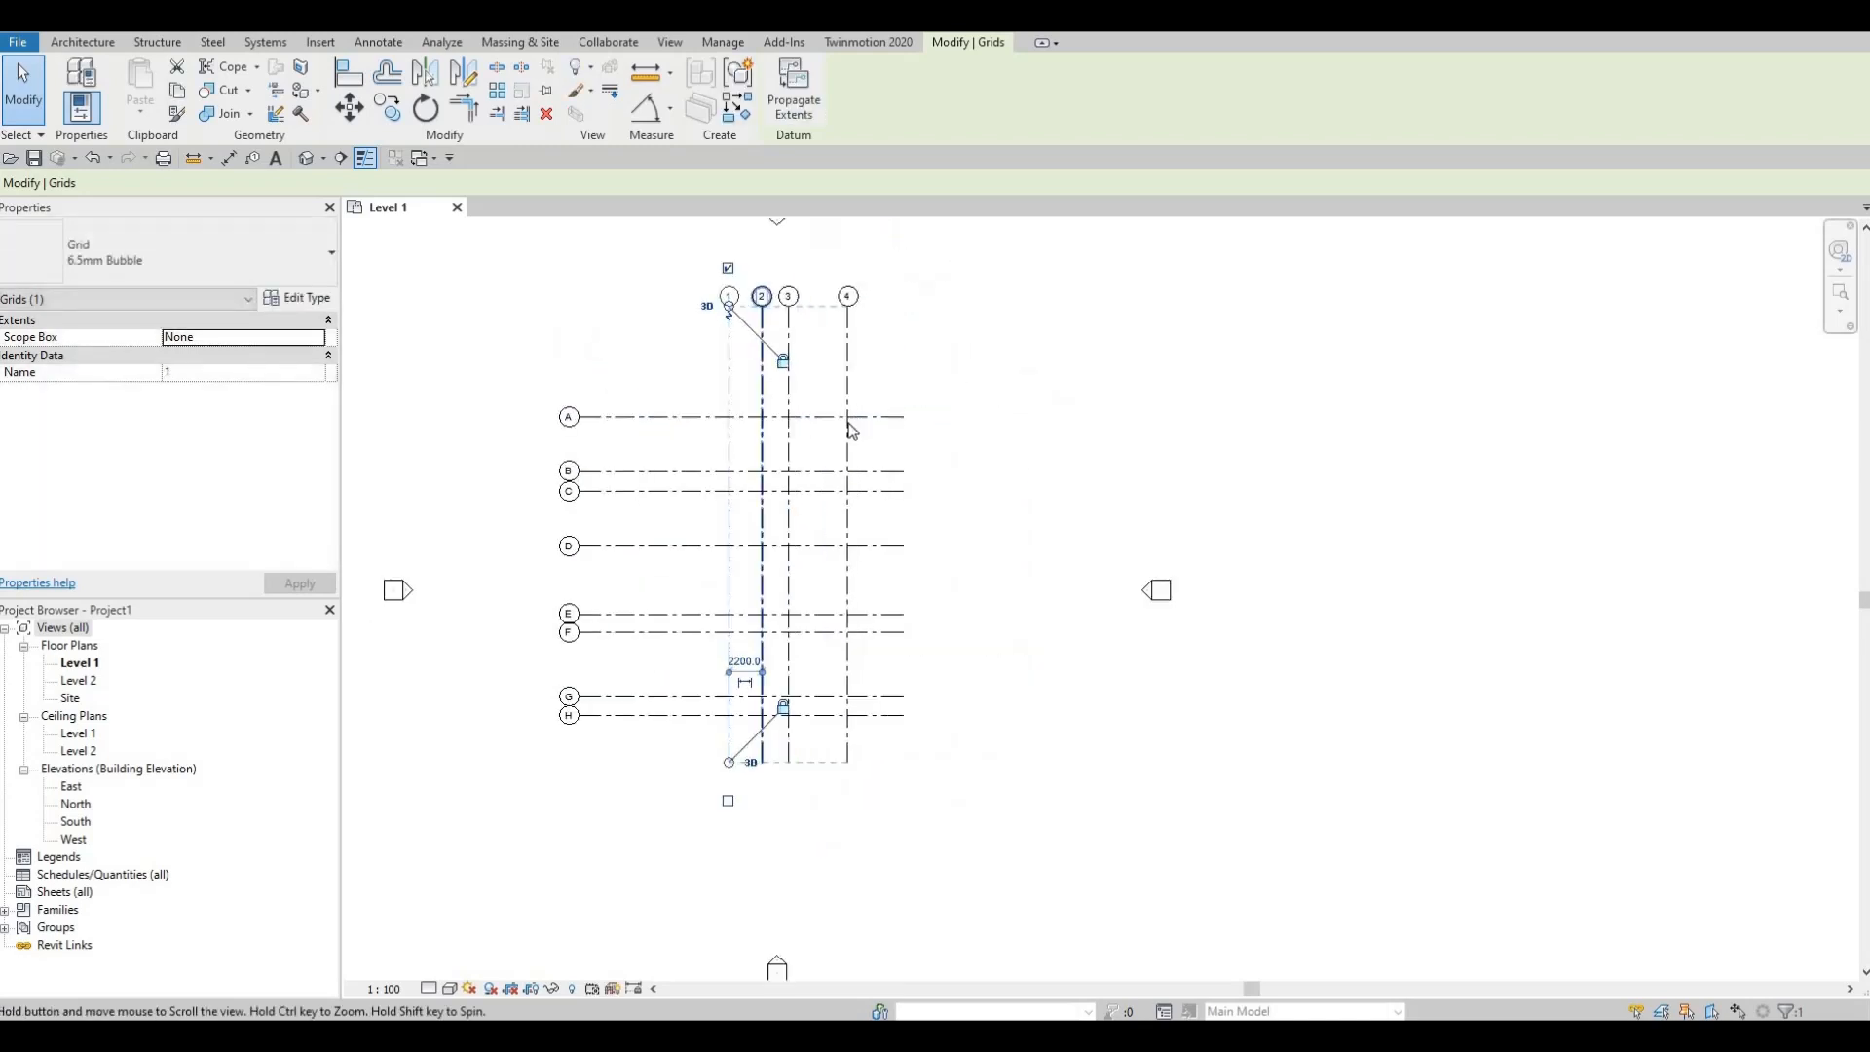
{"action": "key", "text": "Escape"}
{"action": "key", "text": "Escape"}
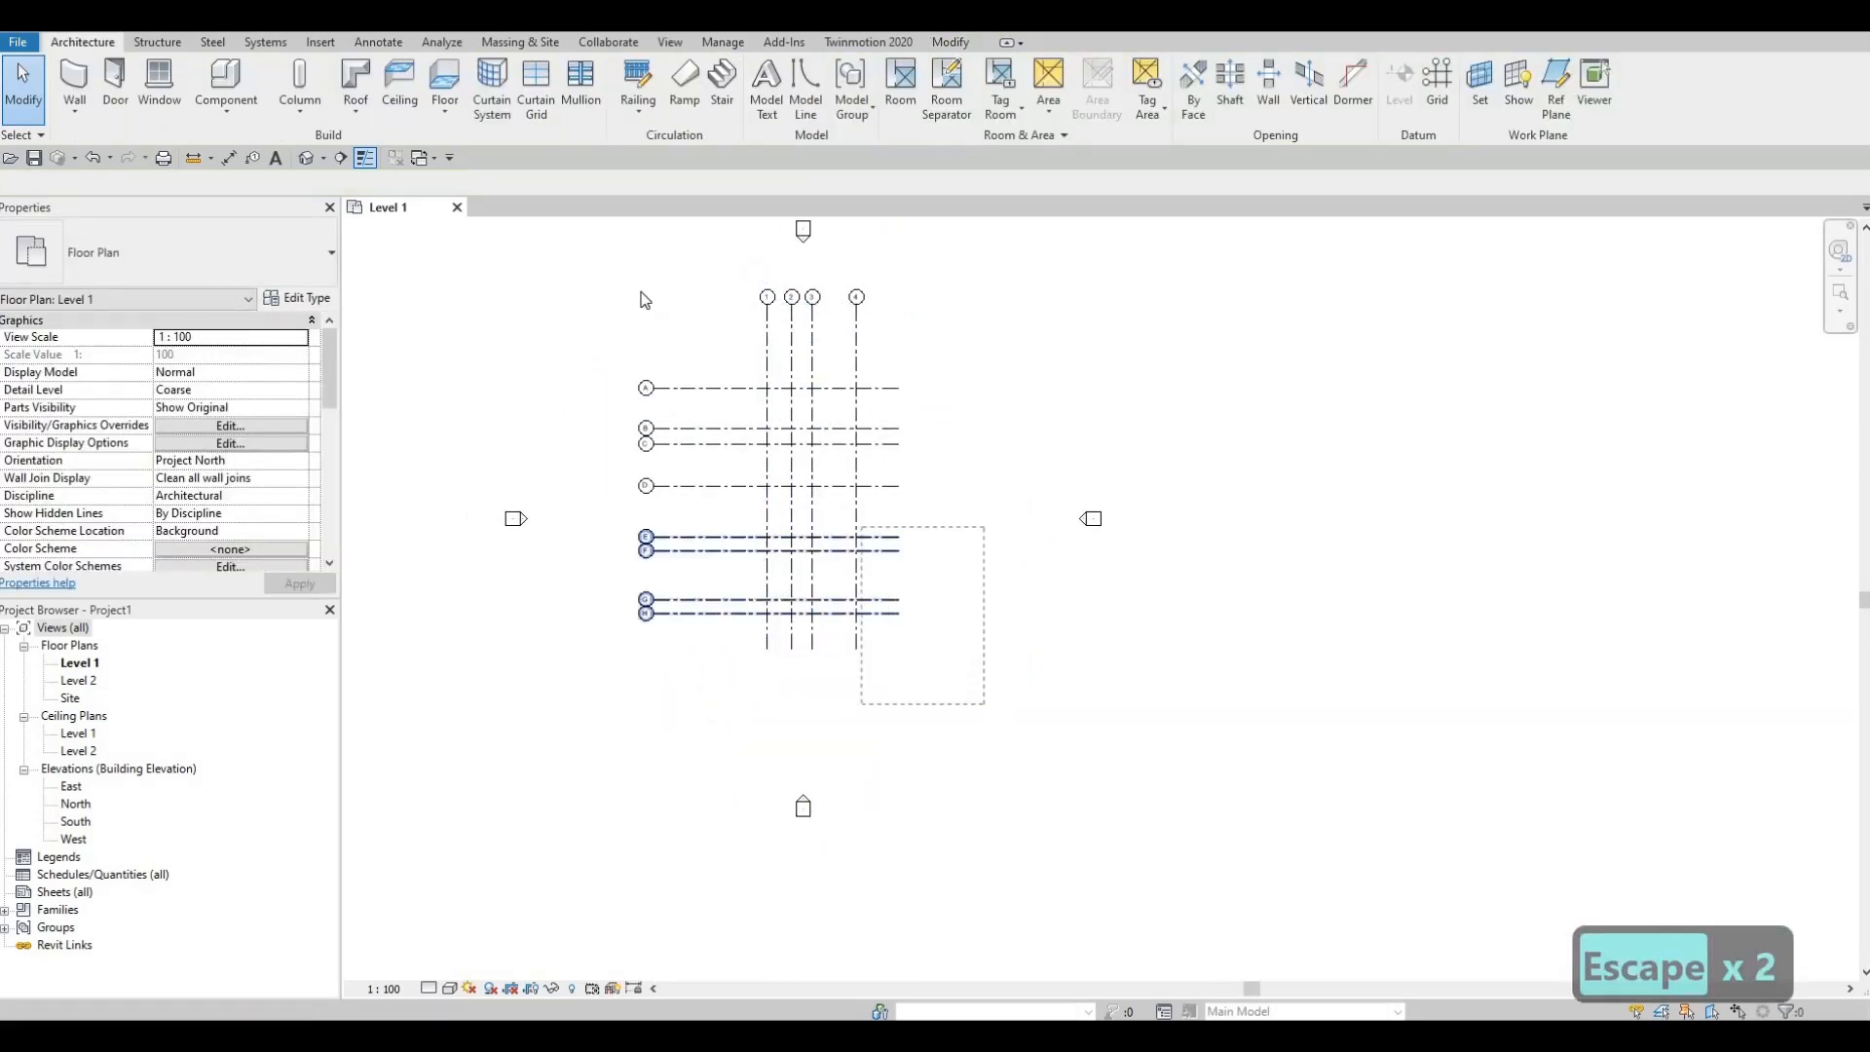
{"action": "left_click_drag", "start_coordinate": [983, 703], "coordinate": [615, 284]}
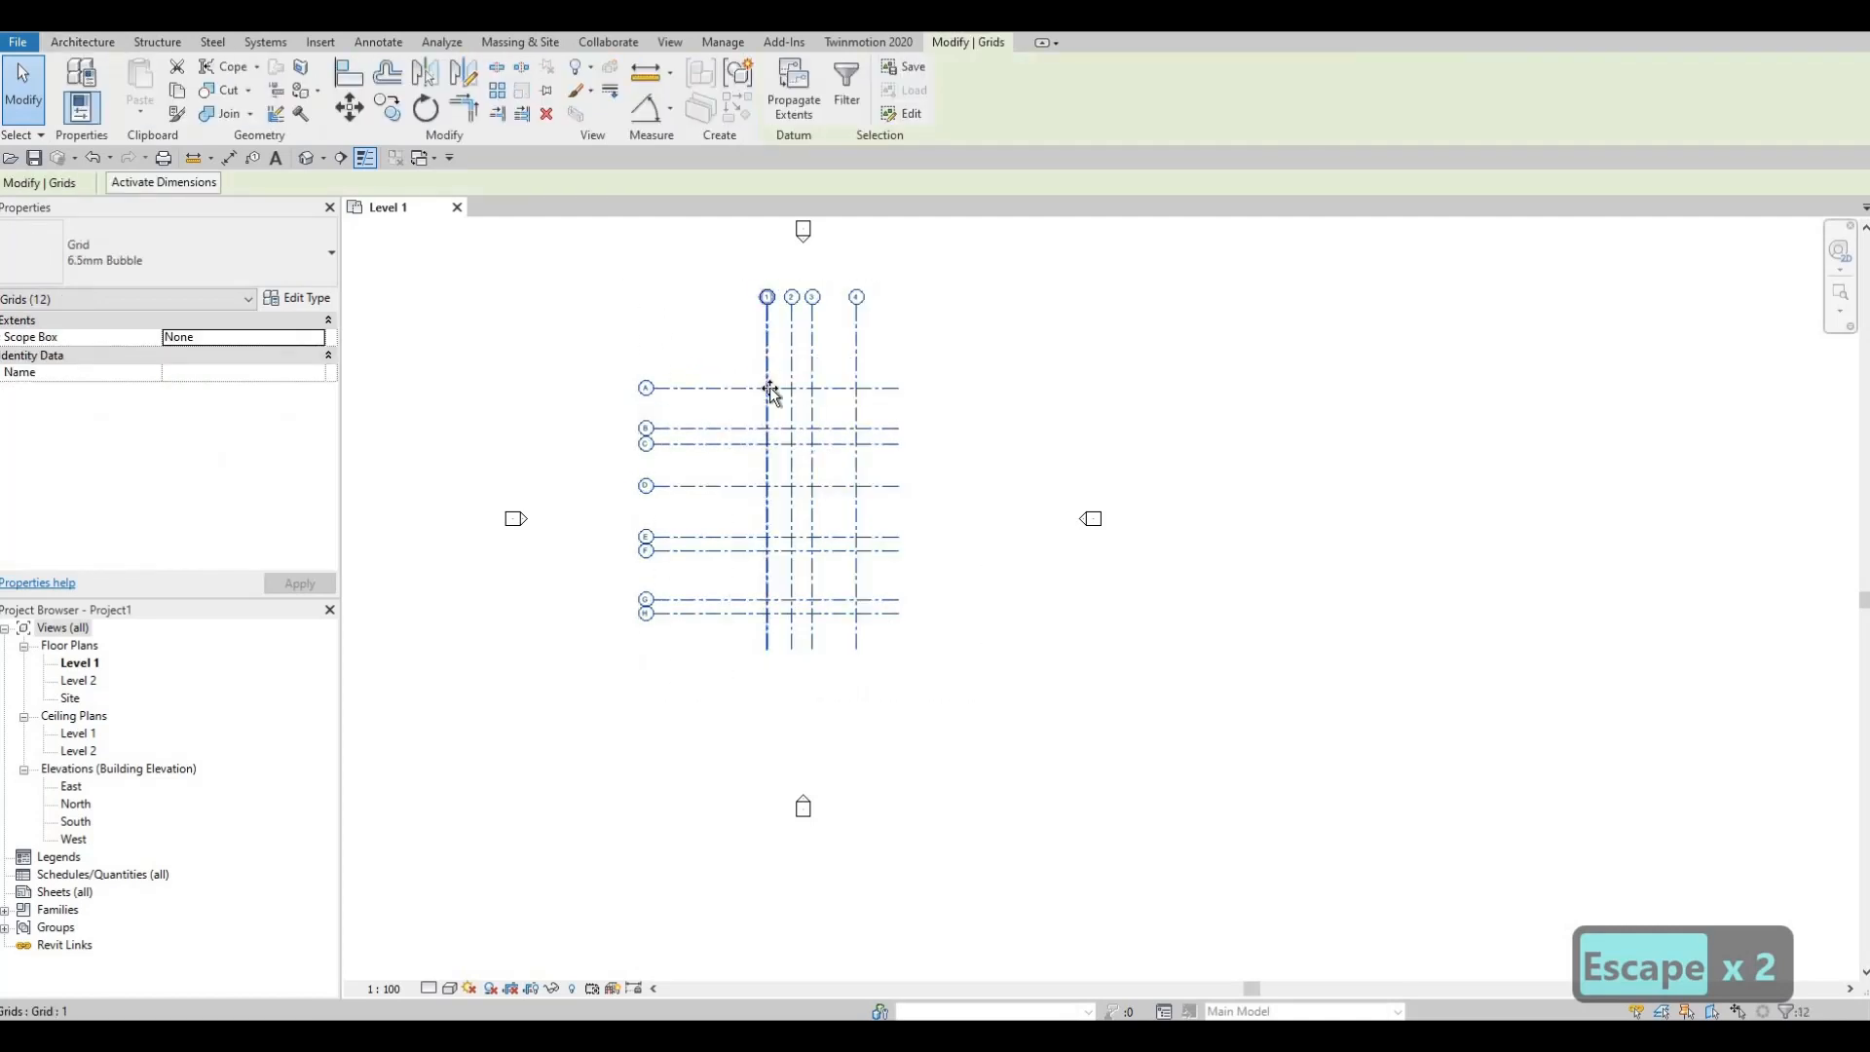
{"action": "left_click_drag", "start_coordinate": [769, 377], "coordinate": [779, 428]}
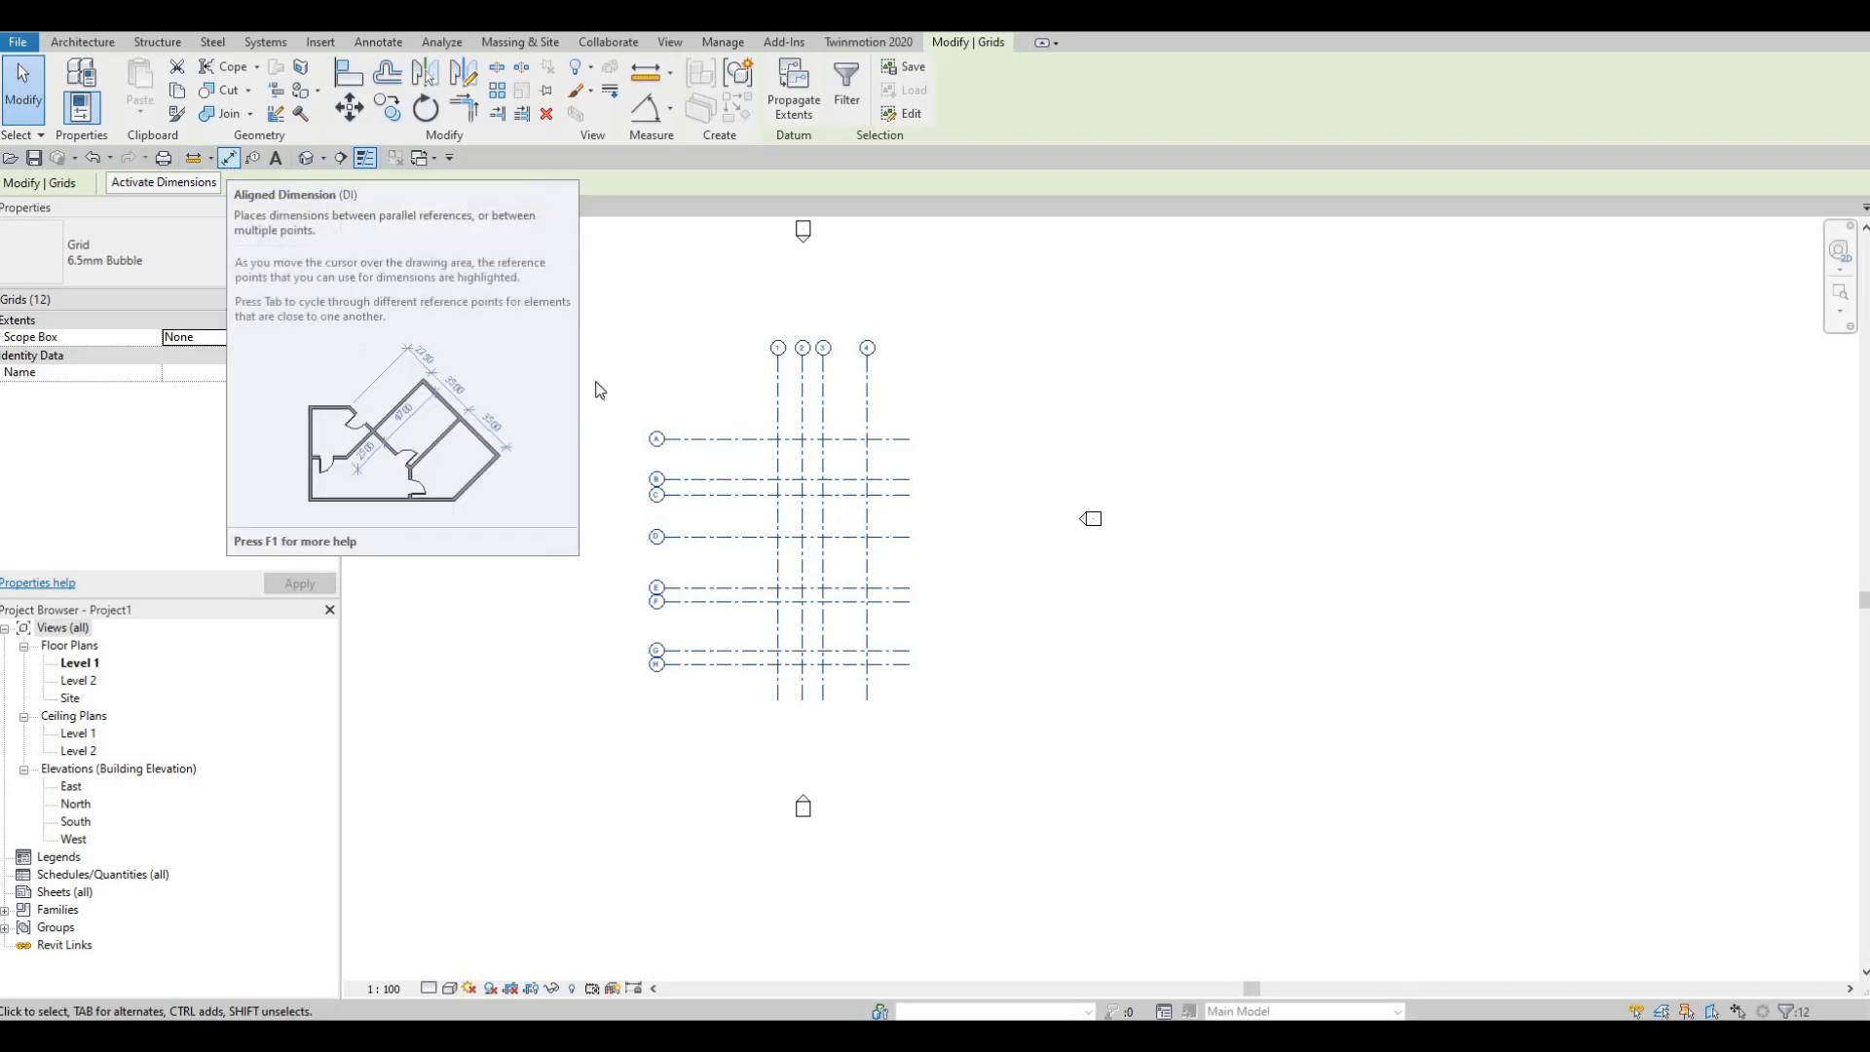
Step: Dimension grids 1–4 with a 2200/1780/3940 string and a 7920 overall dimension
{"action": "left_click", "coordinate": [230, 162]}
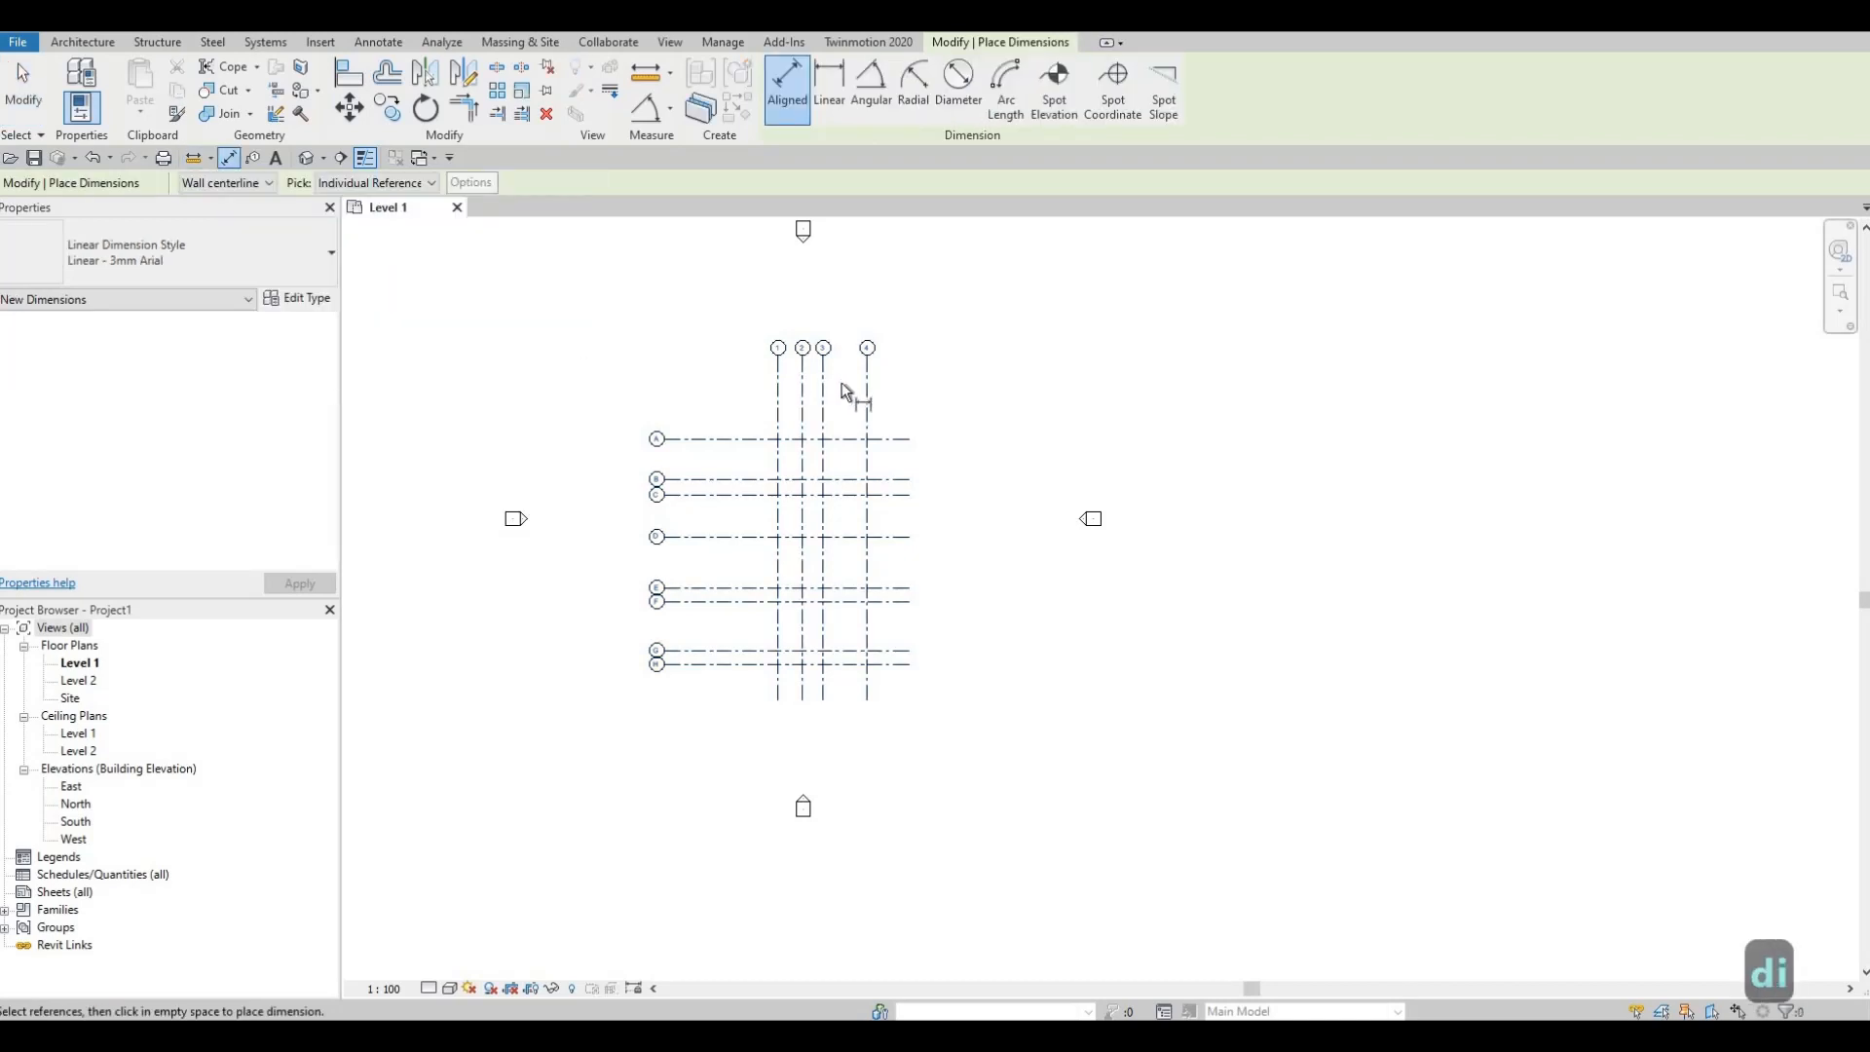
{"action": "scroll", "coordinate": [740, 421], "scroll_direction": "up", "scroll_amount": 3}
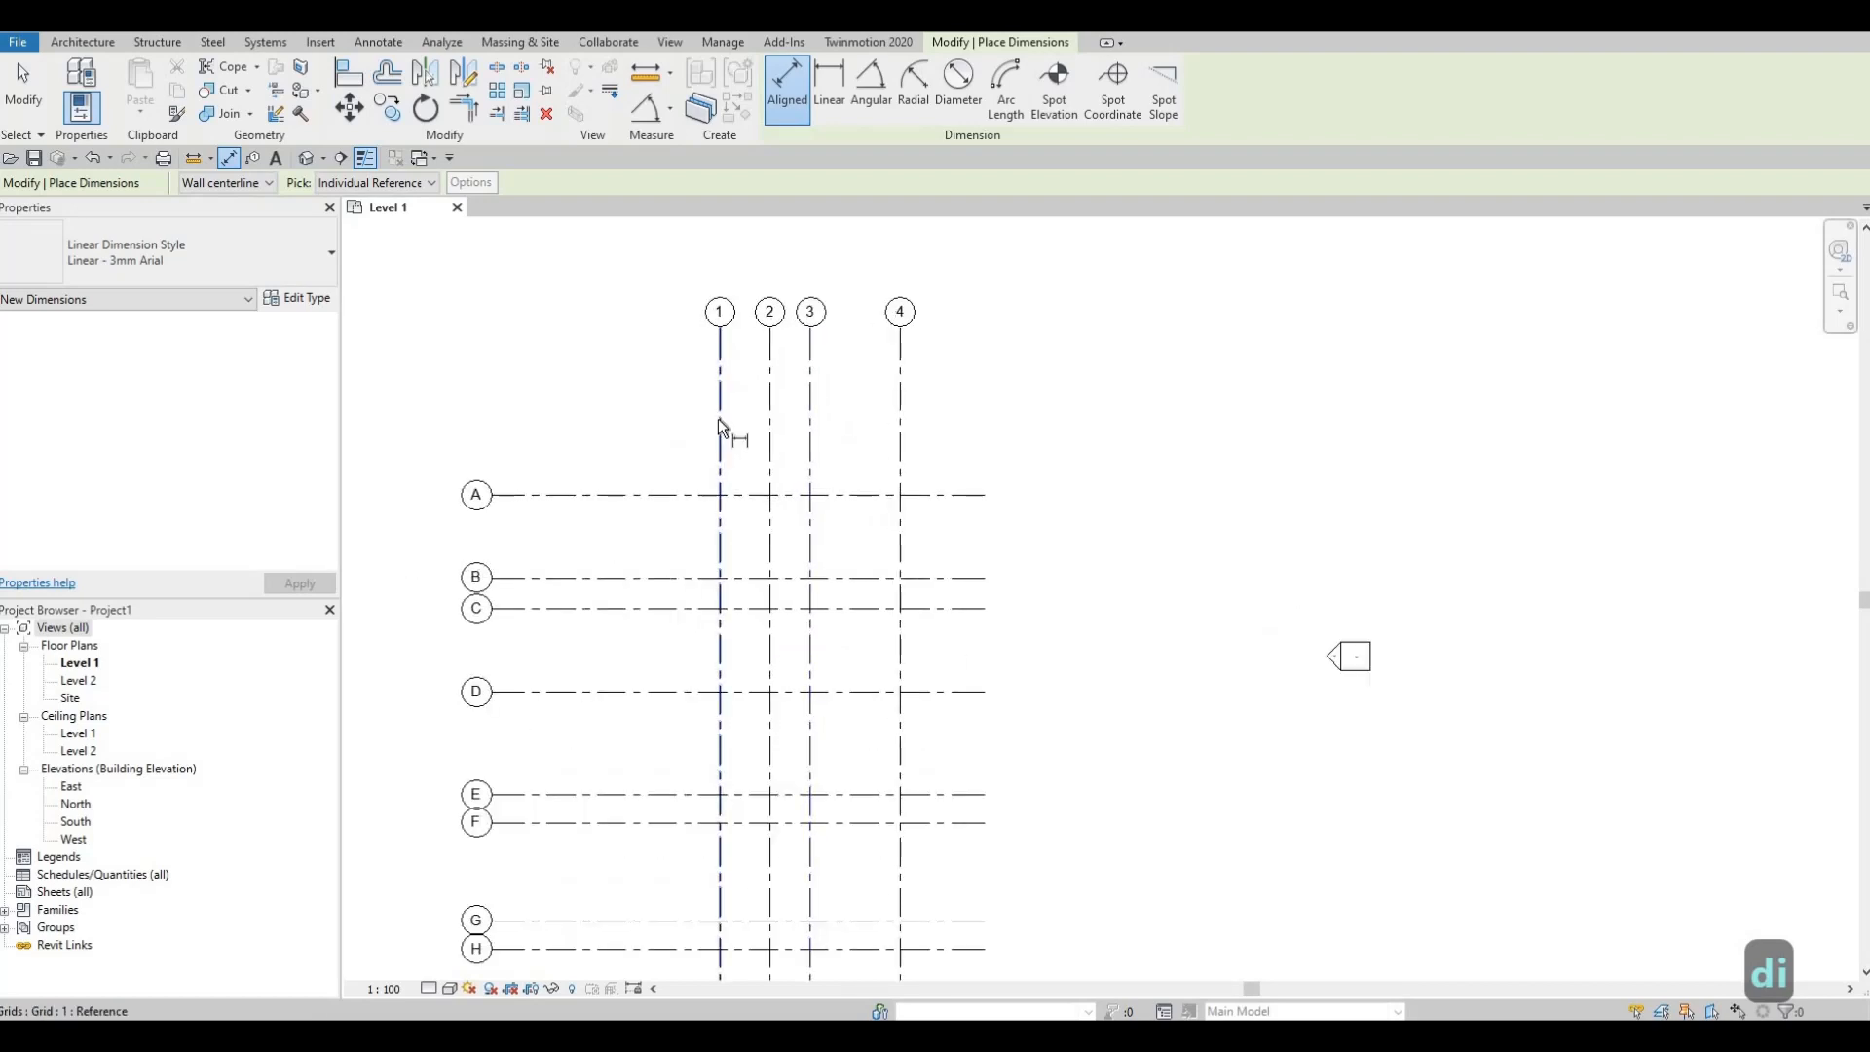
{"action": "left_click", "coordinate": [766, 429]}
{"action": "left_click", "coordinate": [809, 434]}
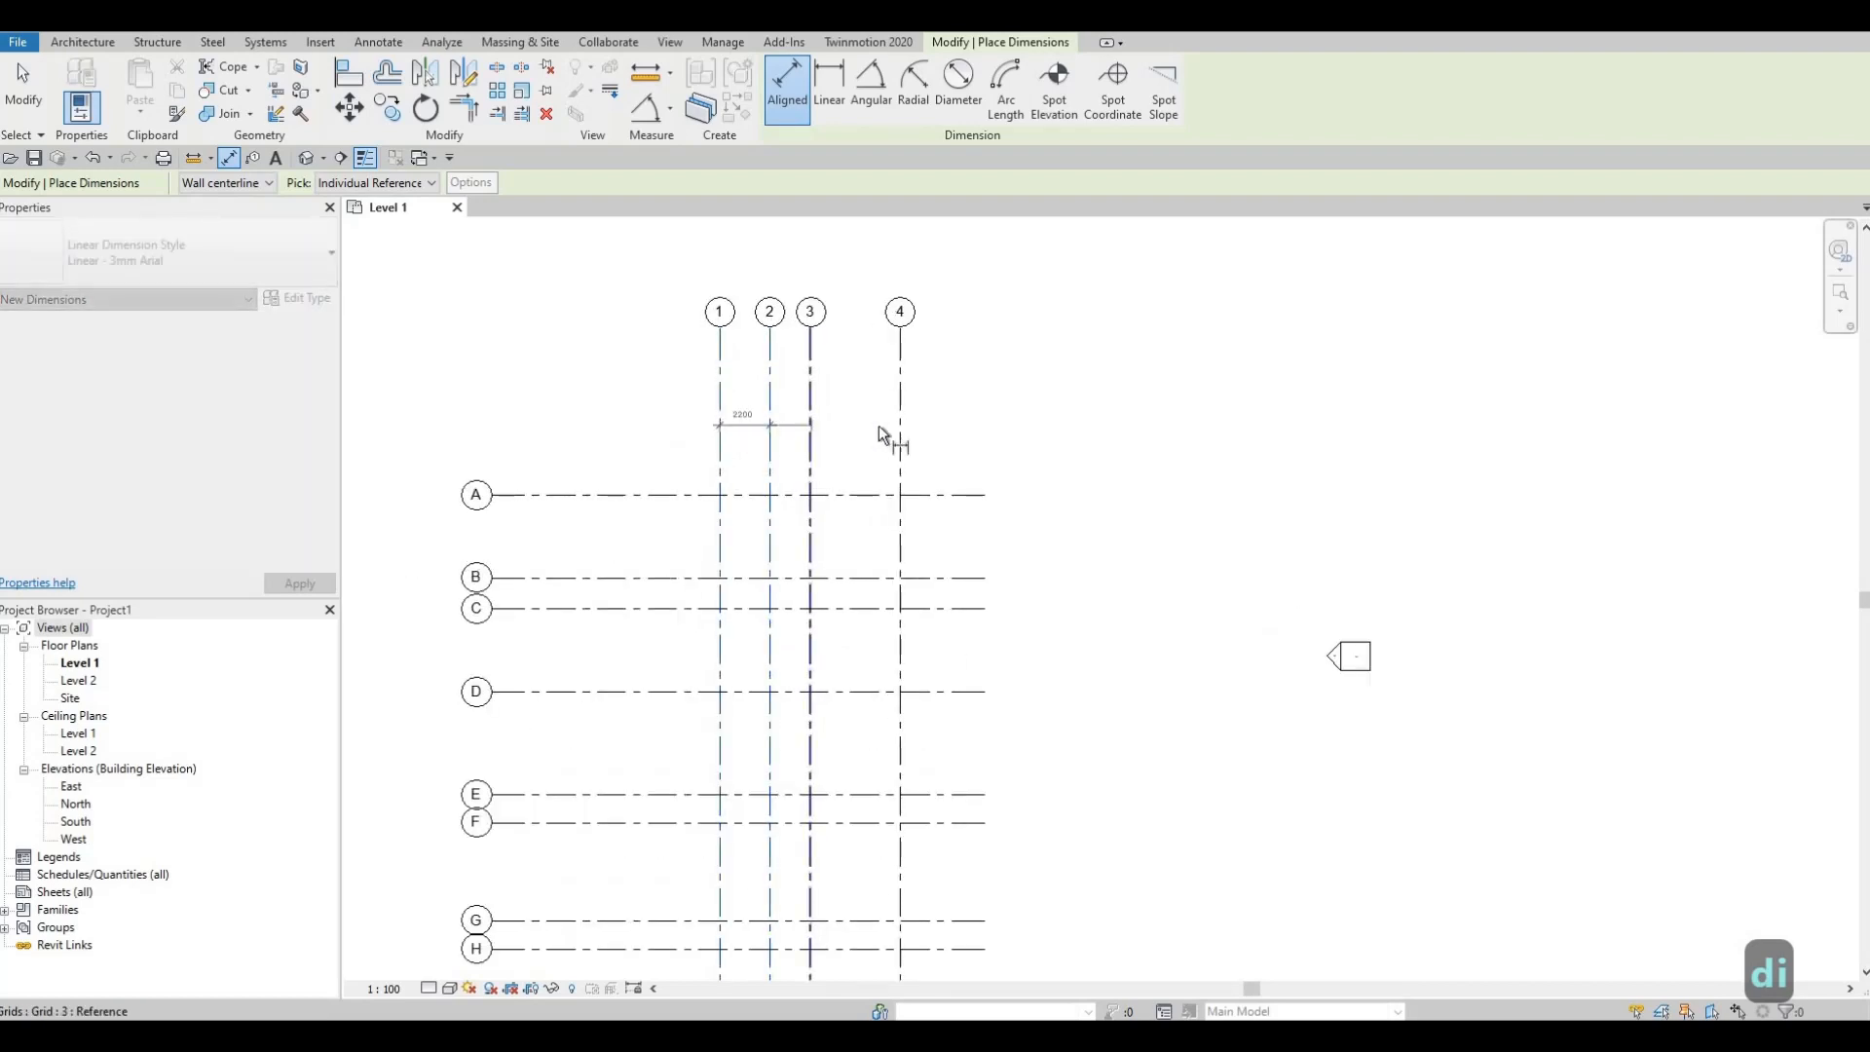
{"action": "left_click", "coordinate": [895, 424]}
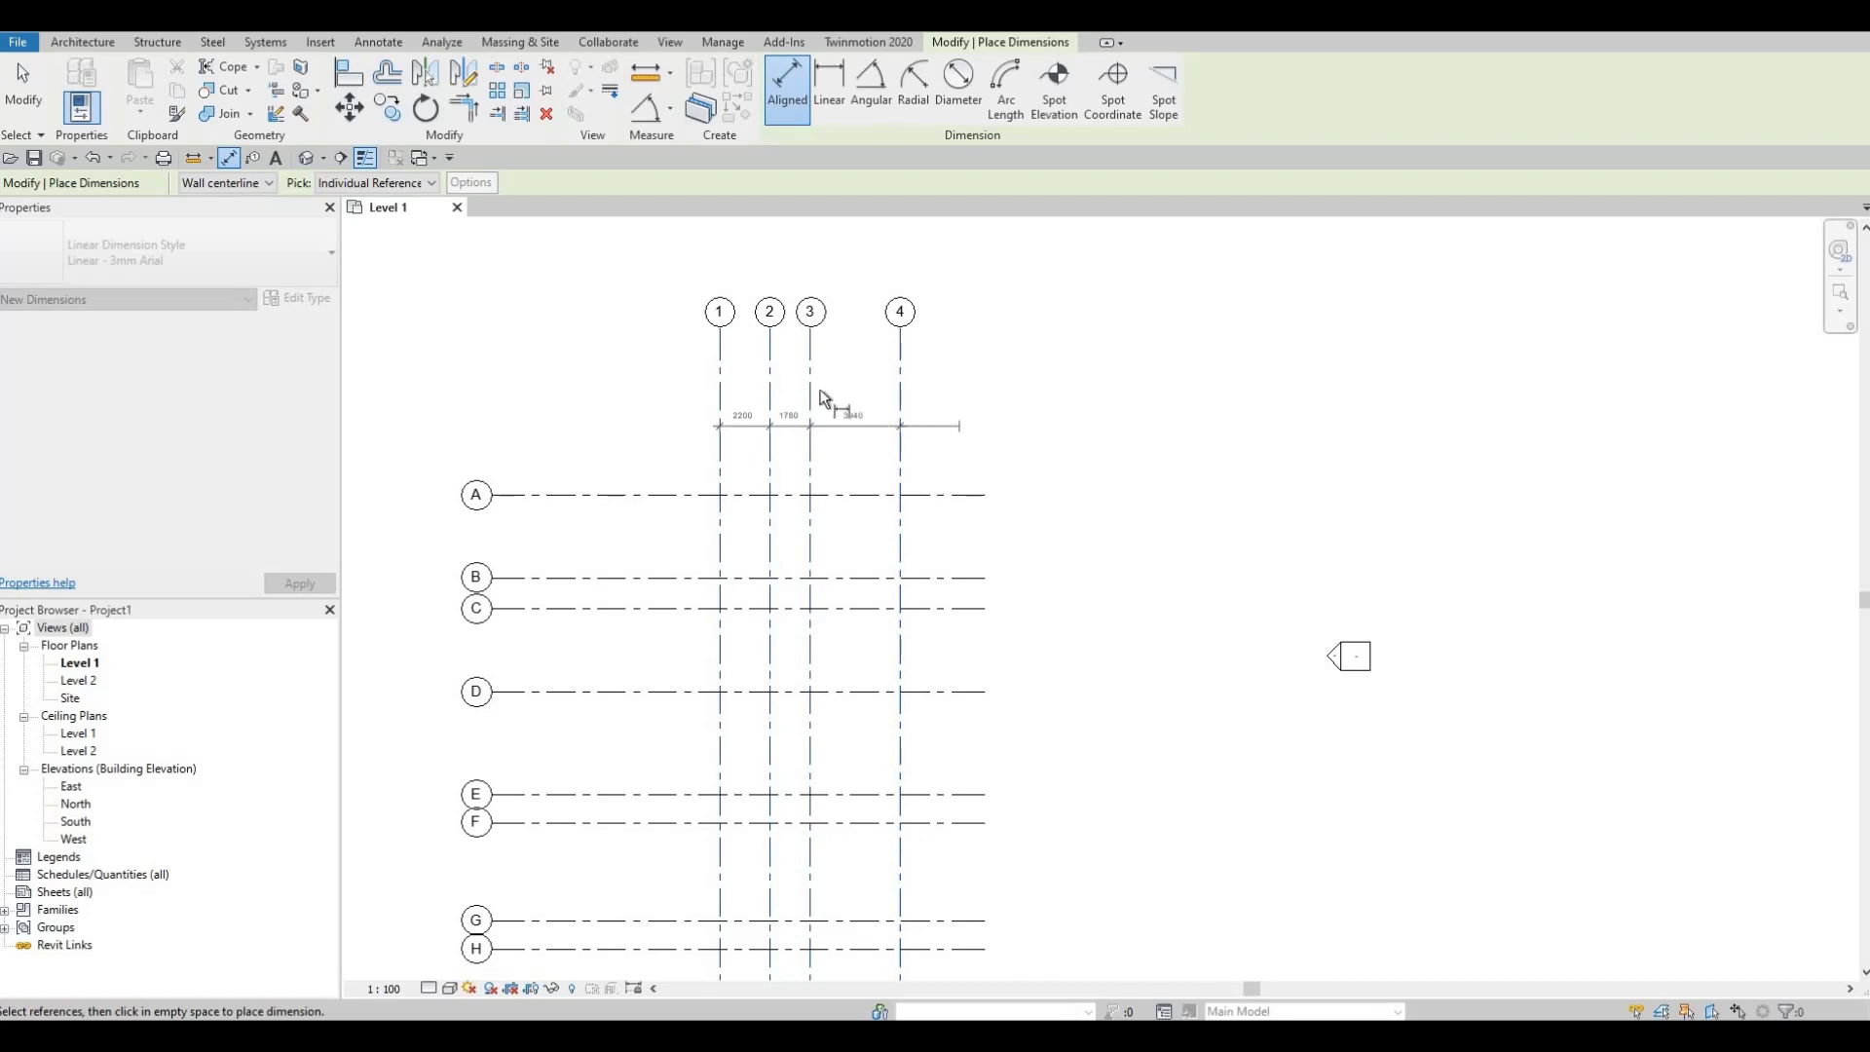
{"action": "left_click", "coordinate": [826, 409]}
{"action": "scroll", "coordinate": [876, 399], "scroll_direction": "up", "scroll_amount": 2}
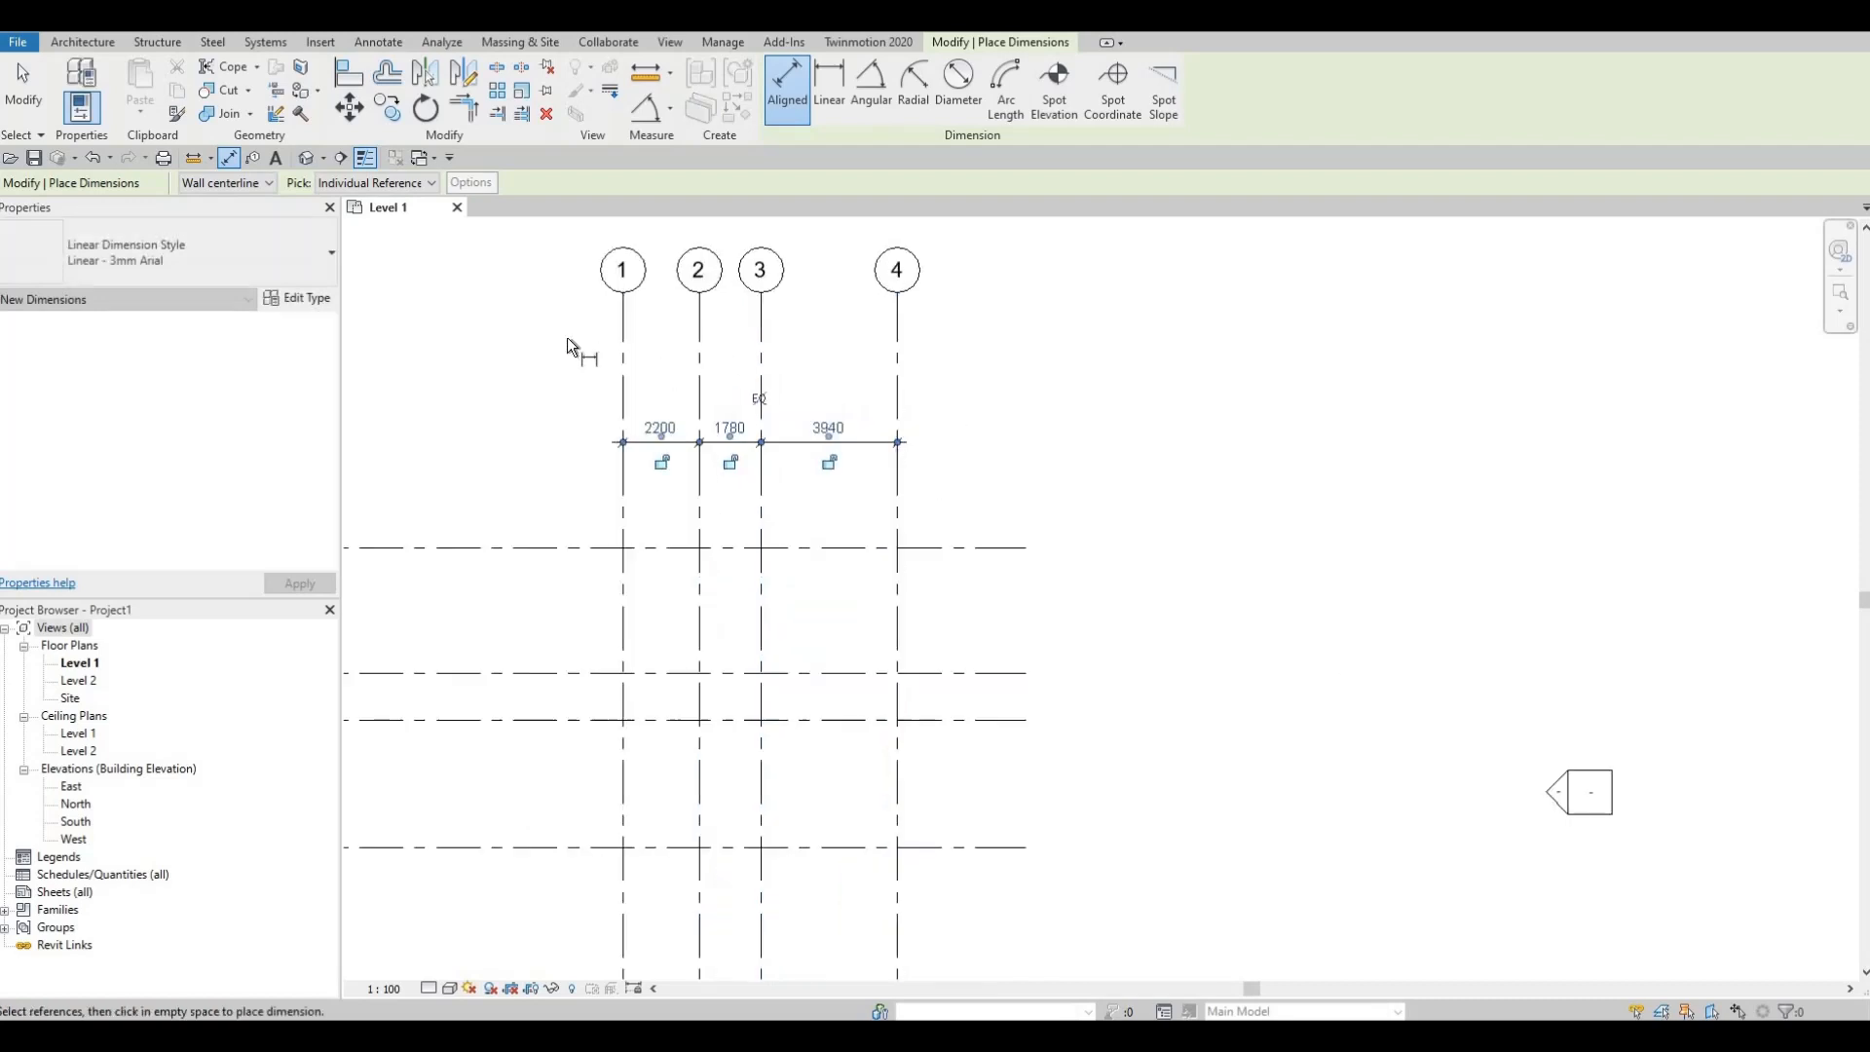
{"action": "left_click", "coordinate": [892, 392]}
{"action": "left_click", "coordinate": [1022, 400]}
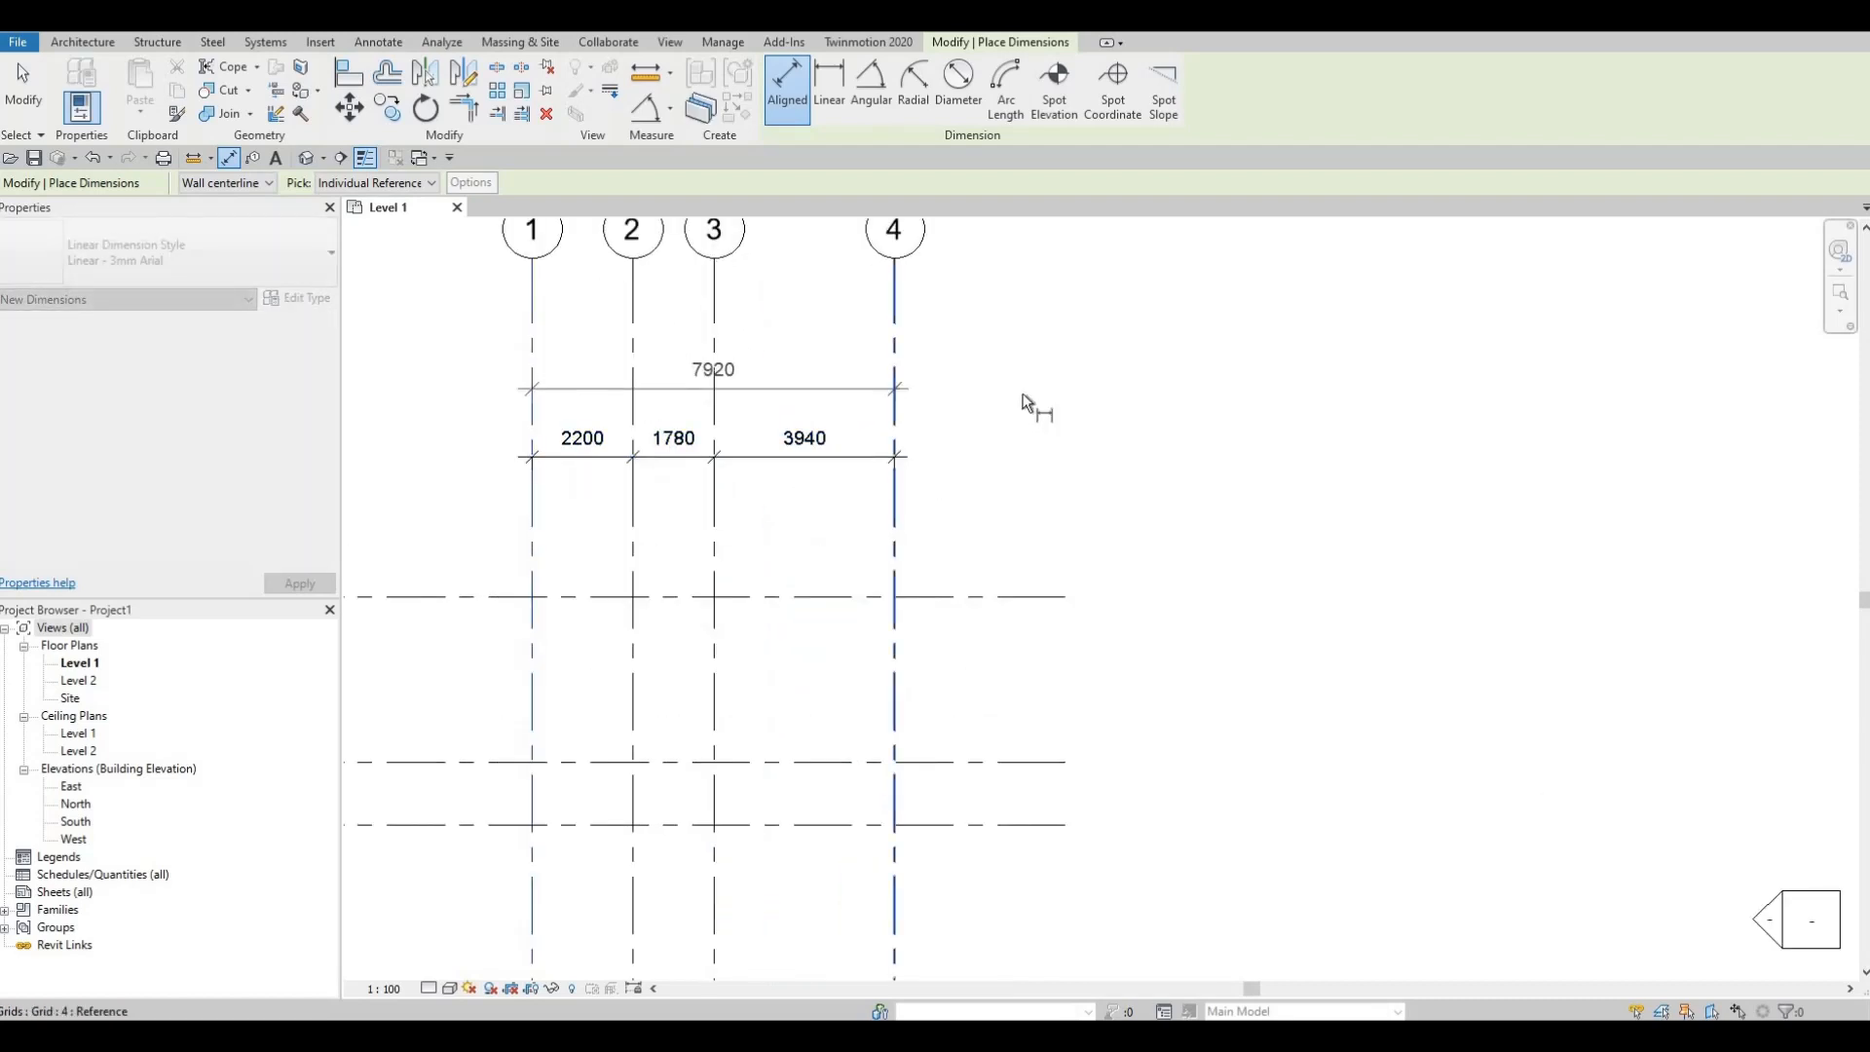
{"action": "left_click", "coordinate": [1028, 395]}
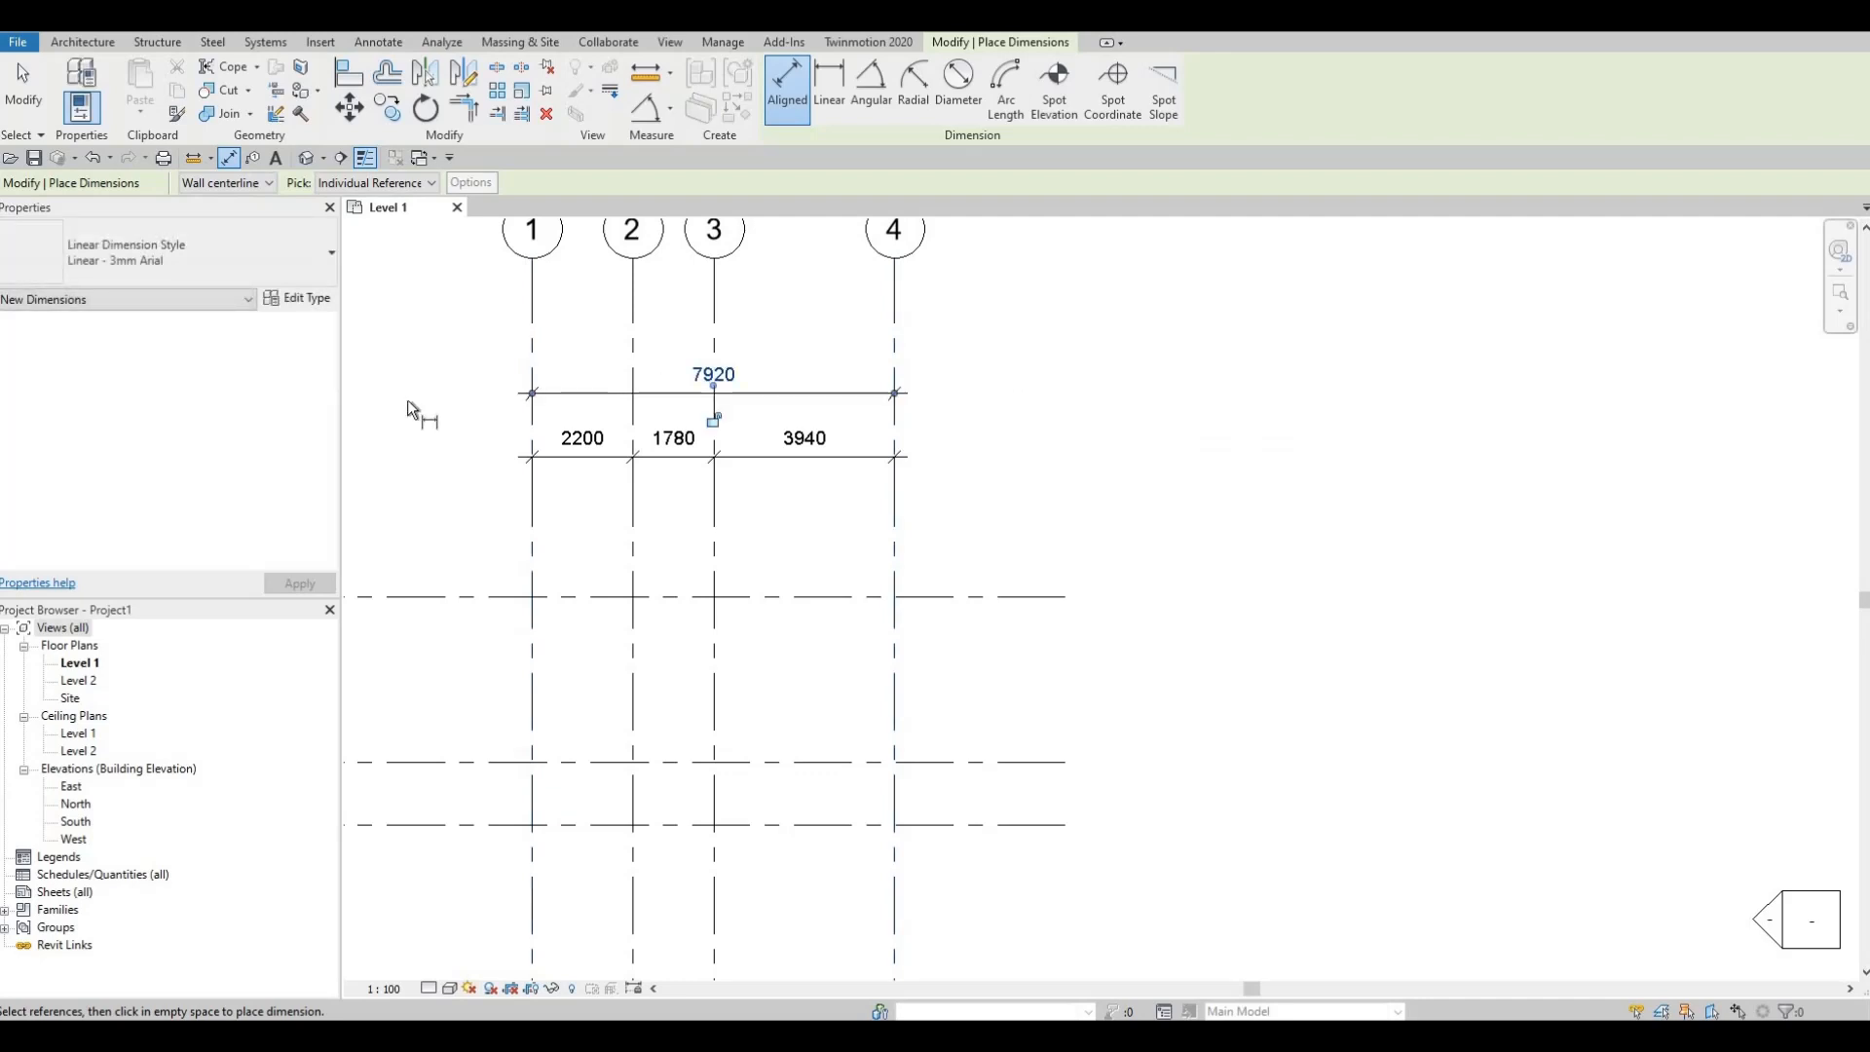
Step: Place a chained dimension through grids A to H beside the grid
{"action": "middle_click_drag", "start_coordinate": [429, 438], "coordinate": [845, 304]}
{"action": "scroll", "coordinate": [768, 442], "scroll_direction": "down", "scroll_amount": 1}
{"action": "left_click", "coordinate": [770, 447]}
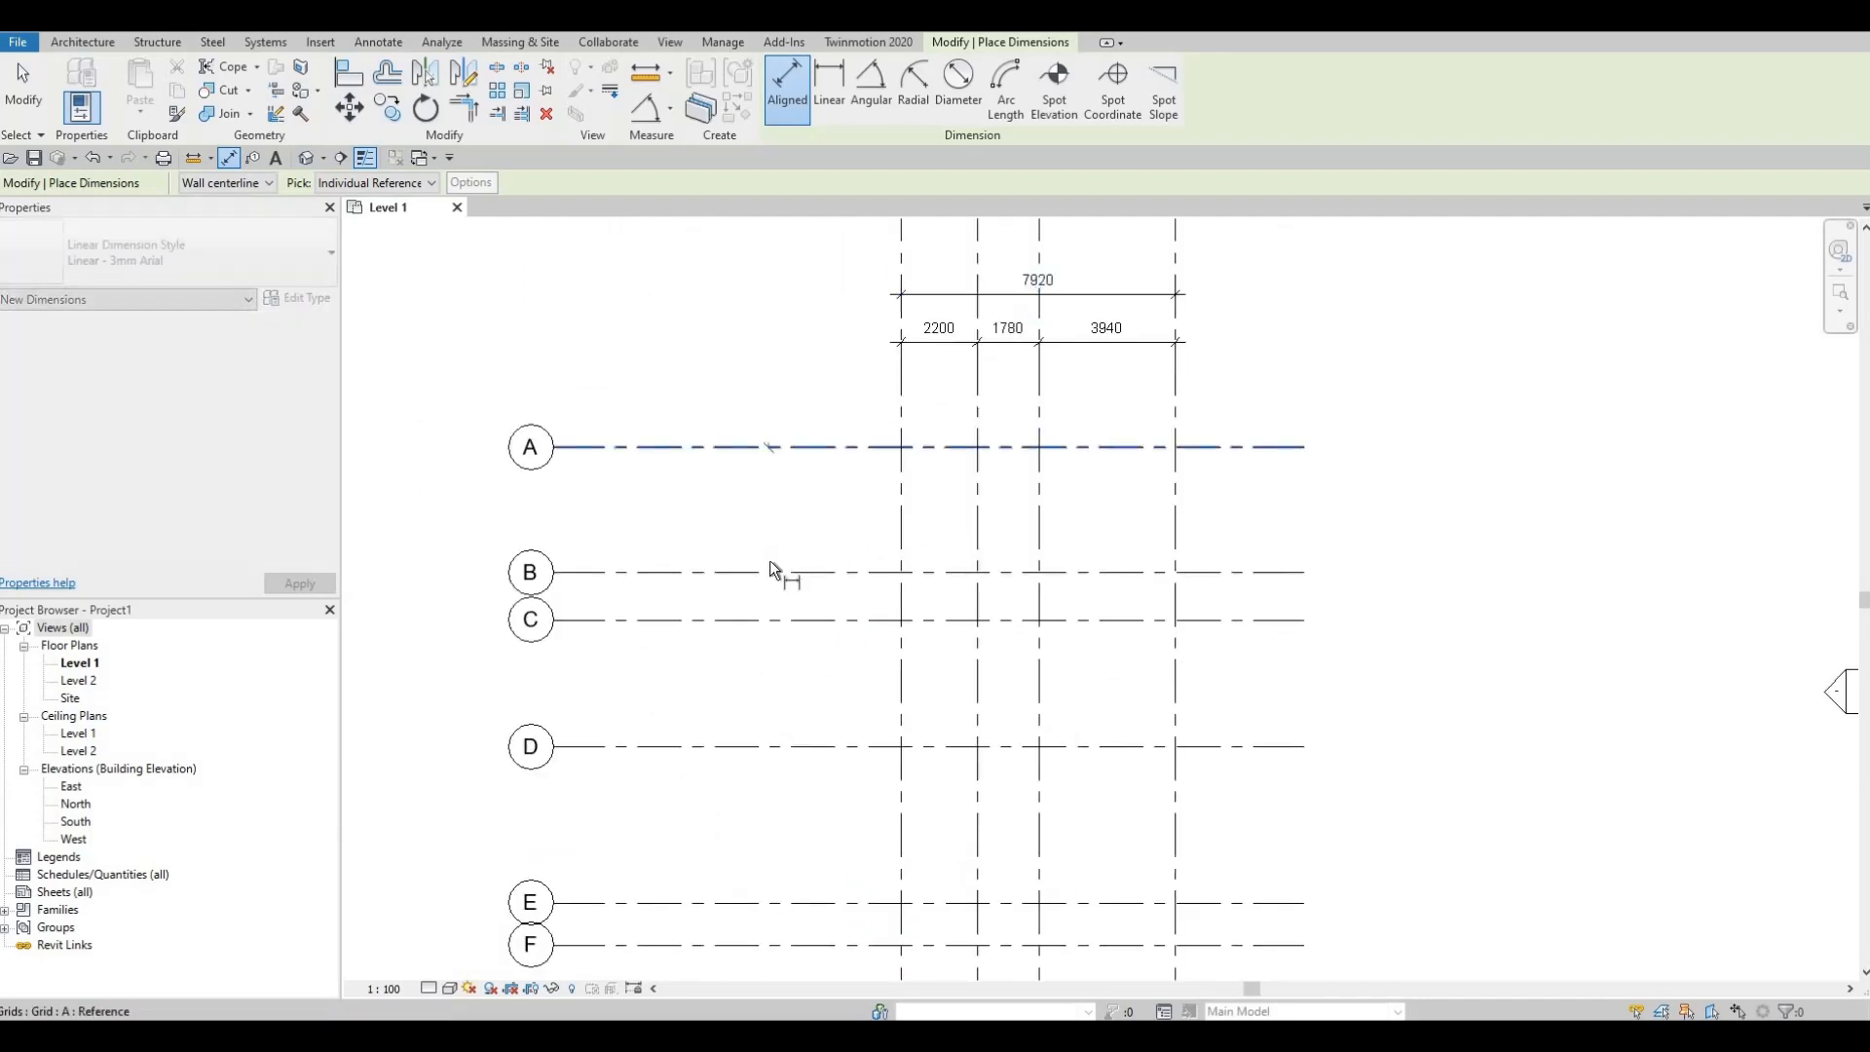
{"action": "left_click", "coordinate": [770, 562]}
{"action": "key", "text": "Escape"}
{"action": "left_click", "coordinate": [785, 448]}
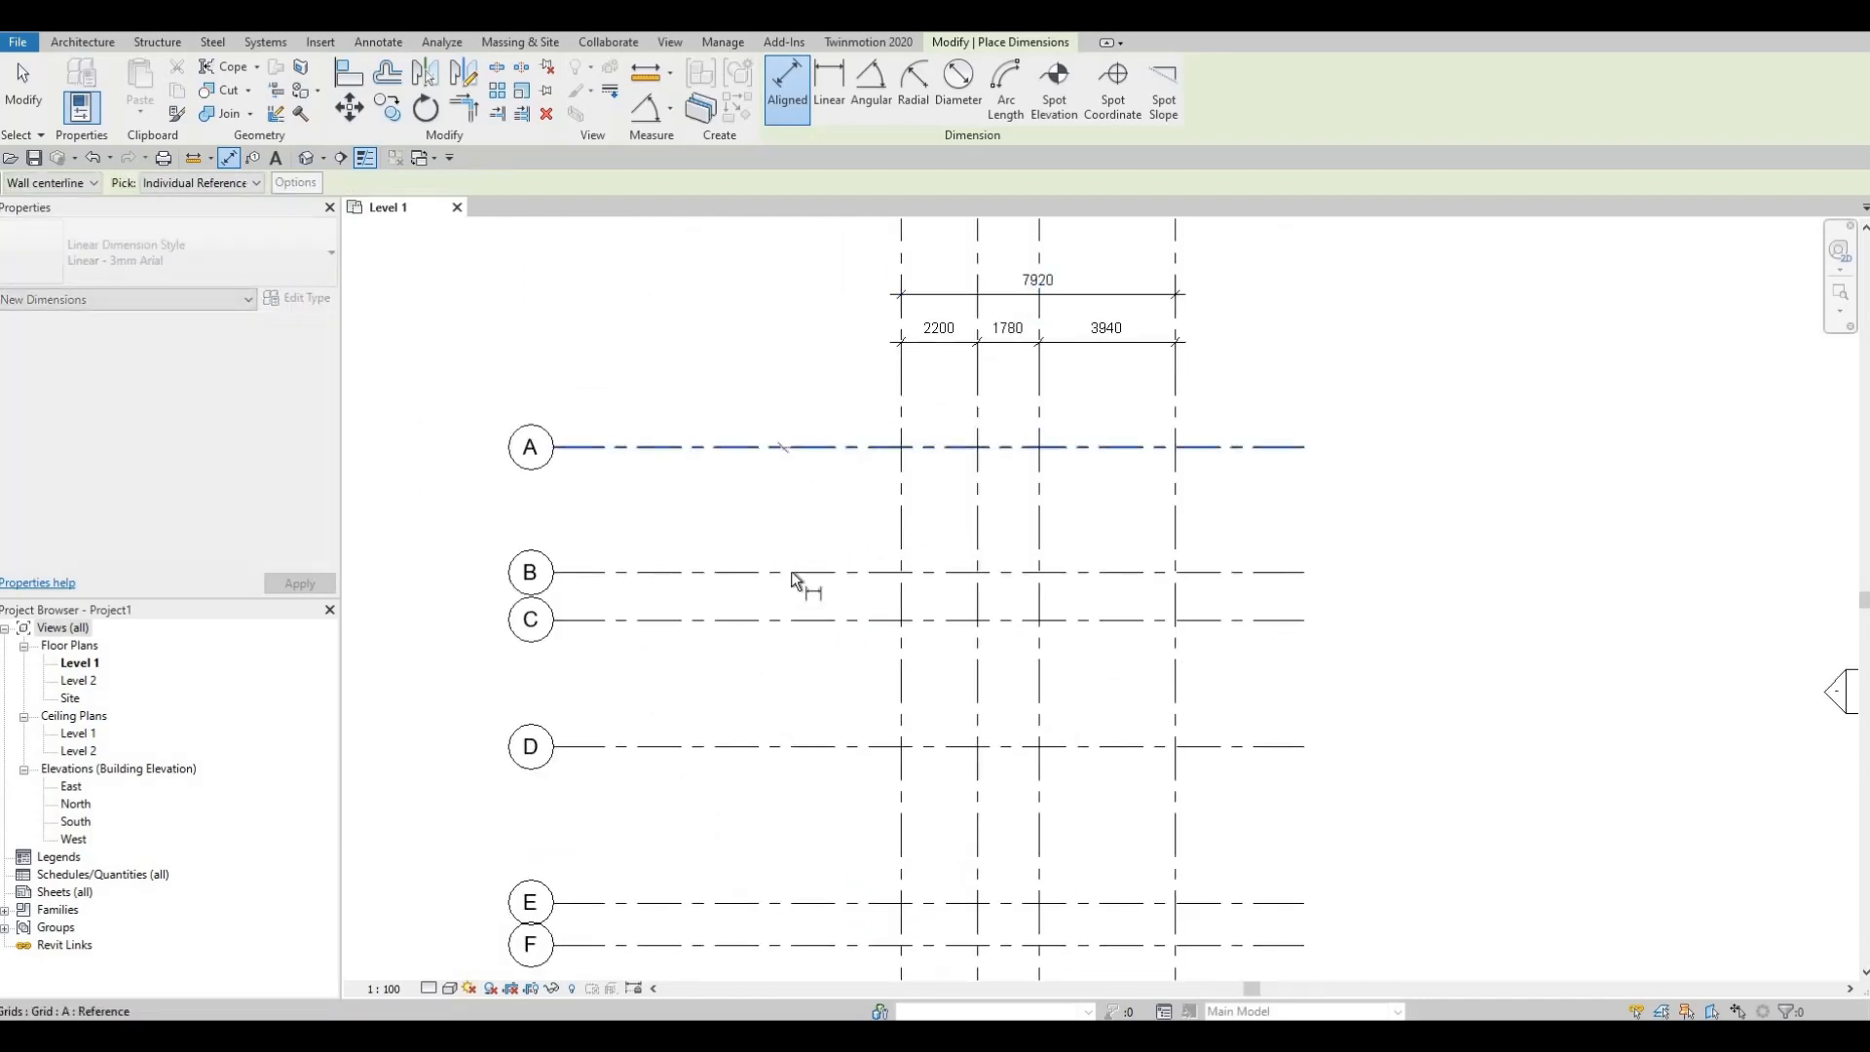
{"action": "left_click", "coordinate": [791, 572]}
{"action": "middle_click_drag", "start_coordinate": [824, 588], "coordinate": [818, 393]}
{"action": "scroll", "coordinate": [792, 422], "scroll_direction": "down", "scroll_amount": 1}
{"action": "left_click", "coordinate": [791, 422]}
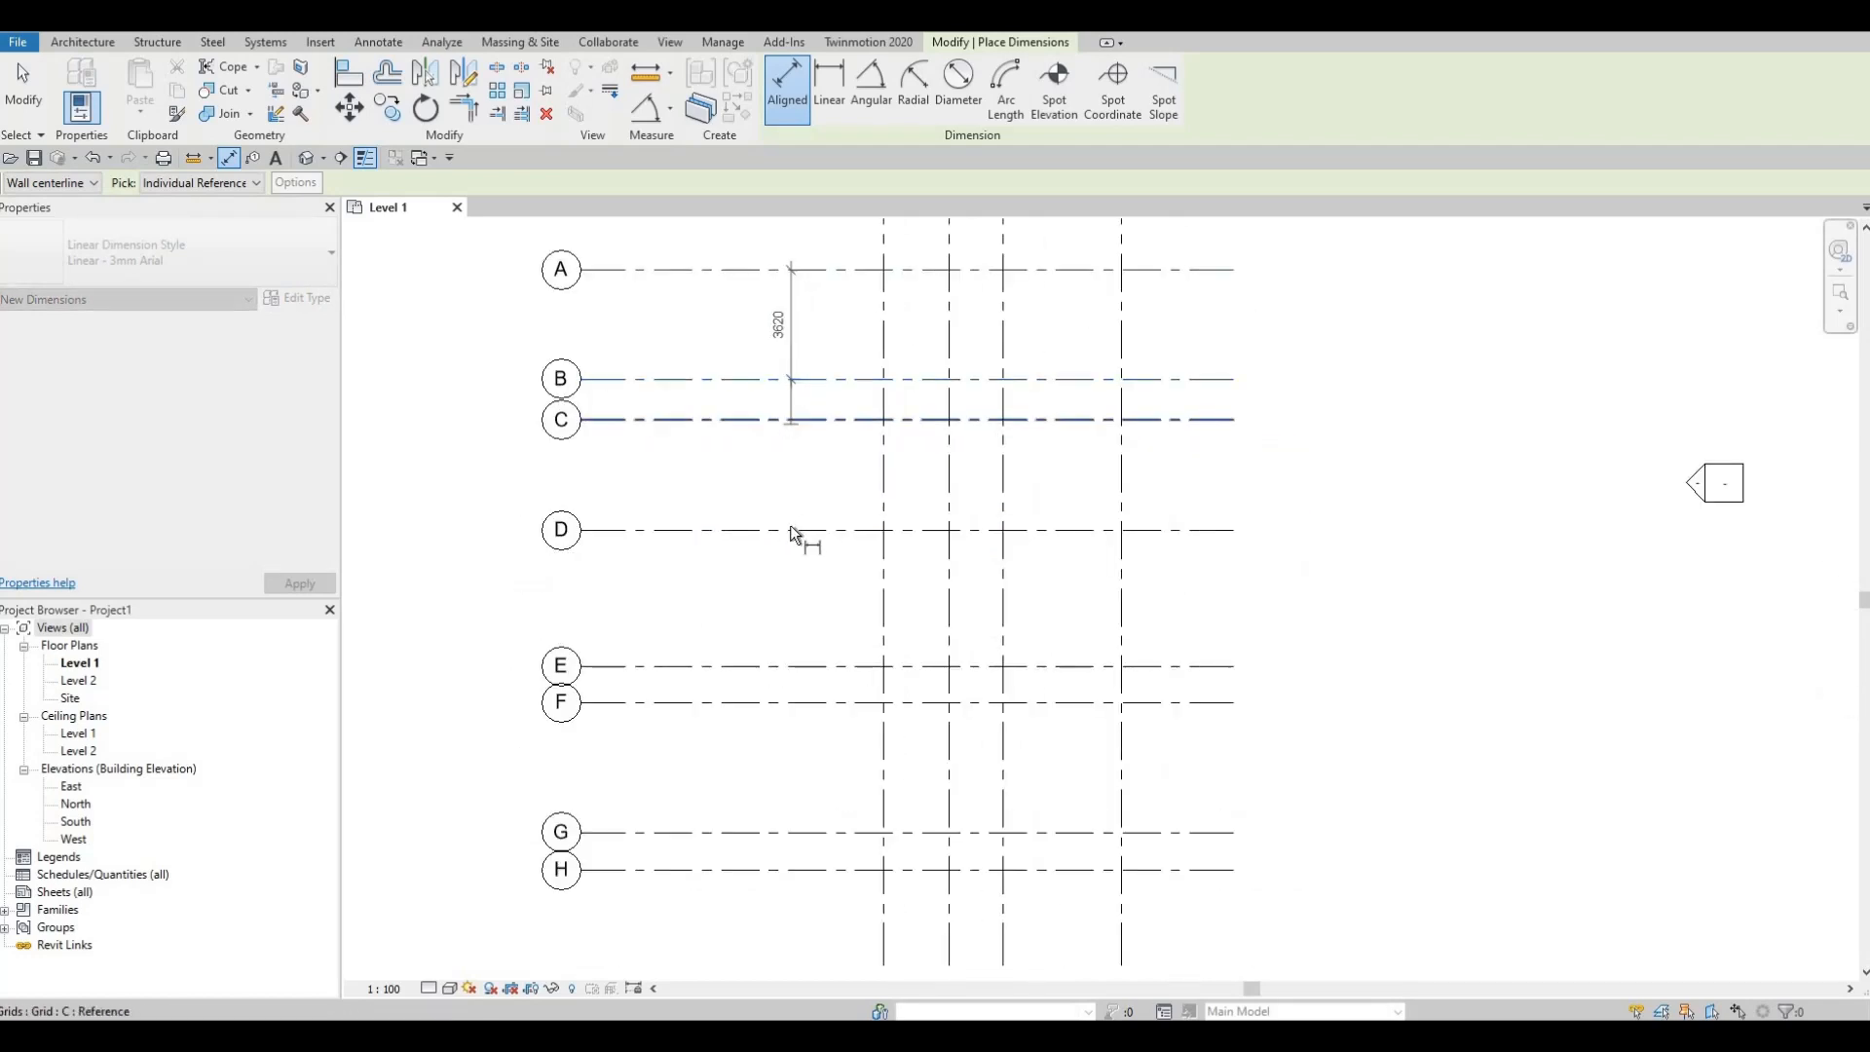
{"action": "left_click", "coordinate": [791, 530]}
{"action": "left_click", "coordinate": [780, 668]}
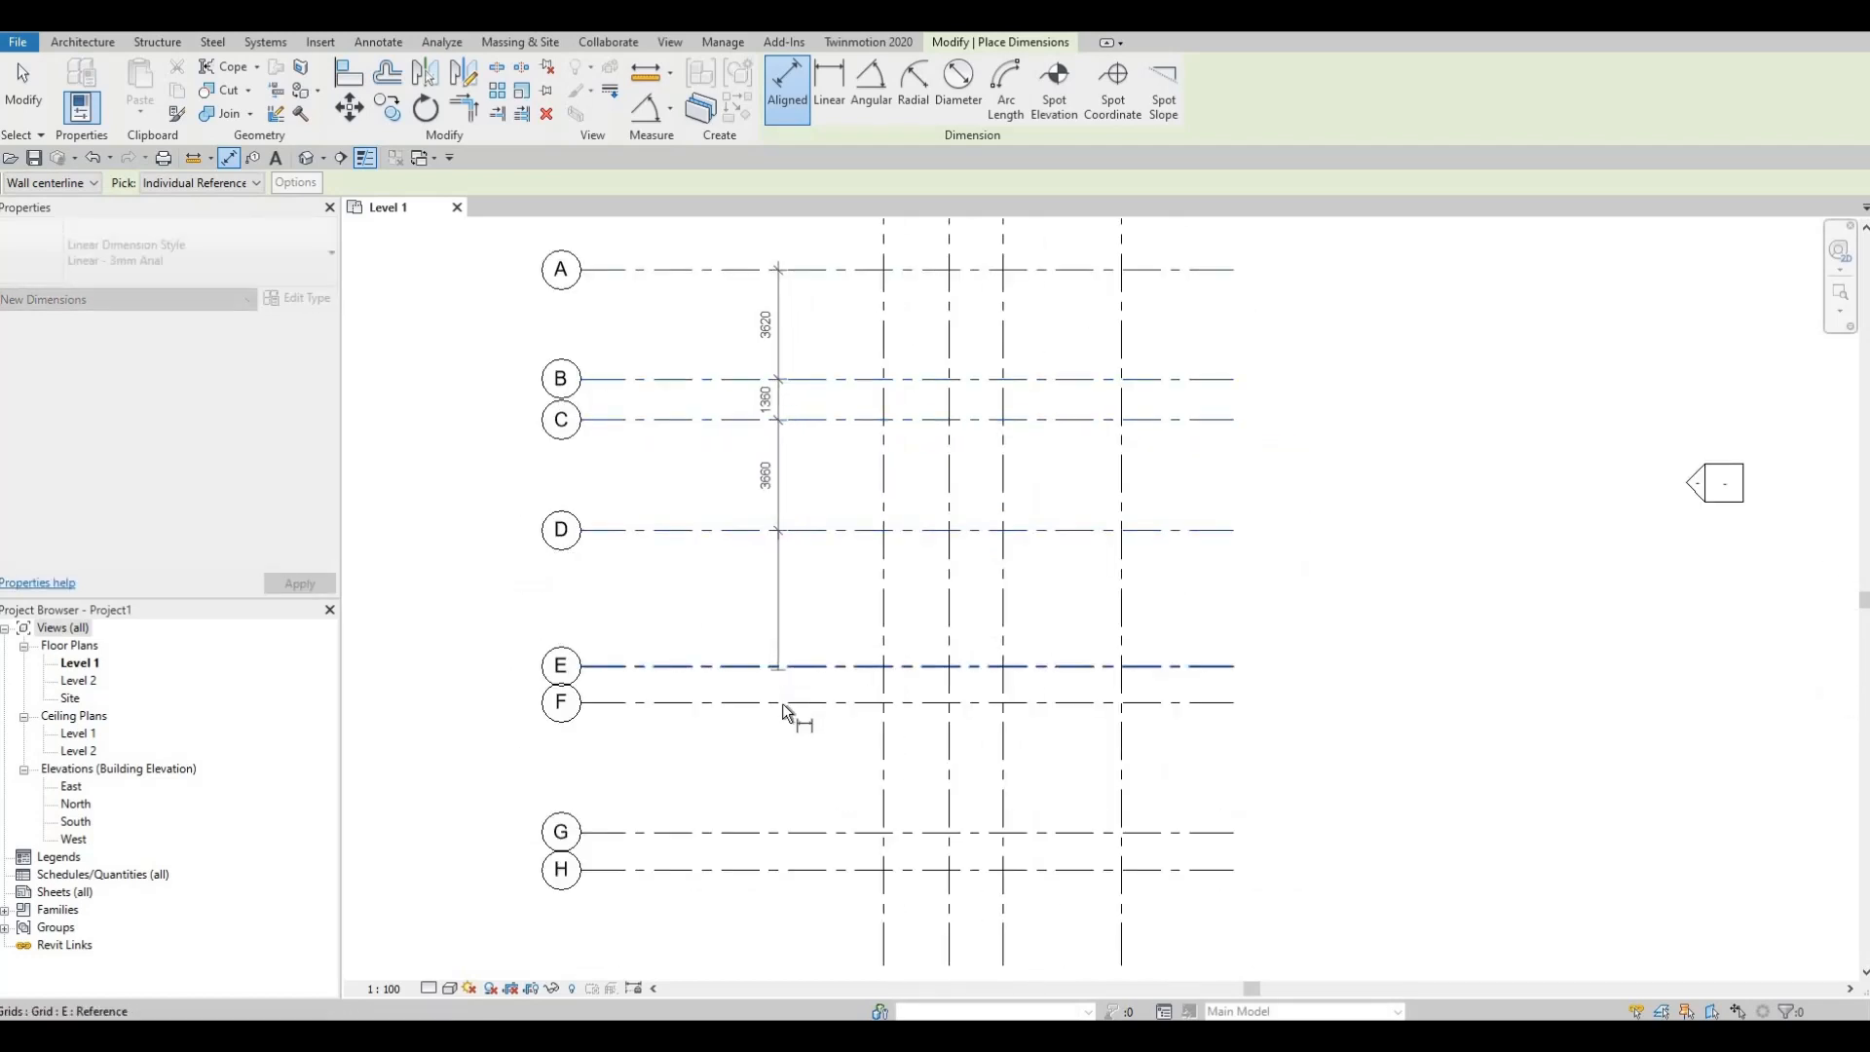
{"action": "left_click", "coordinate": [785, 708]}
{"action": "left_click", "coordinate": [776, 834]}
{"action": "left_click", "coordinate": [778, 868]}
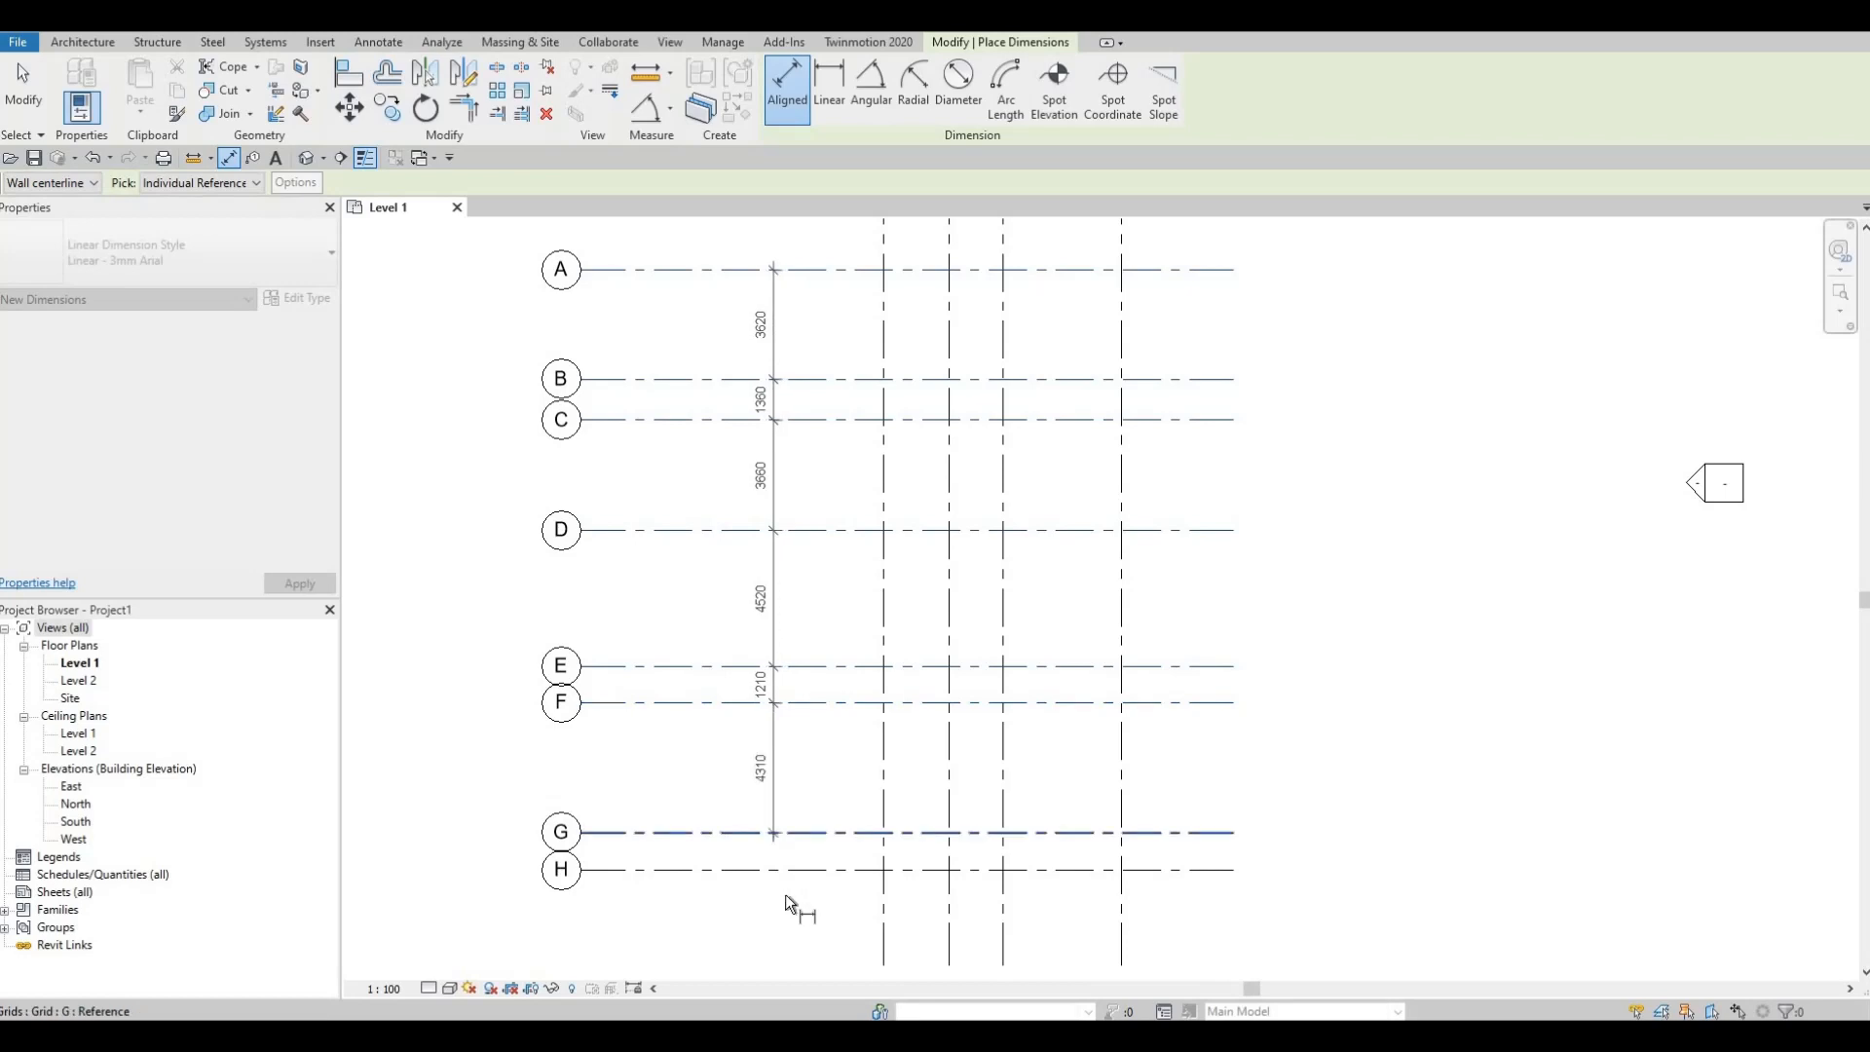
{"action": "middle_click_drag", "start_coordinate": [791, 898], "coordinate": [820, 764]}
{"action": "scroll", "coordinate": [815, 808], "scroll_direction": "down", "scroll_amount": 1}
{"action": "left_click", "coordinate": [815, 809]}
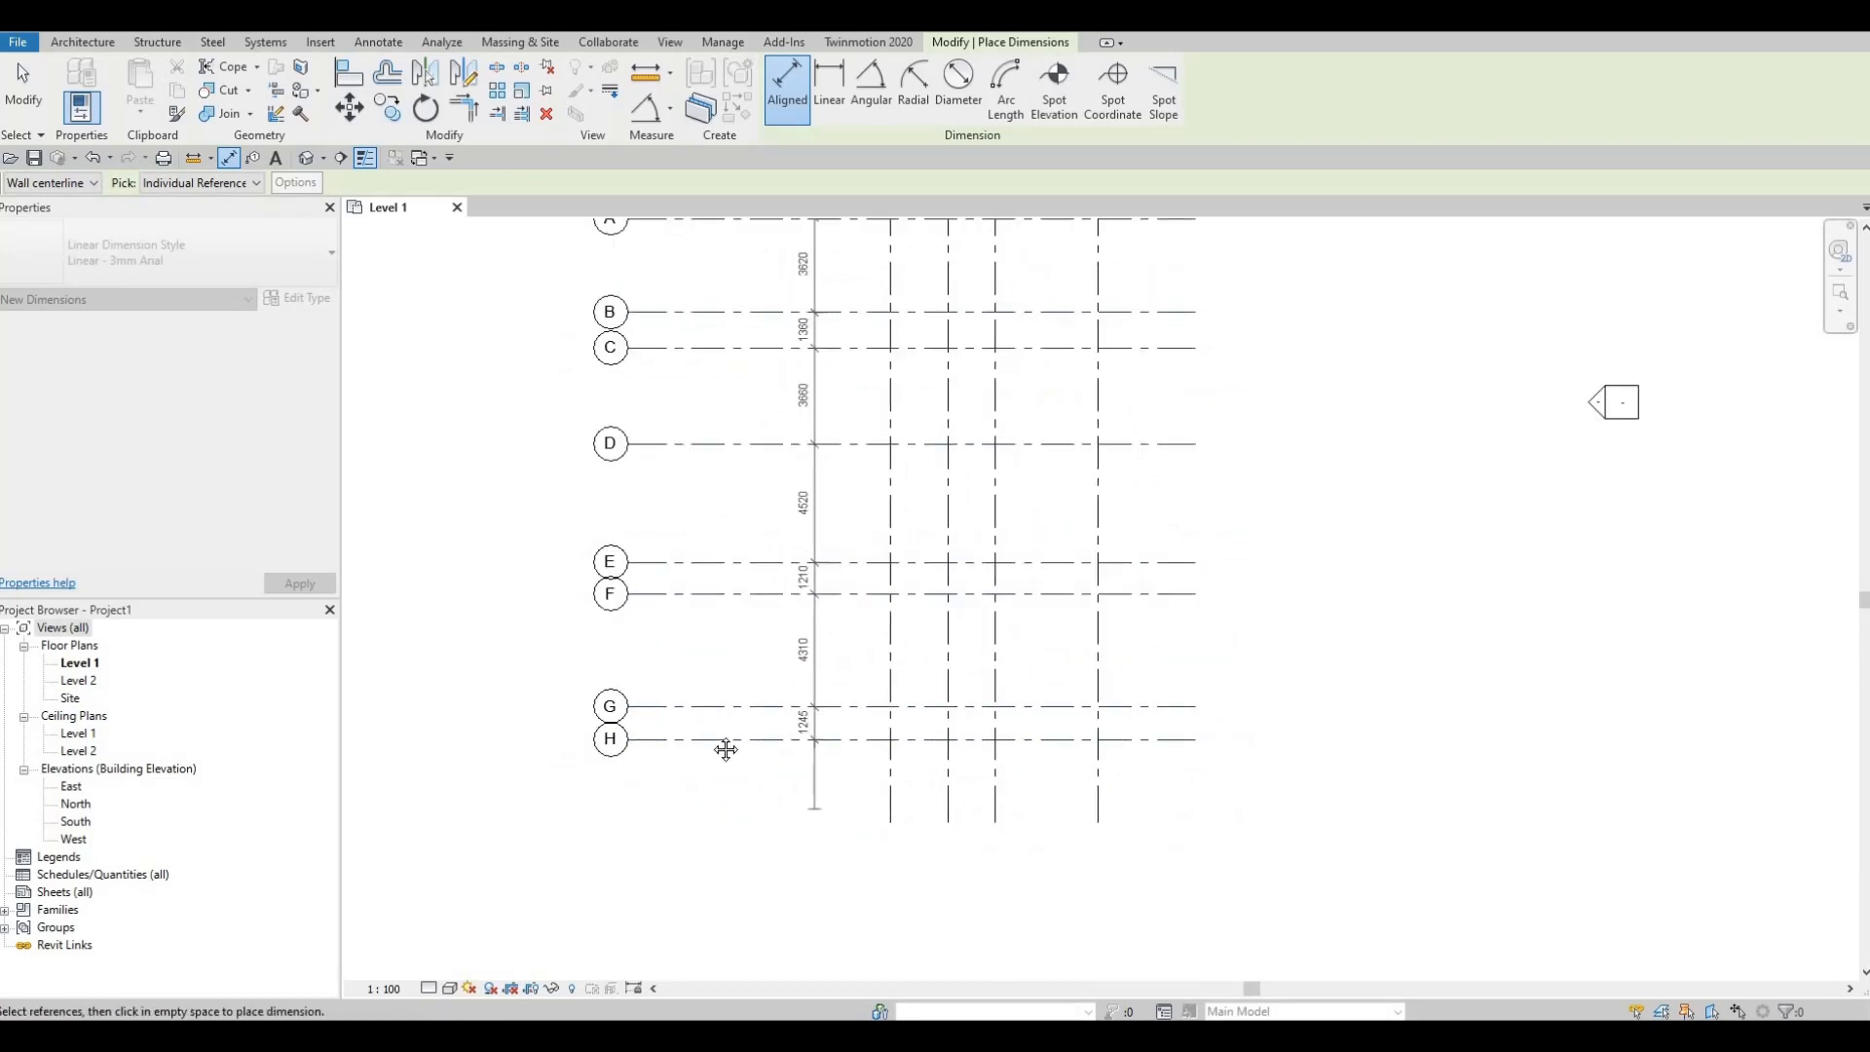
Step: Add the overall 19925 dimension from grid A to grid H
{"action": "middle_click_drag", "start_coordinate": [726, 288], "coordinate": [715, 418]}
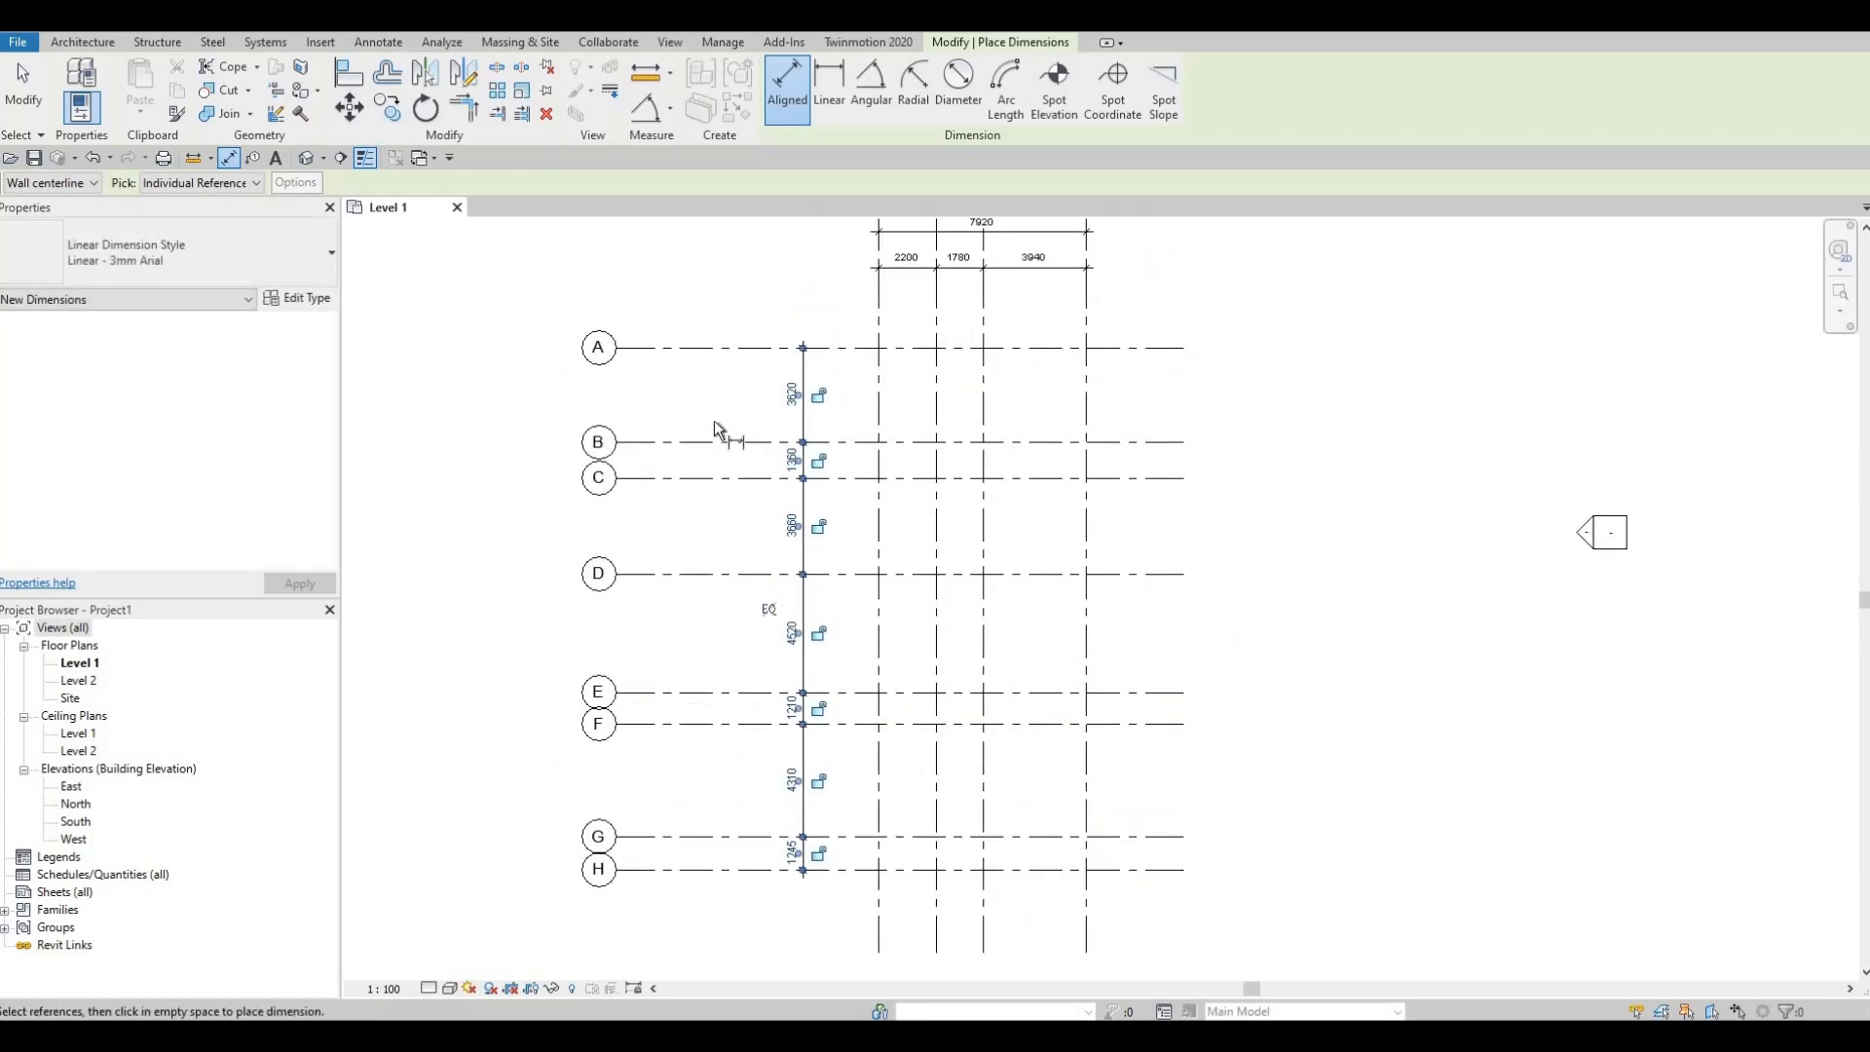
{"action": "left_click", "coordinate": [744, 350]}
{"action": "left_click", "coordinate": [739, 869]}
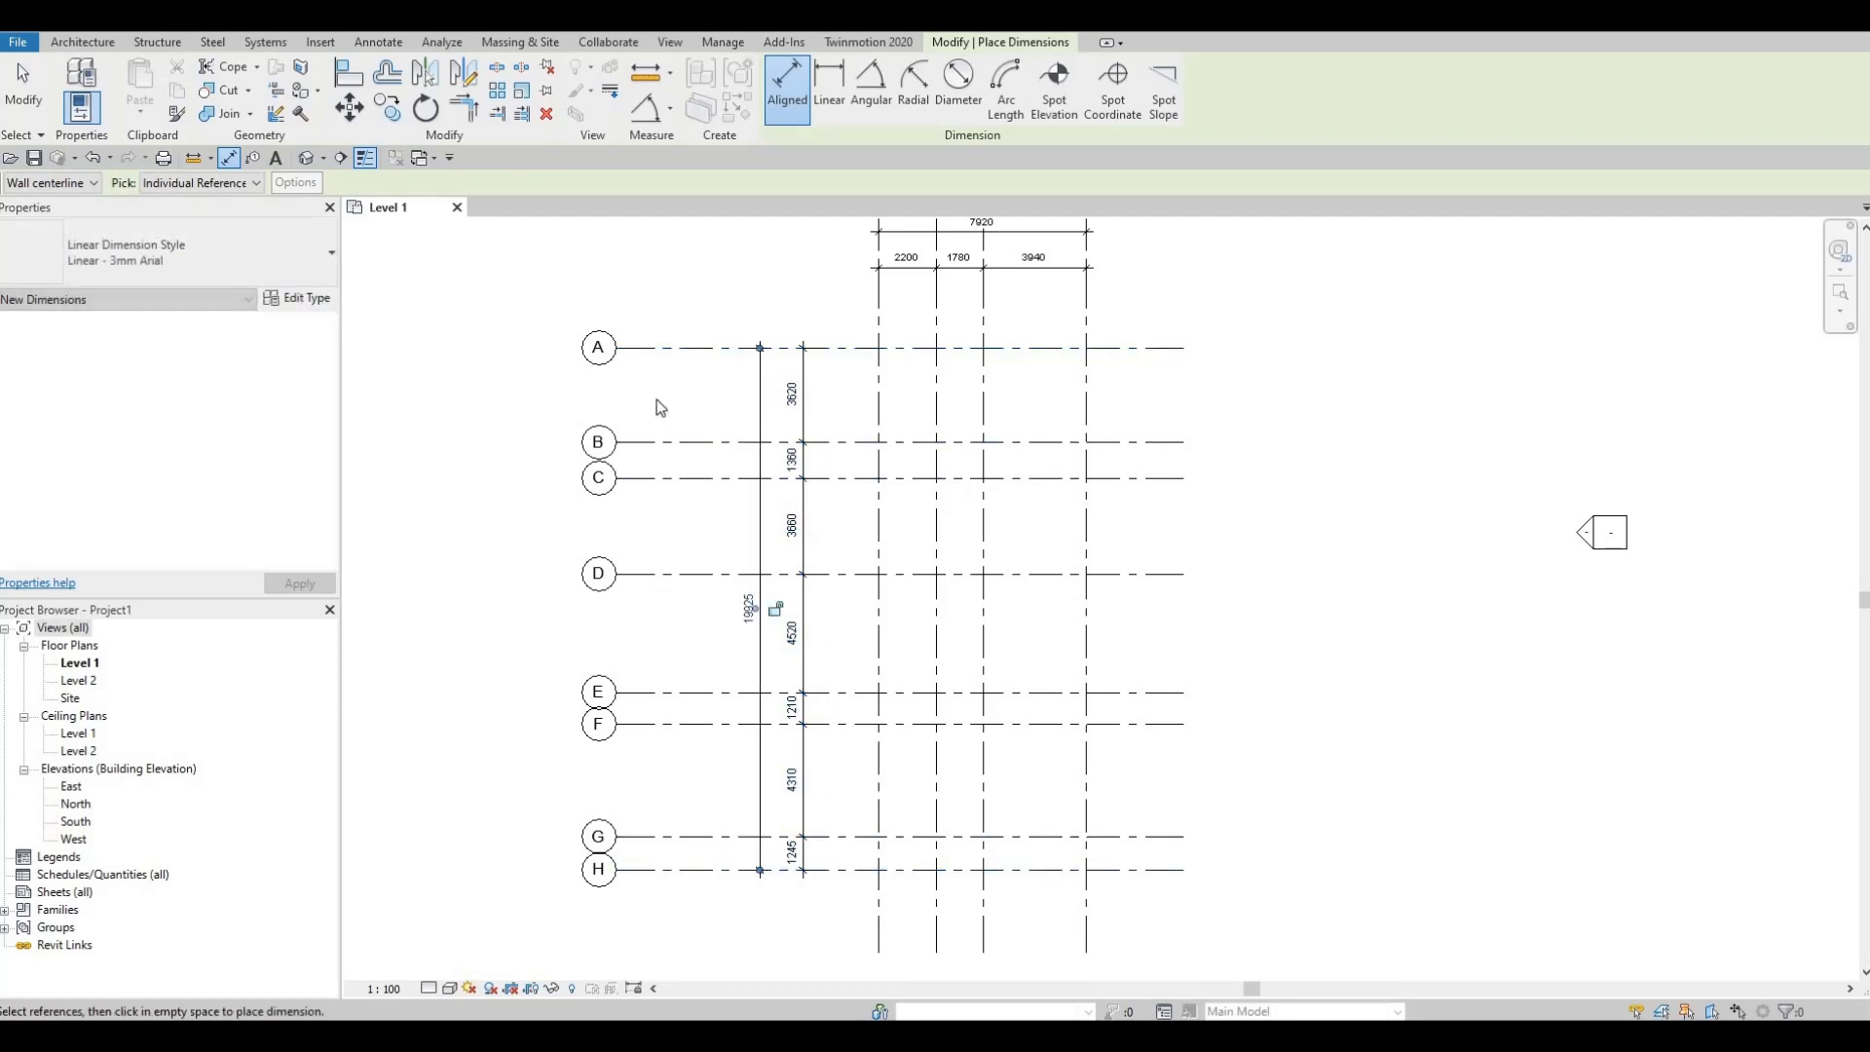
{"action": "key", "text": "Escape"}
{"action": "key", "text": "Escape"}
Step: Shift the grid layout right and move the dimensions into a neat position
{"action": "left_click", "coordinate": [623, 348]}
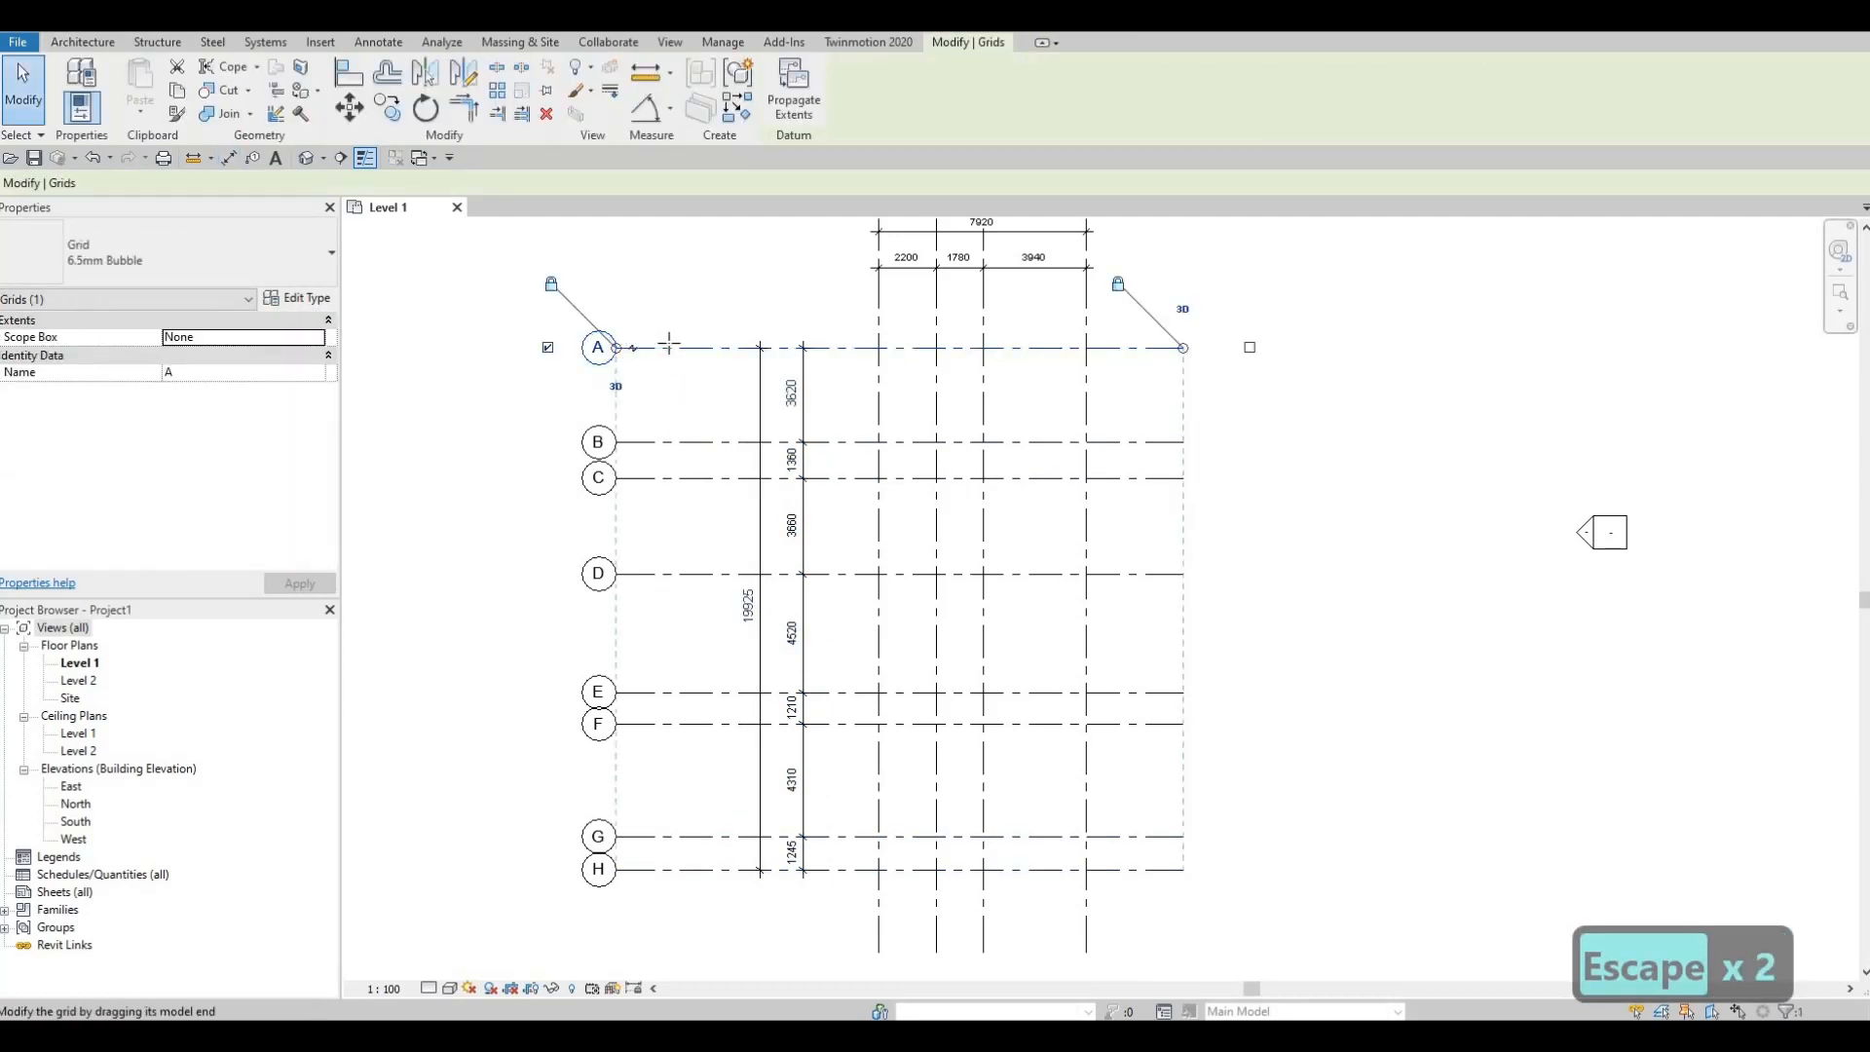
{"action": "left_click_drag", "start_coordinate": [622, 351], "coordinate": [673, 378]}
{"action": "key", "text": "Escape"}
{"action": "left_click", "coordinate": [828, 380]}
{"action": "key", "text": "Escape"}
{"action": "key", "text": "Escape"}
{"action": "left_click_drag", "start_coordinate": [873, 359], "coordinate": [809, 363]}
{"action": "key", "text": "Escape"}
{"action": "middle_click_drag", "start_coordinate": [769, 475], "coordinate": [564, 442]}
{"action": "scroll", "coordinate": [776, 530], "scroll_direction": "down", "scroll_amount": 1}
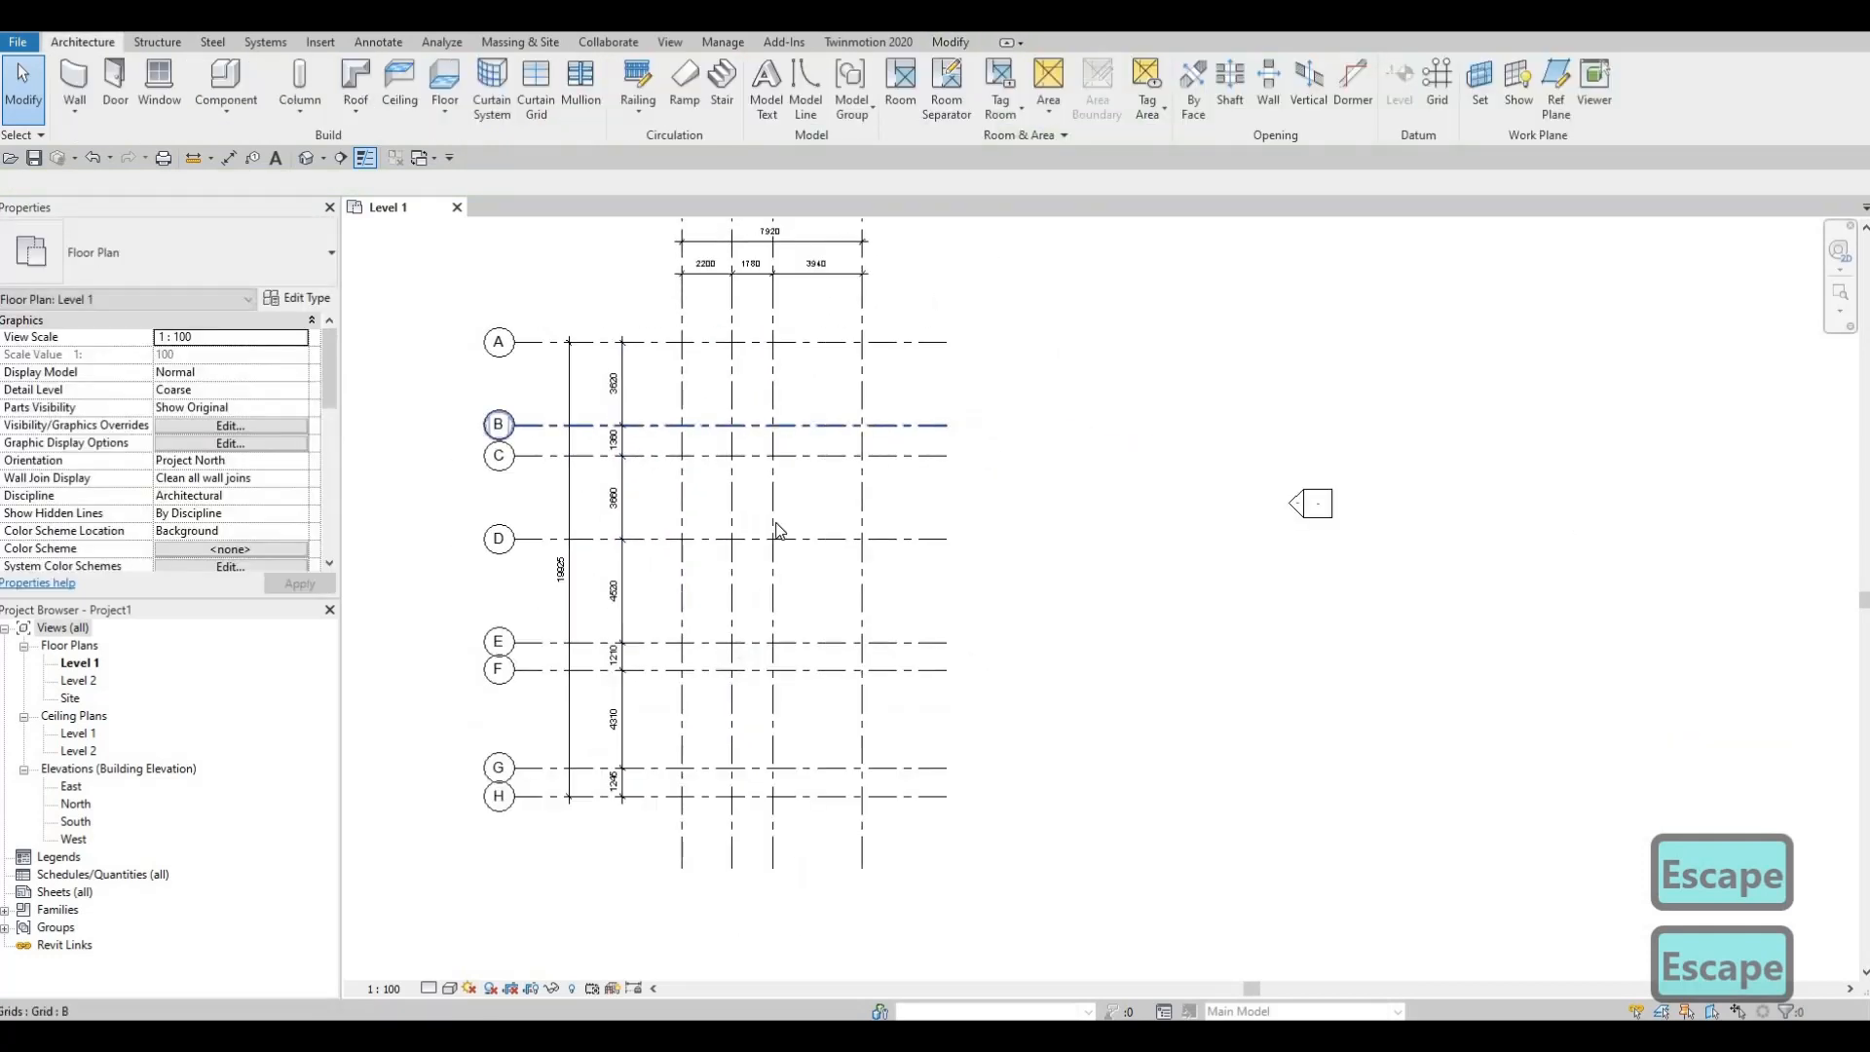
{"action": "middle_click_drag", "start_coordinate": [785, 380], "coordinate": [814, 463]}
{"action": "scroll", "coordinate": [814, 476], "scroll_direction": "down", "scroll_amount": 2}
{"action": "middle_click_drag", "start_coordinate": [772, 549], "coordinate": [793, 482]}
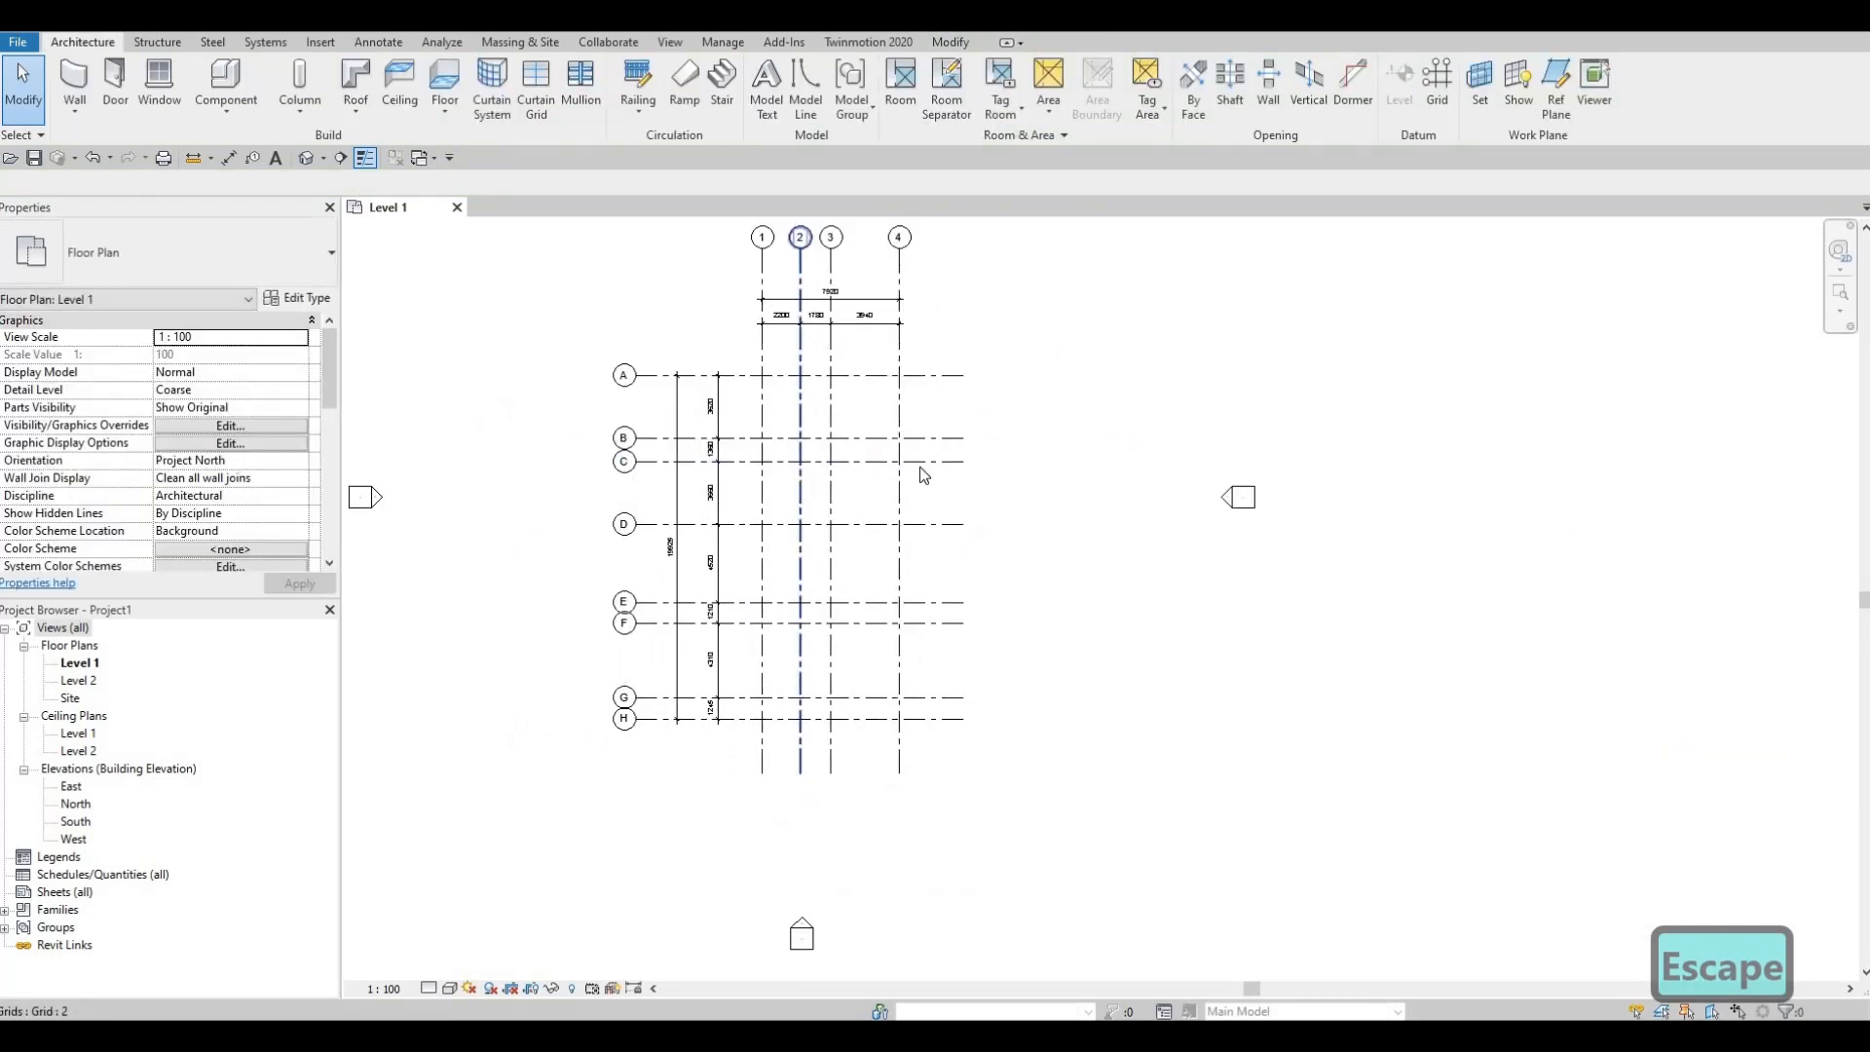
{"action": "scroll", "coordinate": [826, 506], "scroll_direction": "up", "scroll_amount": 2}
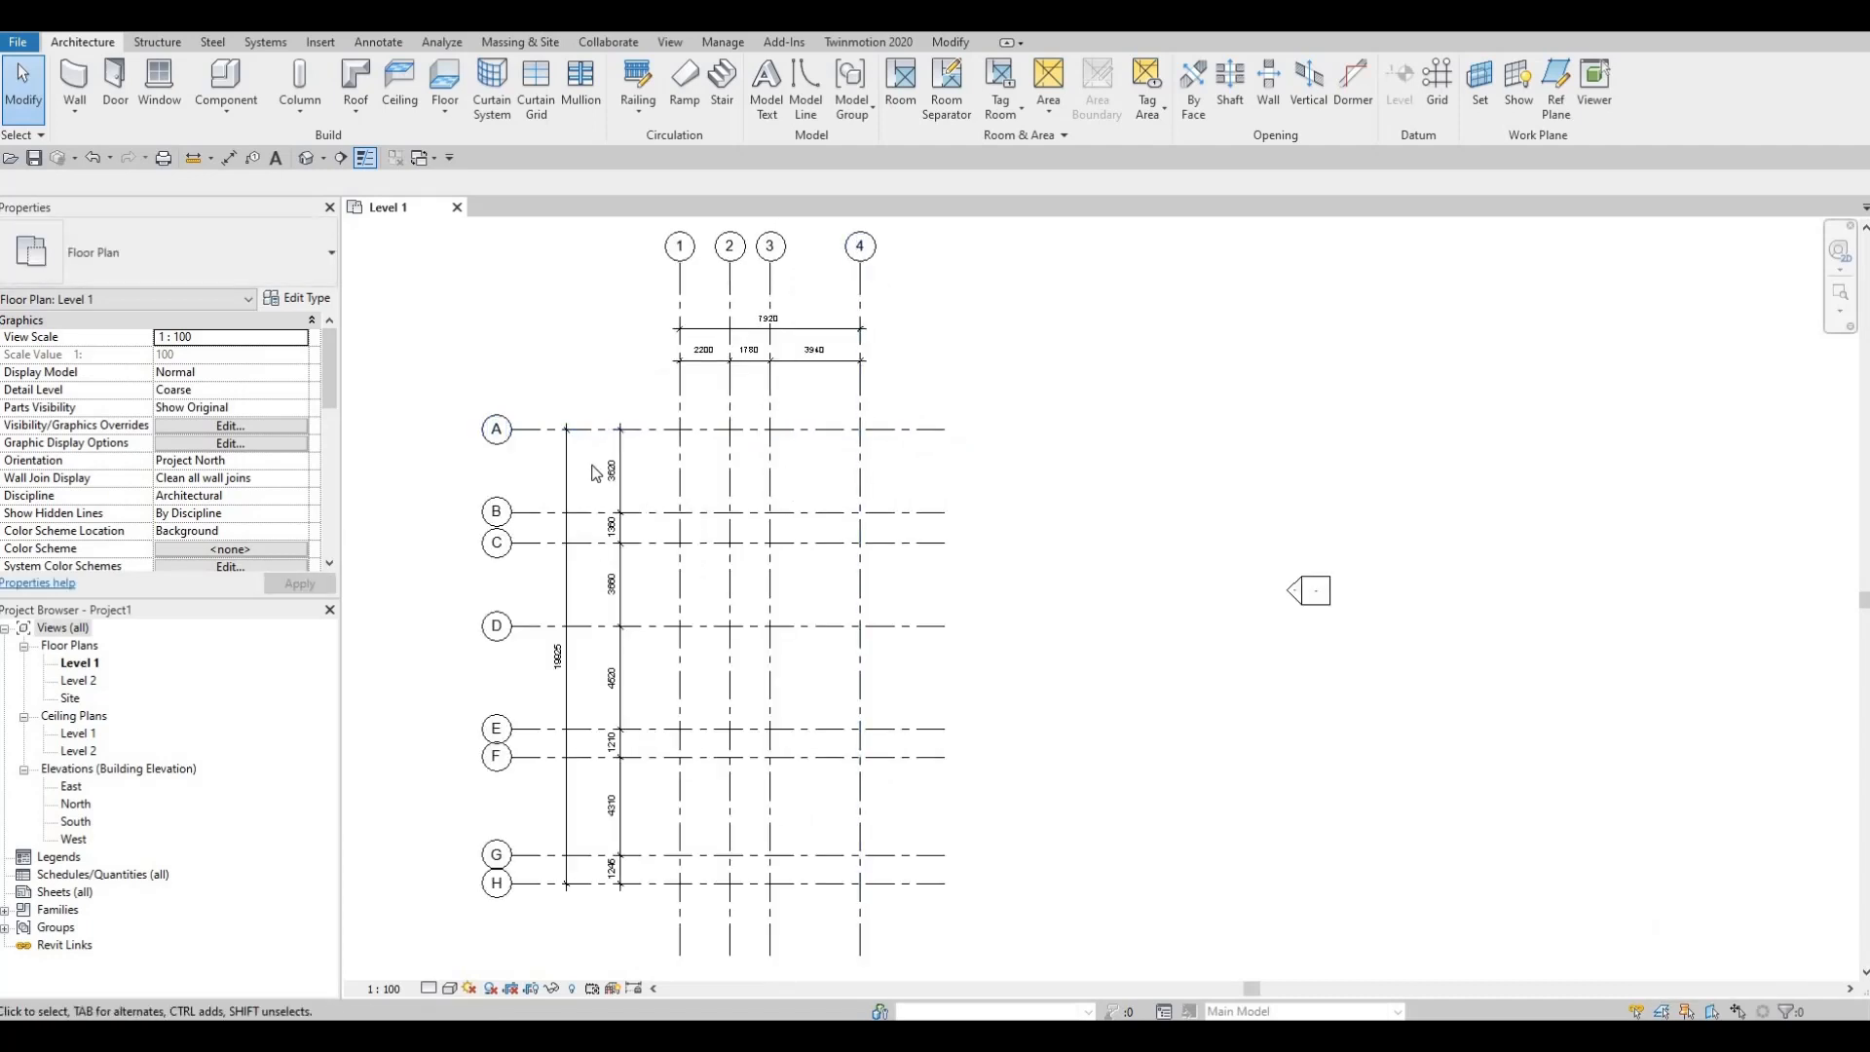
Step: Turn on the right-end bubbles for grids A through H
{"action": "left_click", "coordinate": [908, 436]}
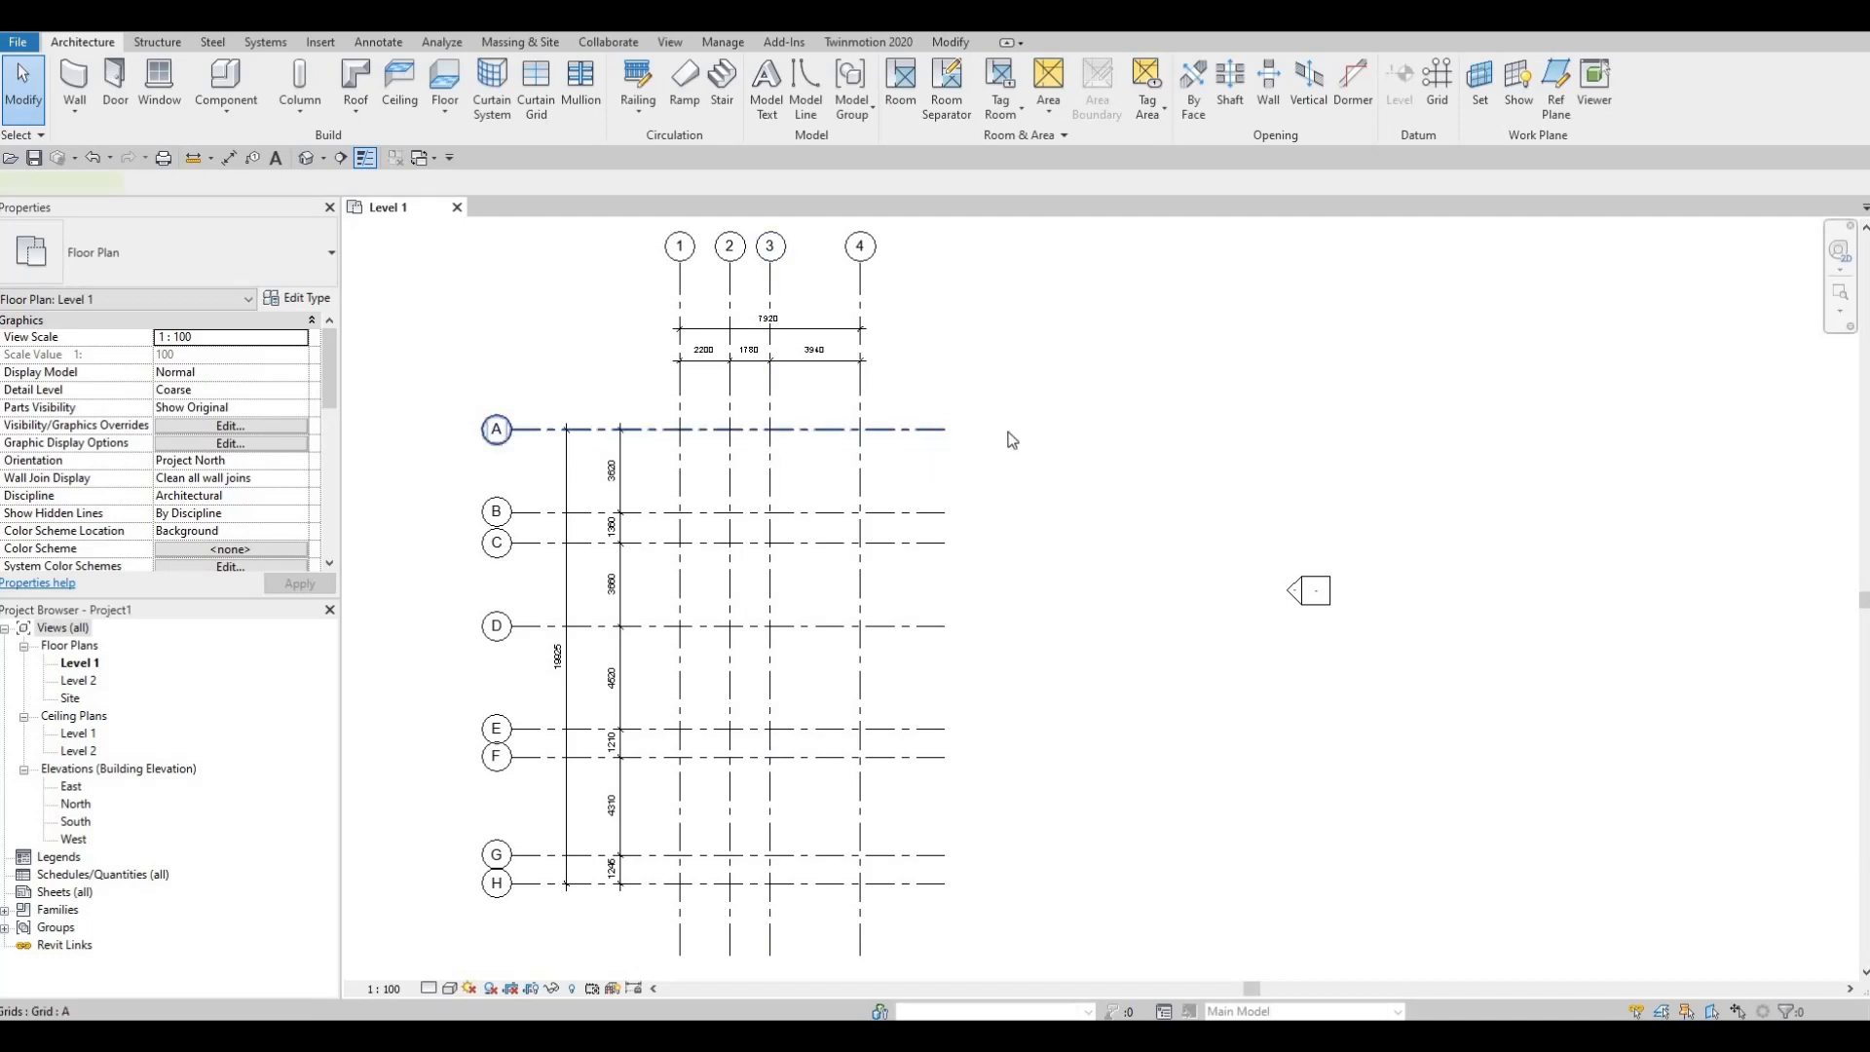
{"action": "left_click", "coordinate": [1006, 431]}
{"action": "left_click", "coordinate": [914, 513]}
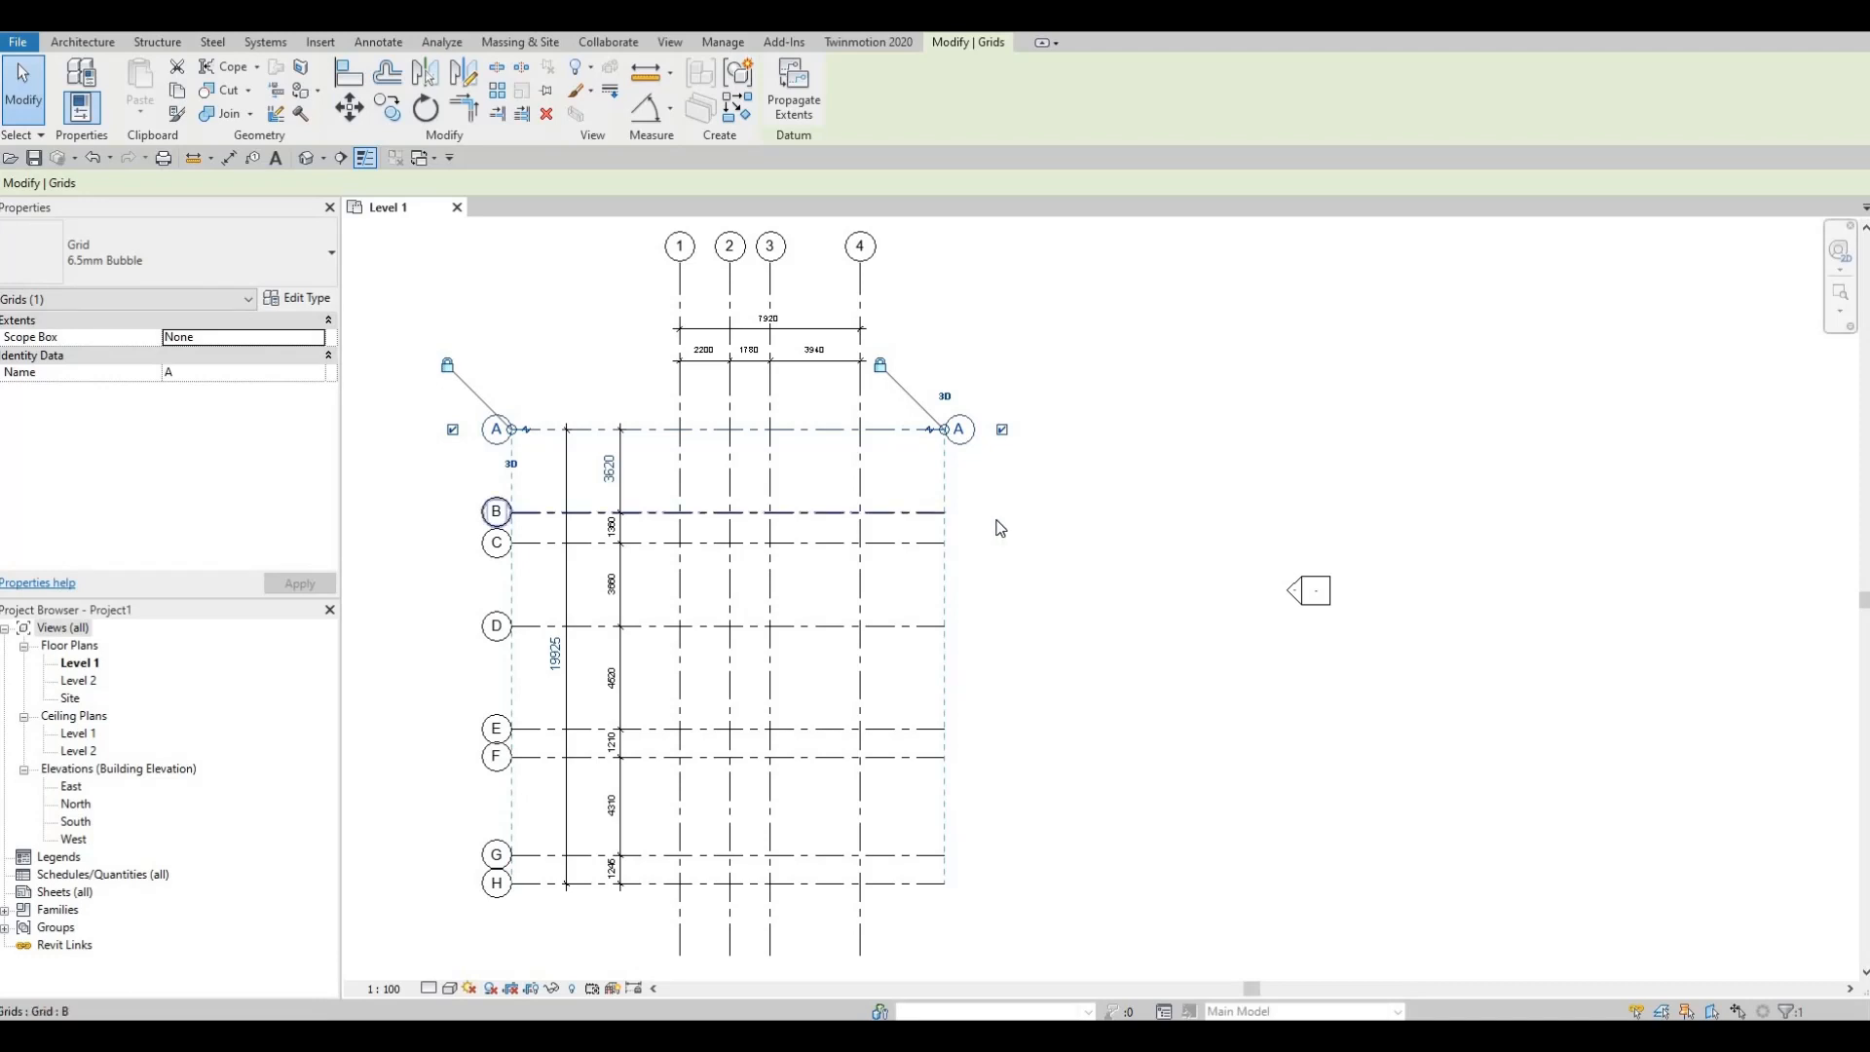
{"action": "left_click", "coordinate": [1002, 512]}
{"action": "left_click", "coordinate": [908, 544]}
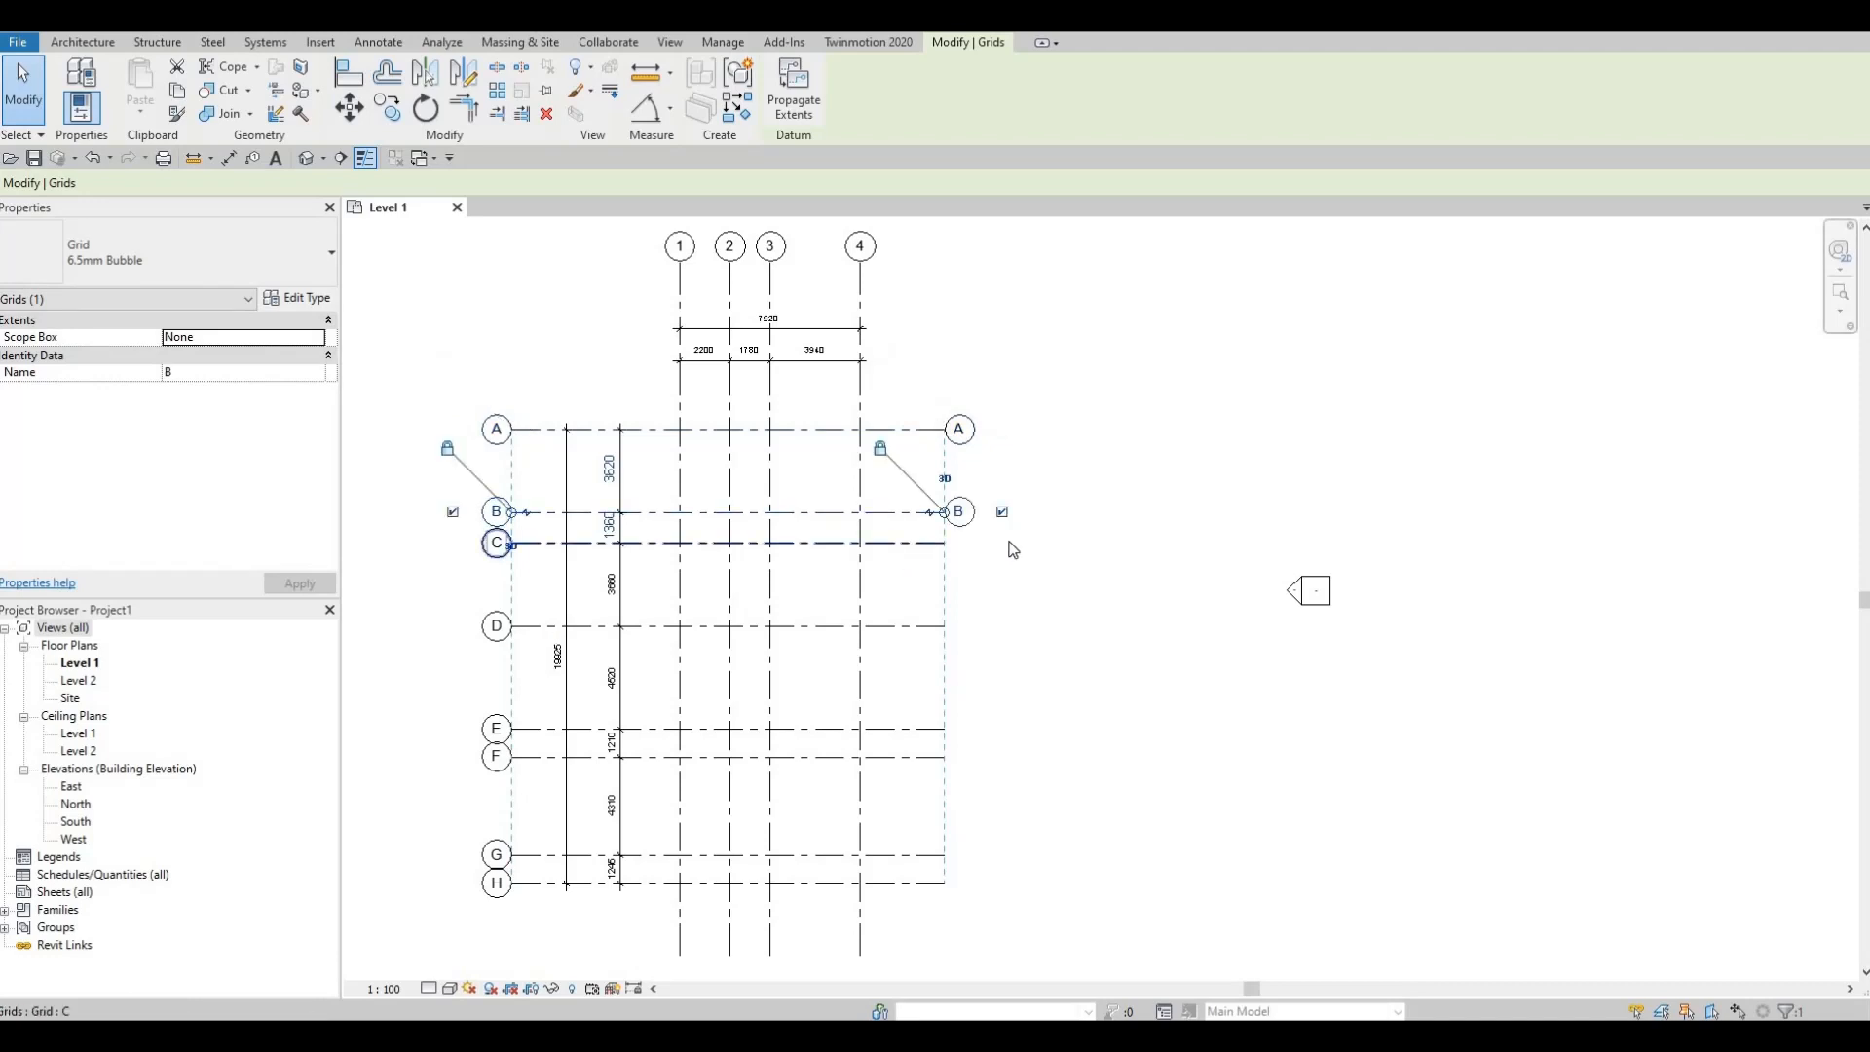
{"action": "left_click", "coordinate": [1002, 544]}
{"action": "left_click", "coordinate": [910, 628]}
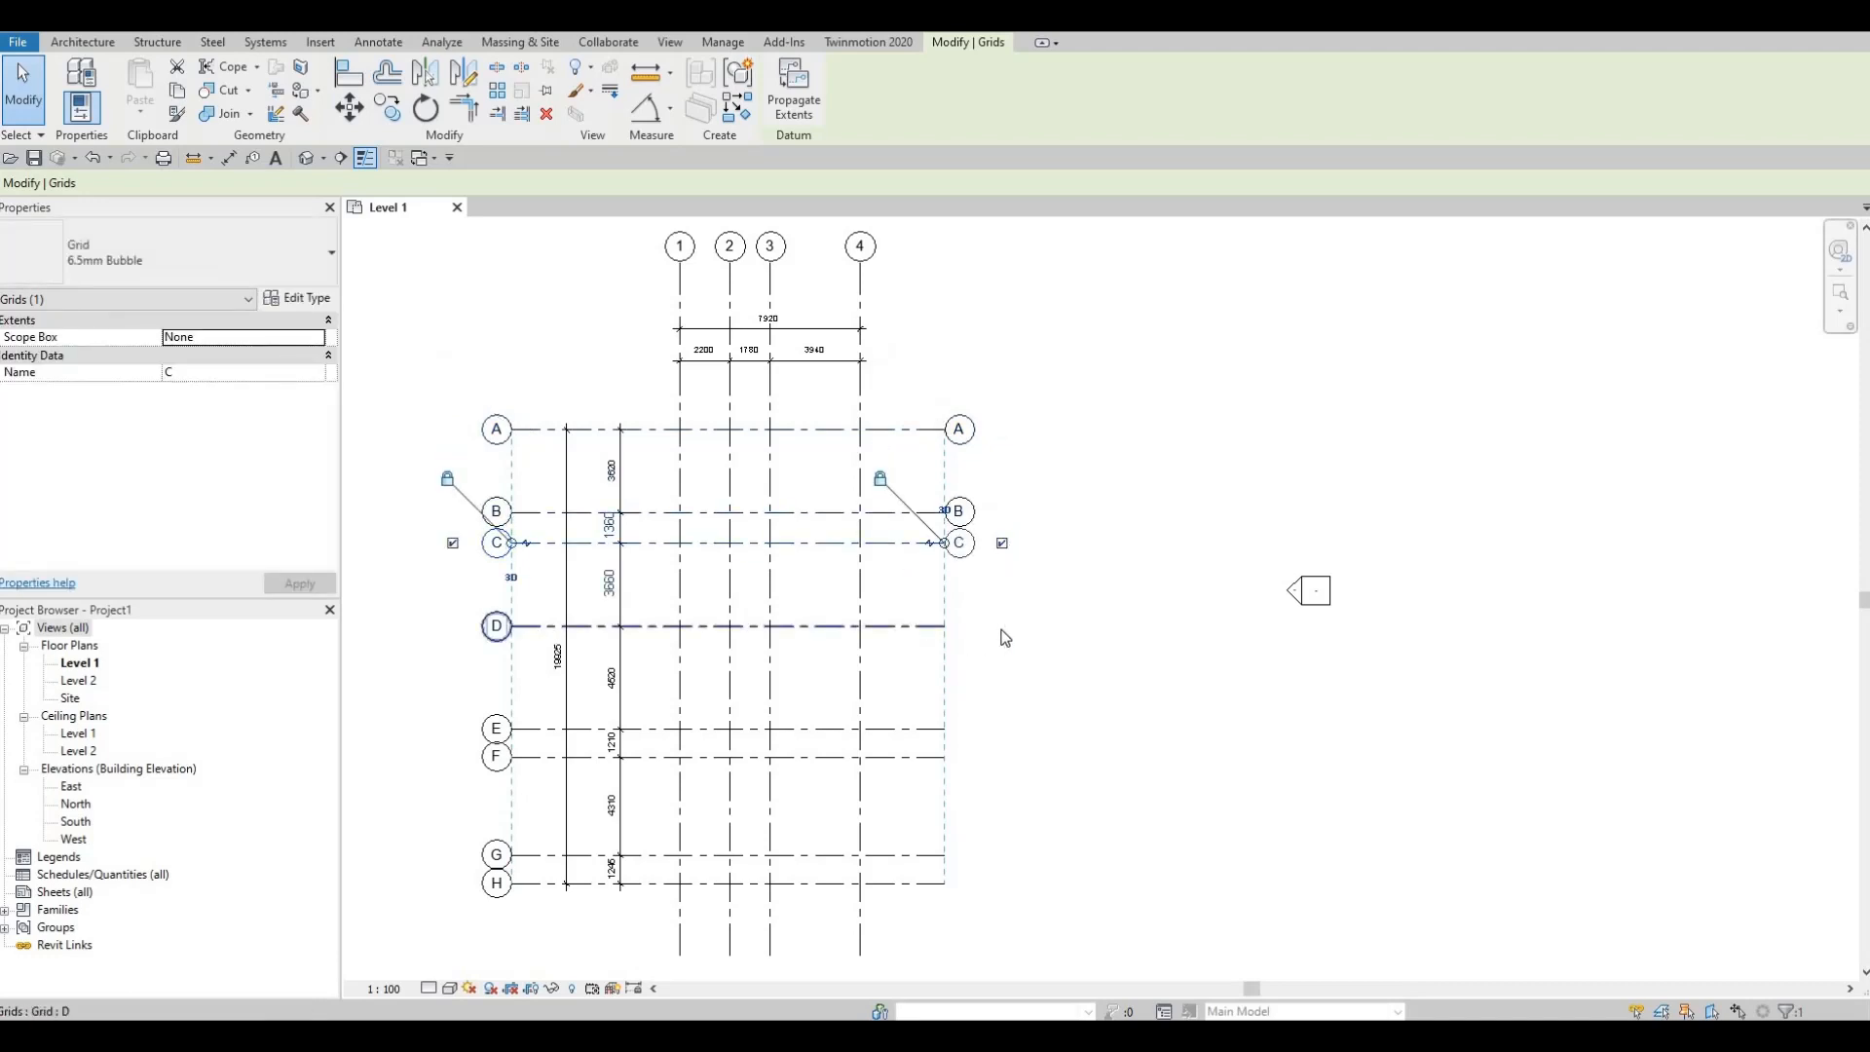
{"action": "left_click", "coordinate": [1003, 626]}
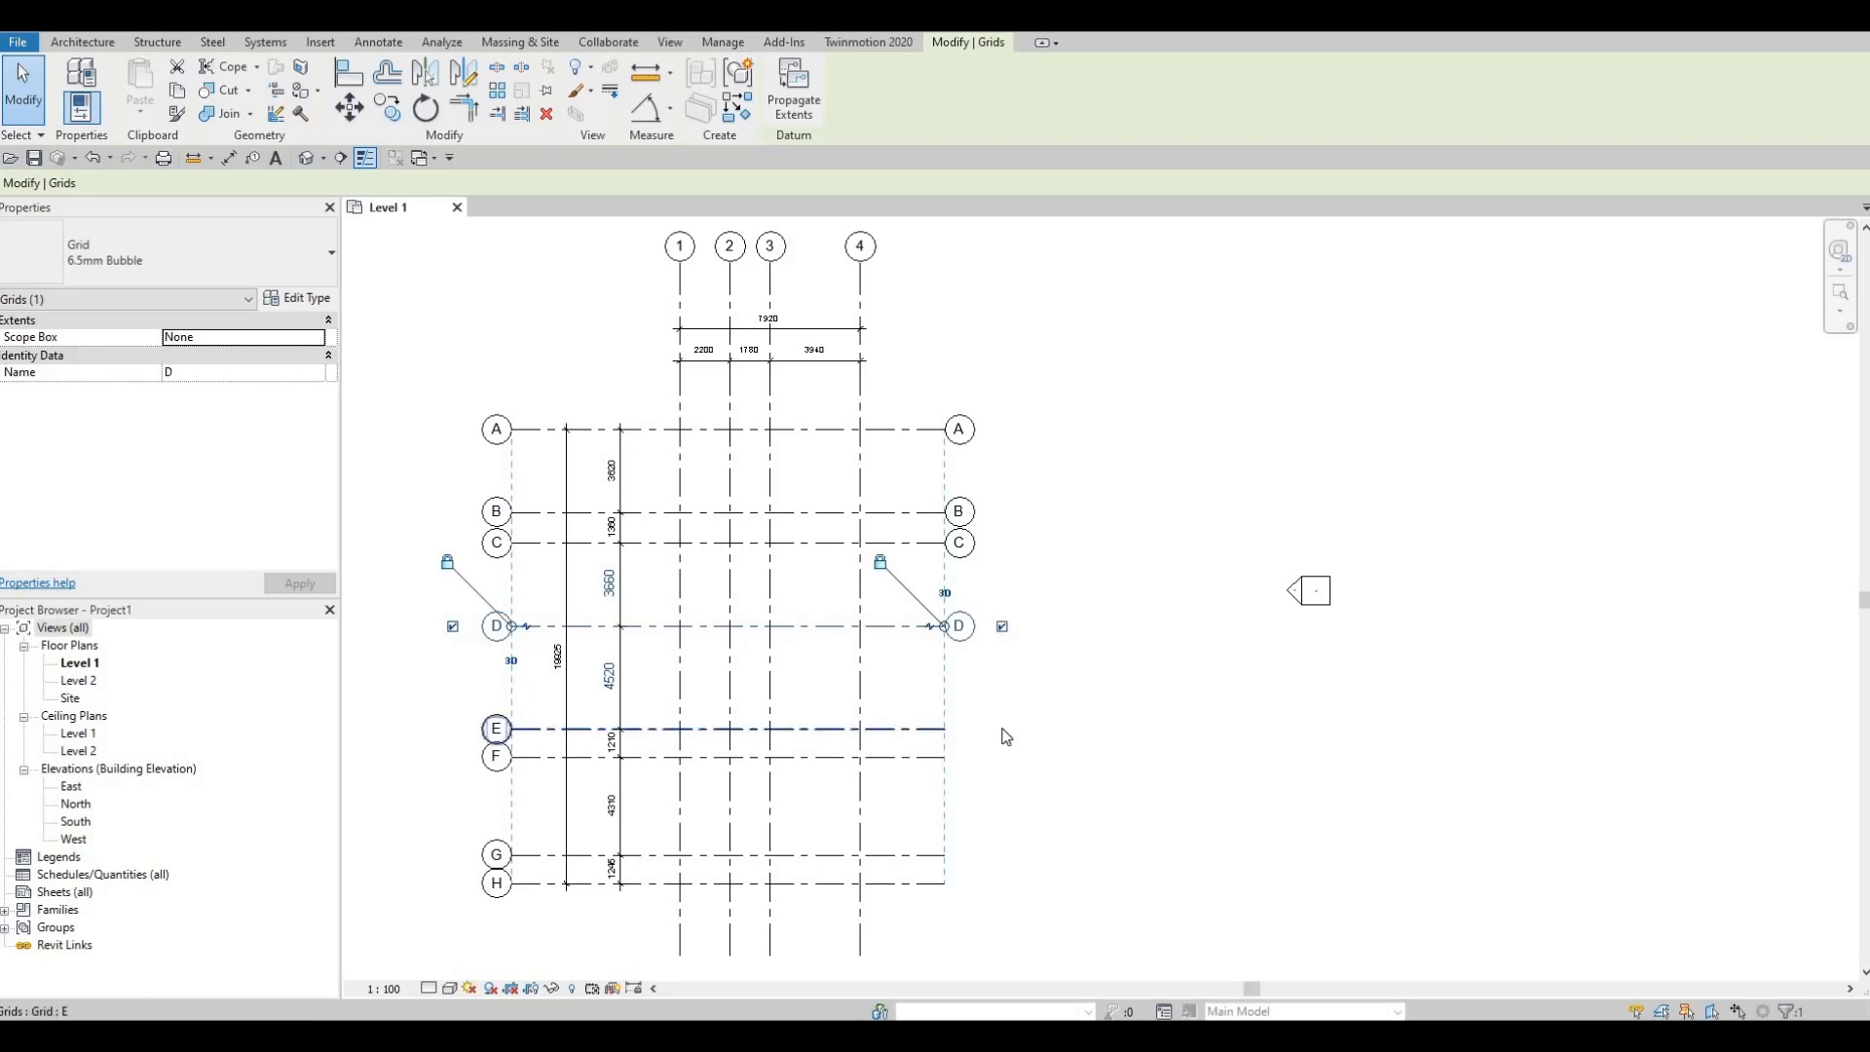
{"action": "left_click", "coordinate": [915, 730]}
{"action": "left_click", "coordinate": [1003, 729]}
{"action": "left_click", "coordinate": [933, 758]}
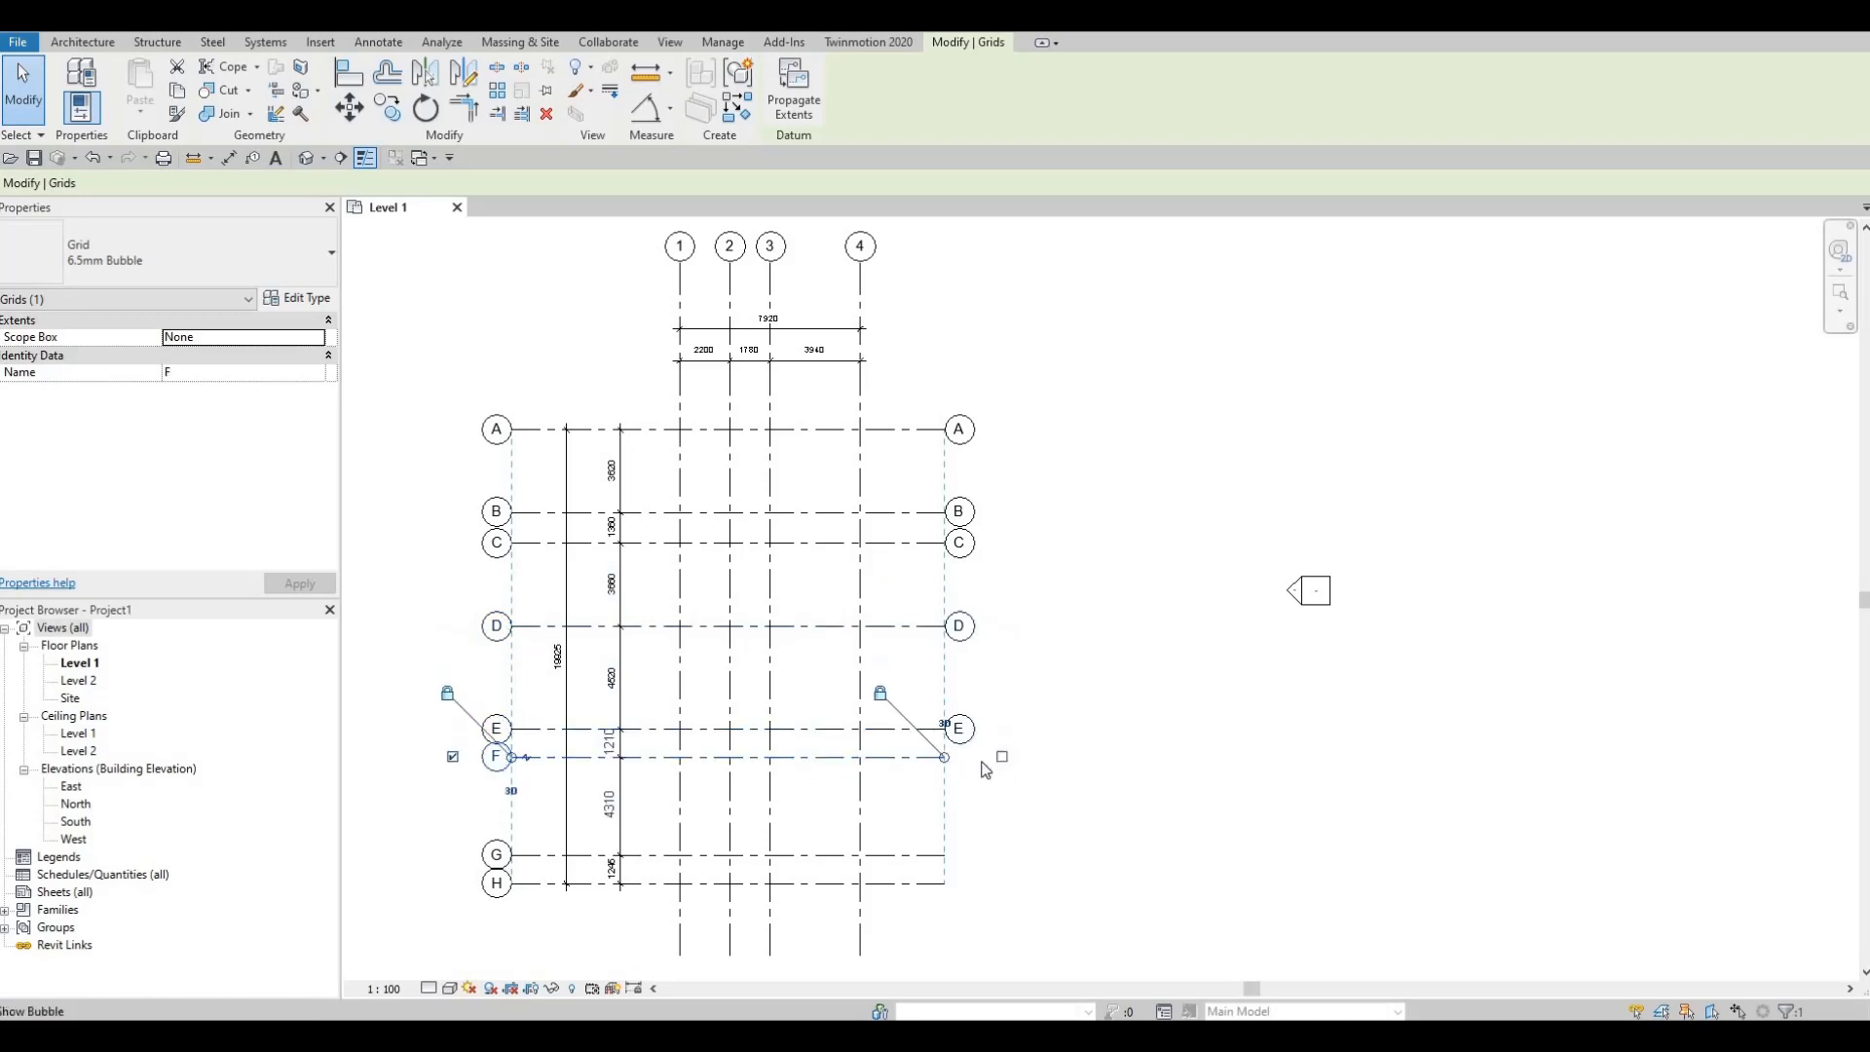
{"action": "left_click", "coordinate": [1002, 757]}
{"action": "left_click", "coordinate": [933, 856]}
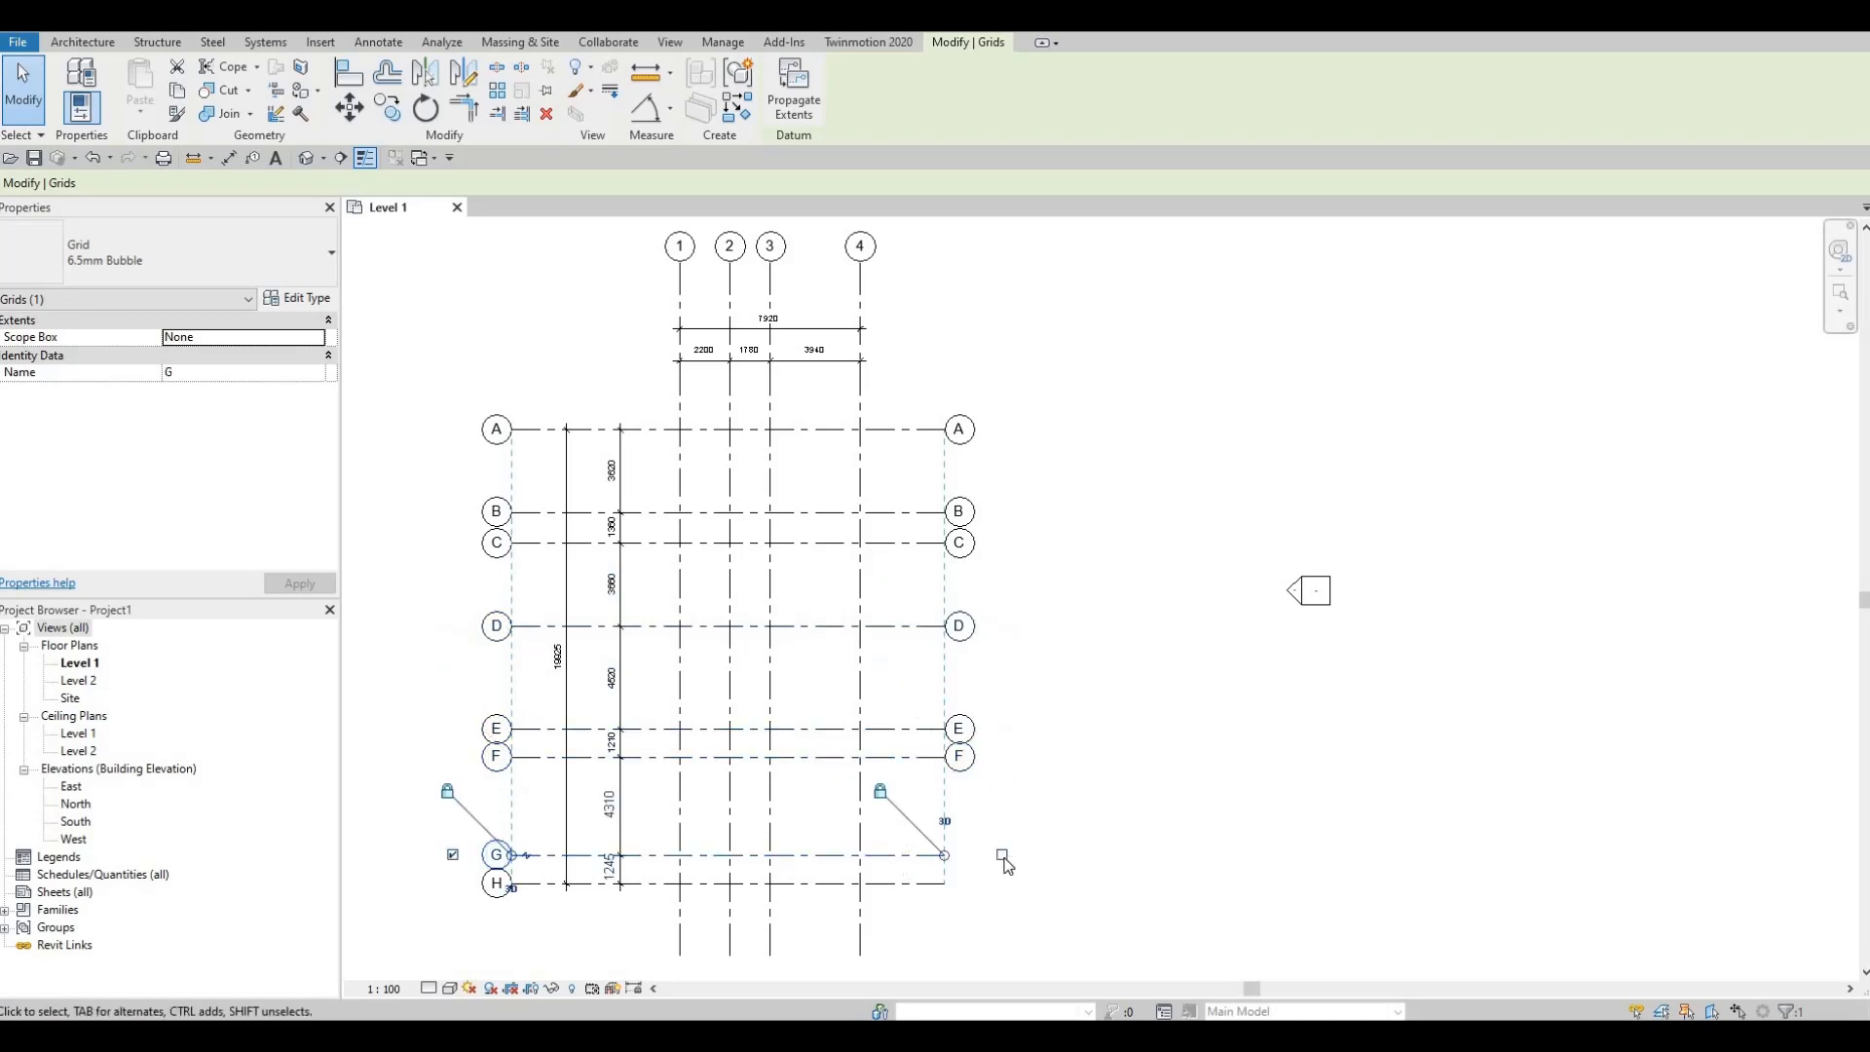
{"action": "left_click", "coordinate": [1002, 855]}
{"action": "left_click", "coordinate": [930, 884]}
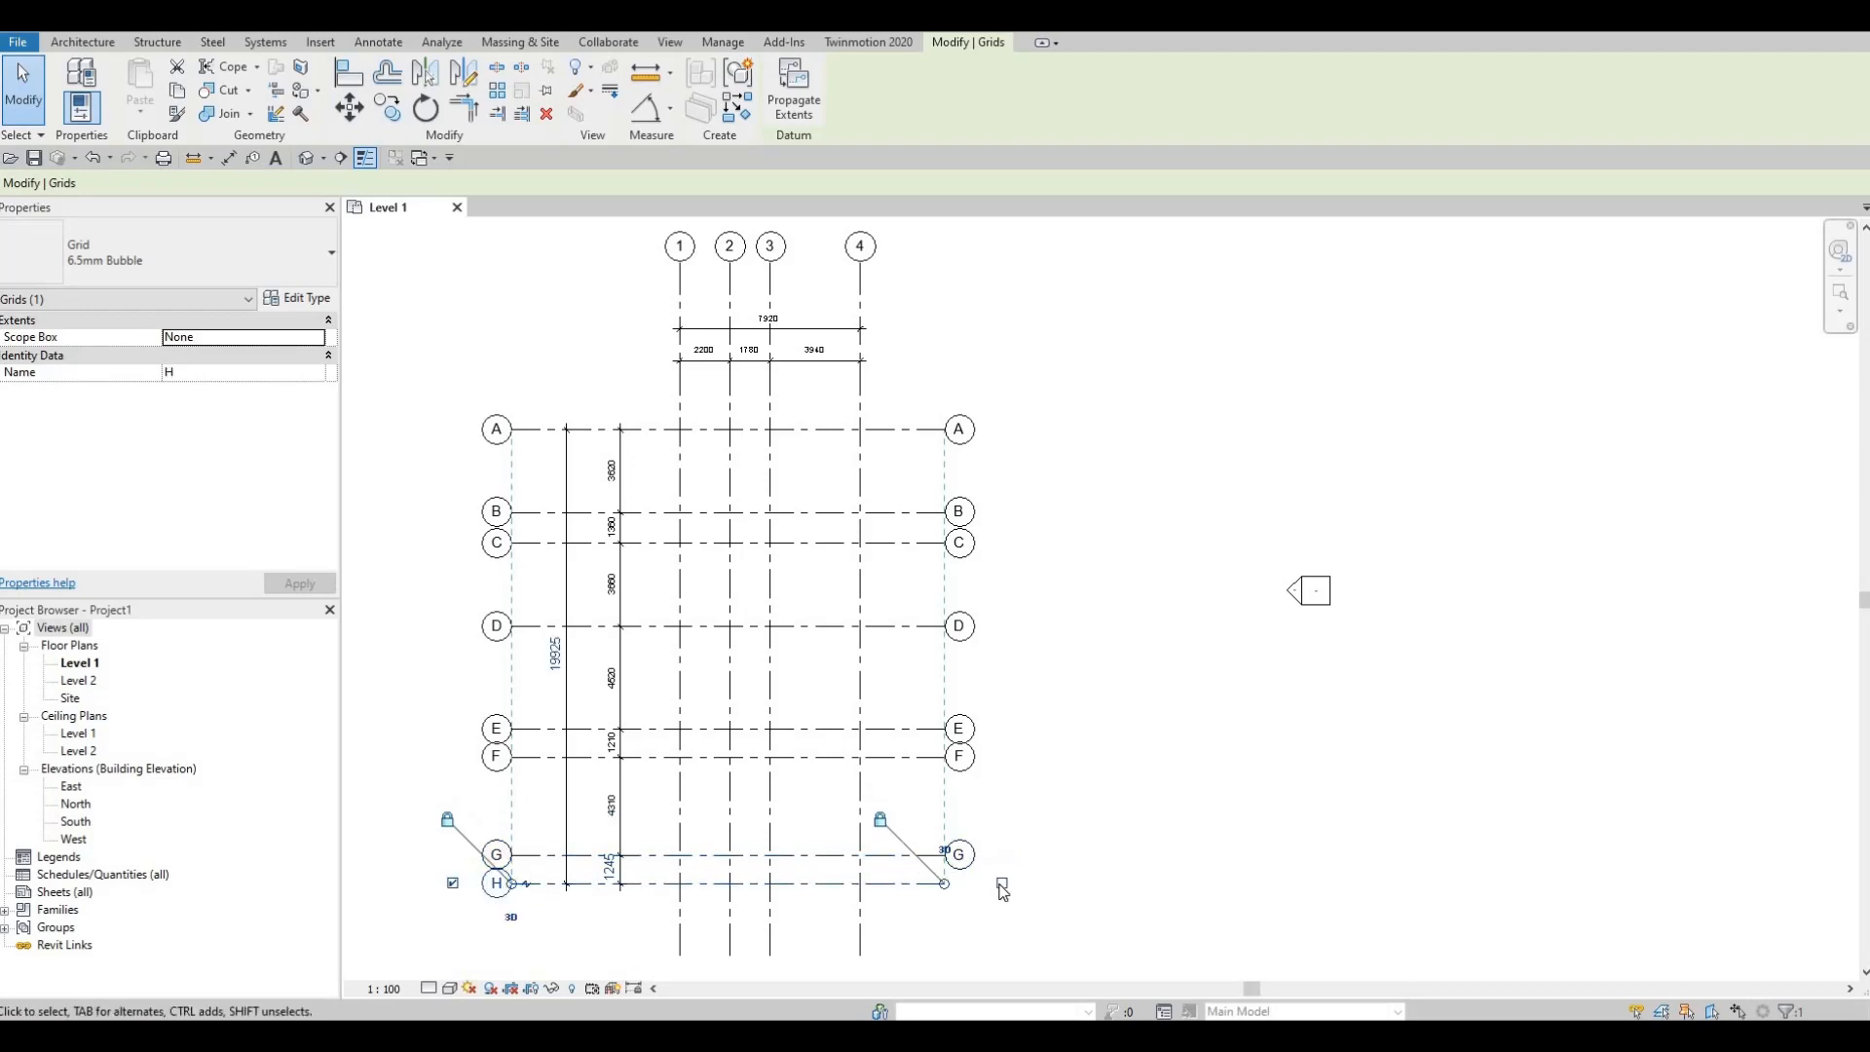
{"action": "left_click", "coordinate": [1002, 882]}
Step: Turn on the bottom bubbles for grids 1–4, then review both bubble rows in the plan
{"action": "scroll", "coordinate": [705, 704], "scroll_direction": "up", "scroll_amount": 3}
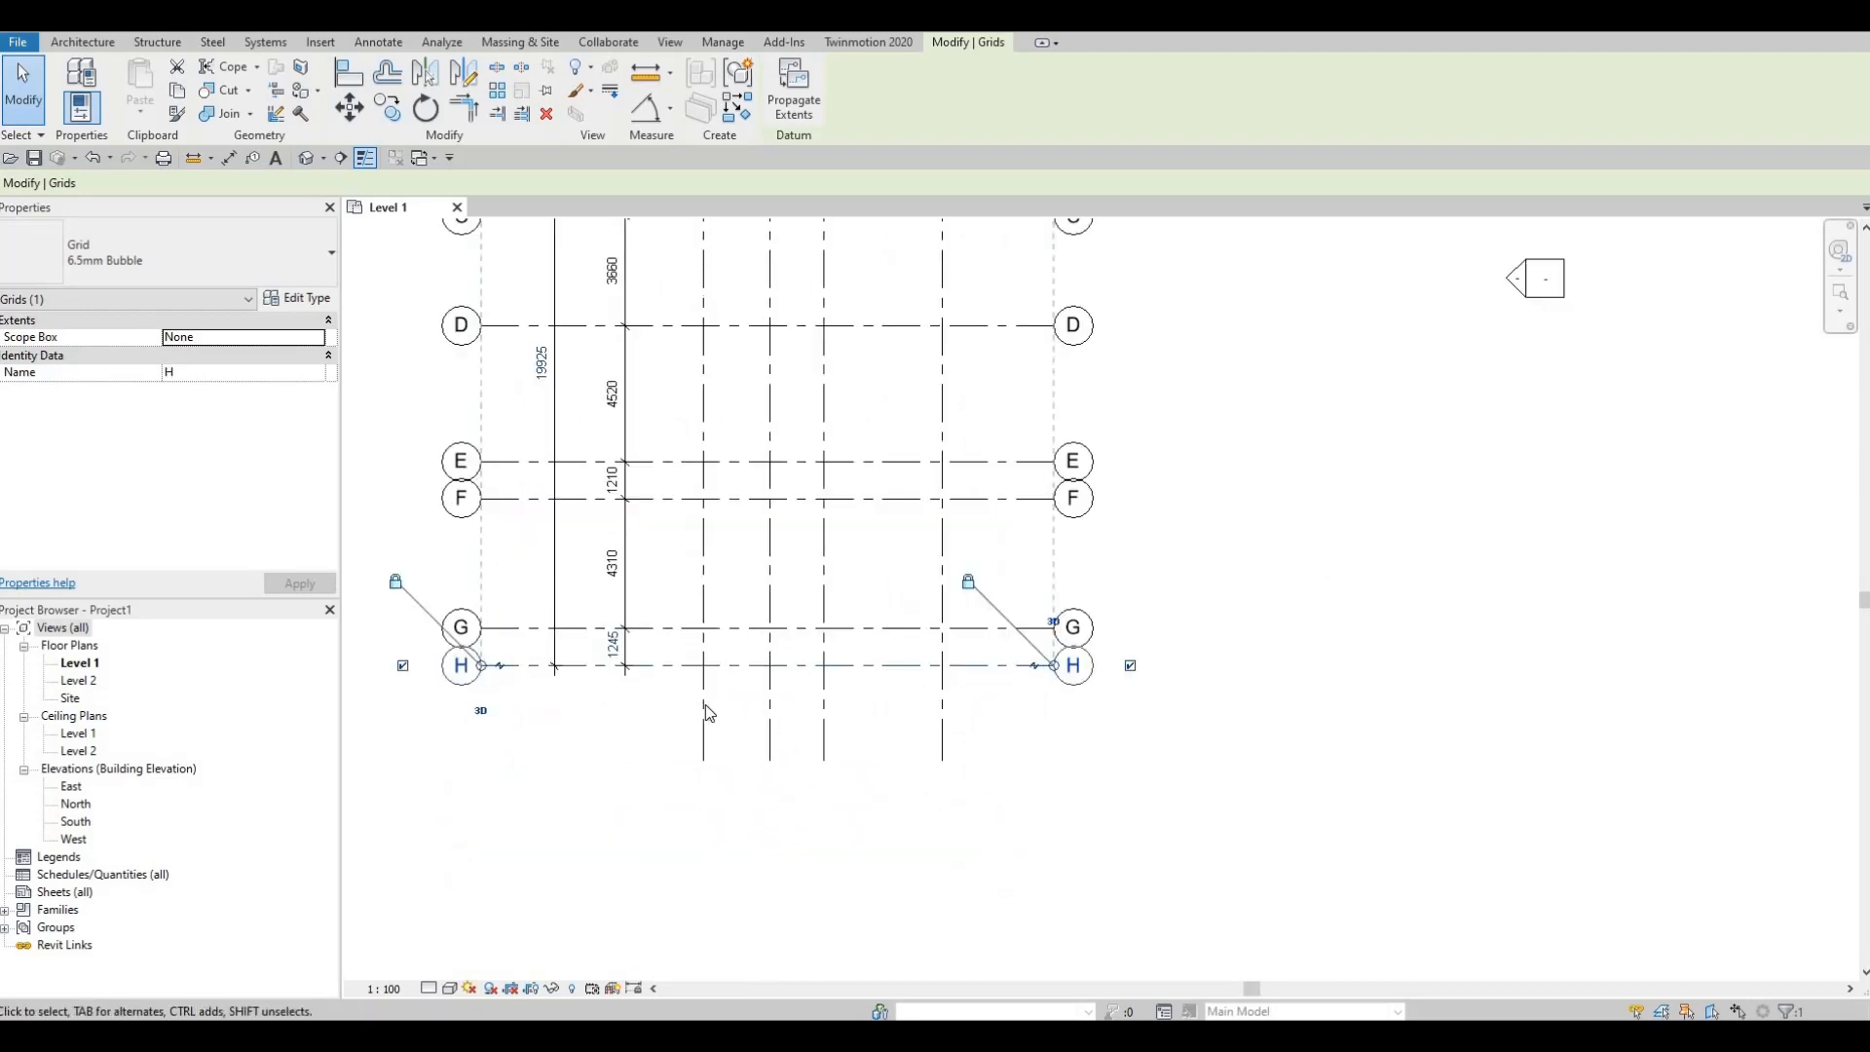
{"action": "left_click", "coordinate": [707, 762]}
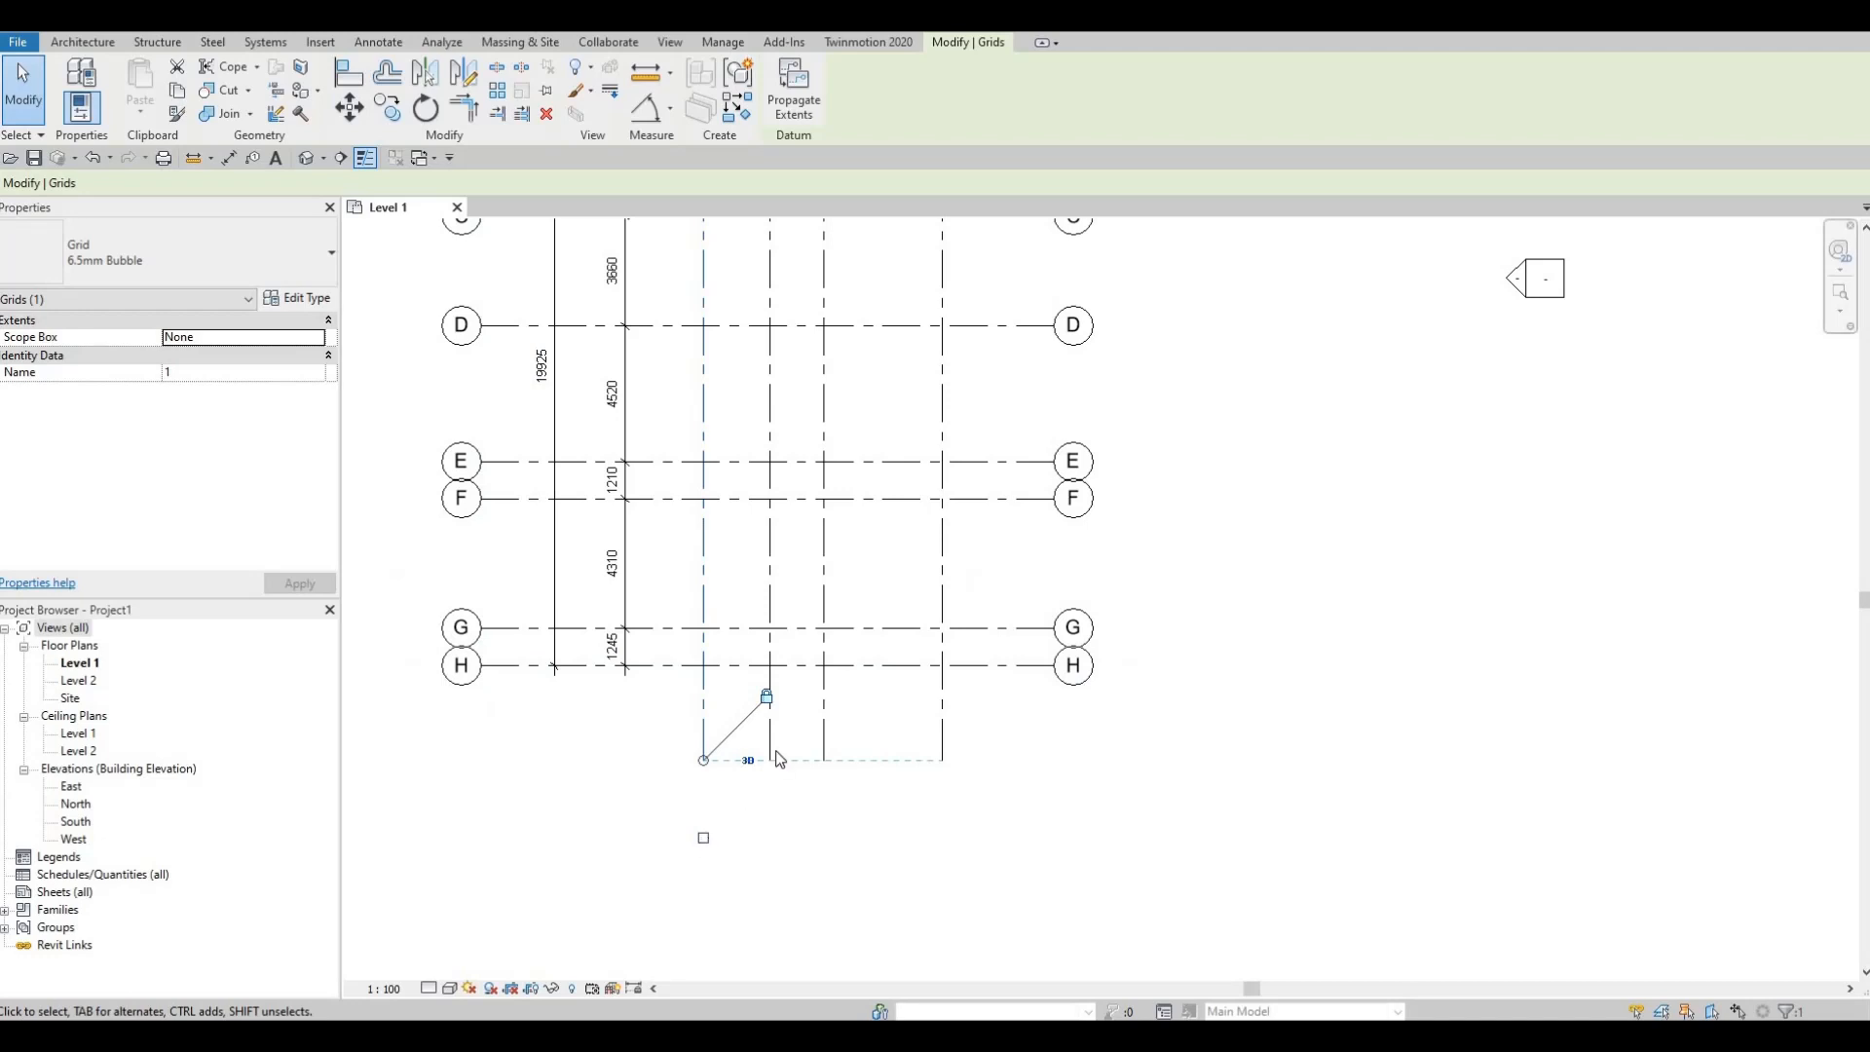
{"action": "left_click", "coordinate": [703, 838]}
{"action": "left_click", "coordinate": [770, 755]}
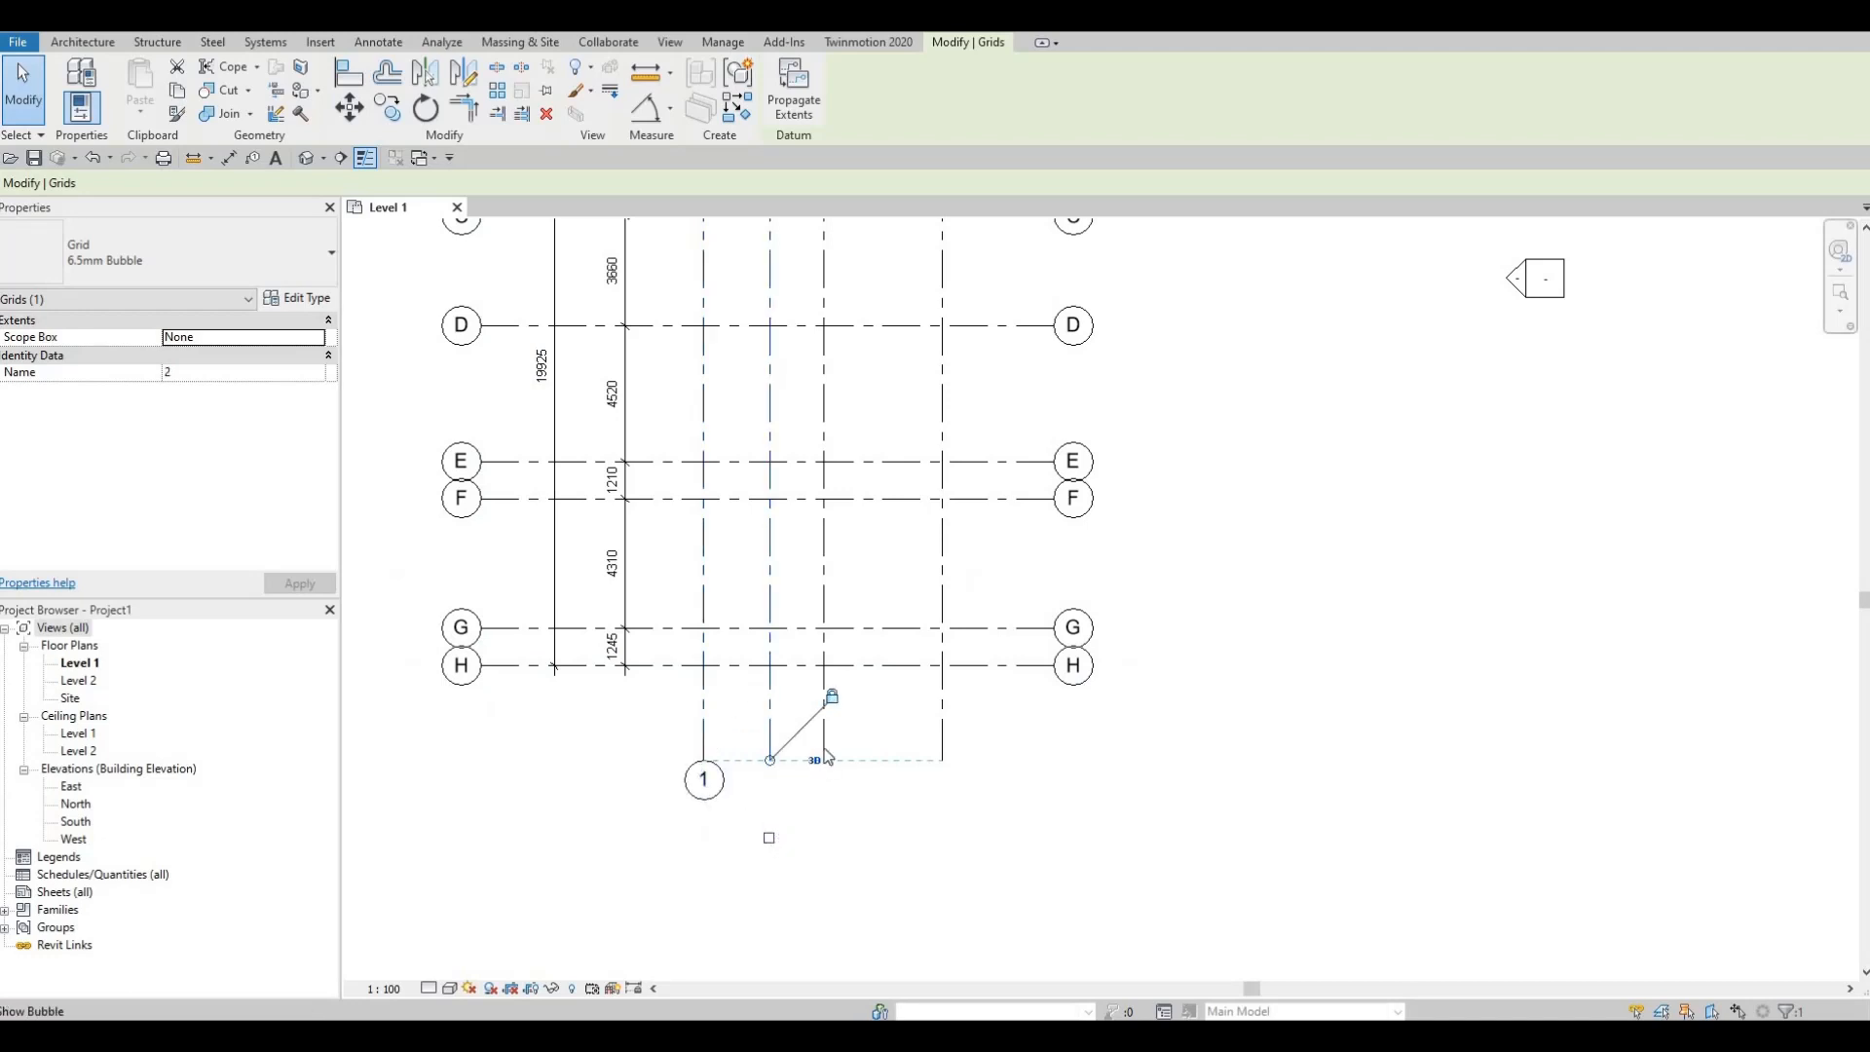
{"action": "left_click", "coordinate": [769, 838]}
{"action": "left_click", "coordinate": [824, 750]}
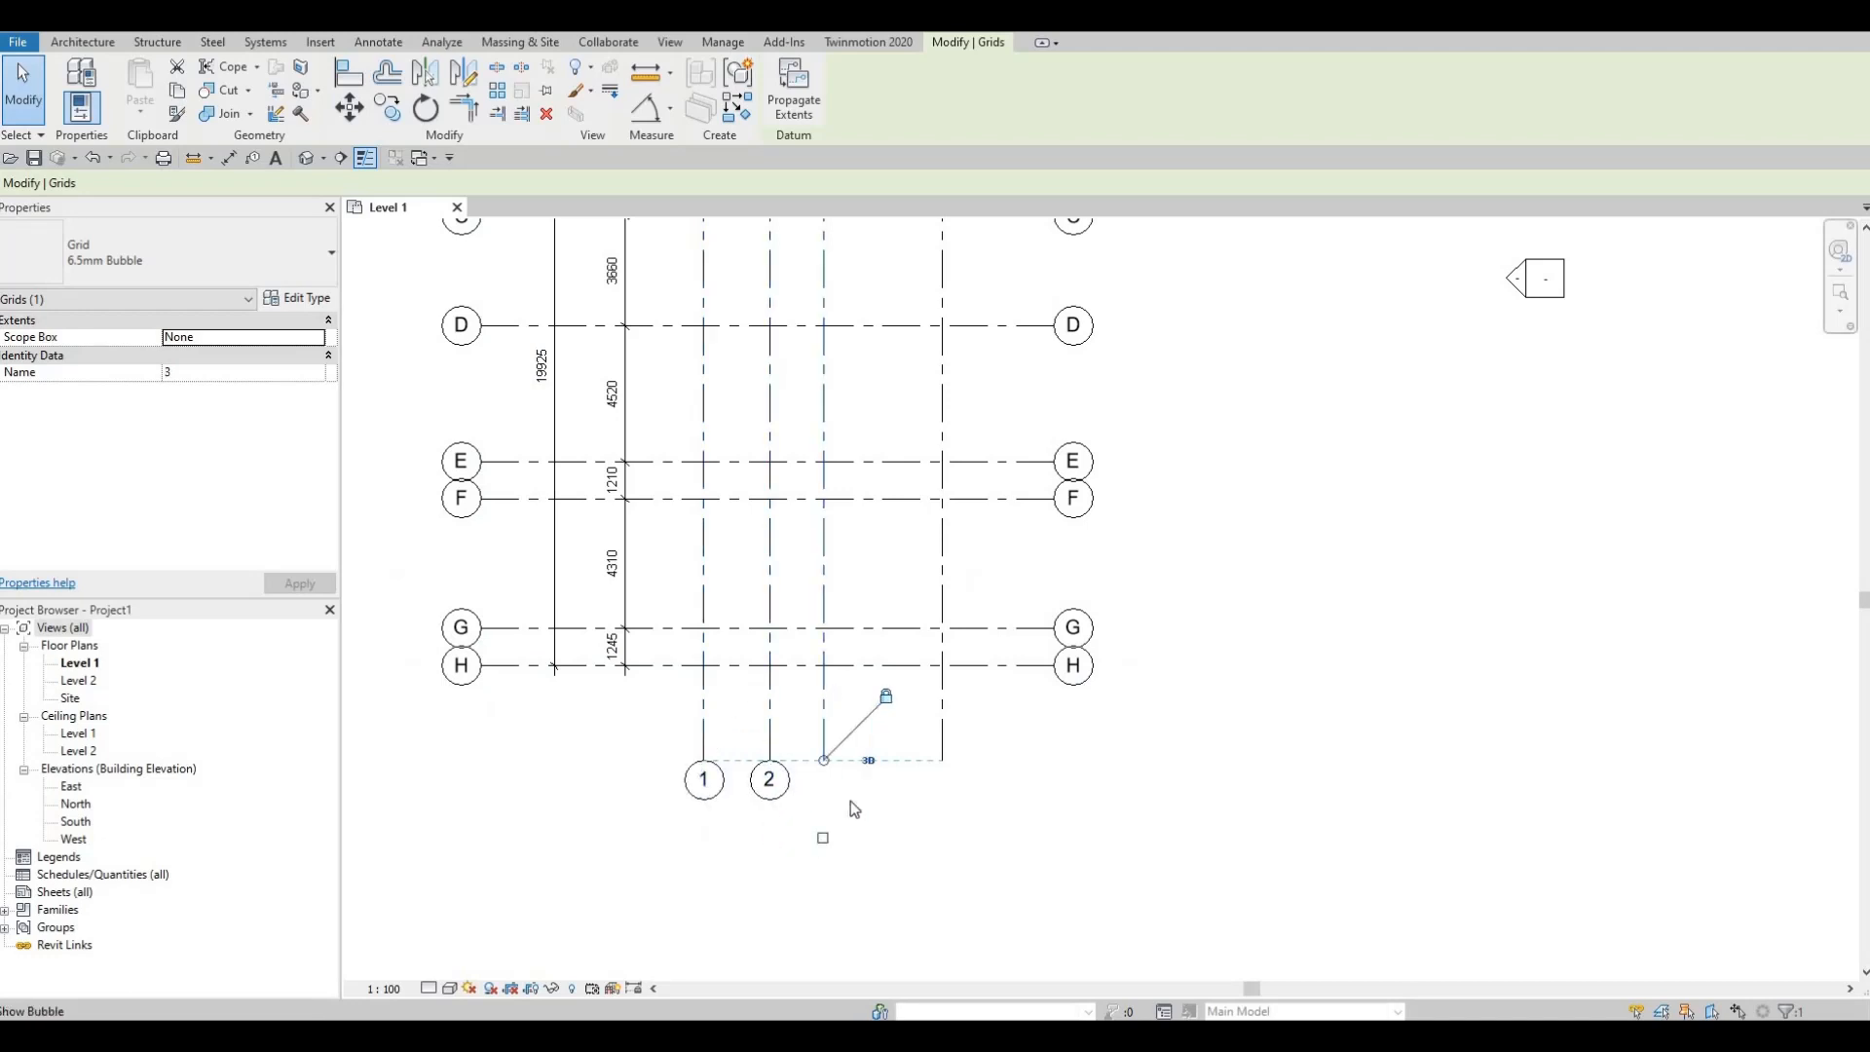
{"action": "left_click", "coordinate": [823, 837]}
{"action": "left_click", "coordinate": [942, 751]}
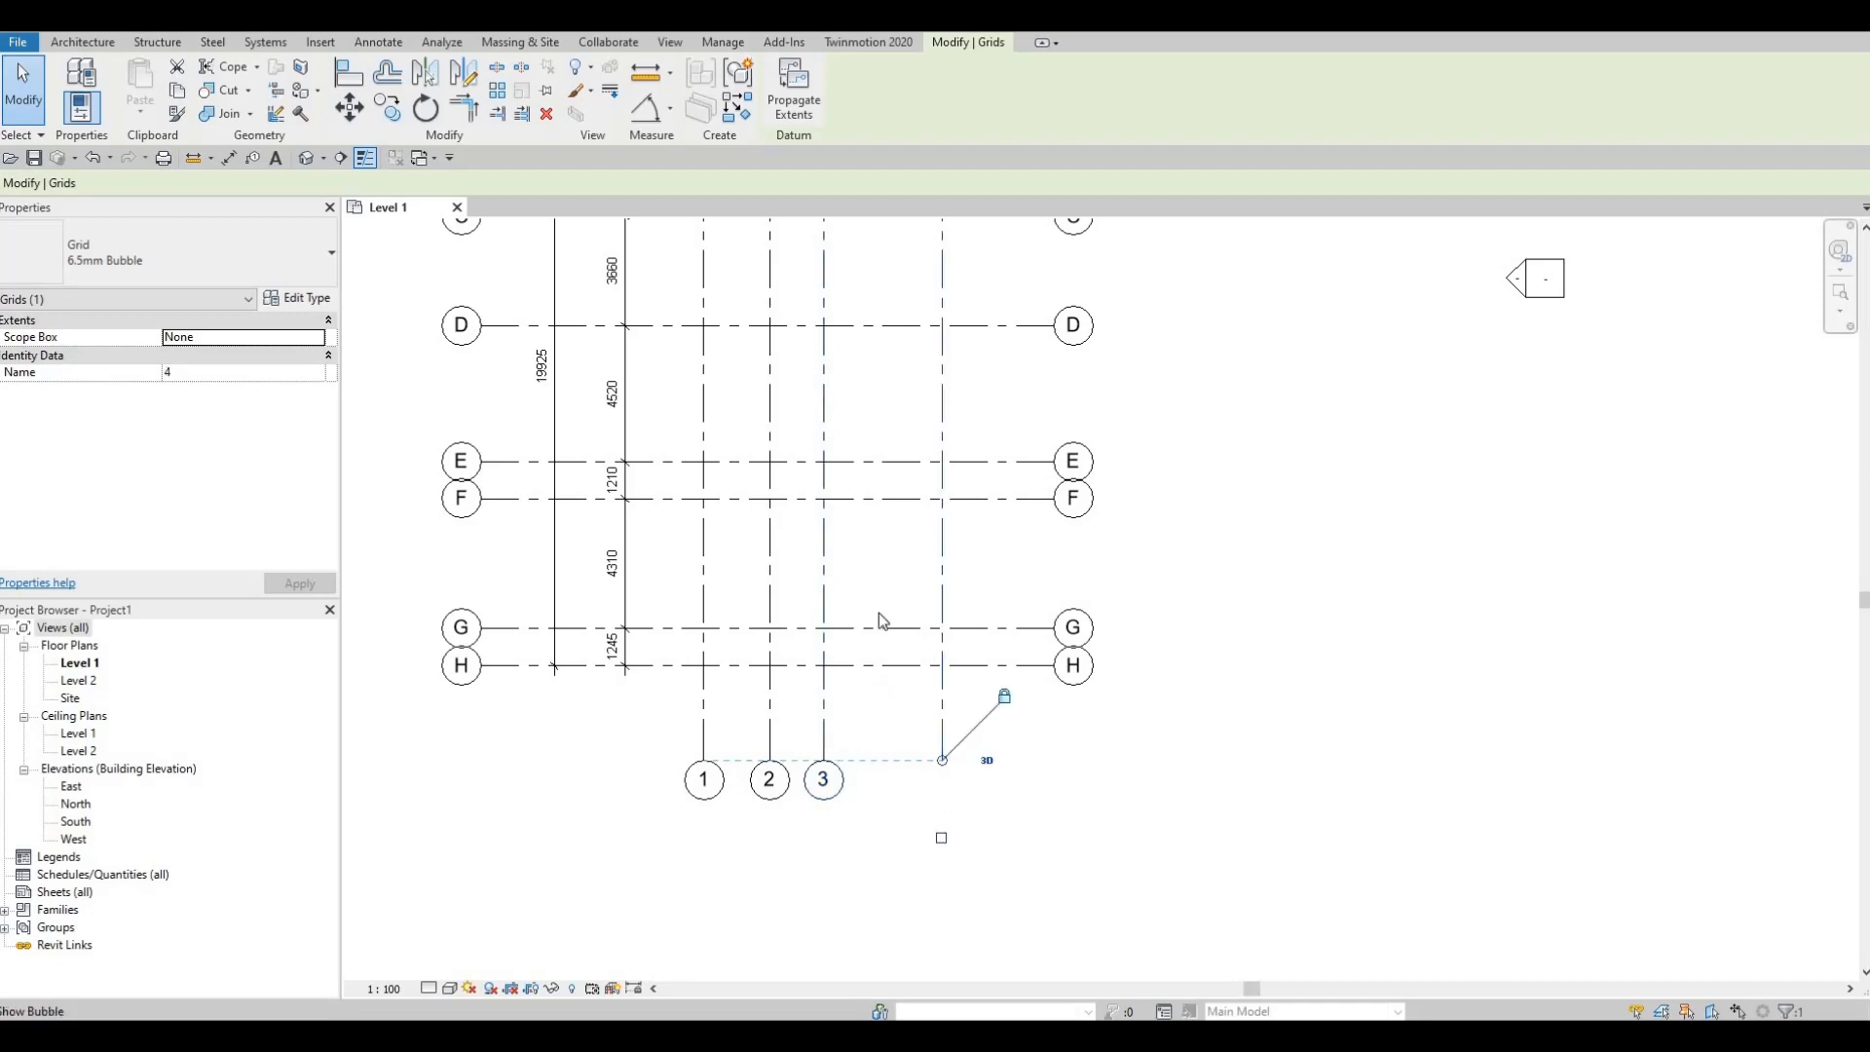
{"action": "left_click", "coordinate": [941, 837]}
{"action": "middle_click_drag", "start_coordinate": [866, 375], "coordinate": [968, 614]}
{"action": "scroll", "coordinate": [977, 461], "scroll_direction": "down", "scroll_amount": 1}
{"action": "middle_click_drag", "start_coordinate": [977, 461], "coordinate": [1082, 503]}
{"action": "middle_click_drag", "start_coordinate": [980, 639], "coordinate": [834, 656]}
{"action": "middle_click_drag", "start_coordinate": [844, 338], "coordinate": [860, 396]}
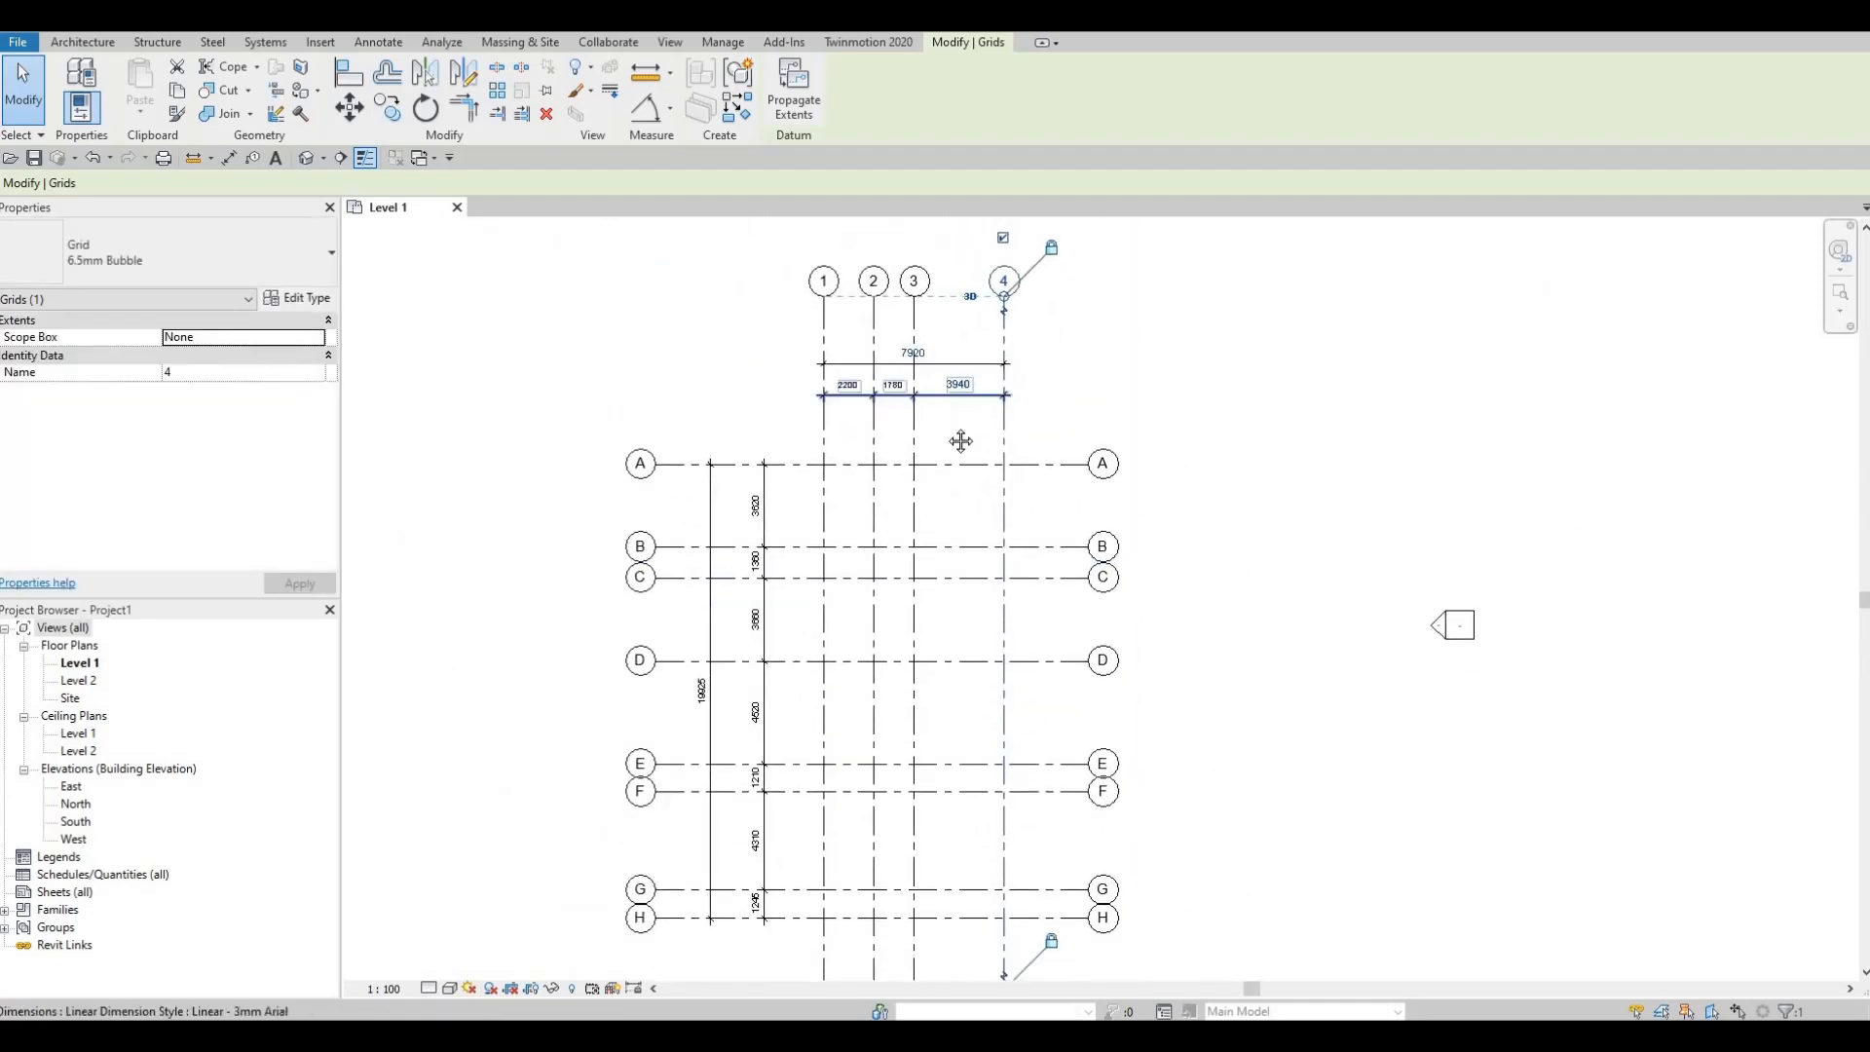
{"action": "middle_click_drag", "start_coordinate": [912, 582], "coordinate": [961, 440]}
{"action": "scroll", "coordinate": [962, 440], "scroll_direction": "down", "scroll_amount": 1}
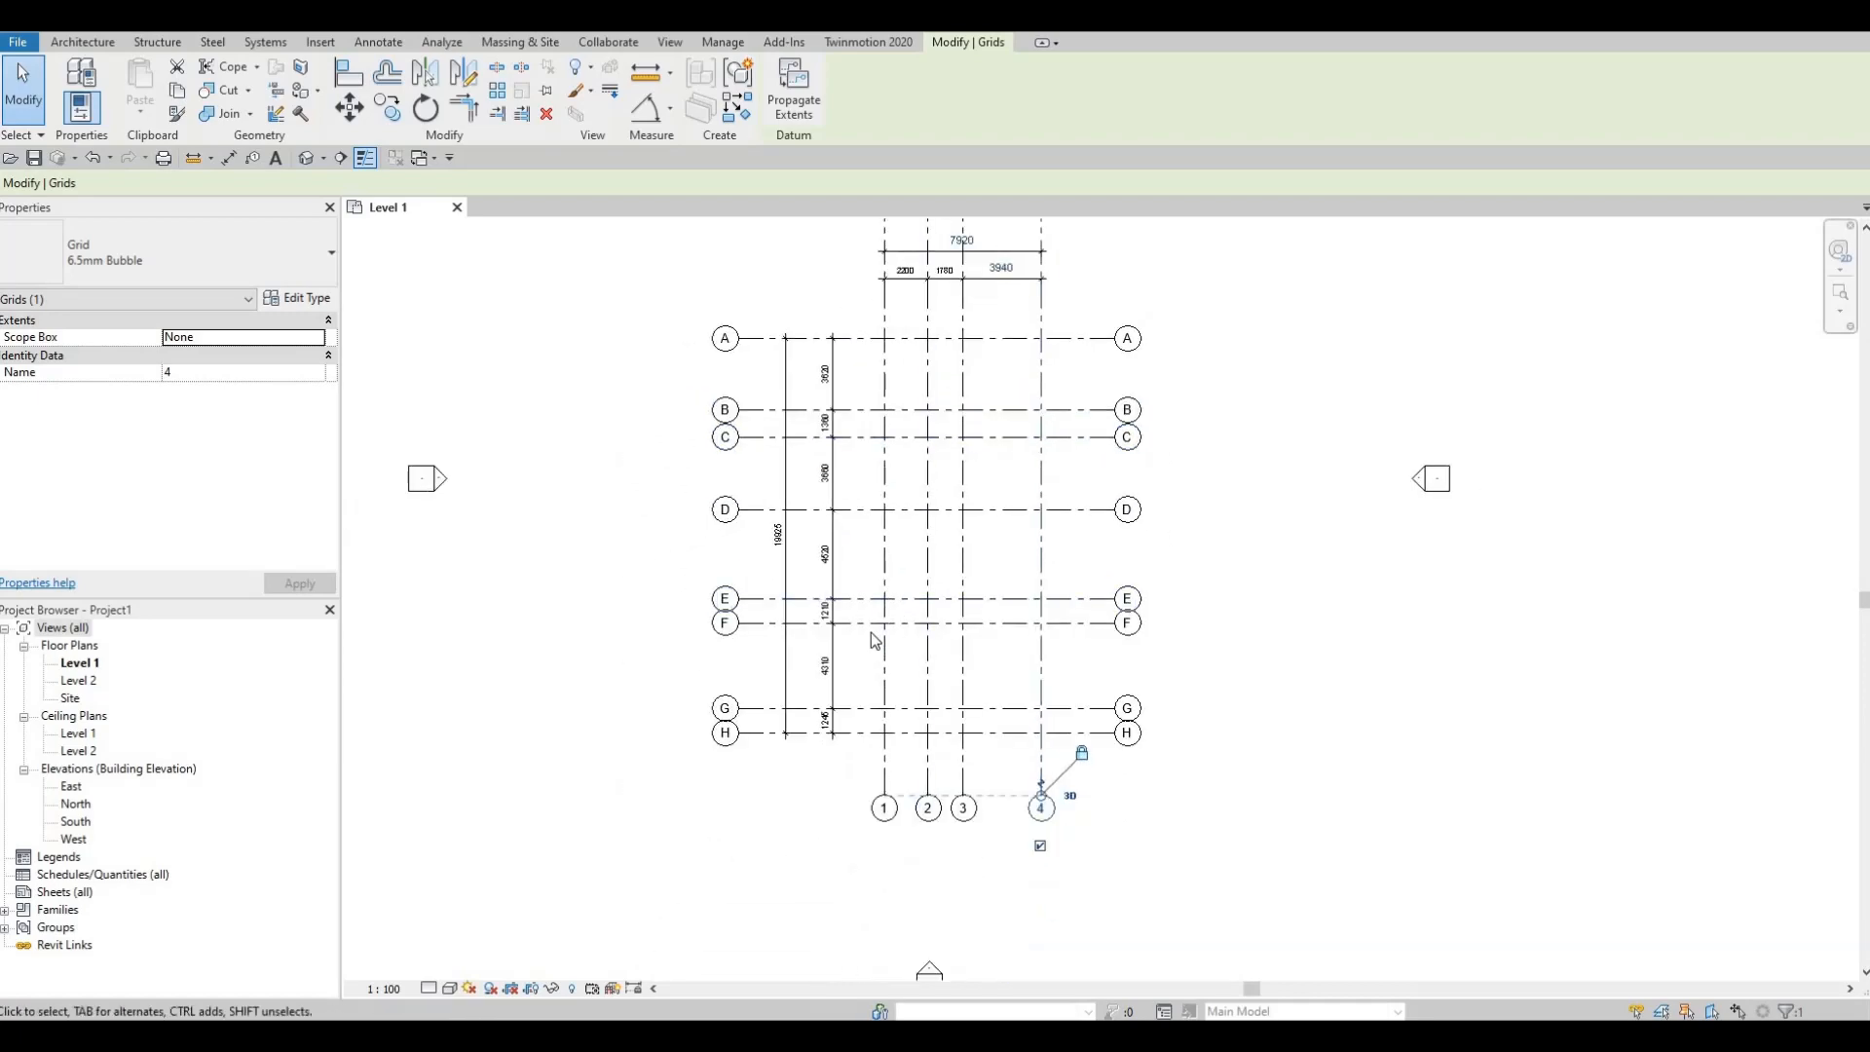
{"action": "middle_click_drag", "start_coordinate": [856, 677], "coordinate": [939, 602]}
{"action": "scroll", "coordinate": [897, 628], "scroll_direction": "up", "scroll_amount": 1}
{"action": "scroll", "coordinate": [939, 602], "scroll_direction": "down", "scroll_amount": 2}
{"action": "key", "text": "Escape"}
{"action": "key", "text": "Escape"}
{"action": "middle_click_drag", "start_coordinate": [1074, 458], "coordinate": [1018, 571]}
{"action": "scroll", "coordinate": [1018, 571], "scroll_direction": "down", "scroll_amount": 1}
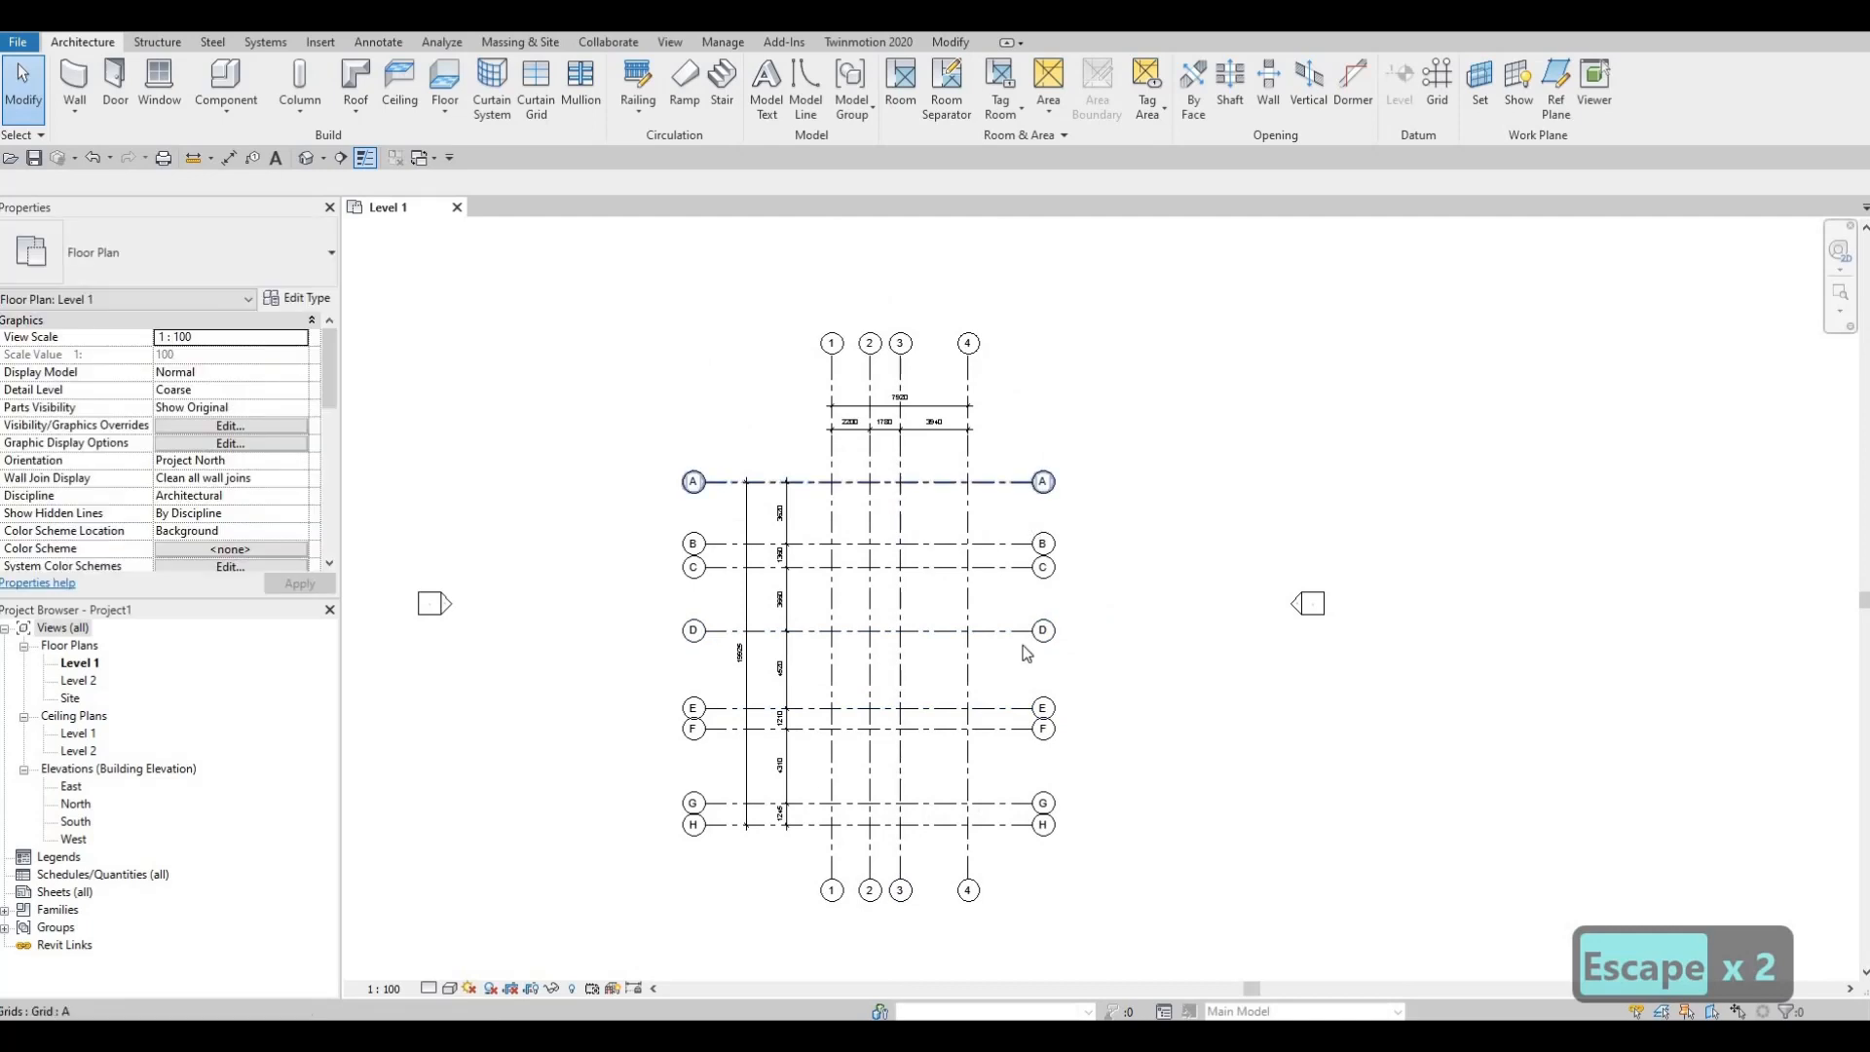
{"action": "mouse_move", "coordinate": [900, 655]}
{"action": "middle_mouse_down"}
{"action": "mouse_move", "coordinate": [935, 635]}
{"action": "mouse_move", "coordinate": [905, 621]}
{"action": "middle_mouse_up"}
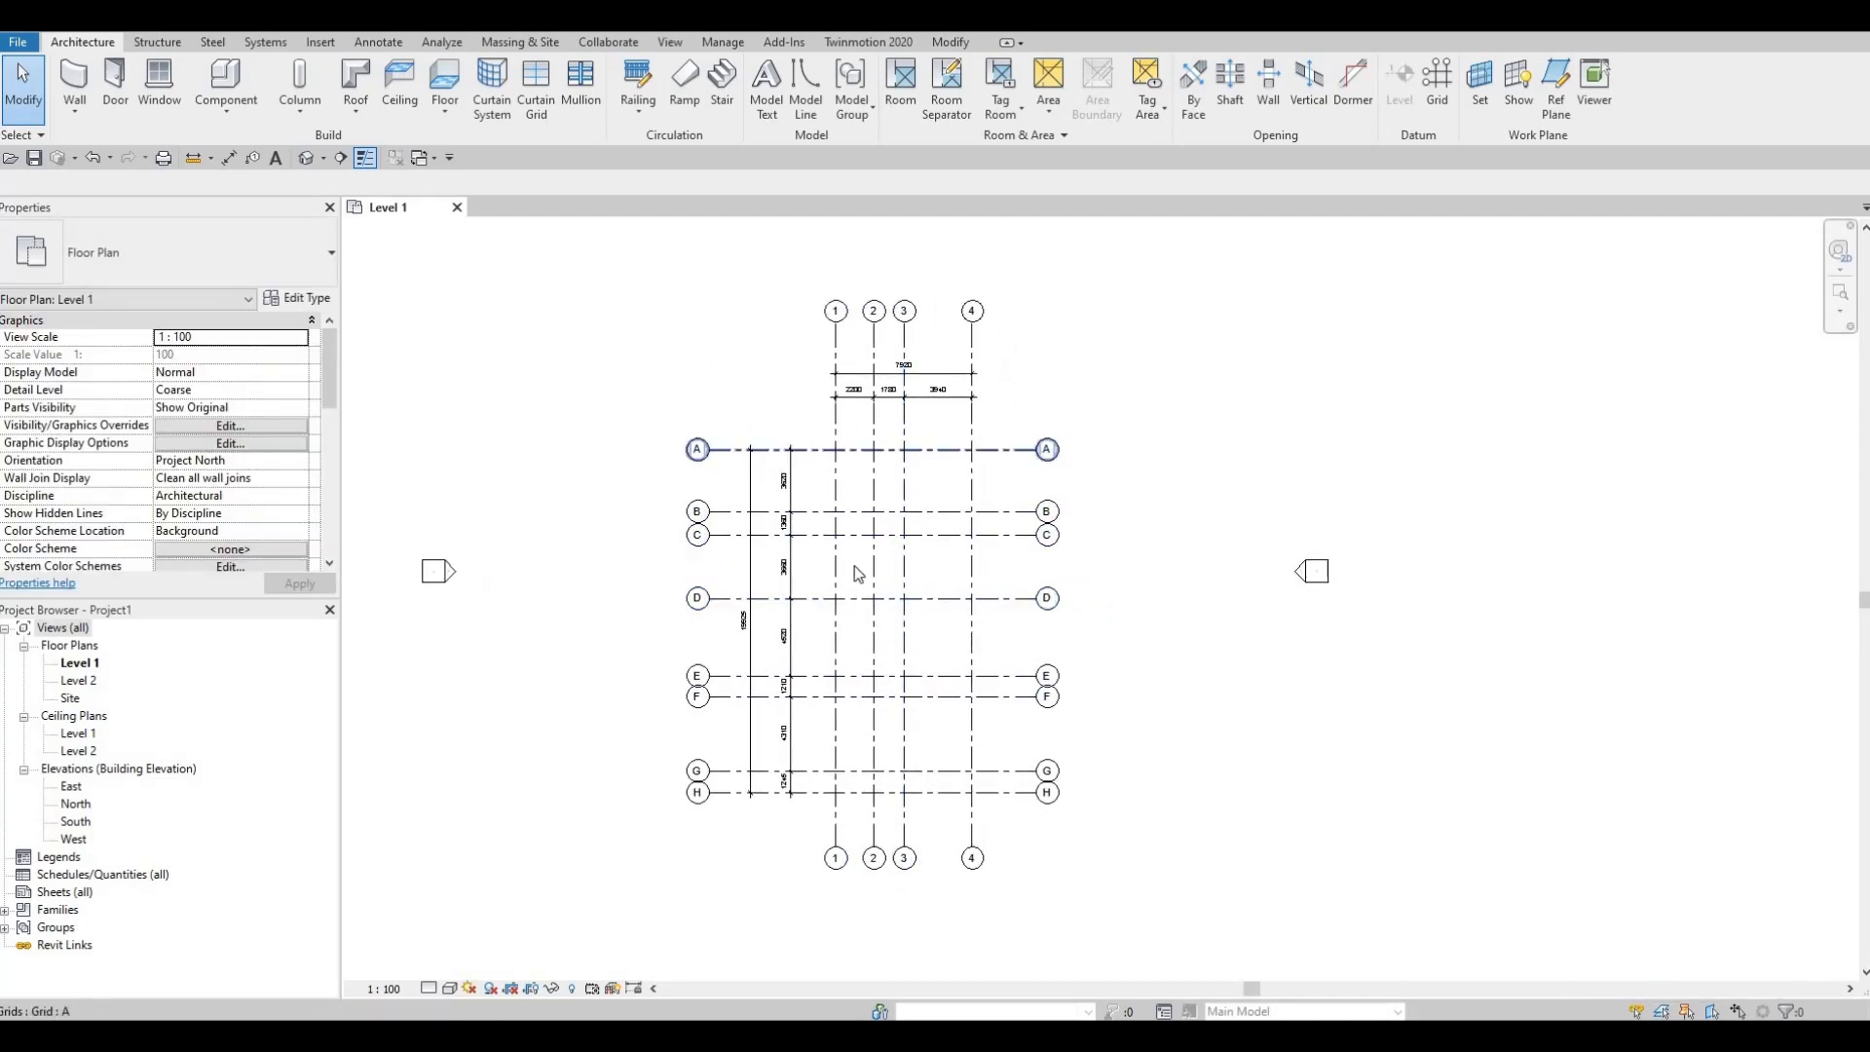
Step: Collapse Ceiling Plans in the Project Browser and open the South elevation
{"action": "left_click", "coordinate": [23, 717]}
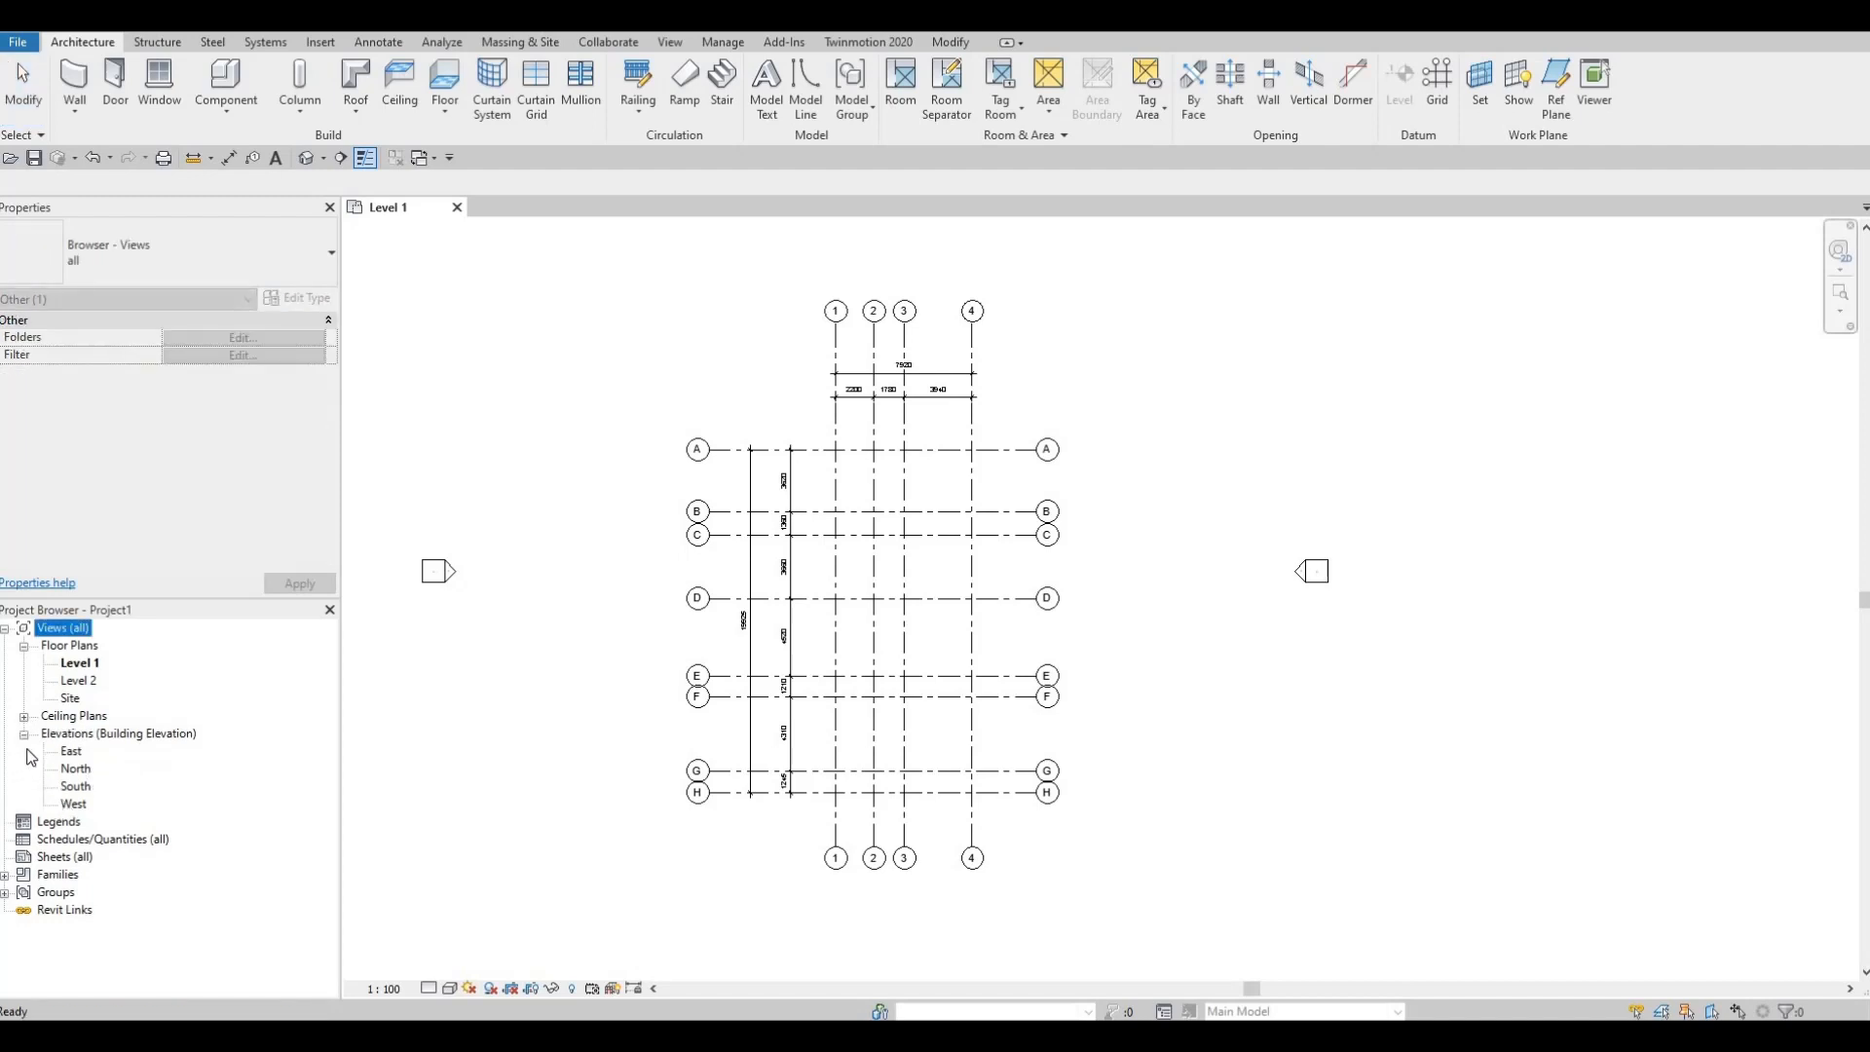
{"action": "double_click", "coordinate": [73, 787]}
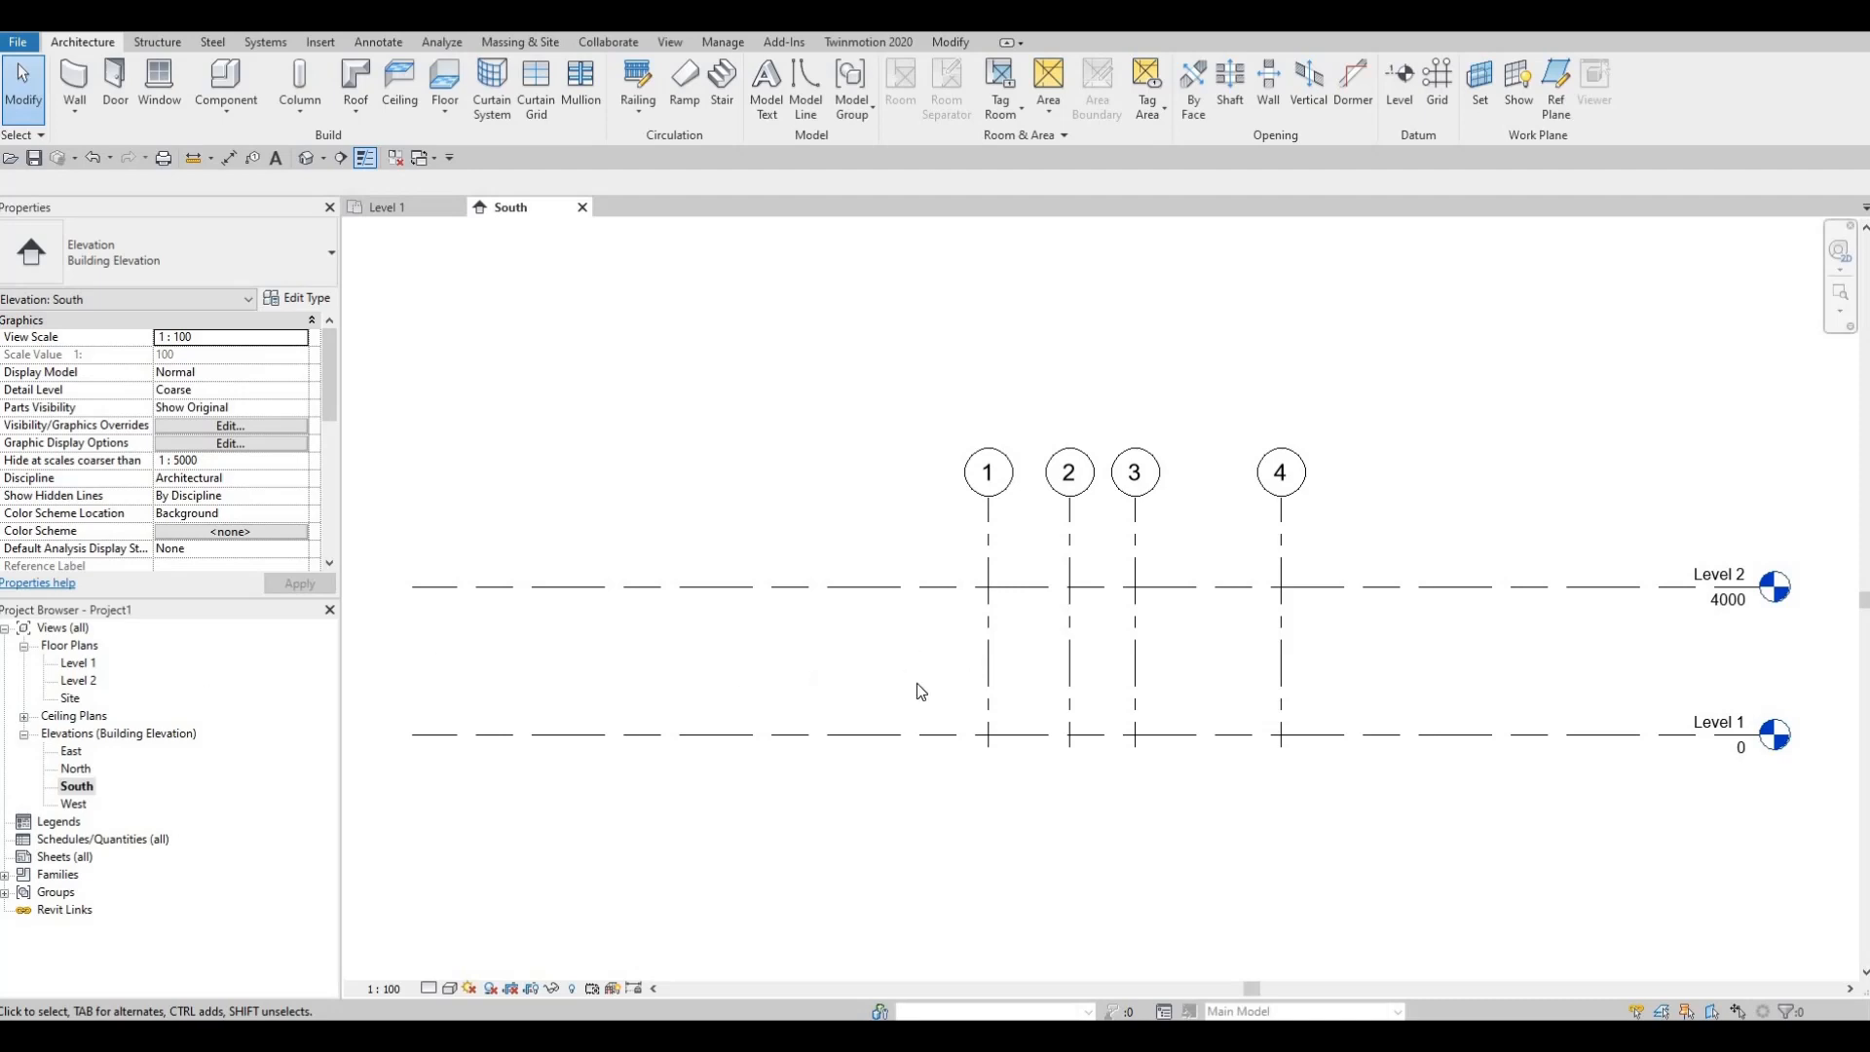
{"action": "scroll", "coordinate": [822, 646], "scroll_direction": "down", "scroll_amount": 3}
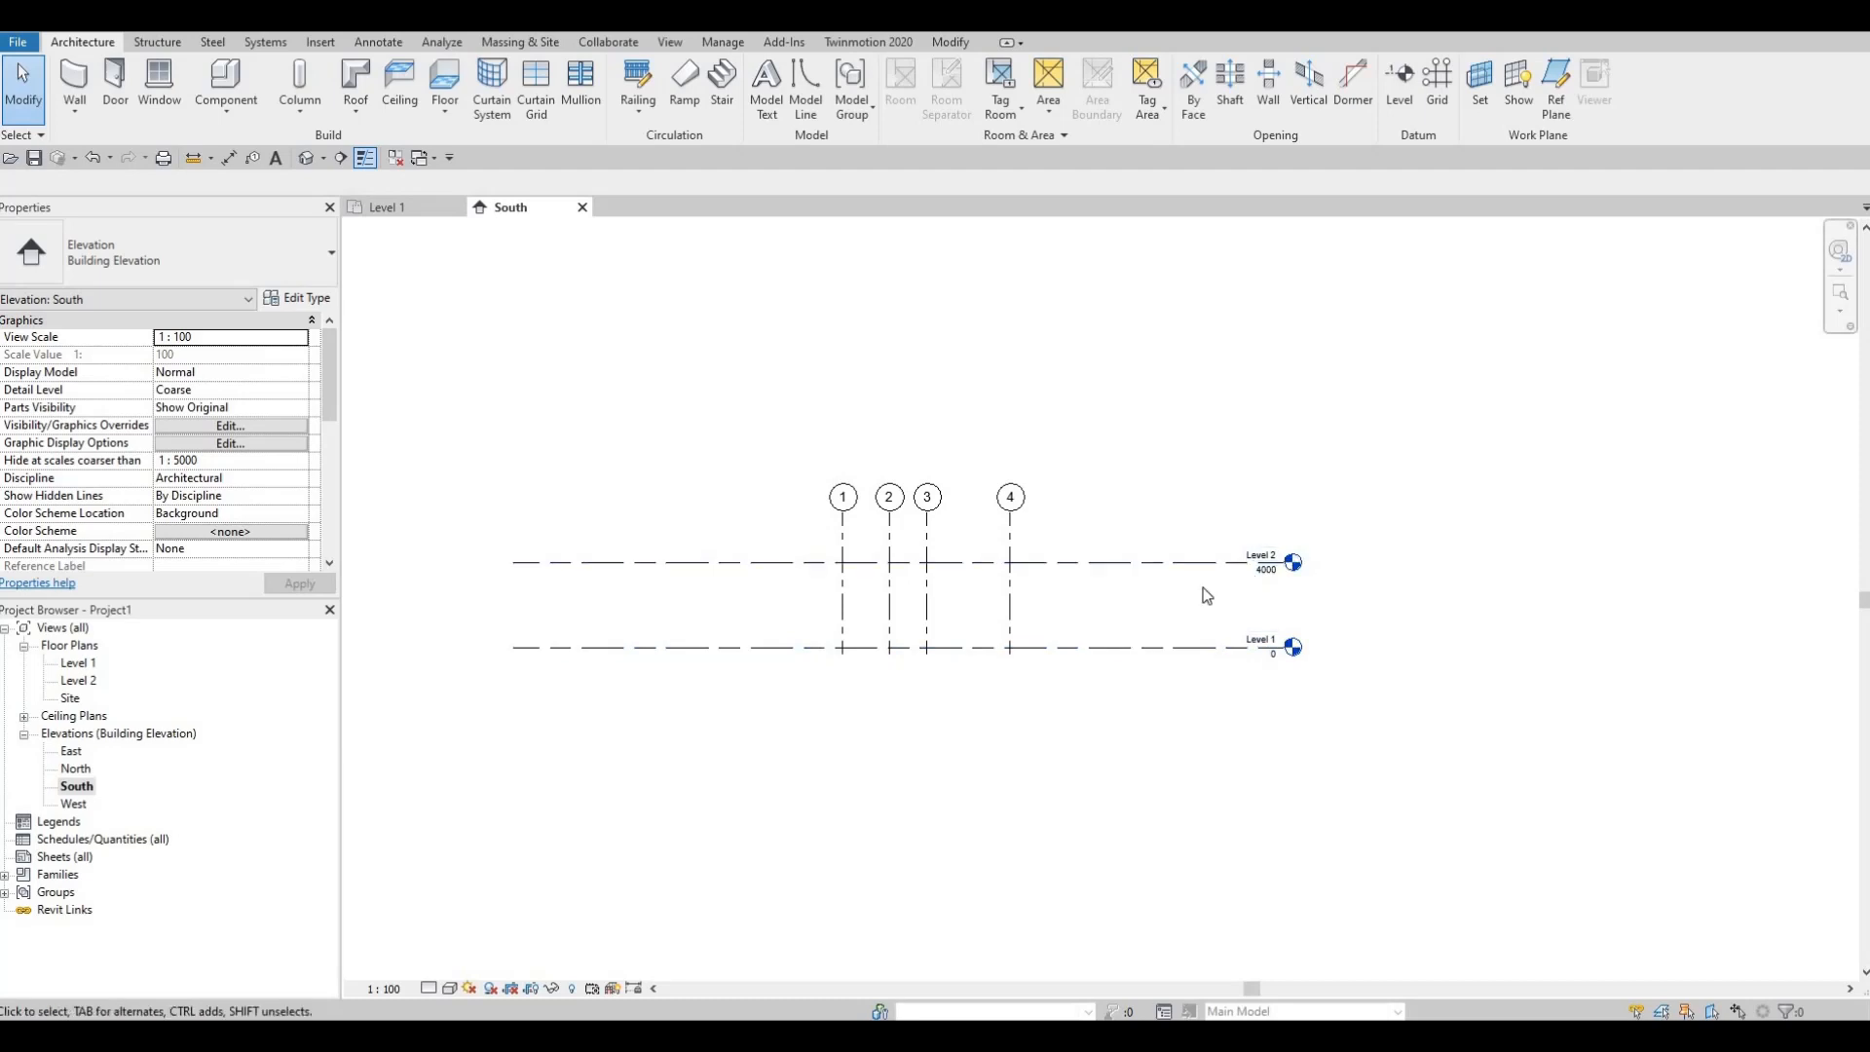
Step: Set Level 2's Elevation property to 3000 and apply it
{"action": "left_click", "coordinate": [1144, 572]}
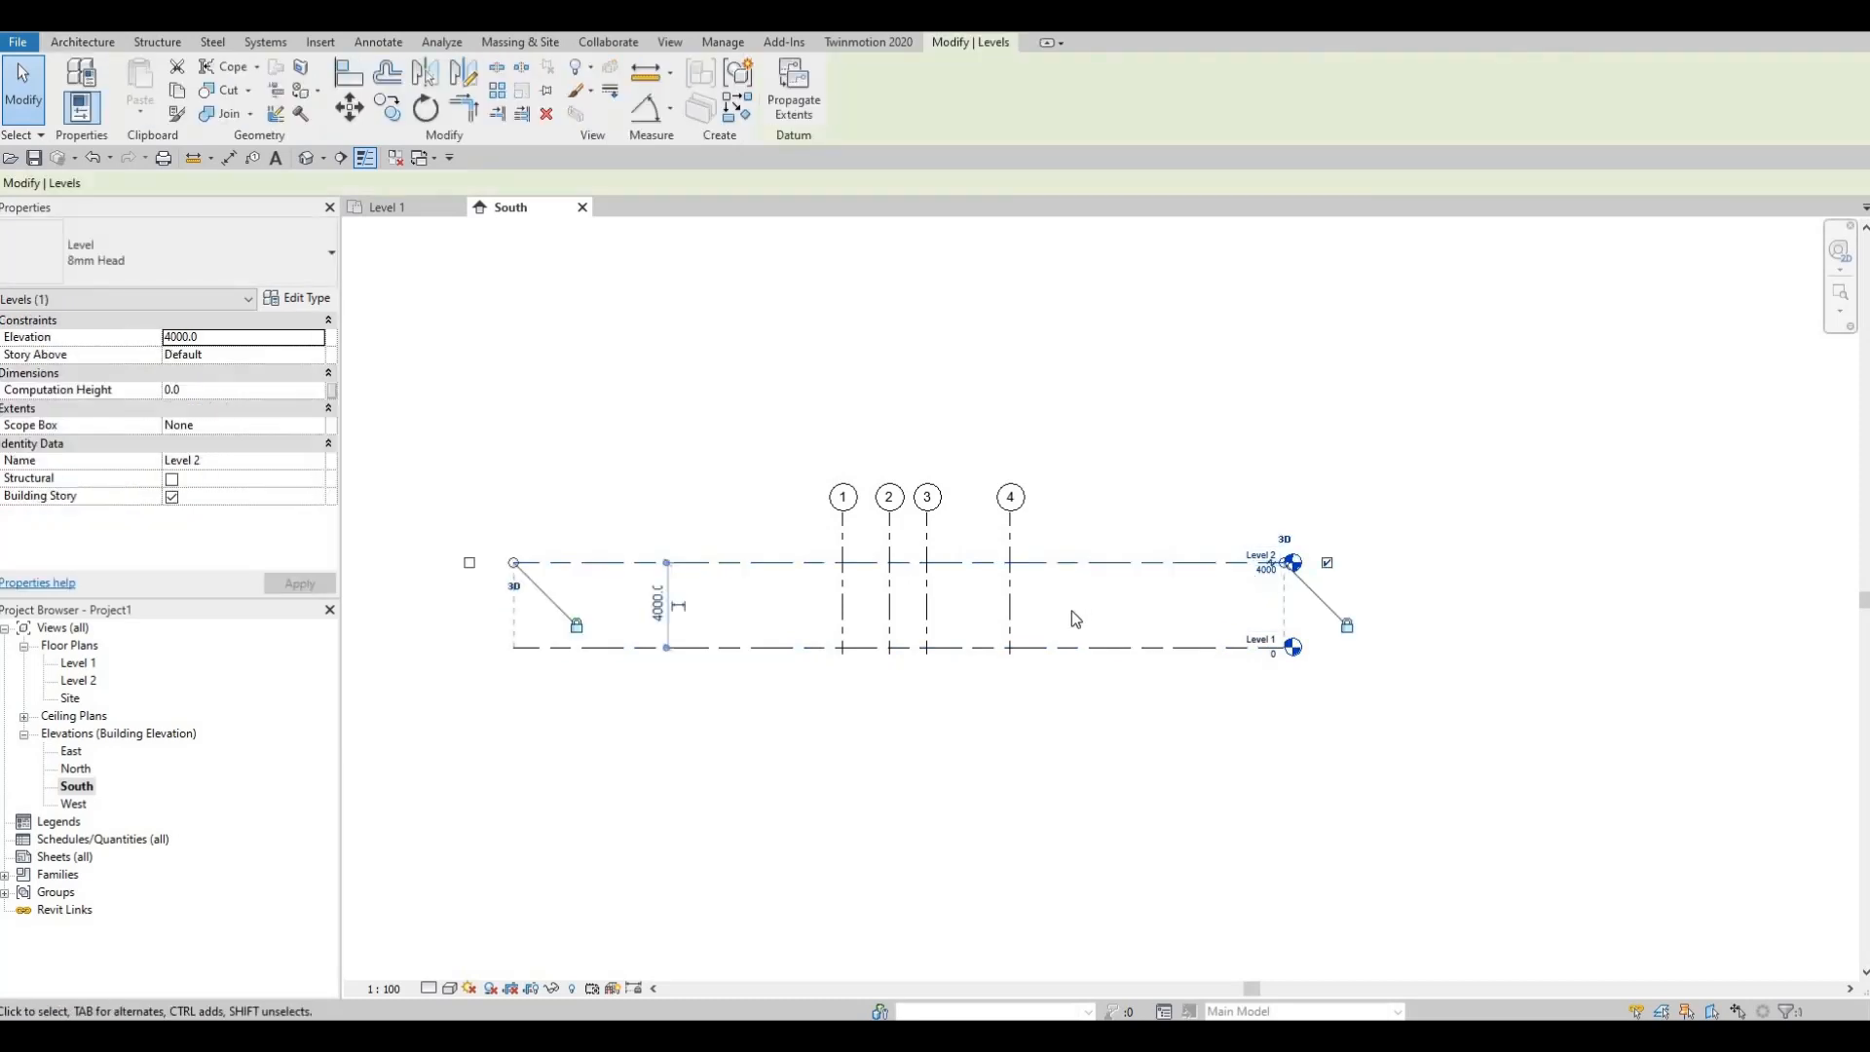
{"action": "left_click", "coordinate": [222, 337]}
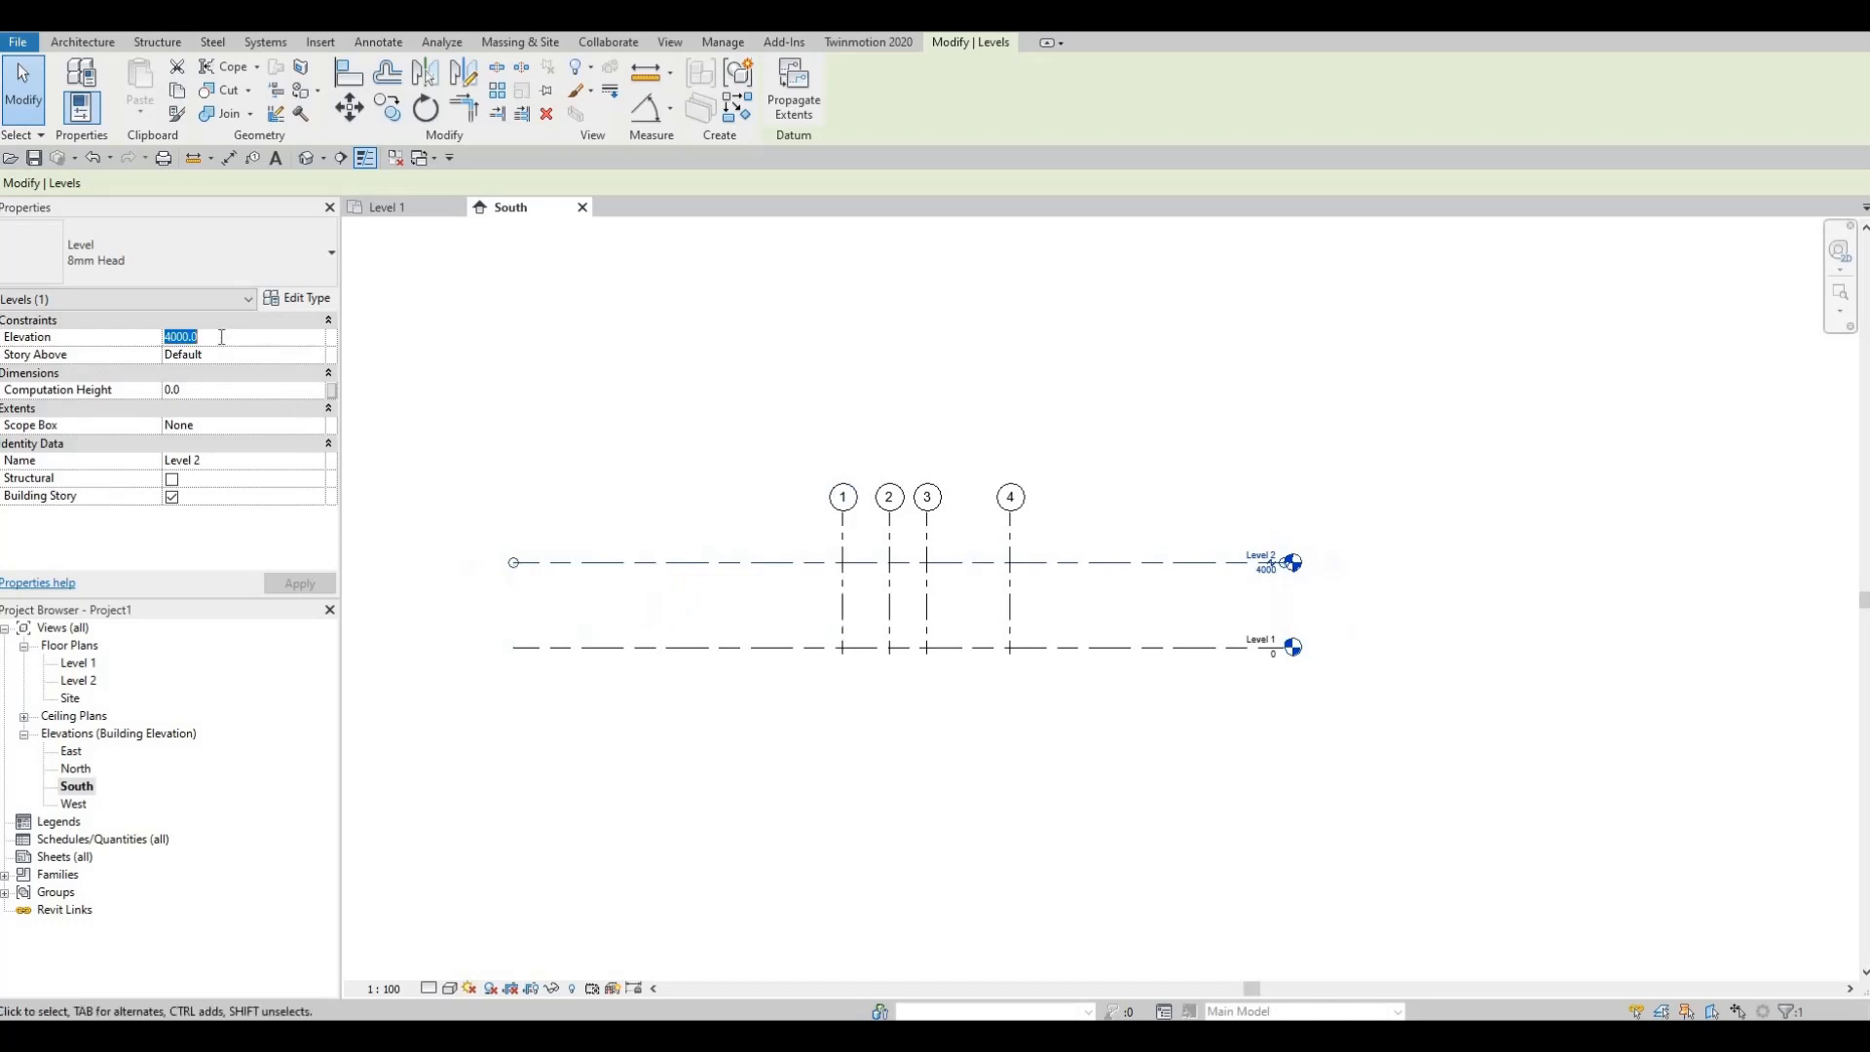
{"action": "type", "text": "300"}
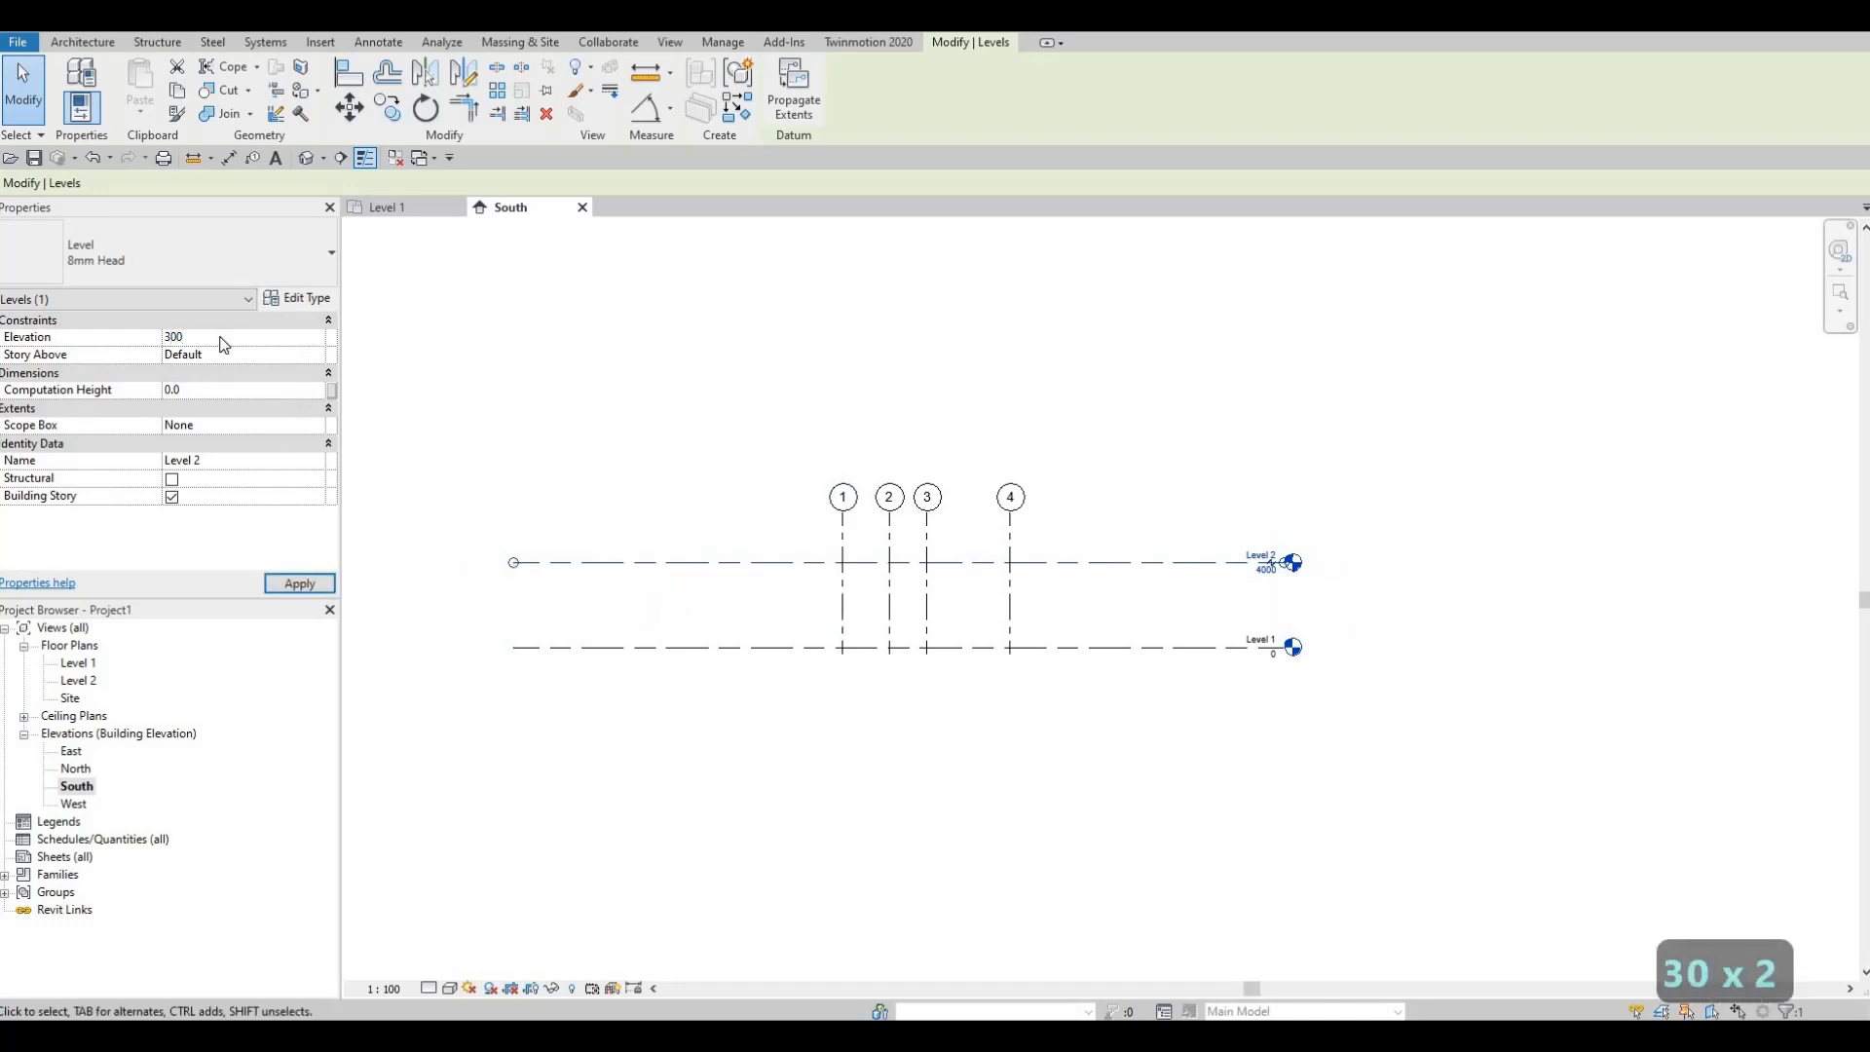
{"action": "key", "text": "Return"}
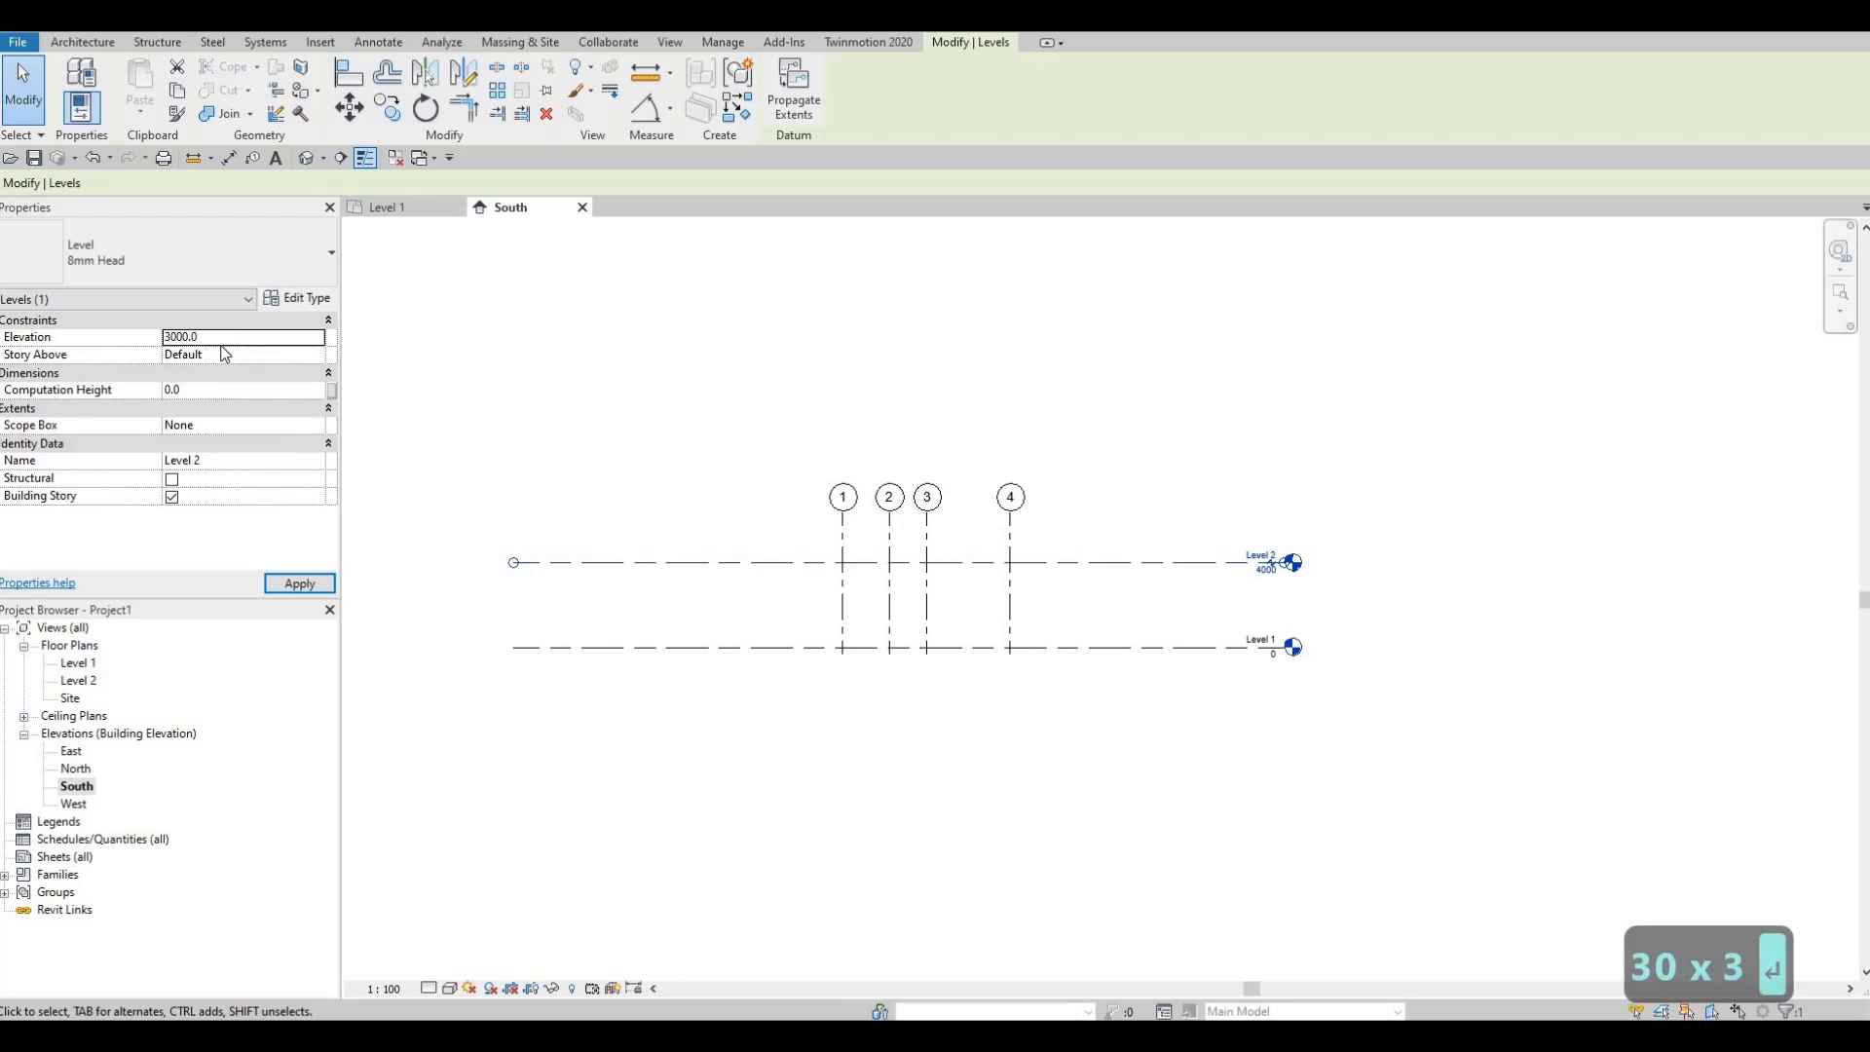
{"action": "left_click", "coordinate": [299, 583]}
{"action": "scroll", "coordinate": [1169, 592], "scroll_direction": "up", "scroll_amount": 4}
{"action": "key", "text": "Escape"}
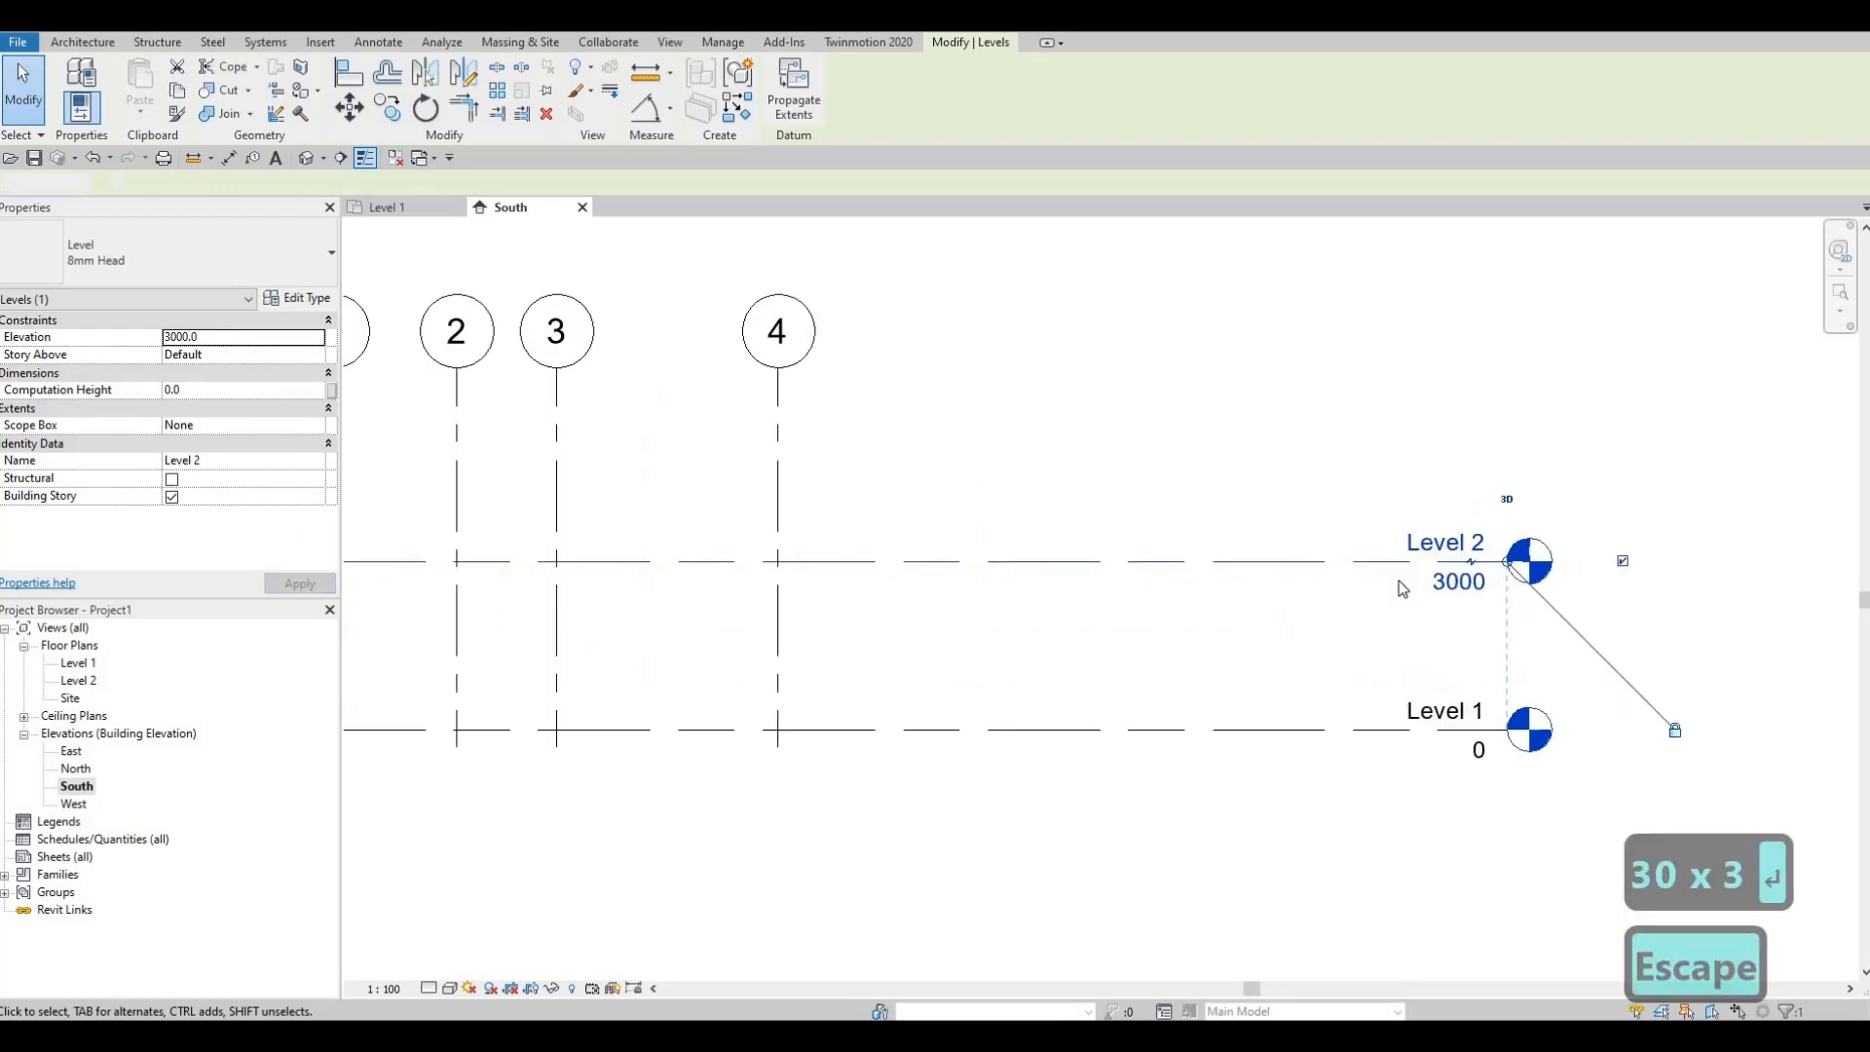
Step: Try Level 2 at 3500, then undo back to 3000 and reselect Level 2
{"action": "left_click", "coordinate": [1465, 585]}
{"action": "left_click", "coordinate": [1441, 586]}
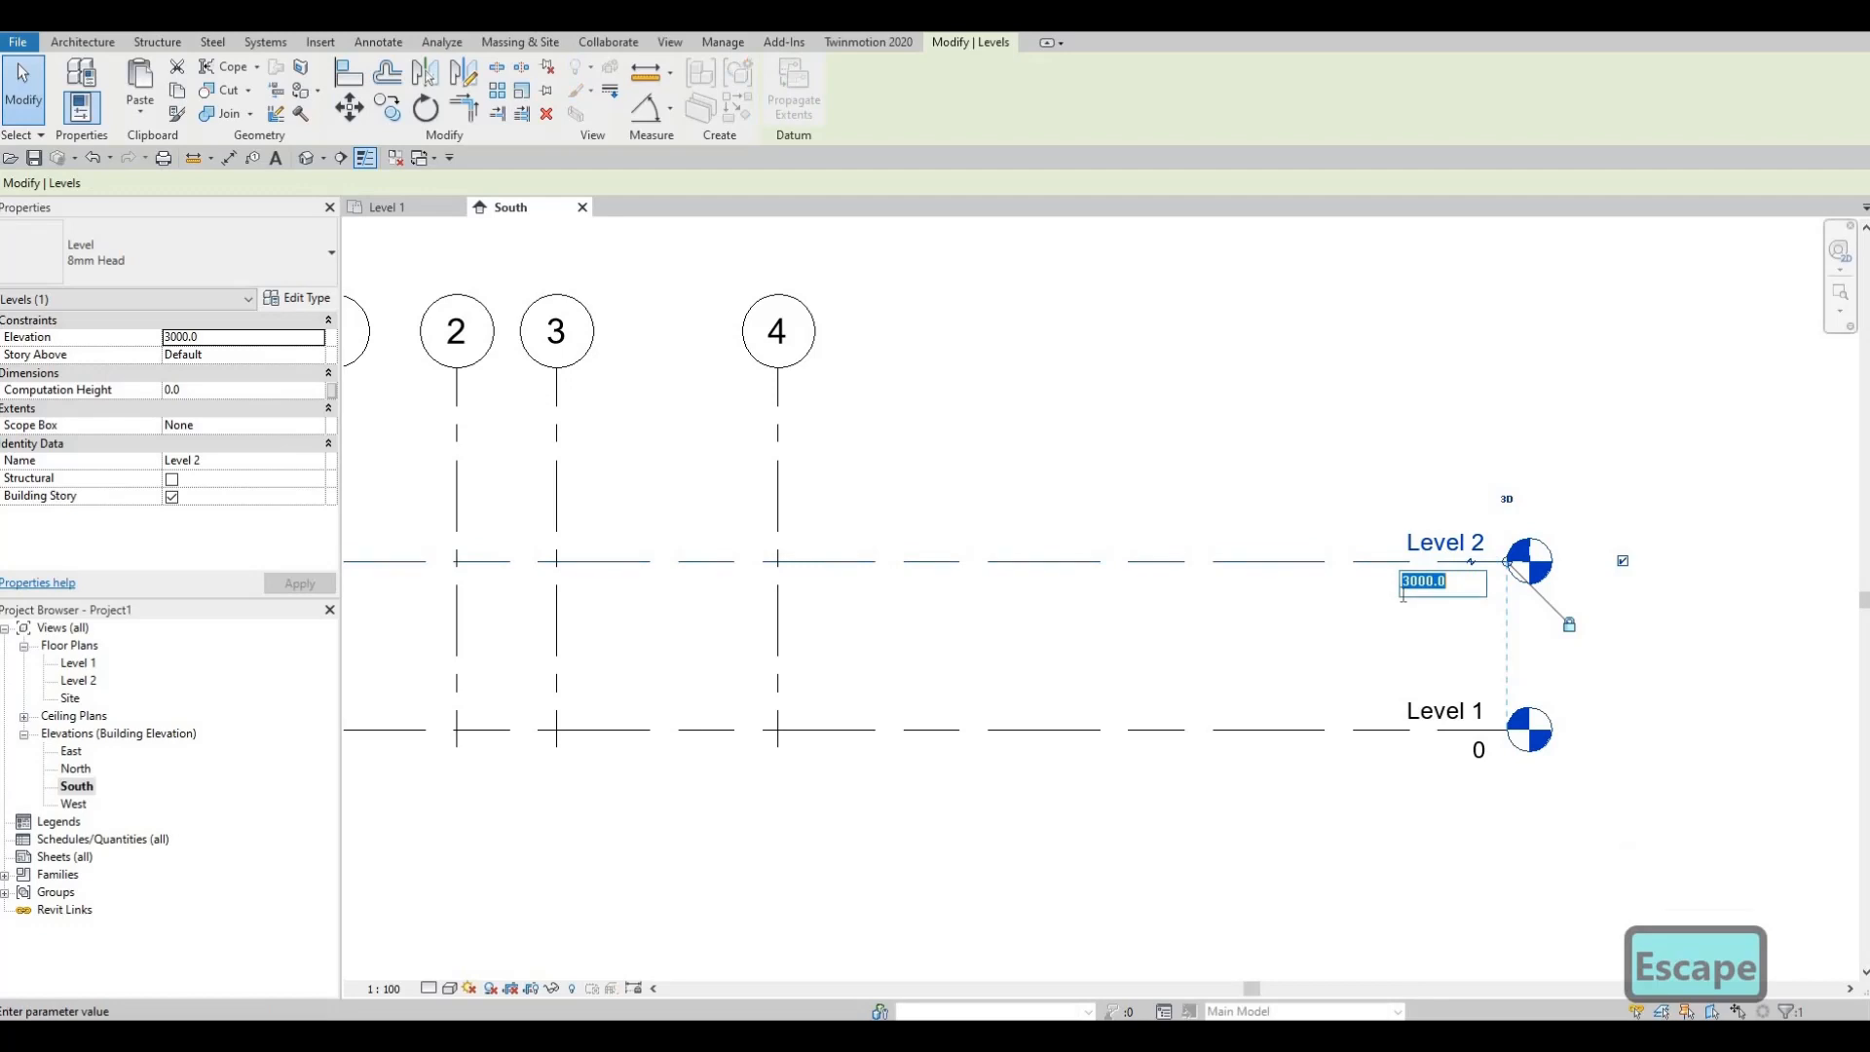
{"action": "type", "text": "3500"}
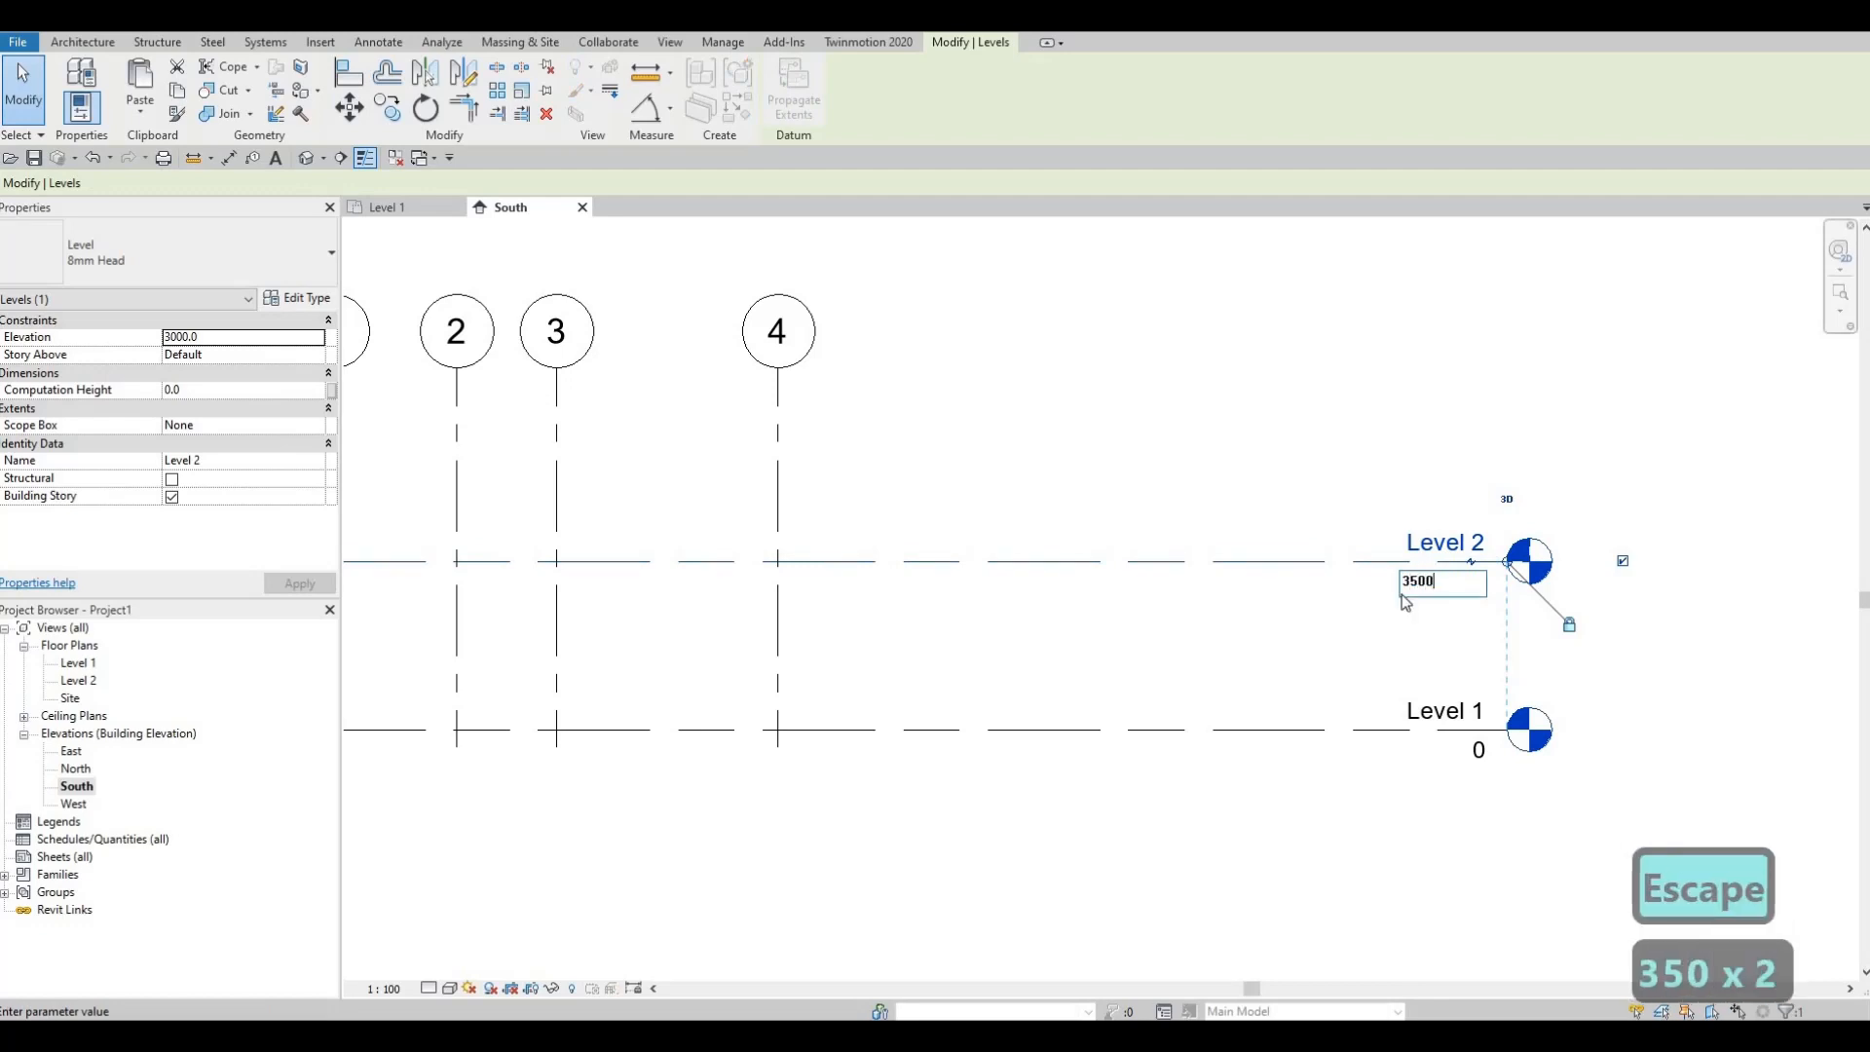
{"action": "key", "text": "Return"}
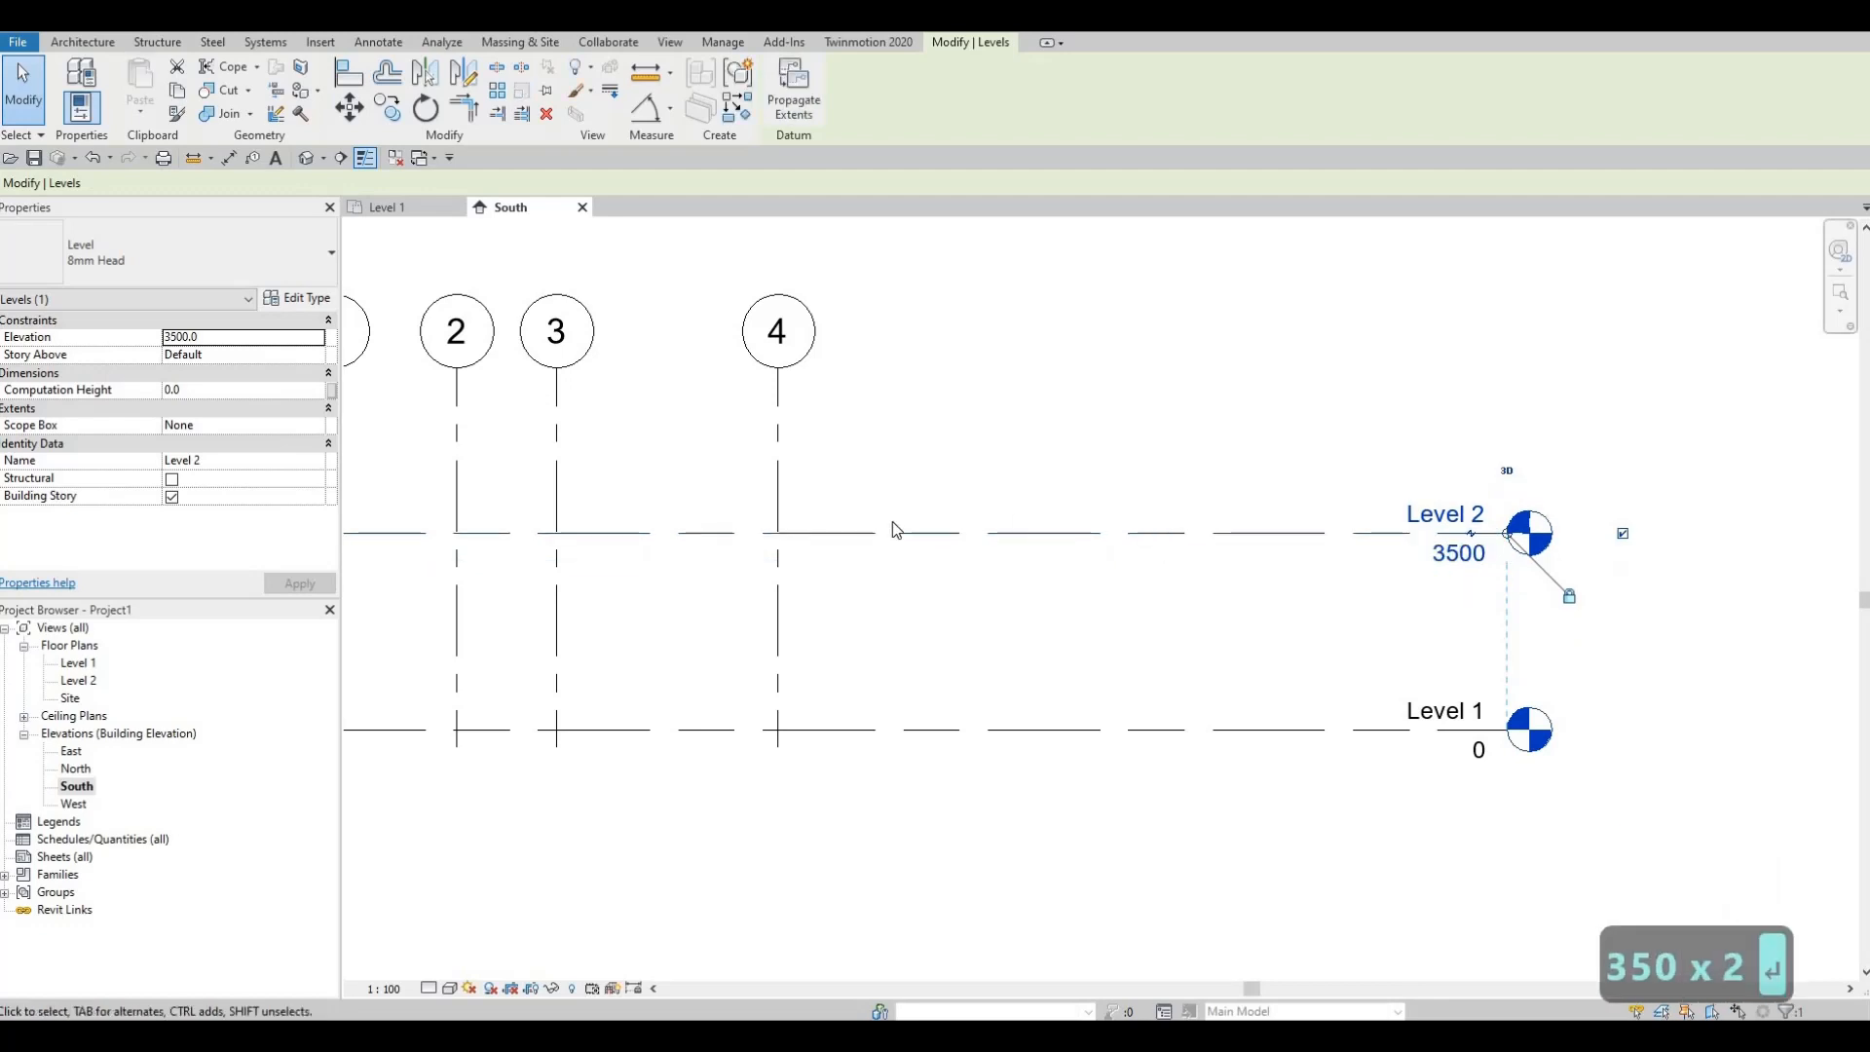
{"action": "key", "text": "Escape"}
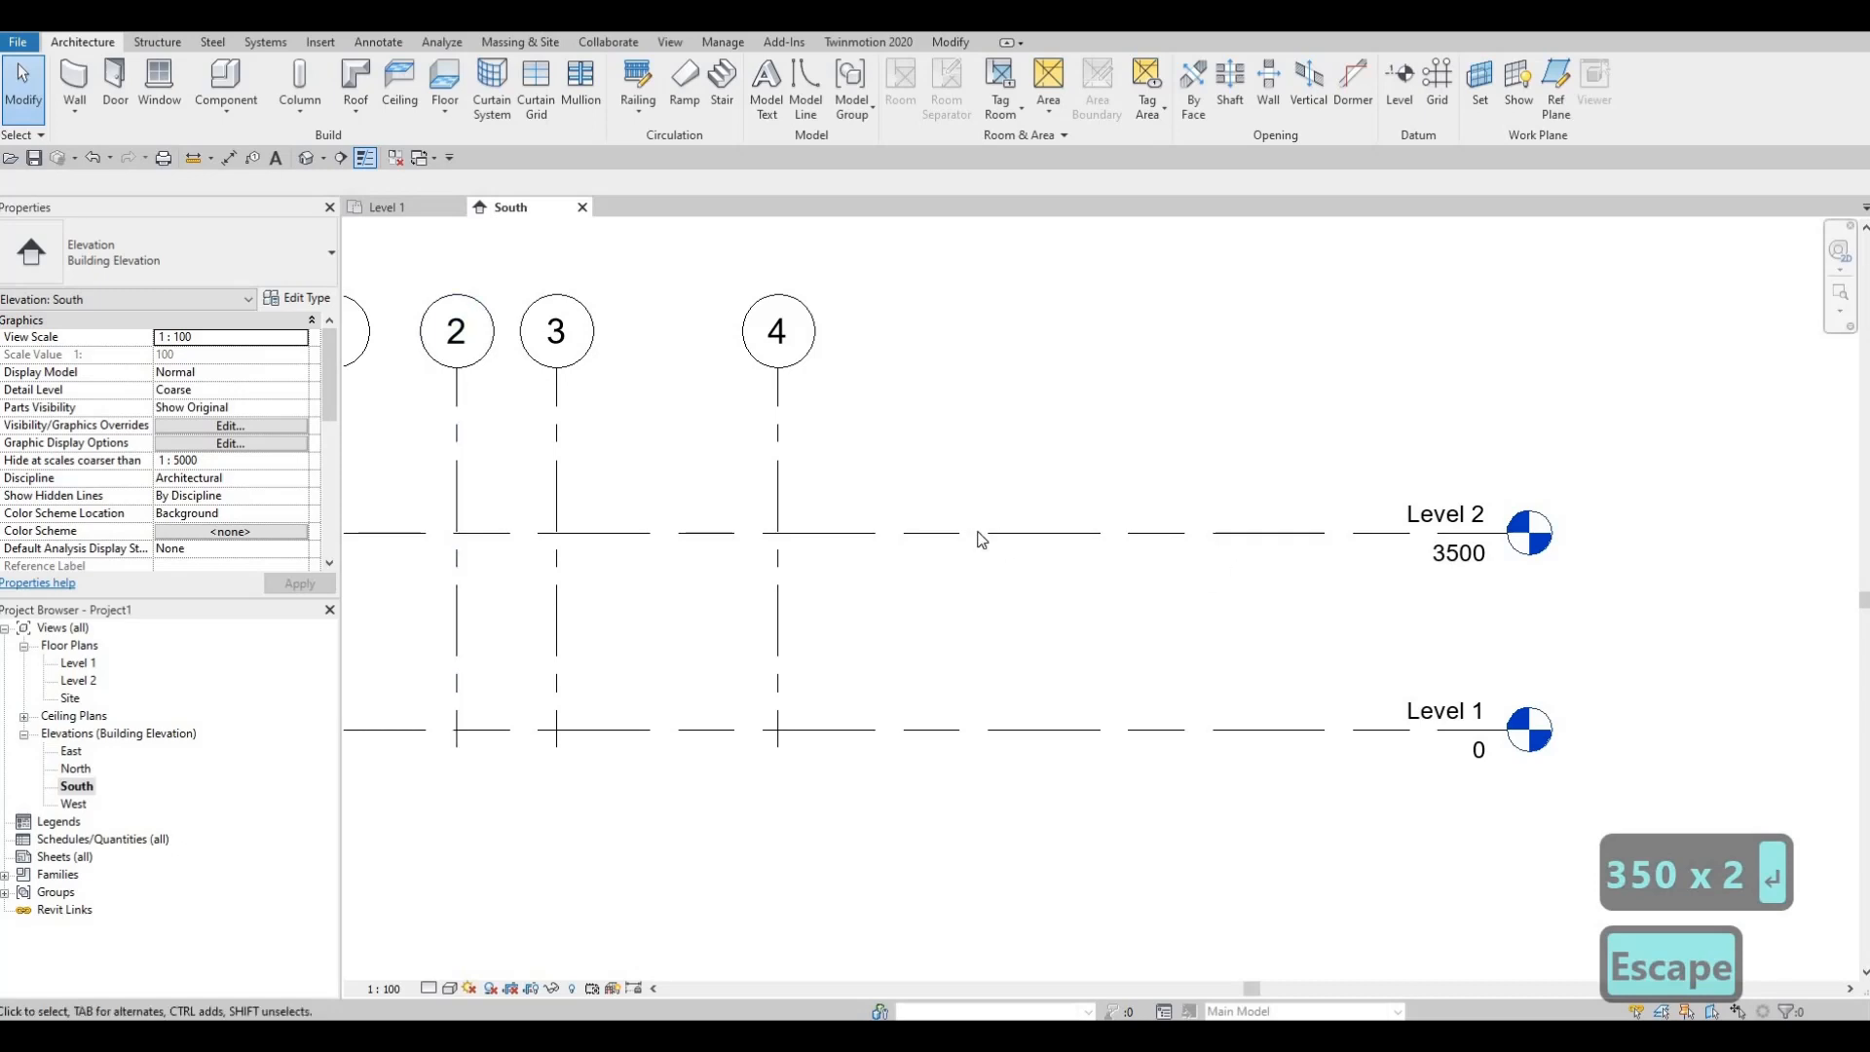
{"action": "left_click", "coordinate": [964, 534]}
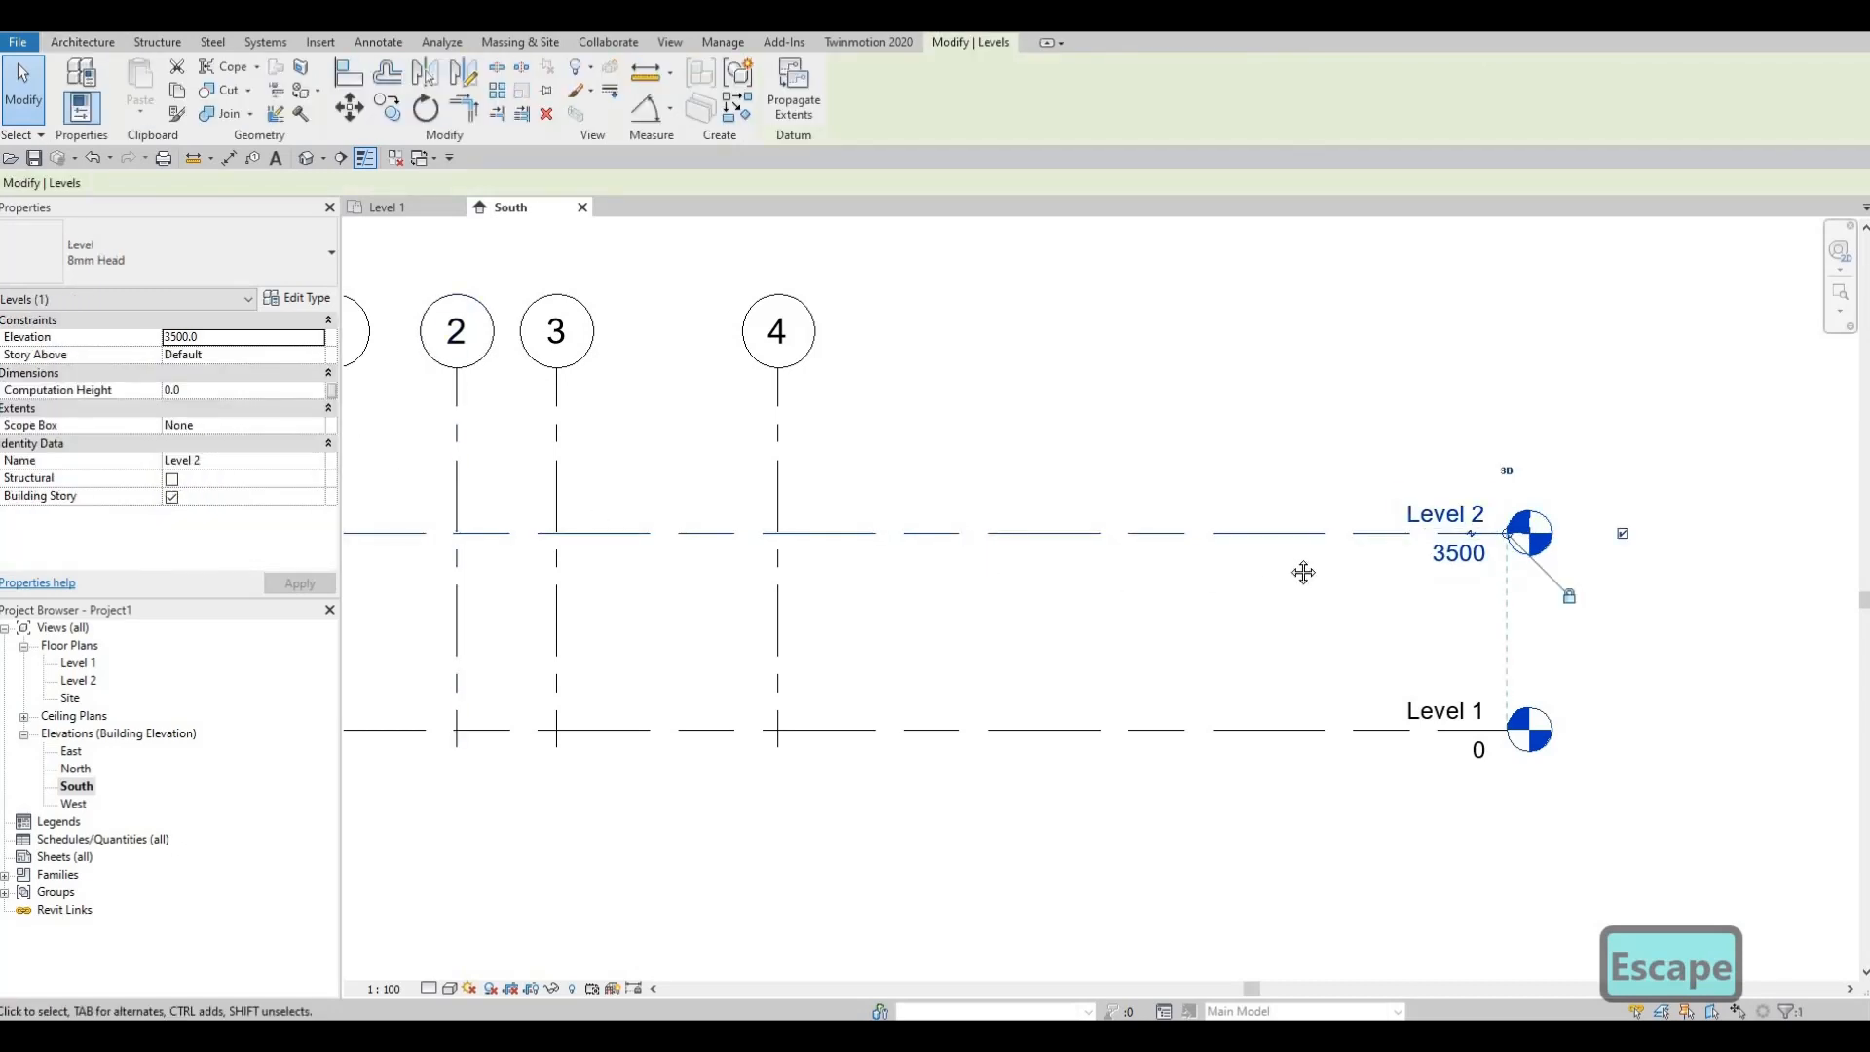
{"action": "scroll", "coordinate": [1283, 559], "scroll_direction": "down", "scroll_amount": 1}
{"action": "middle_click_drag", "start_coordinate": [1283, 559], "coordinate": [1422, 546]}
{"action": "key", "text": "Escape"}
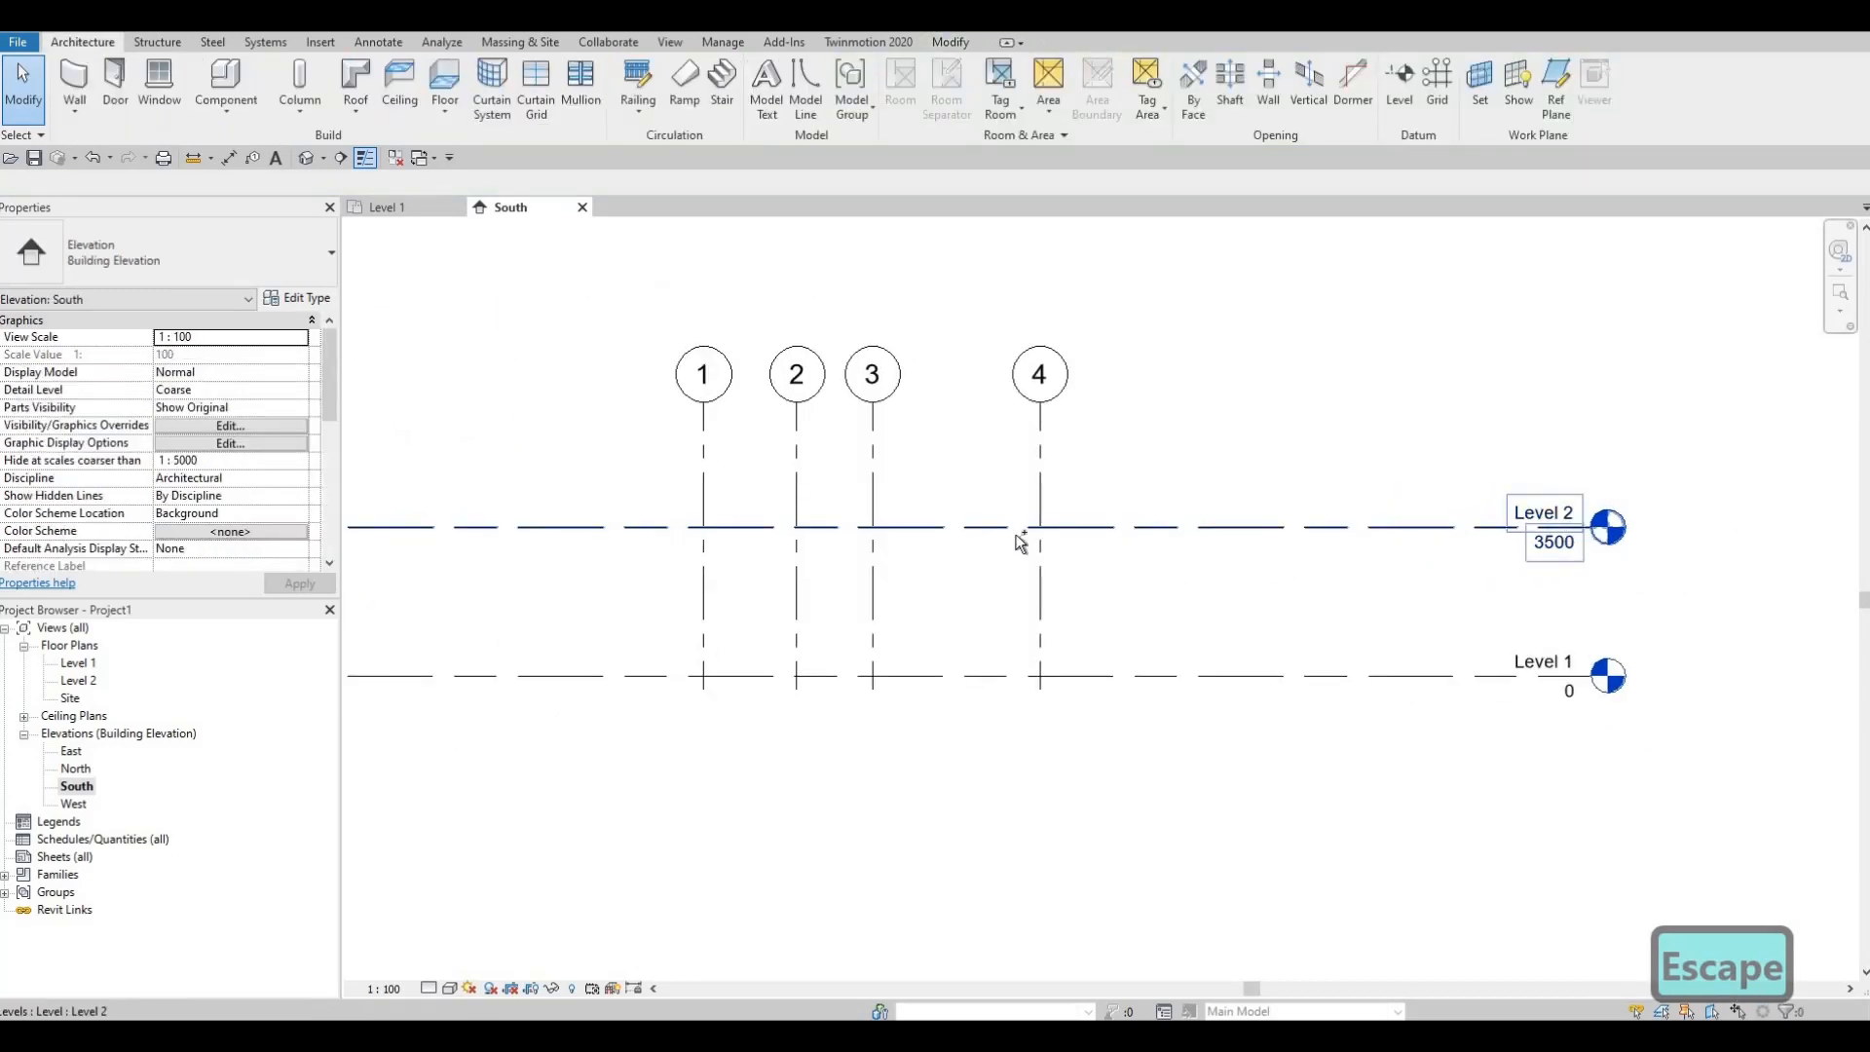
{"action": "key", "text": "ctrl+z"}
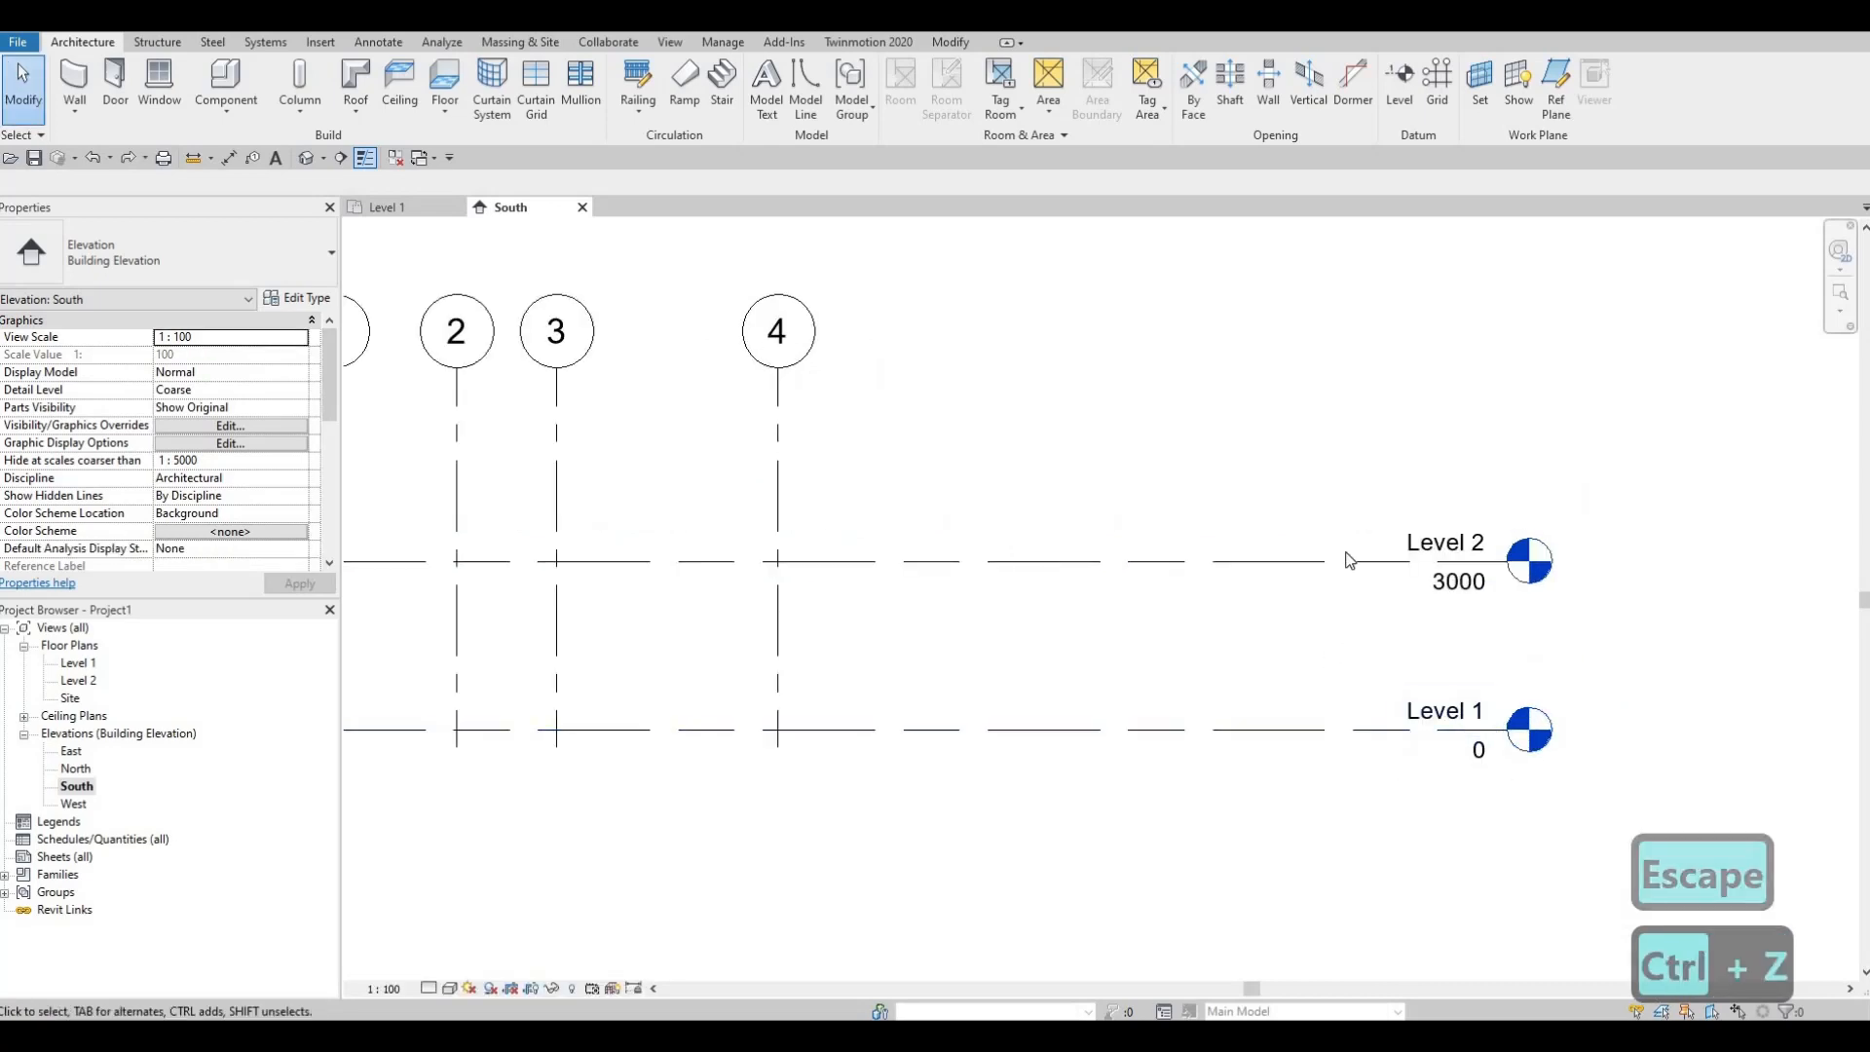
{"action": "scroll", "coordinate": [1235, 592], "scroll_direction": "down", "scroll_amount": 2}
{"action": "middle_click_drag", "start_coordinate": [1276, 574], "coordinate": [1477, 594]}
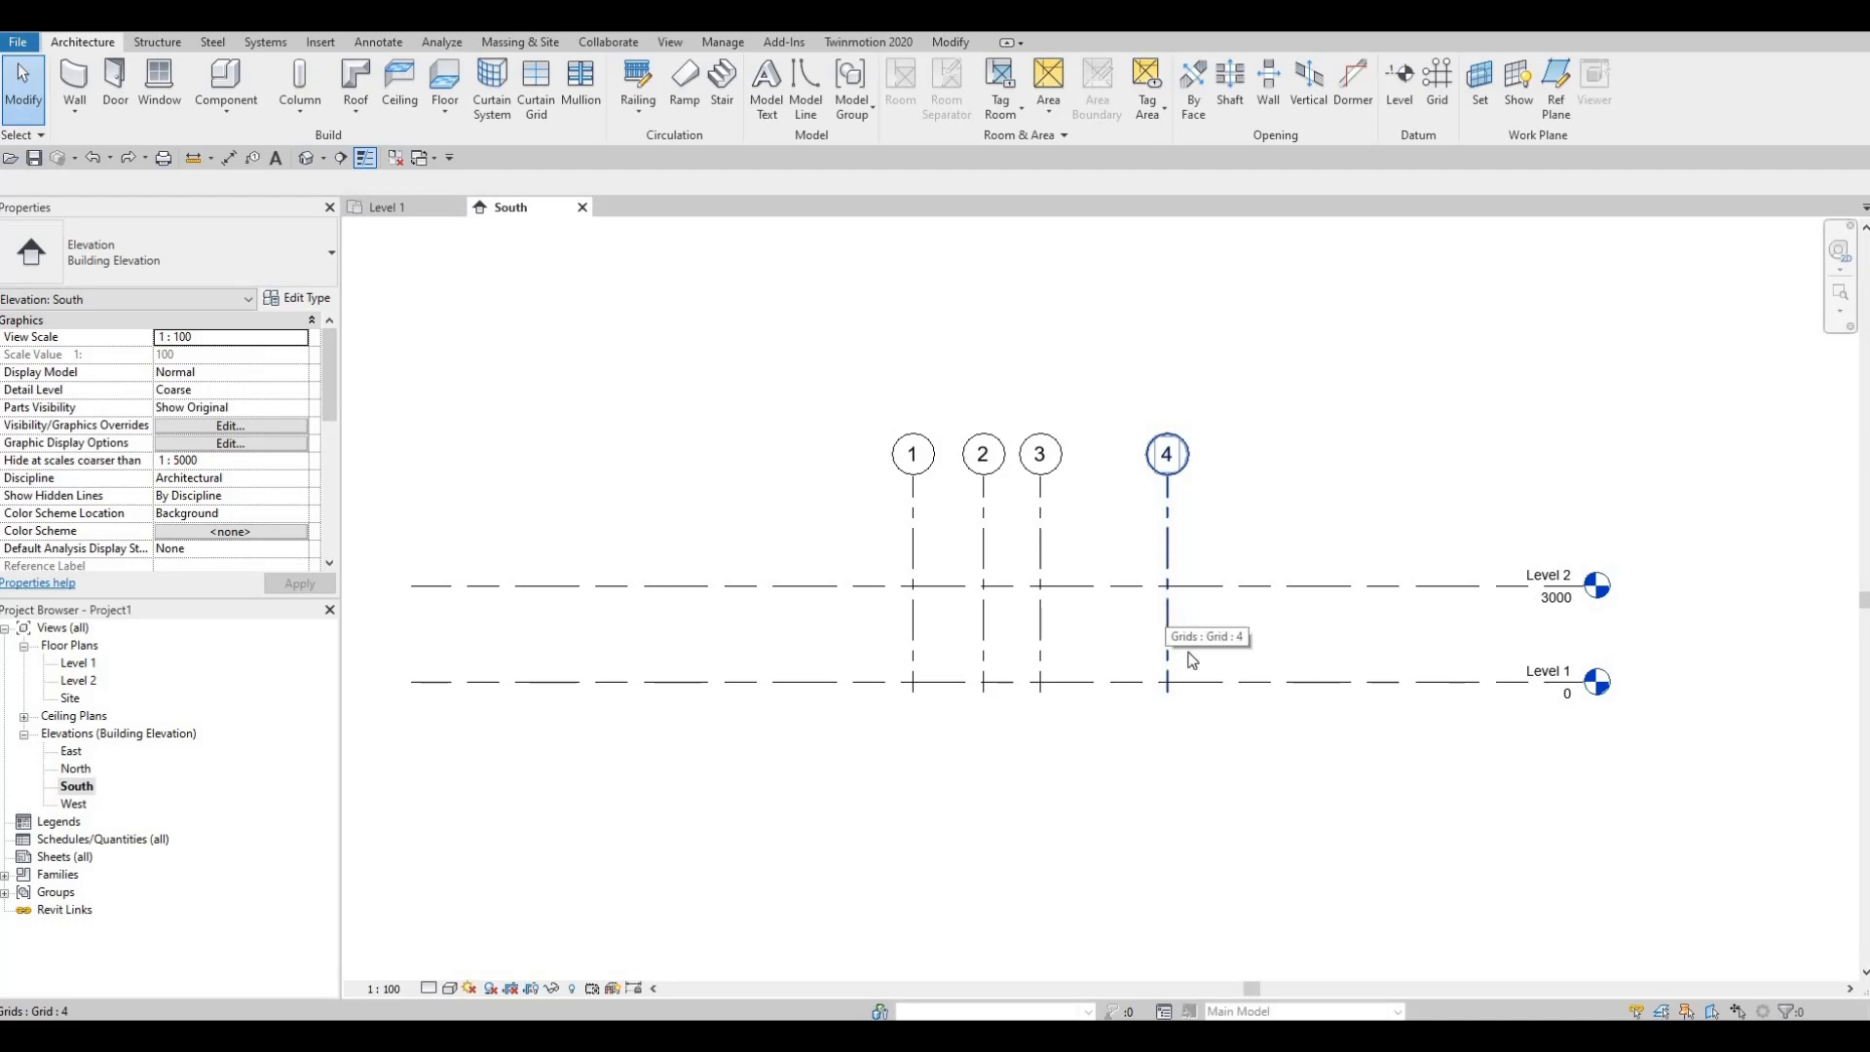
{"action": "left_click", "coordinate": [1268, 587]}
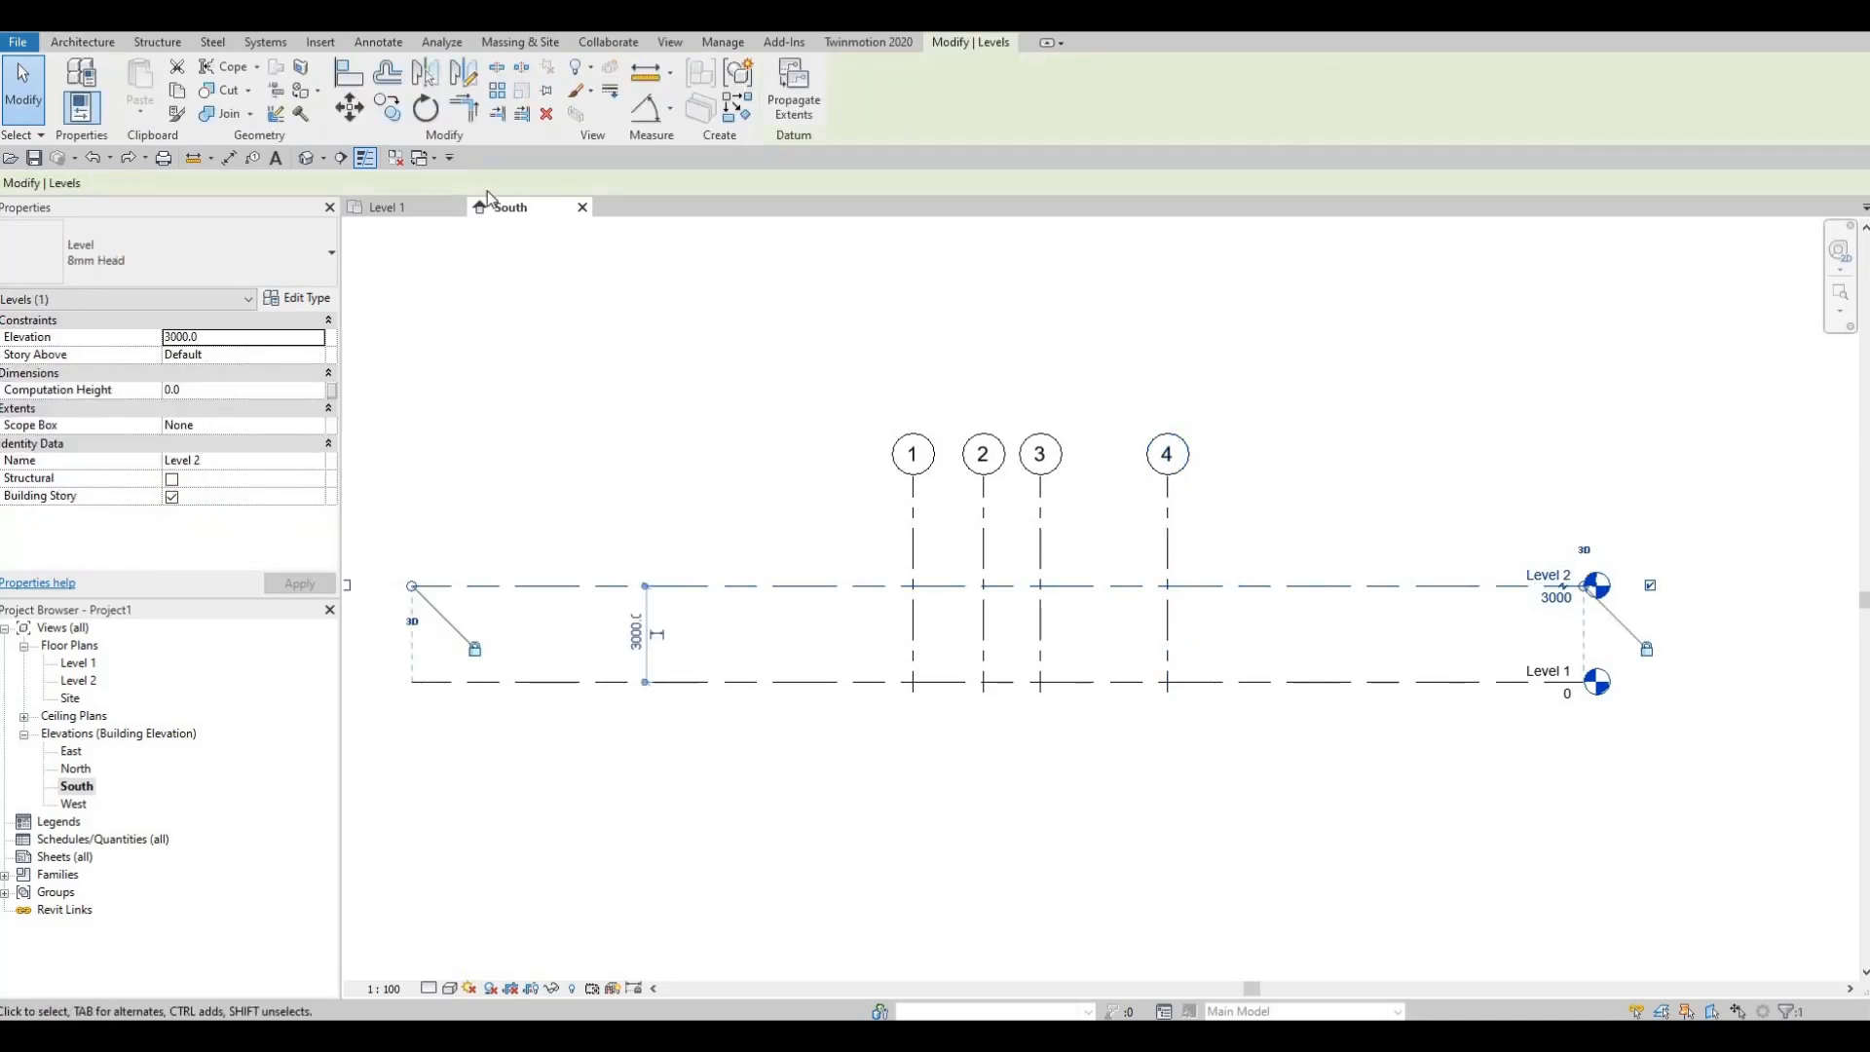
Step: Copy Level 2 3000 upward to create Level 3 at 6000
{"action": "left_click", "coordinate": [386, 111]}
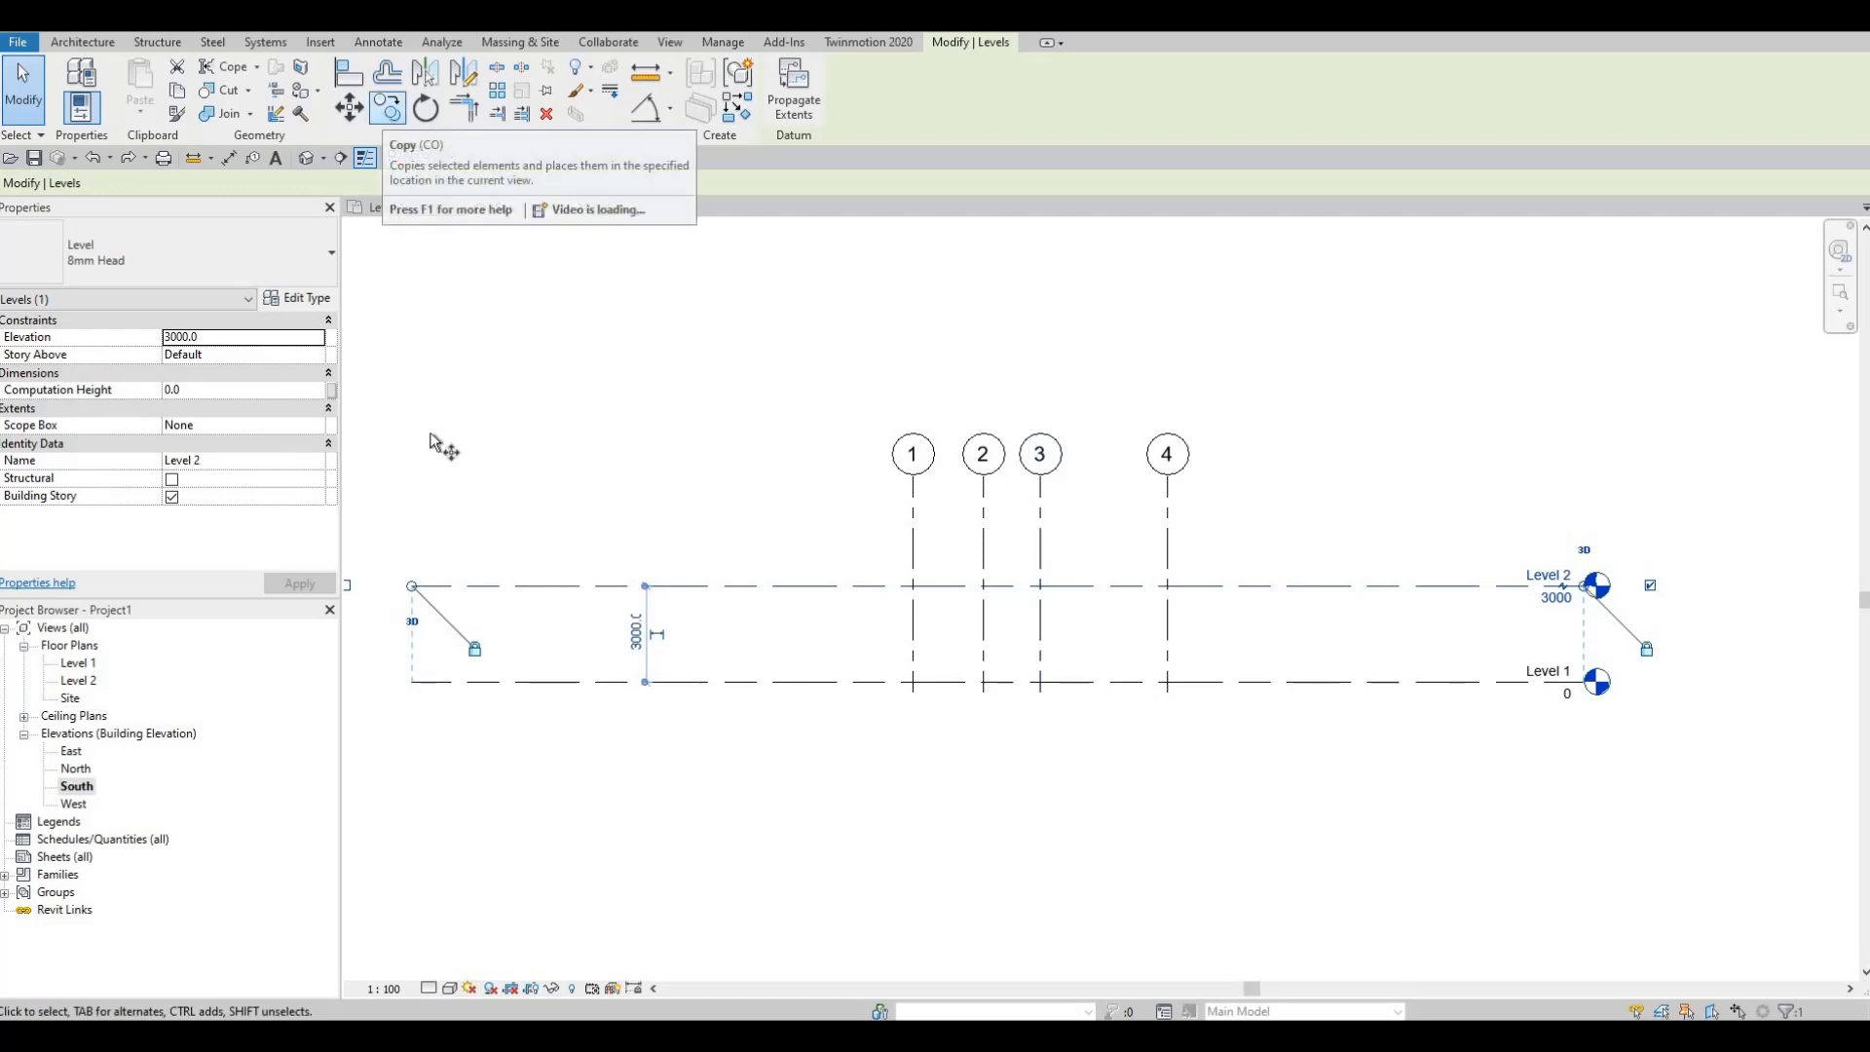
{"action": "left_click", "coordinate": [780, 587]}
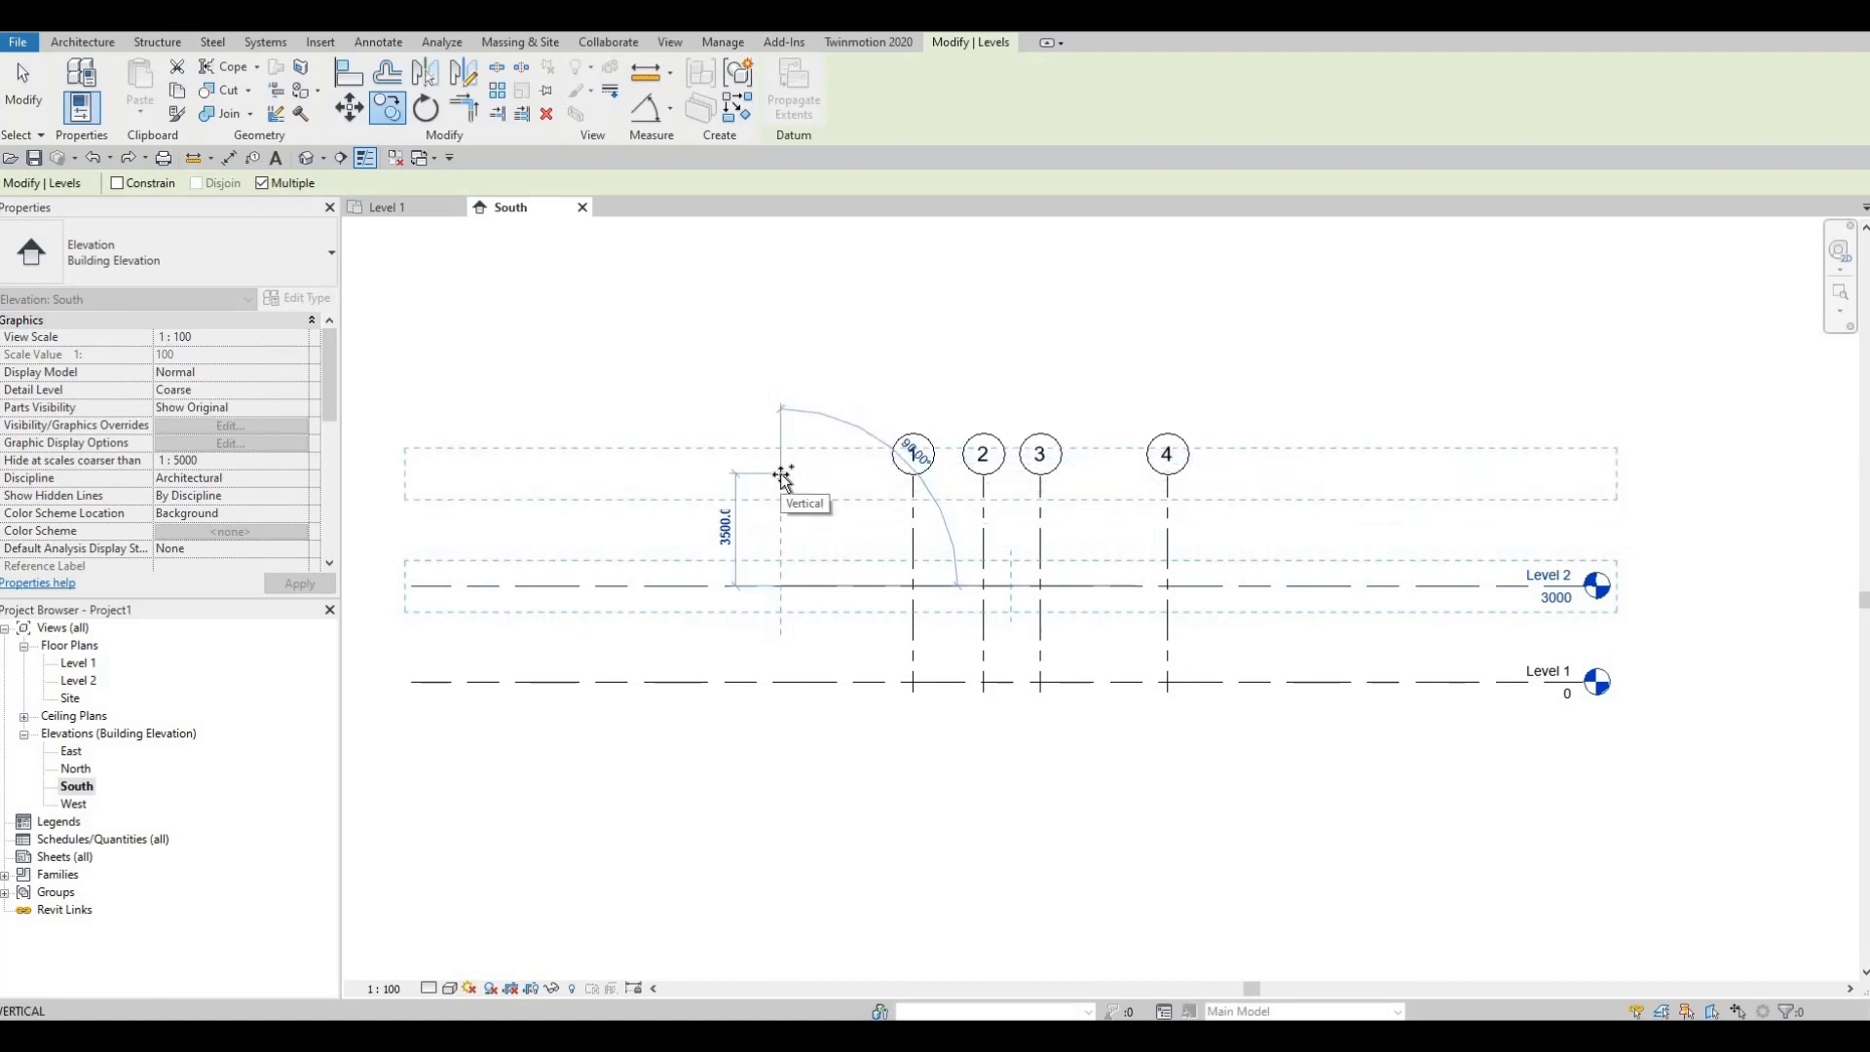
{"action": "type", "text": "3000"}
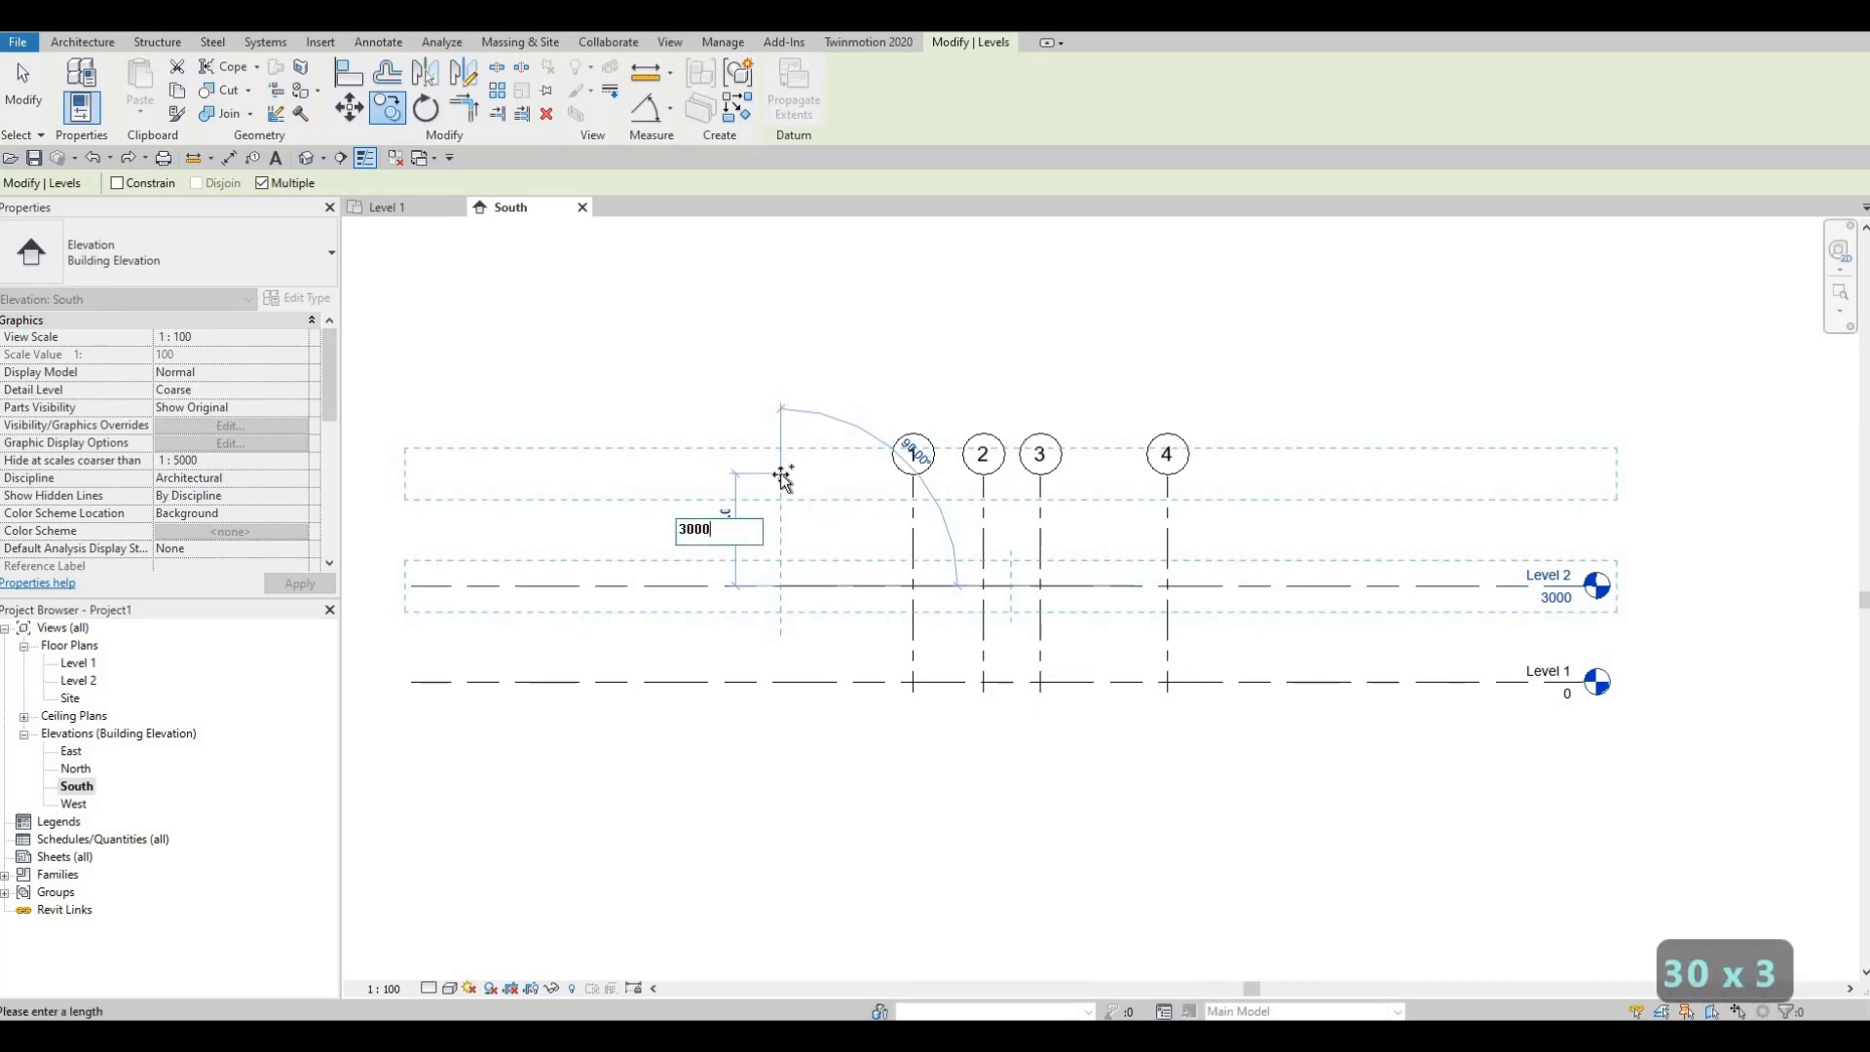
{"action": "key", "text": "Return"}
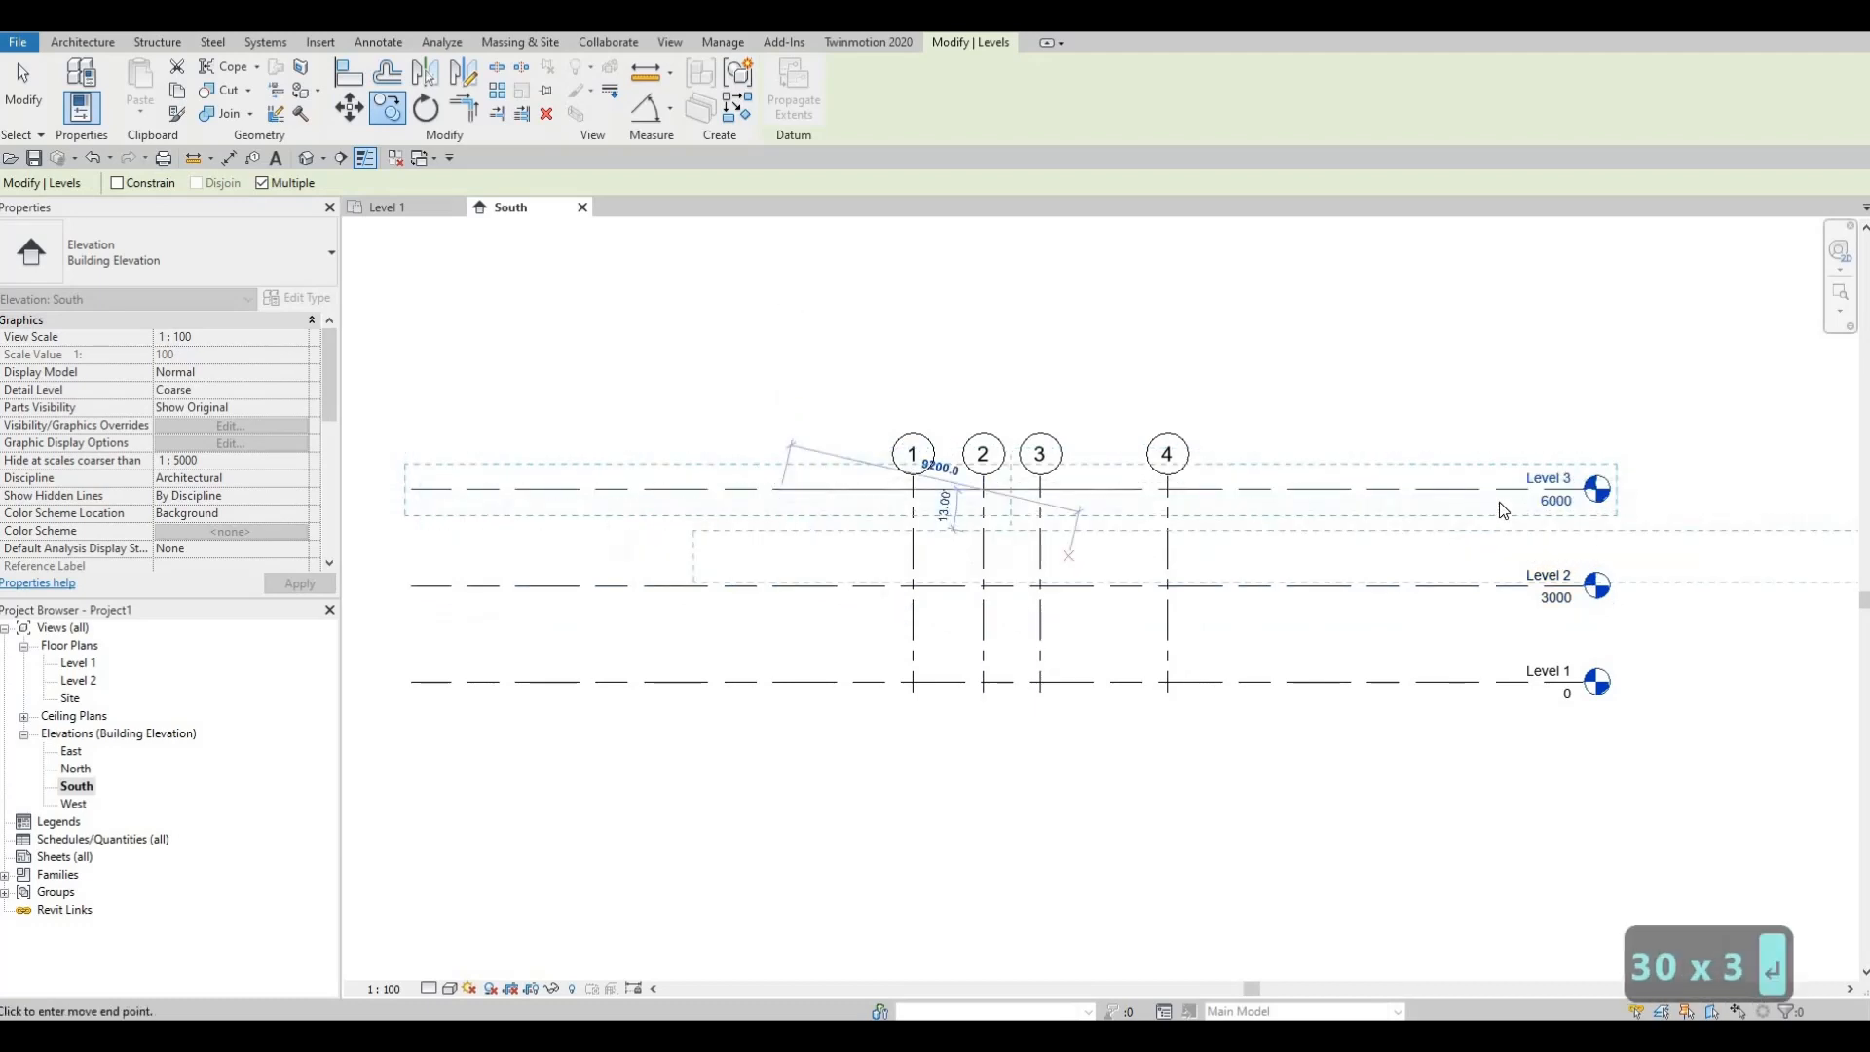
{"action": "key", "text": "Escape"}
{"action": "key", "text": "Escape"}
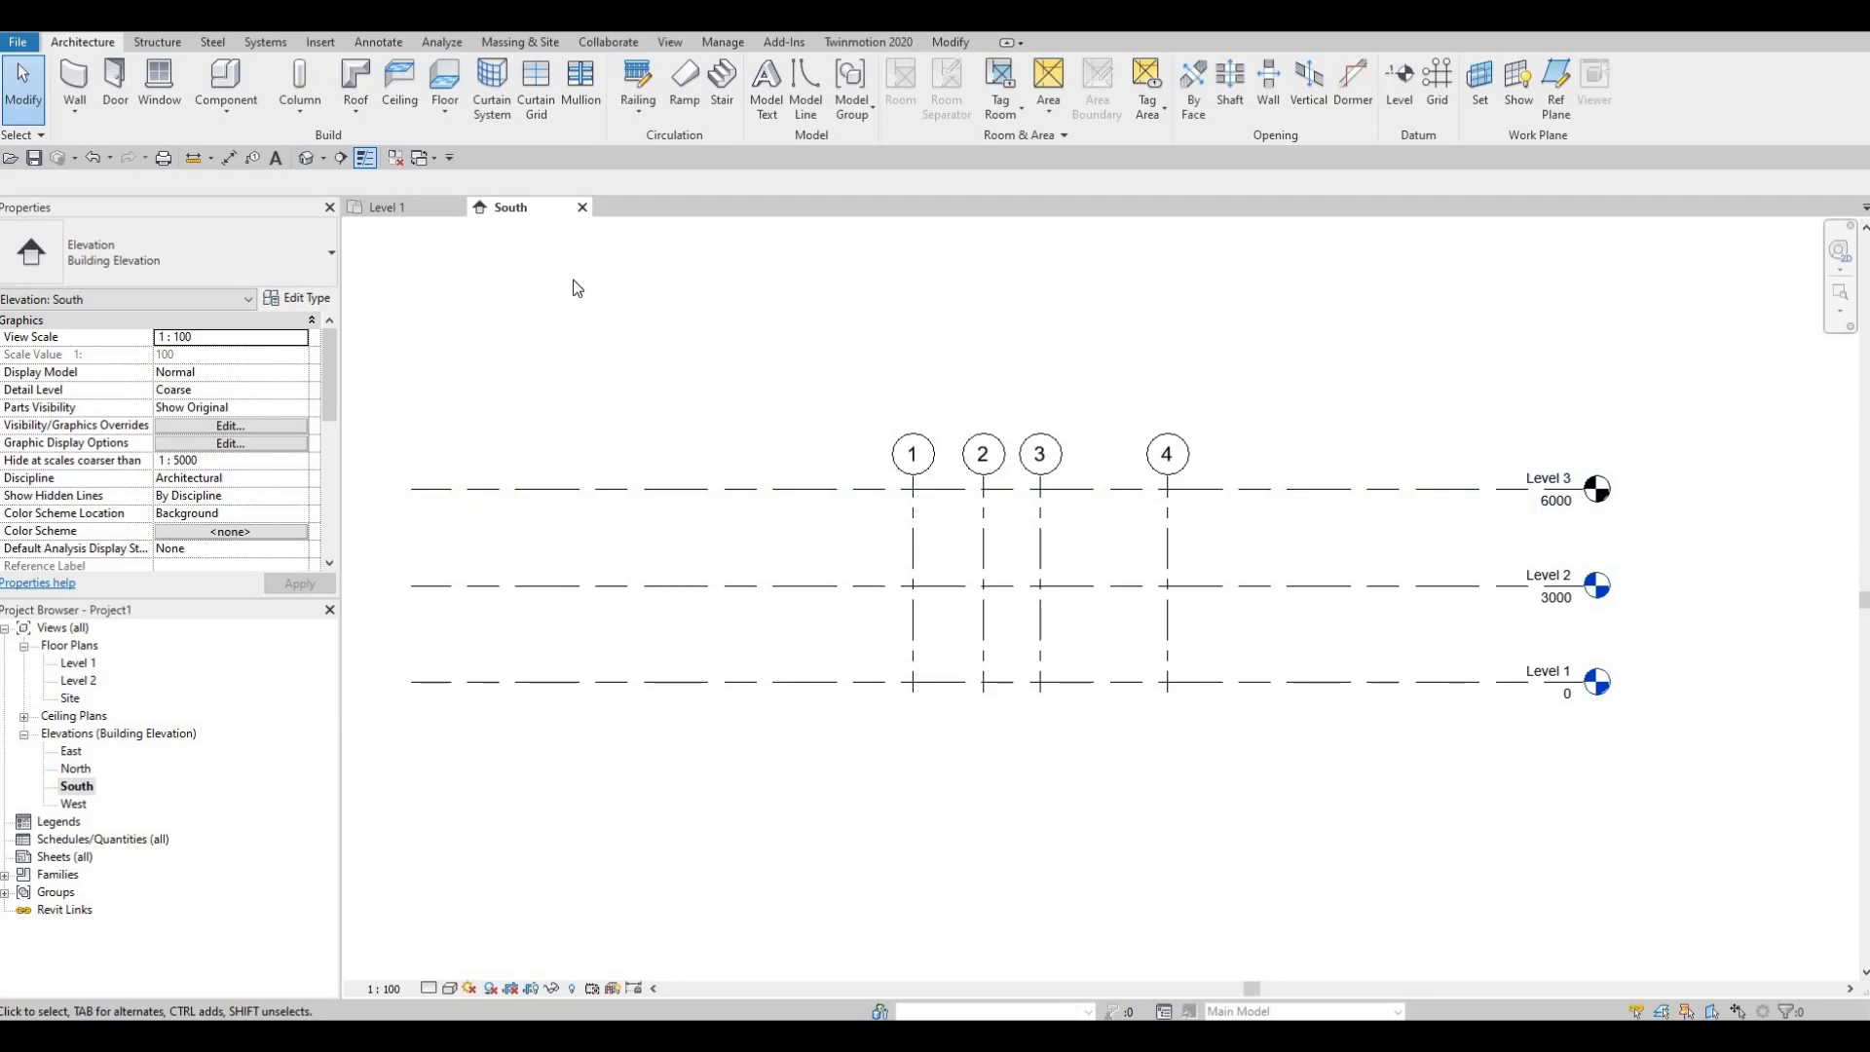
Step: Create a Level 3 floor plan, close it, then undo the plan and copied level
{"action": "left_click", "coordinate": [669, 41]}
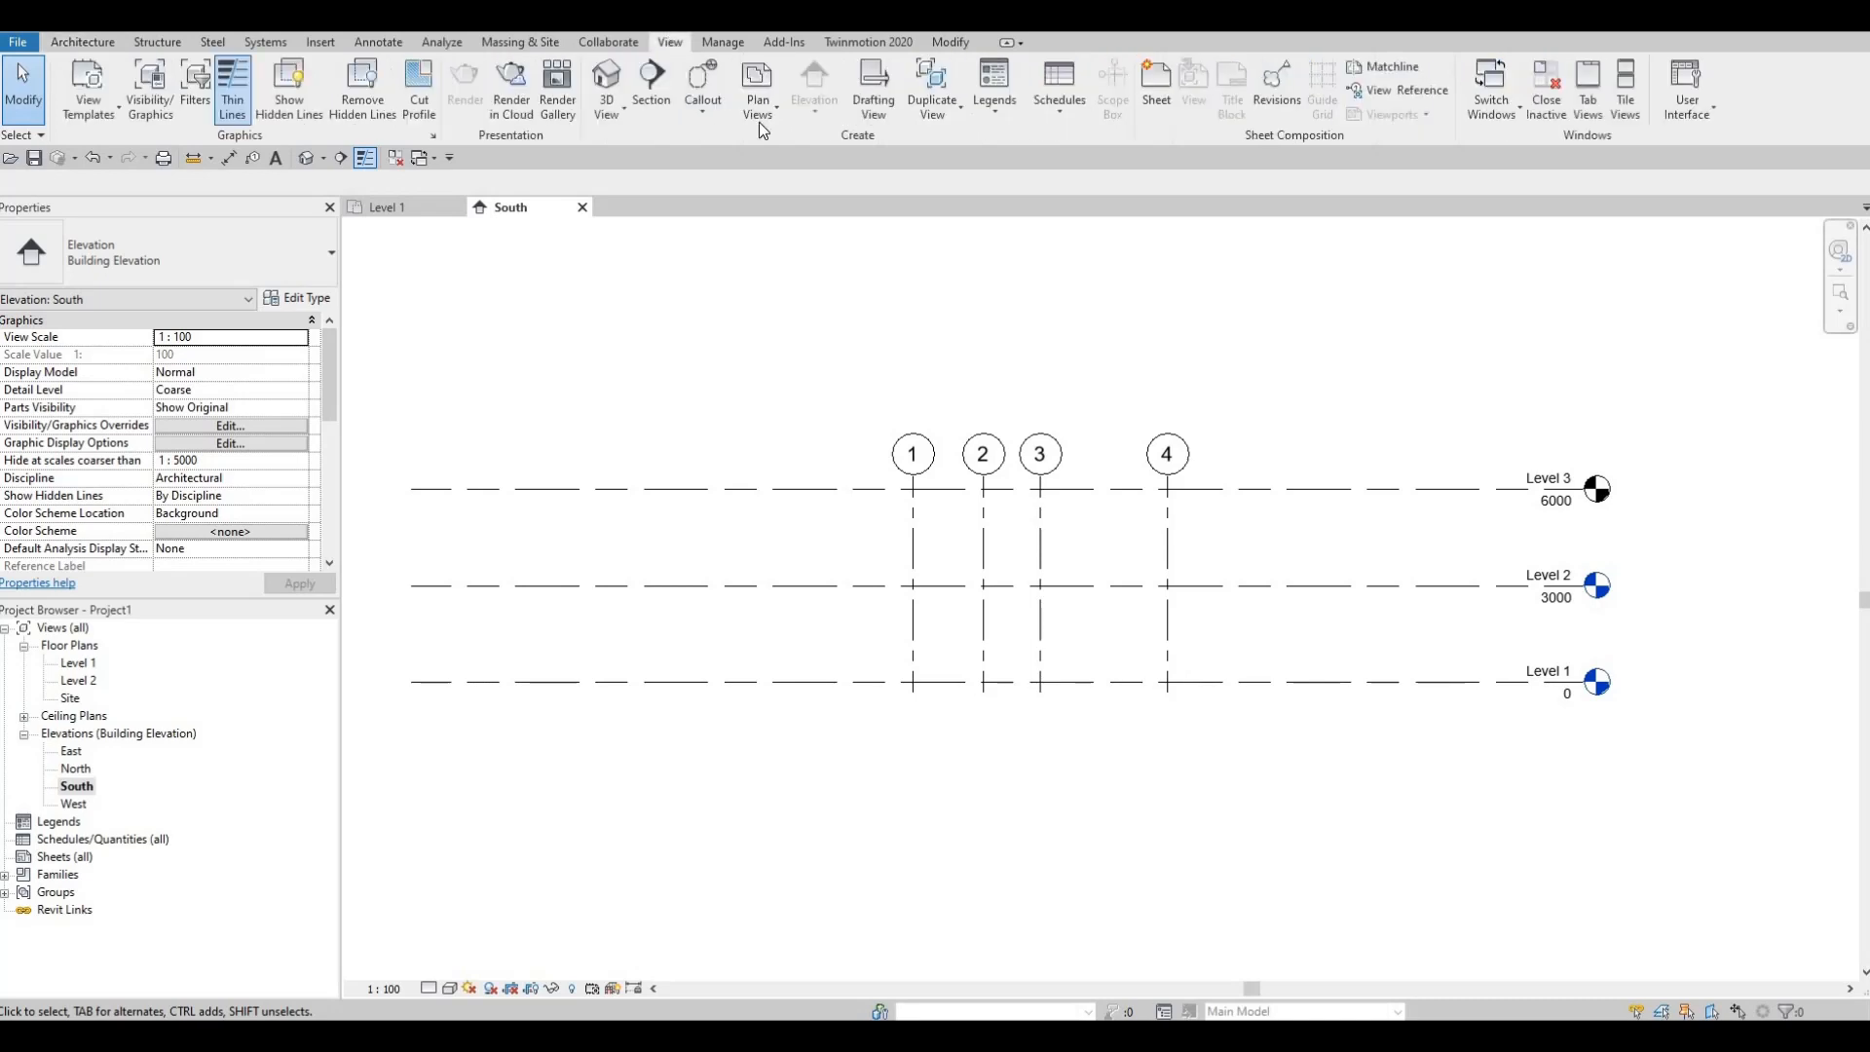
{"action": "left_click", "coordinate": [760, 122]}
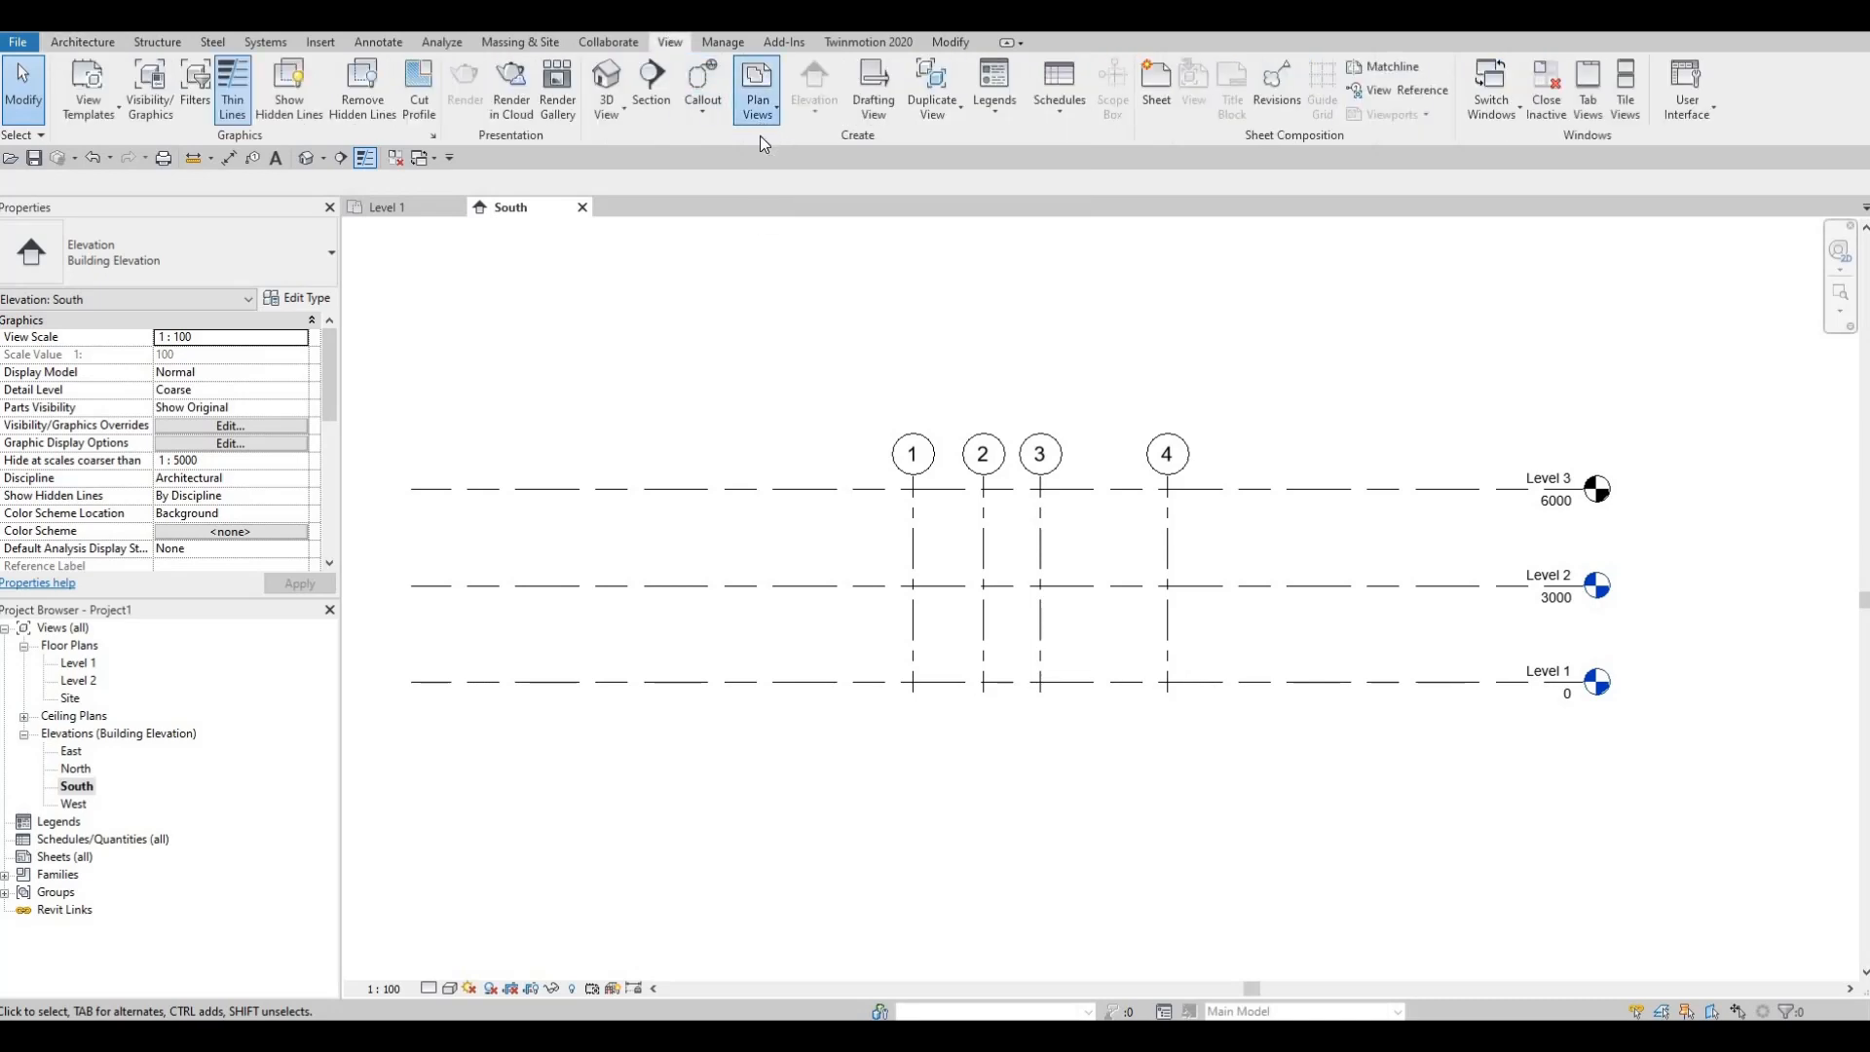
{"action": "left_click", "coordinate": [769, 145]}
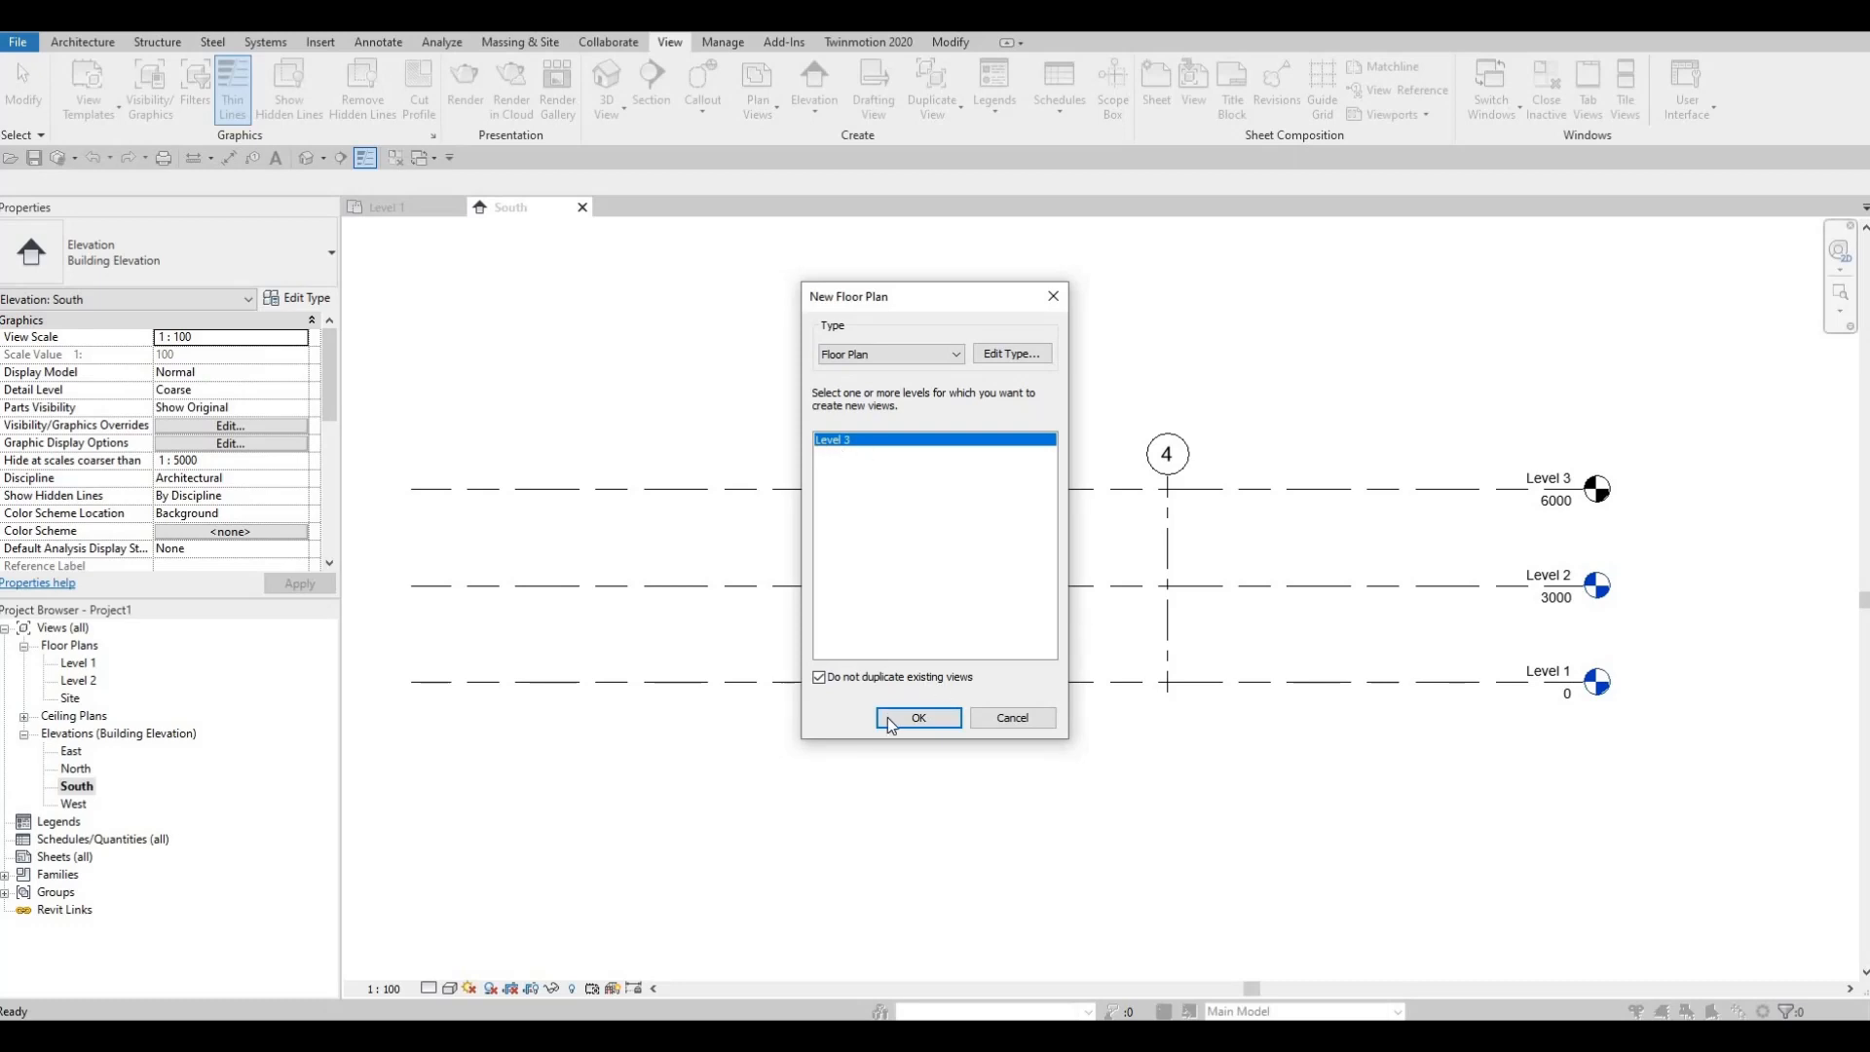
{"action": "key", "text": "Return"}
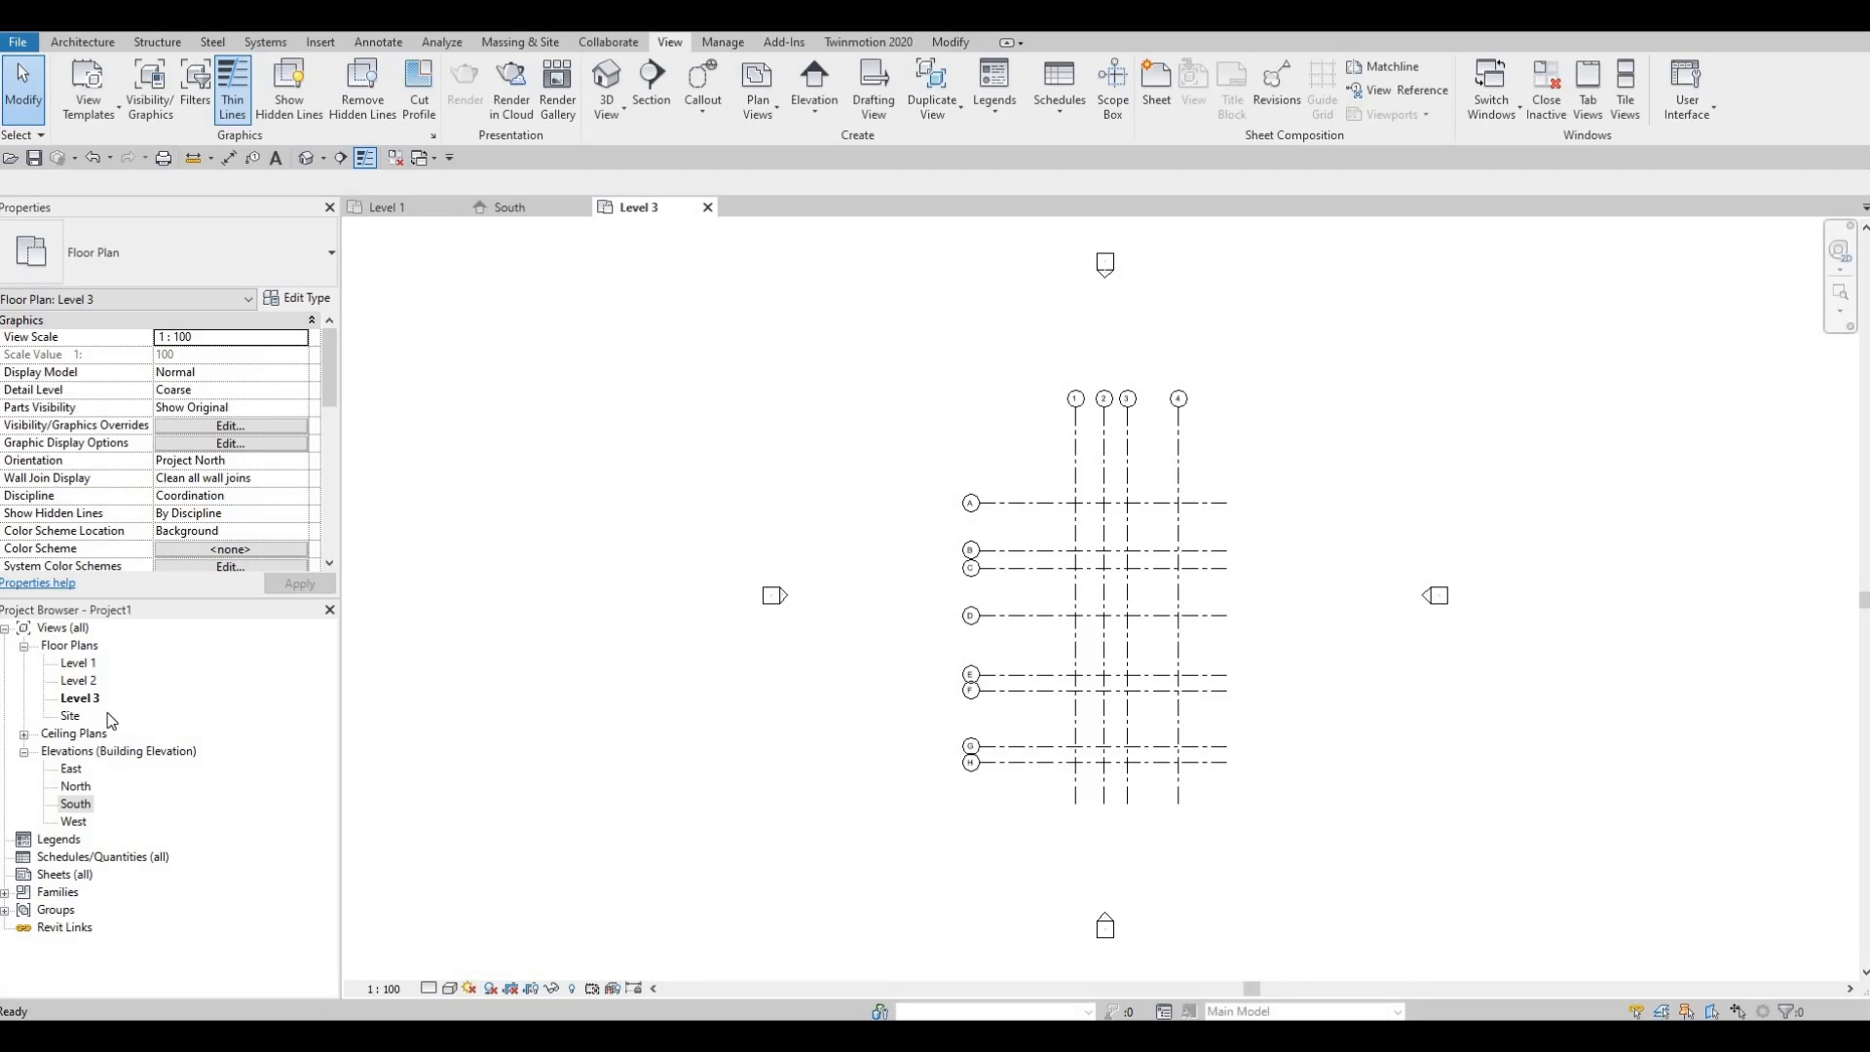
{"action": "left_click", "coordinate": [710, 213]}
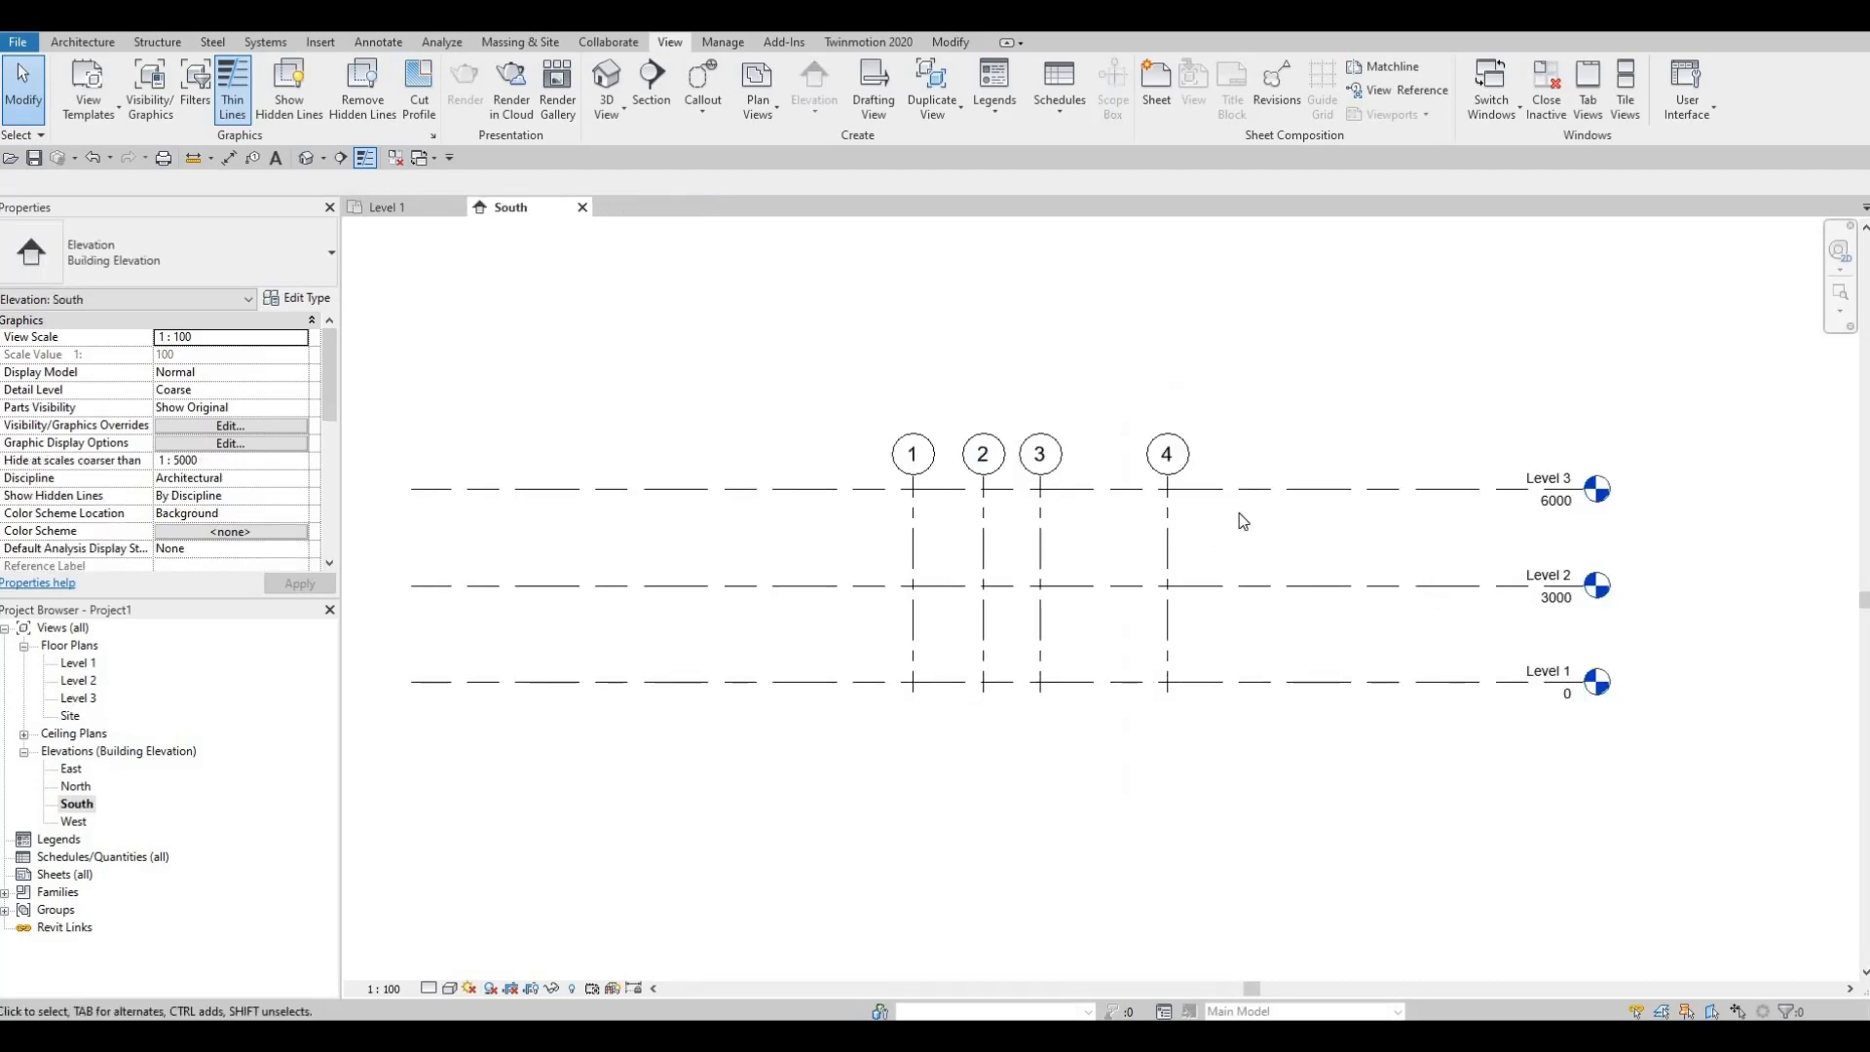
{"action": "key", "text": "ctrl+z"}
{"action": "key", "text": "ctrl+z"}
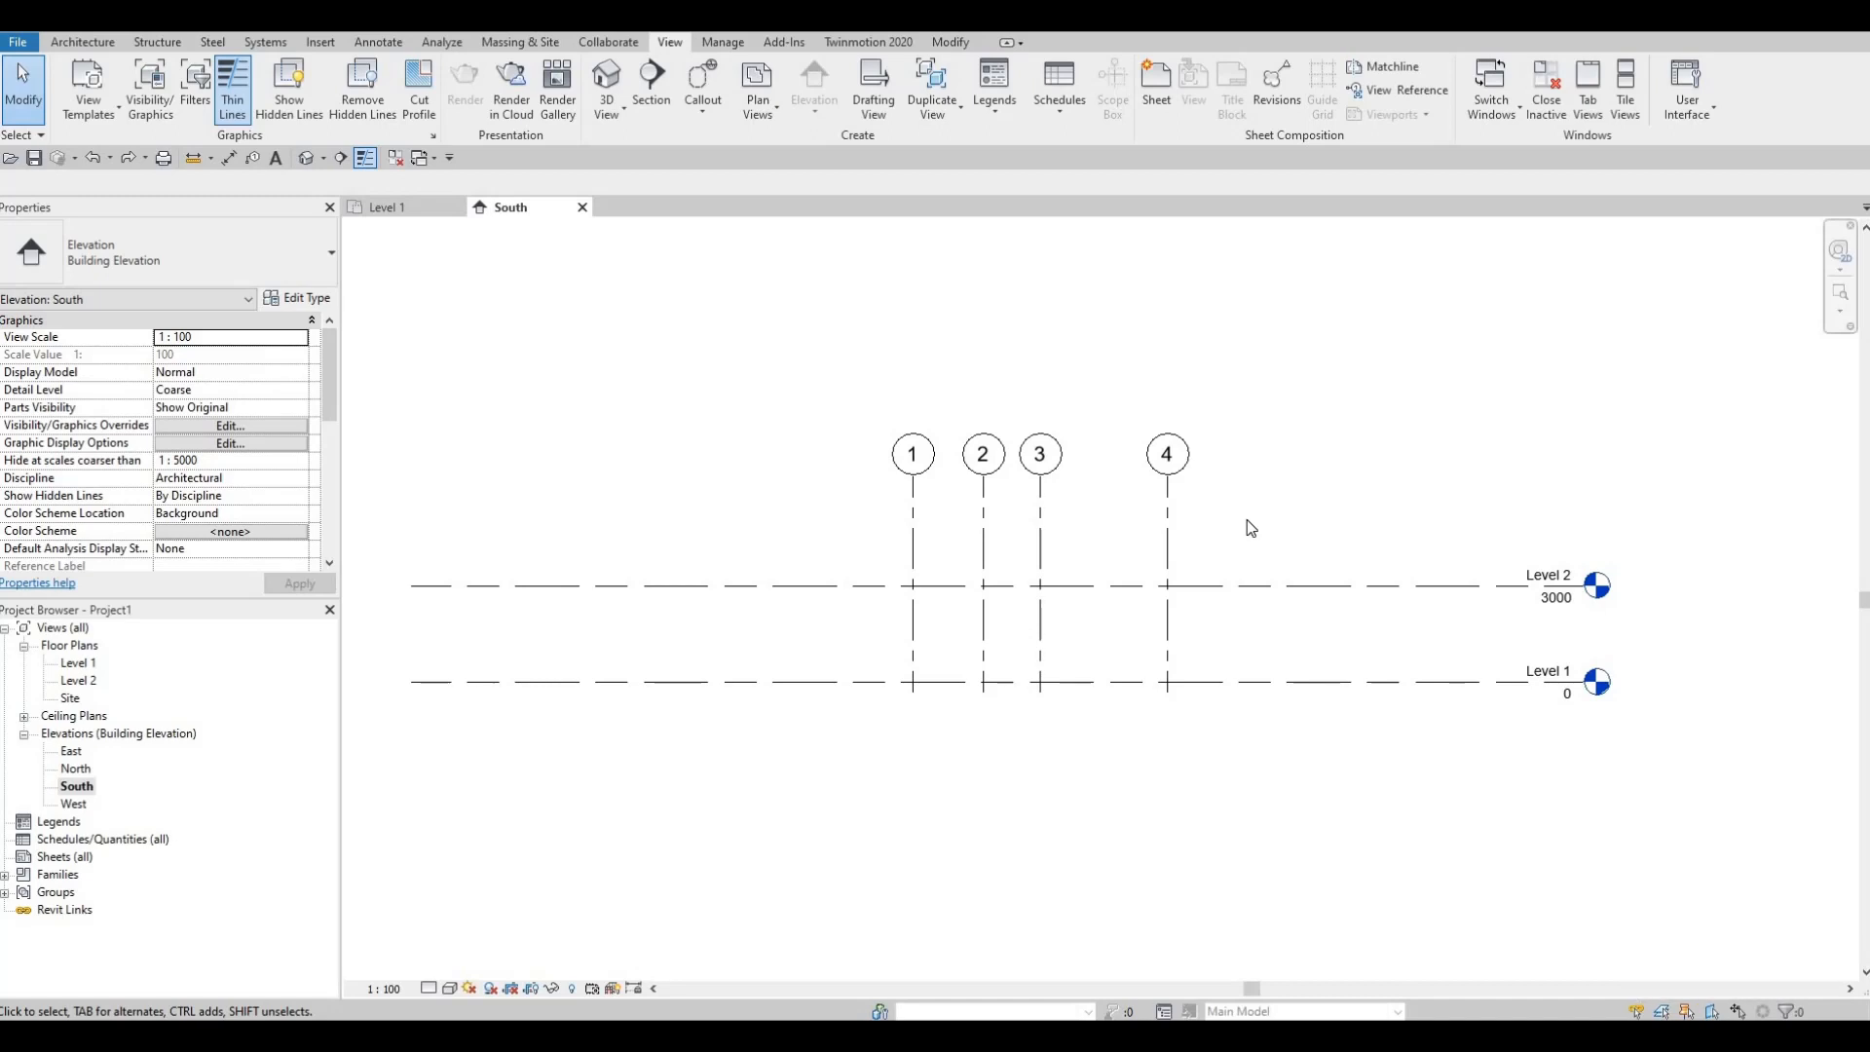
{"action": "left_click", "coordinate": [54, 42]}
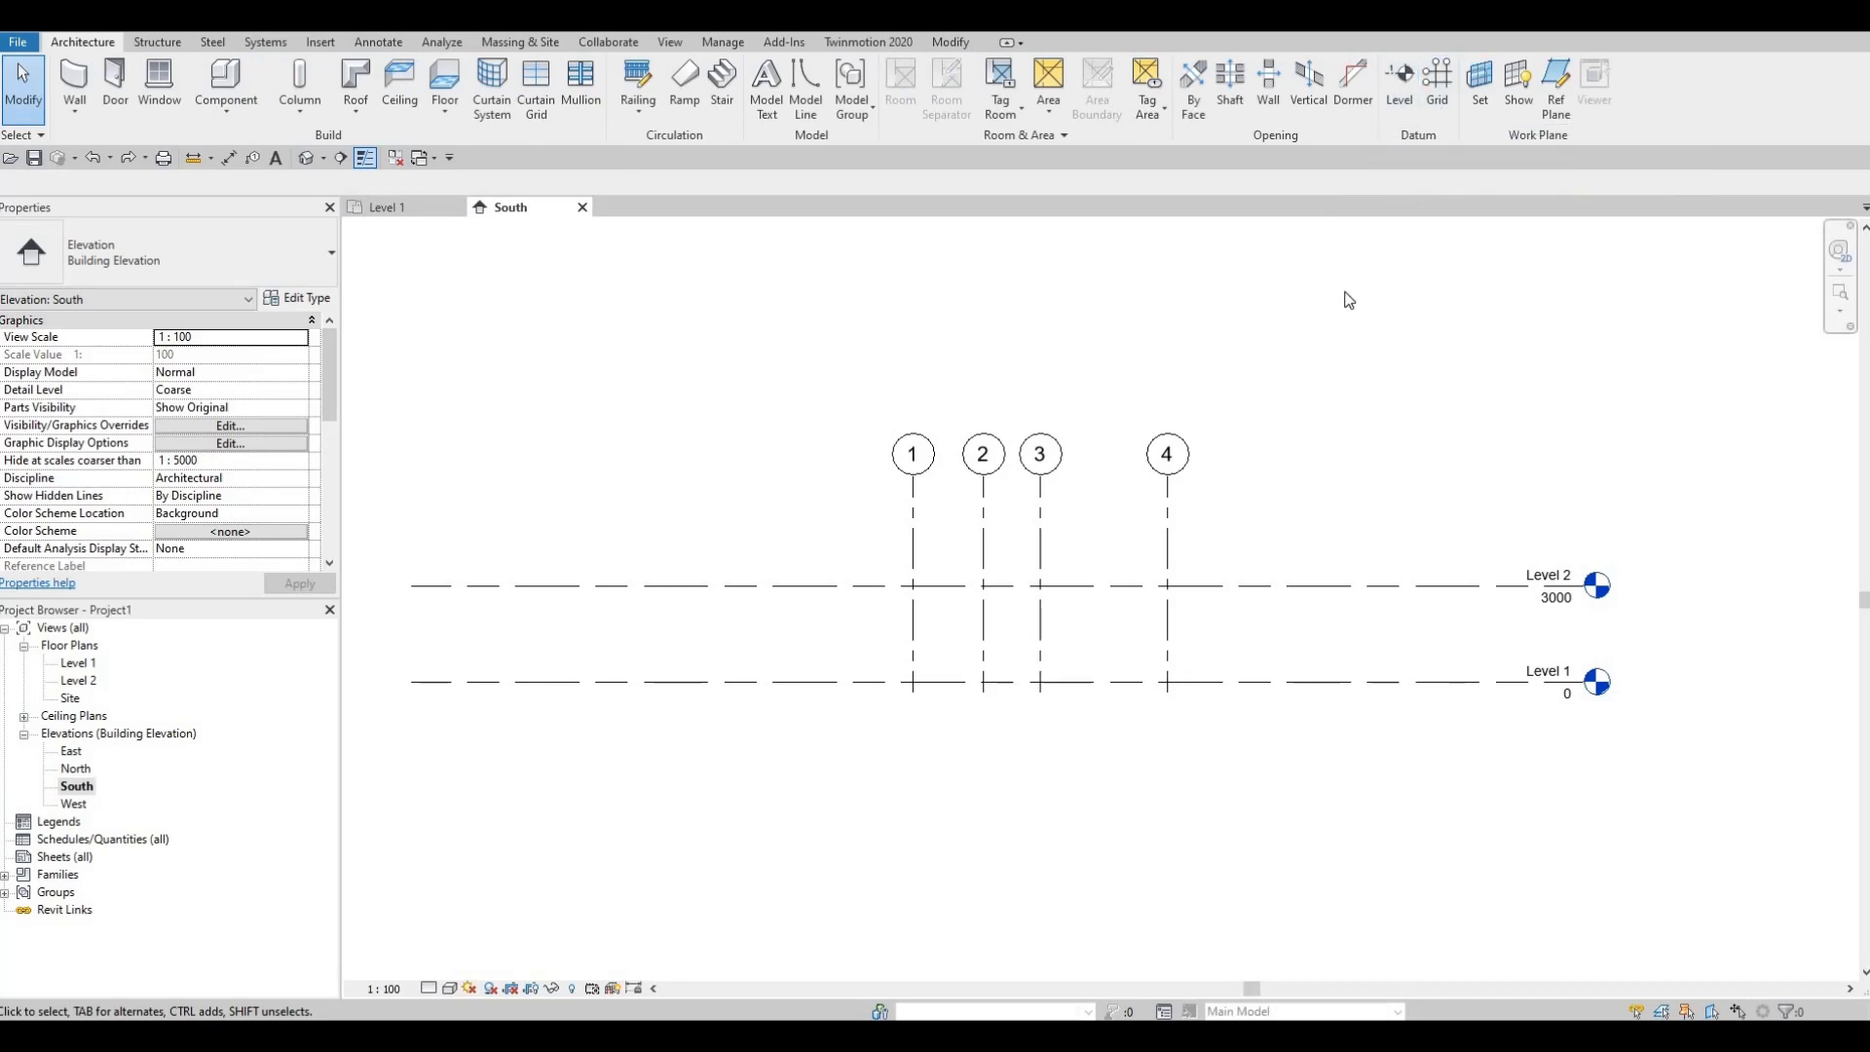
{"action": "key", "text": "l"}
{"action": "key", "text": "l"}
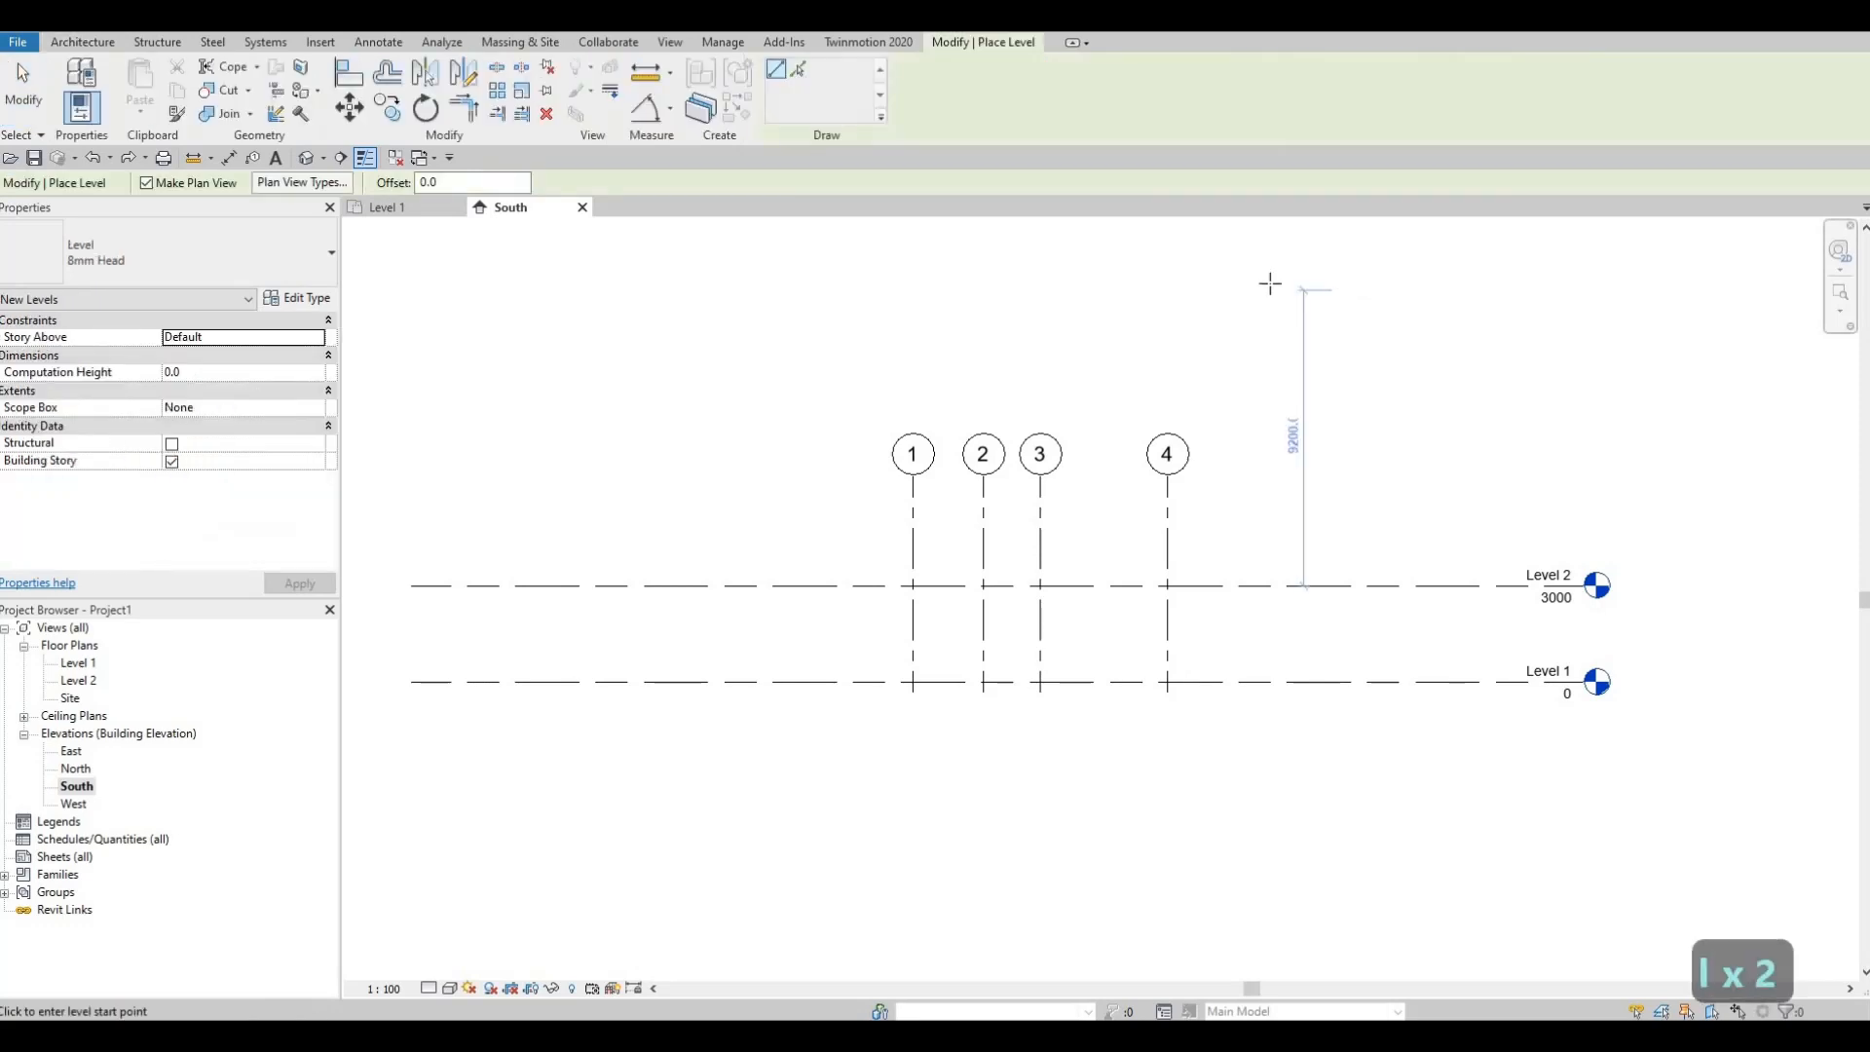
{"action": "left_click", "coordinate": [410, 487]}
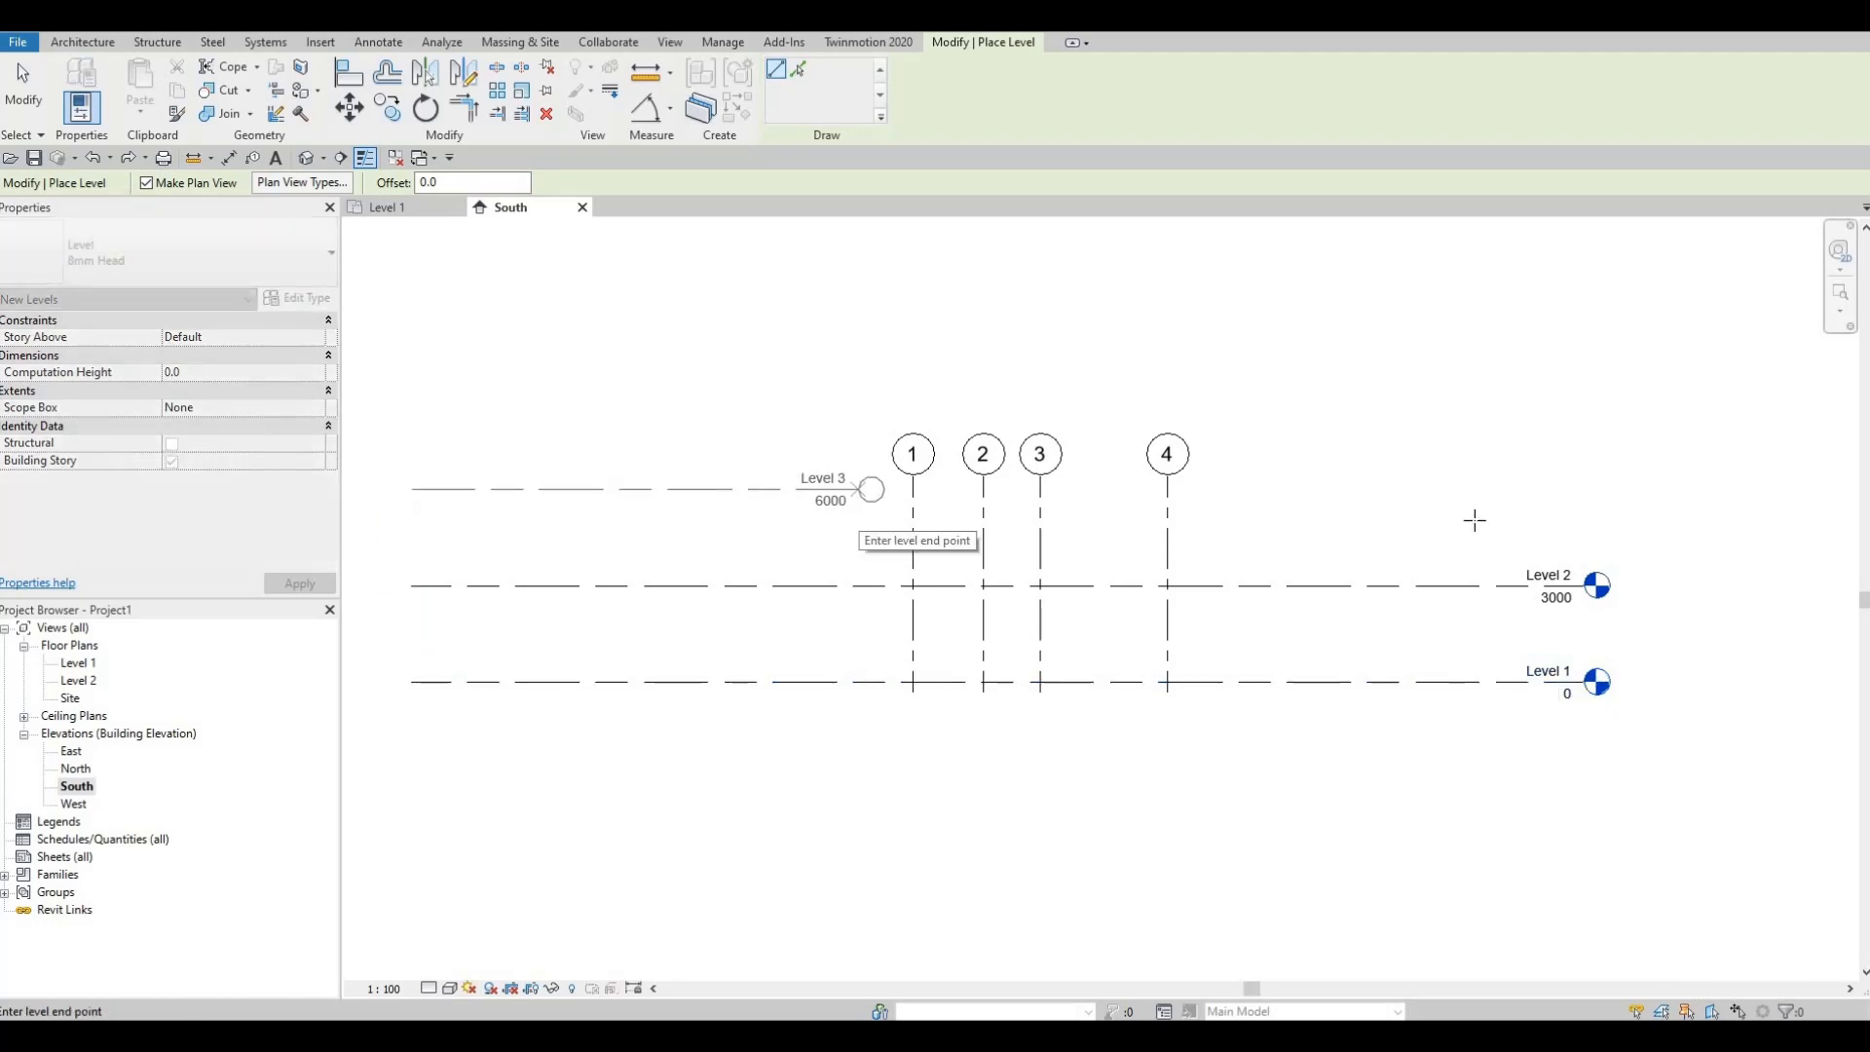
{"action": "left_click", "coordinate": [1490, 515]}
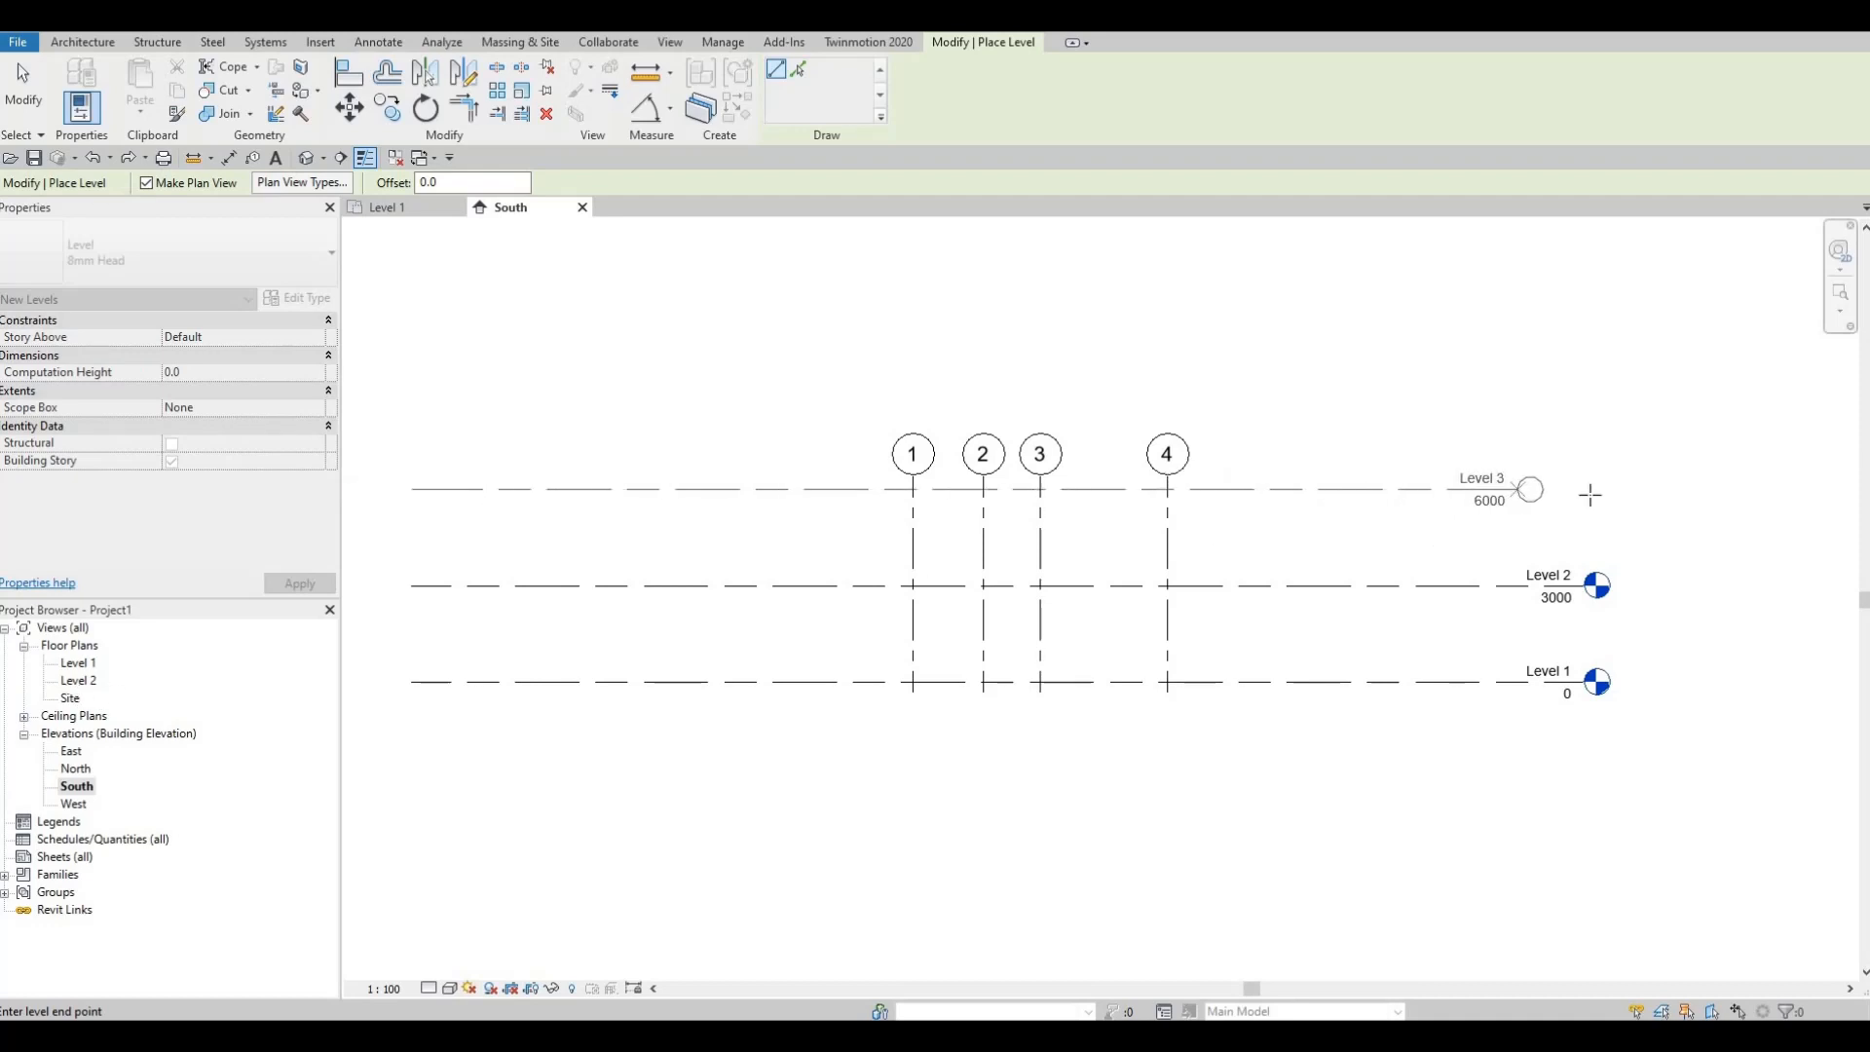
{"action": "left_click", "coordinate": [1596, 490]}
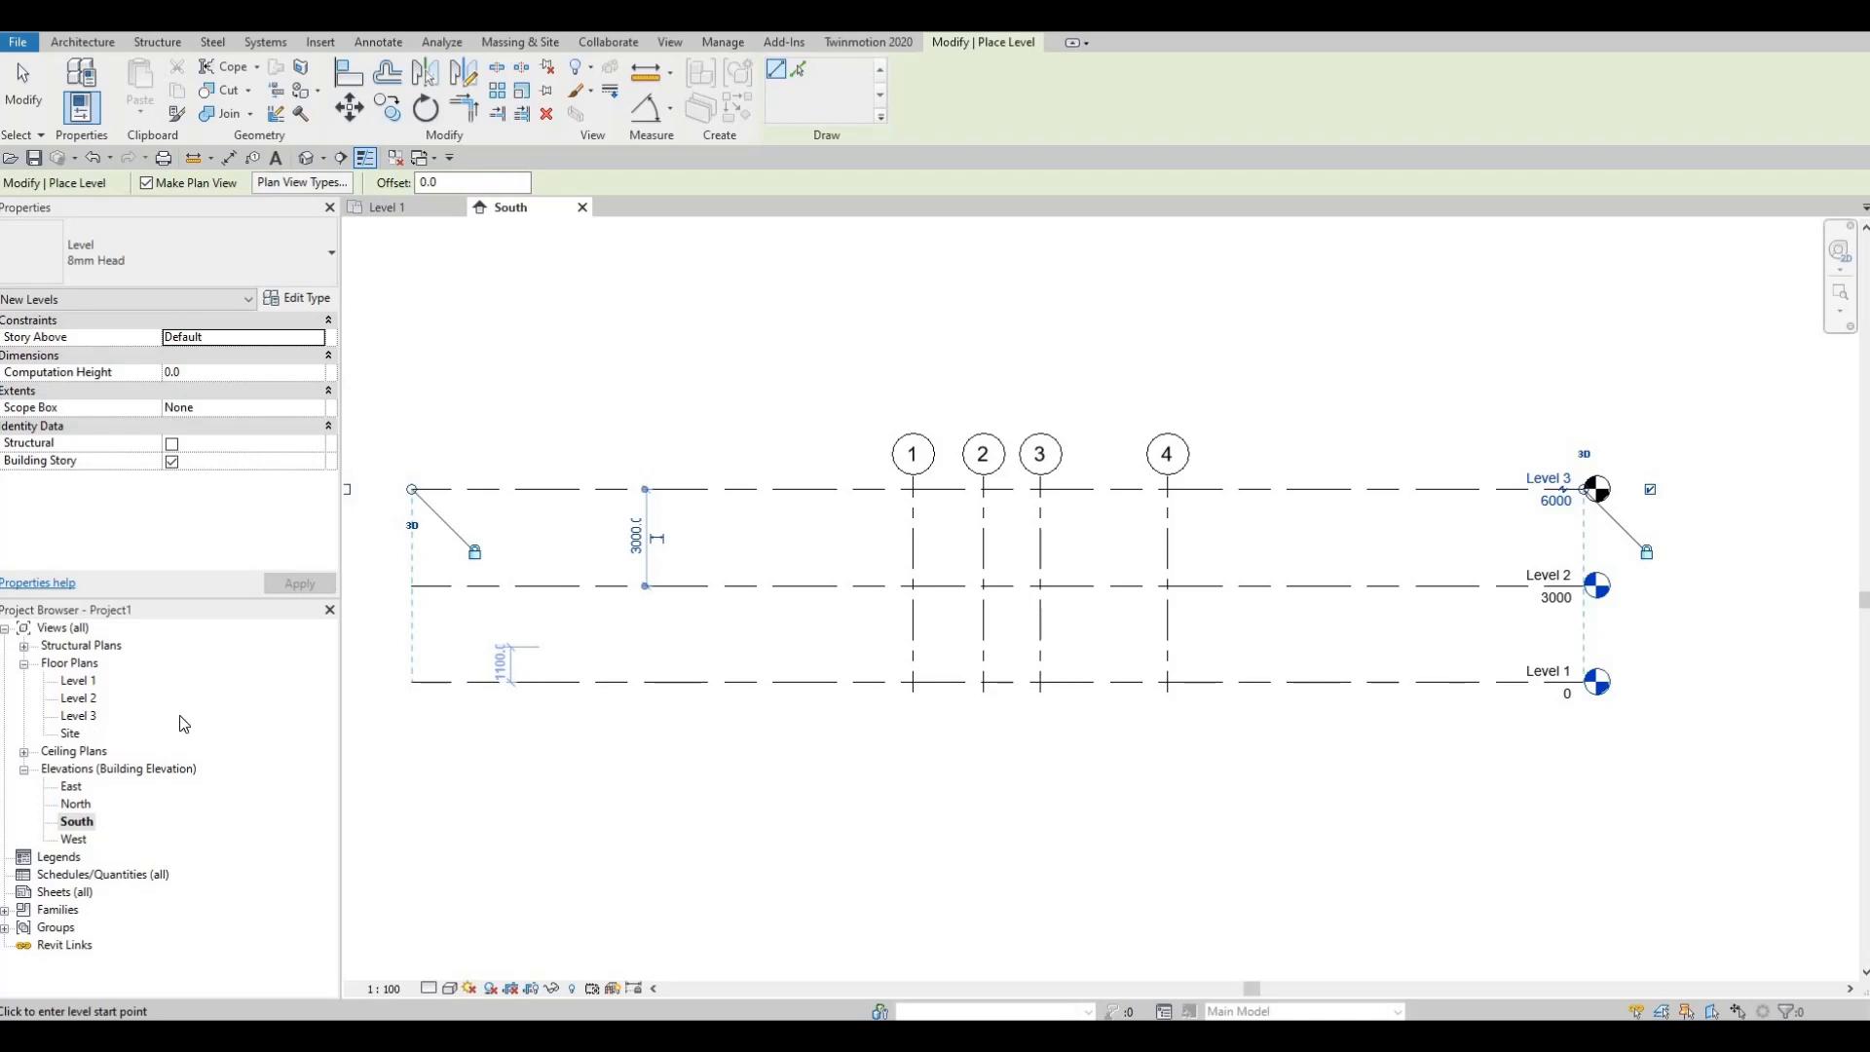
{"action": "left_click", "coordinate": [671, 43]}
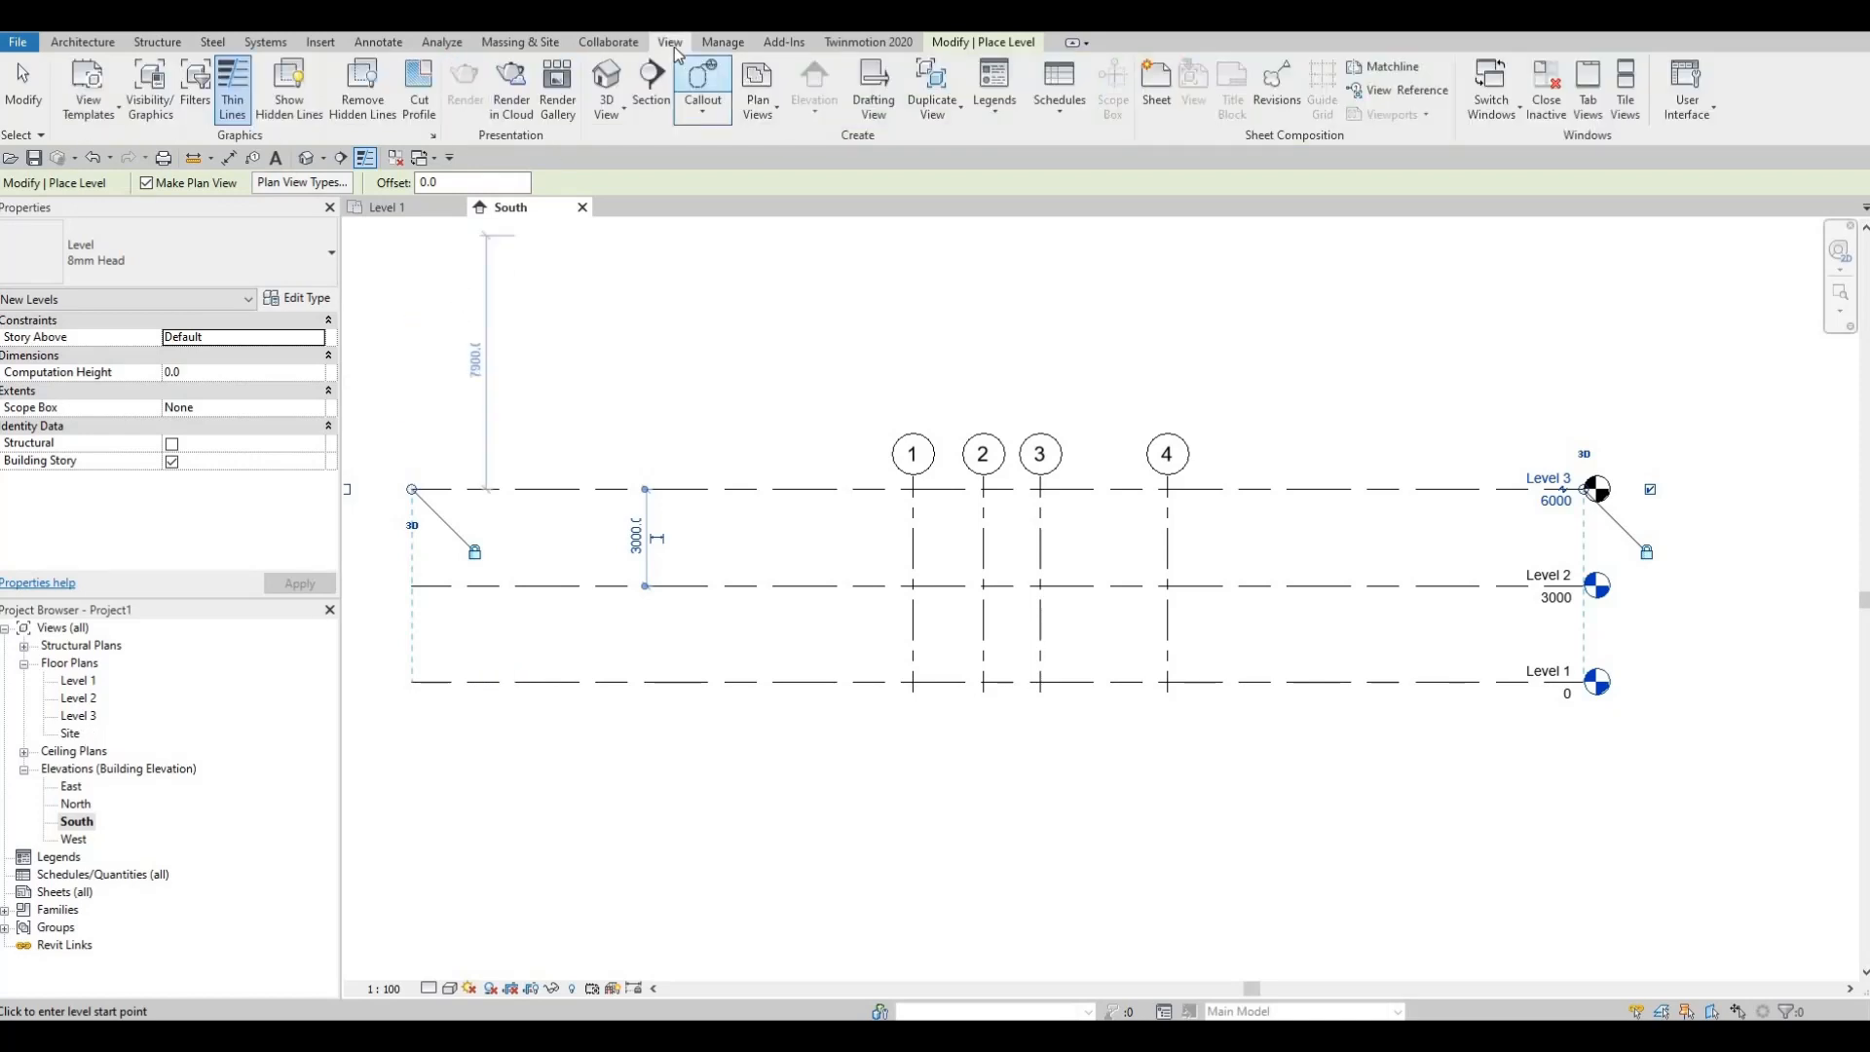
{"action": "left_click", "coordinate": [757, 97]}
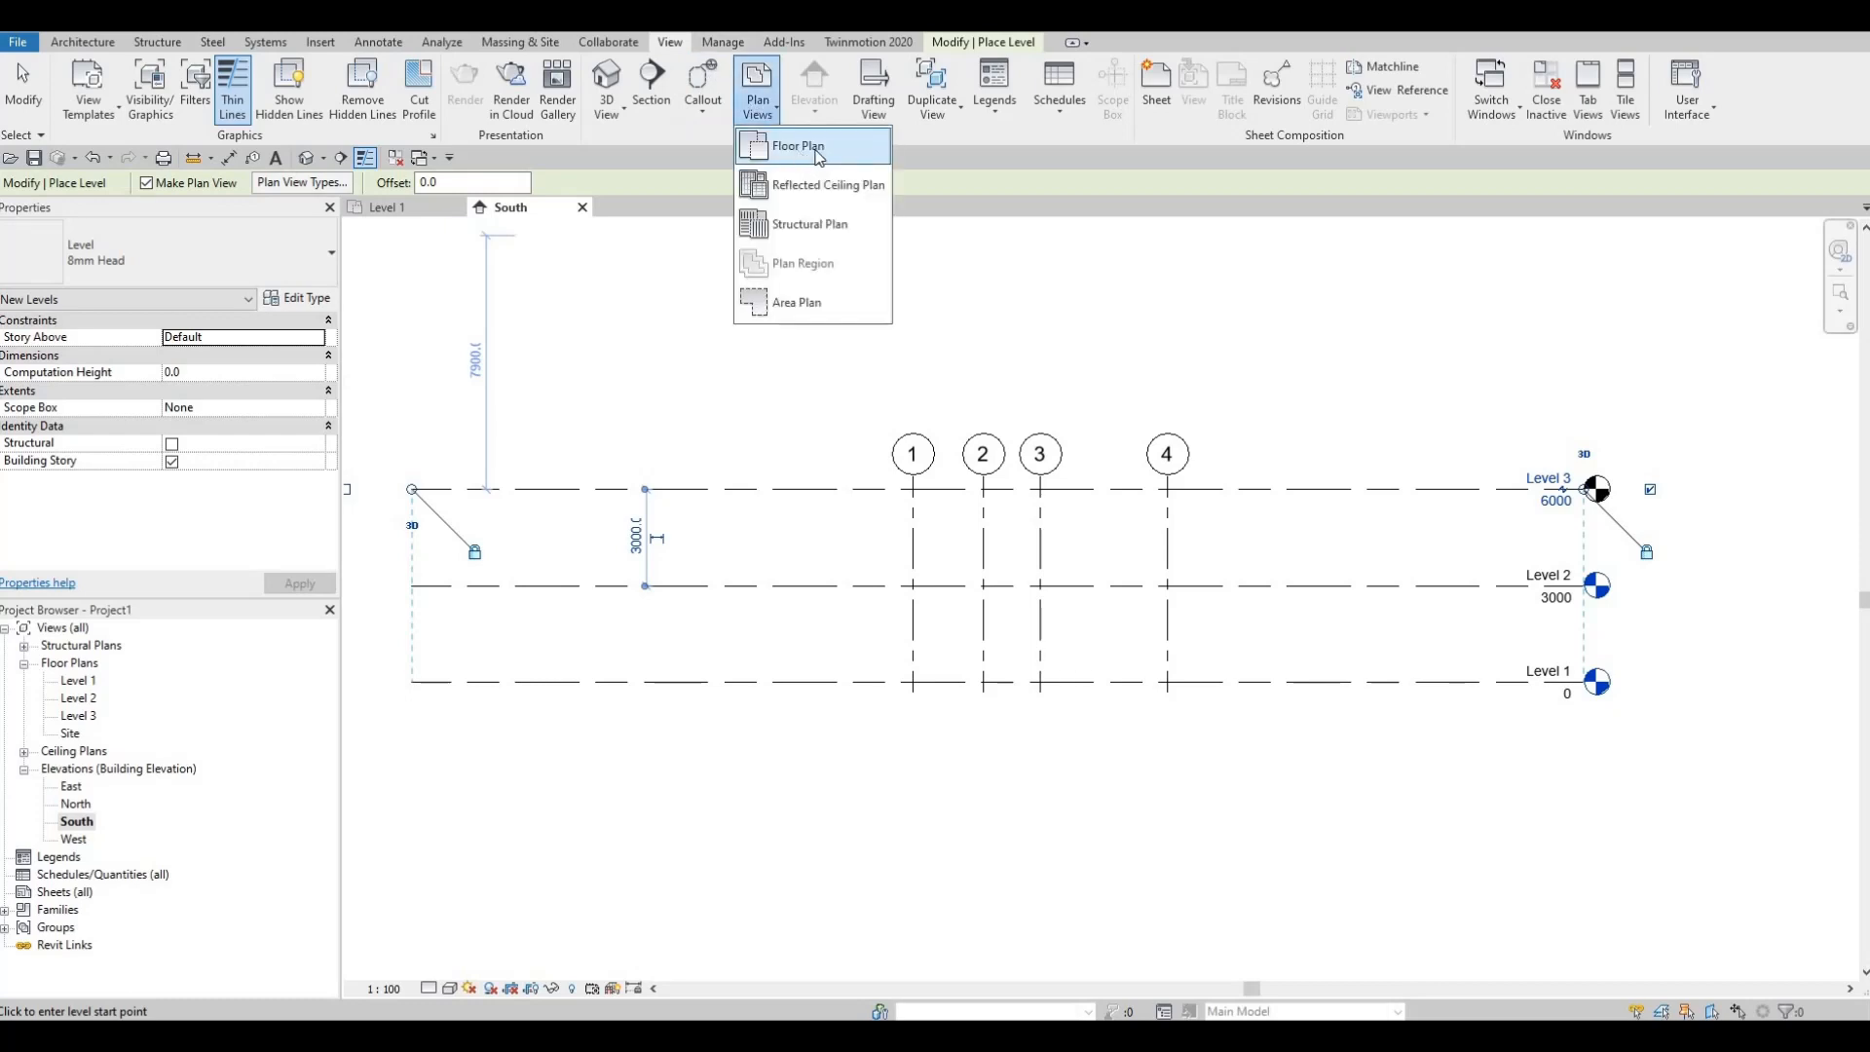
{"action": "key", "text": "Escape"}
{"action": "key", "text": "Escape"}
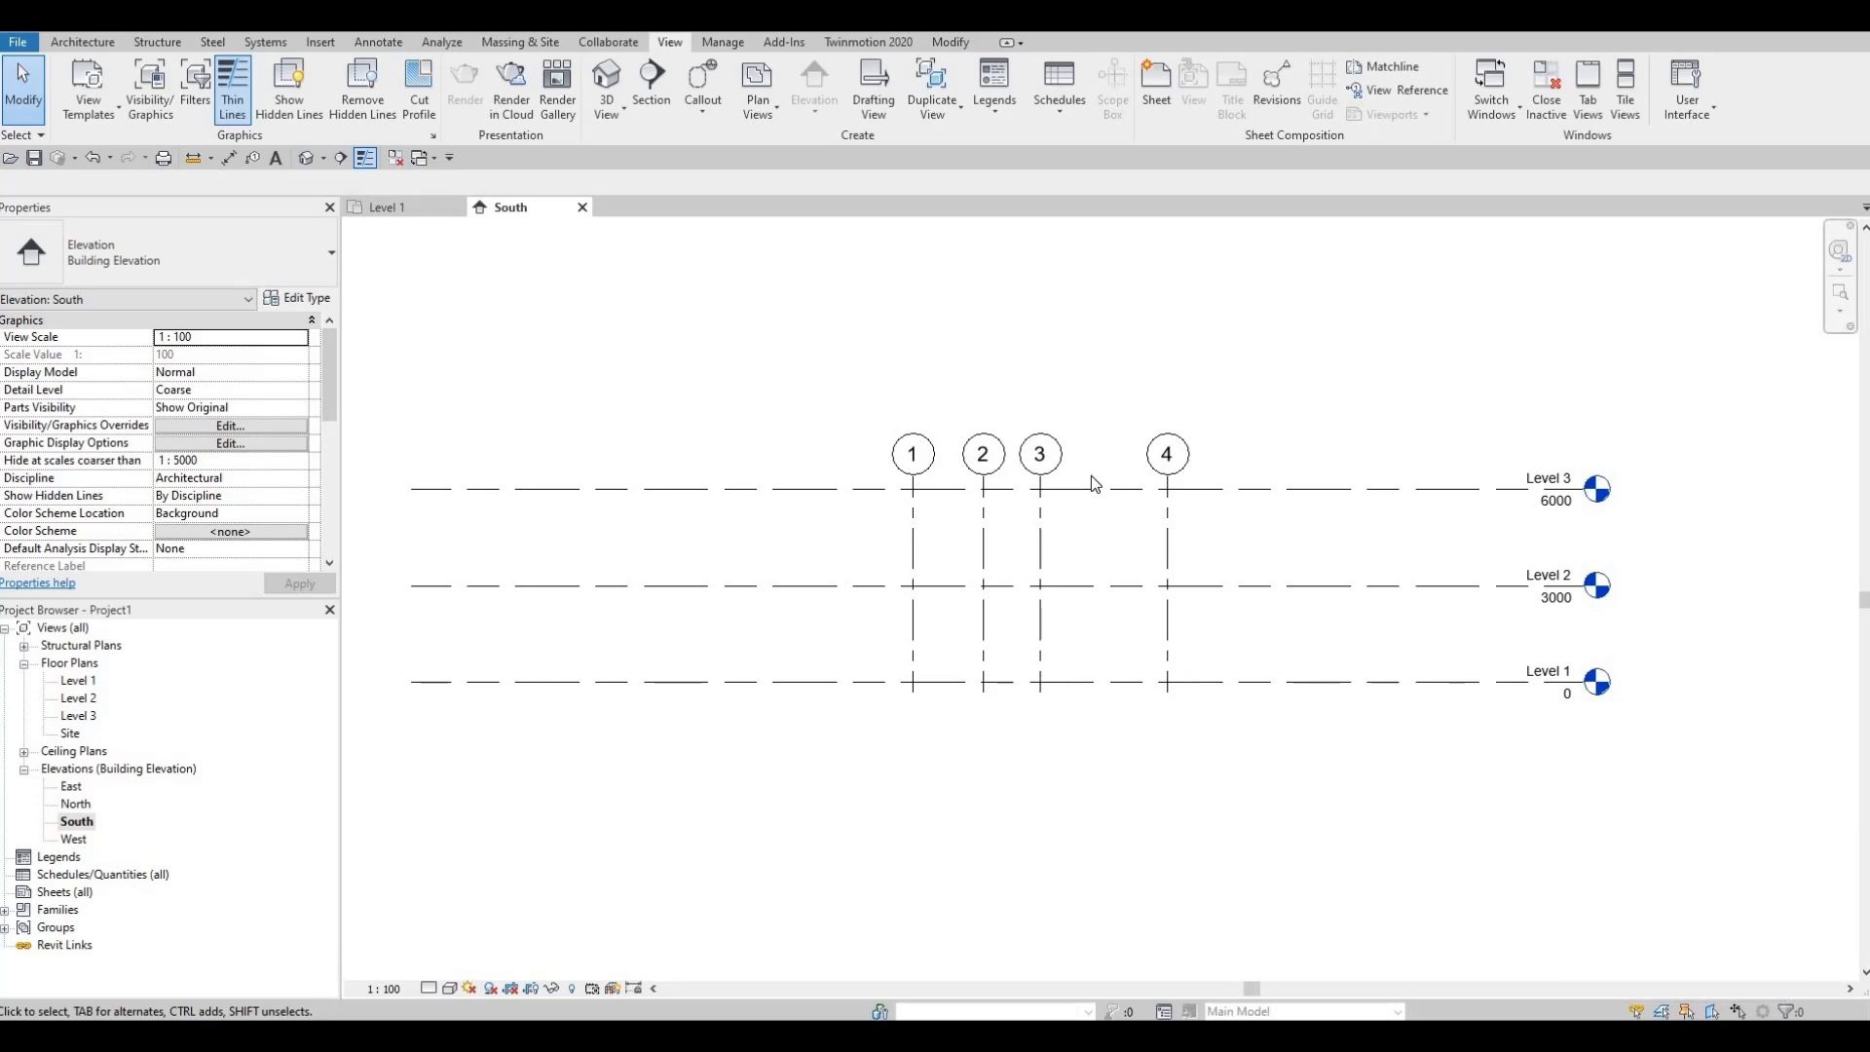
{"action": "middle_click_drag", "start_coordinate": [1163, 411], "coordinate": [1067, 450]}
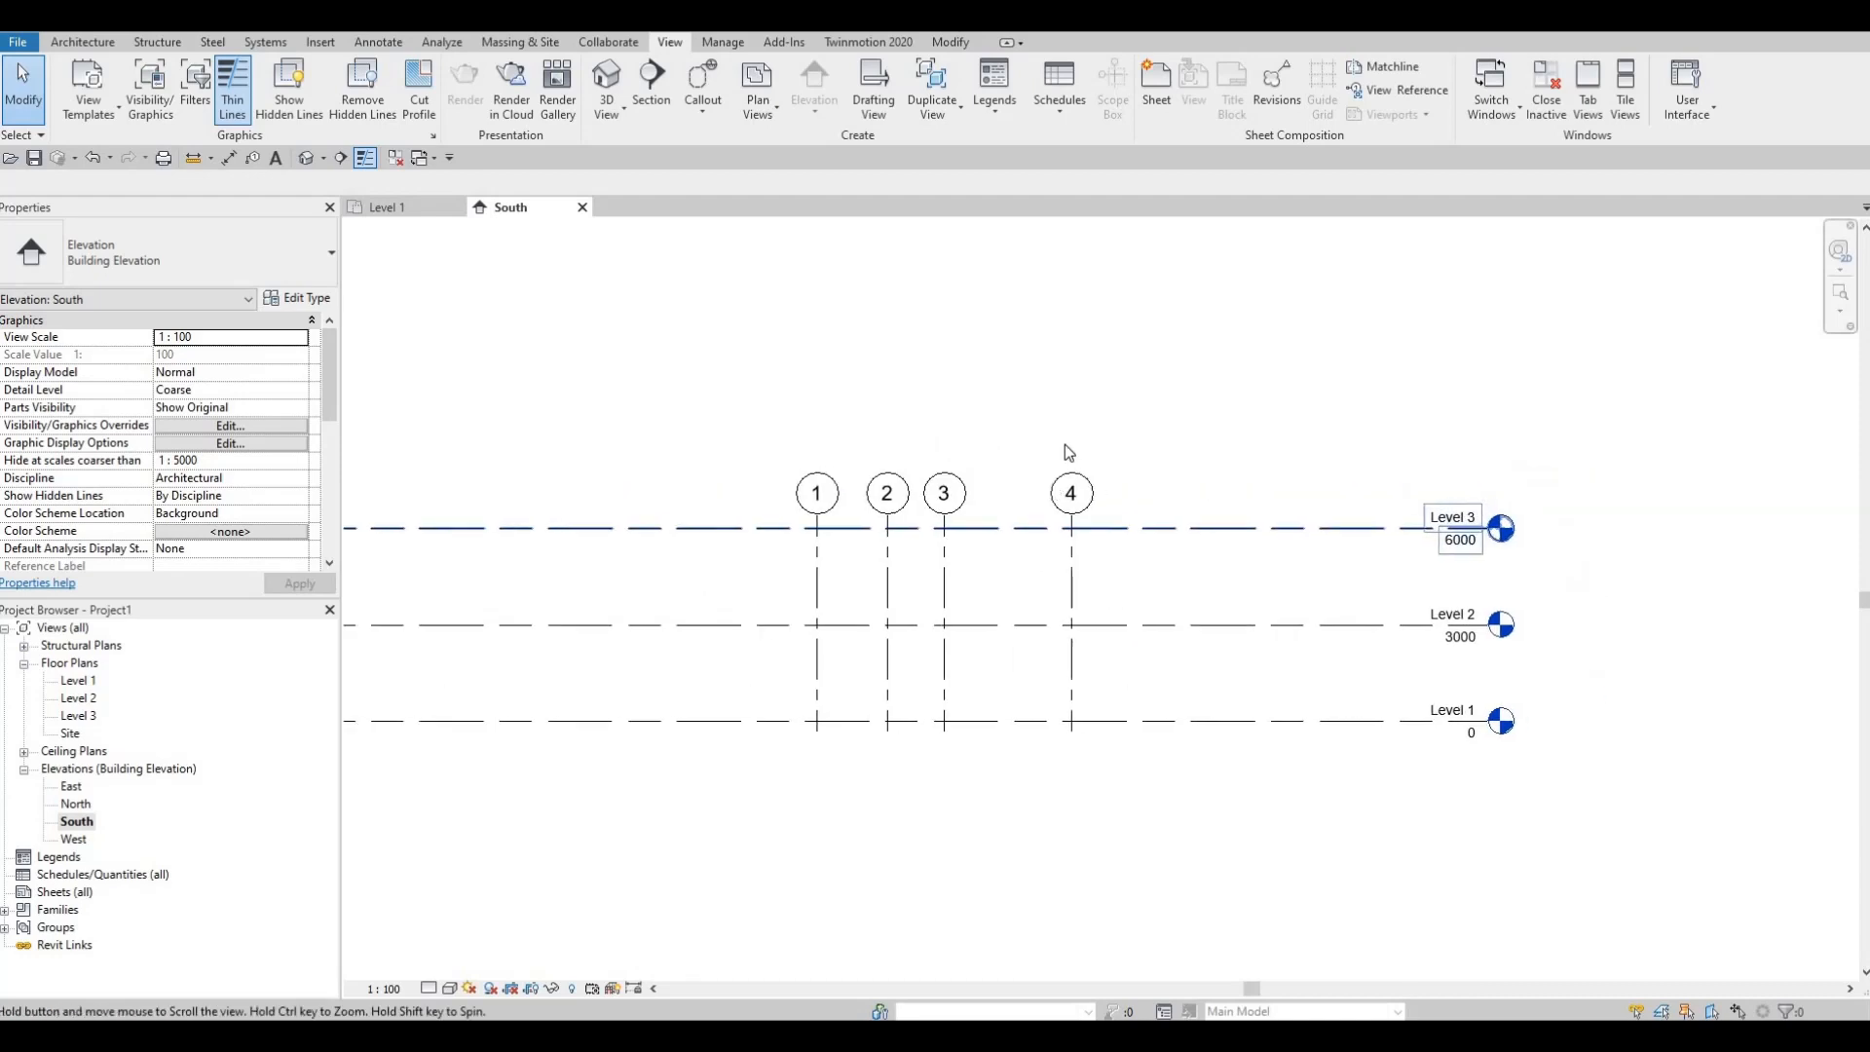
{"action": "scroll", "coordinate": [1067, 451], "scroll_direction": "down", "scroll_amount": 4}
{"action": "scroll", "coordinate": [1094, 551], "scroll_direction": "up", "scroll_amount": 3}
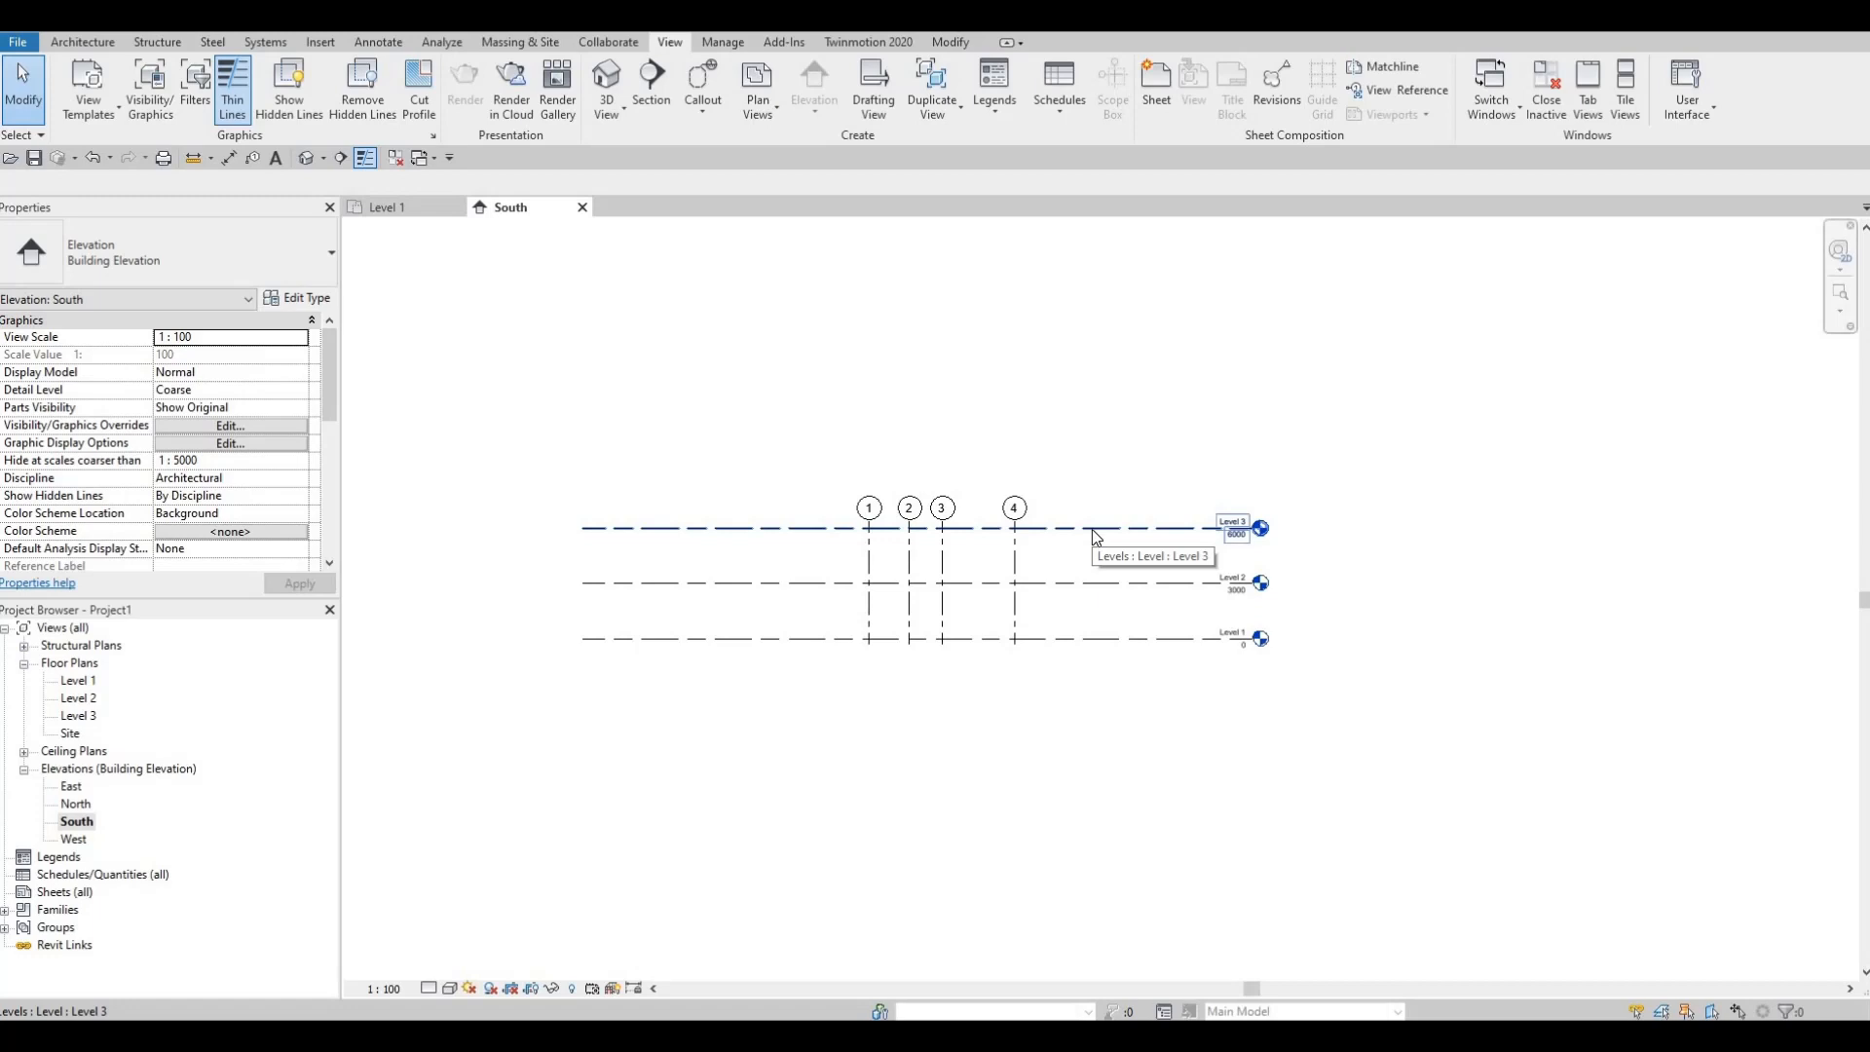
{"action": "left_click", "coordinate": [1093, 529]}
{"action": "key", "text": "Escape"}
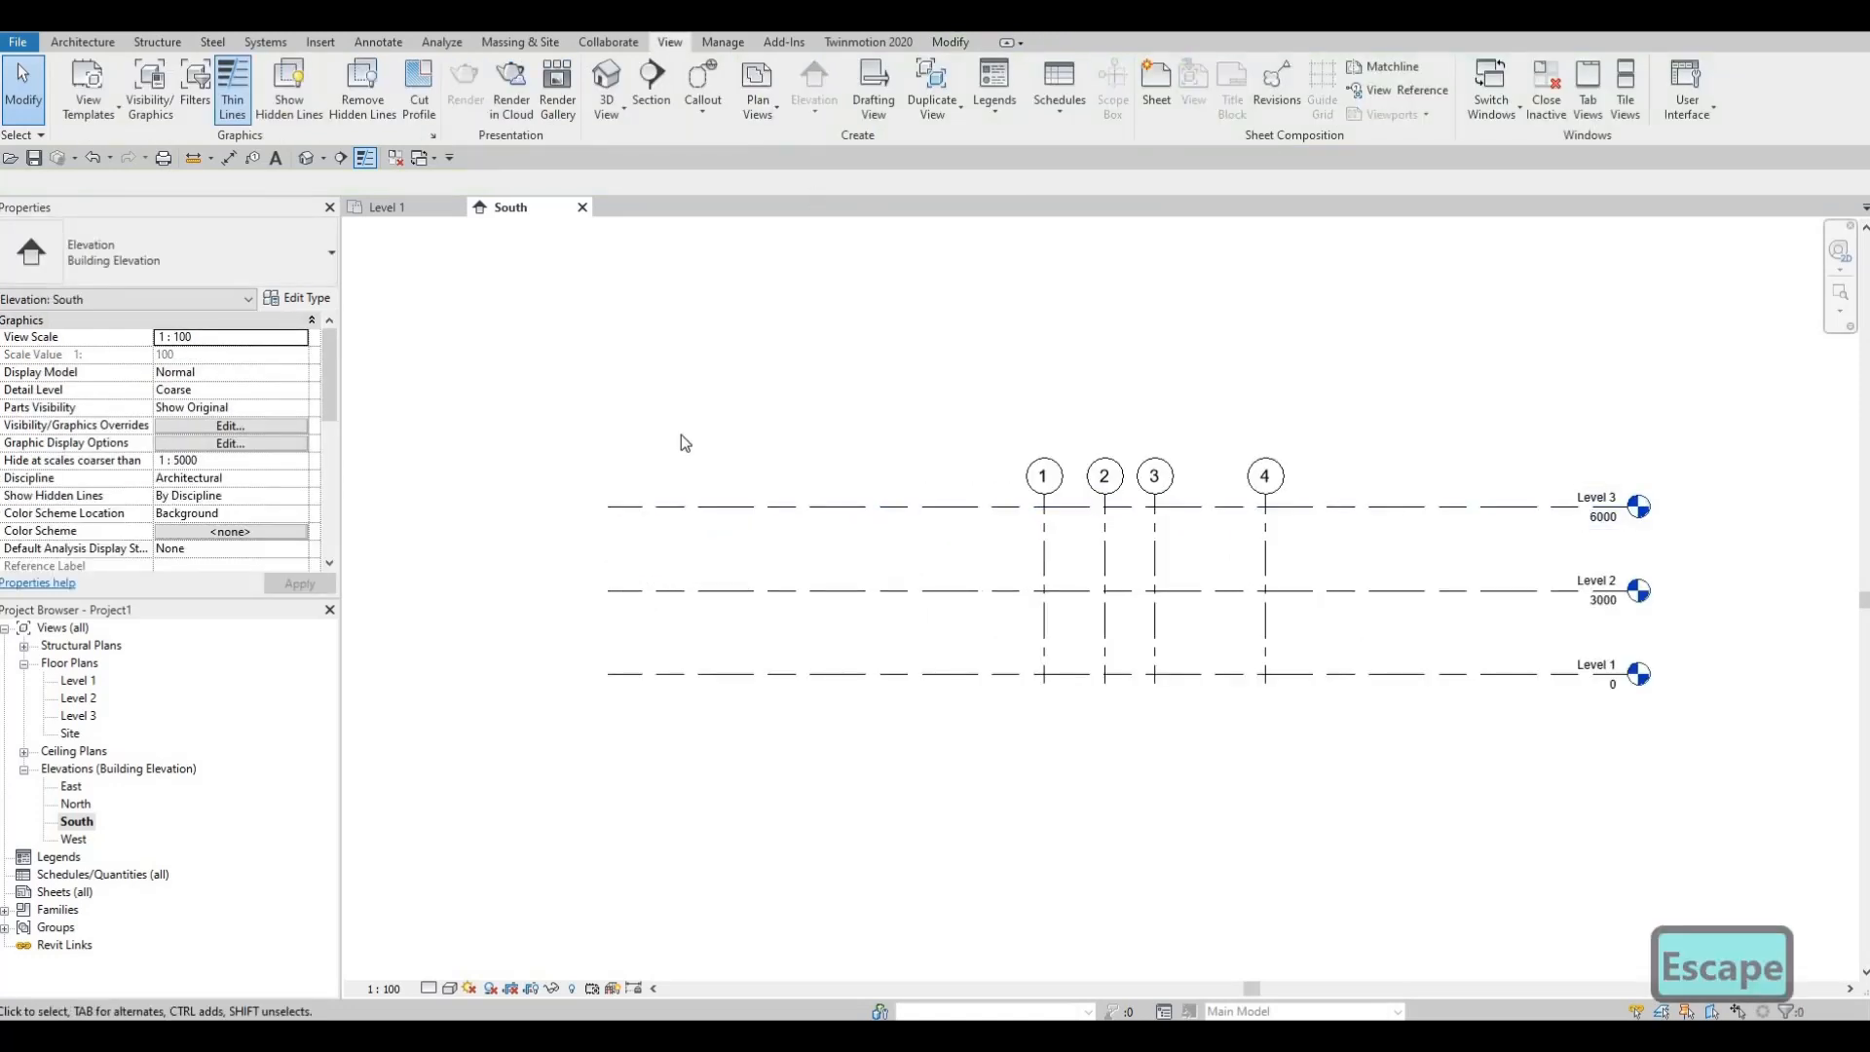
{"action": "left_click", "coordinate": [85, 42]}
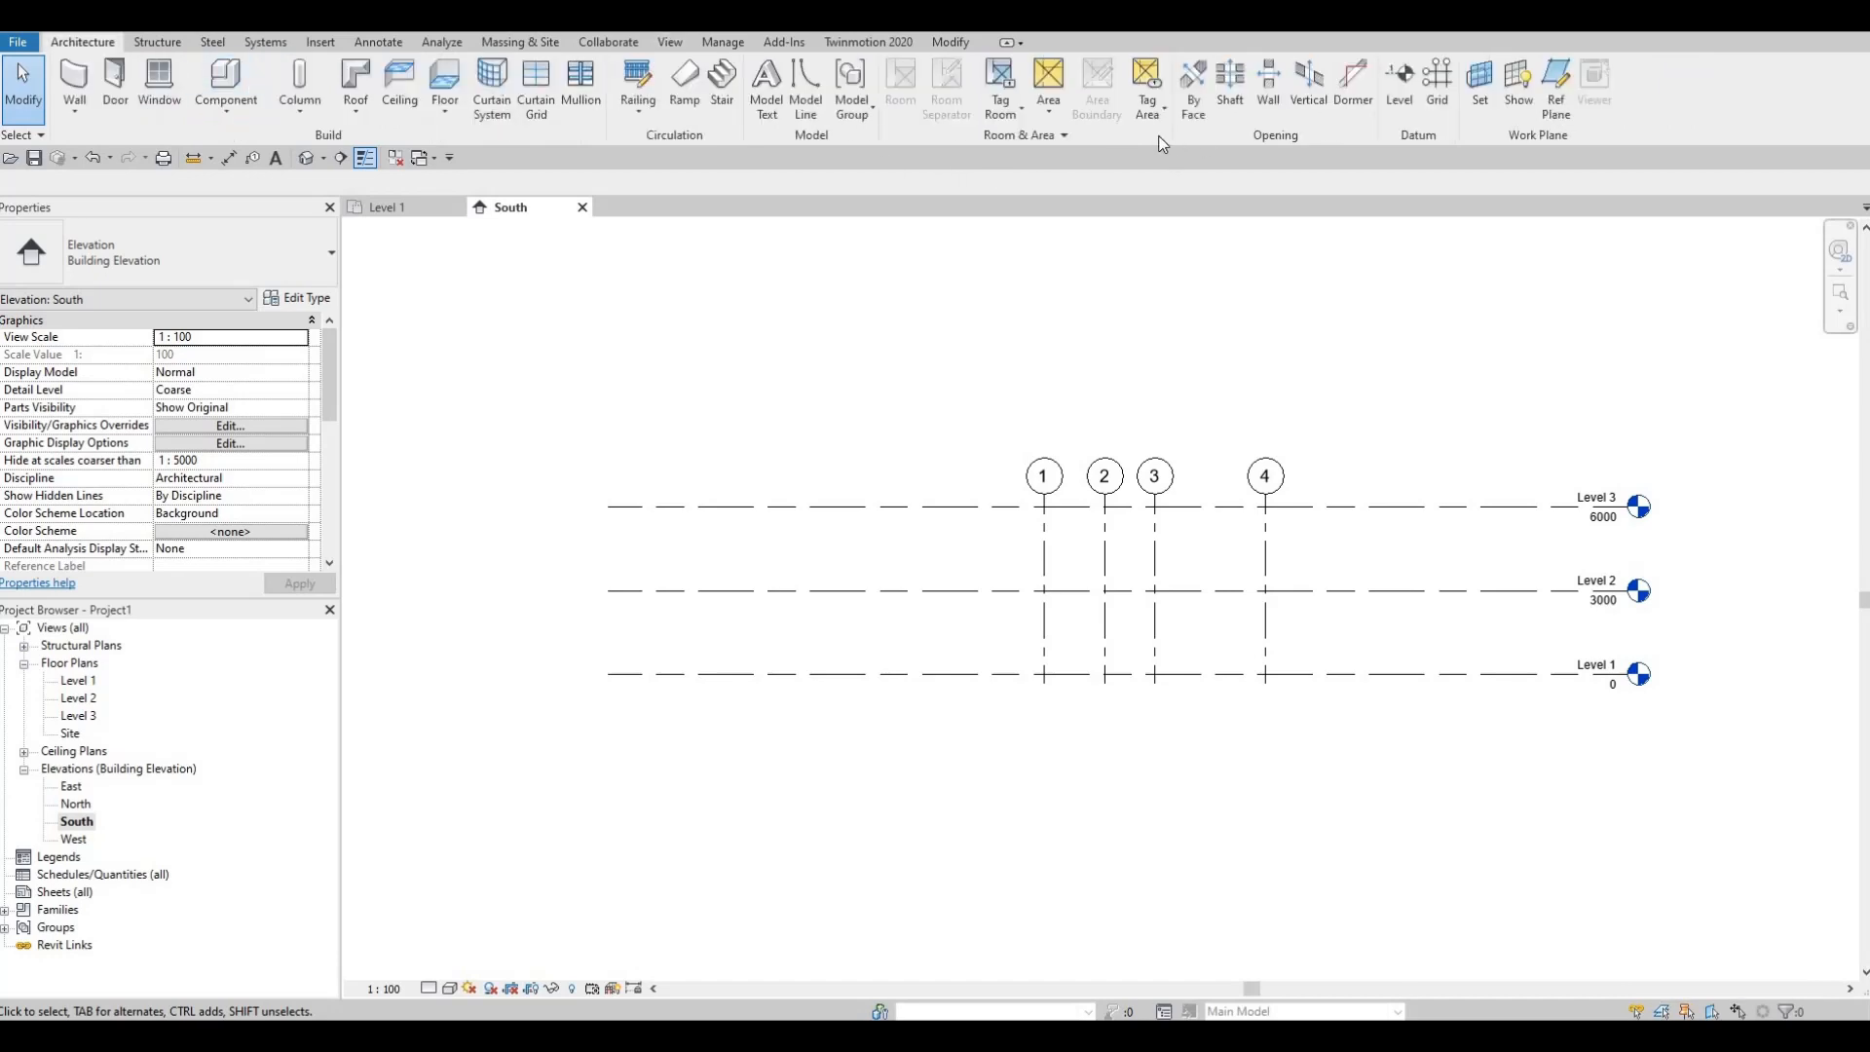
{"action": "left_click", "coordinate": [1397, 86]}
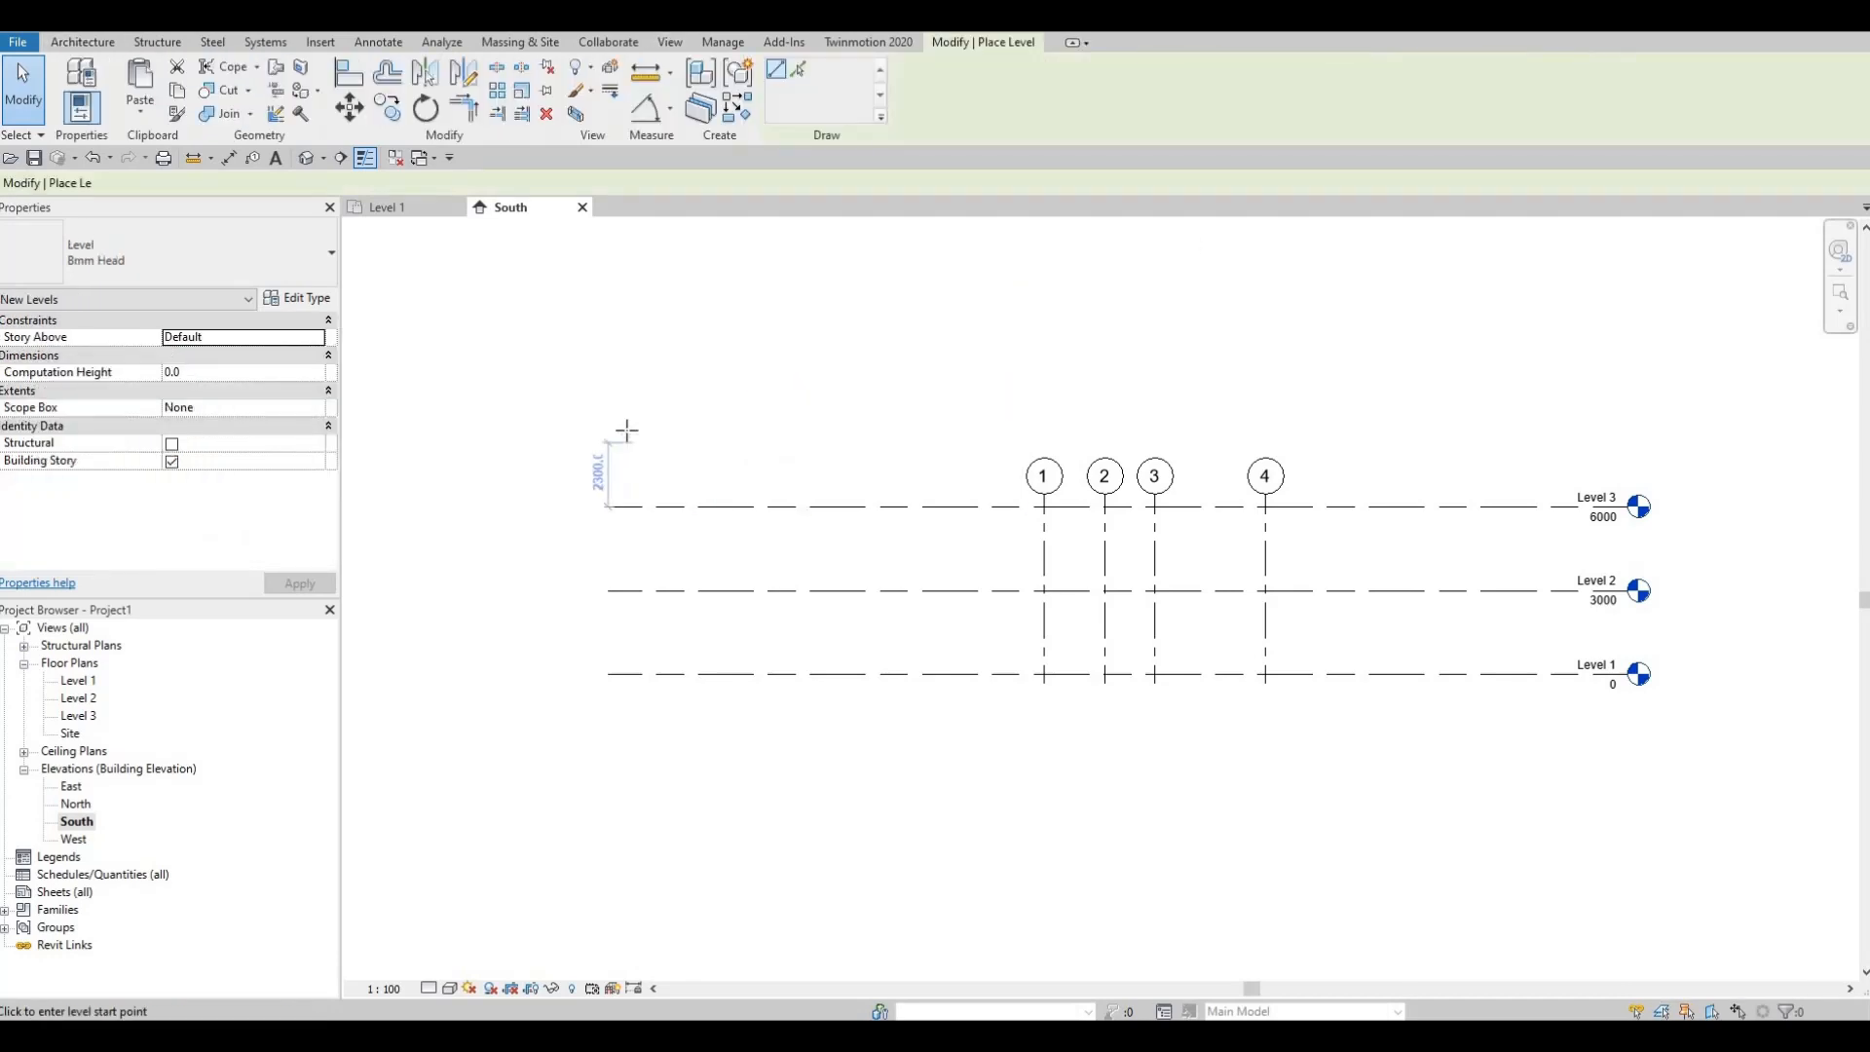
{"action": "scroll", "coordinate": [594, 462], "scroll_direction": "up", "scroll_amount": 8}
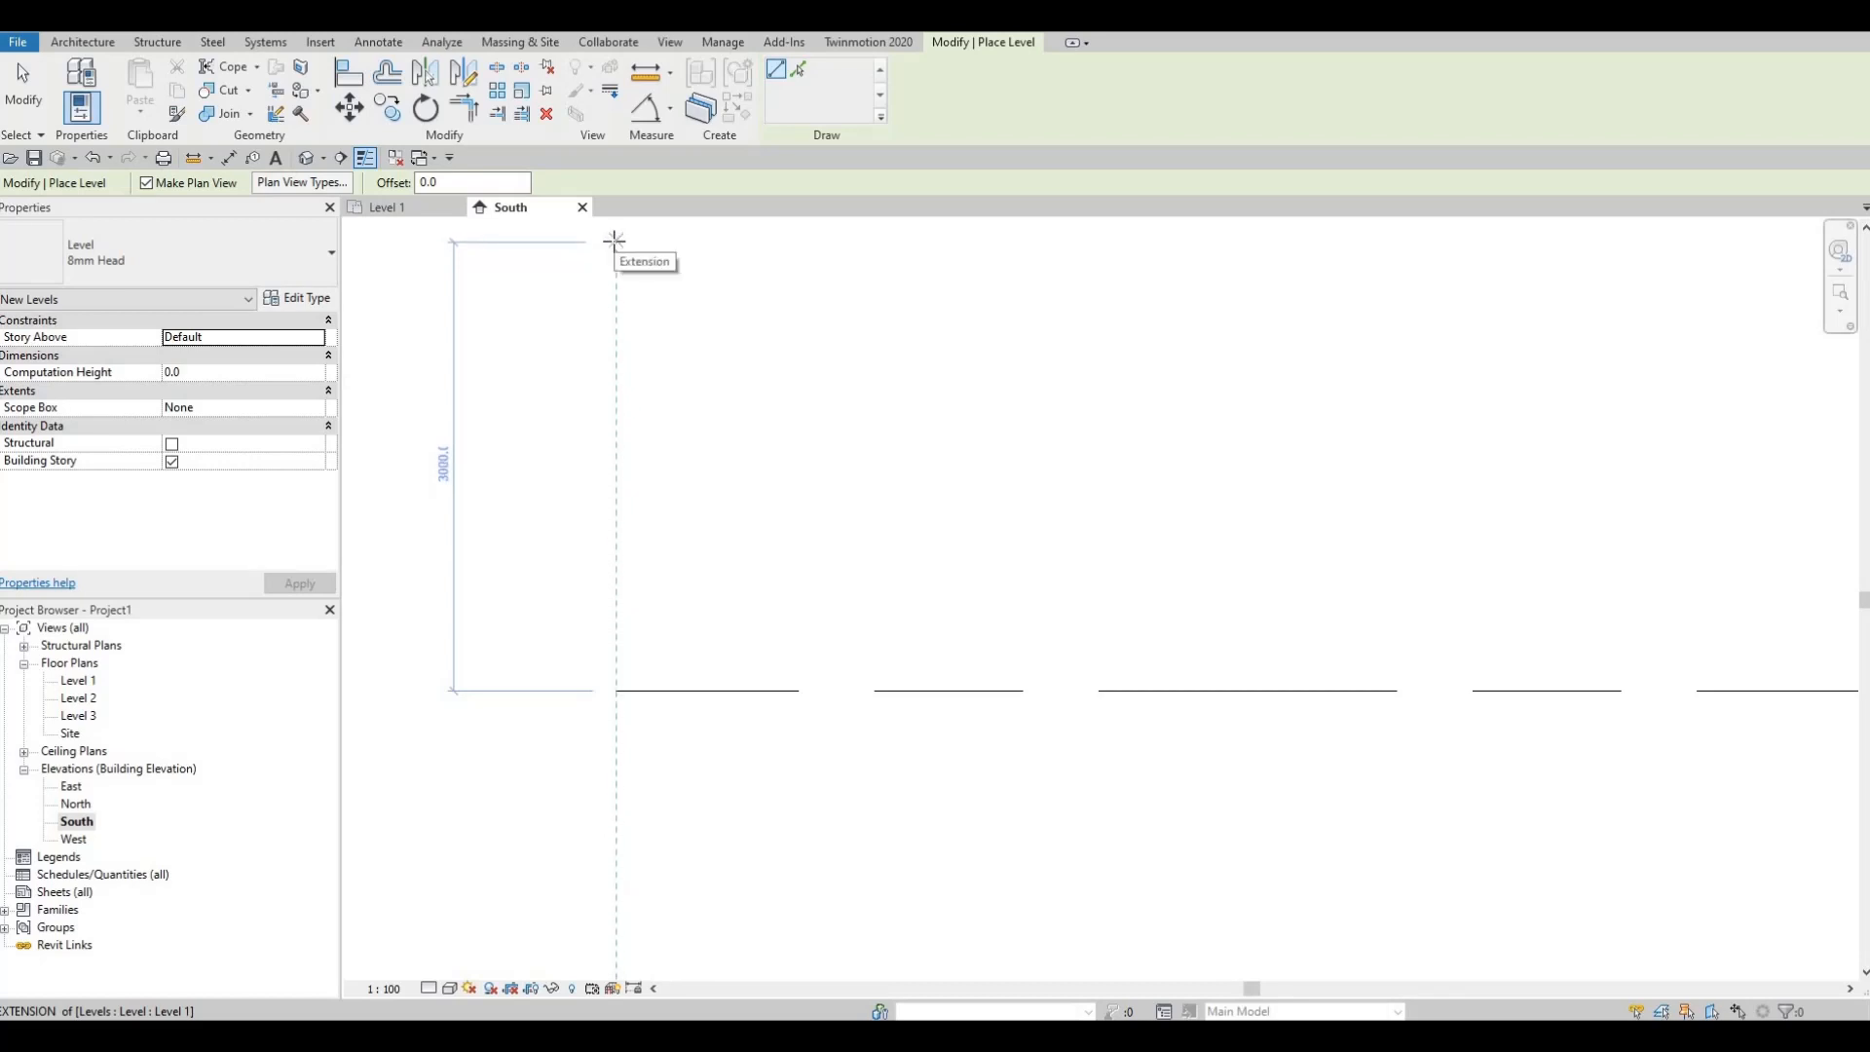
{"action": "left_click", "coordinate": [614, 242]}
{"action": "scroll", "coordinate": [867, 255], "scroll_direction": "down", "scroll_amount": 4}
{"action": "middle_click_drag", "start_coordinate": [1525, 311], "coordinate": [1351, 328]}
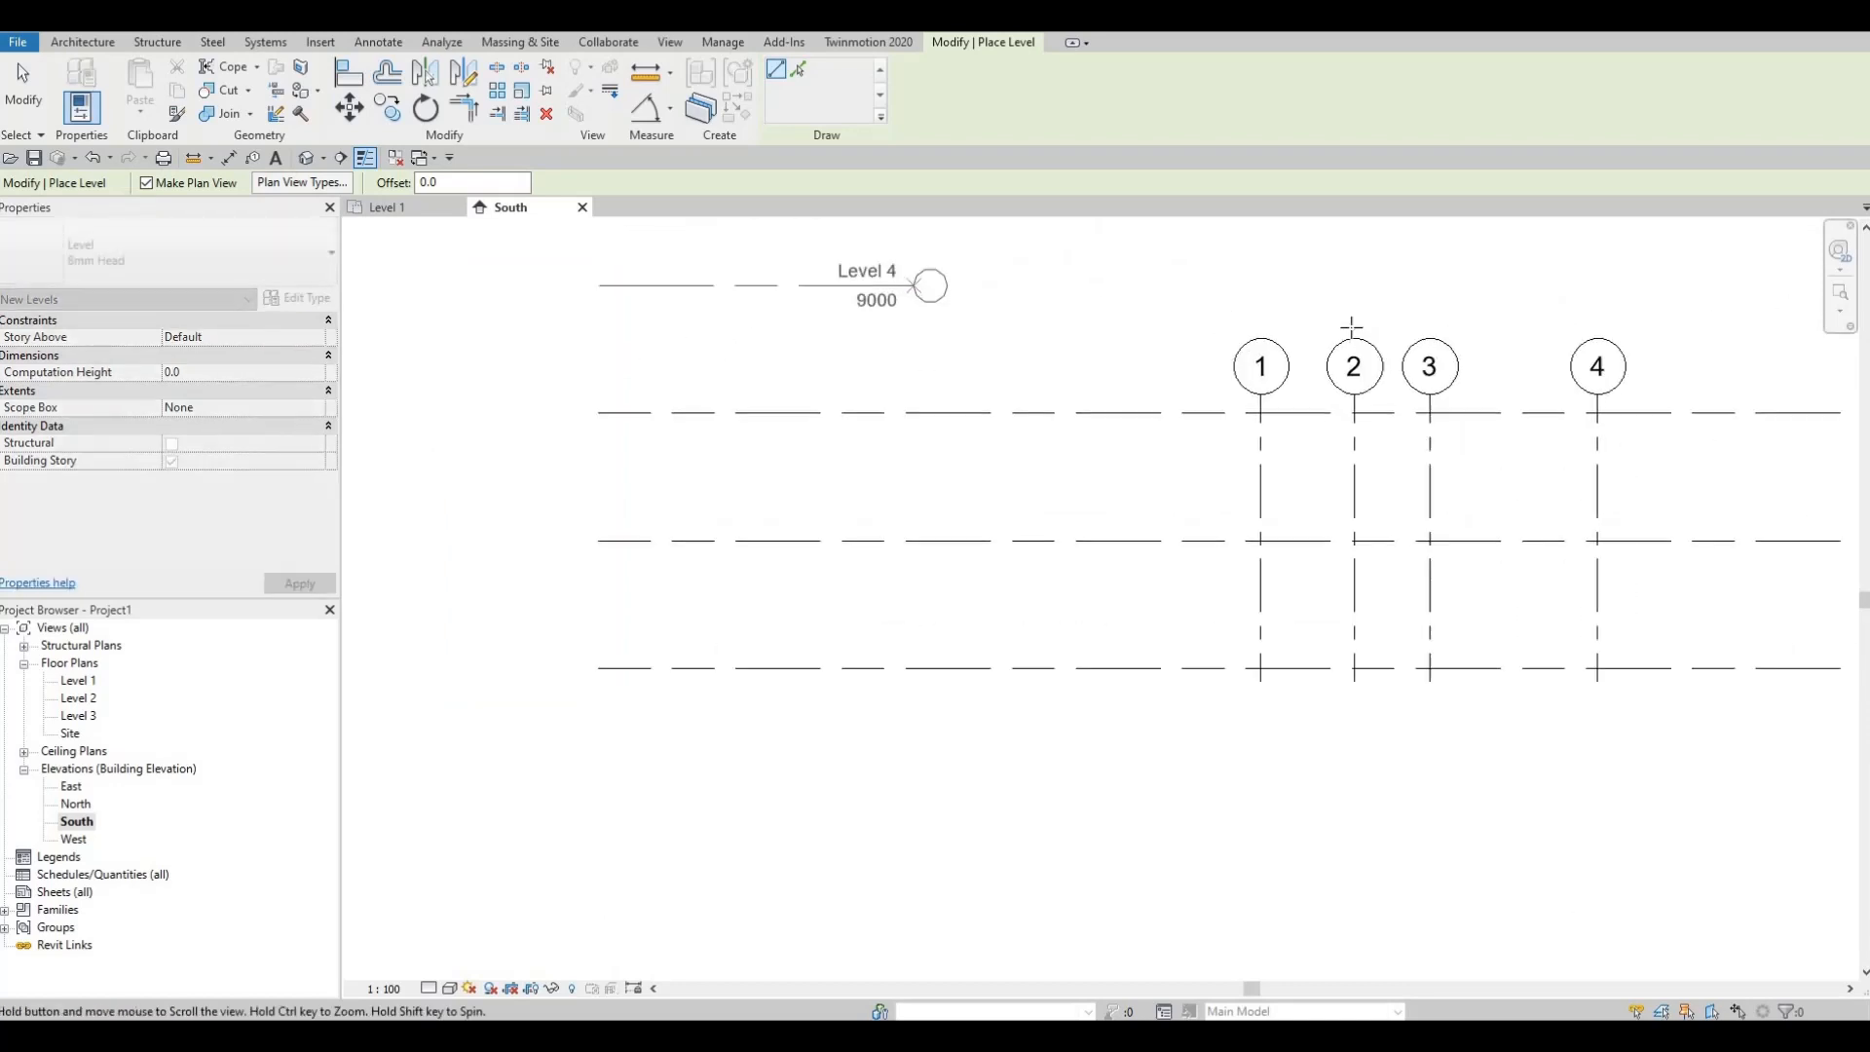
{"action": "scroll", "coordinate": [1374, 327], "scroll_direction": "down", "scroll_amount": 2}
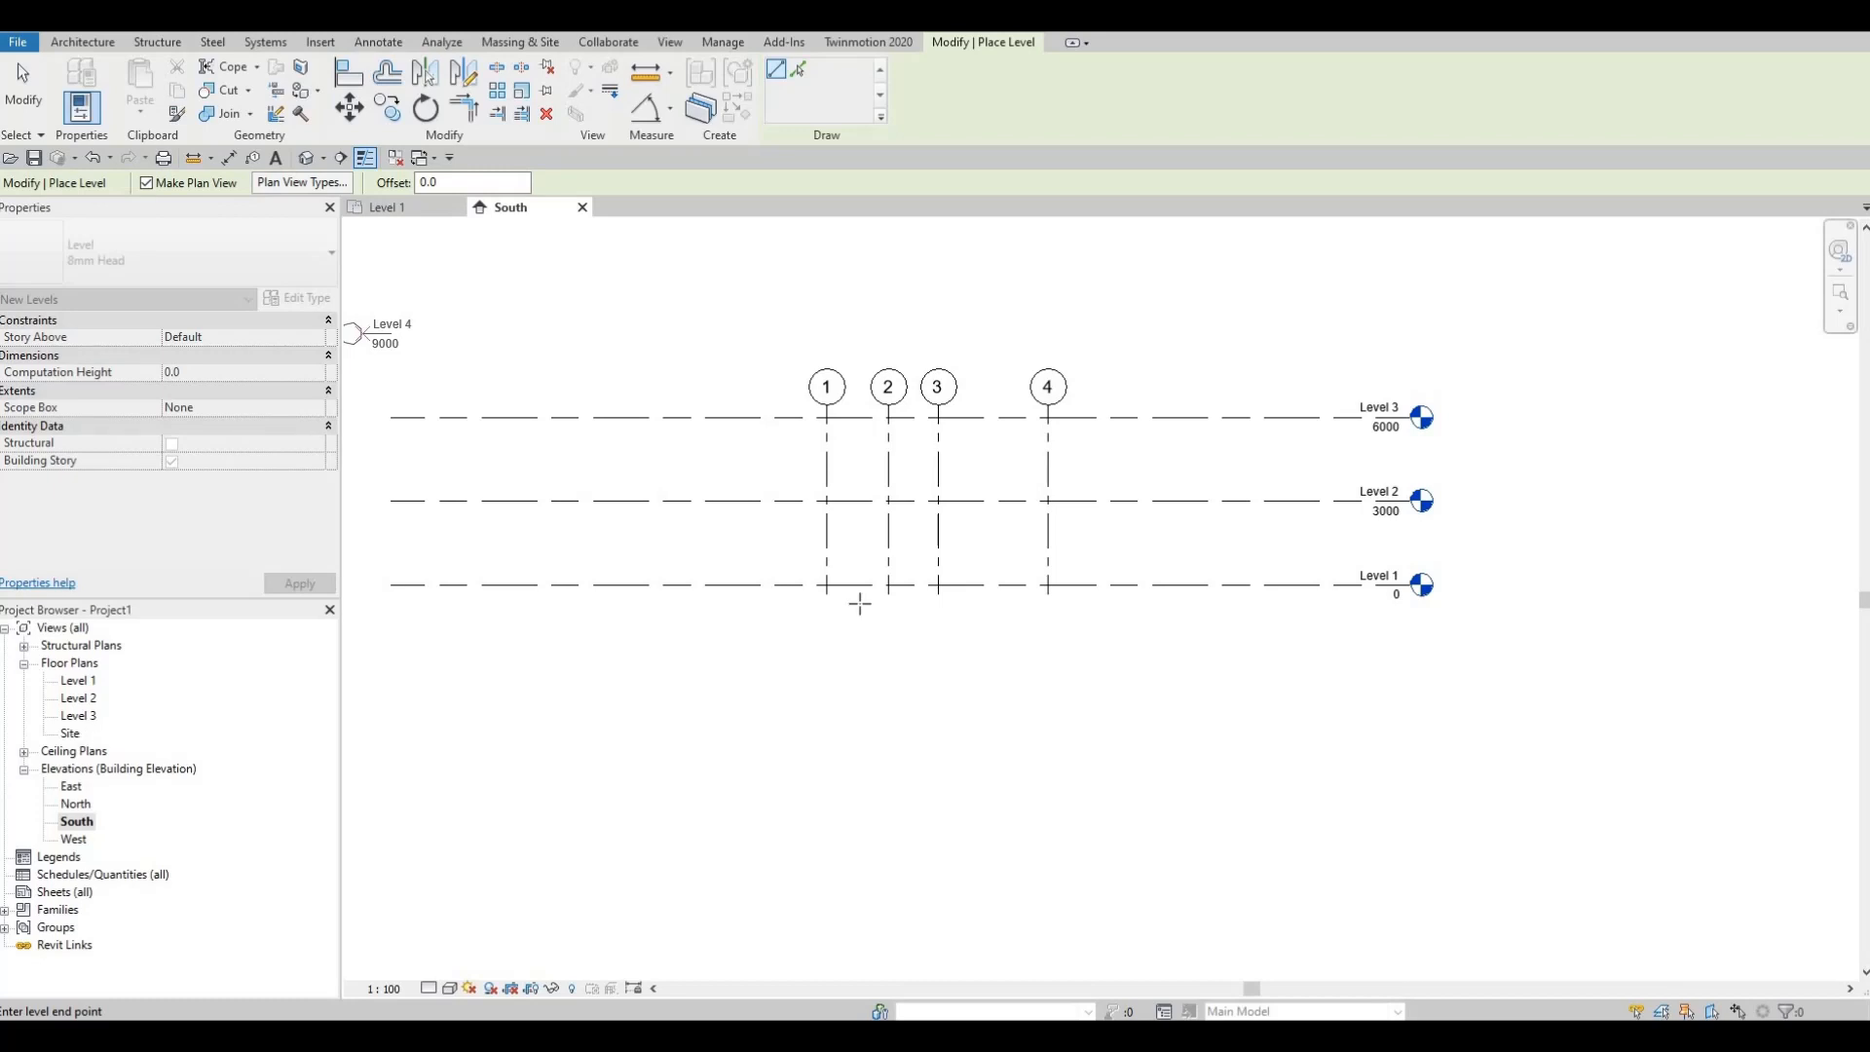
{"action": "key", "text": "Escape"}
{"action": "key", "text": "Escape"}
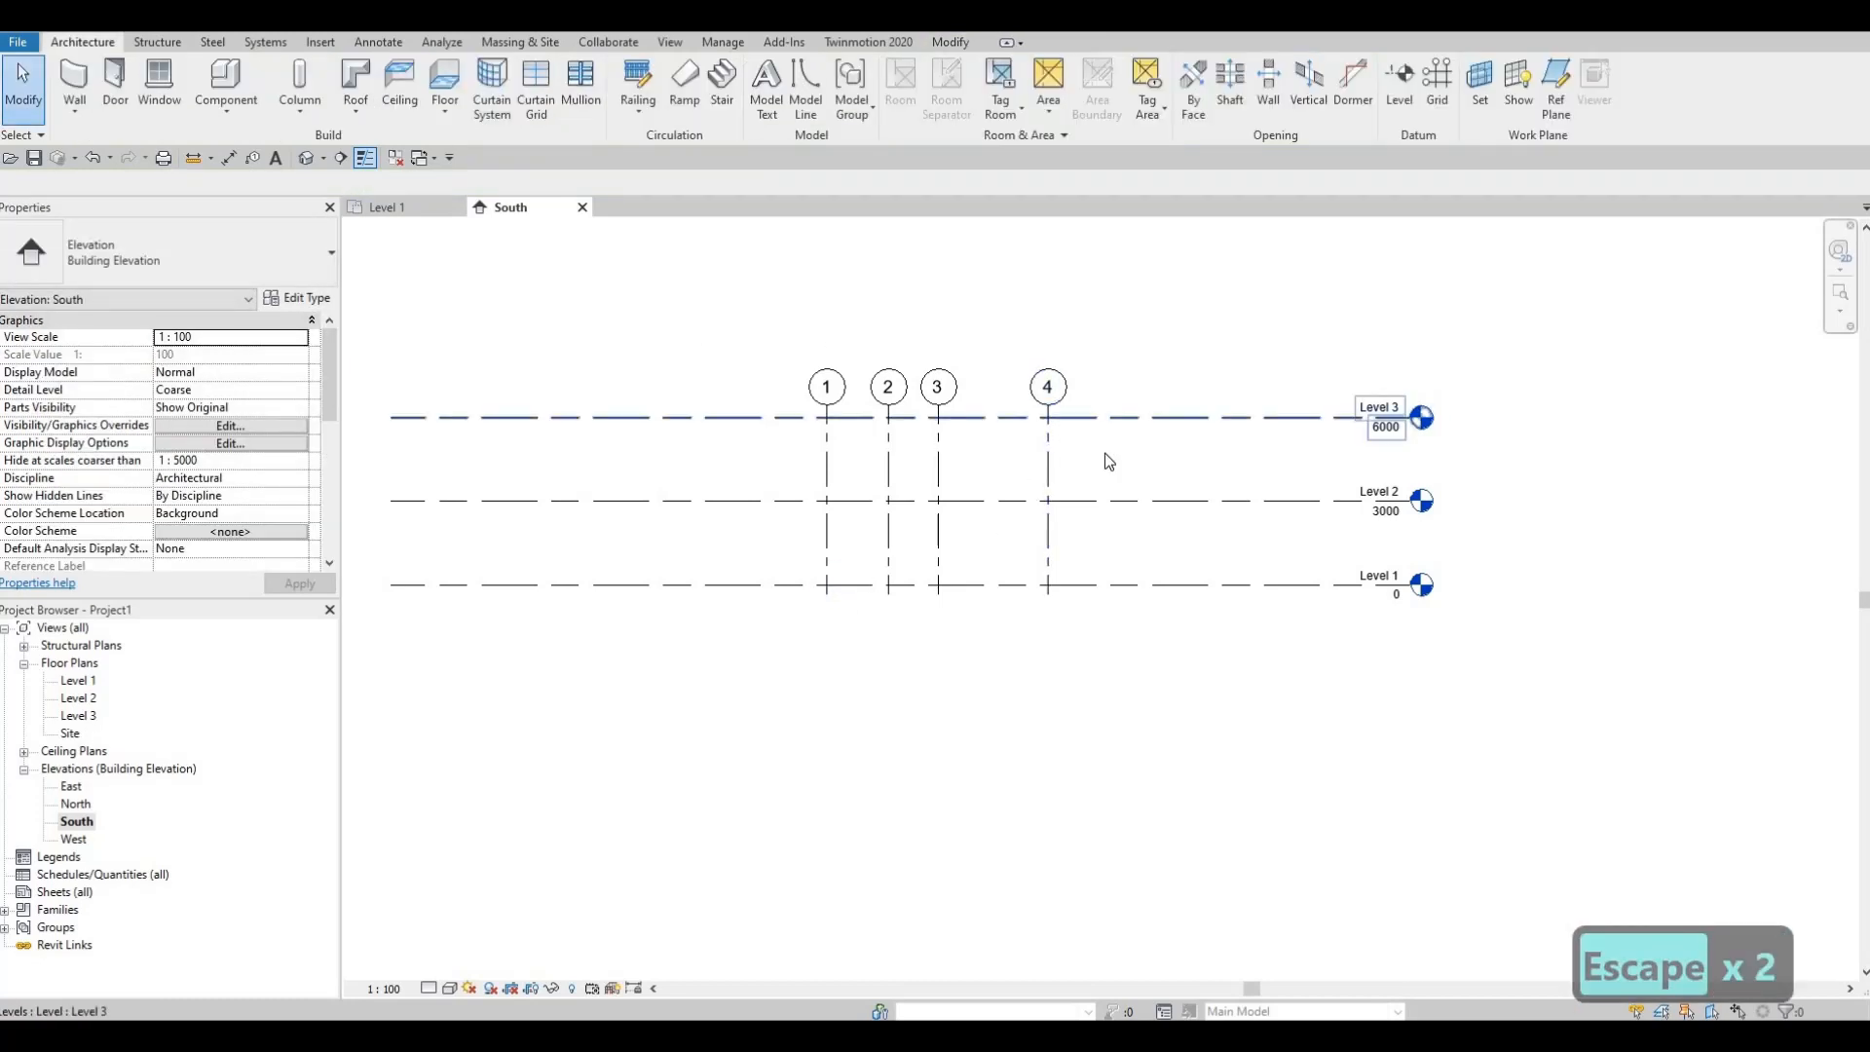
{"action": "left_click", "coordinate": [1198, 417]}
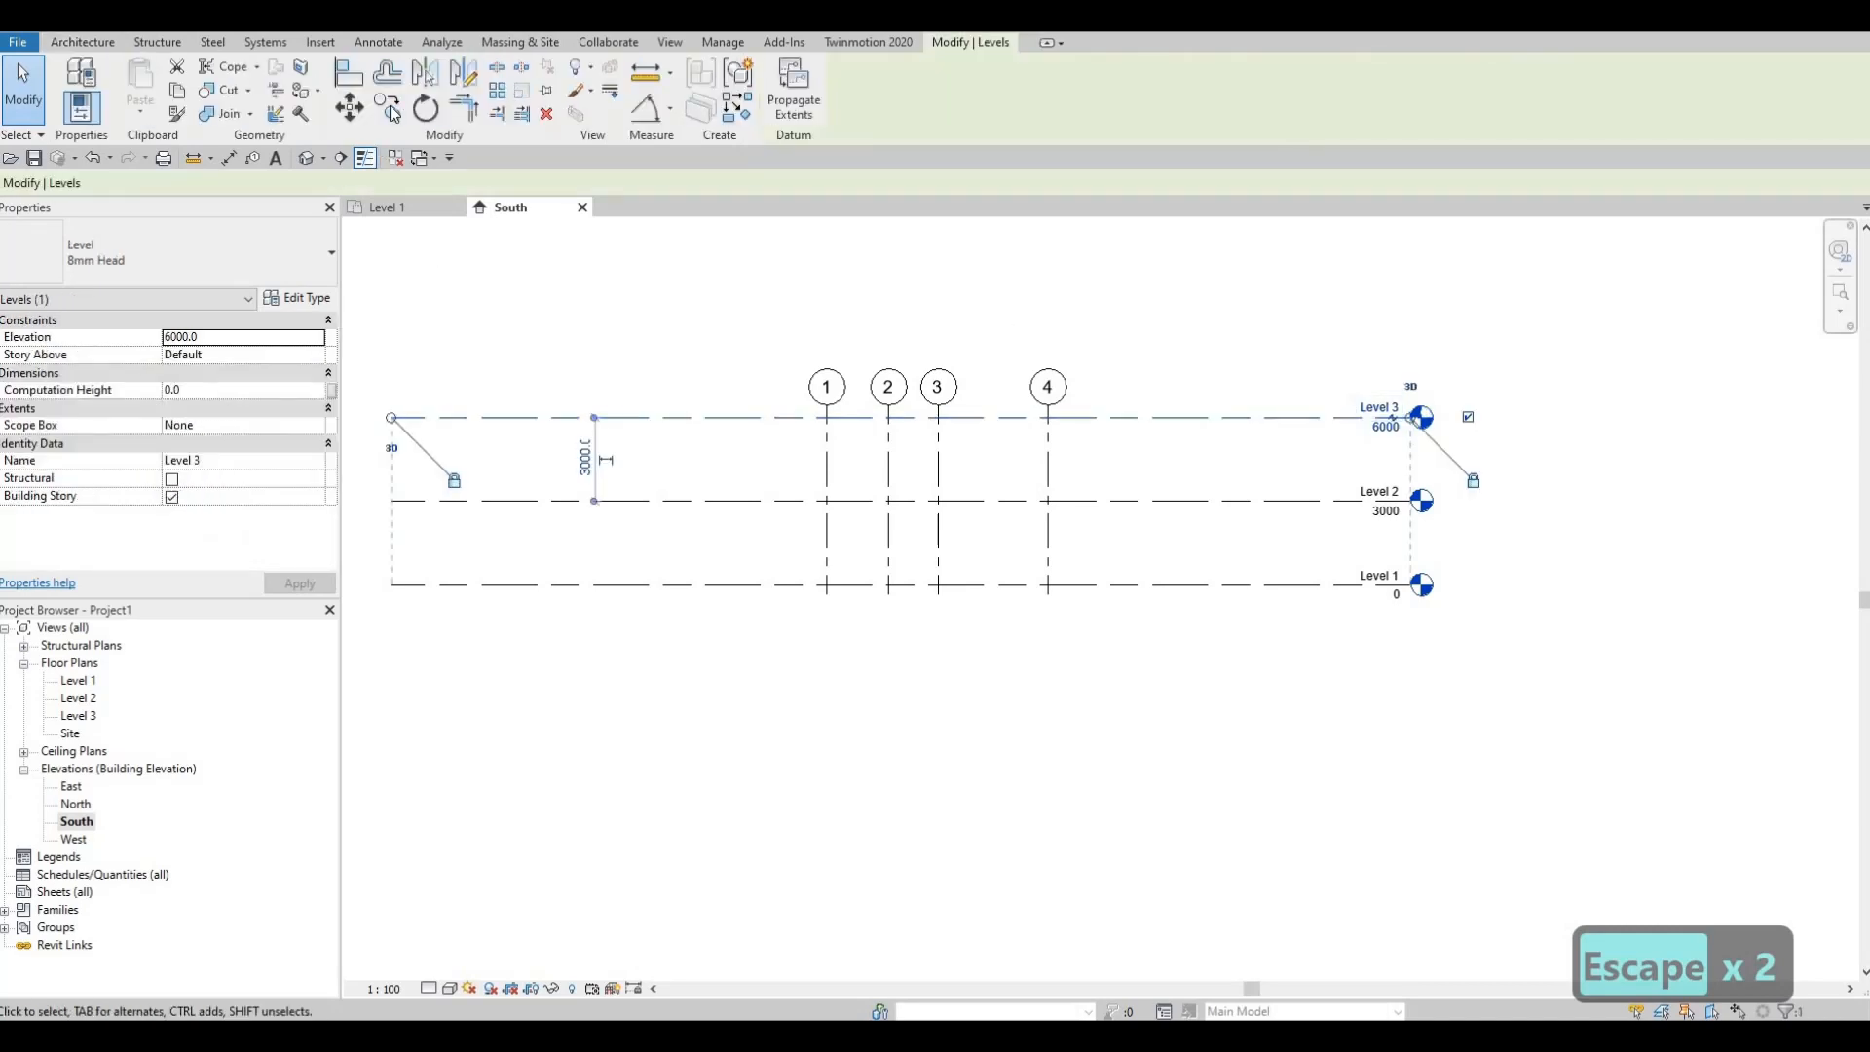
{"action": "key", "text": "Escape"}
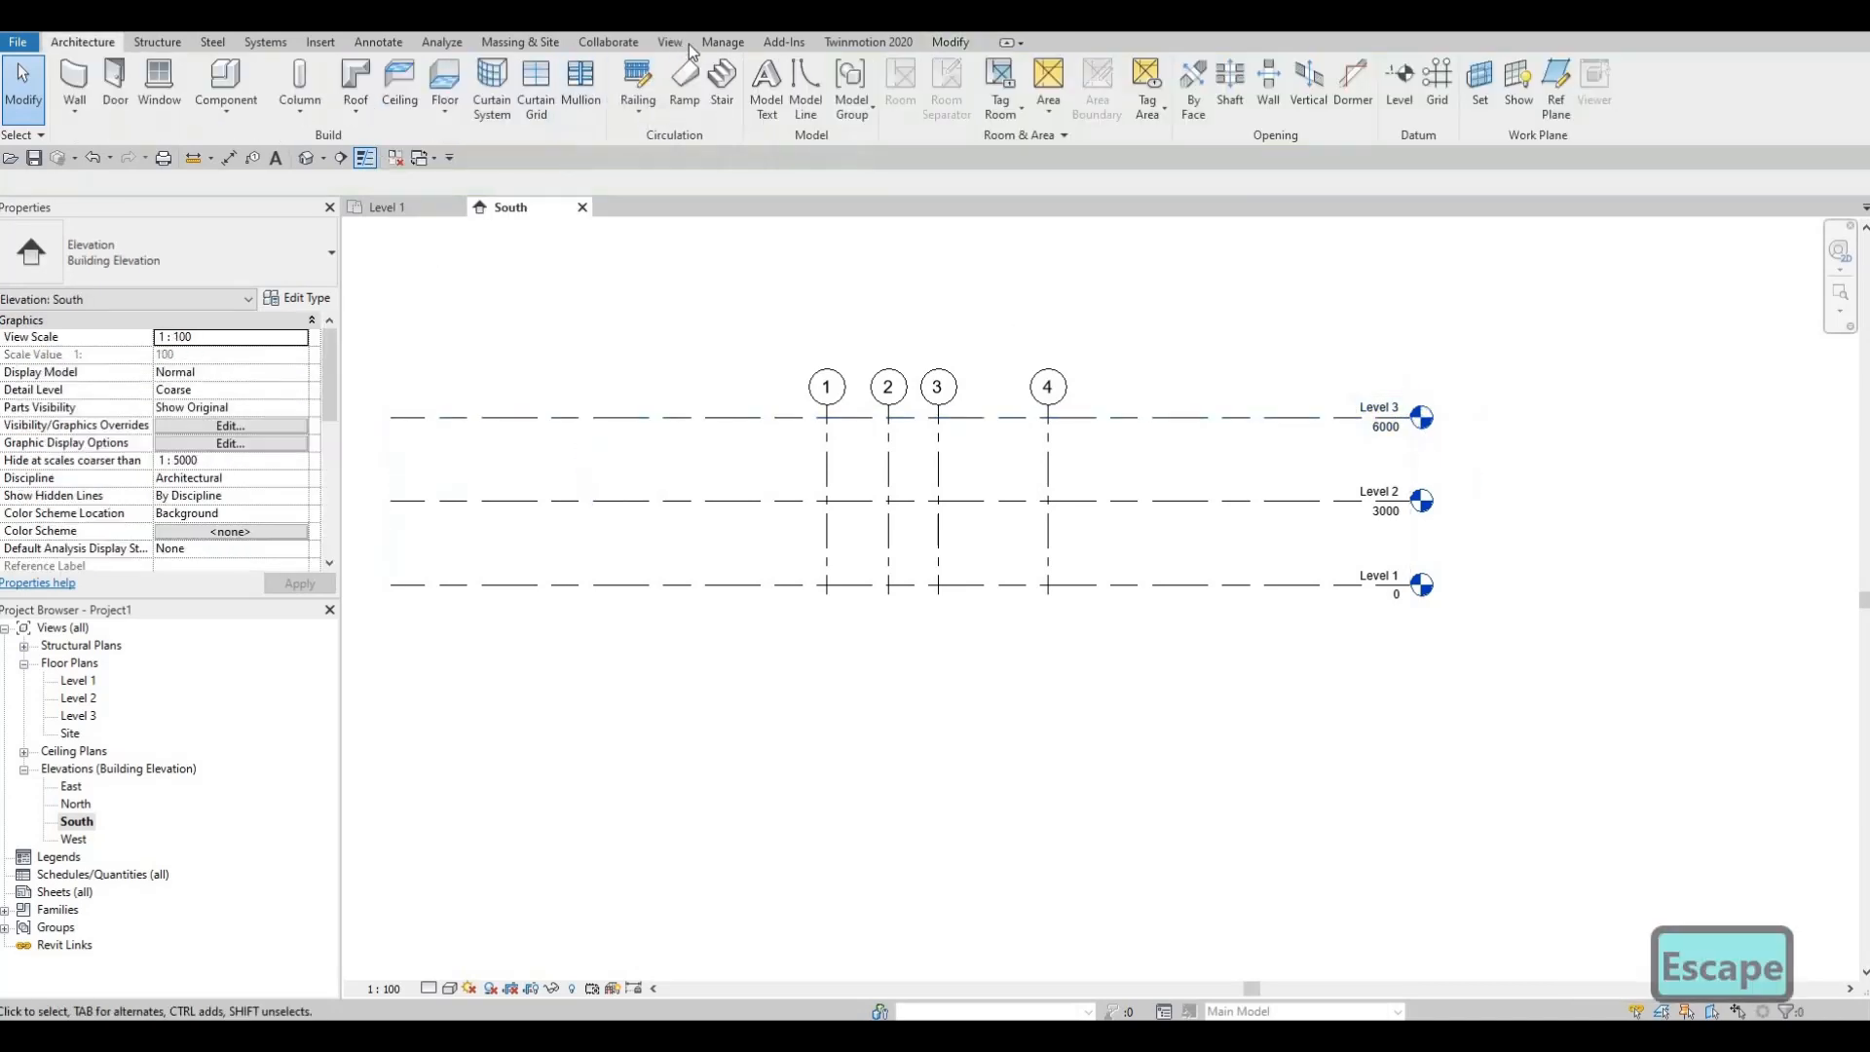
{"action": "left_click", "coordinate": [672, 42]}
{"action": "left_click", "coordinate": [758, 93]}
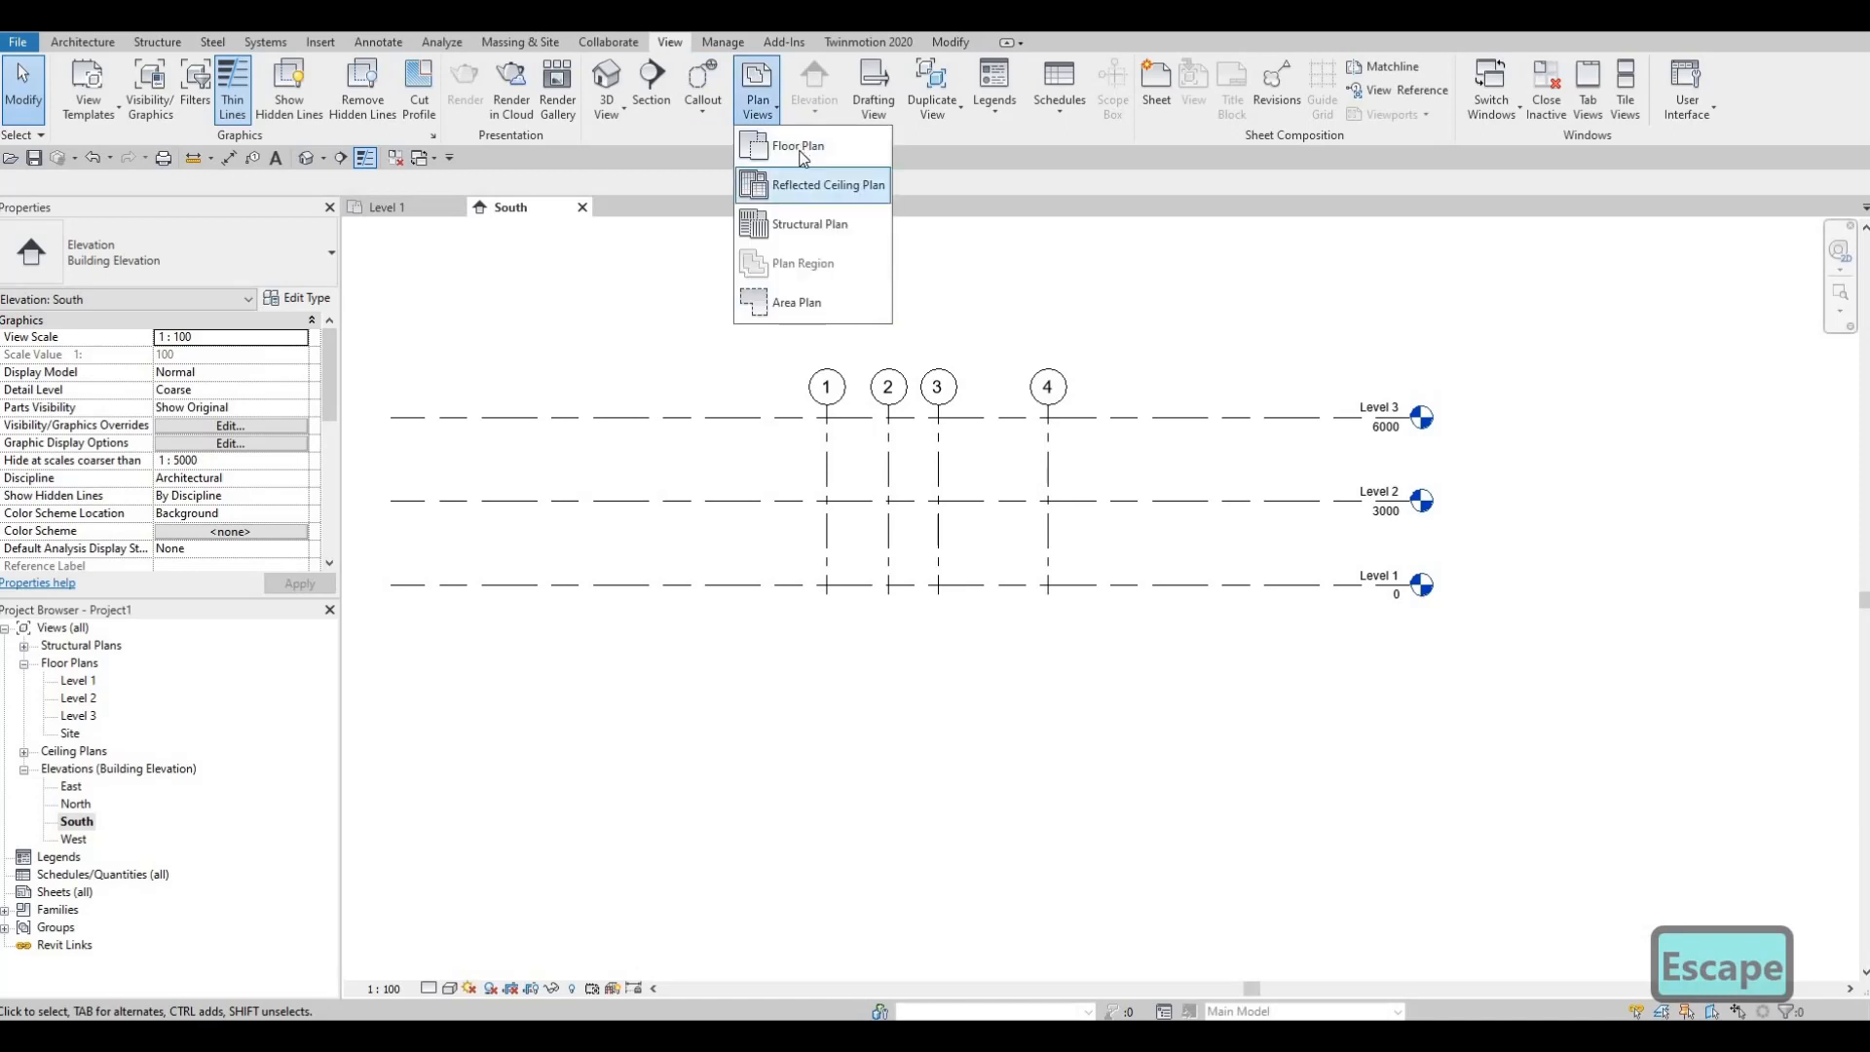
{"action": "left_click", "coordinate": [791, 138]}
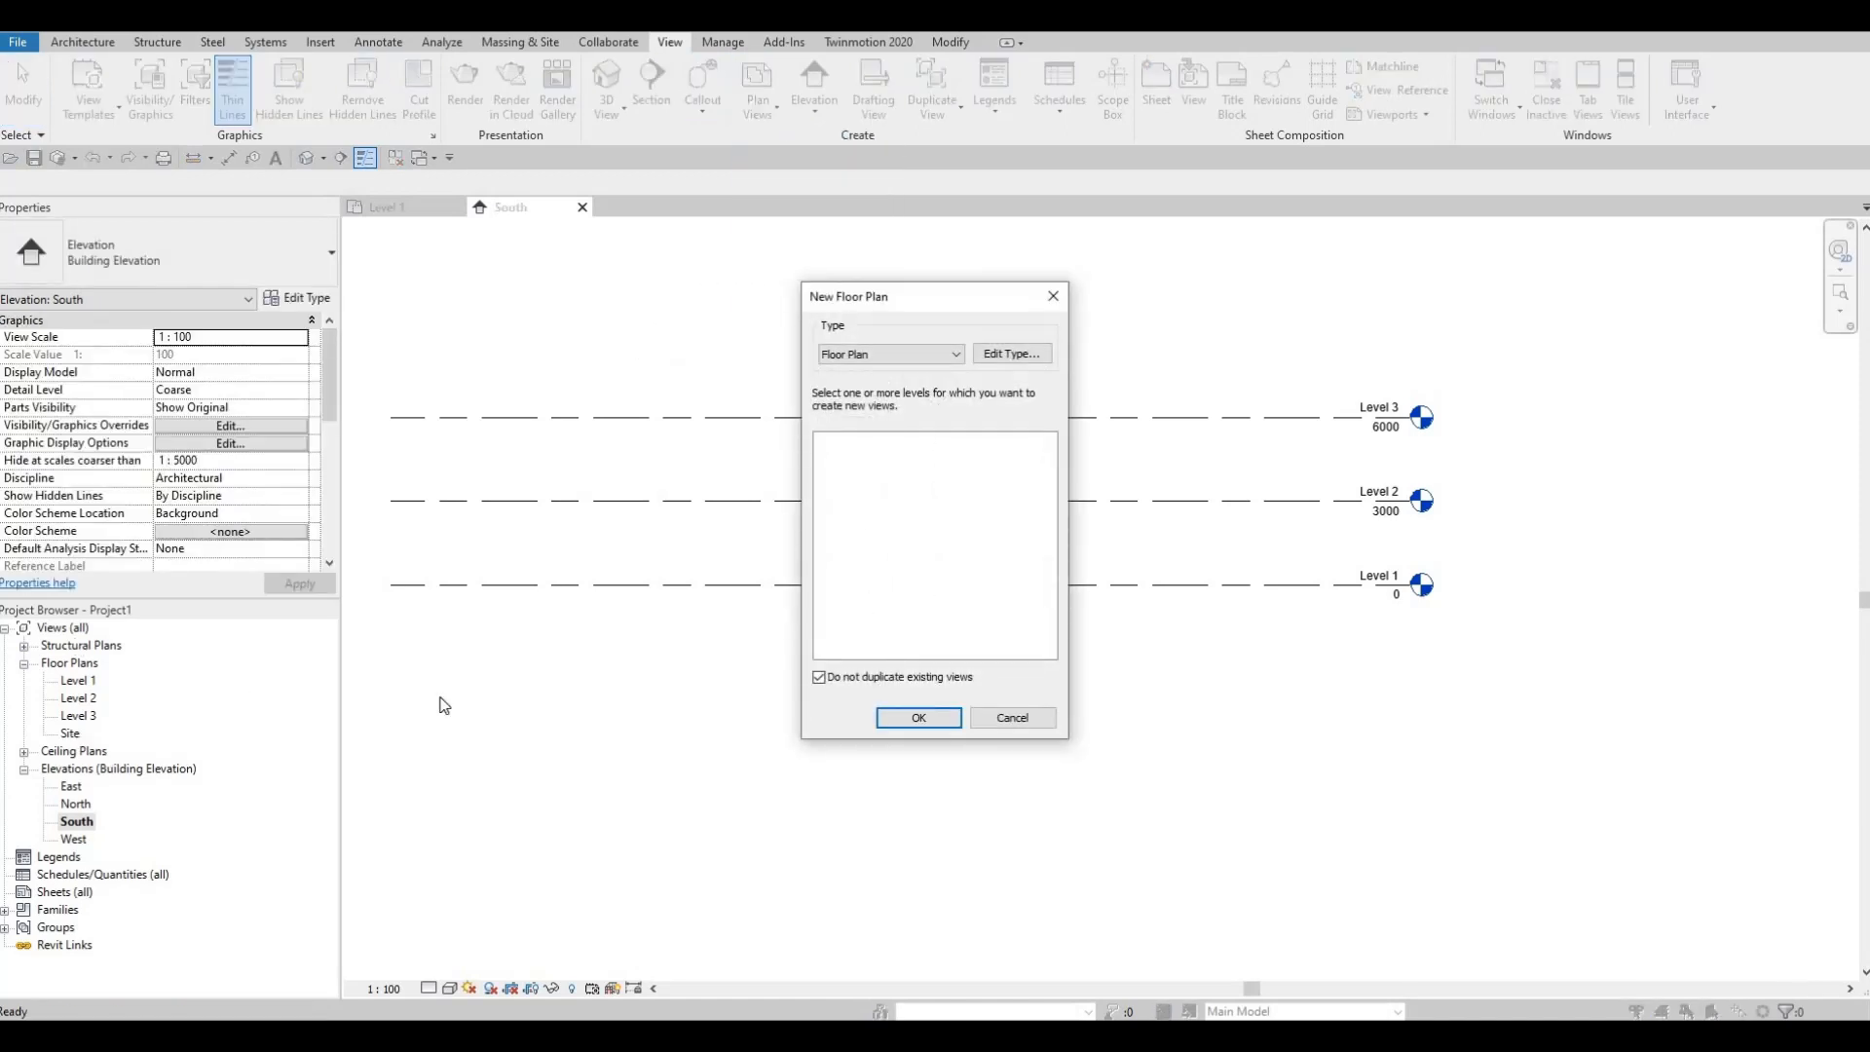
{"action": "left_click", "coordinate": [1013, 718]}
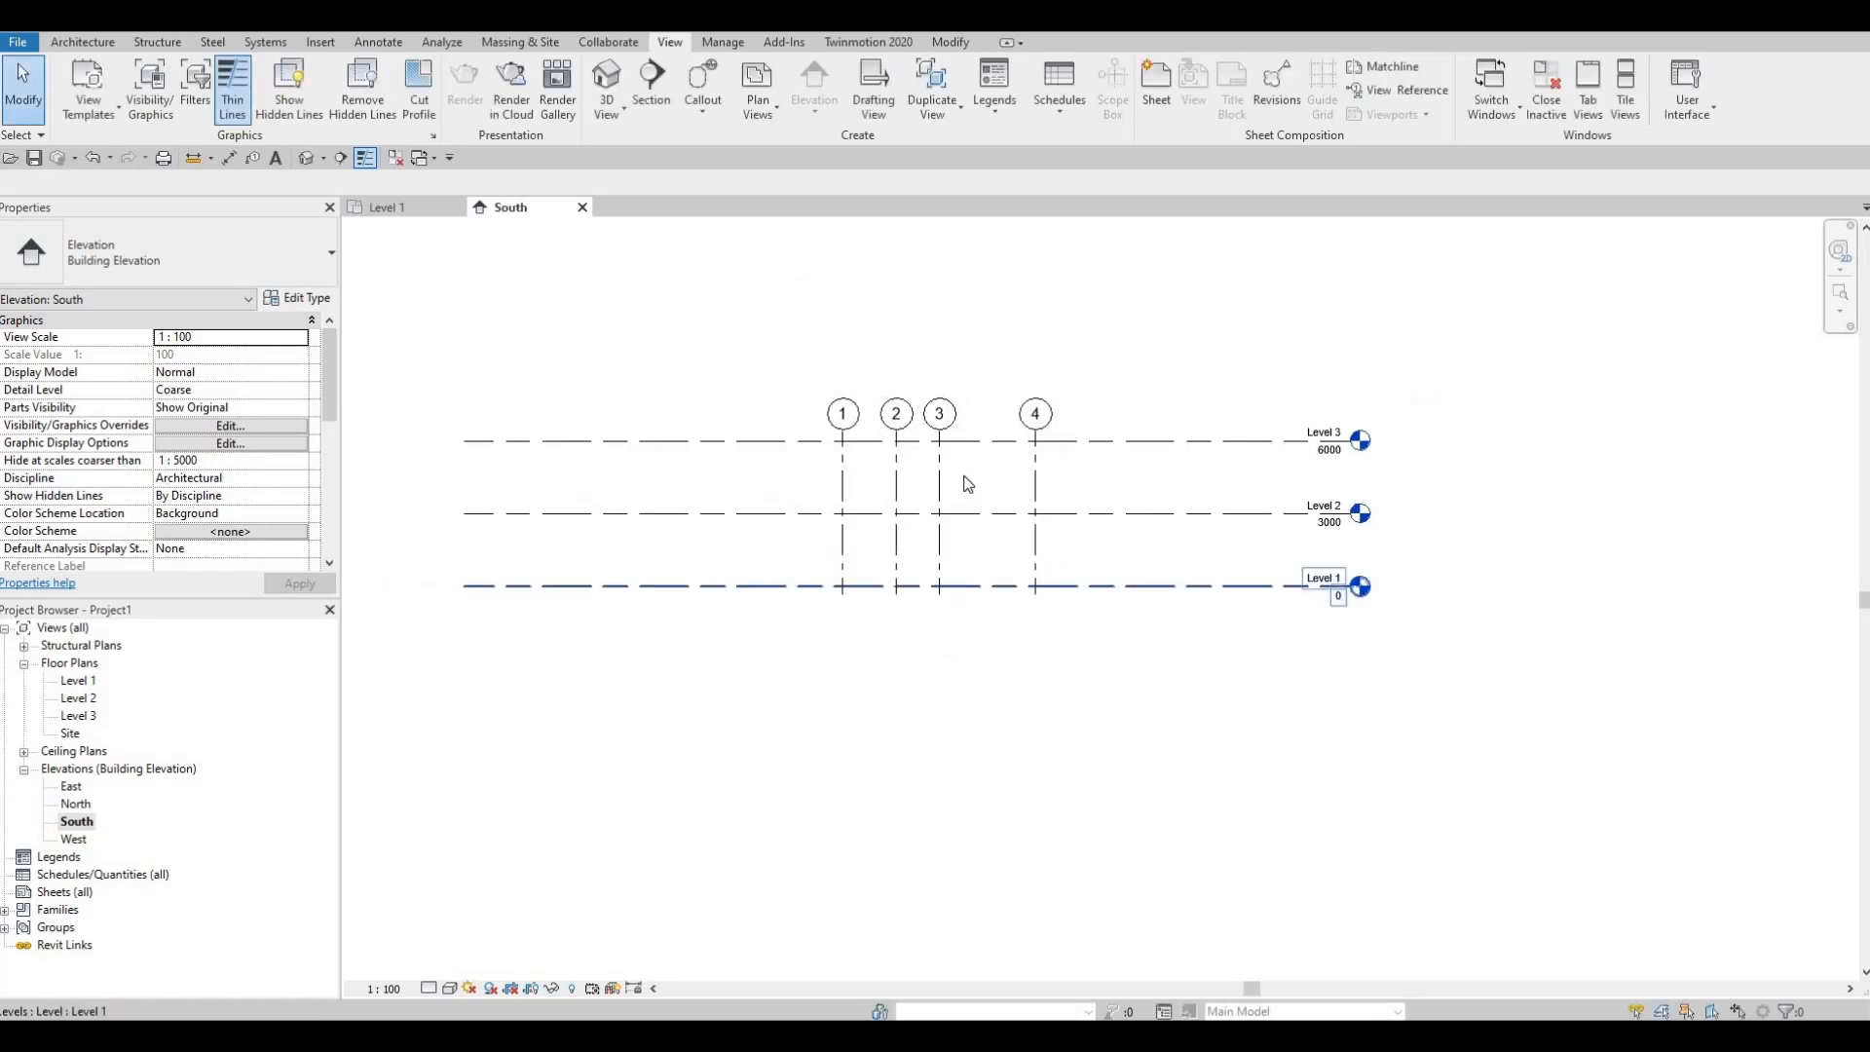
{"action": "key", "text": "Escape"}
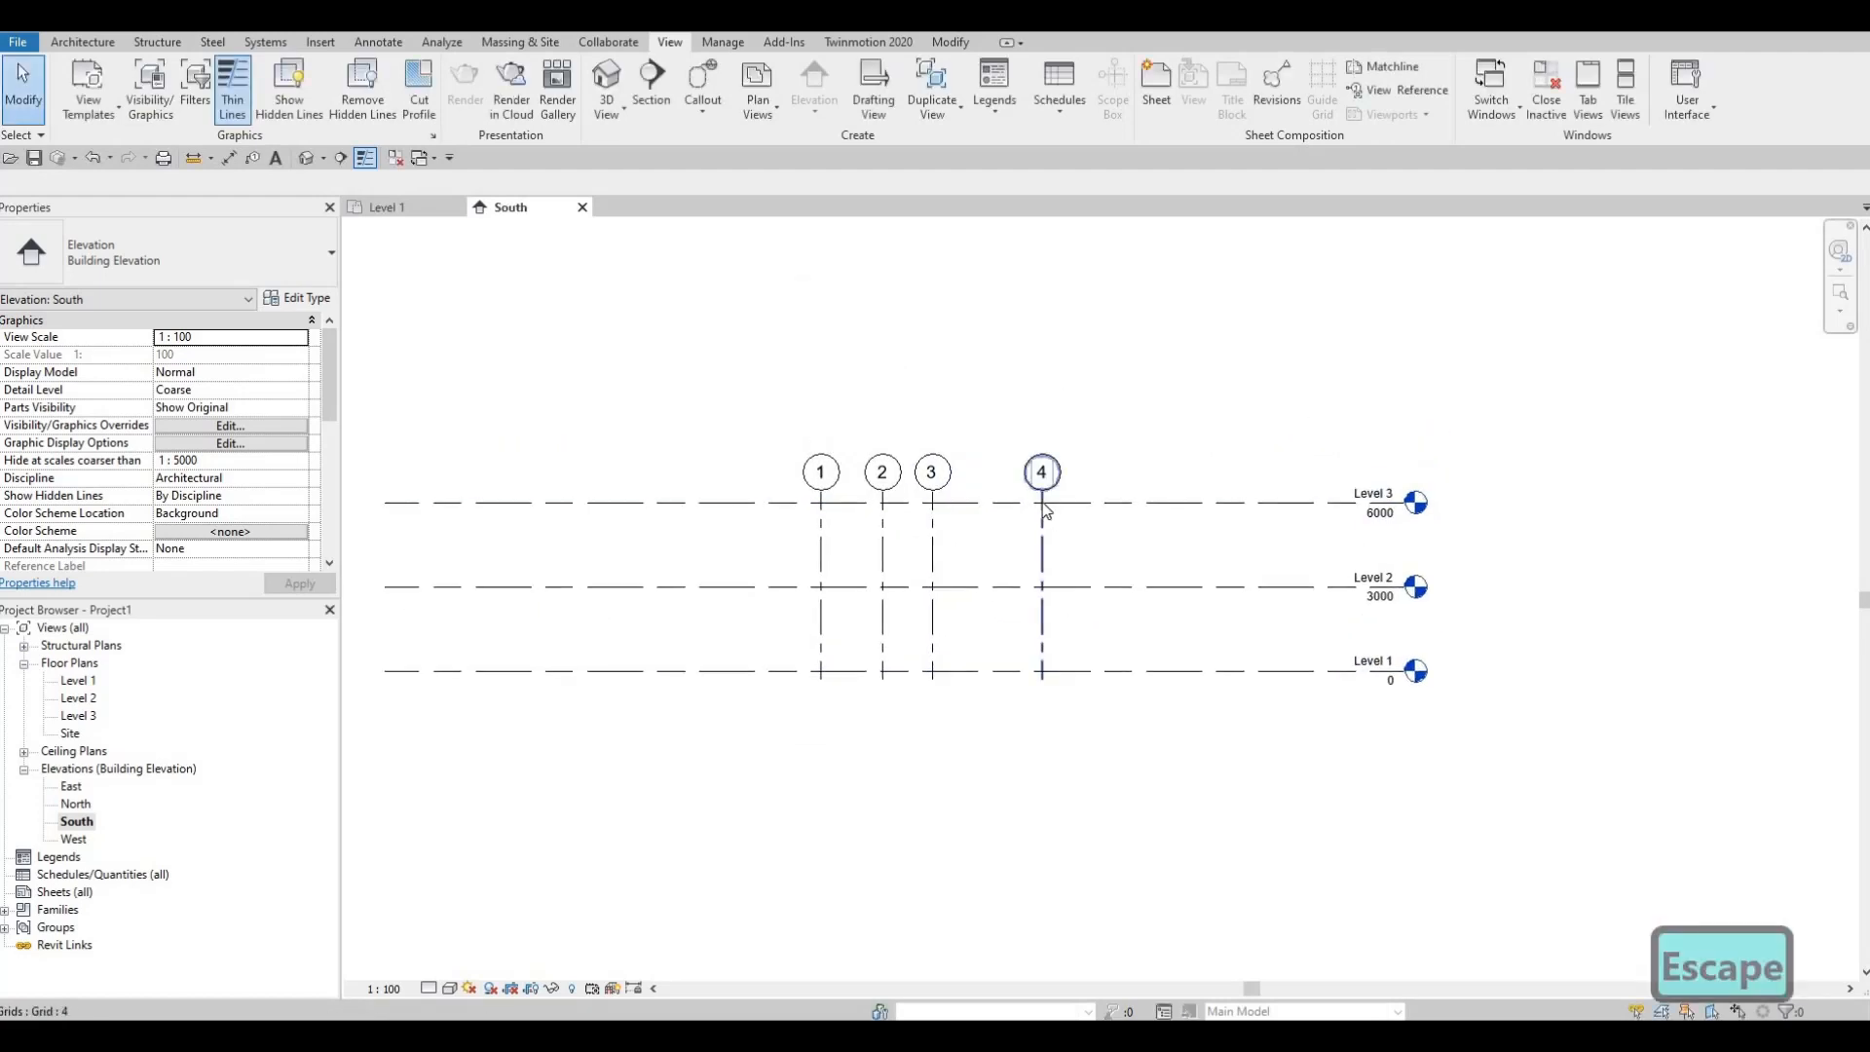
Step: Drag the grid 1–4 heads well above Level 3, checking the Level 3 plan
{"action": "left_click", "coordinate": [1044, 497]}
{"action": "mouse_move", "coordinate": [1042, 492]}
{"action": "left_mouse_down"}
{"action": "mouse_move", "coordinate": [1042, 402]}
{"action": "mouse_move", "coordinate": [1033, 542]}
{"action": "left_mouse_up"}
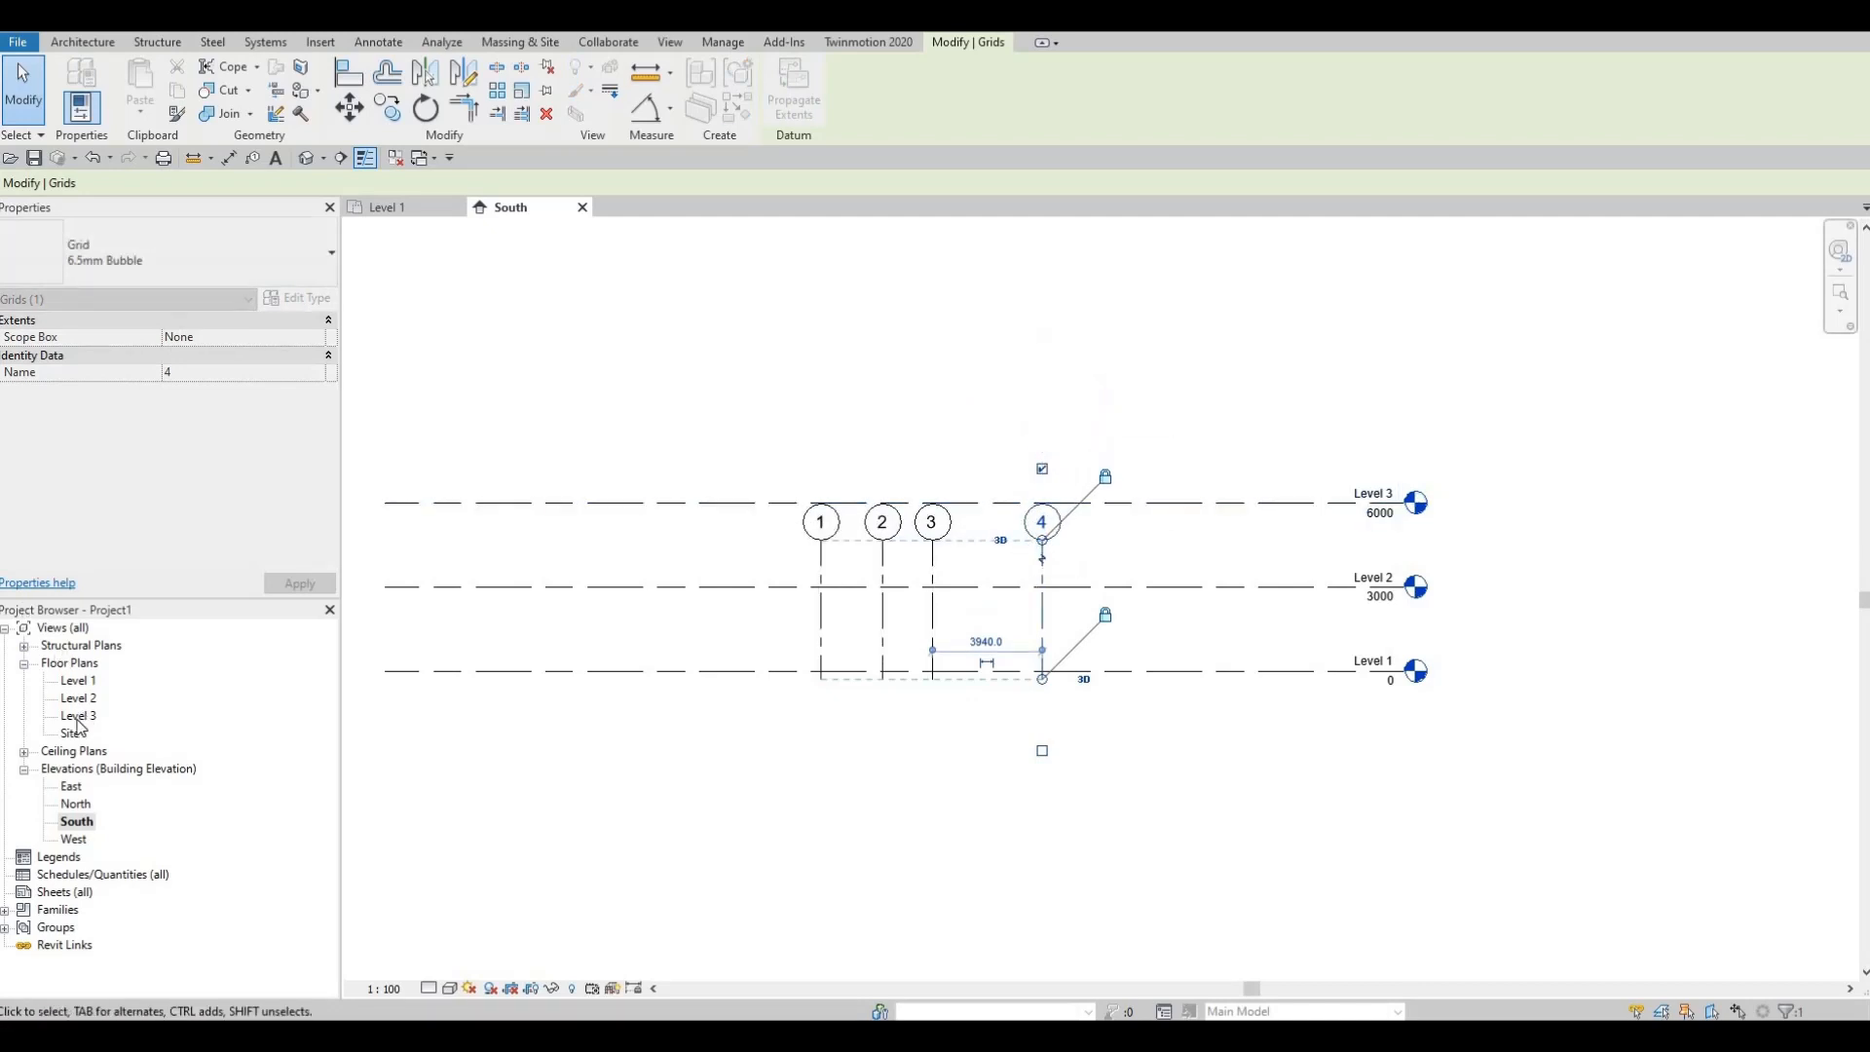
{"action": "double_click", "coordinate": [78, 717]}
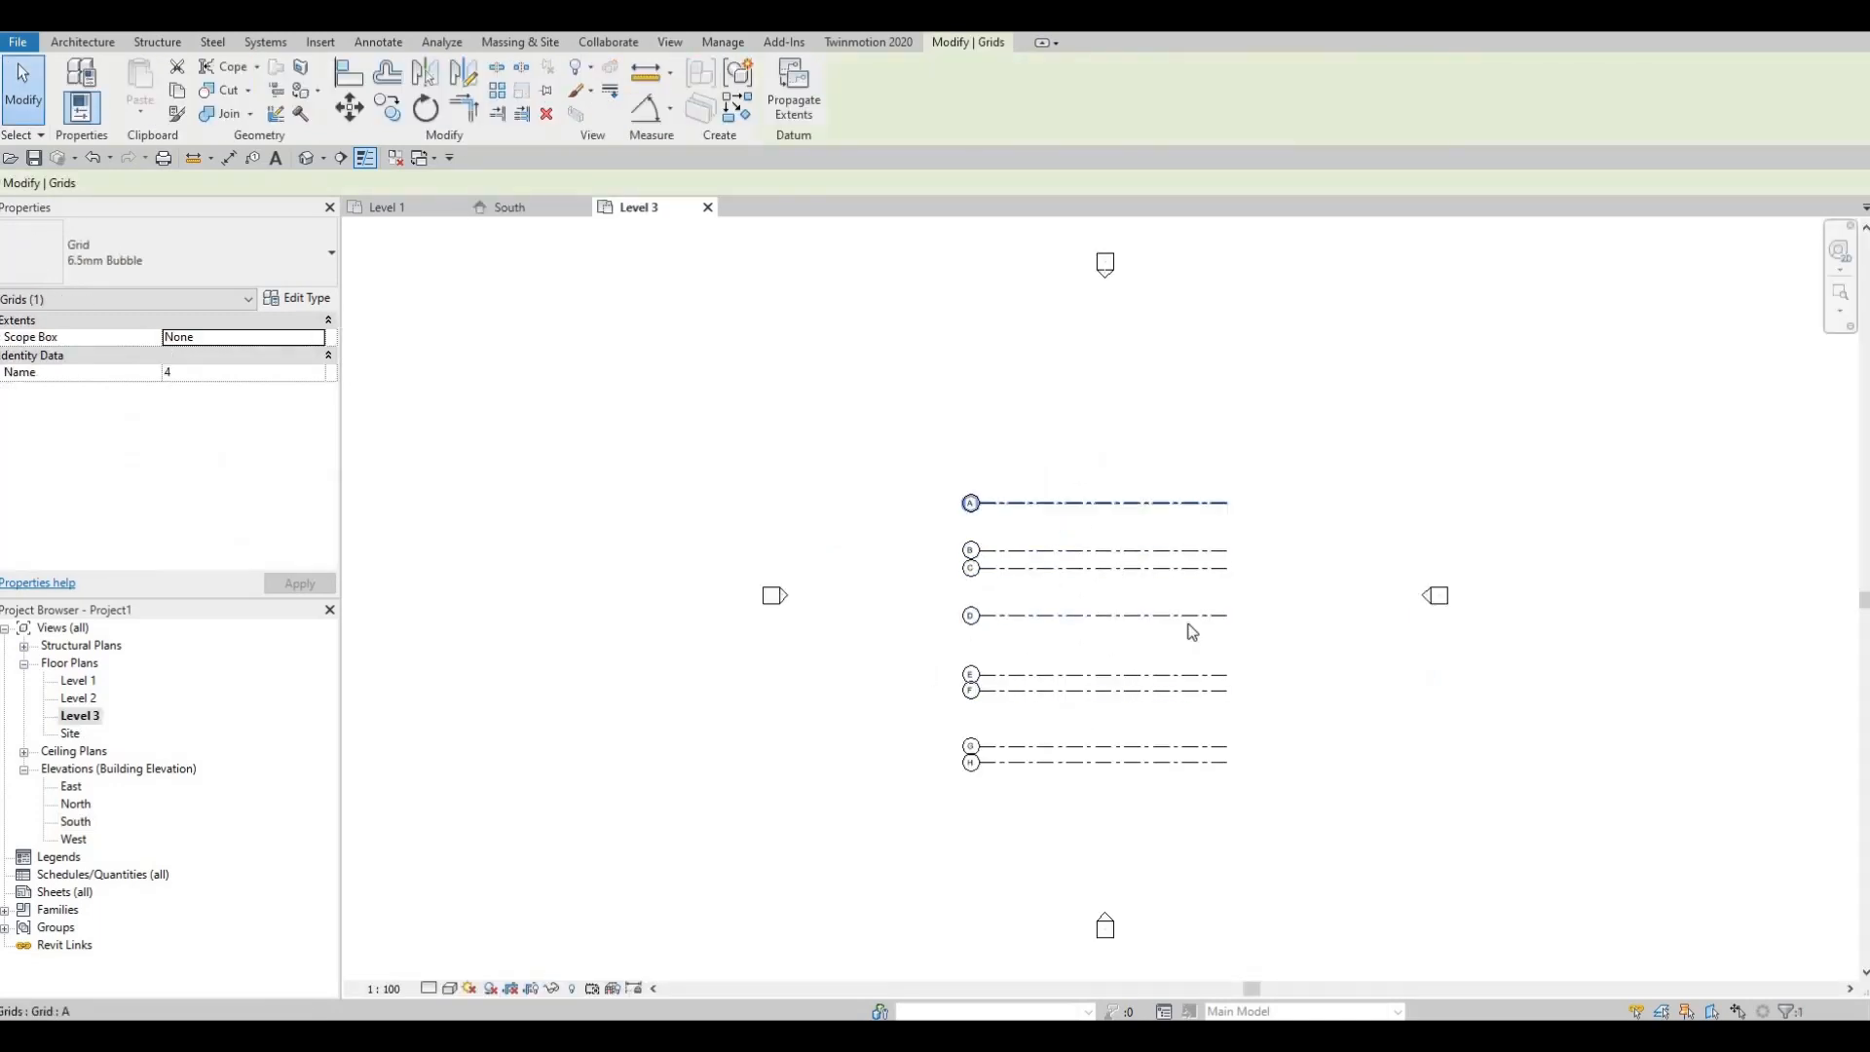
{"action": "left_click", "coordinate": [541, 212]}
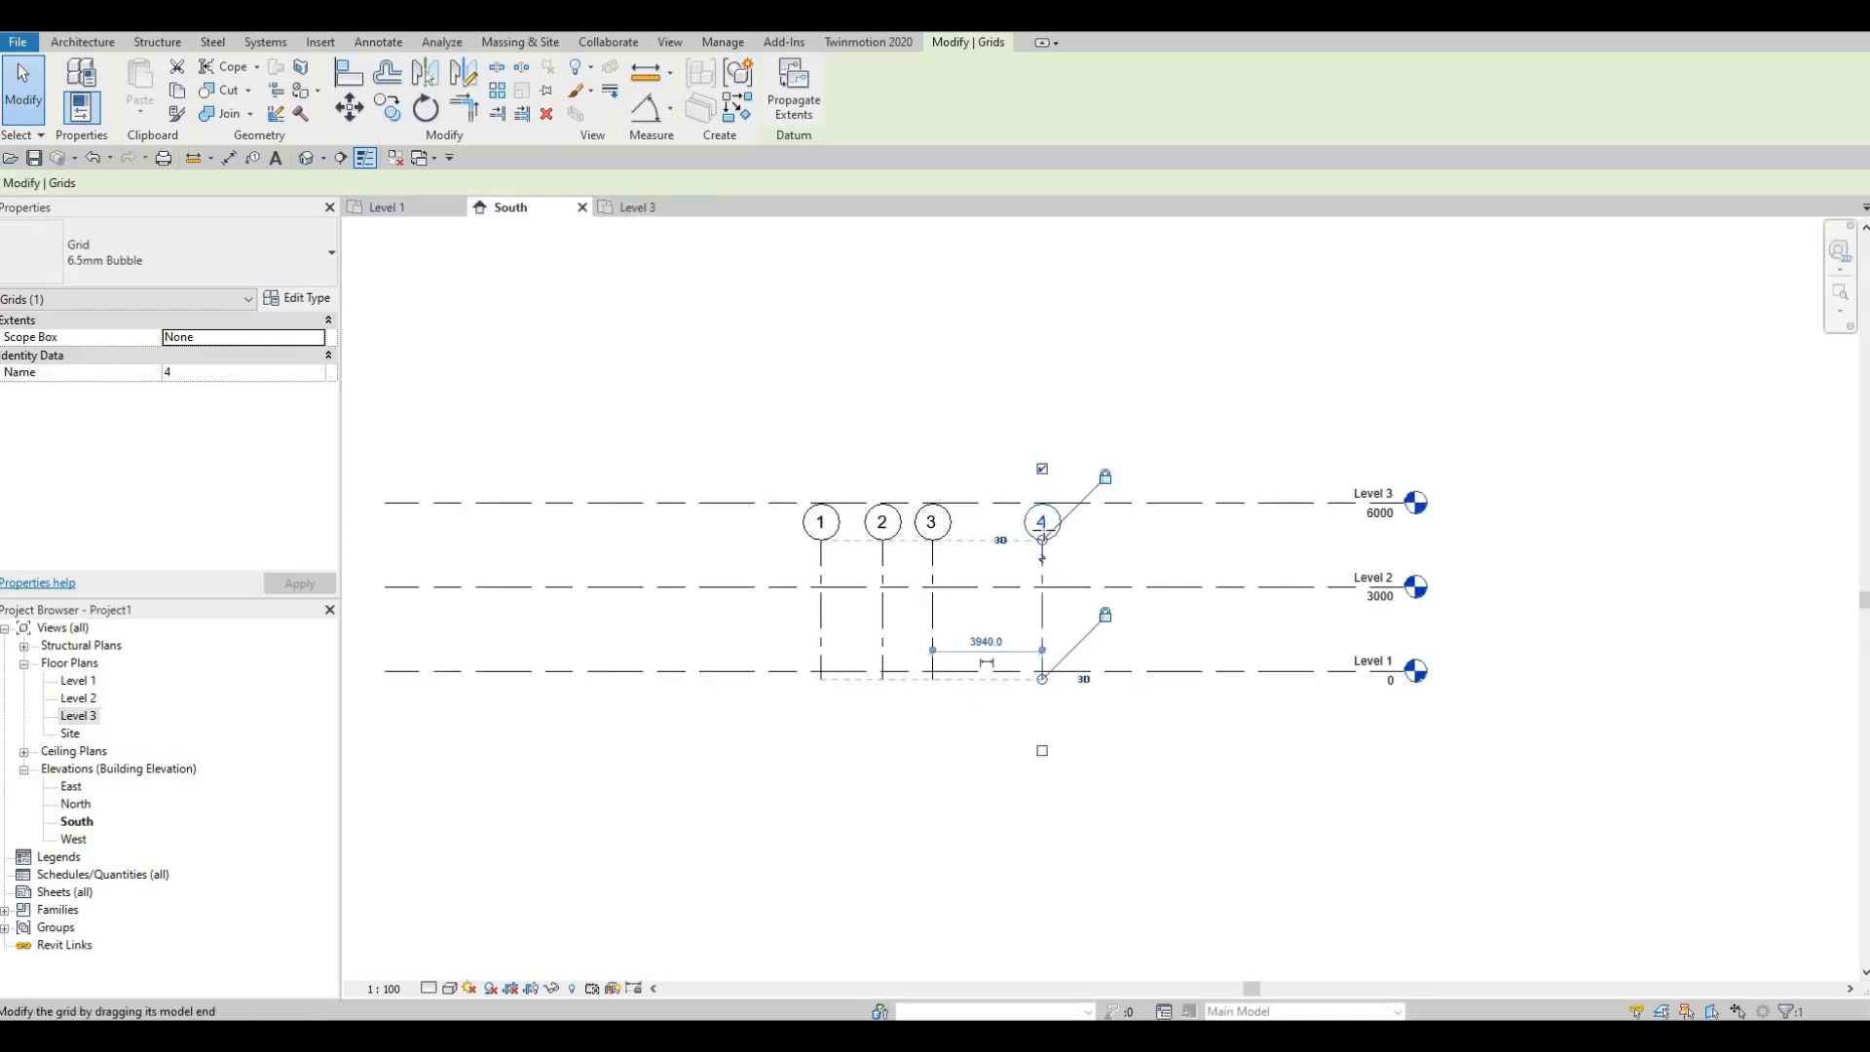
{"action": "left_click_drag", "start_coordinate": [1042, 540], "coordinate": [1042, 370]}
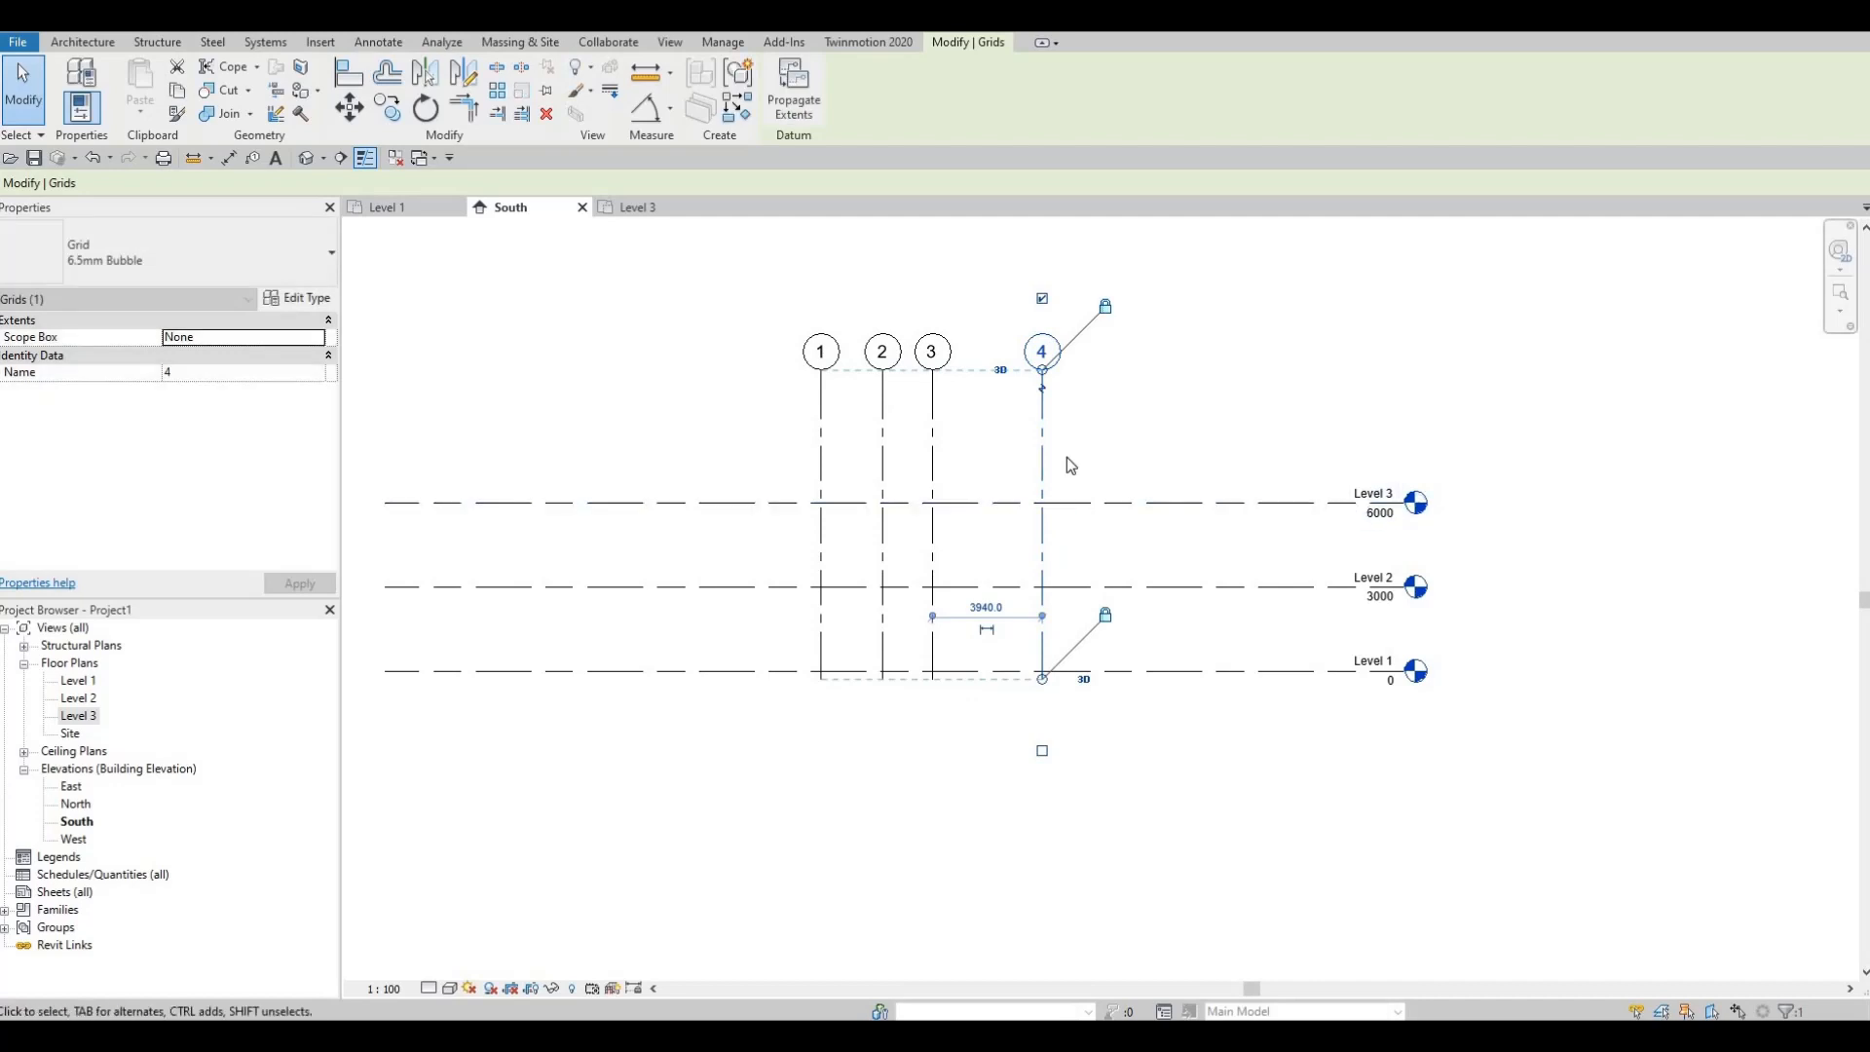
{"action": "left_click", "coordinate": [638, 207]}
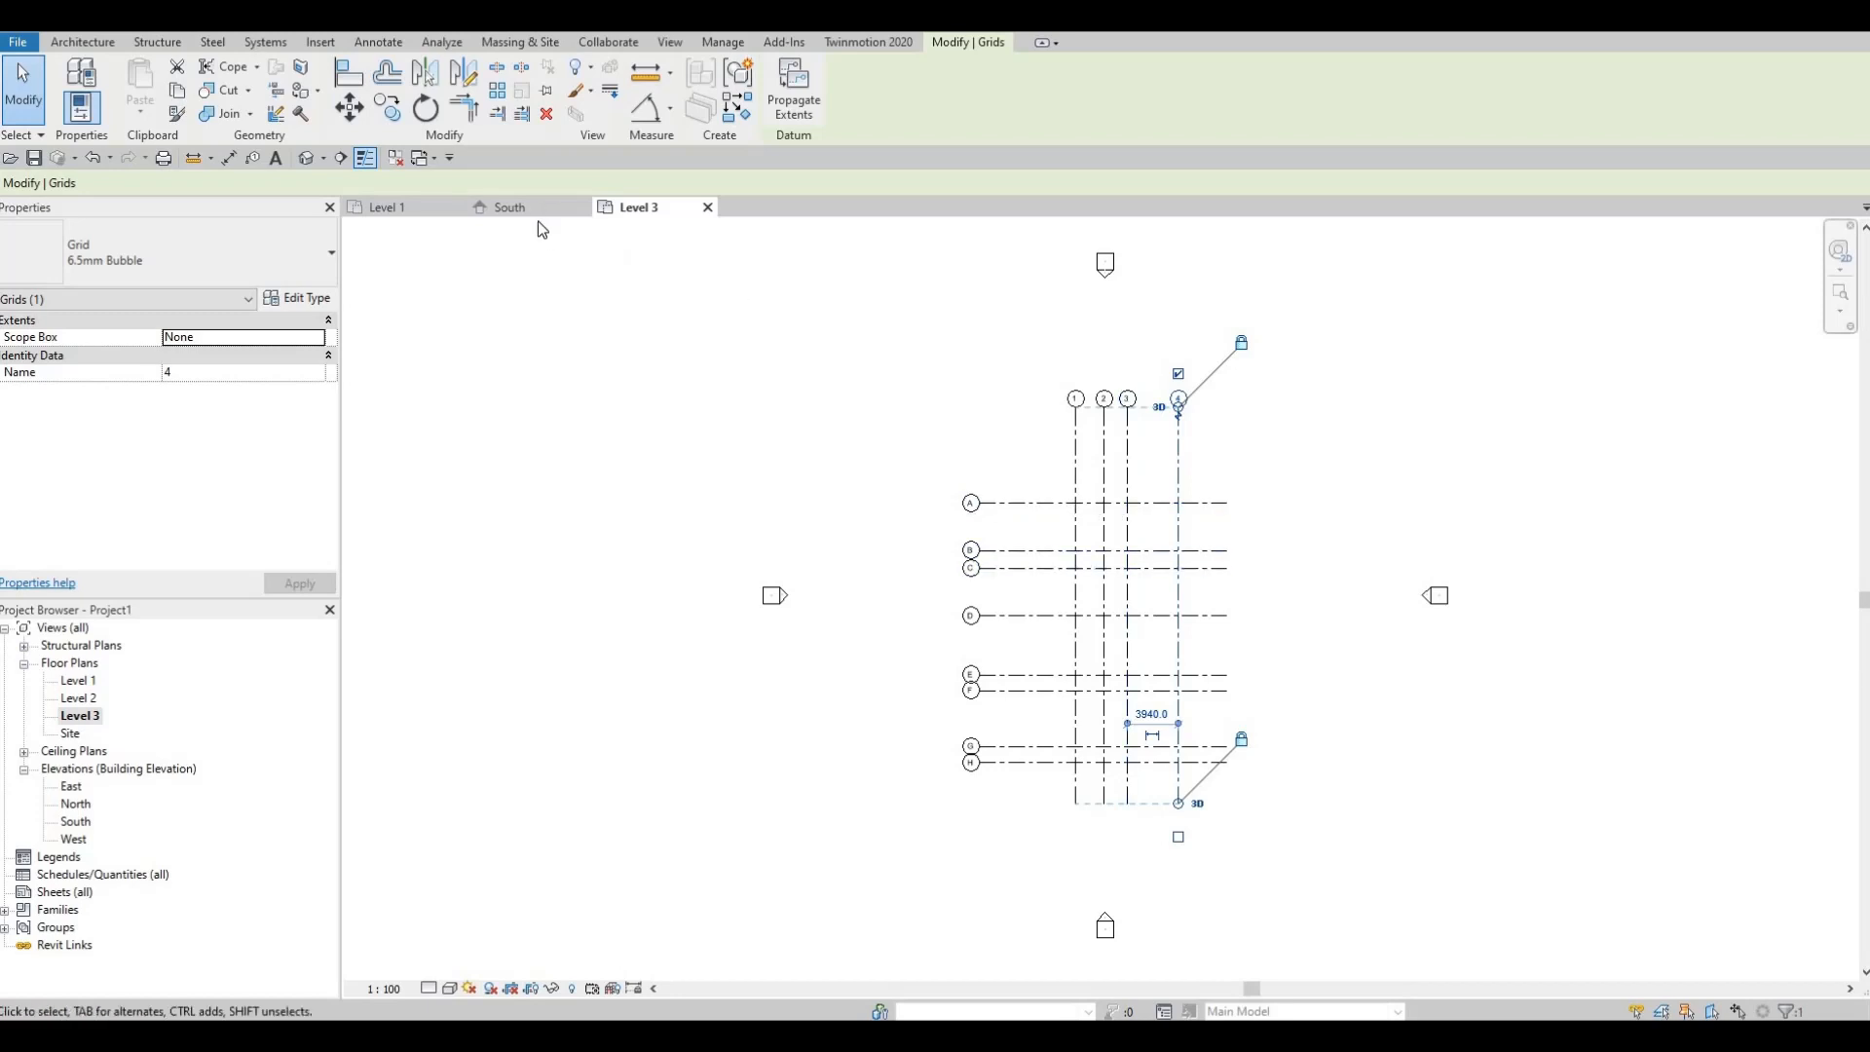
{"action": "key", "text": "ctrl+Tab"}
{"action": "key", "text": "Escape"}
{"action": "key", "text": "Escape"}
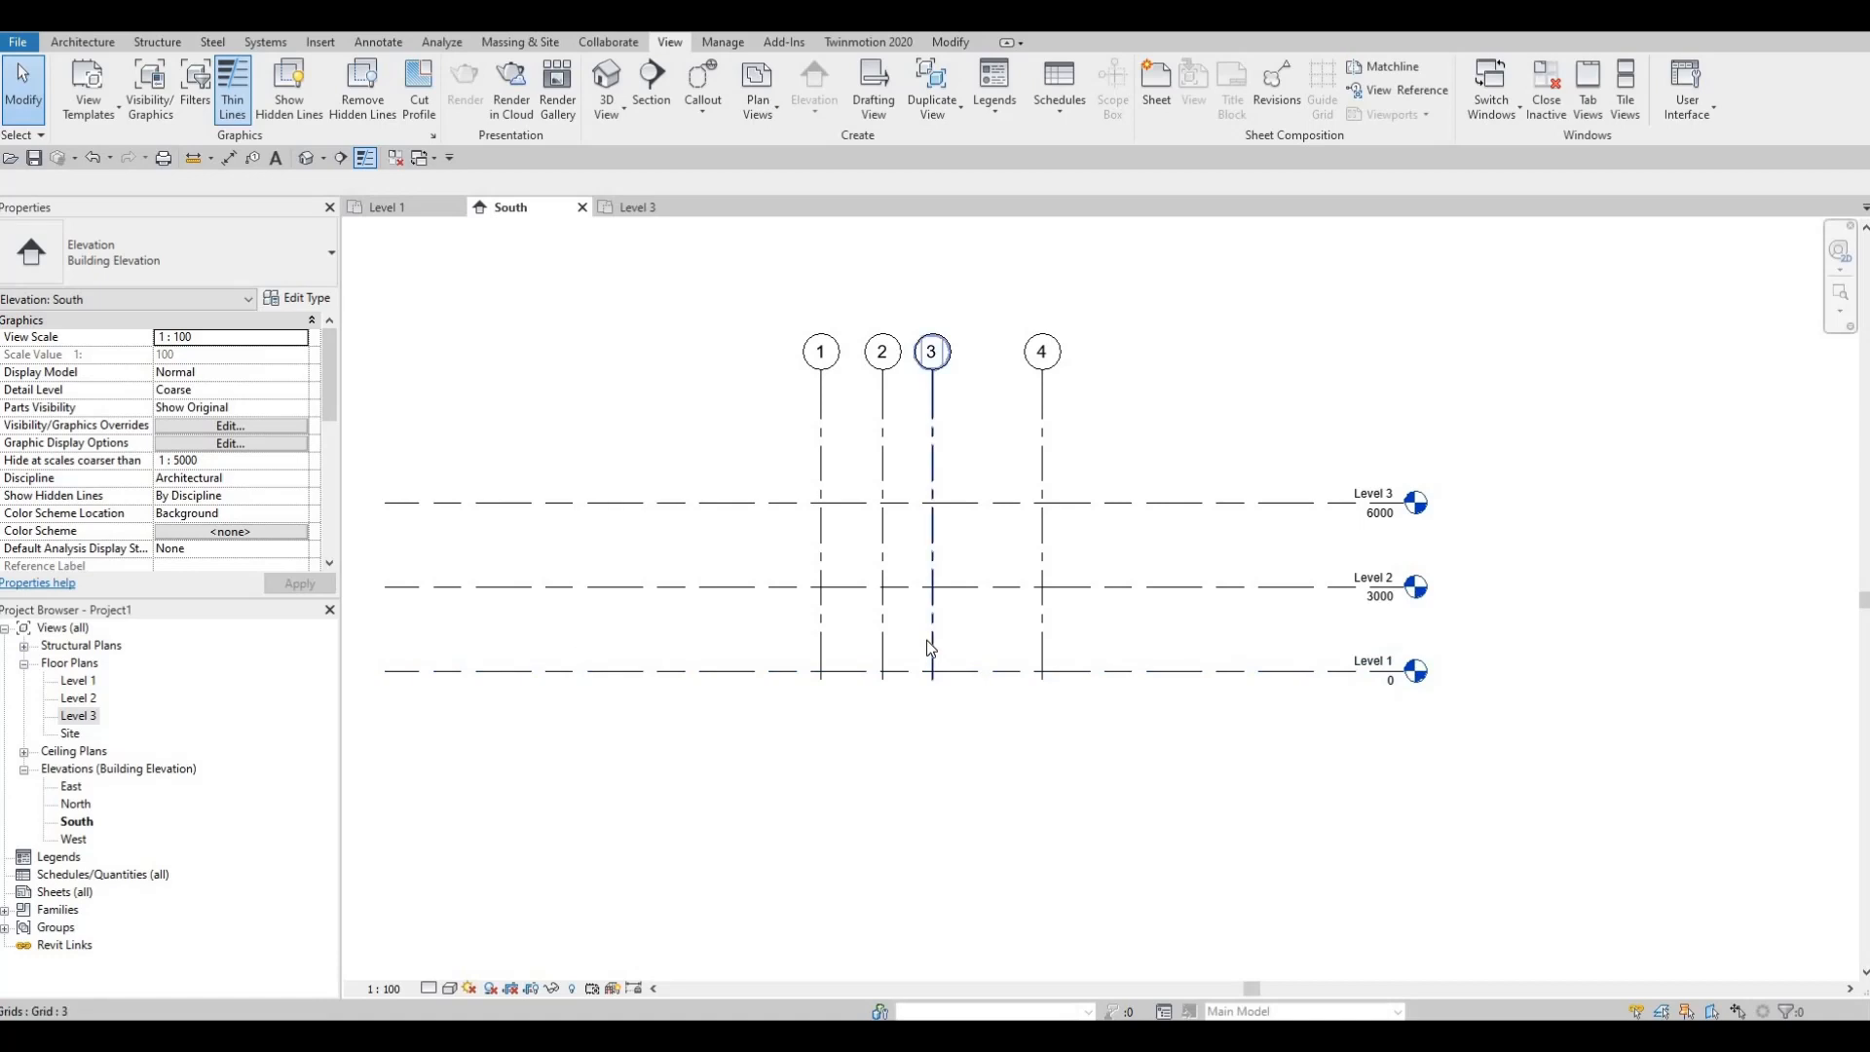
Step: Extend the bottom ends of grids 1–4 below Level 1
{"action": "left_click", "coordinate": [932, 670]}
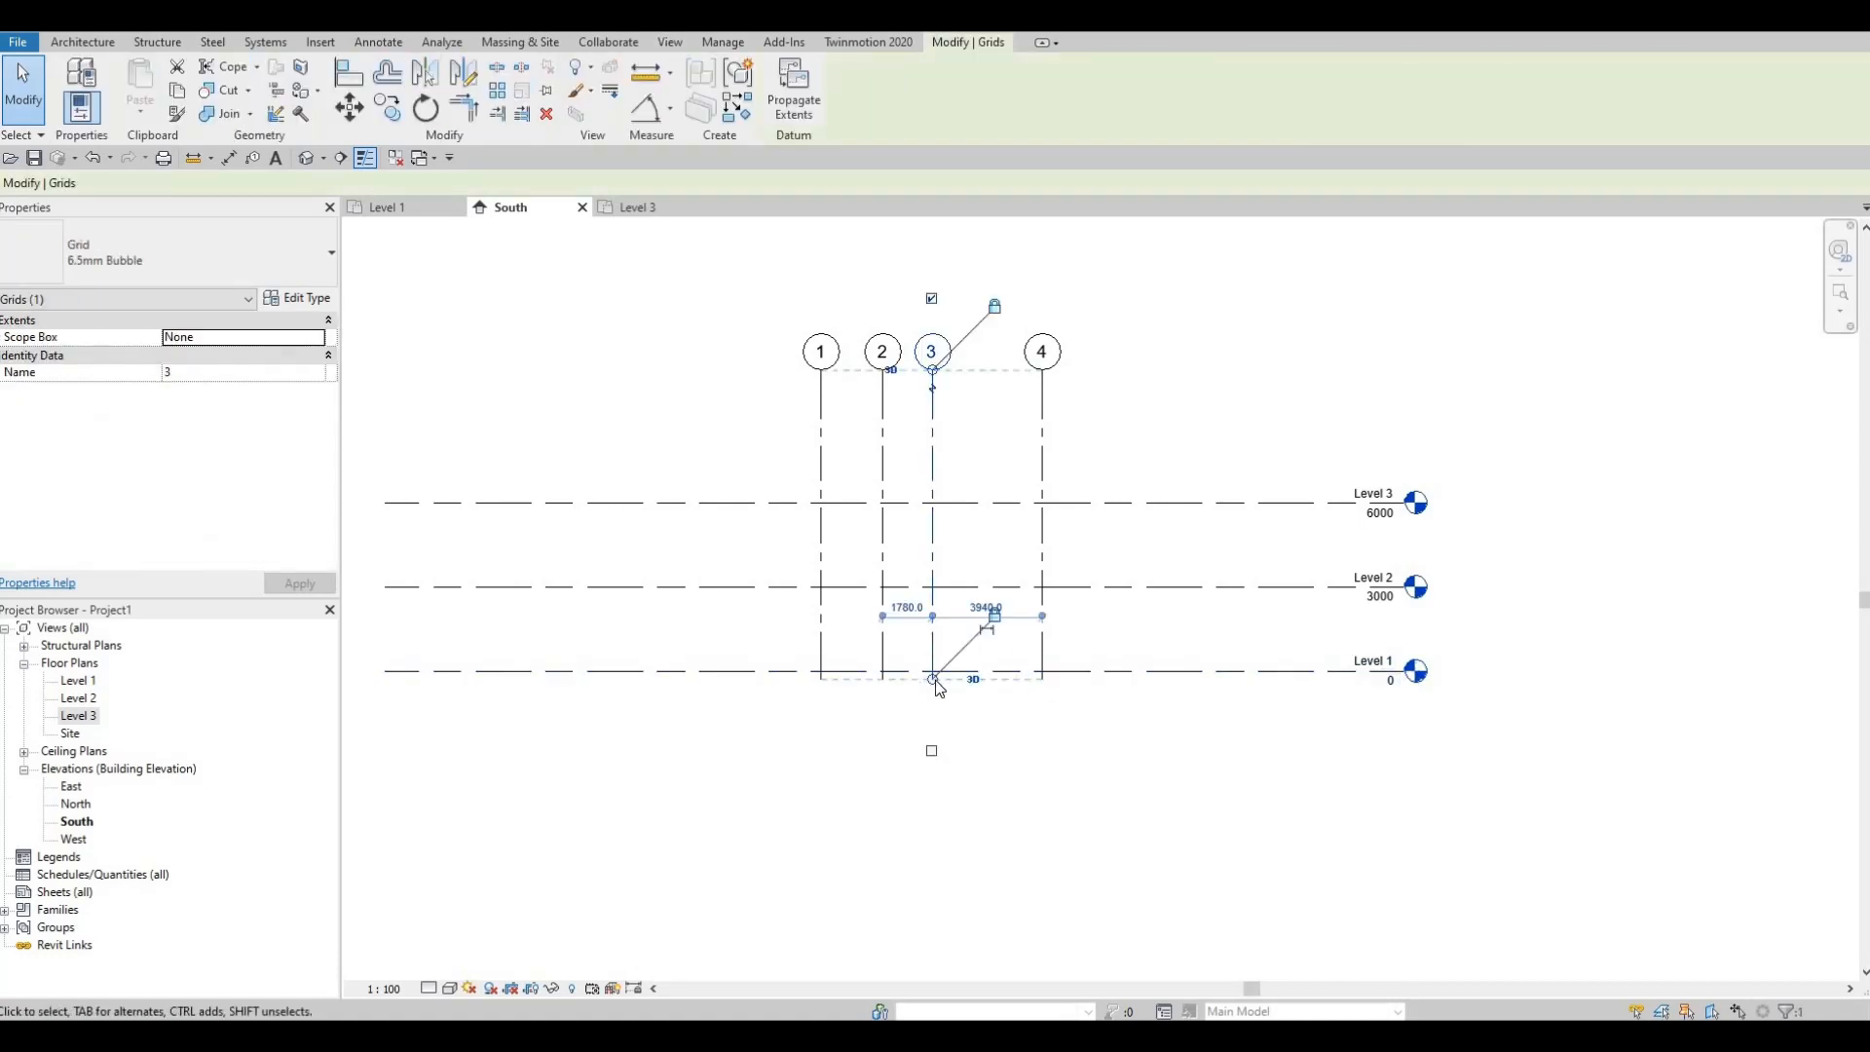
{"action": "left_click_drag", "start_coordinate": [934, 680], "coordinate": [935, 710]}
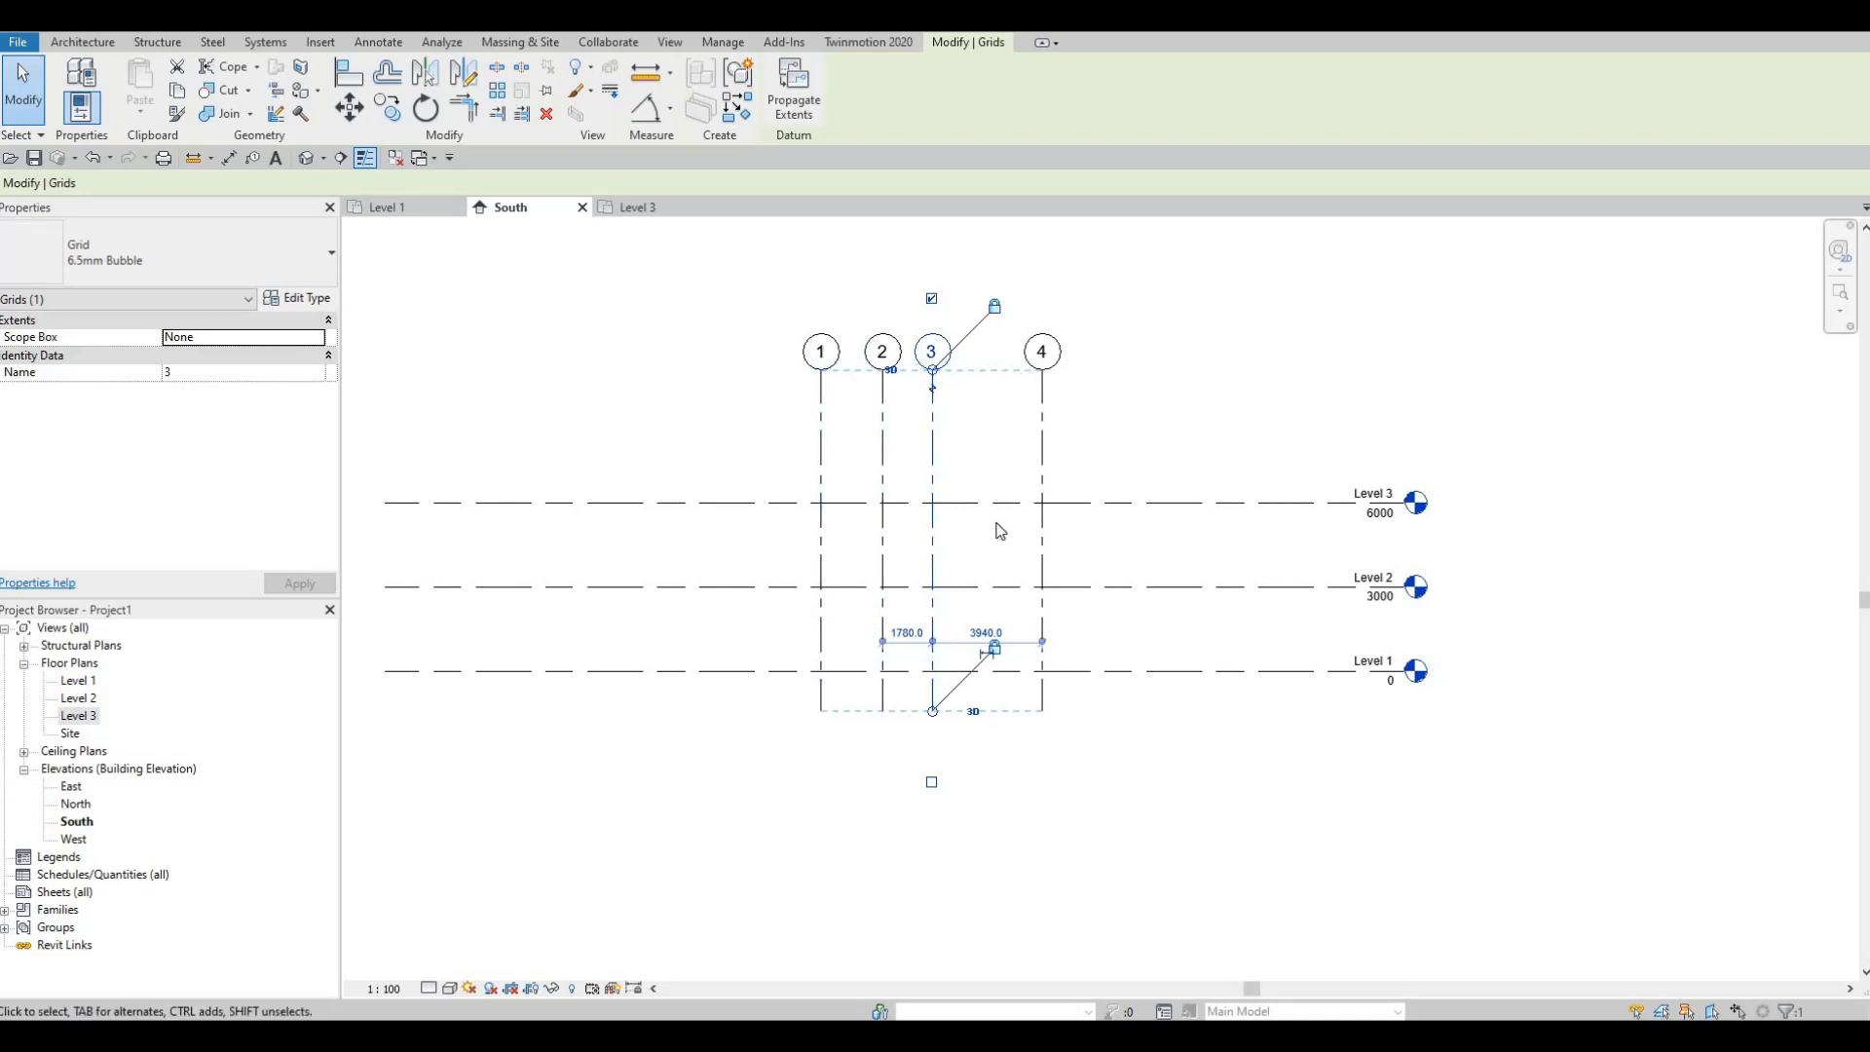
{"action": "scroll", "coordinate": [948, 619], "scroll_direction": "down", "scroll_amount": 1}
{"action": "middle_click_drag", "start_coordinate": [952, 634], "coordinate": [922, 549]}
{"action": "middle_click_drag", "start_coordinate": [520, 615], "coordinate": [519, 618]}
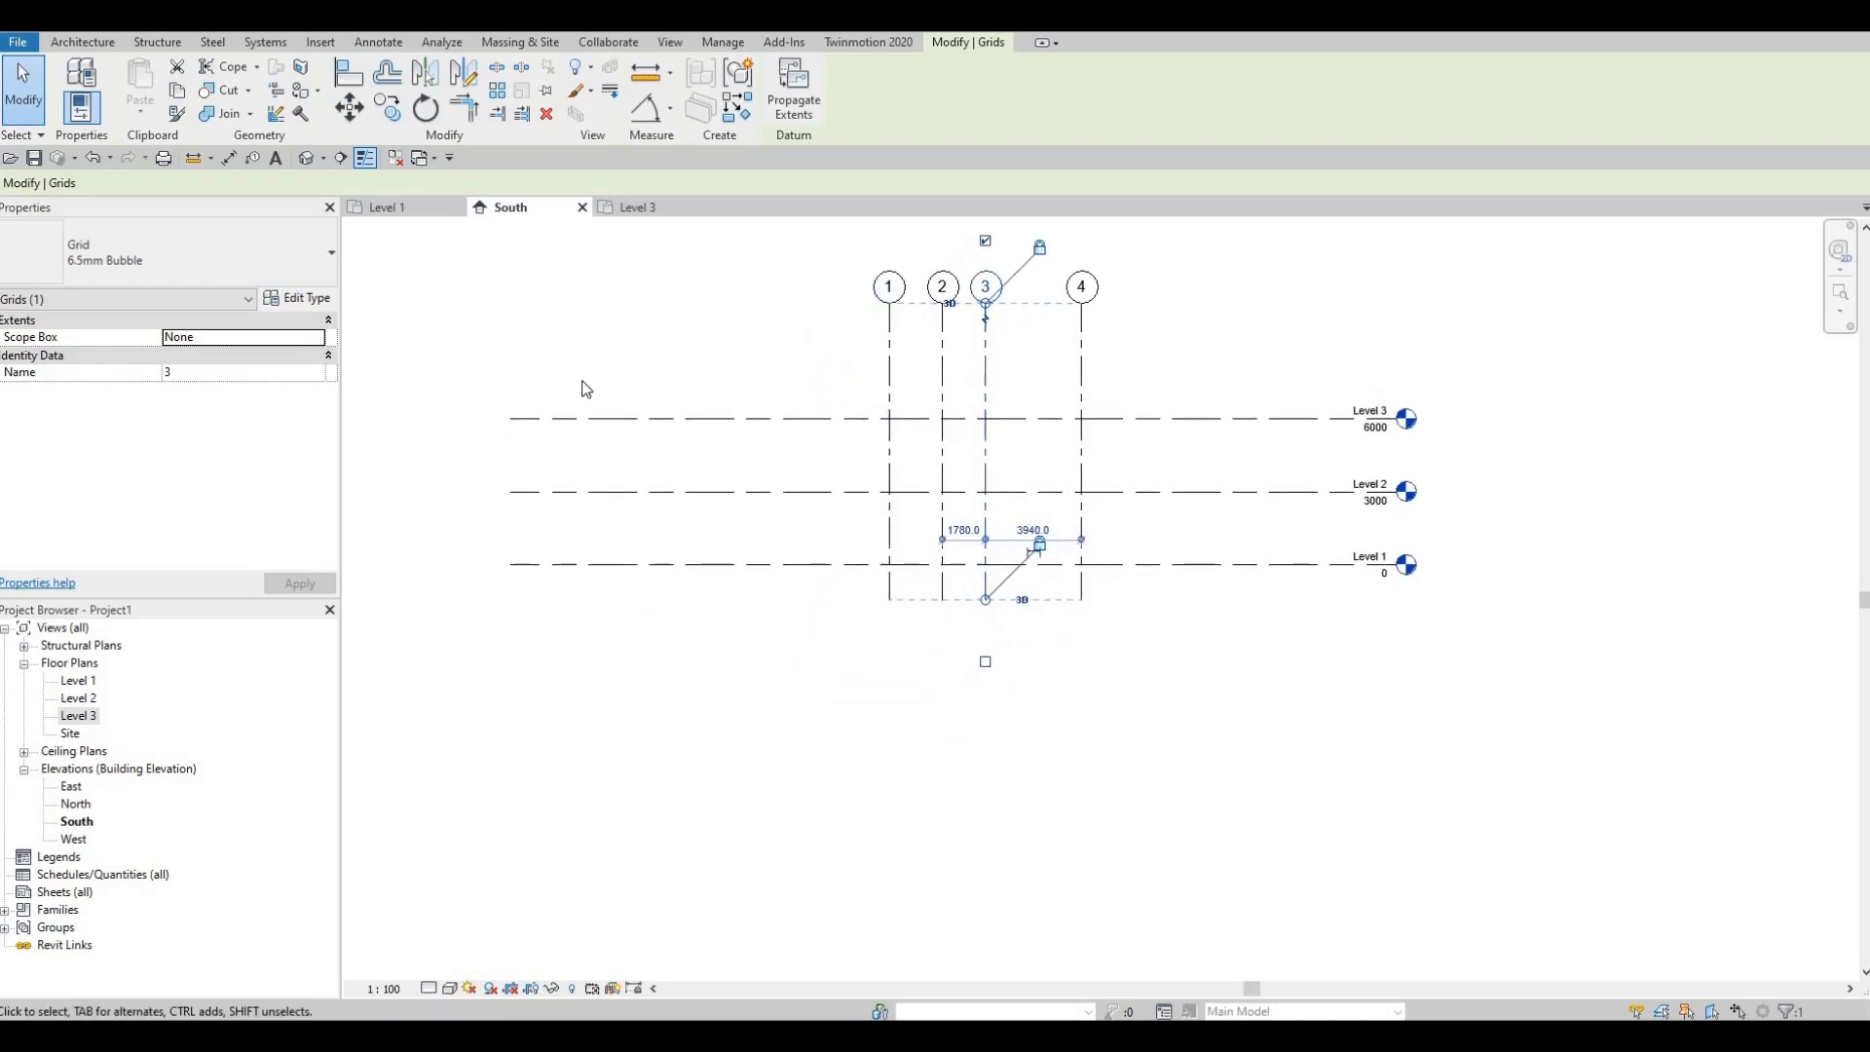
{"action": "left_click", "coordinate": [83, 42]}
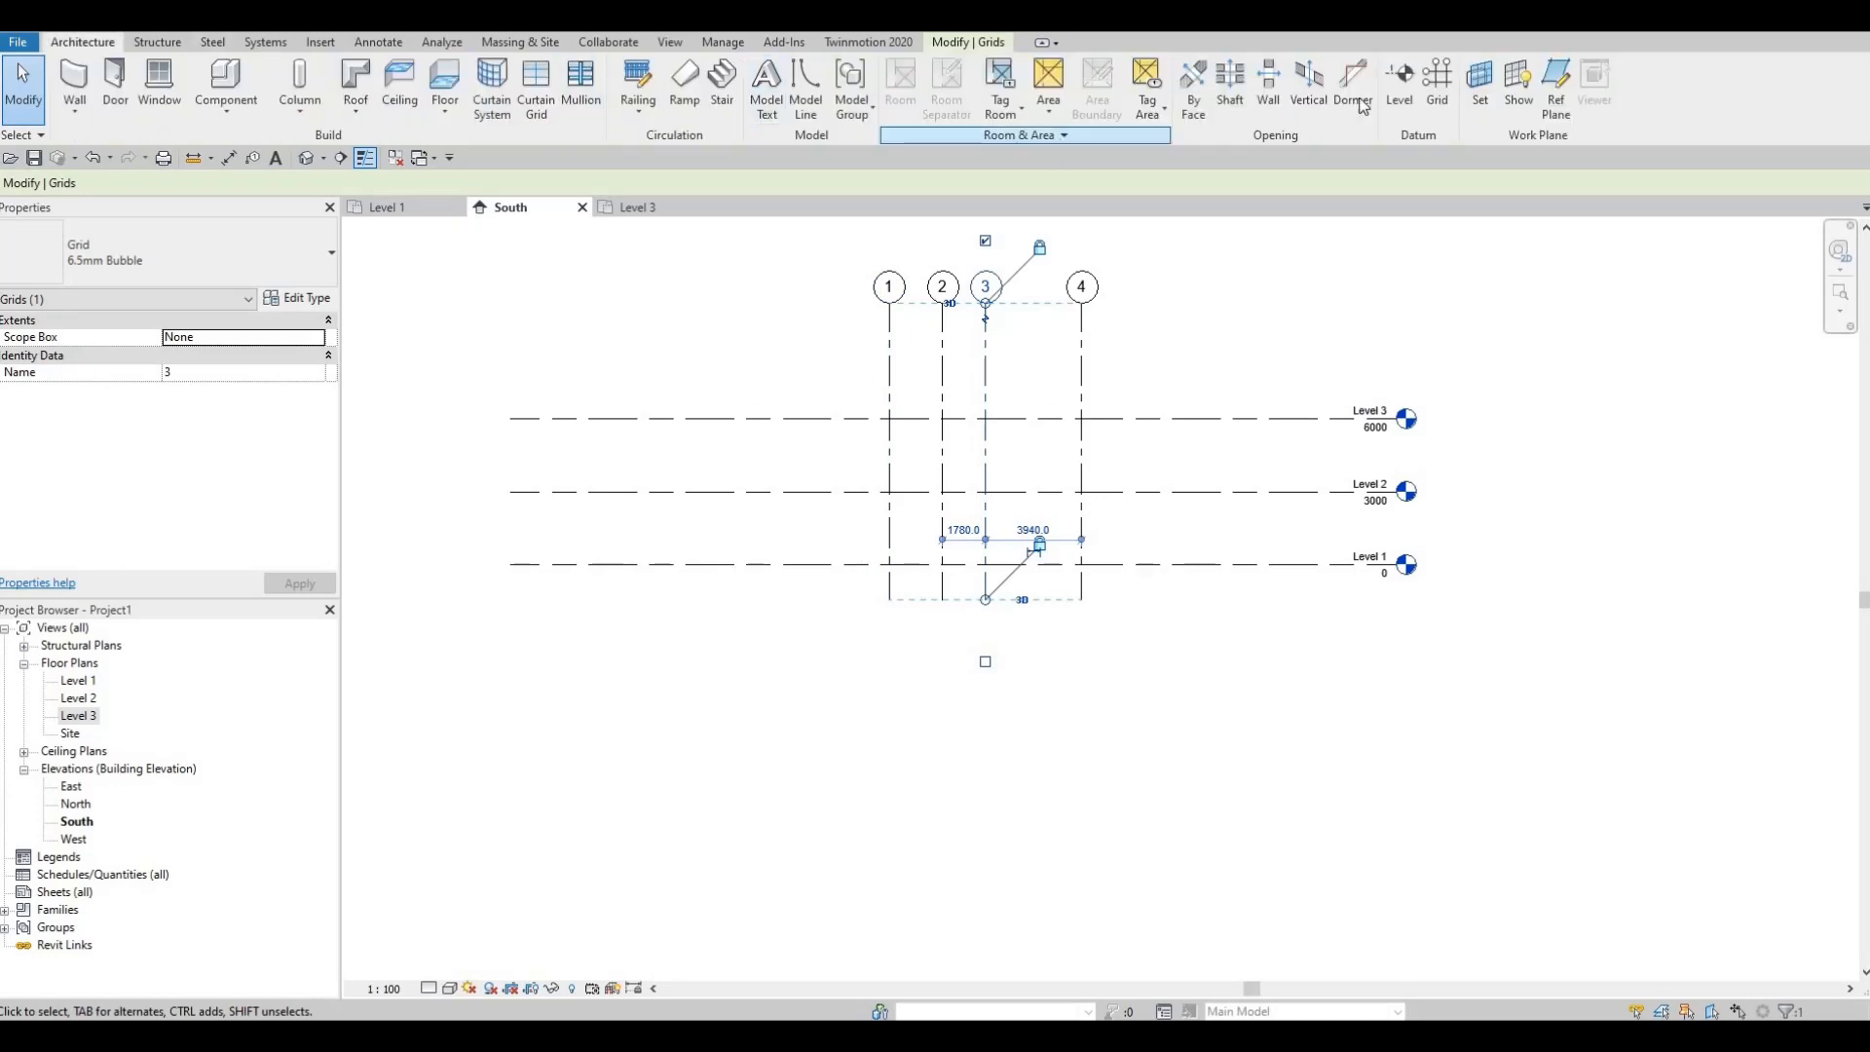
Step: Draw a new Level 4 at -500 below Level 1, exit the tool, and select it
{"action": "left_click", "coordinate": [1400, 86]}
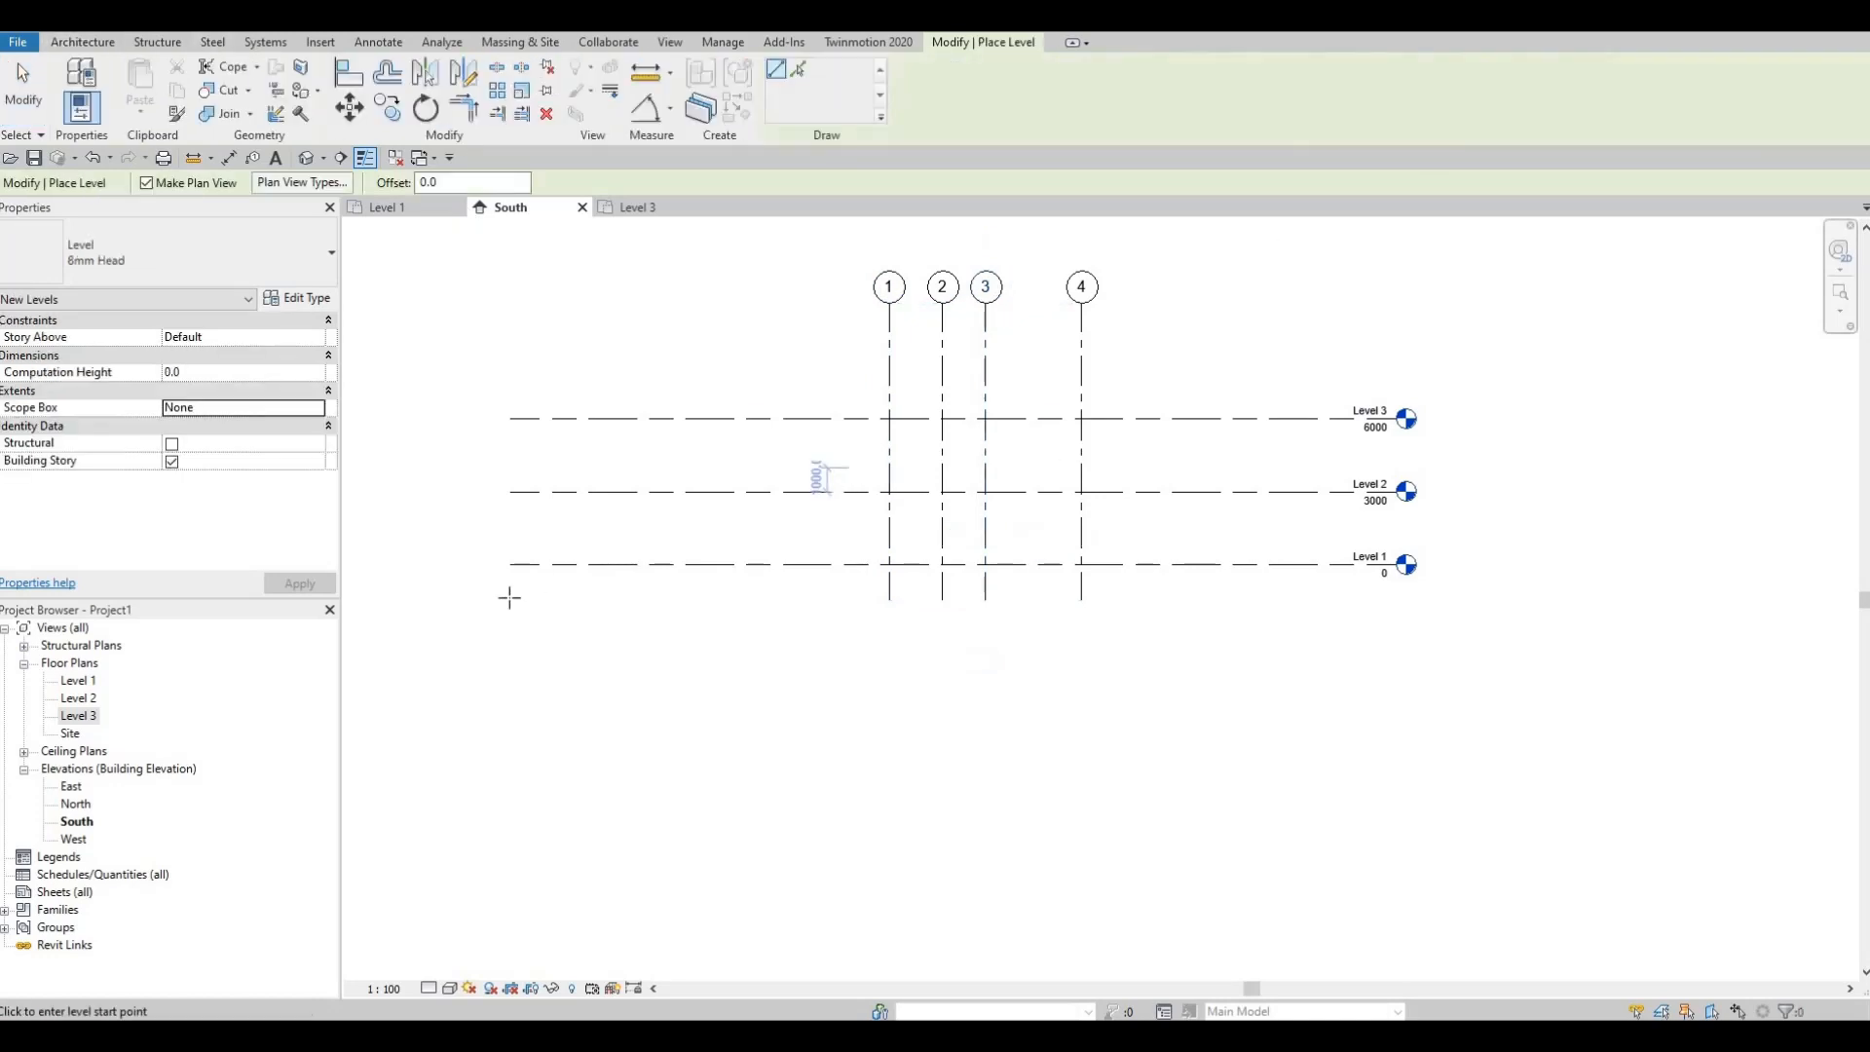
{"action": "scroll", "coordinate": [497, 575], "scroll_direction": "up", "scroll_amount": 3}
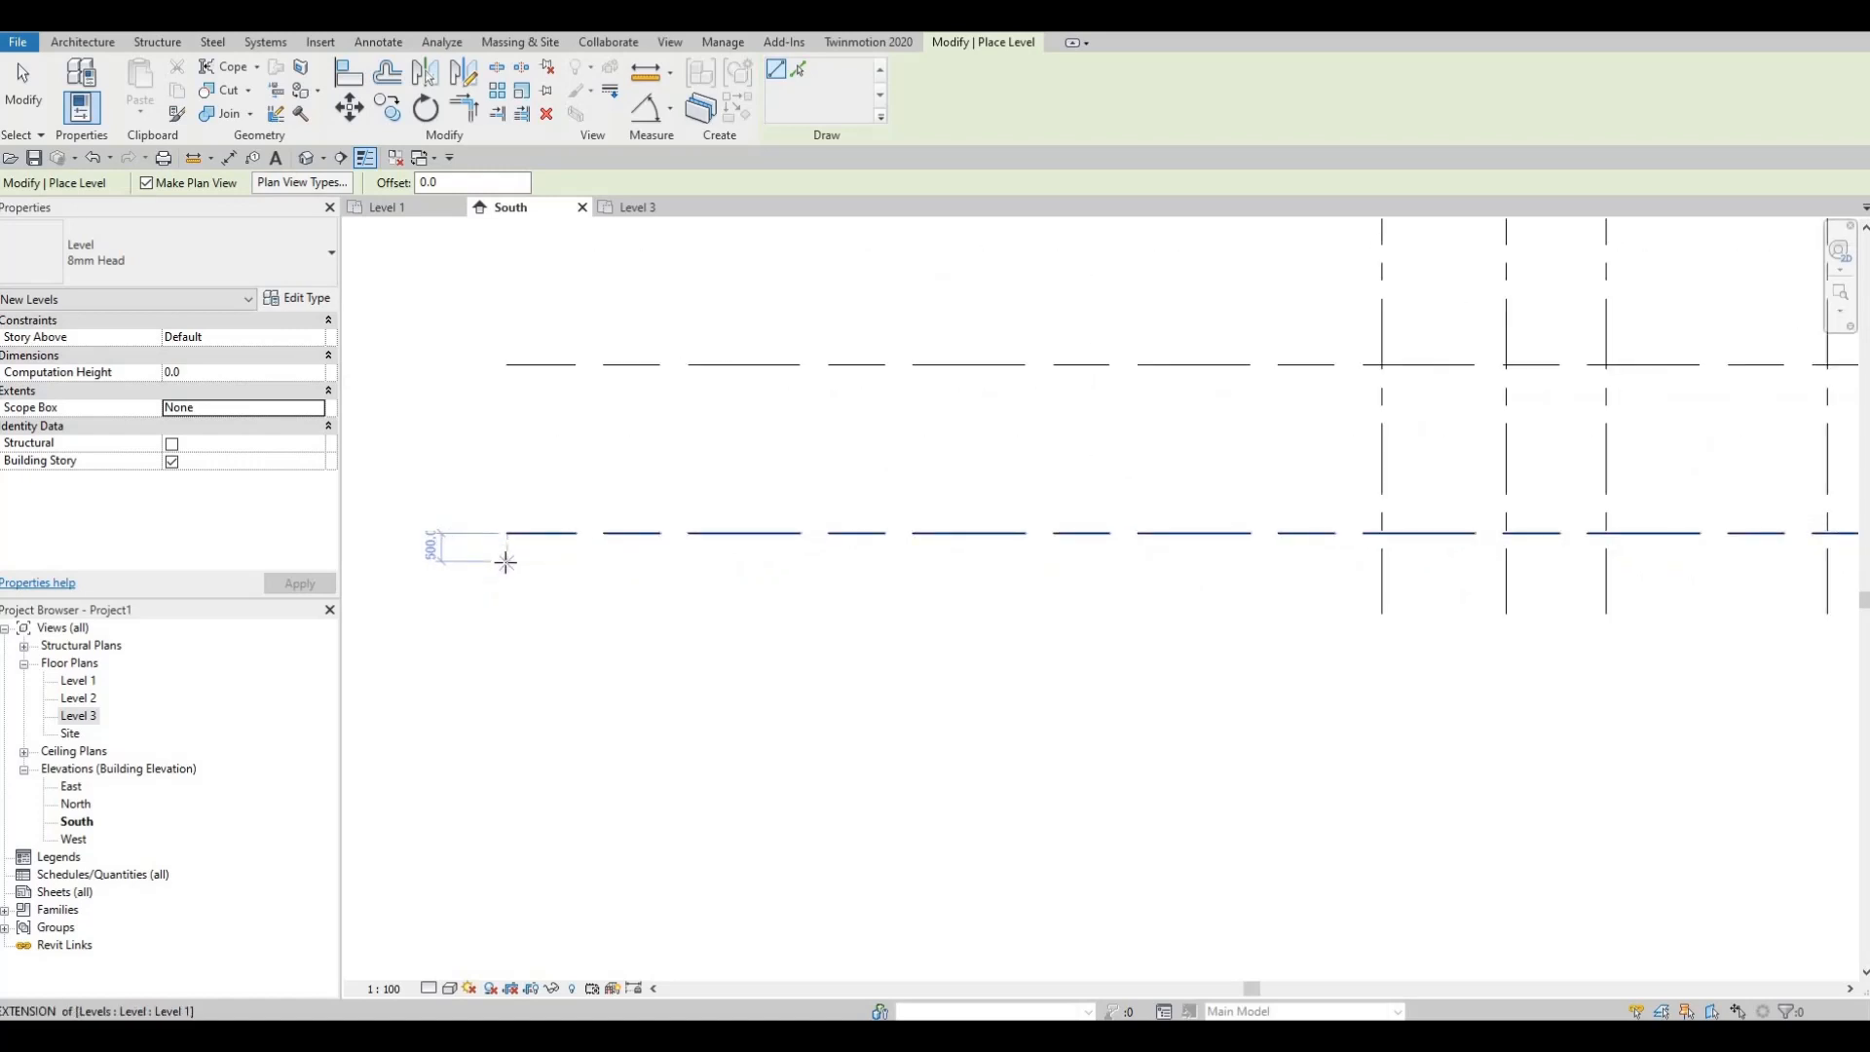
{"action": "left_click", "coordinate": [506, 562]}
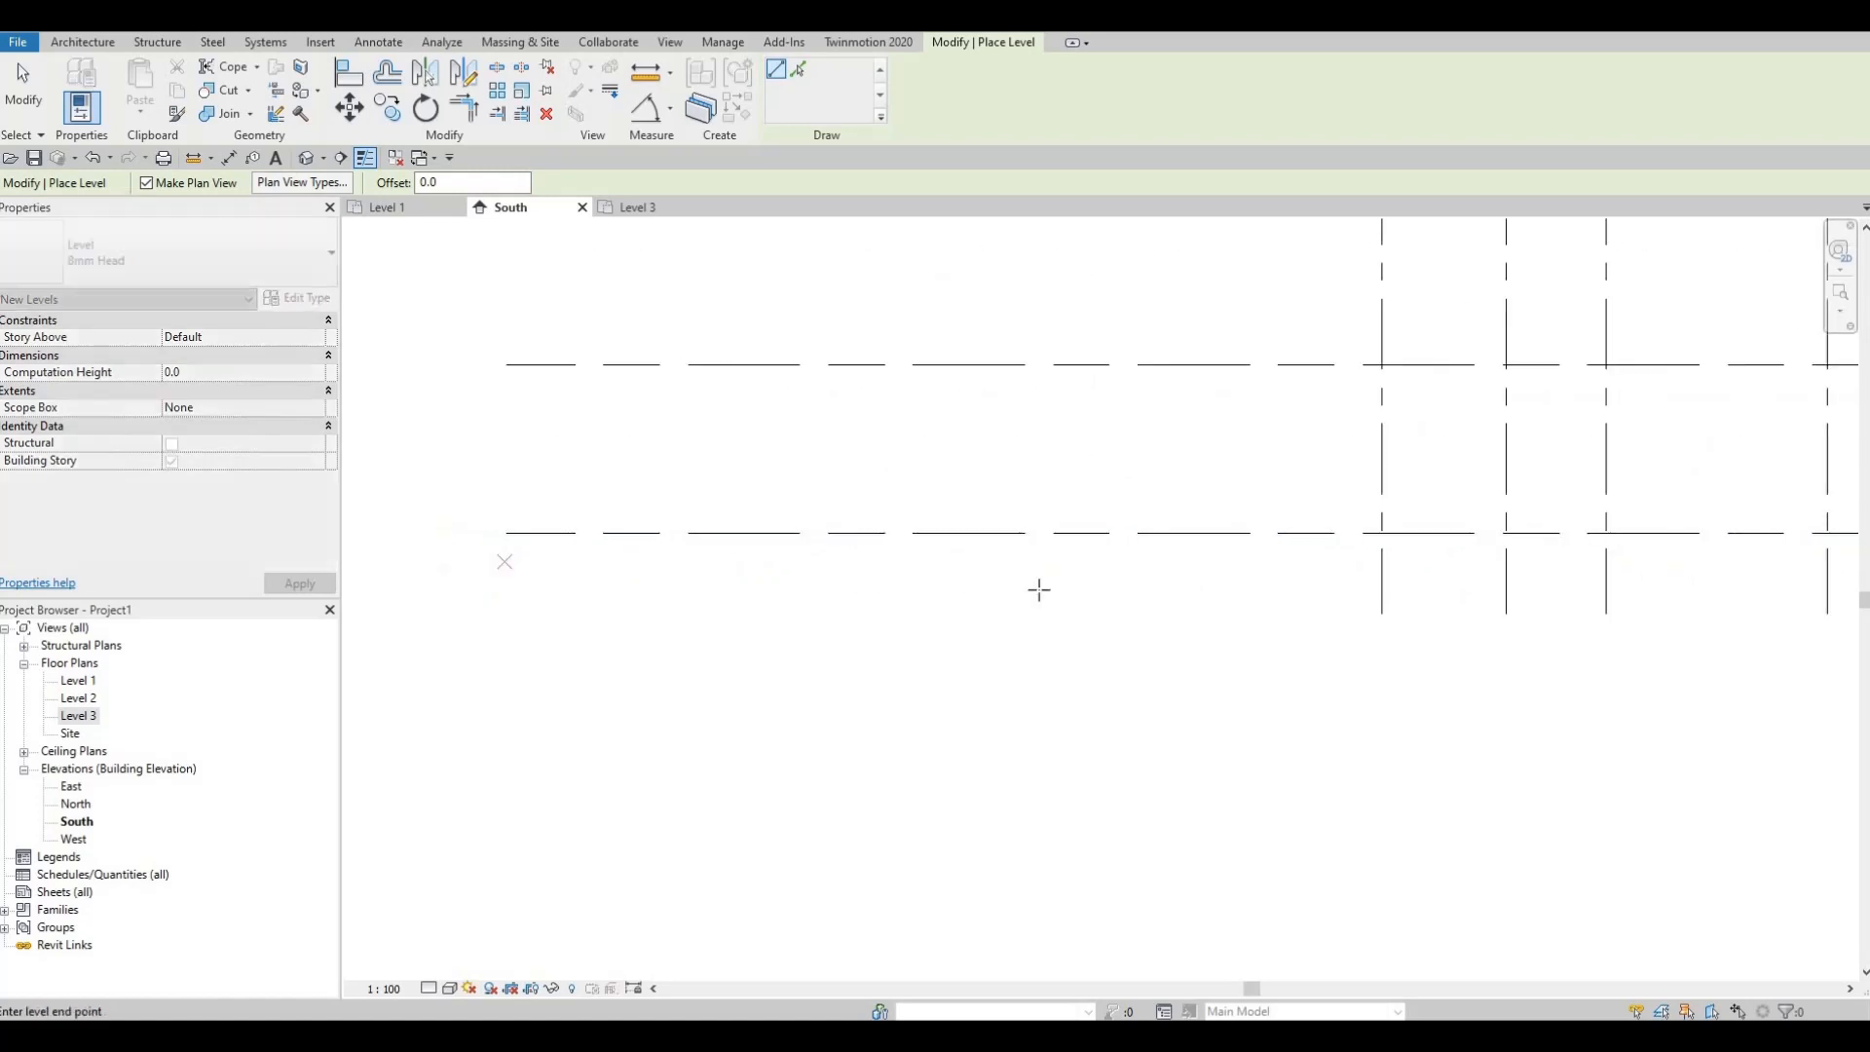
{"action": "scroll", "coordinate": [672, 548], "scroll_direction": "down", "scroll_amount": 2}
{"action": "middle_click_drag", "start_coordinate": [1737, 591], "coordinate": [1230, 542]}
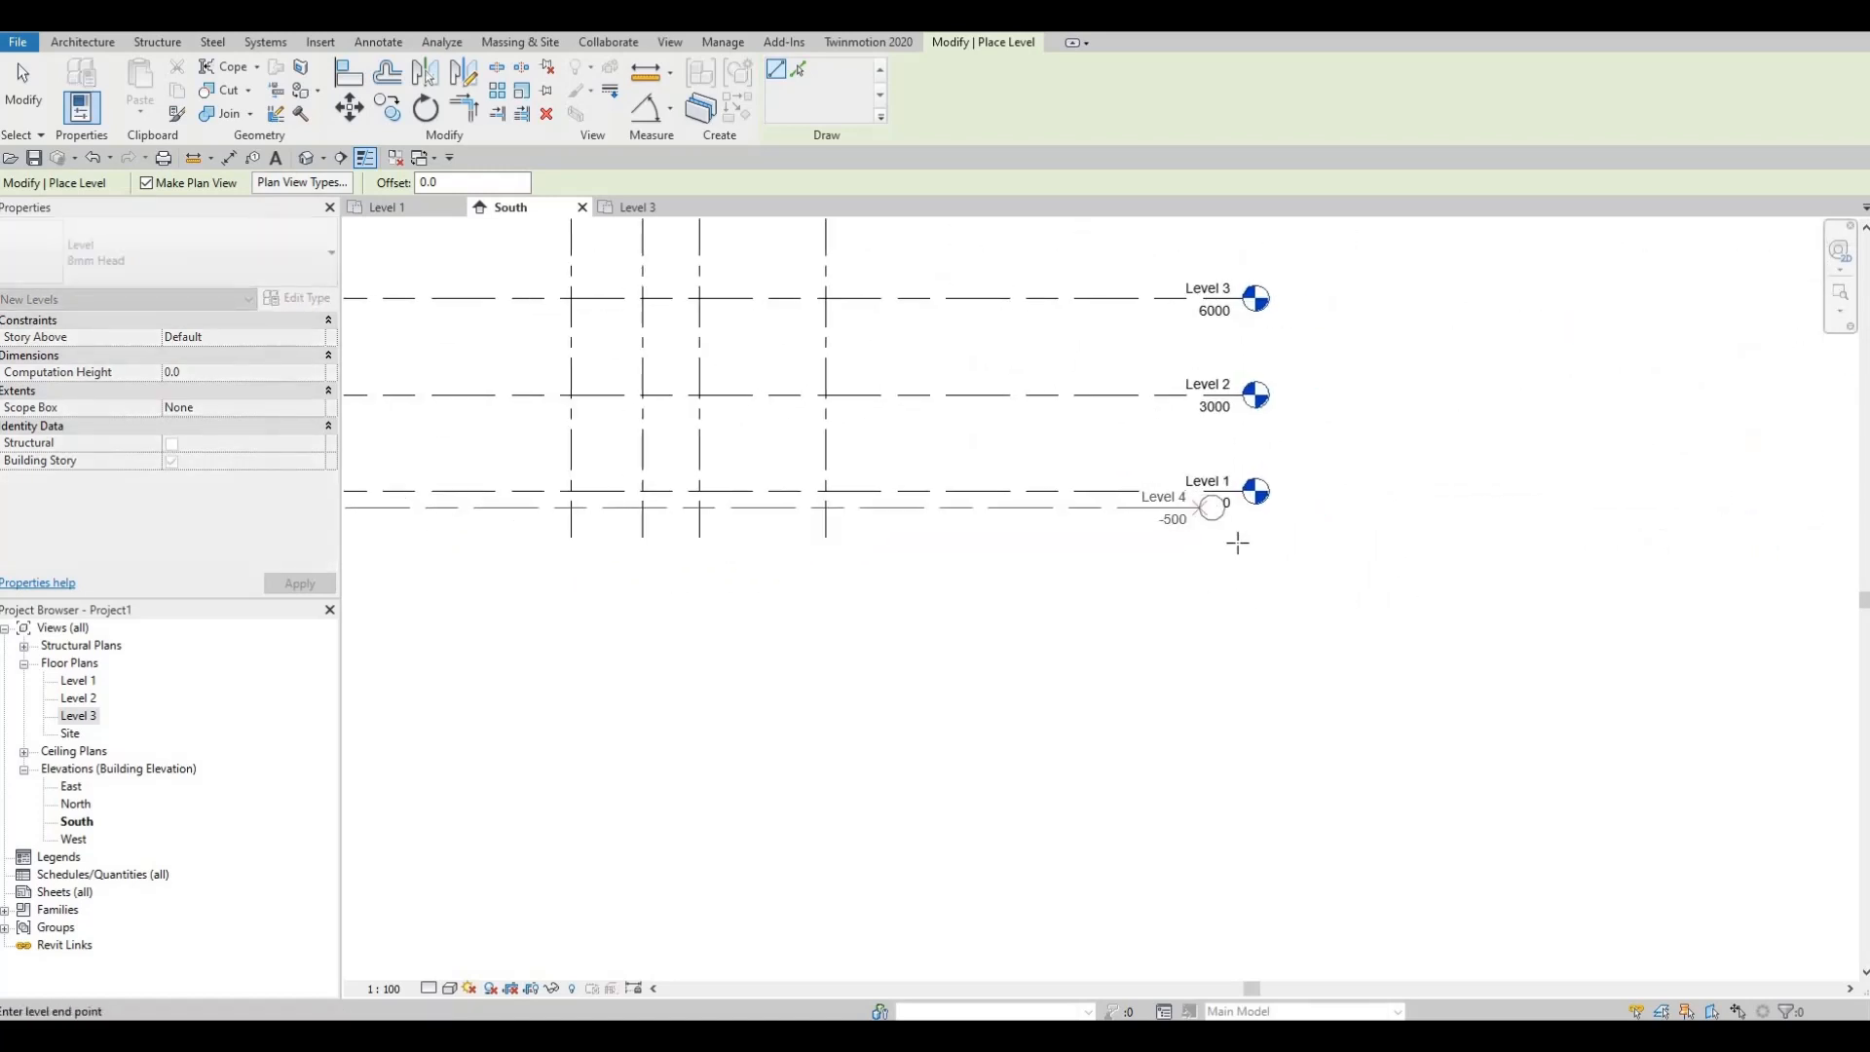
{"action": "left_click", "coordinate": [1236, 539]}
{"action": "scroll", "coordinate": [1120, 435], "scroll_direction": "up", "scroll_amount": 2}
{"action": "key", "text": "Escape"}
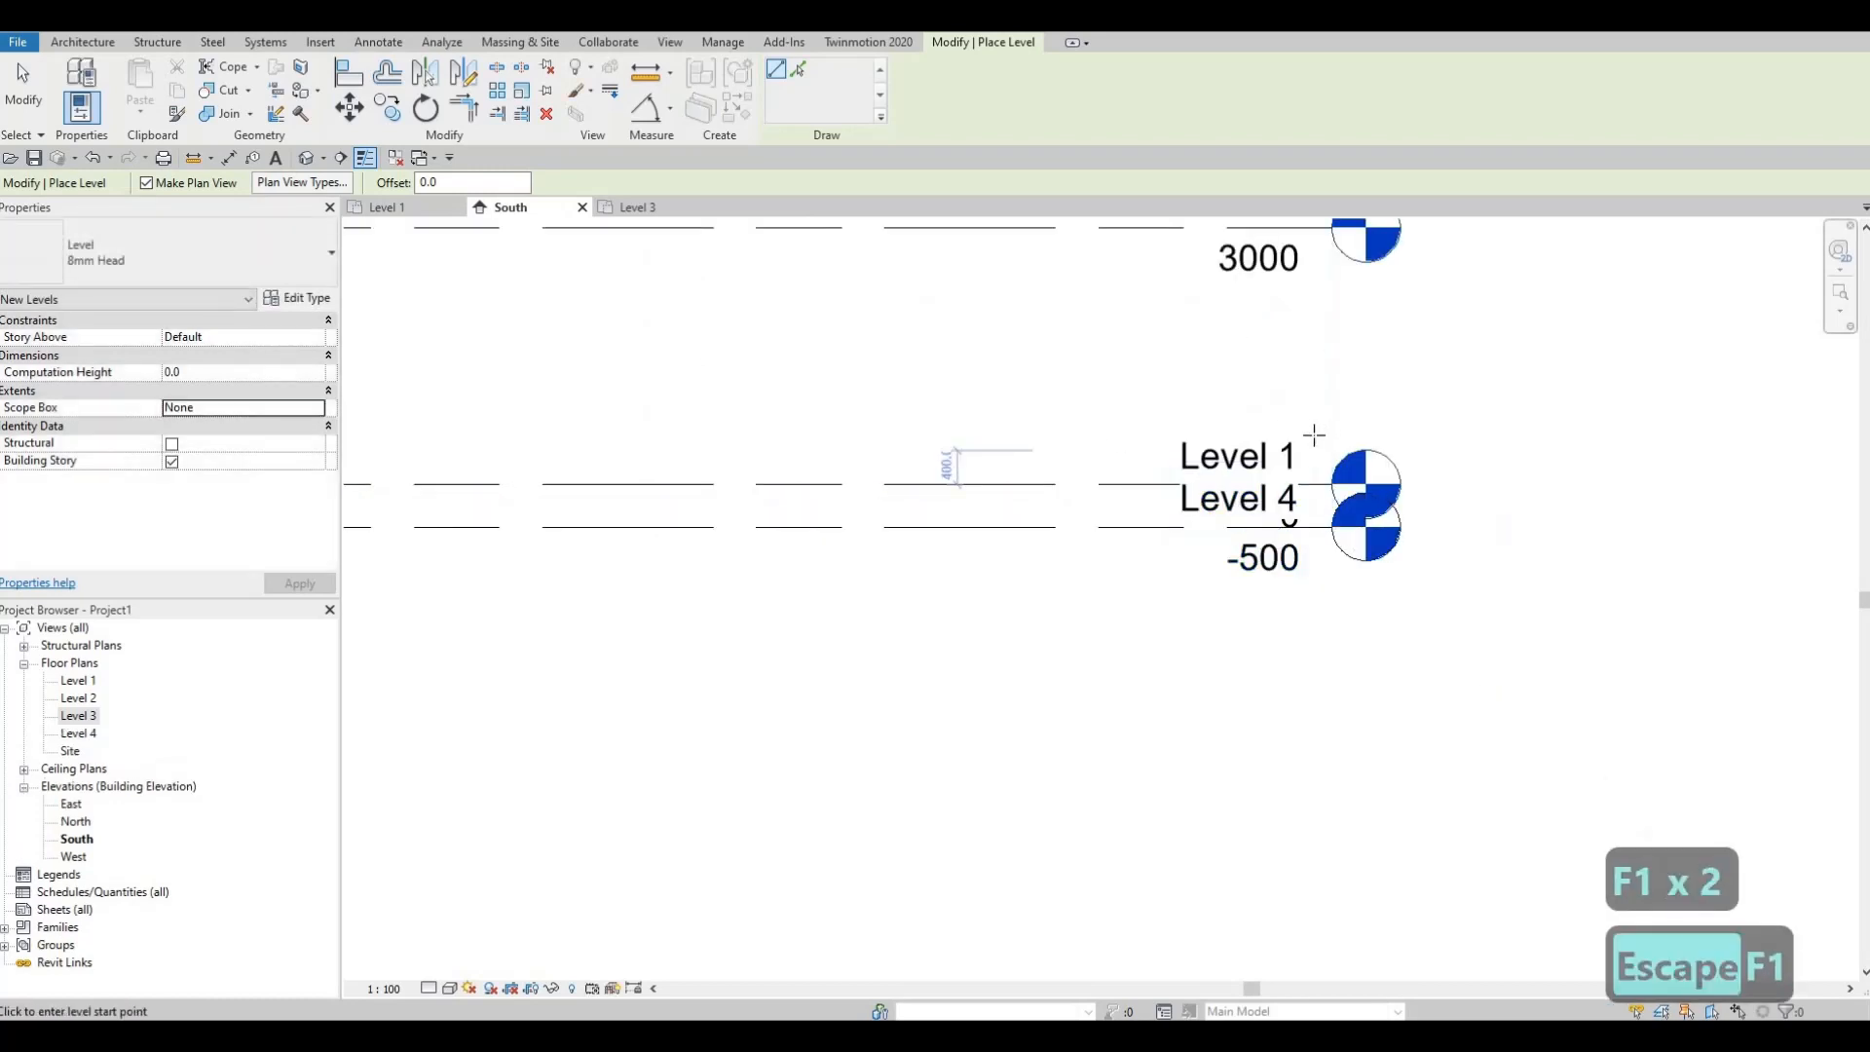
{"action": "key", "text": "Escape"}
{"action": "key", "text": "Escape"}
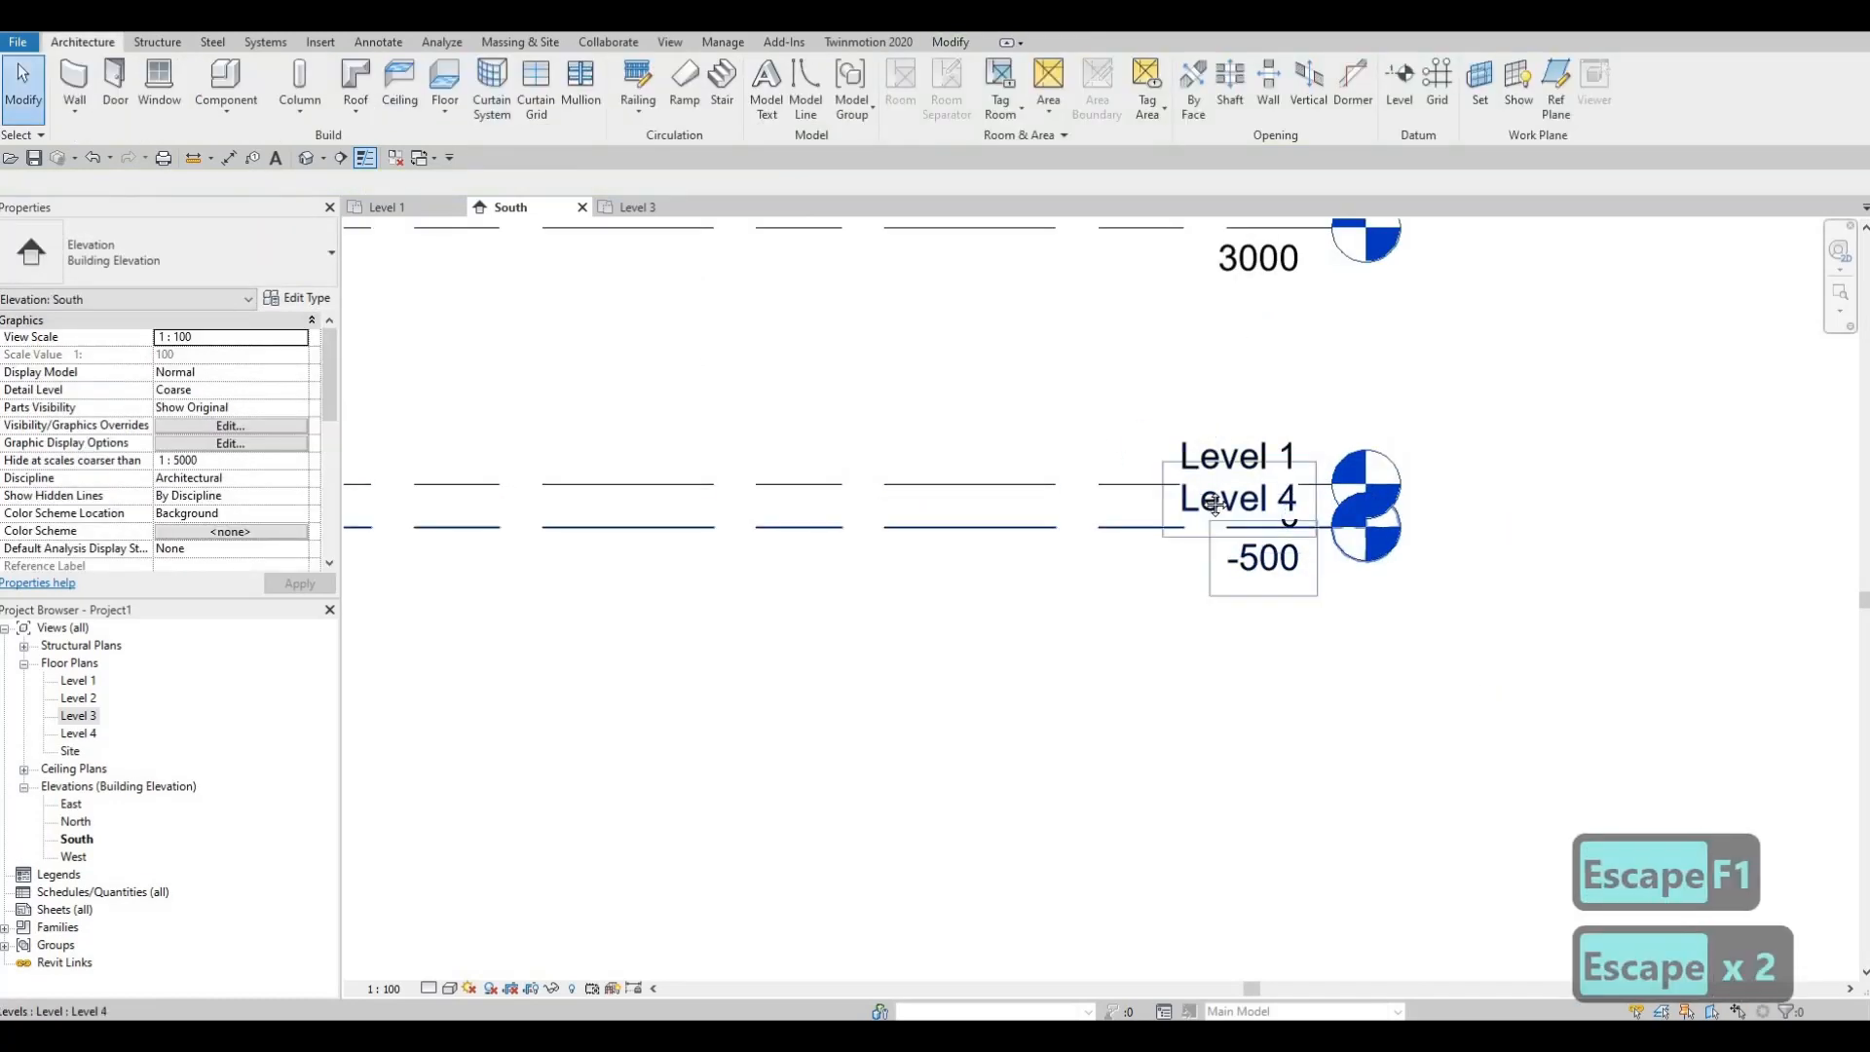
{"action": "scroll", "coordinate": [1315, 477], "scroll_direction": "down", "scroll_amount": 1}
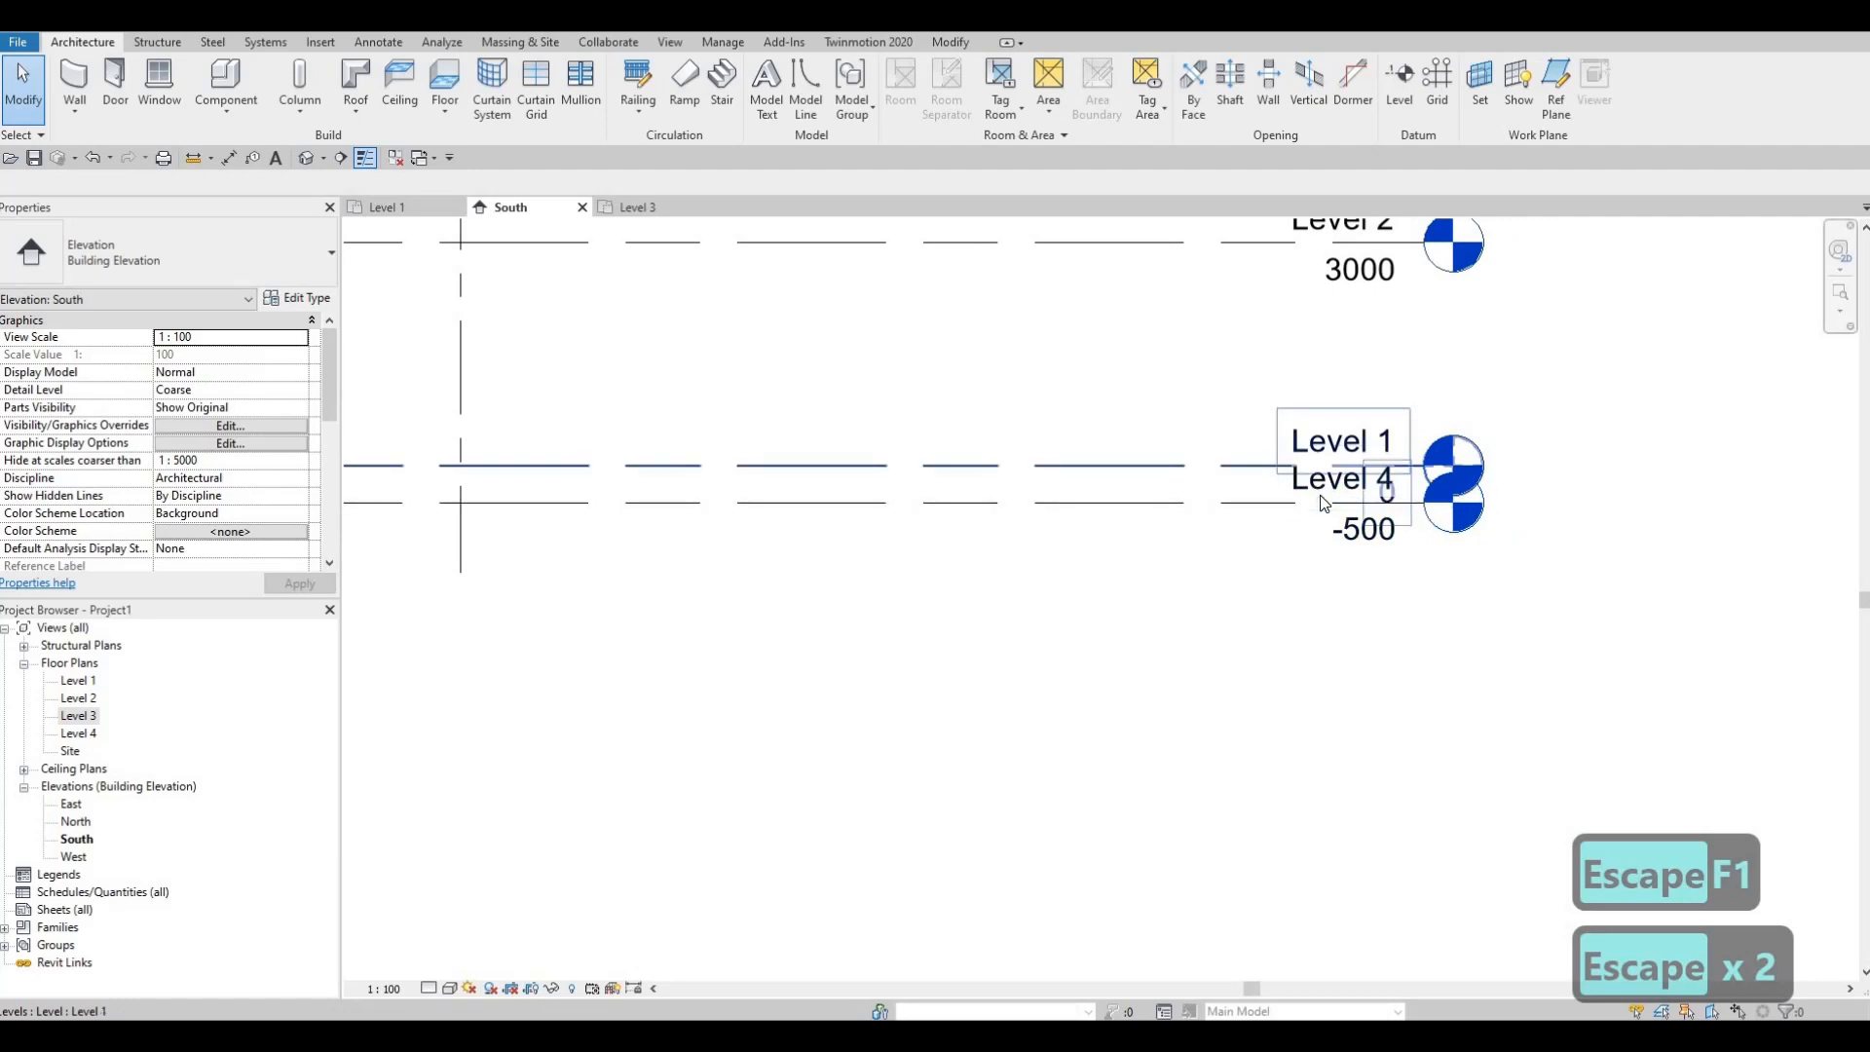
{"action": "left_click", "coordinate": [1263, 504]}
Step: Rename Level 4 to GROUND FLOOR, renaming its floor plan too
{"action": "left_click", "coordinate": [1263, 504]}
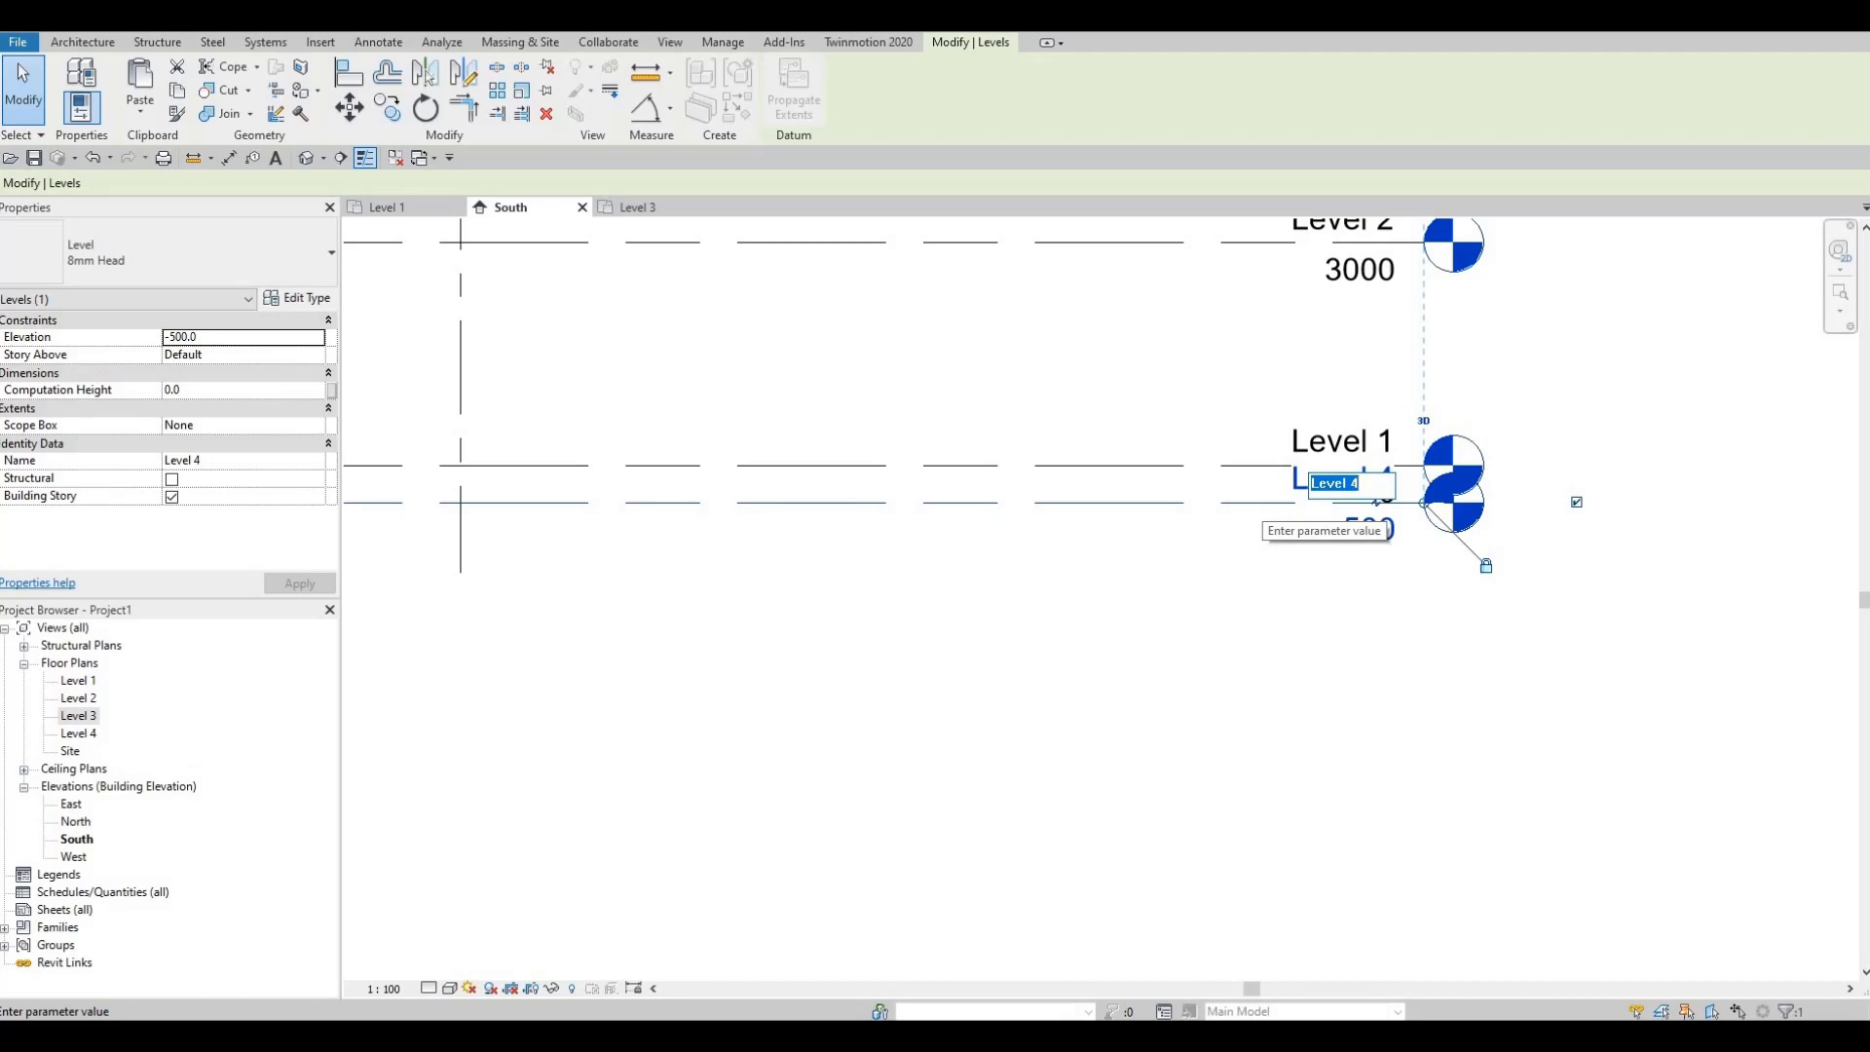
{"action": "type", "text": "GRO"}
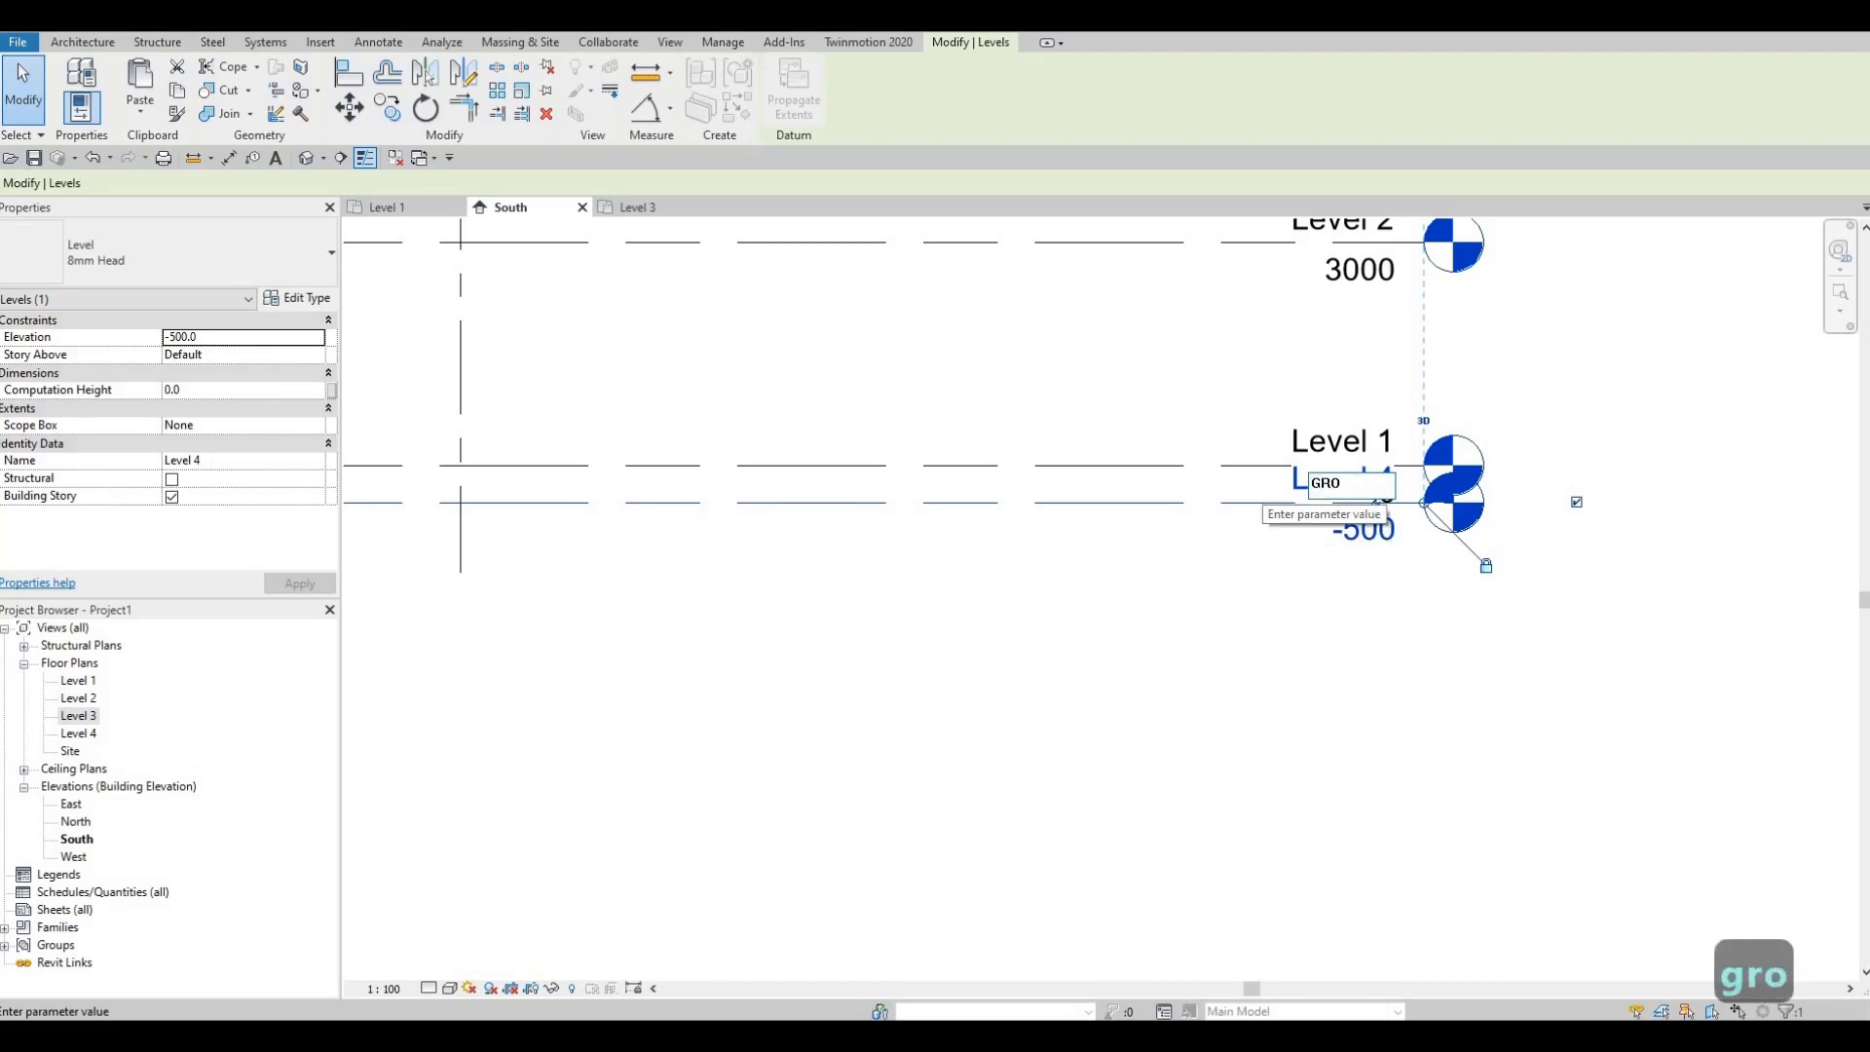
{"action": "type", "text": "UND F"}
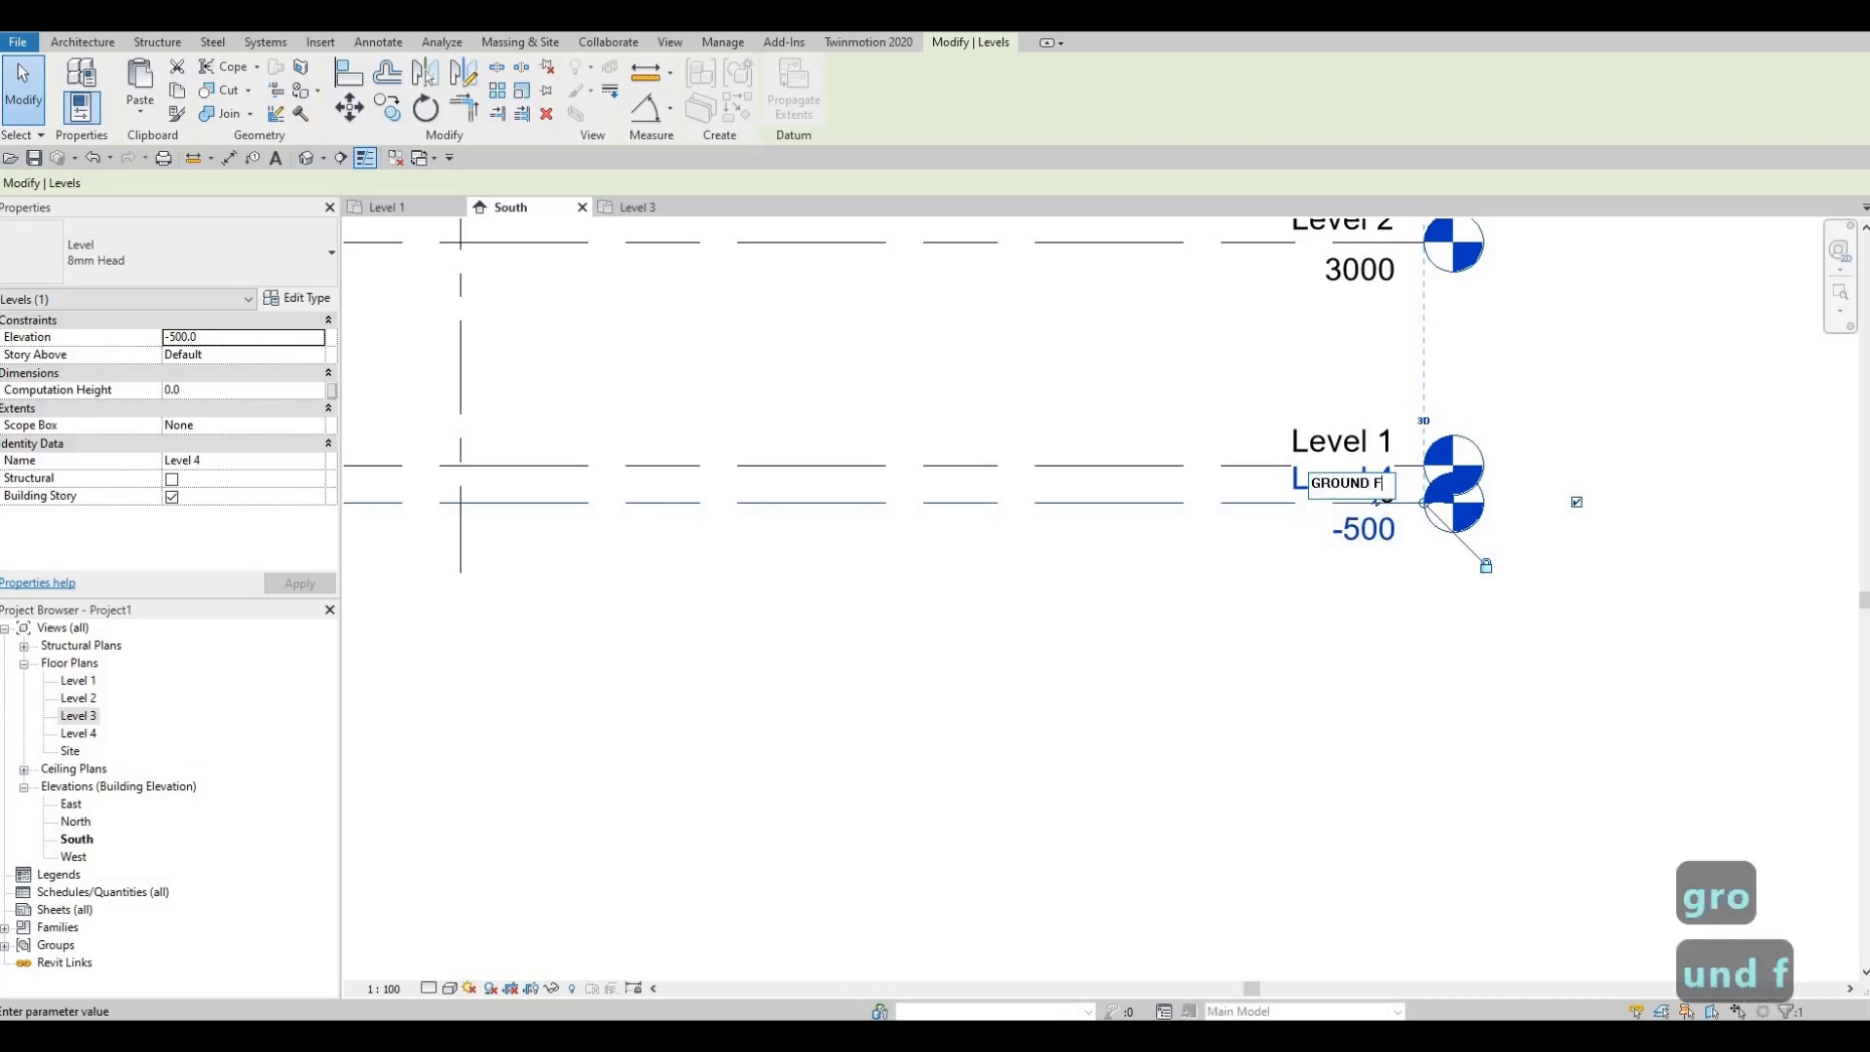
{"action": "type", "text": "LOOR"}
{"action": "left_click", "coordinate": [1181, 600]}
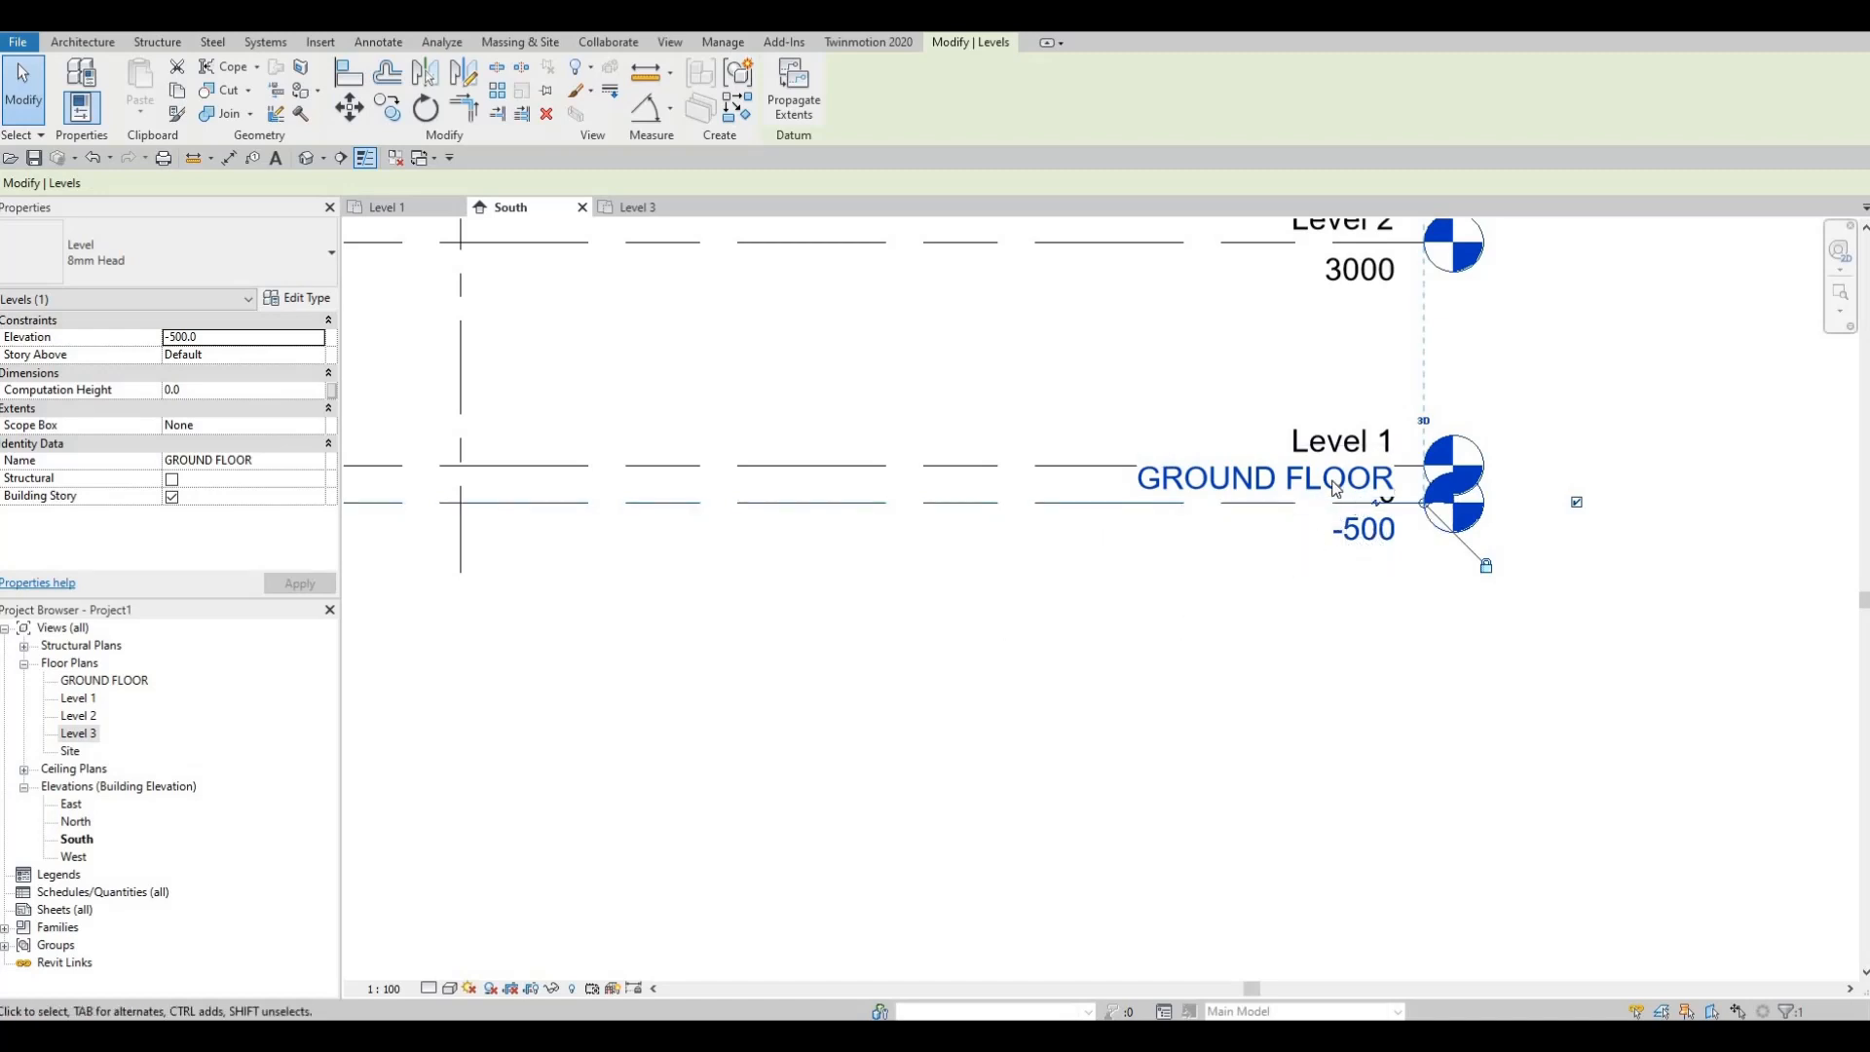
Step: Add an elbow to the GROUND FLOOR line so its head drops below Level 1
{"action": "left_click", "coordinate": [1374, 526]}
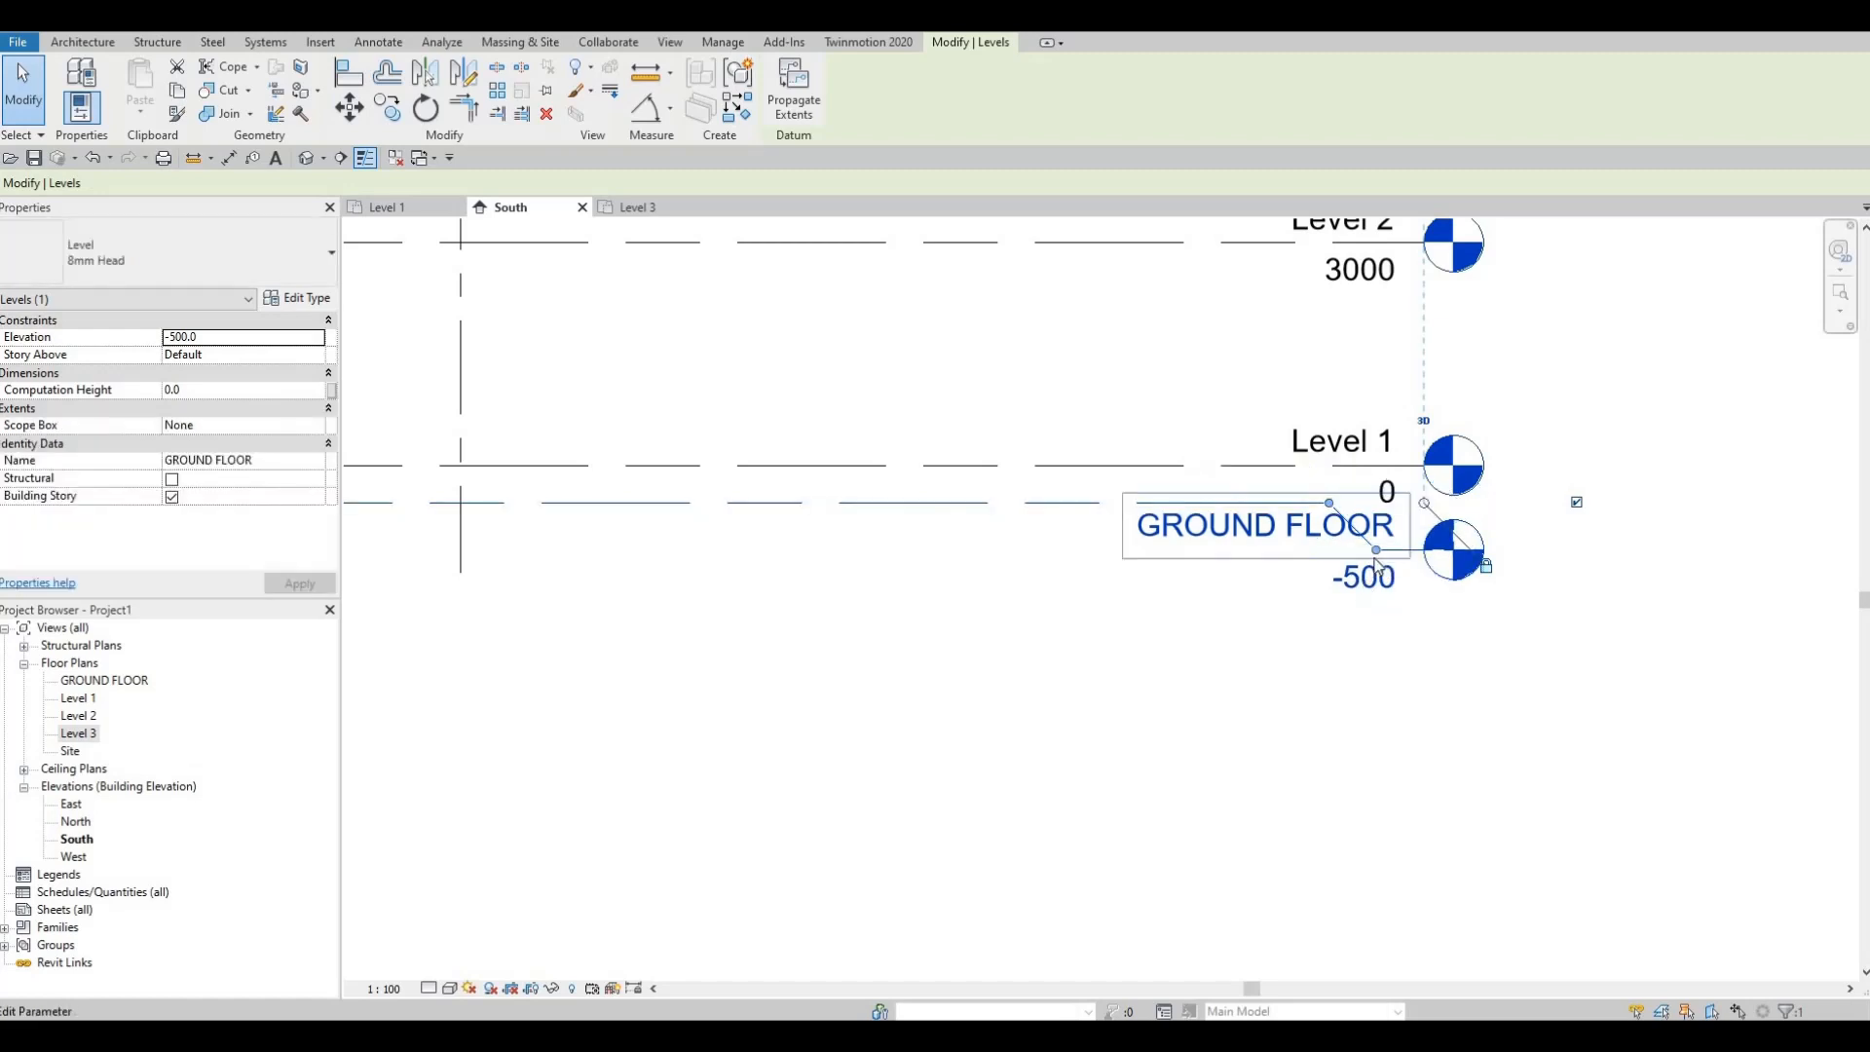
{"action": "left_click_drag", "start_coordinate": [1376, 554], "coordinate": [1191, 563]}
{"action": "left_click_drag", "start_coordinate": [1376, 586], "coordinate": [1378, 583]}
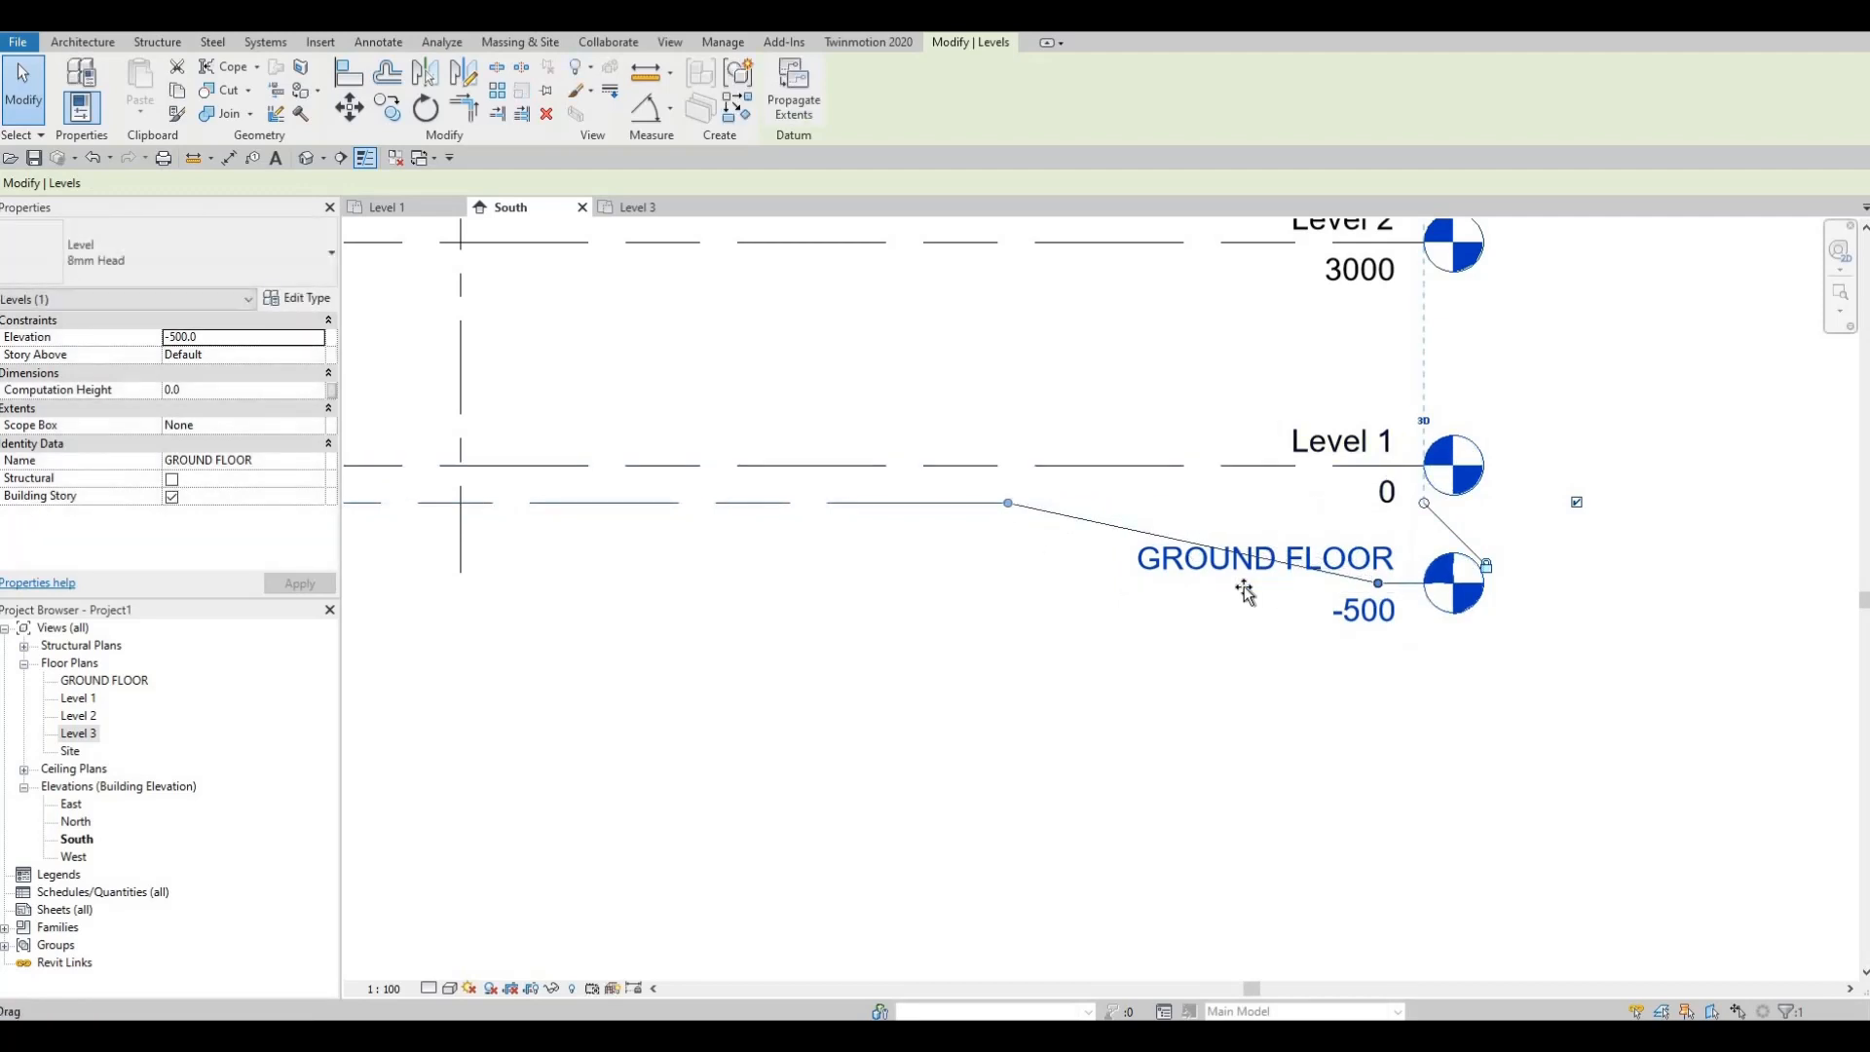
{"action": "left_click_drag", "start_coordinate": [1120, 582], "coordinate": [1118, 577]}
{"action": "key", "text": "Escape"}
{"action": "scroll", "coordinate": [1348, 555], "scroll_direction": "down", "scroll_amount": 1}
{"action": "middle_click_drag", "start_coordinate": [1264, 524], "coordinate": [1385, 475]}
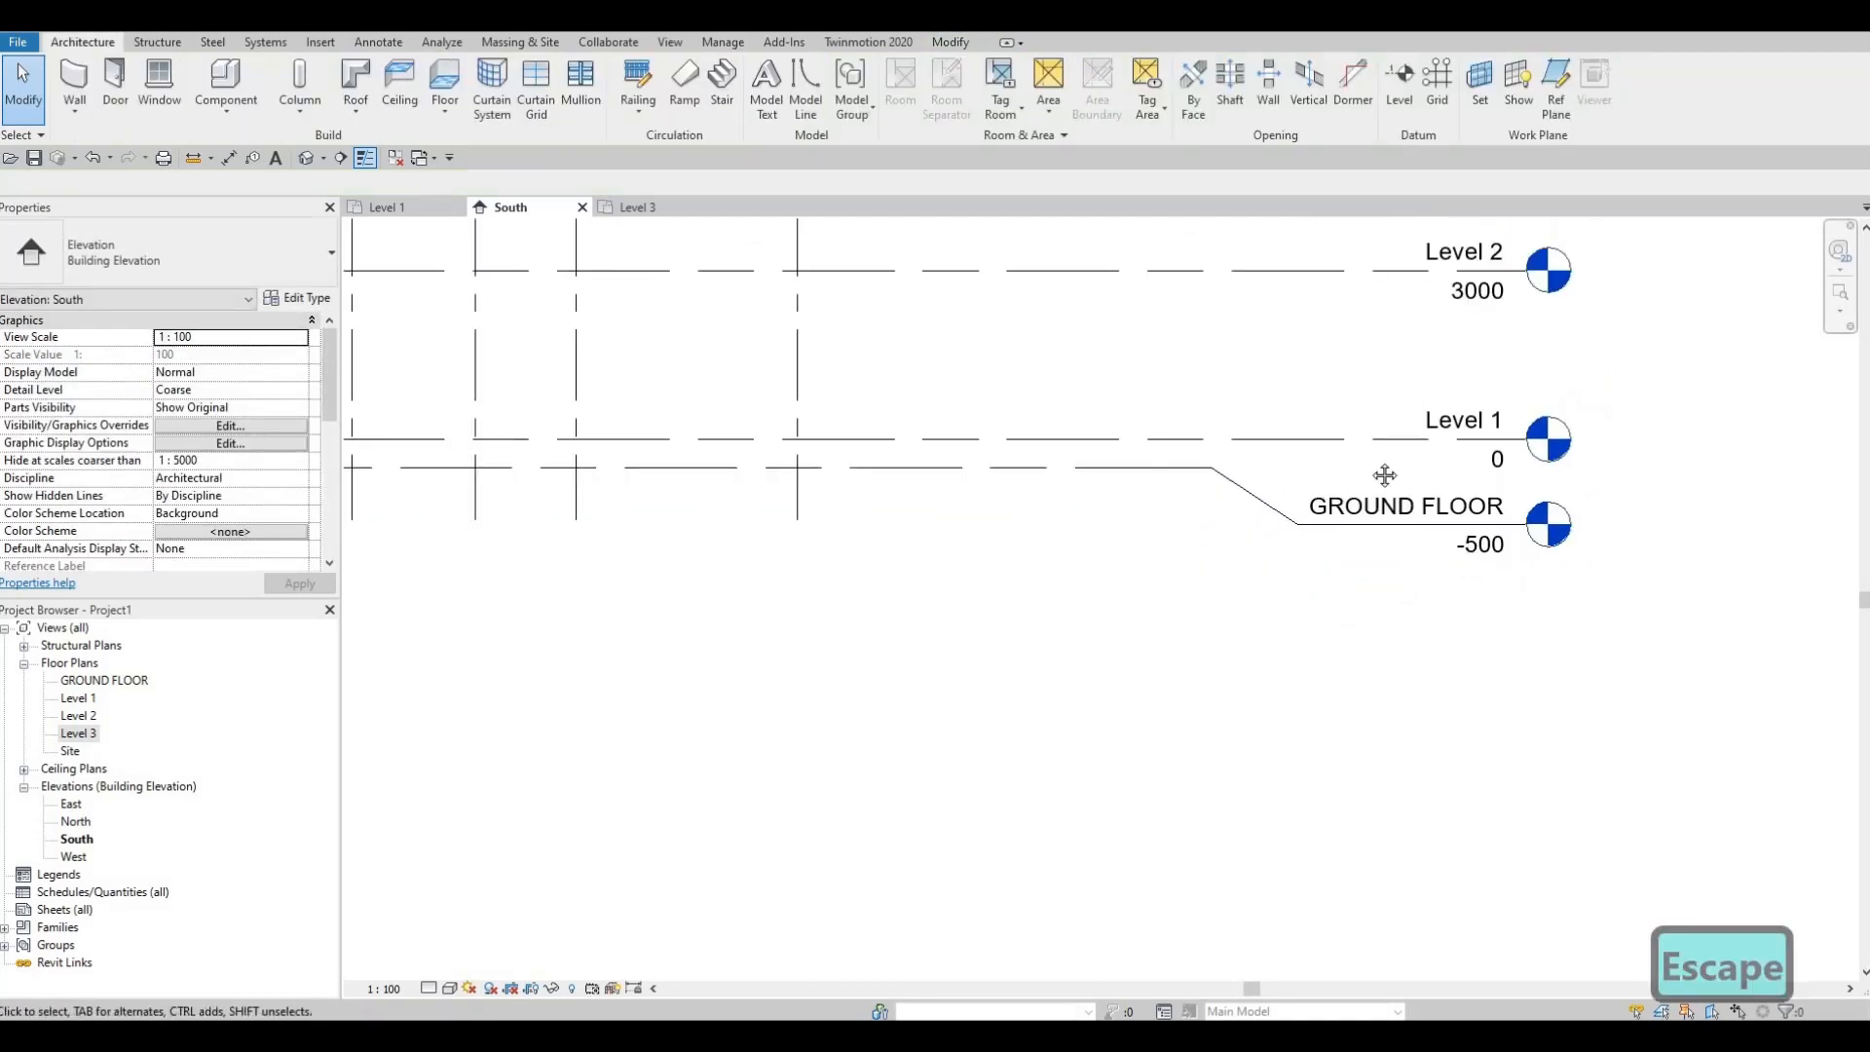
Step: Zoom out in the South elevation and check the GROUND FLOOR level and level heads
{"action": "scroll", "coordinate": [1252, 440], "scroll_direction": "down", "scroll_amount": 1}
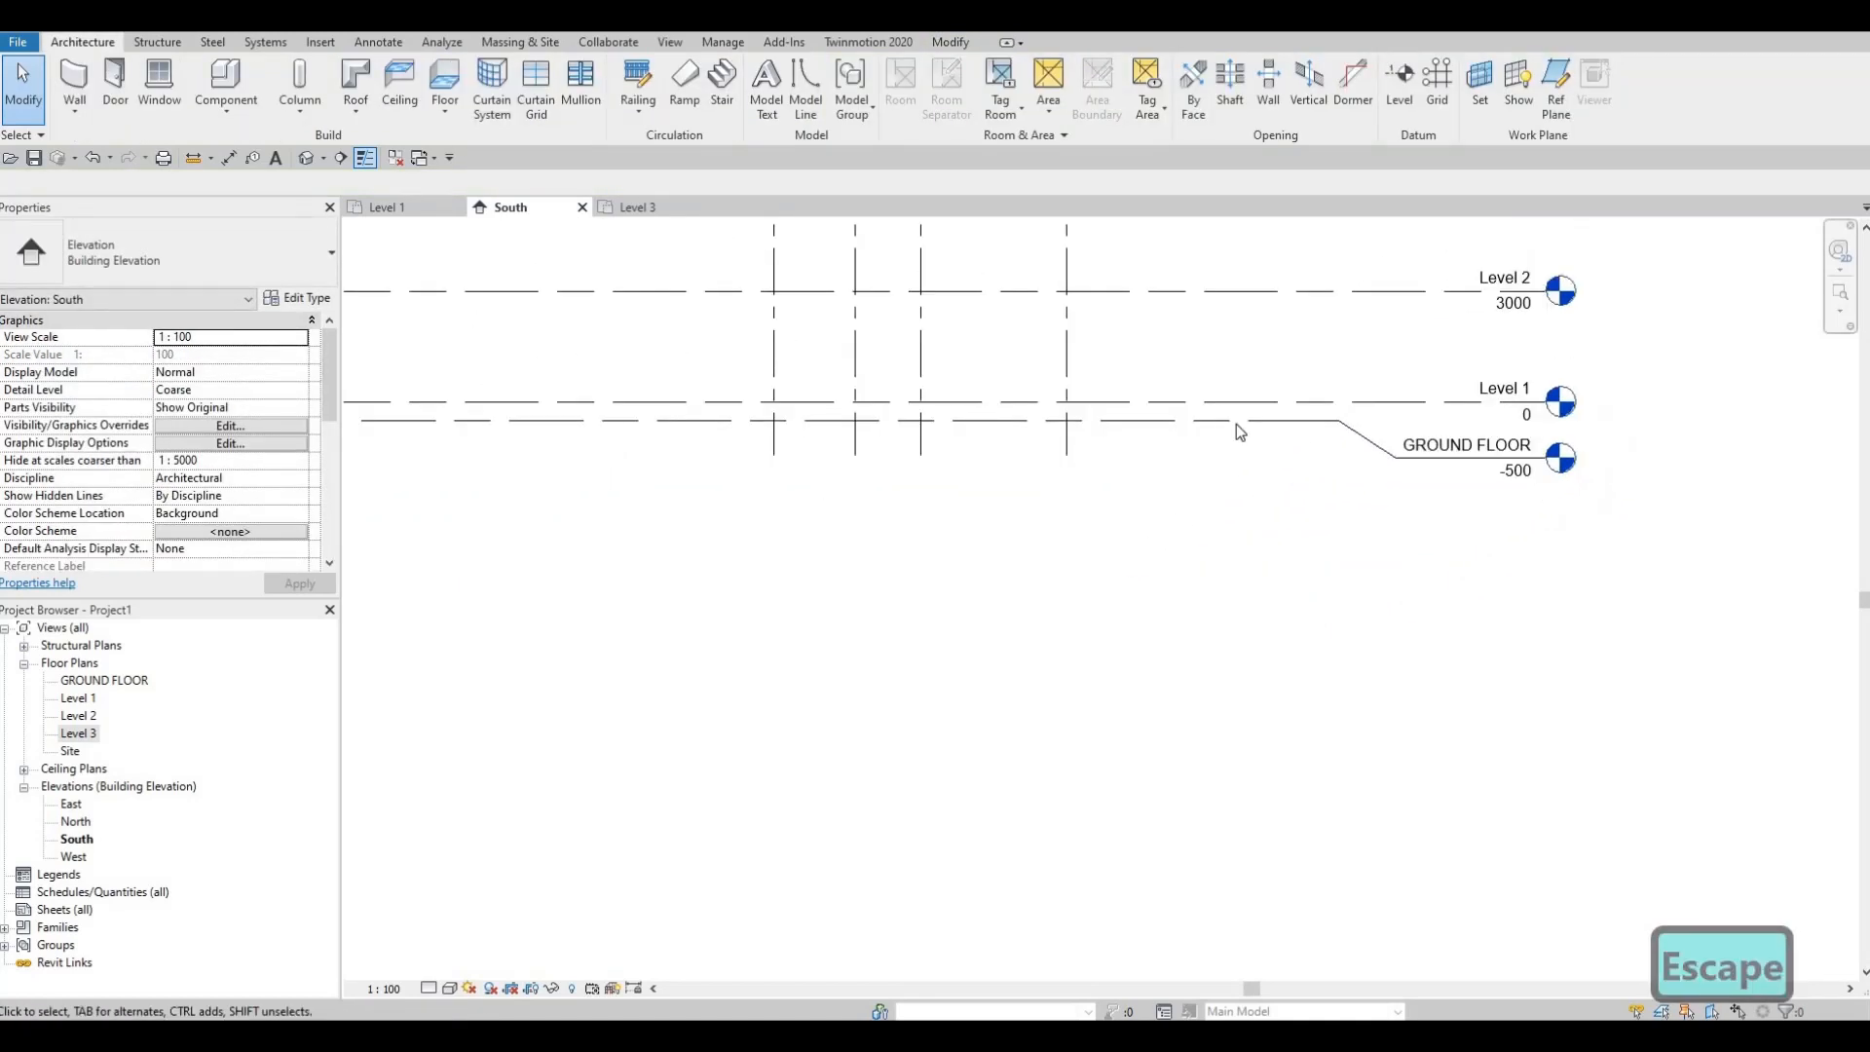
{"action": "left_click", "coordinate": [1228, 422]}
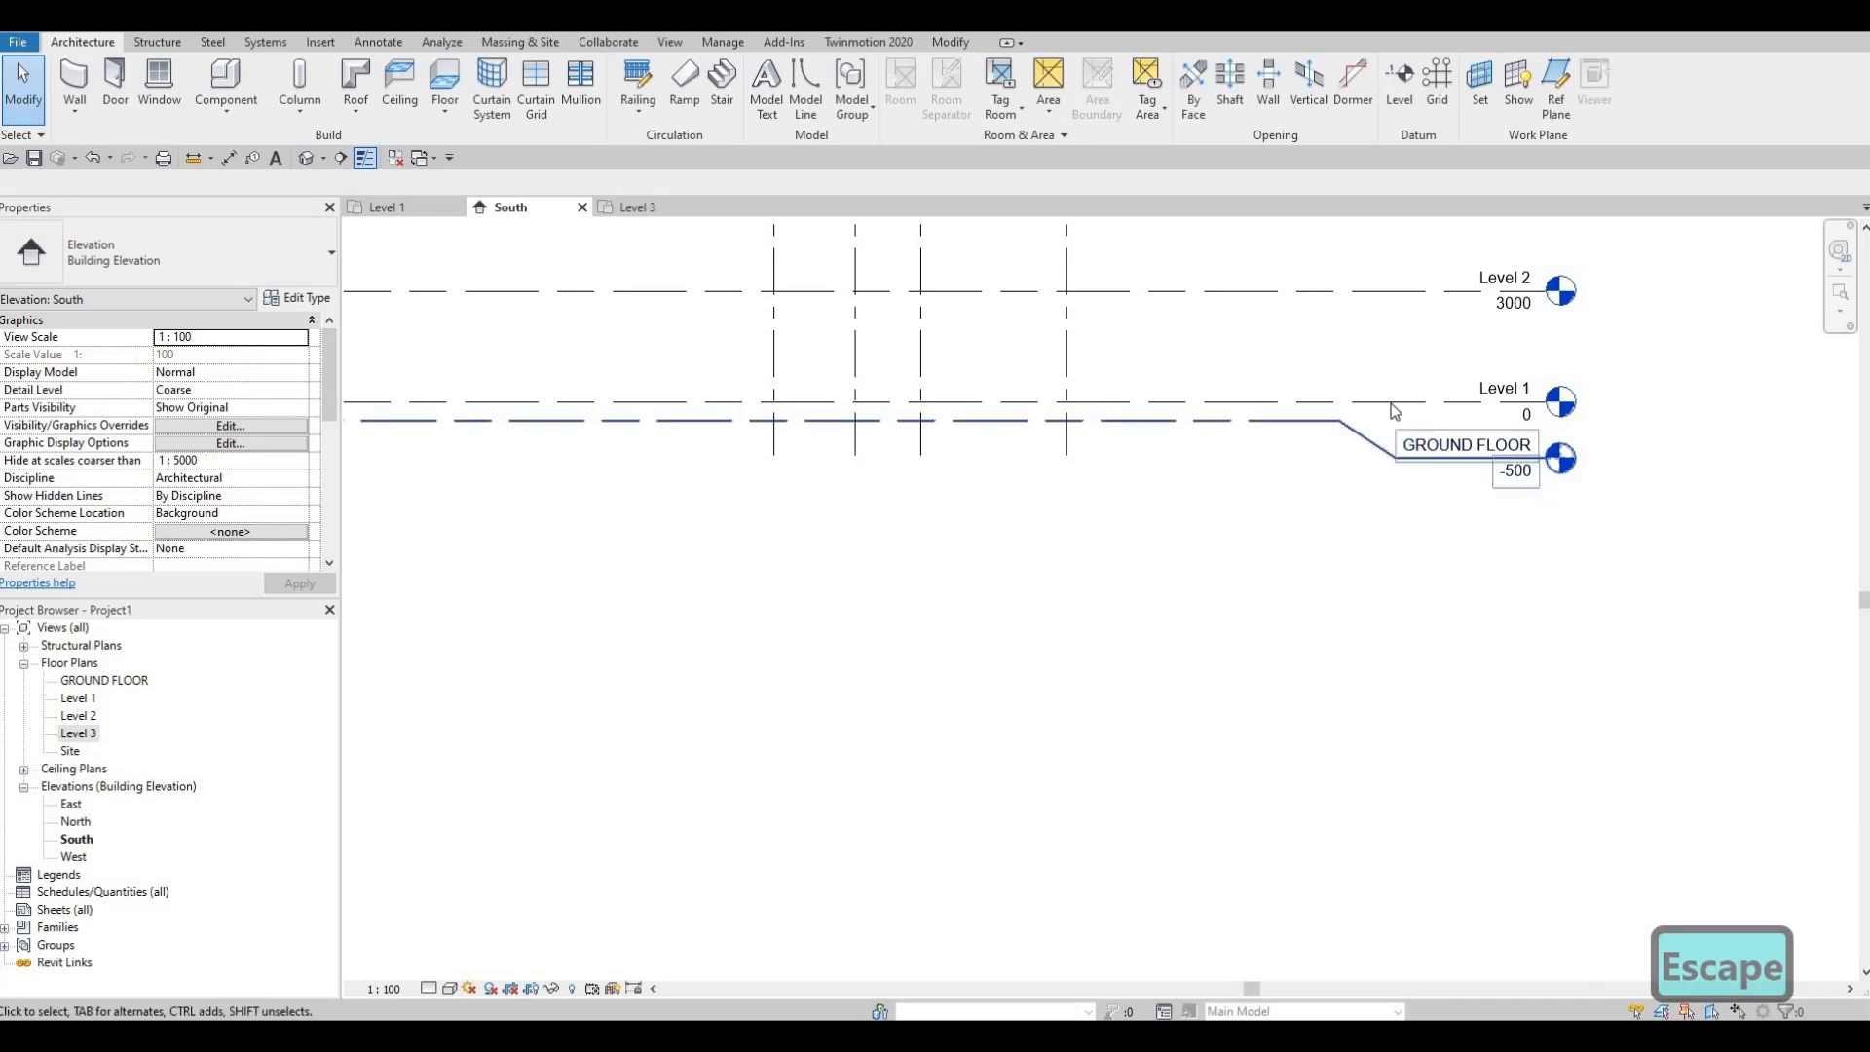
{"action": "left_click", "coordinate": [1364, 493]}
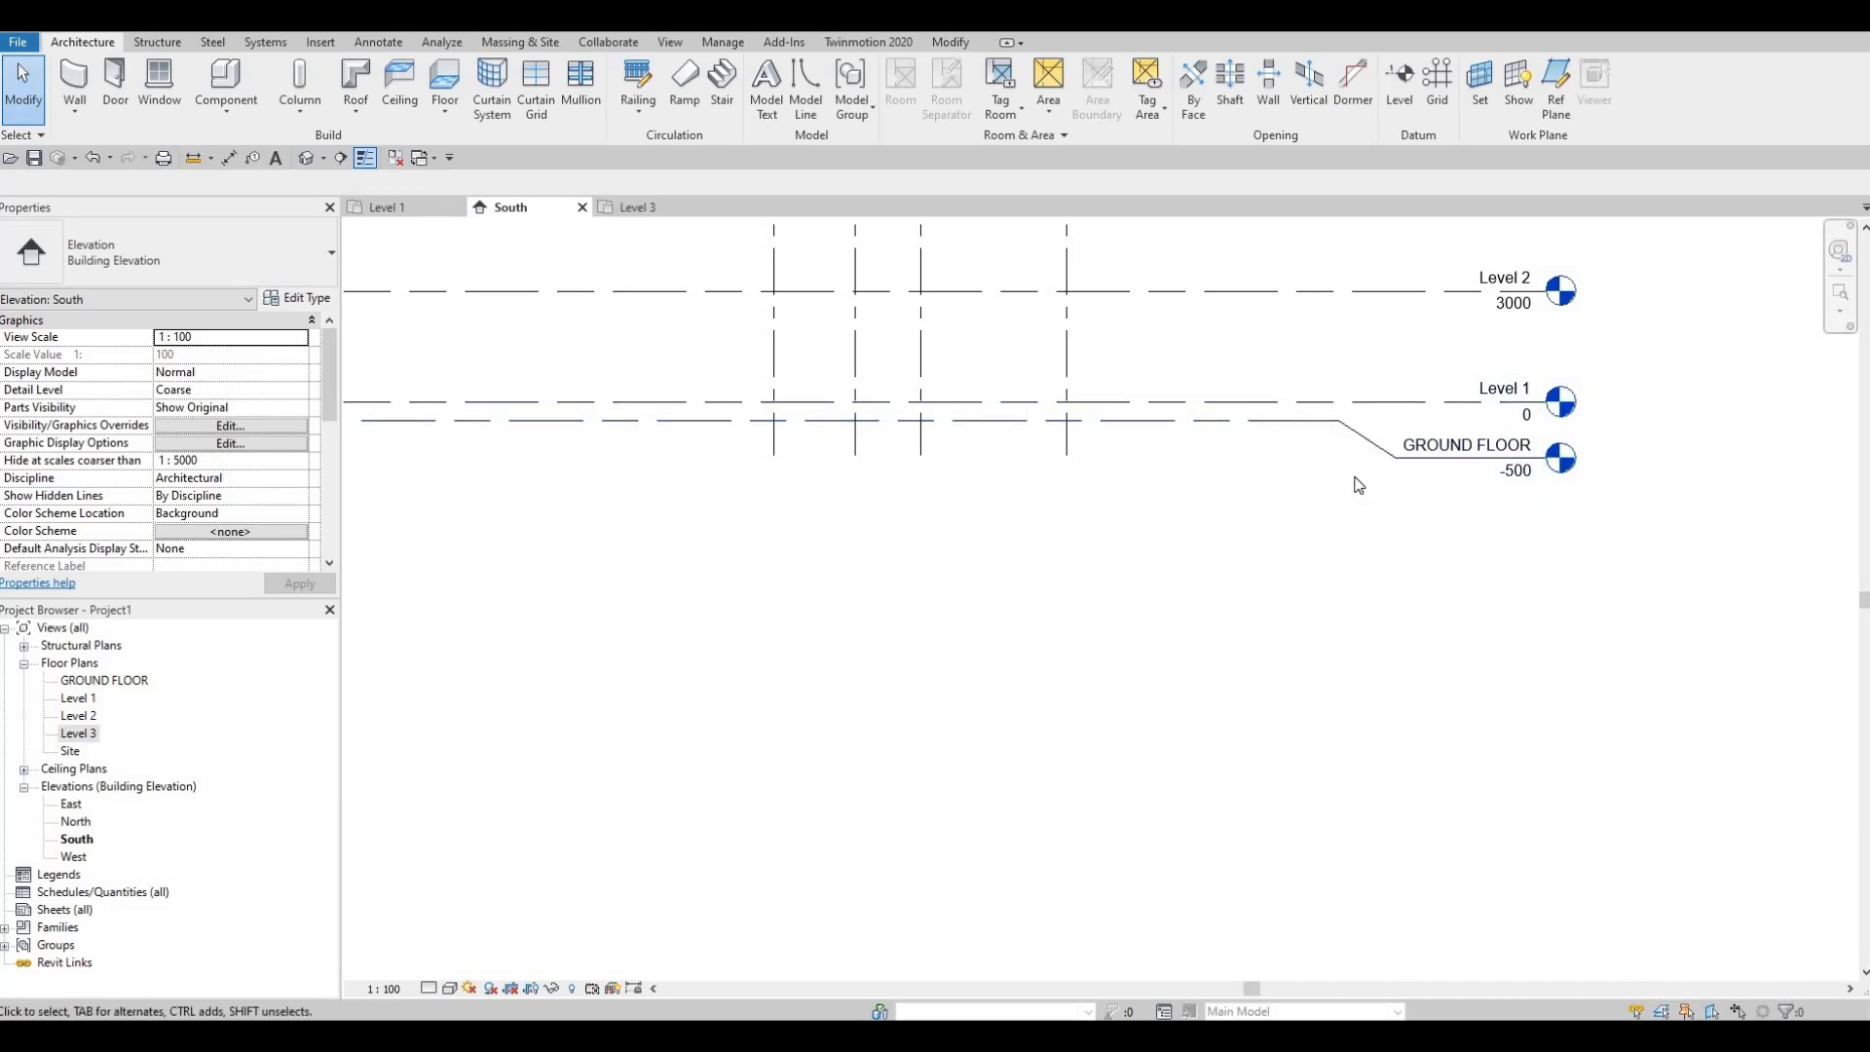
{"action": "scroll", "coordinate": [1359, 482], "scroll_direction": "down", "scroll_amount": 2}
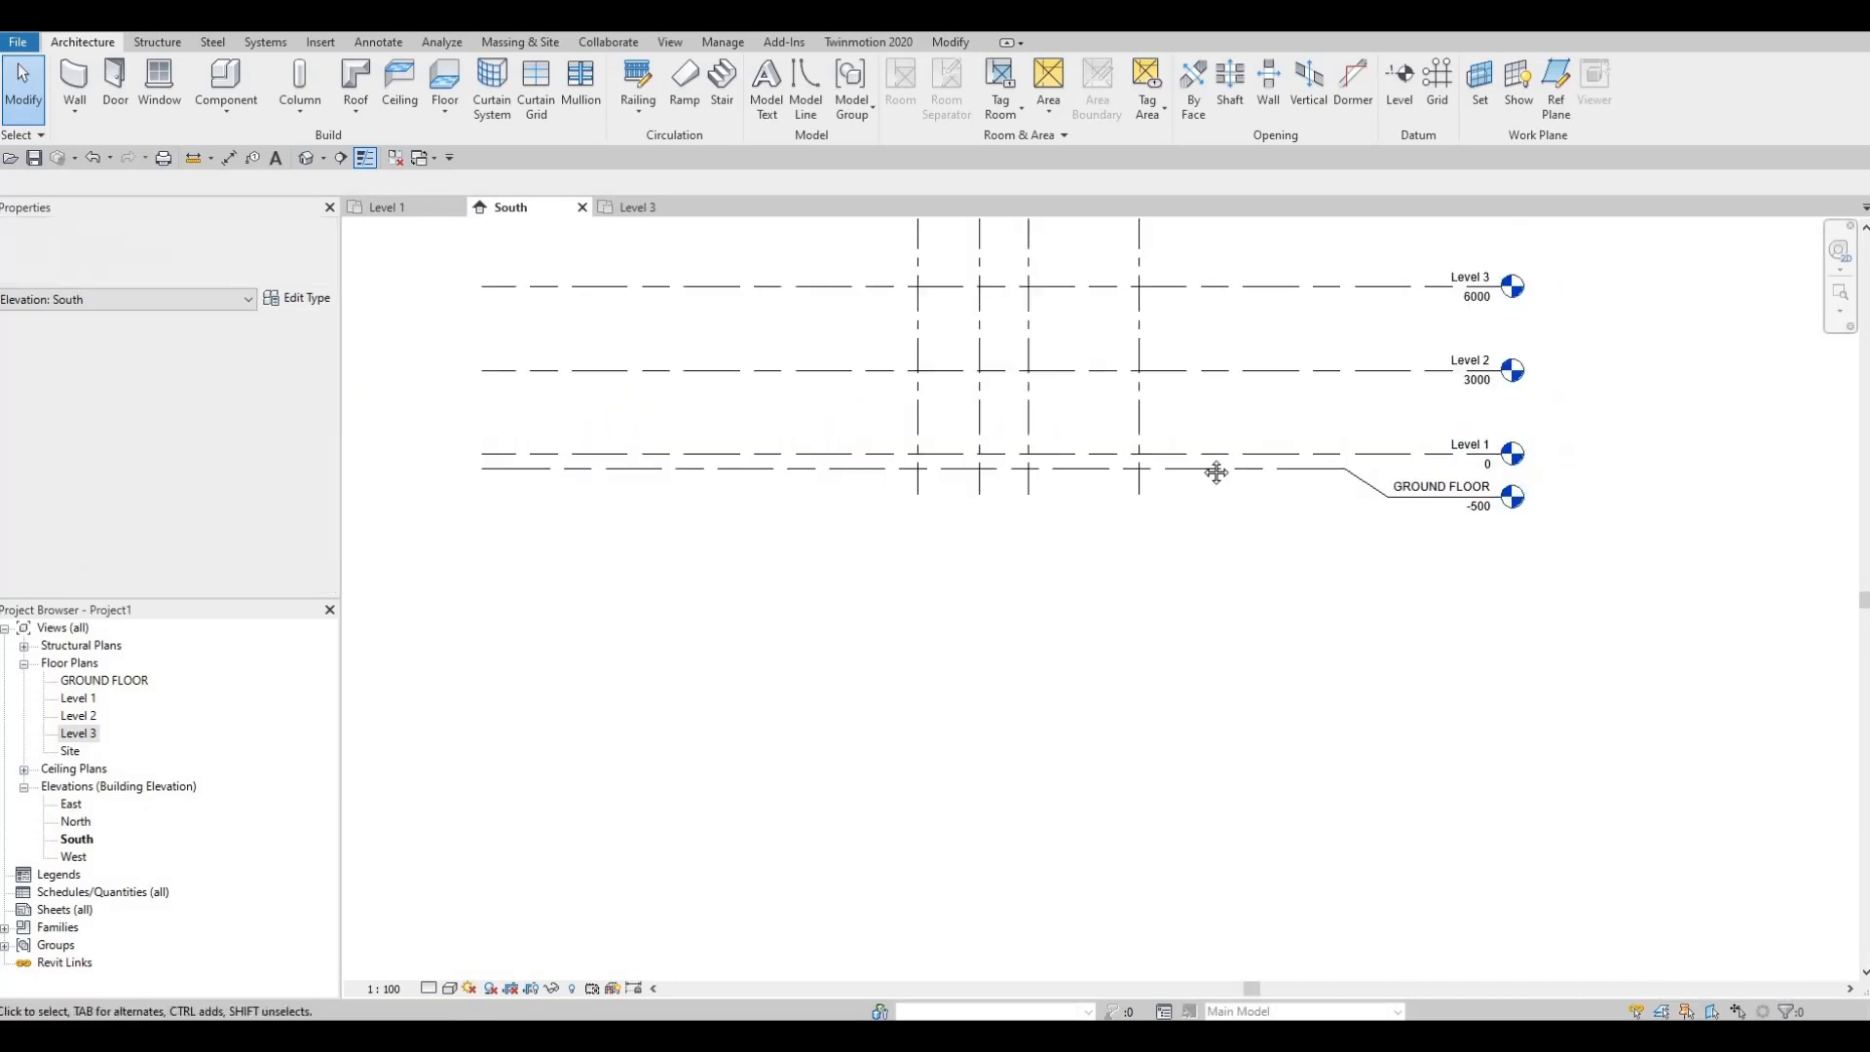
{"action": "scroll", "coordinate": [1397, 475], "scroll_direction": "up", "scroll_amount": 5}
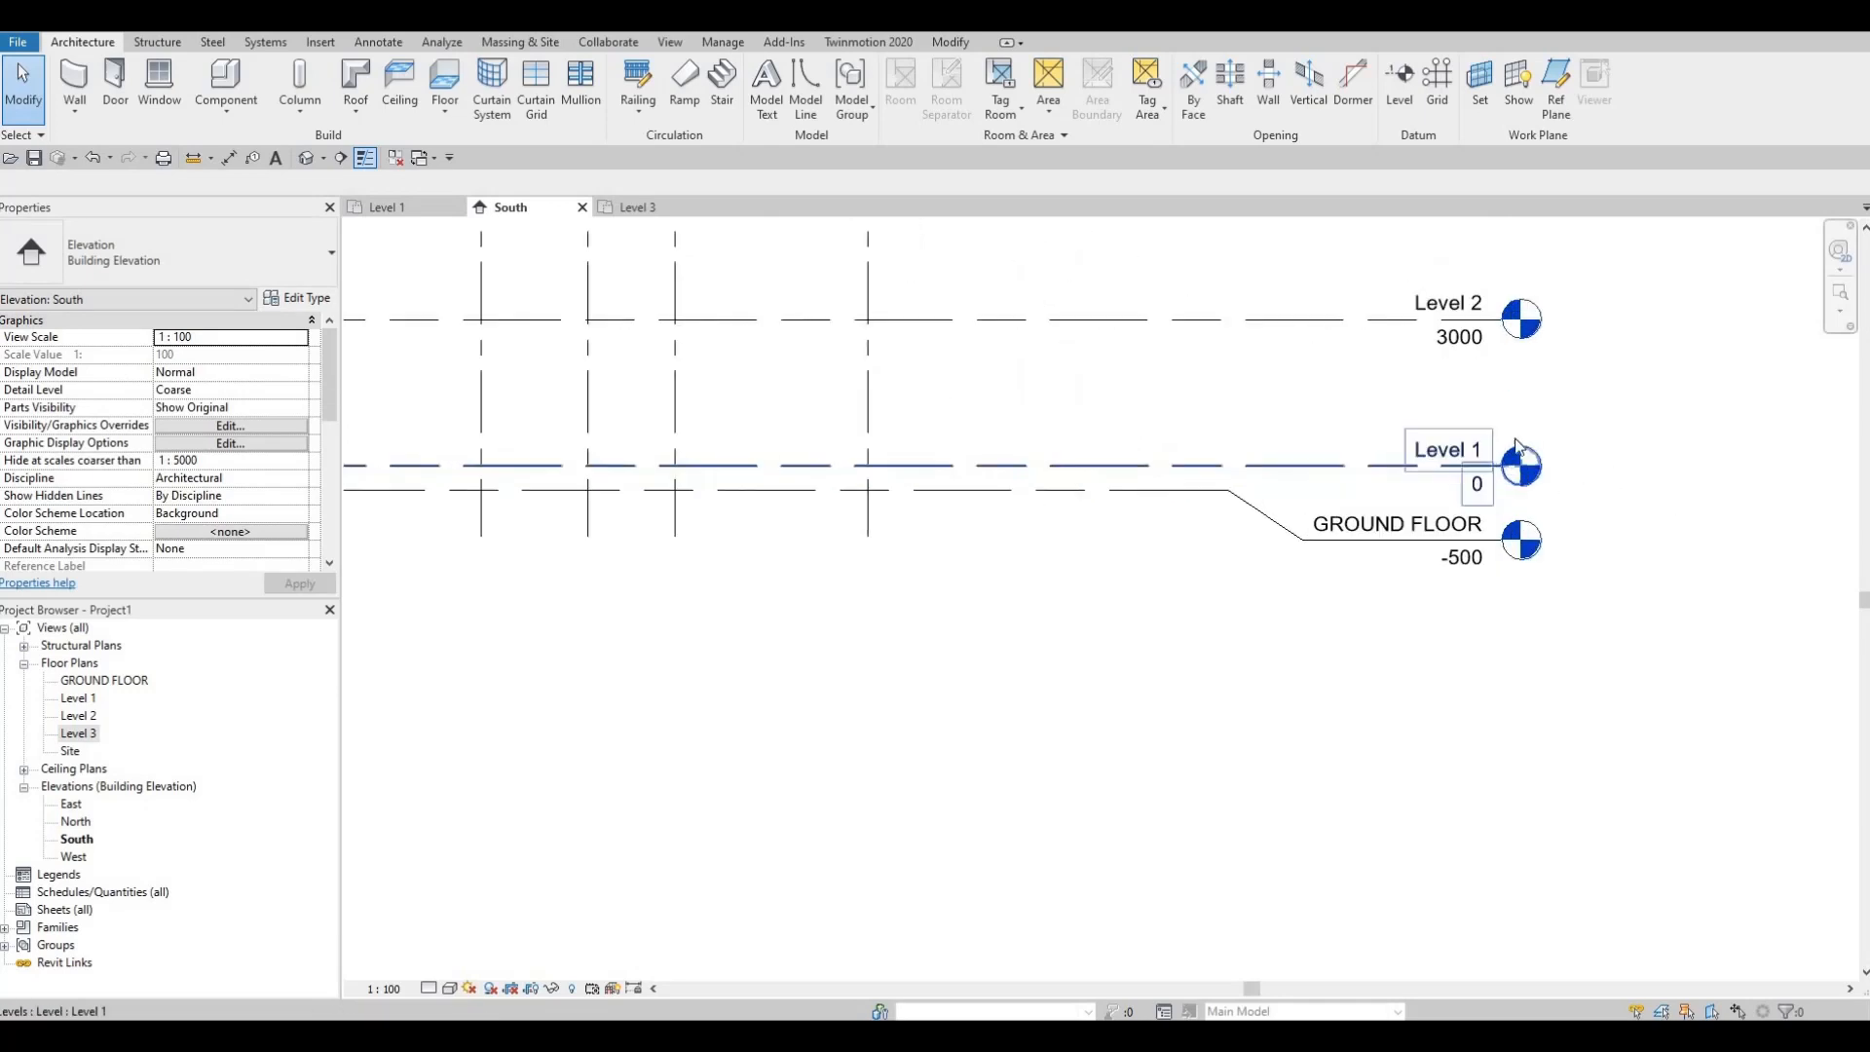
{"action": "middle_click_drag", "start_coordinate": [1496, 439], "coordinate": [1469, 509]}
{"action": "scroll", "coordinate": [1469, 508], "scroll_direction": "down", "scroll_amount": 2}
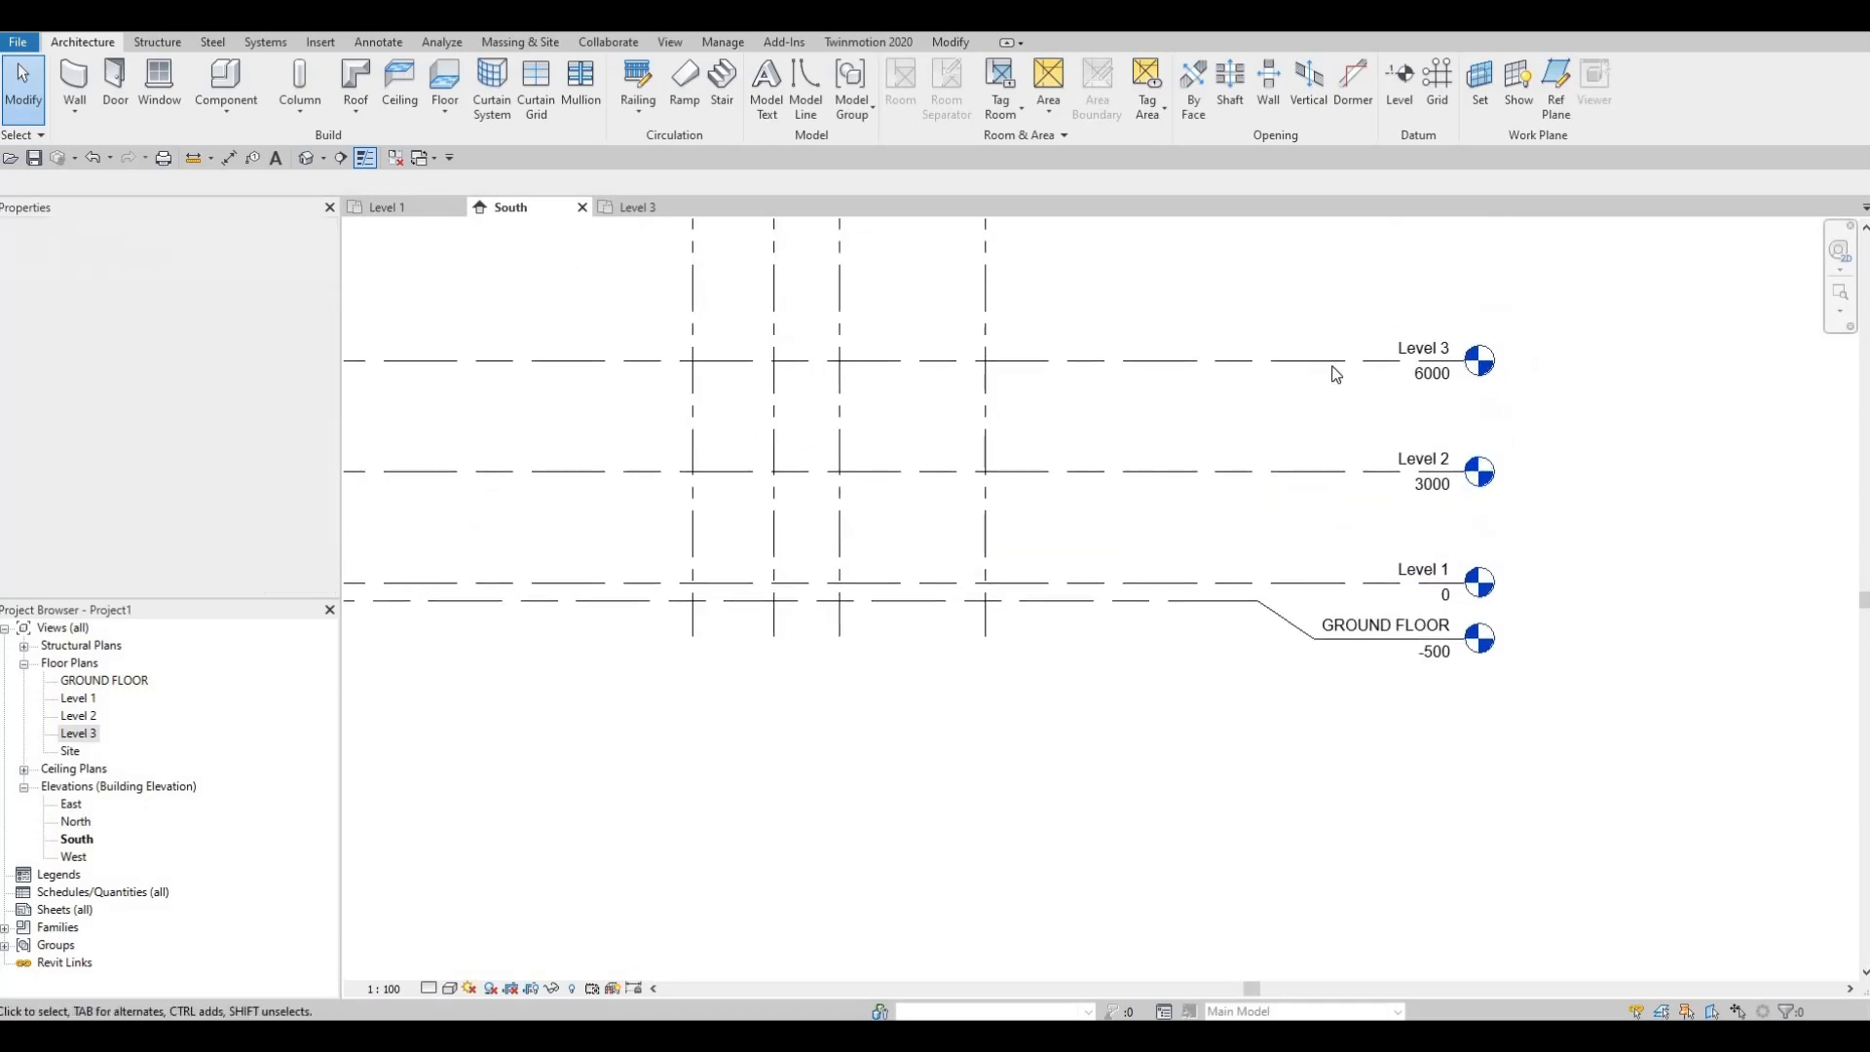
{"action": "middle_click_drag", "start_coordinate": [1203, 450], "coordinate": [1253, 437]}
{"action": "scroll", "coordinate": [1266, 487], "scroll_direction": "down", "scroll_amount": 4}
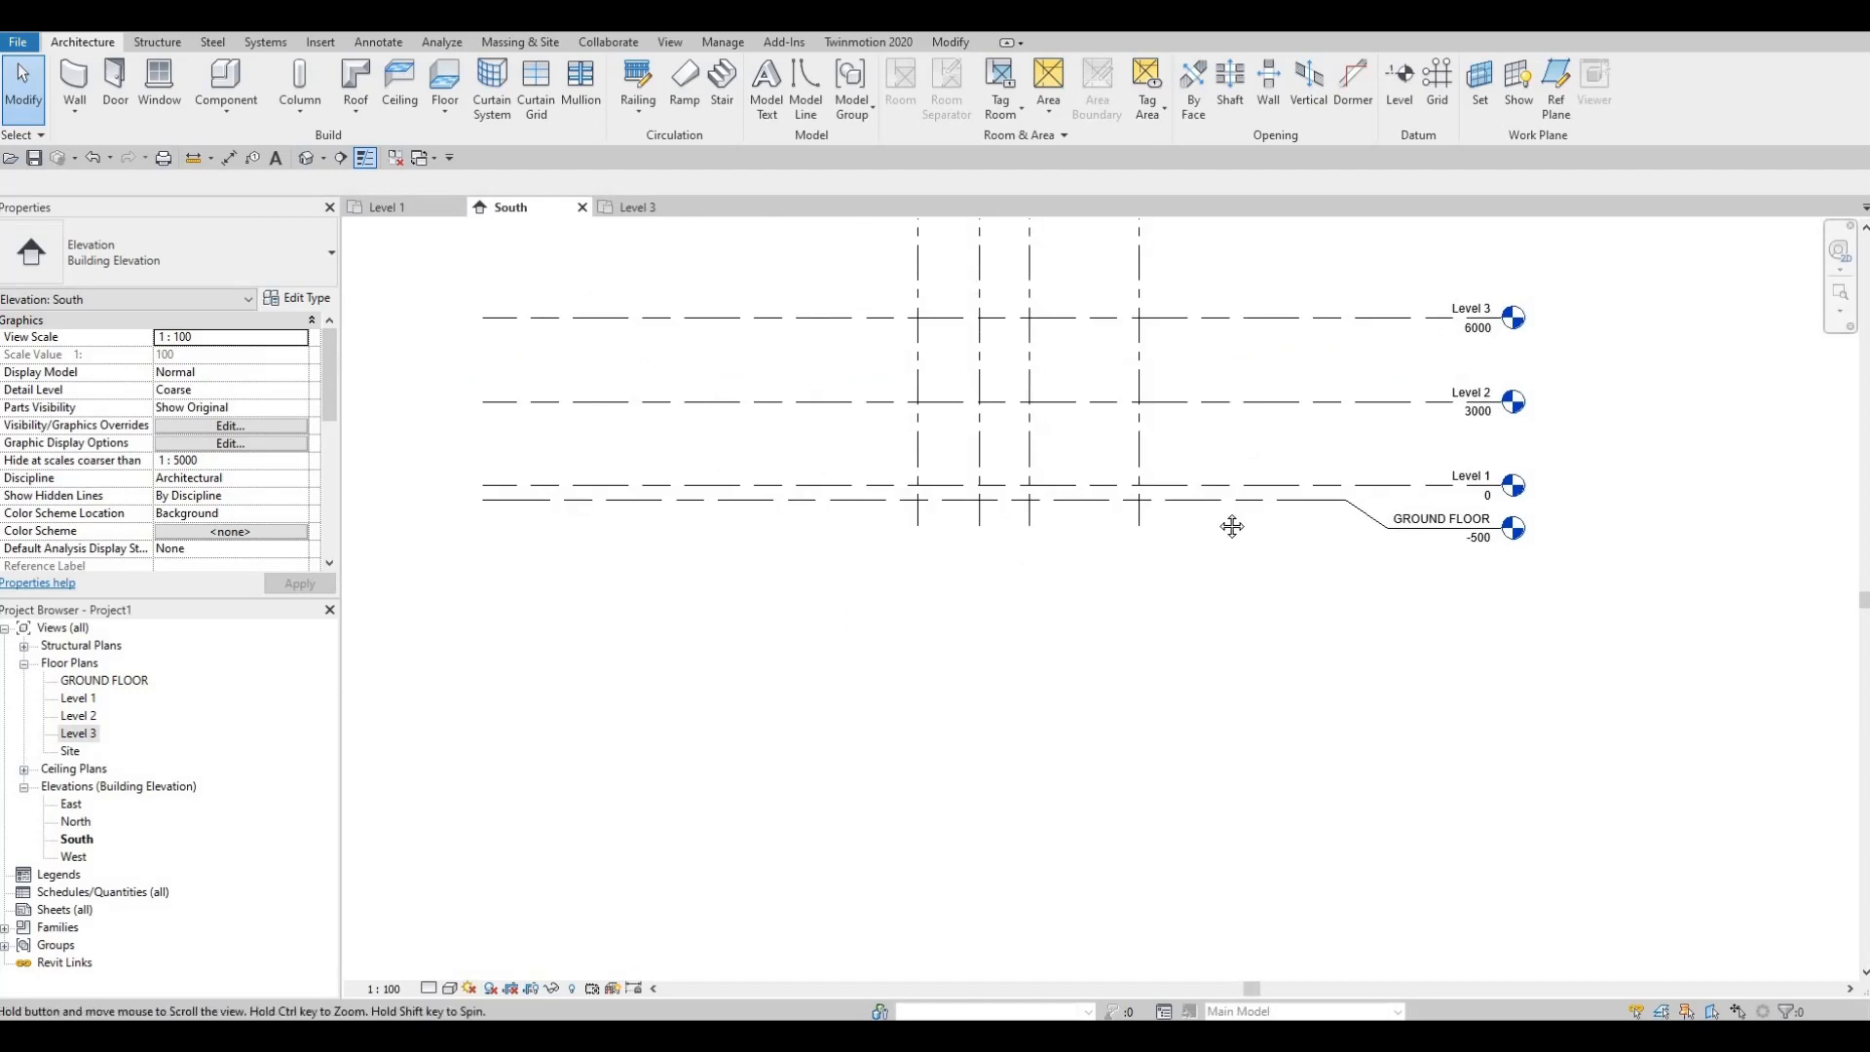
Step: Open the GROUND FLOOR, Level 2 and Level 3 floor plans and the East elevation
{"action": "double_click", "coordinate": [108, 681]}
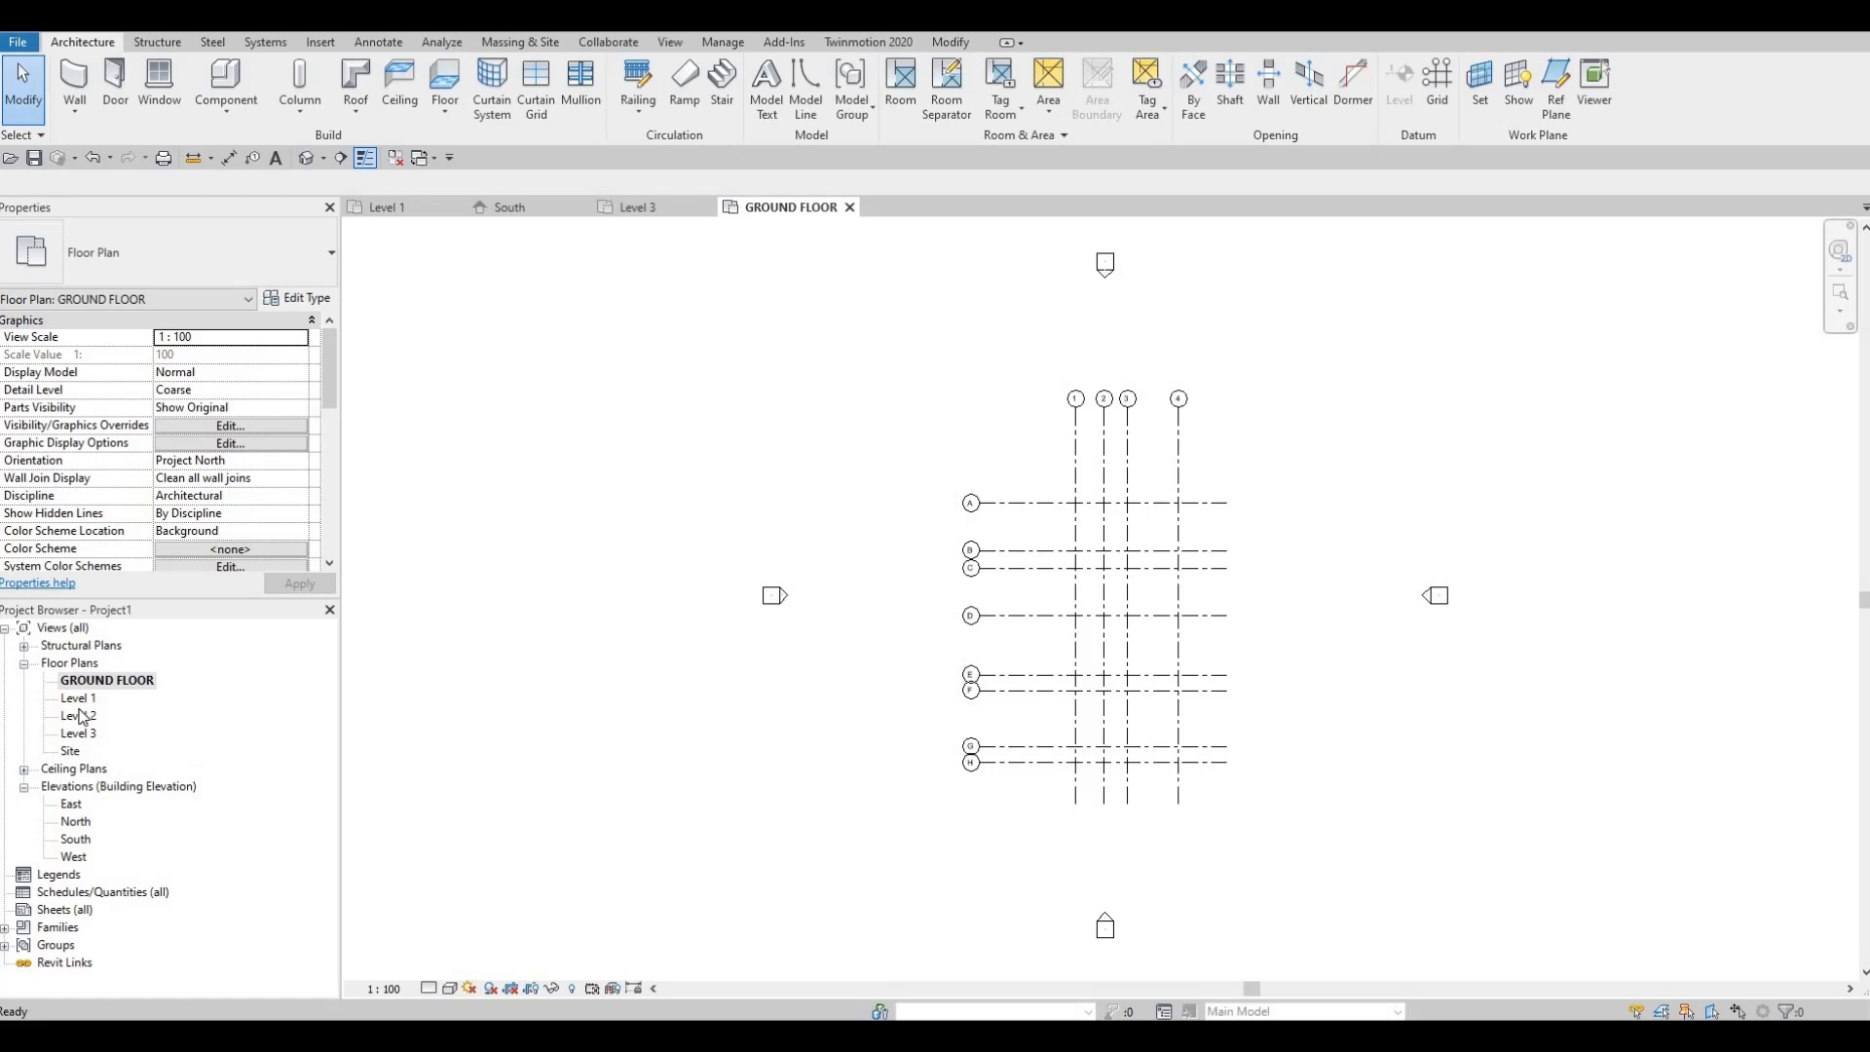
{"action": "double_click", "coordinate": [79, 716]}
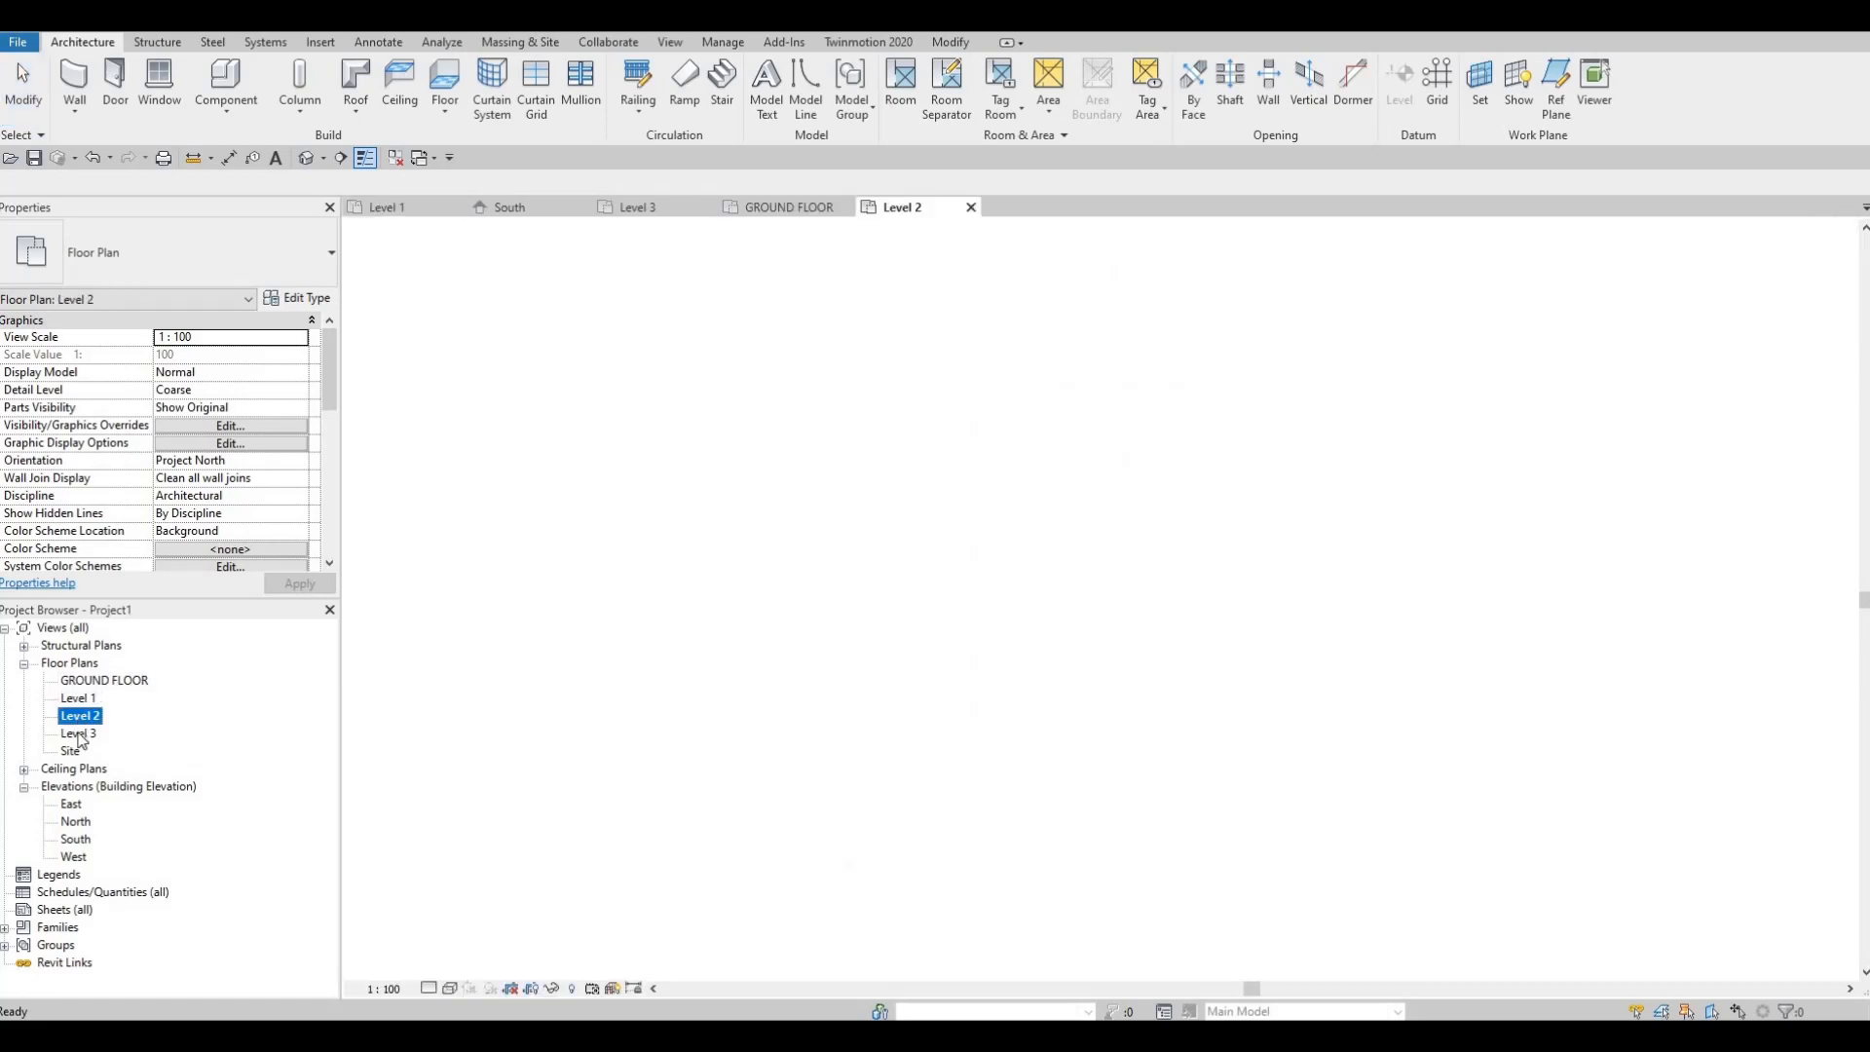
{"action": "double_click", "coordinate": [80, 733]}
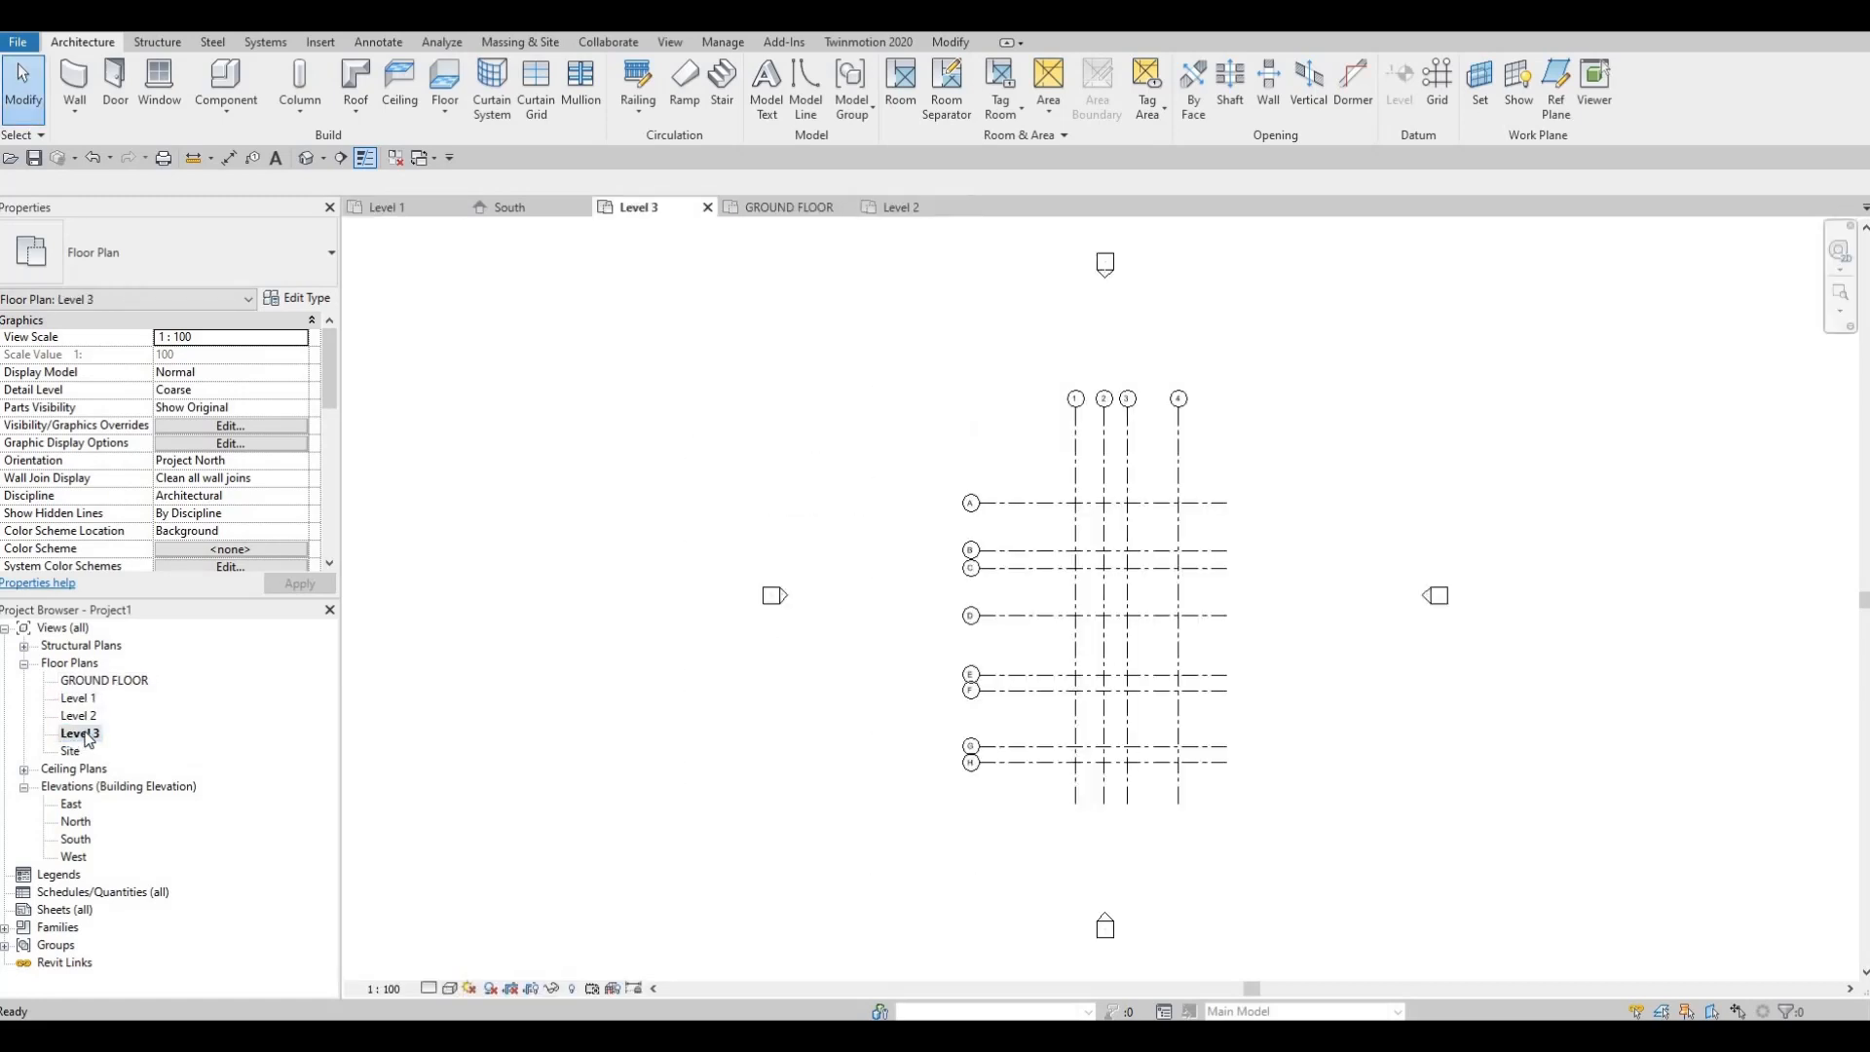
{"action": "double_click", "coordinate": [72, 805]}
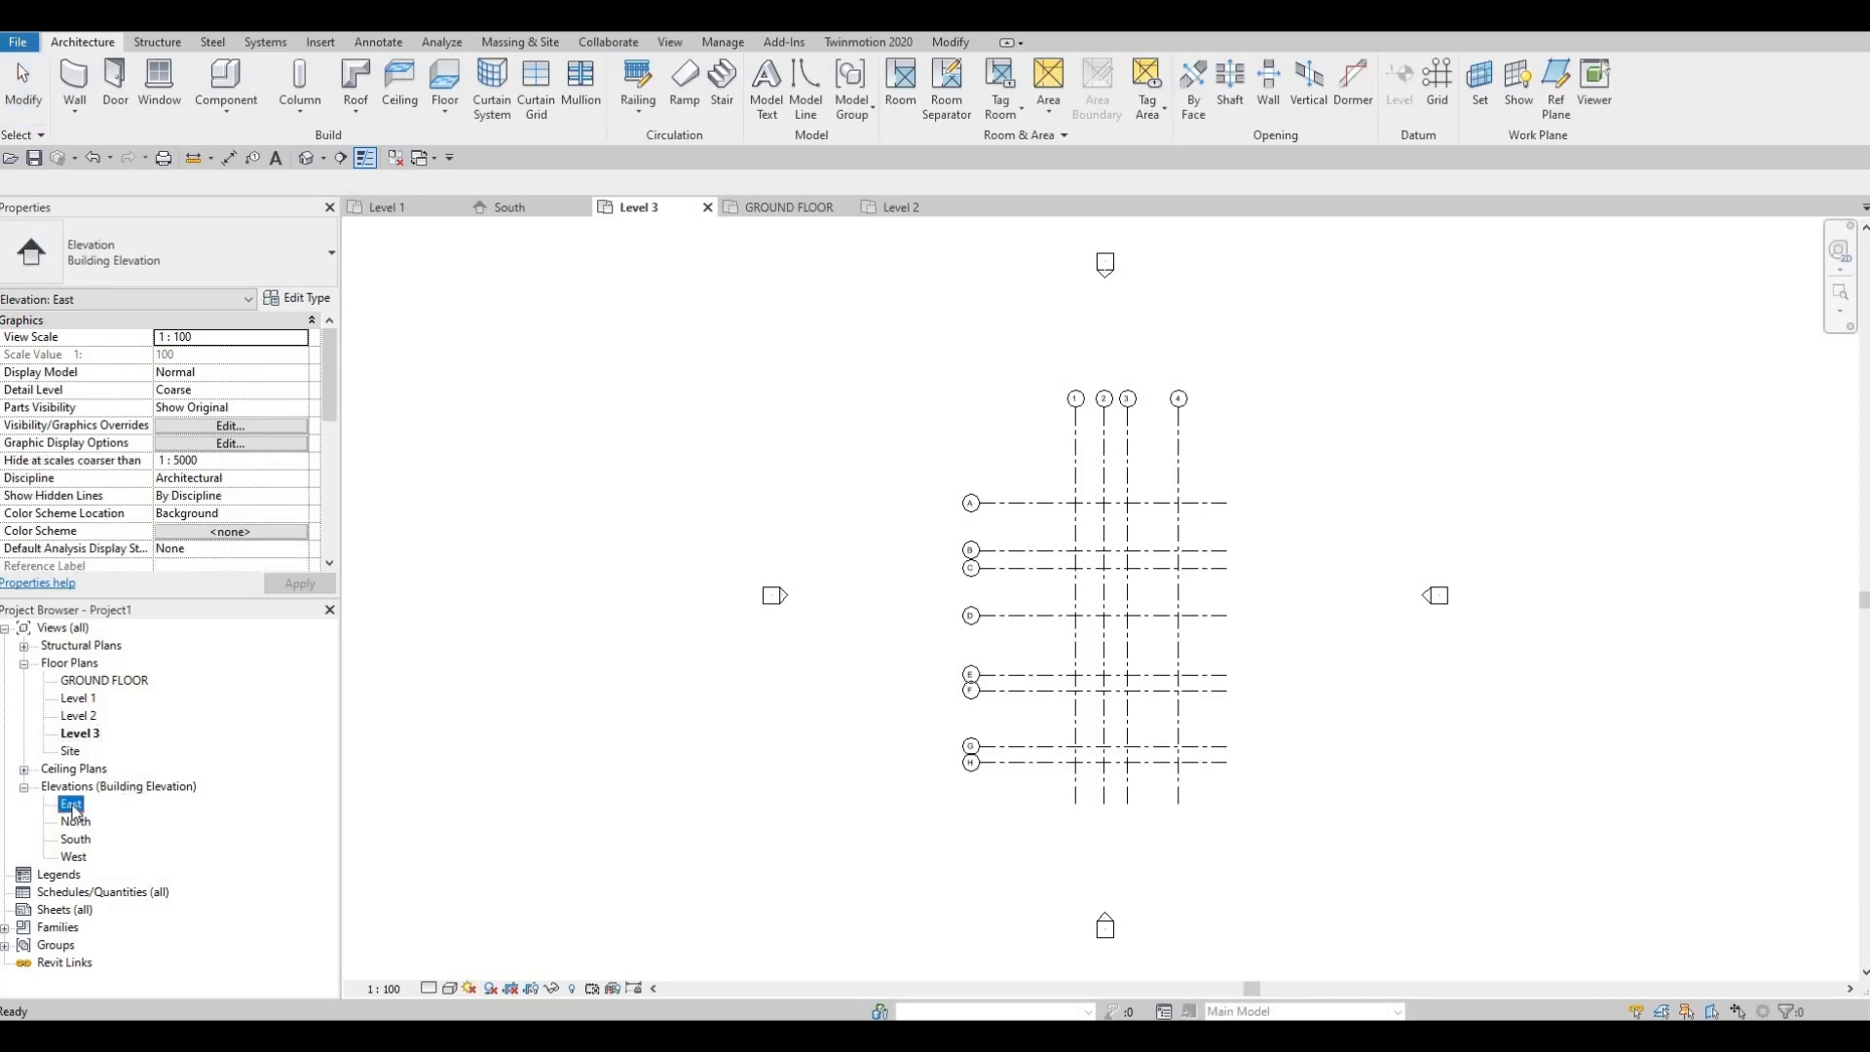
Step: Extend grid A and its aligned grids upward and below GROUND FLOOR
{"action": "scroll", "coordinate": [1161, 526], "scroll_direction": "down", "scroll_amount": 1}
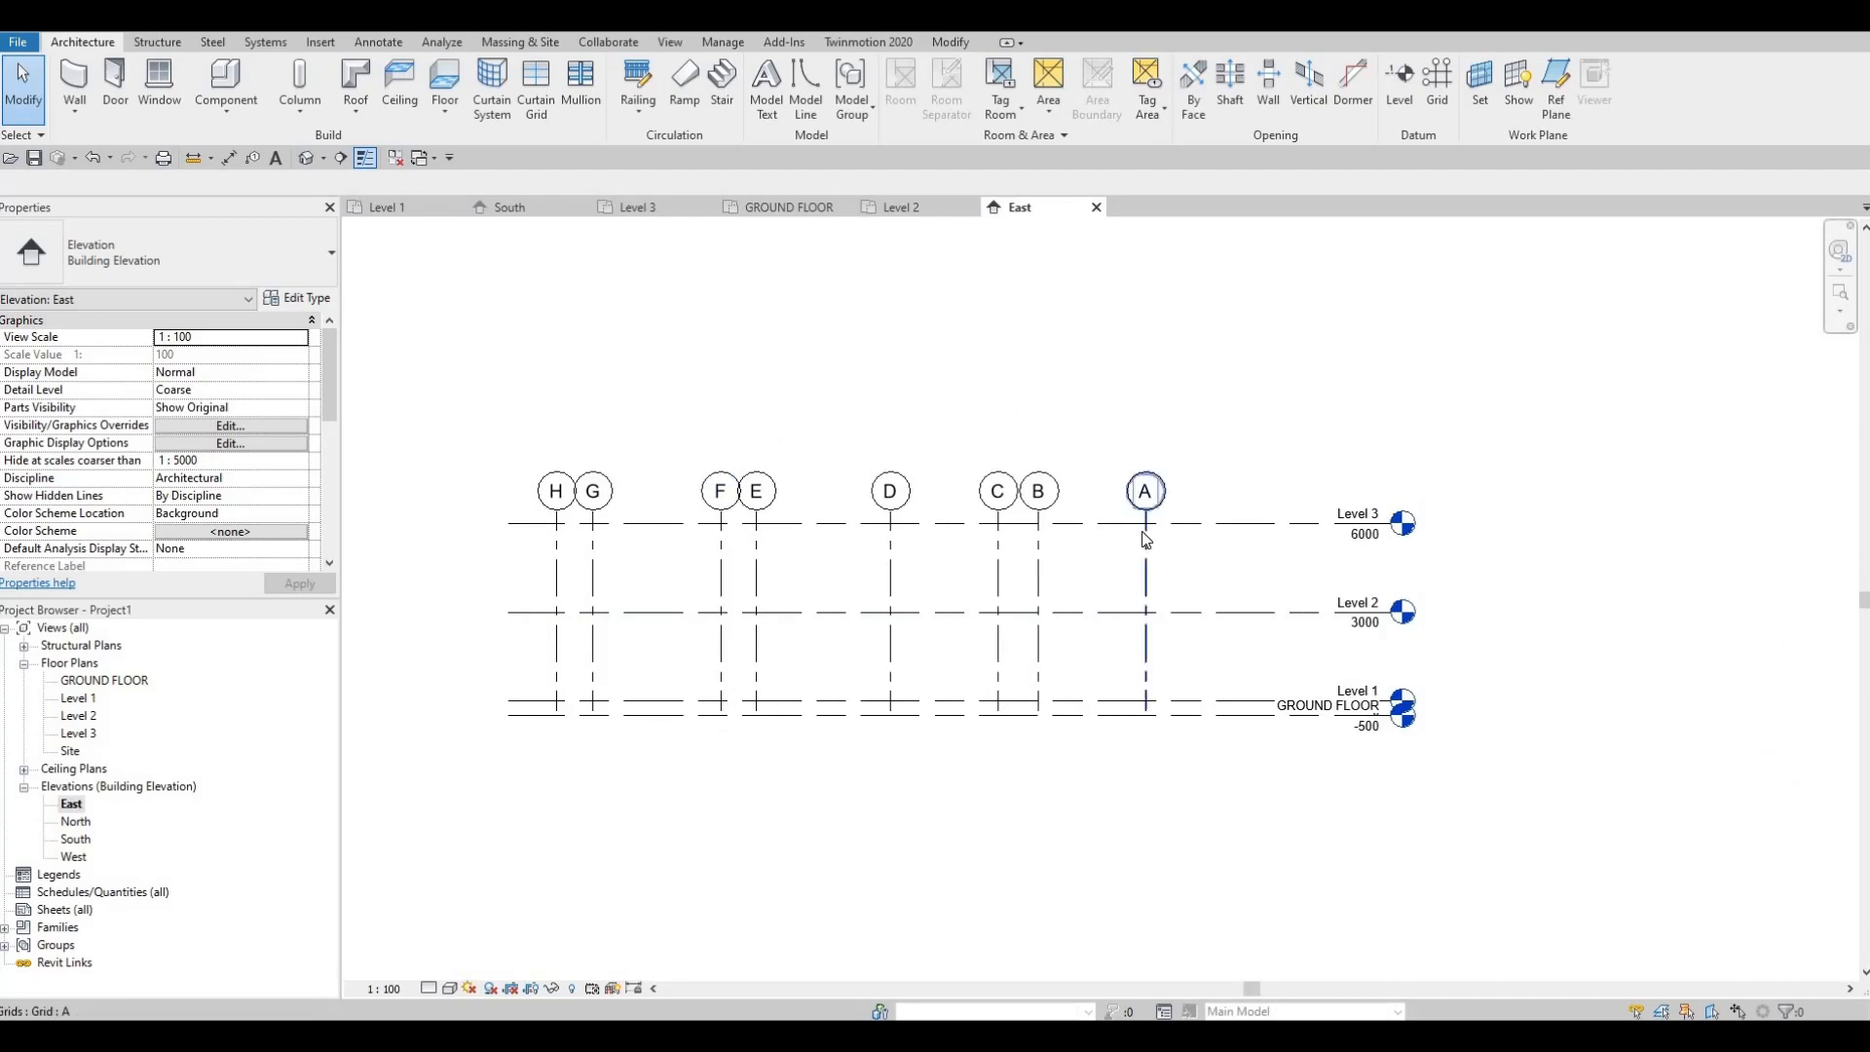
{"action": "left_click", "coordinate": [1147, 523]}
{"action": "left_click_drag", "start_coordinate": [1148, 426], "coordinate": [1146, 418]}
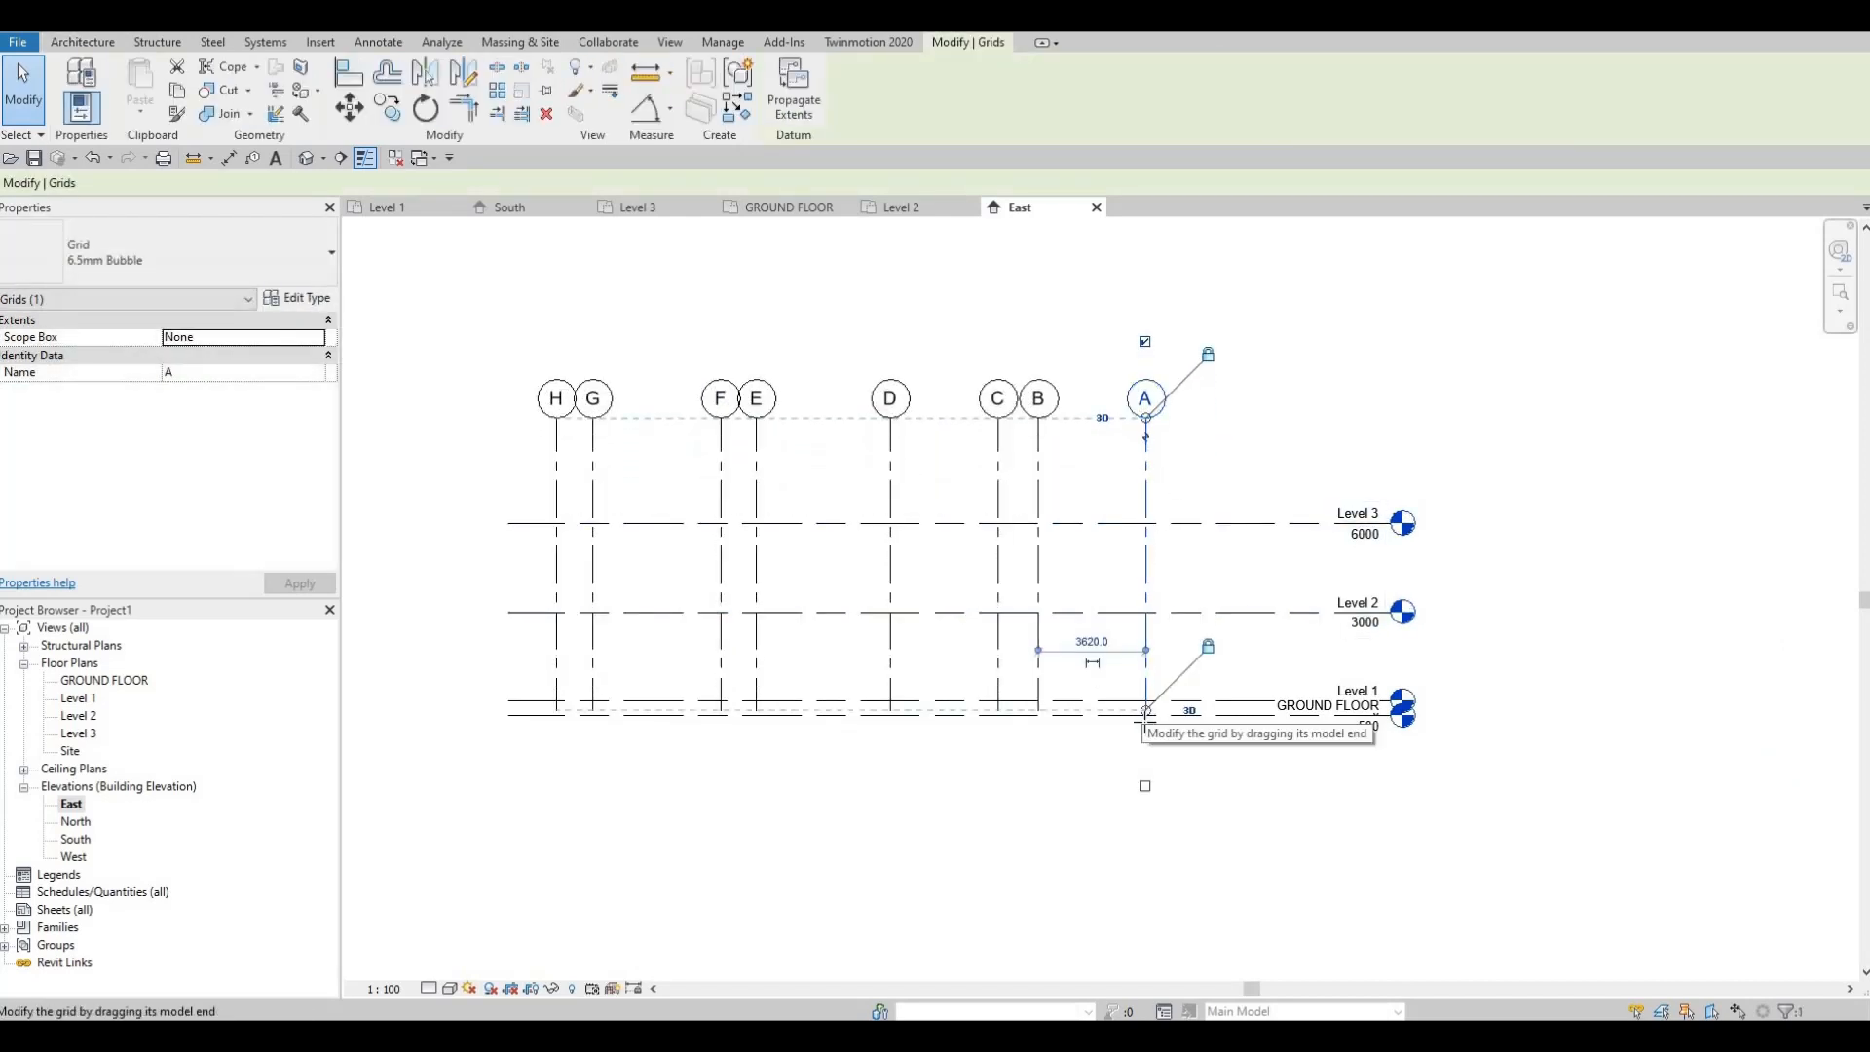
{"action": "left_click_drag", "start_coordinate": [1147, 714], "coordinate": [1145, 742]}
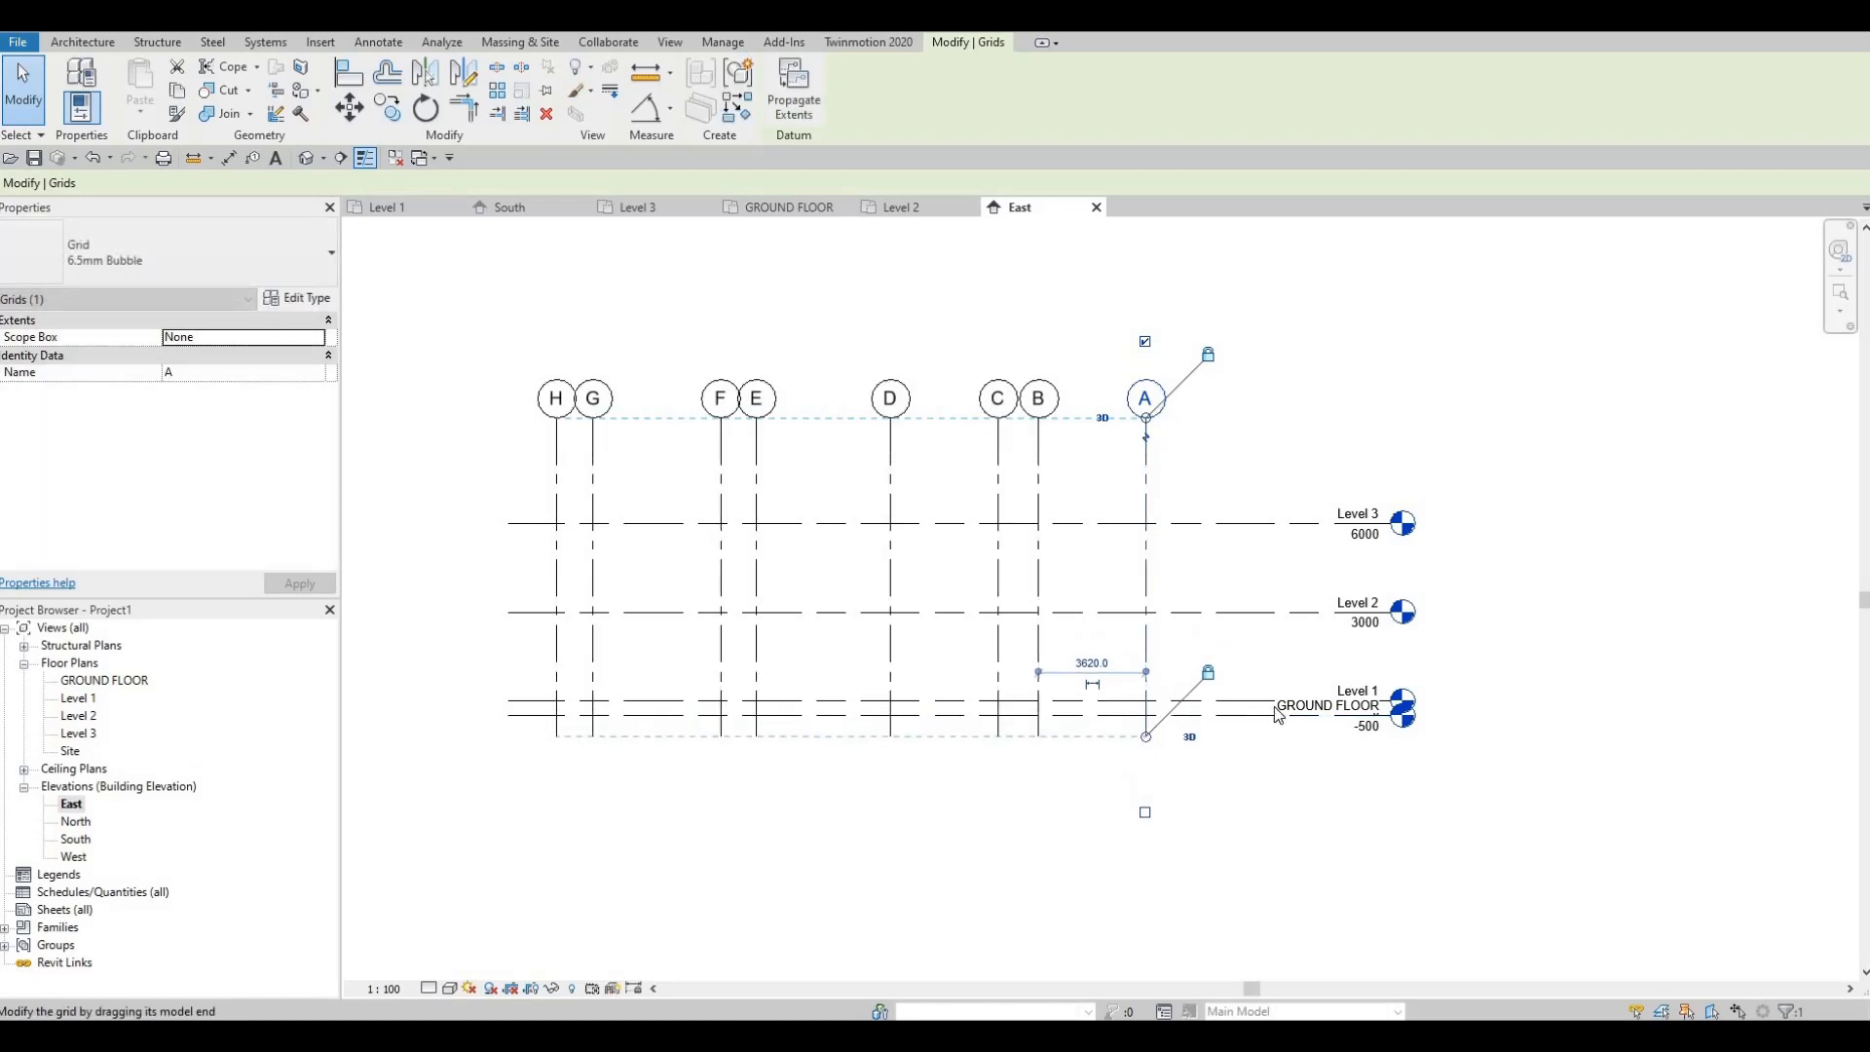
Step: Elbow the GROUND FLOOR head clear of Level 1, then open the North elevation
{"action": "scroll", "coordinate": [1412, 750], "scroll_direction": "up", "scroll_amount": 4}
{"action": "scroll", "coordinate": [1178, 628], "scroll_direction": "up", "scroll_amount": 2}
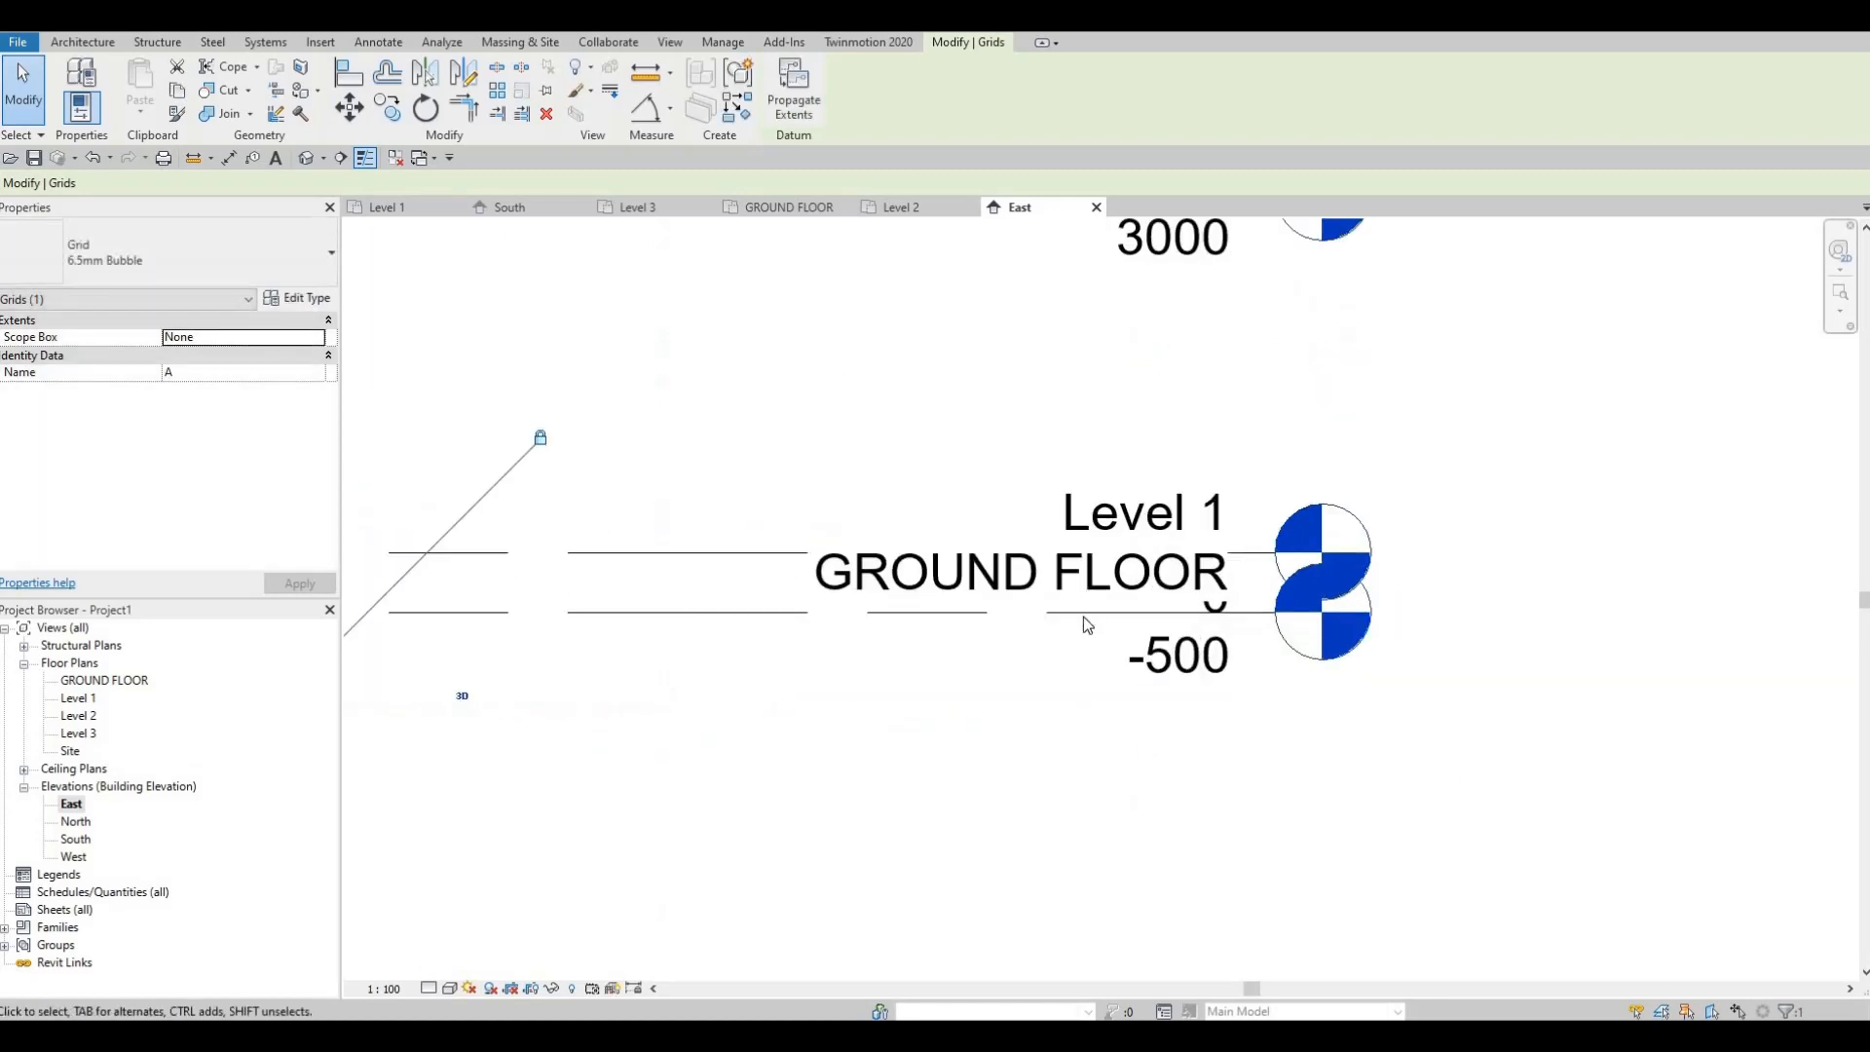
{"action": "left_click", "coordinate": [1081, 613]}
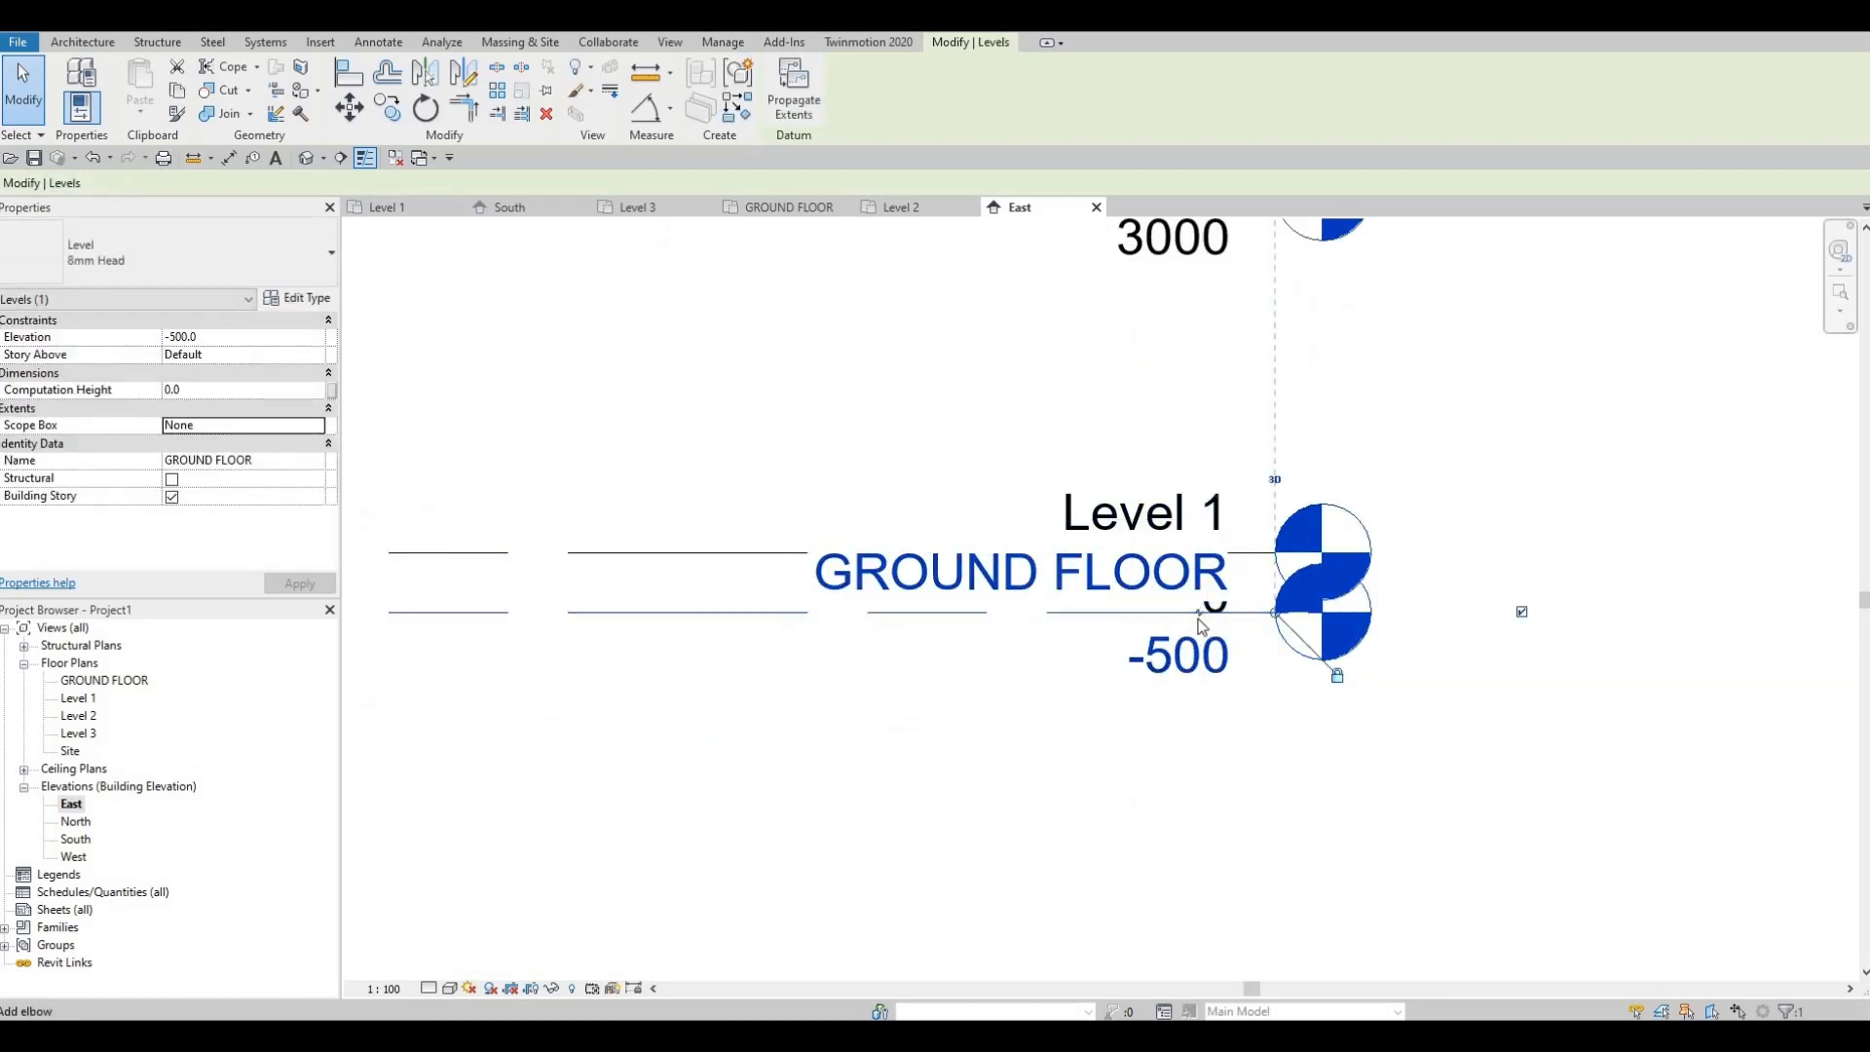
{"action": "left_click", "coordinate": [1198, 617]}
{"action": "scroll", "coordinate": [1149, 667], "scroll_direction": "down", "scroll_amount": 2}
{"action": "left_click_drag", "start_coordinate": [1133, 635], "coordinate": [979, 703]}
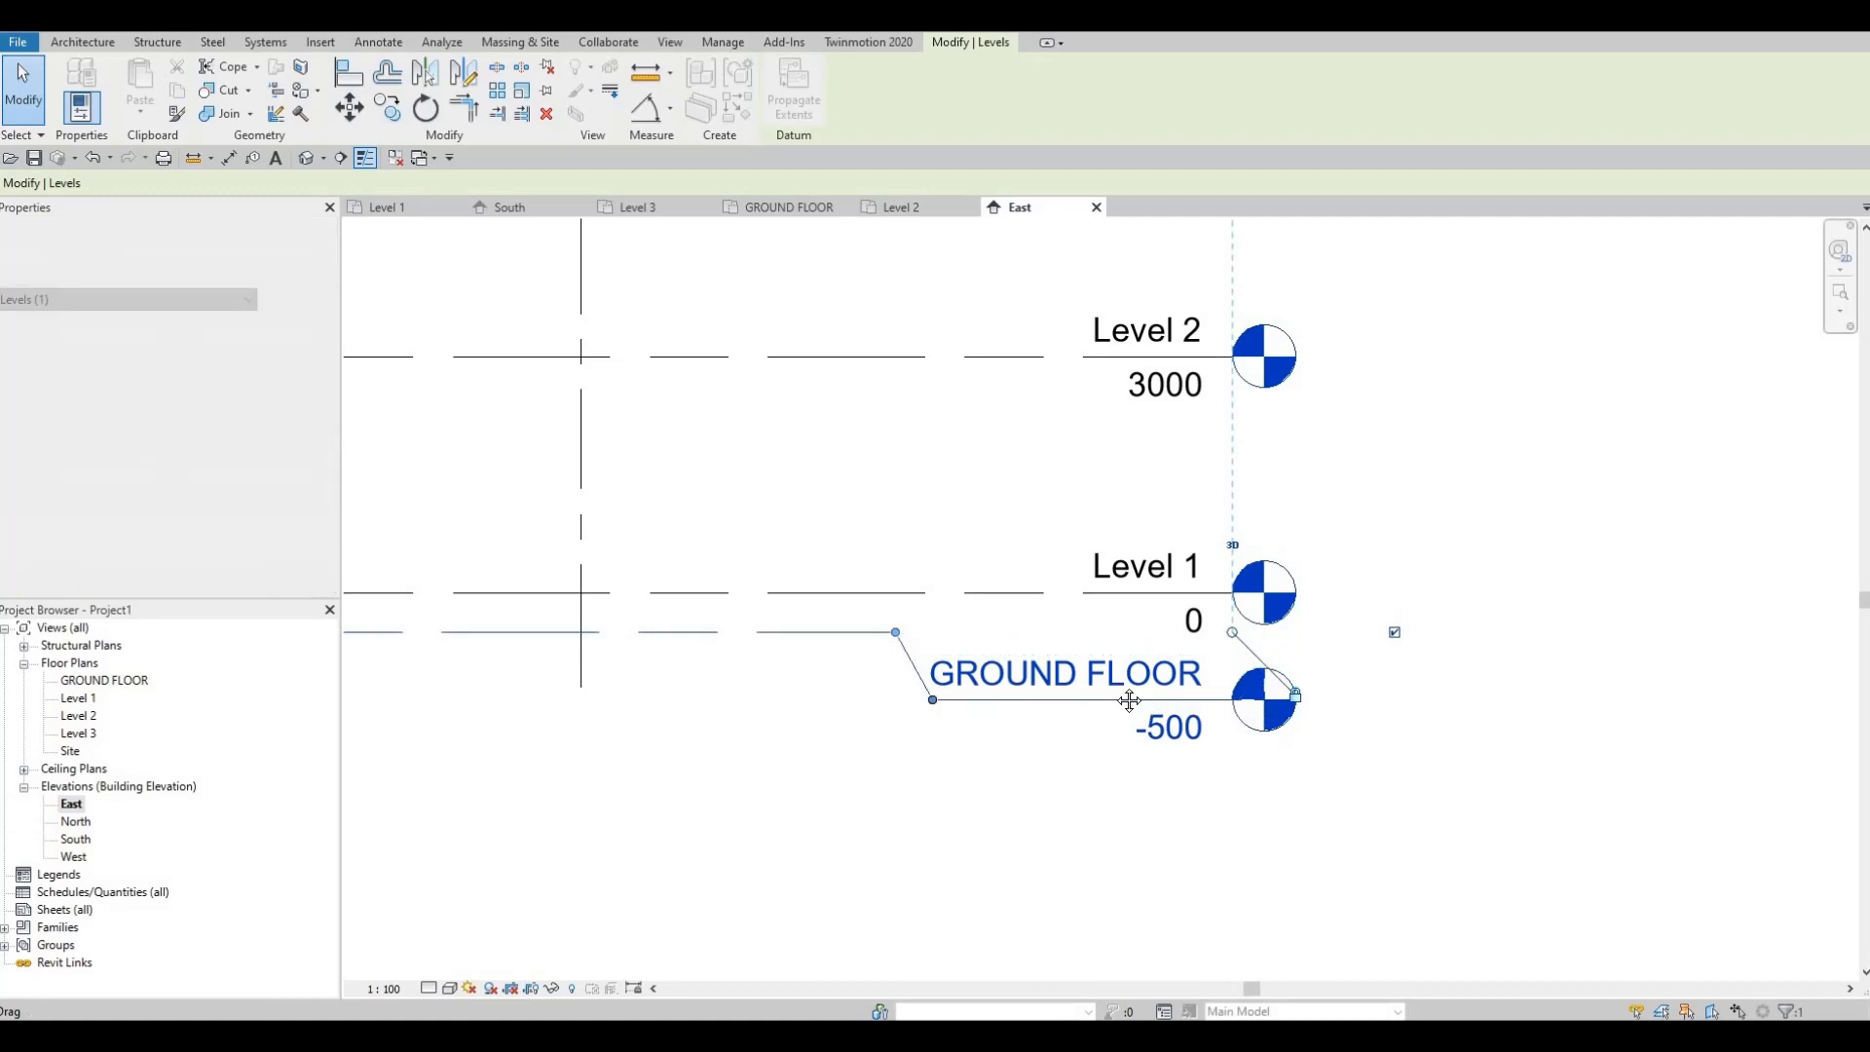
{"action": "scroll", "coordinate": [1102, 731], "scroll_direction": "down", "scroll_amount": 2}
{"action": "key", "text": "Escape"}
{"action": "scroll", "coordinate": [1175, 697], "scroll_direction": "down", "scroll_amount": 1}
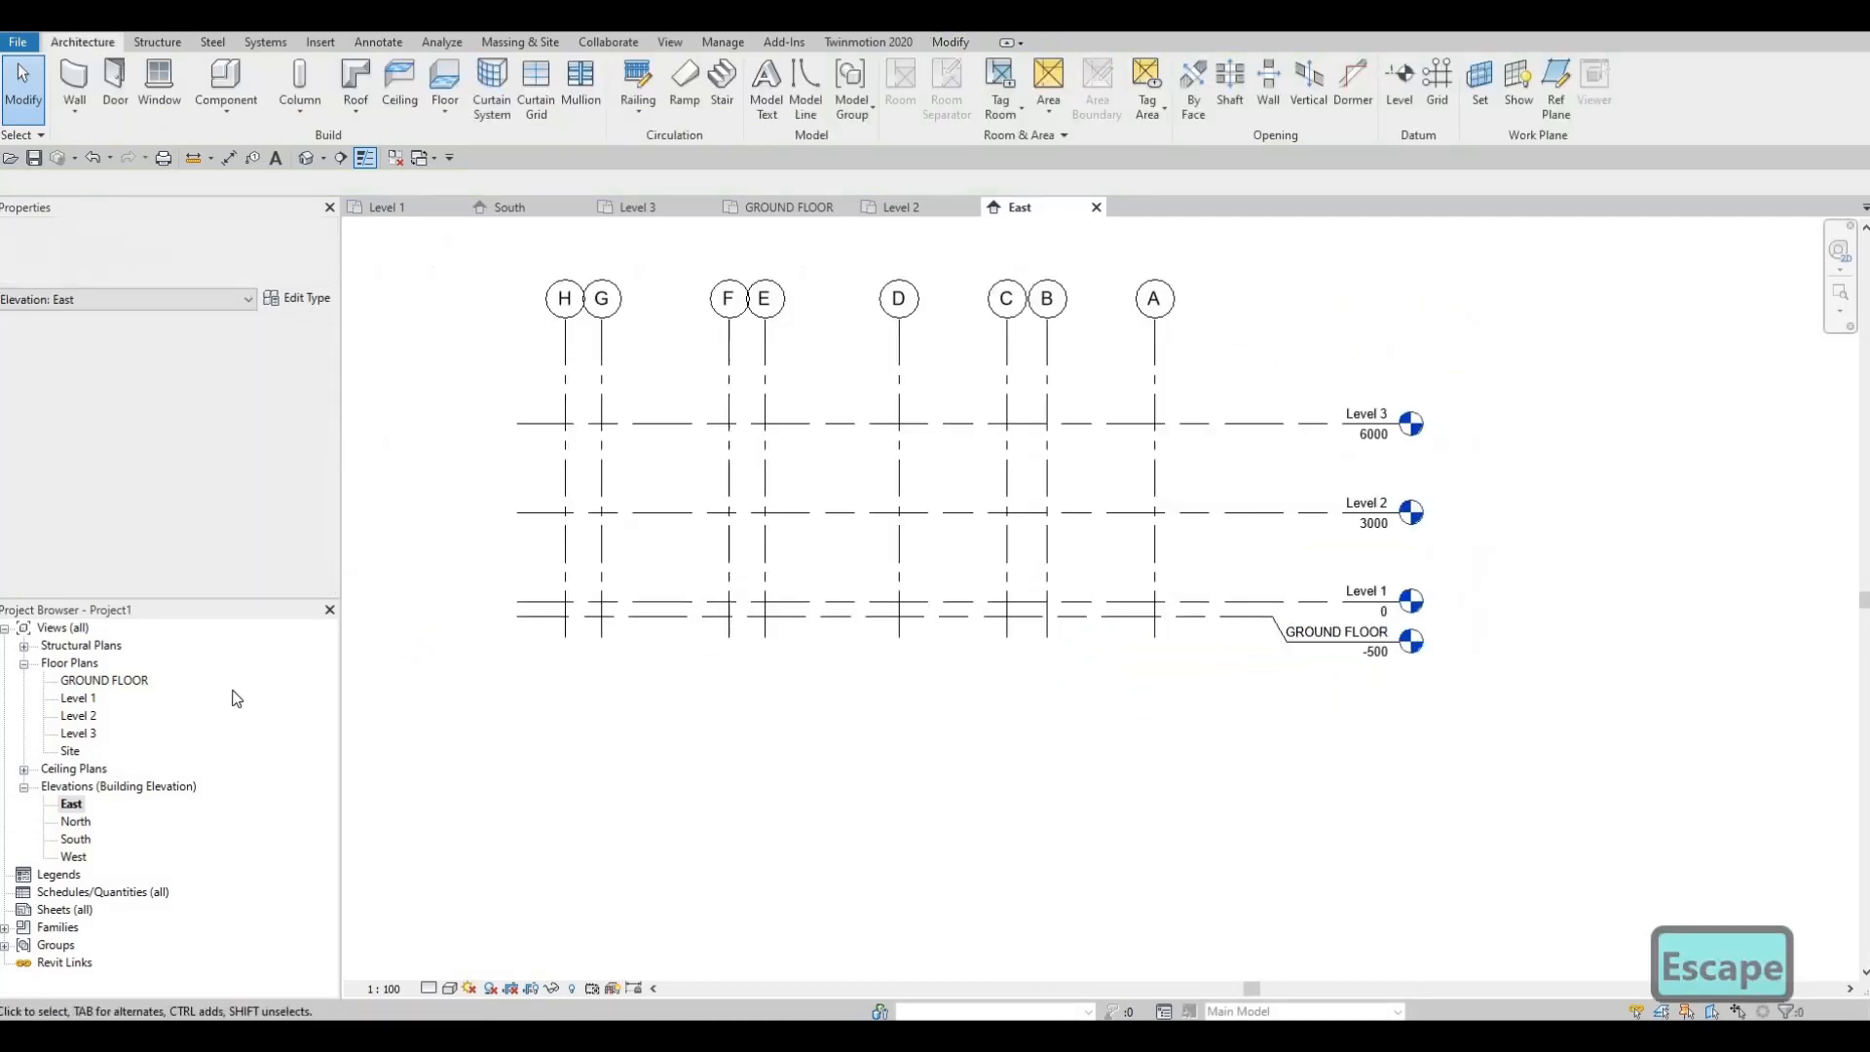
{"action": "double_click", "coordinate": [78, 822]}
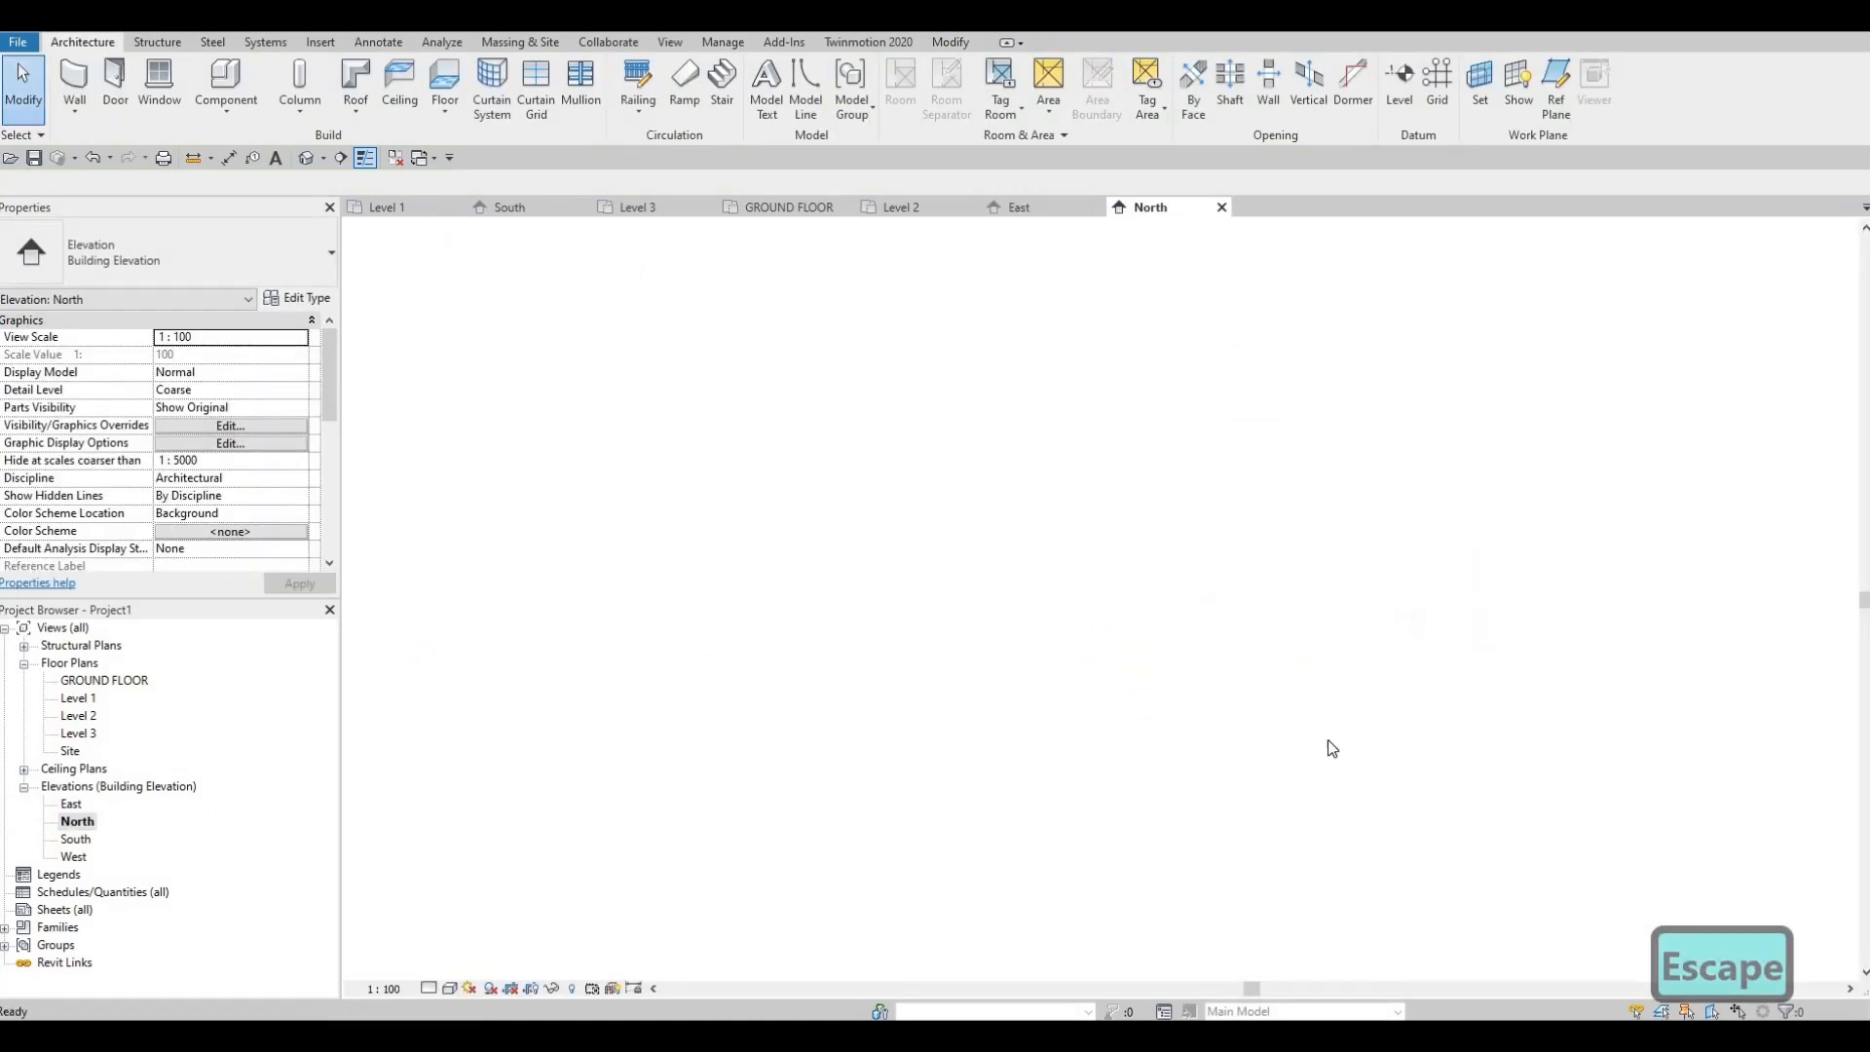
Step: In the North elevation, drop the GROUND FLOOR level head below Level 1 on an elbow
{"action": "scroll", "coordinate": [1393, 657], "scroll_direction": "up", "scroll_amount": 2}
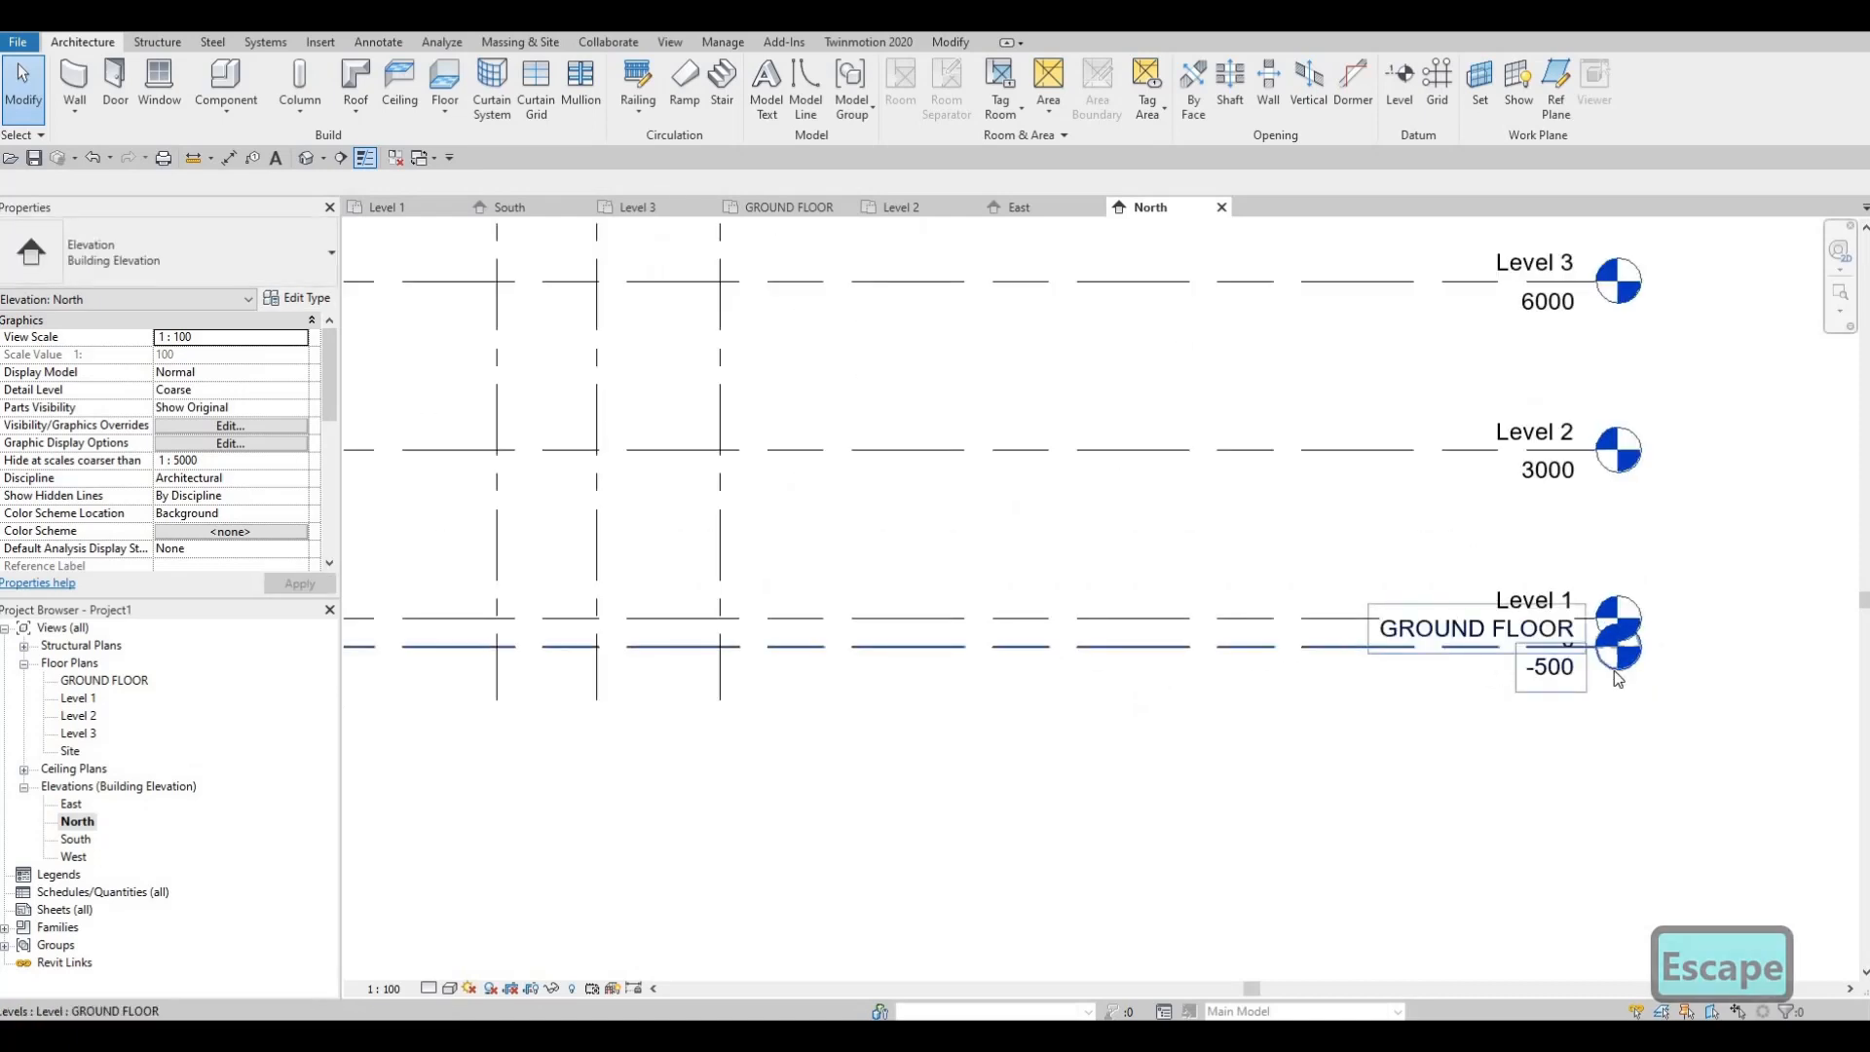
{"action": "left_click", "coordinate": [1505, 671]}
{"action": "scroll", "coordinate": [1517, 672], "scroll_direction": "up", "scroll_amount": 2}
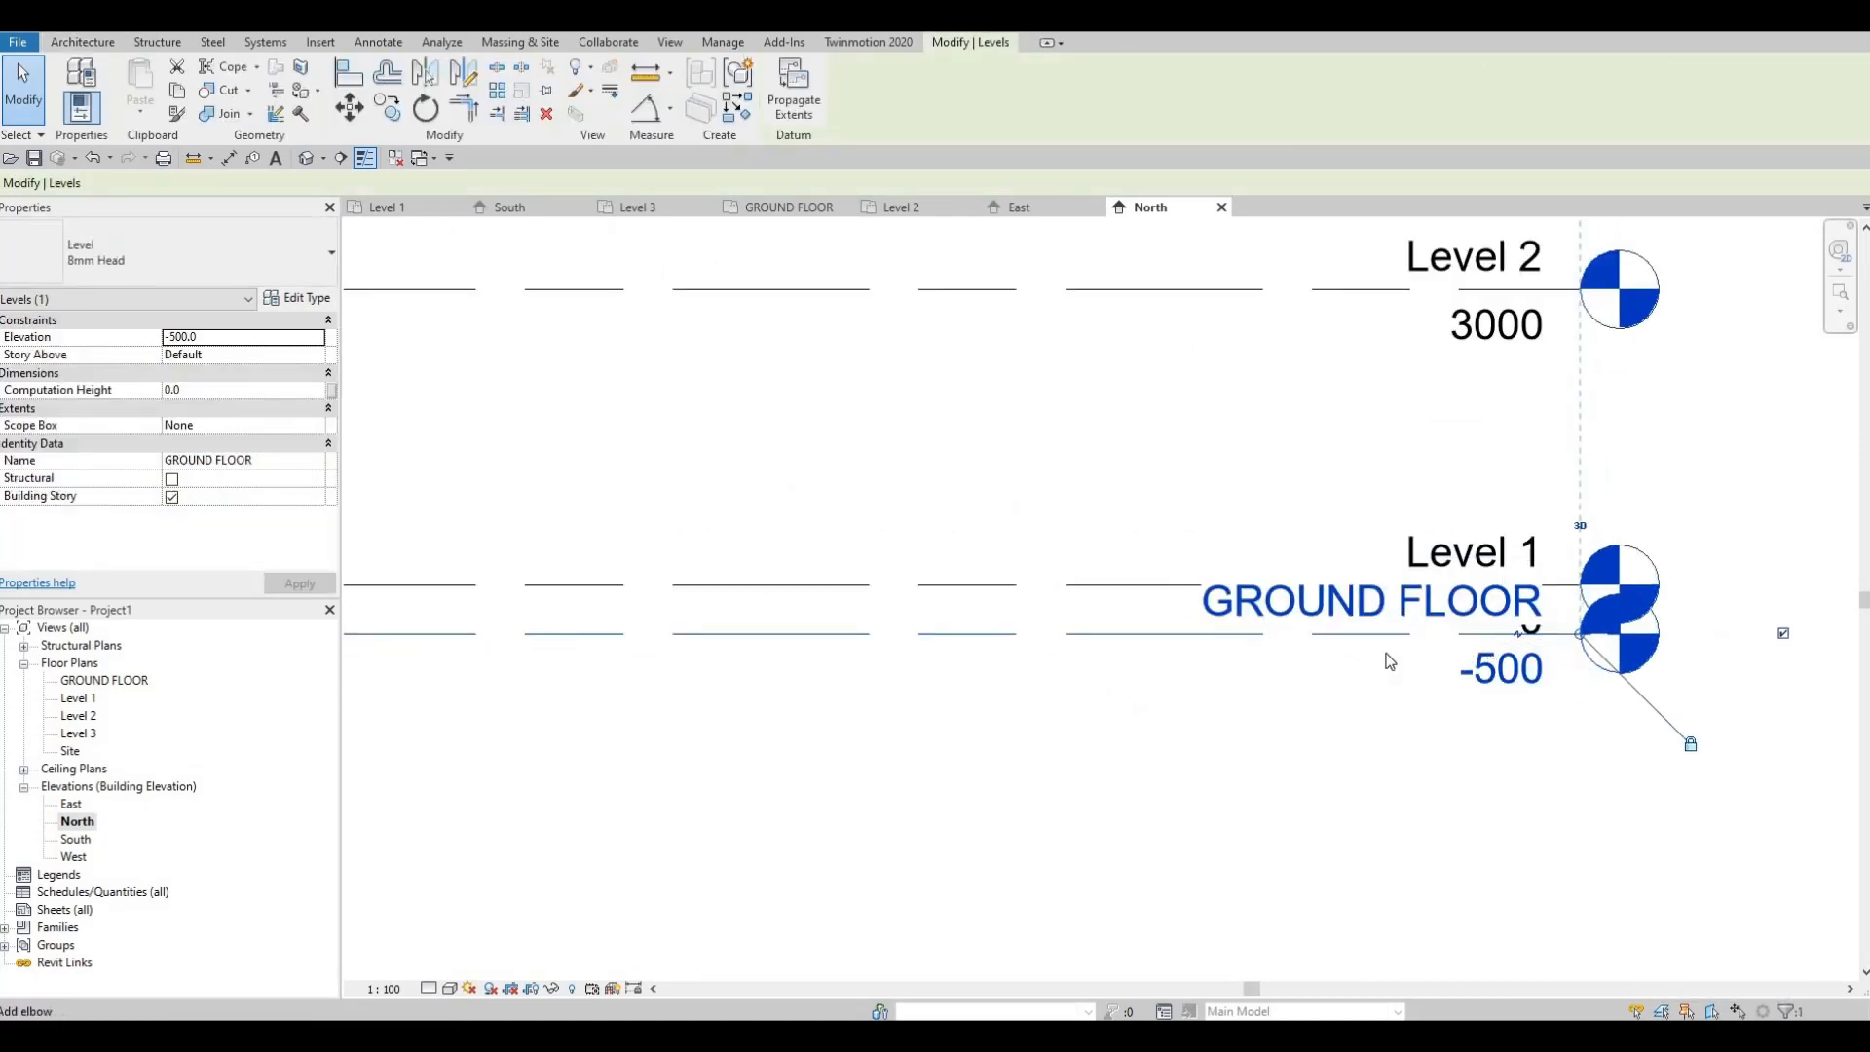
{"action": "scroll", "coordinate": [1039, 578], "scroll_direction": "down", "scroll_amount": 5}
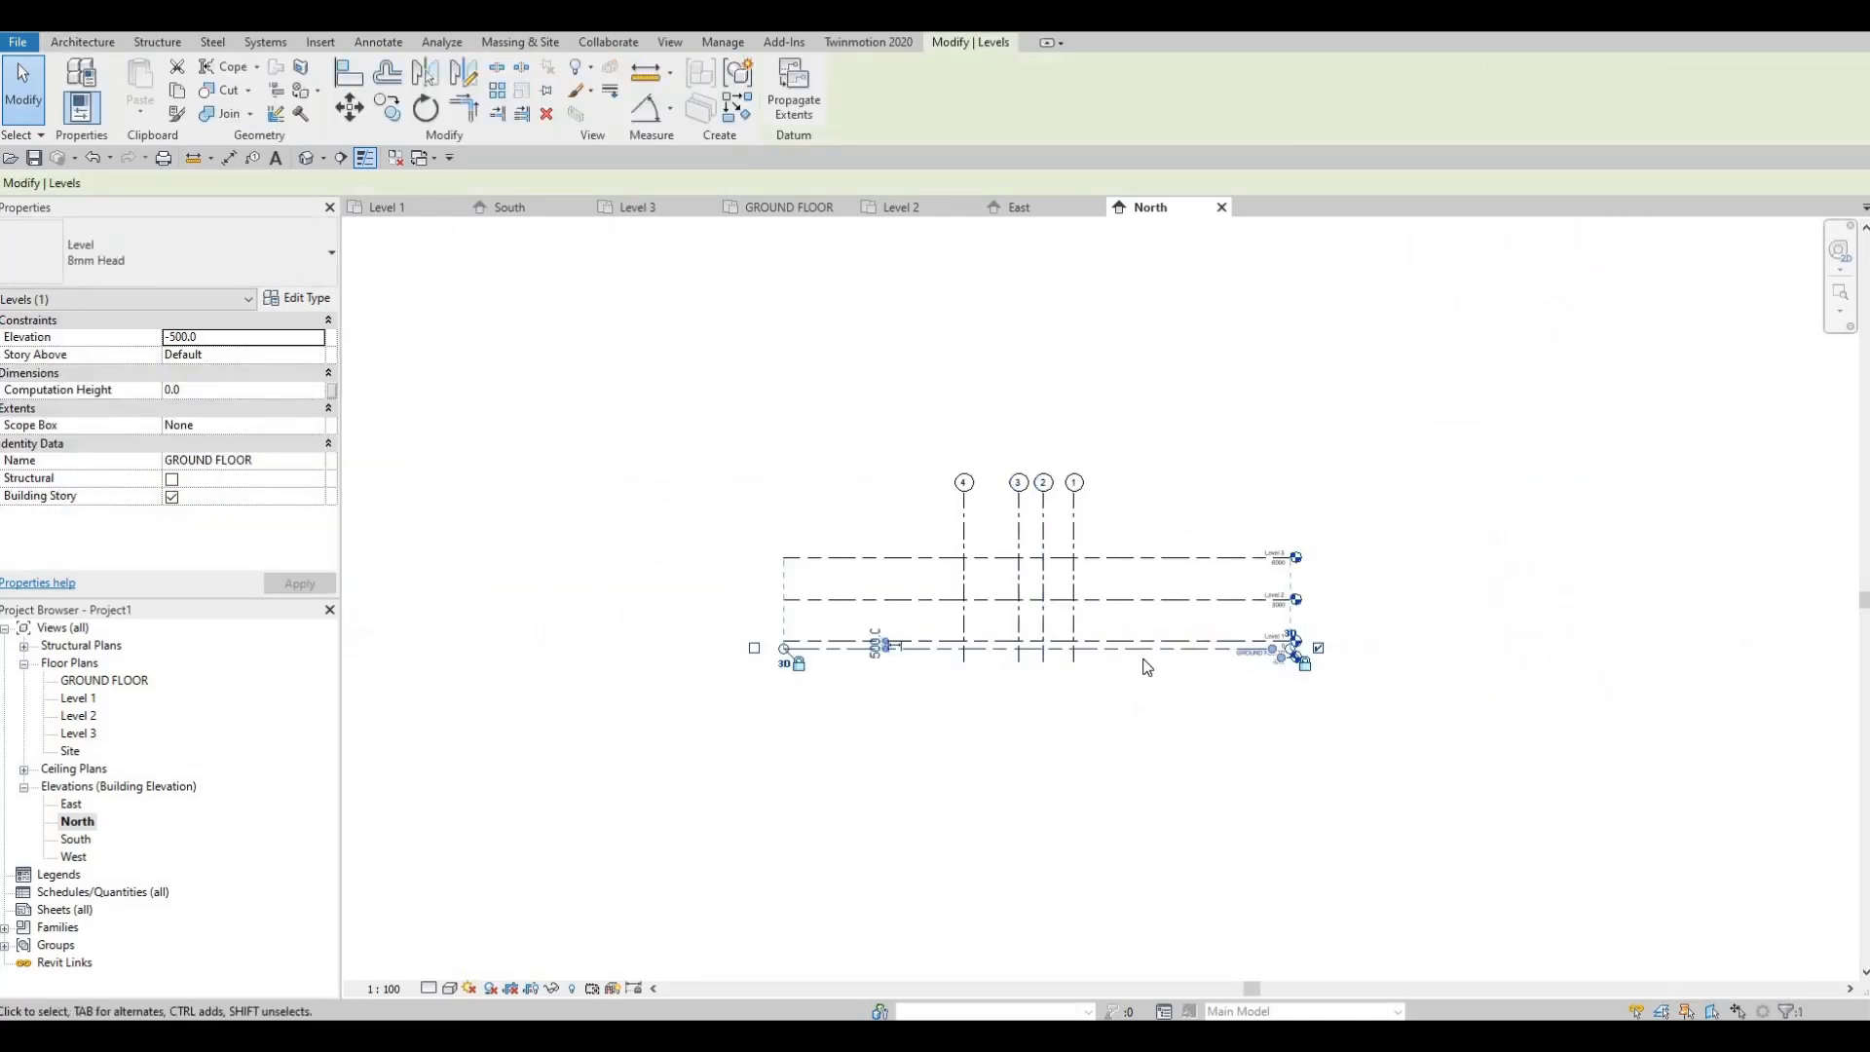
{"action": "scroll", "coordinate": [1147, 667], "scroll_direction": "up", "scroll_amount": 5}
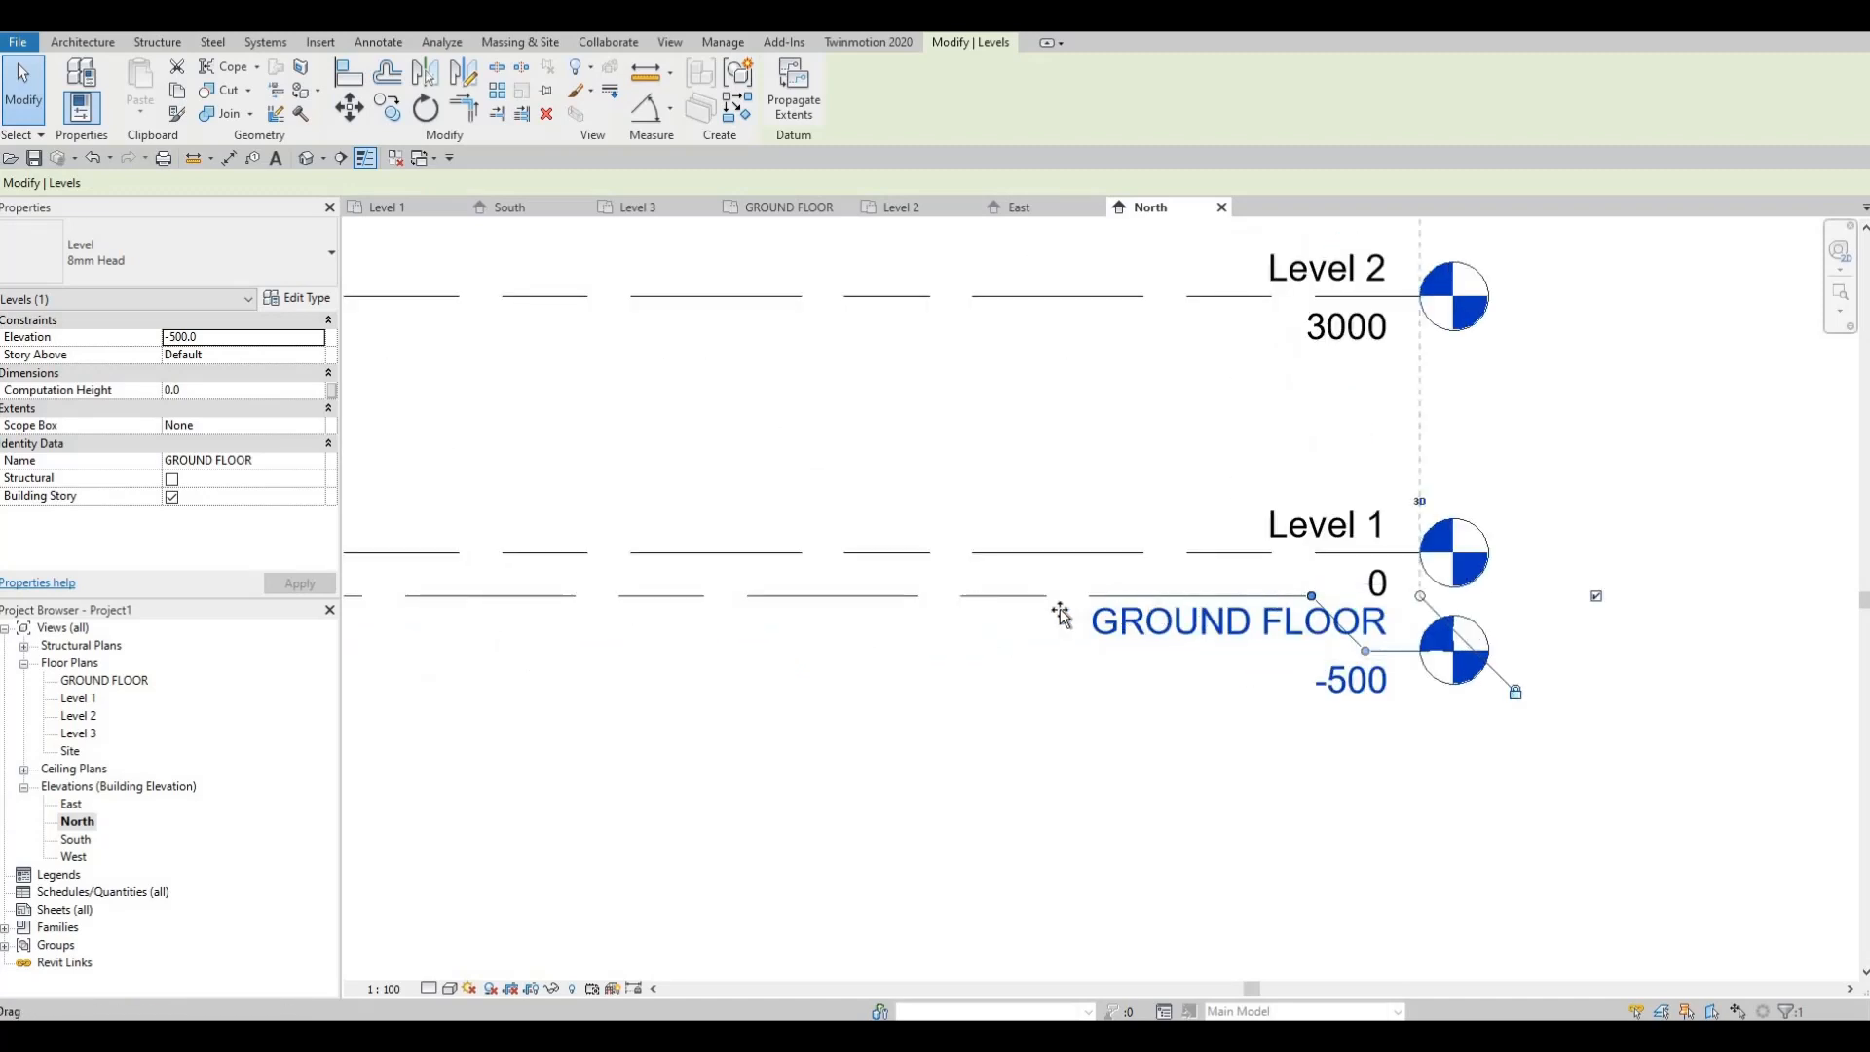
{"action": "left_click_drag", "start_coordinate": [1061, 614], "coordinate": [1093, 658]}
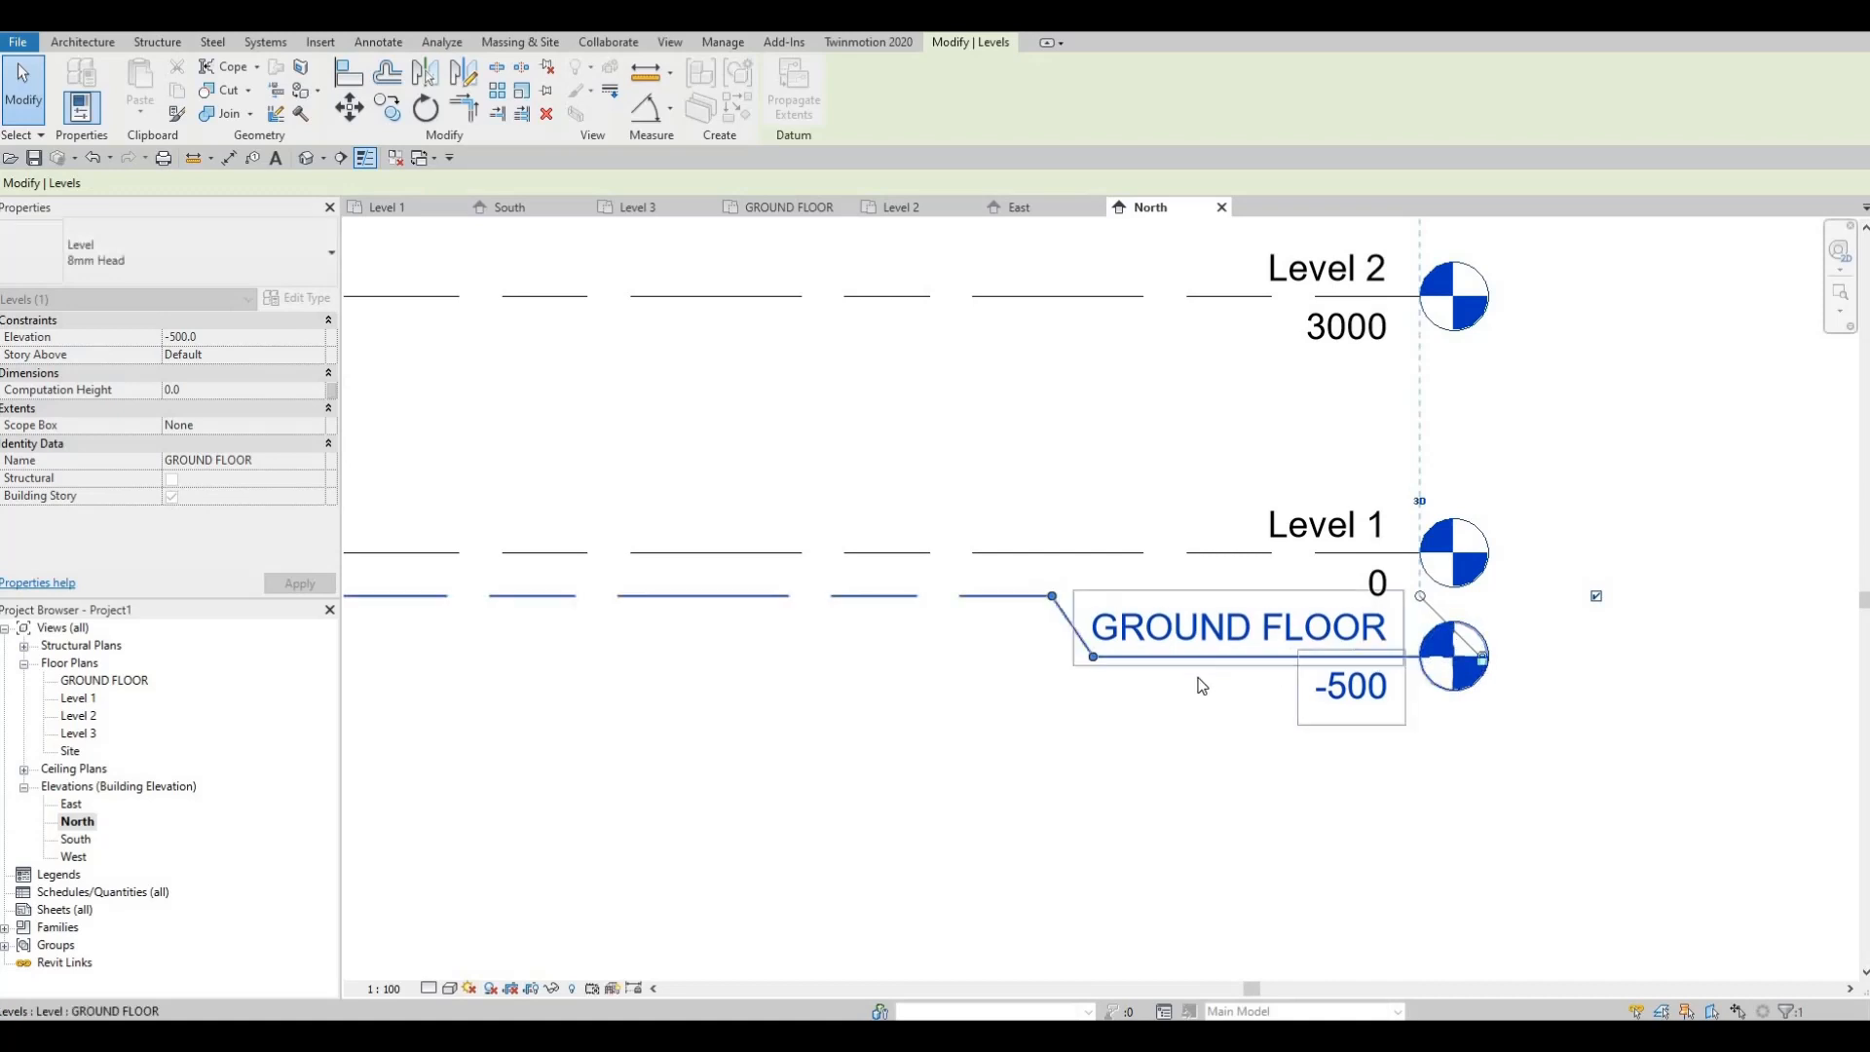
{"action": "scroll", "coordinate": [1298, 640], "scroll_direction": "down", "scroll_amount": 2}
{"action": "key", "text": "Escape"}
Step: Zoom out to the whole elevation and switch to the South elevation
{"action": "middle_click_drag", "start_coordinate": [1206, 674], "coordinate": [1382, 636]}
{"action": "scroll", "coordinate": [1381, 636], "scroll_direction": "down", "scroll_amount": 2}
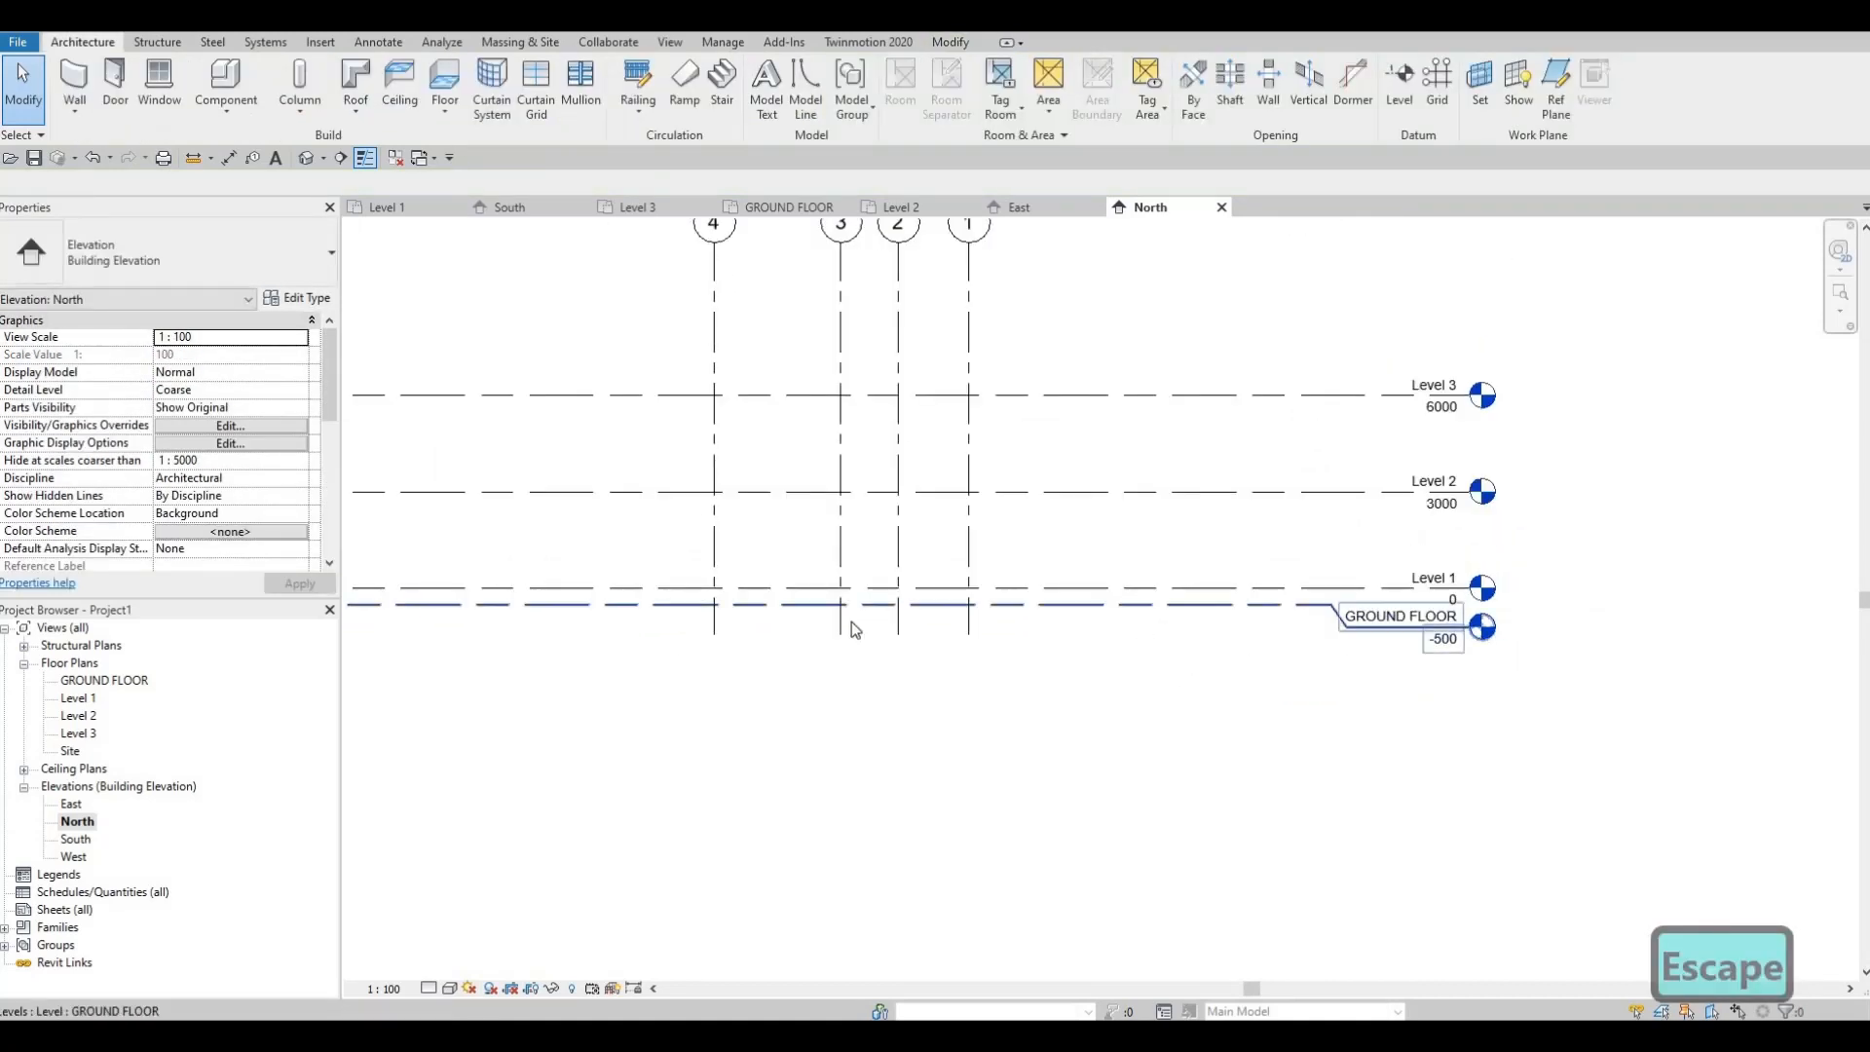
{"action": "middle_click_drag", "start_coordinate": [851, 623], "coordinate": [962, 634]}
{"action": "scroll", "coordinate": [962, 634], "scroll_direction": "down", "scroll_amount": 1}
{"action": "double_click", "coordinate": [76, 839]}
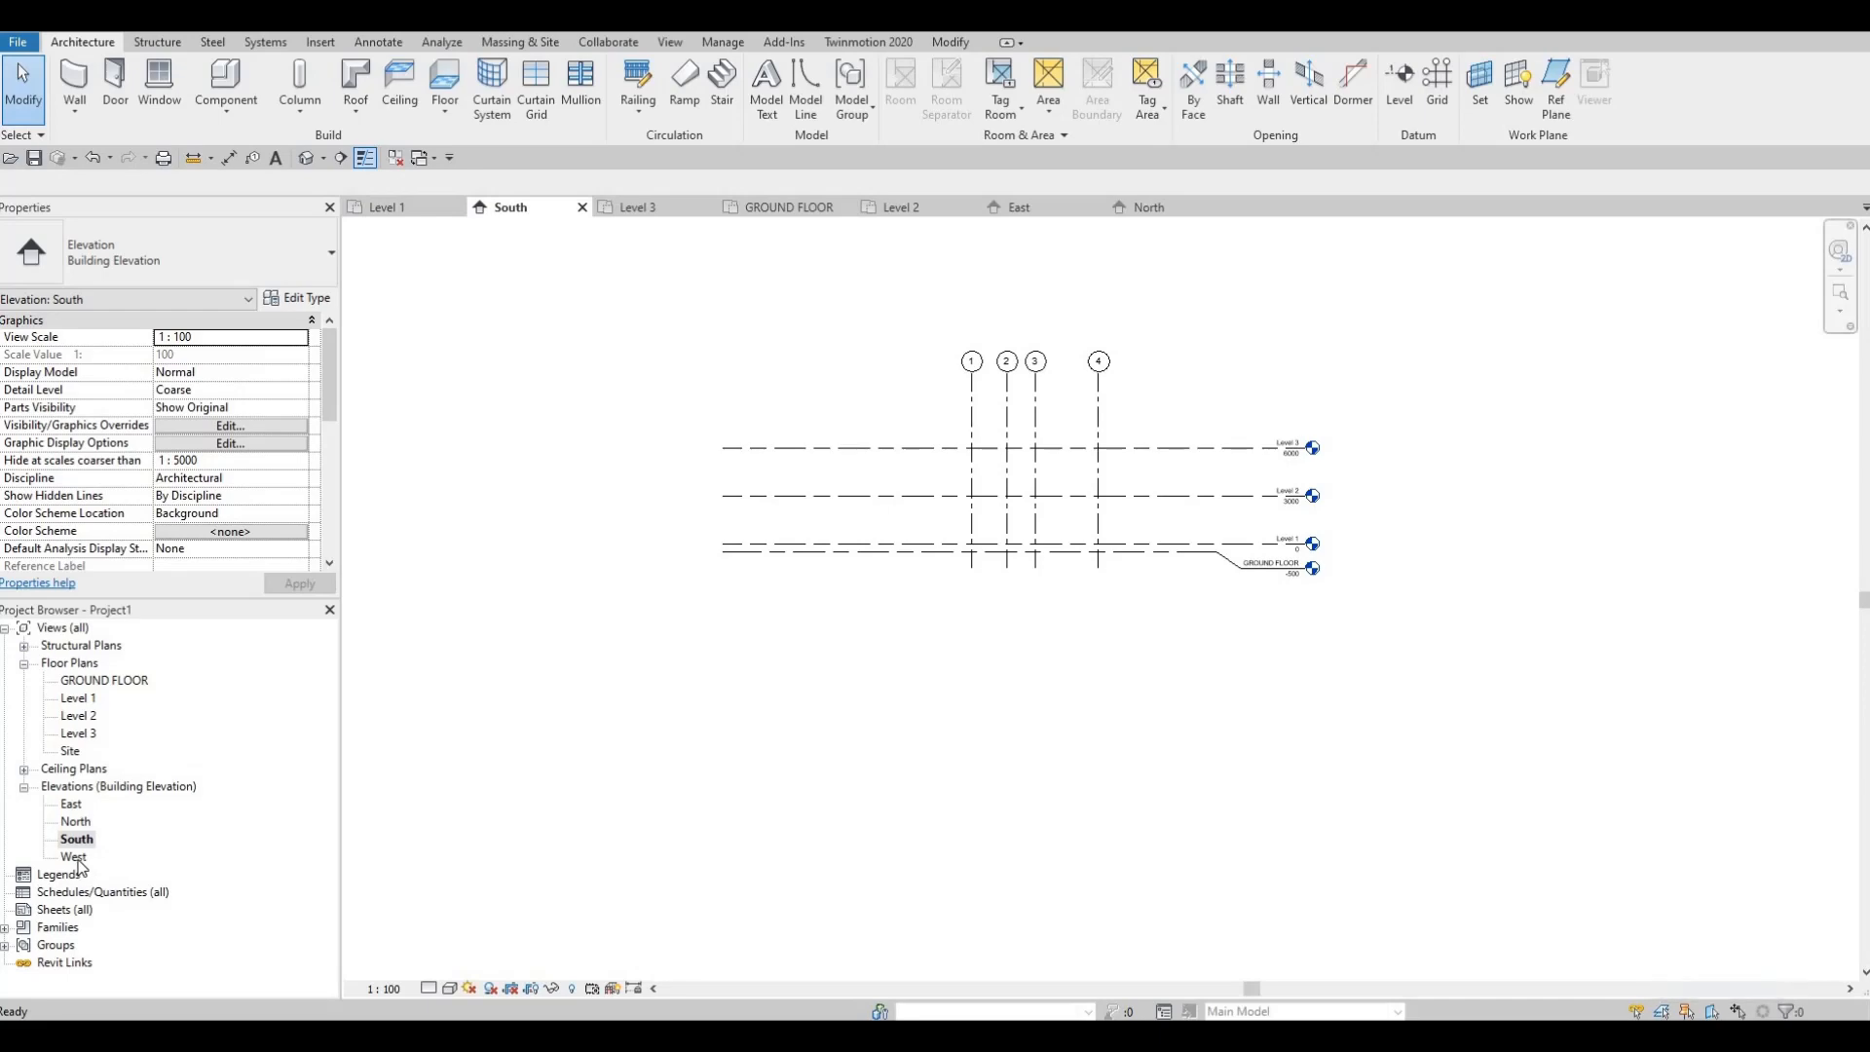
Step: In the West elevation, undo an accidental move of GROUND FLOOR so it stays at -500
{"action": "double_click", "coordinate": [74, 857]}
{"action": "scroll", "coordinate": [1273, 679], "scroll_direction": "down", "scroll_amount": 2}
{"action": "middle_click_drag", "start_coordinate": [1273, 679], "coordinate": [1024, 570]}
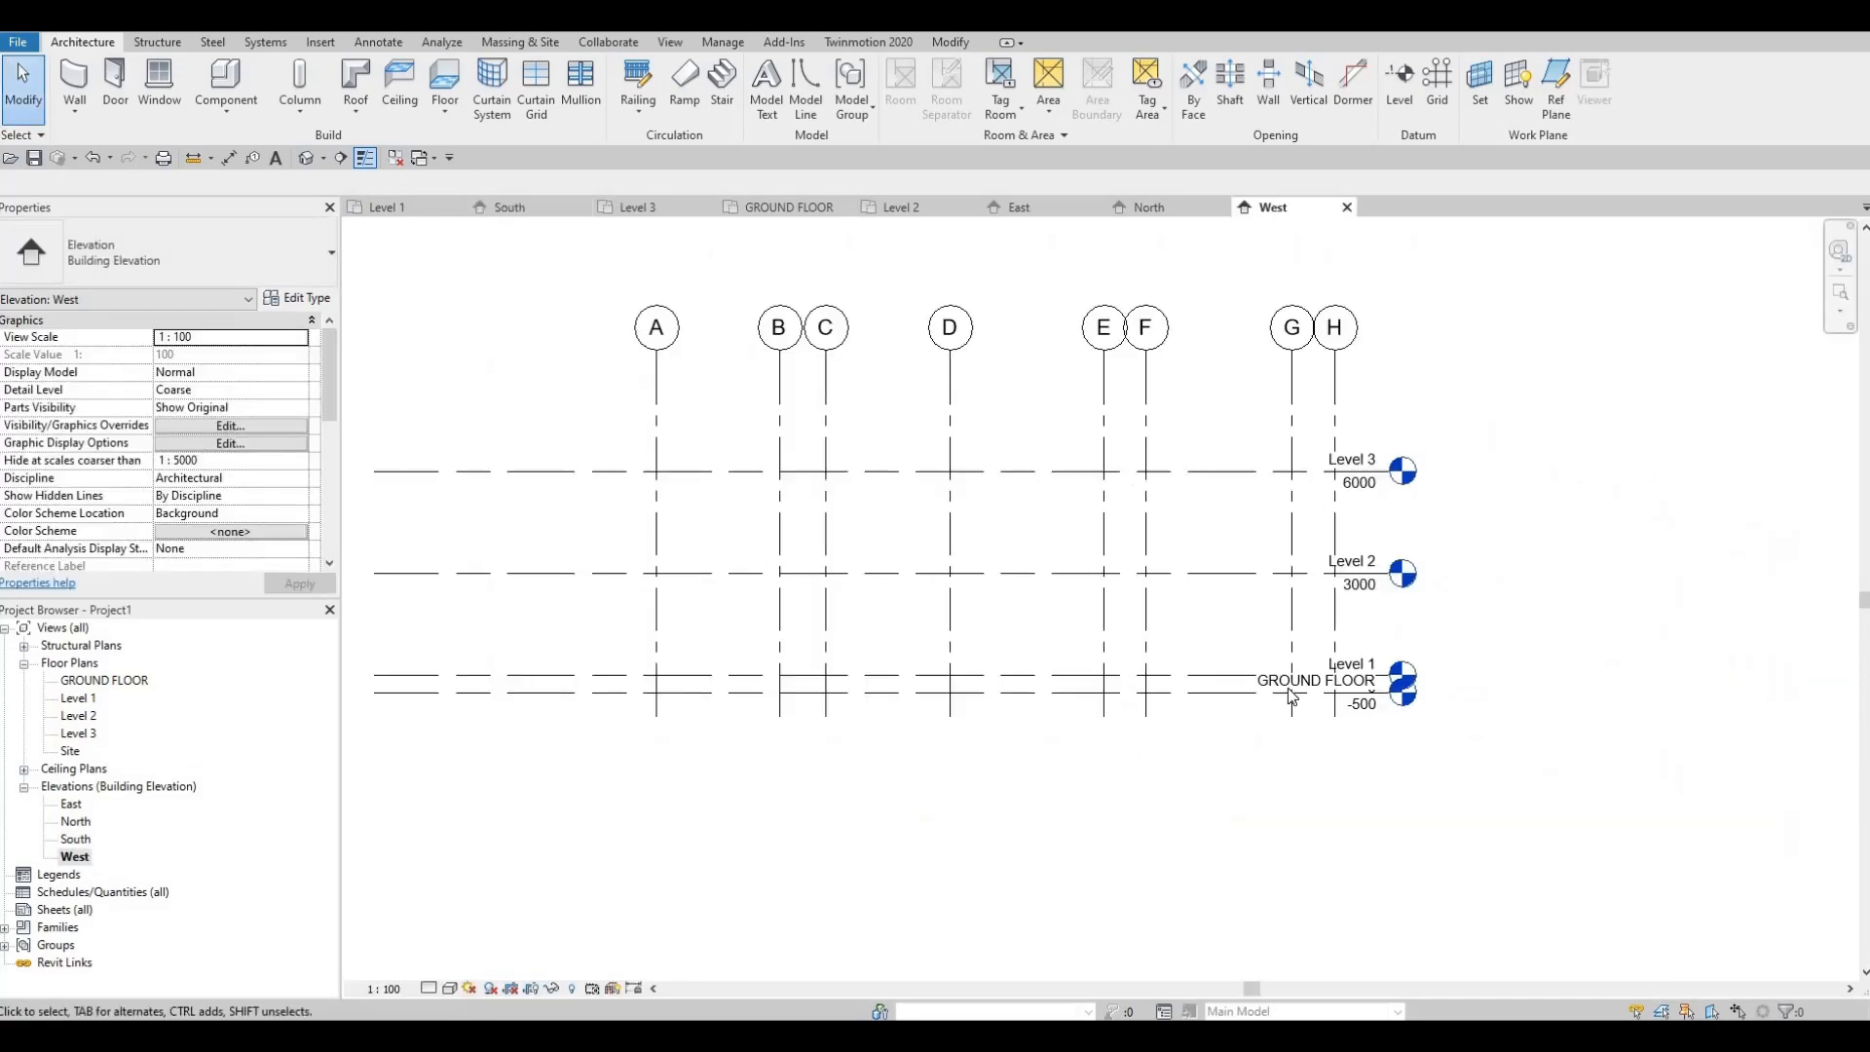
{"action": "scroll", "coordinate": [1291, 684], "scroll_direction": "up", "scroll_amount": 4}
{"action": "scroll", "coordinate": [1315, 644], "scroll_direction": "down", "scroll_amount": 1}
{"action": "scroll", "coordinate": [1316, 705], "scroll_direction": "down", "scroll_amount": 2}
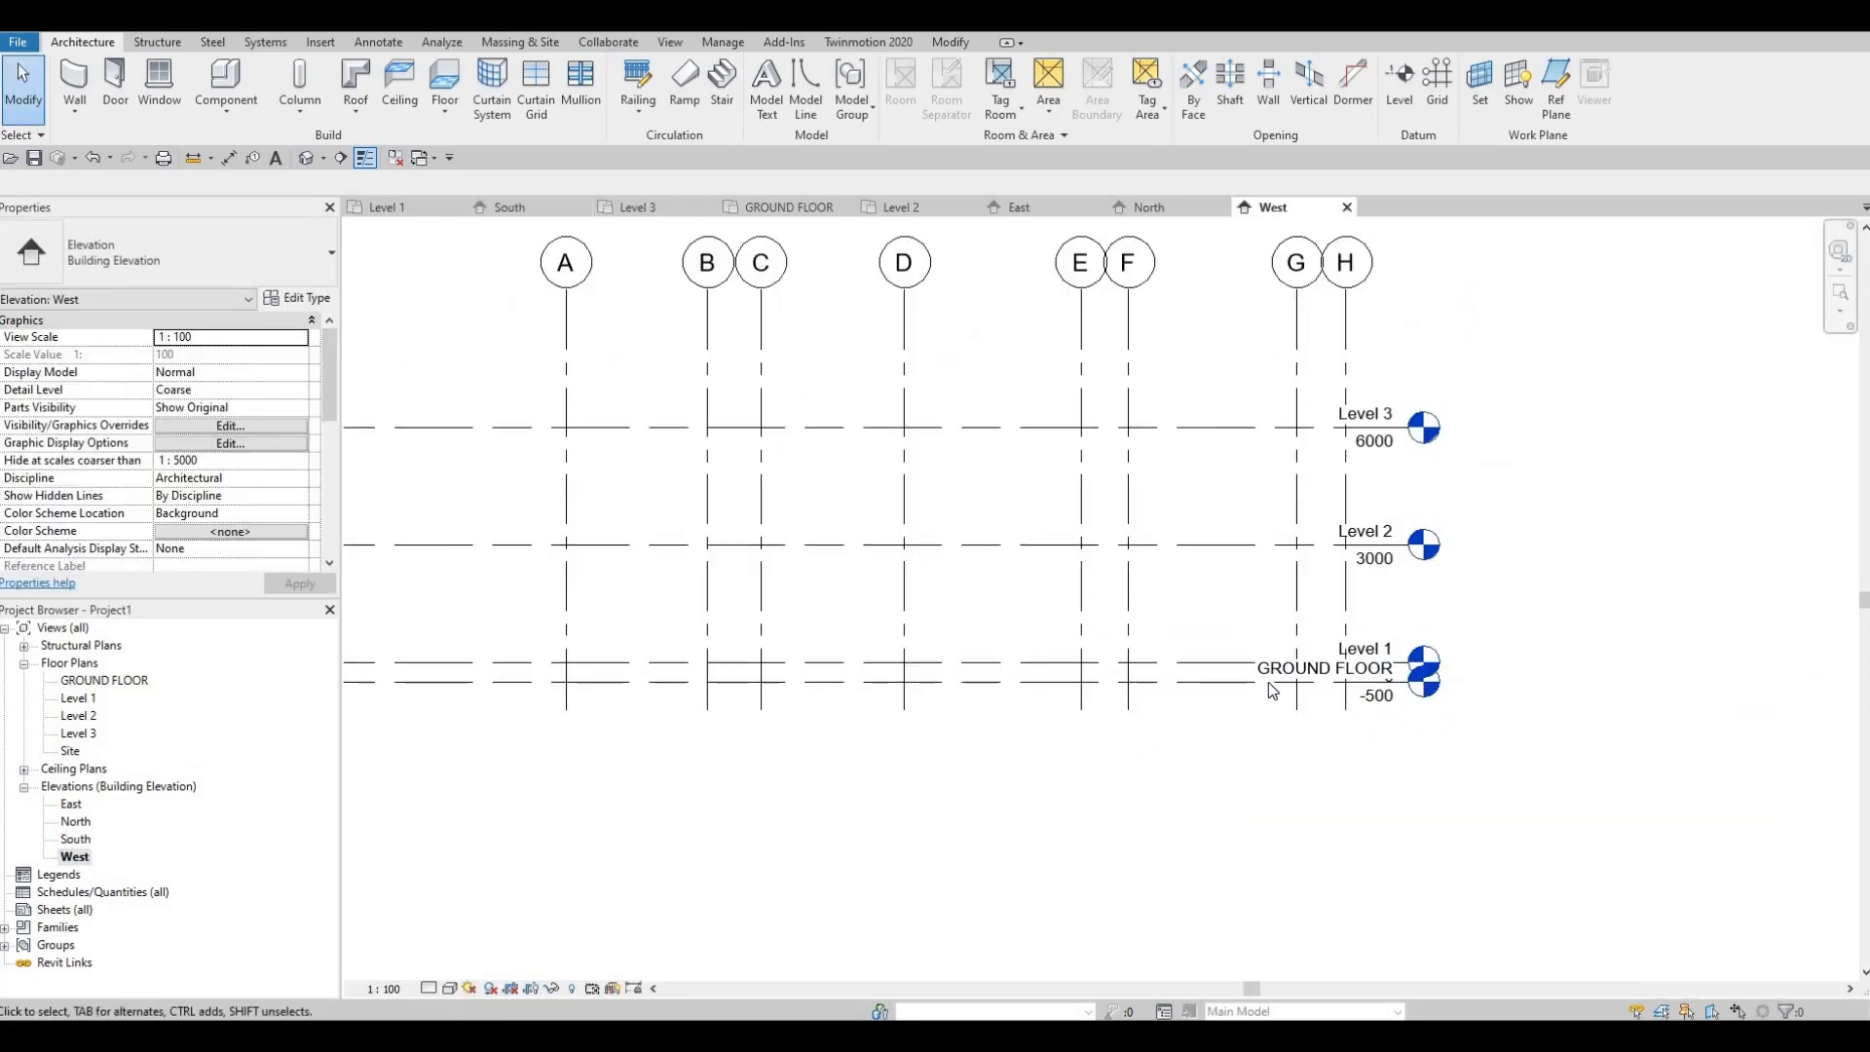
{"action": "left_click", "coordinate": [1268, 682]}
{"action": "scroll", "coordinate": [1388, 677], "scroll_direction": "up", "scroll_amount": 3}
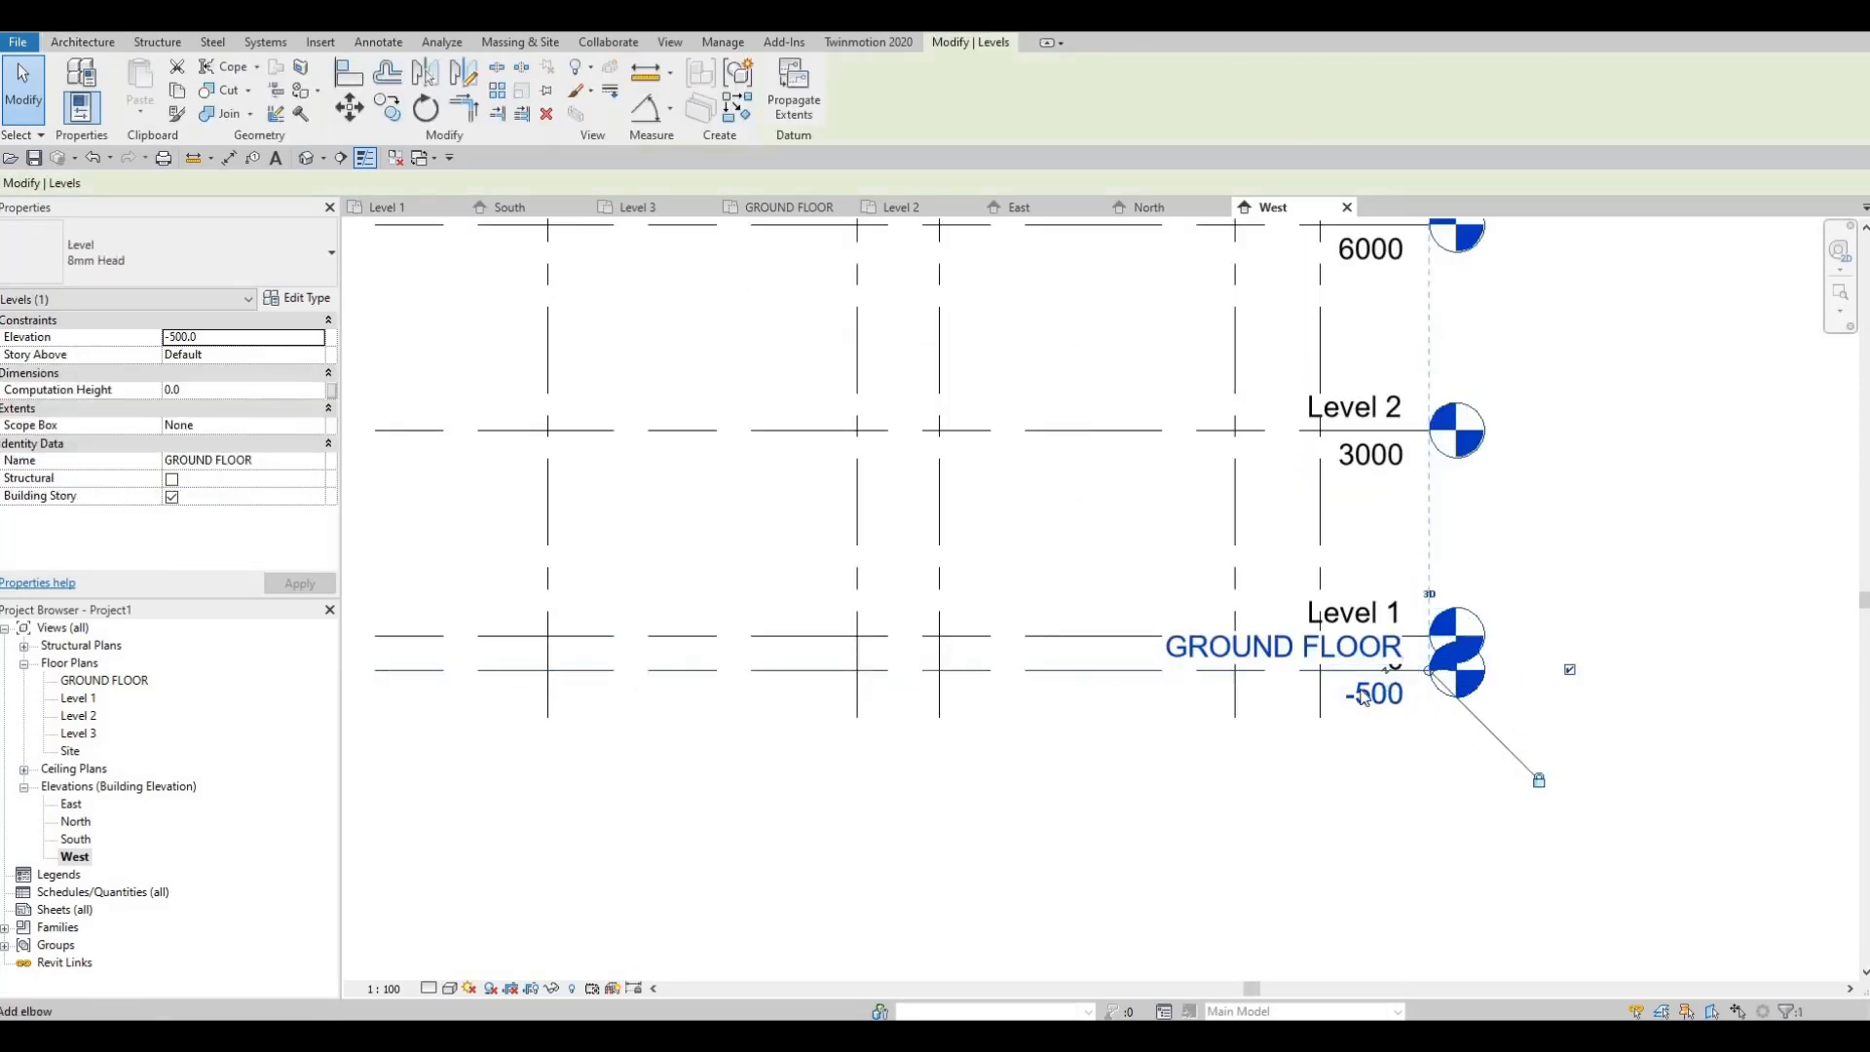
{"action": "left_click_drag", "start_coordinate": [1361, 696], "coordinate": [1339, 729]}
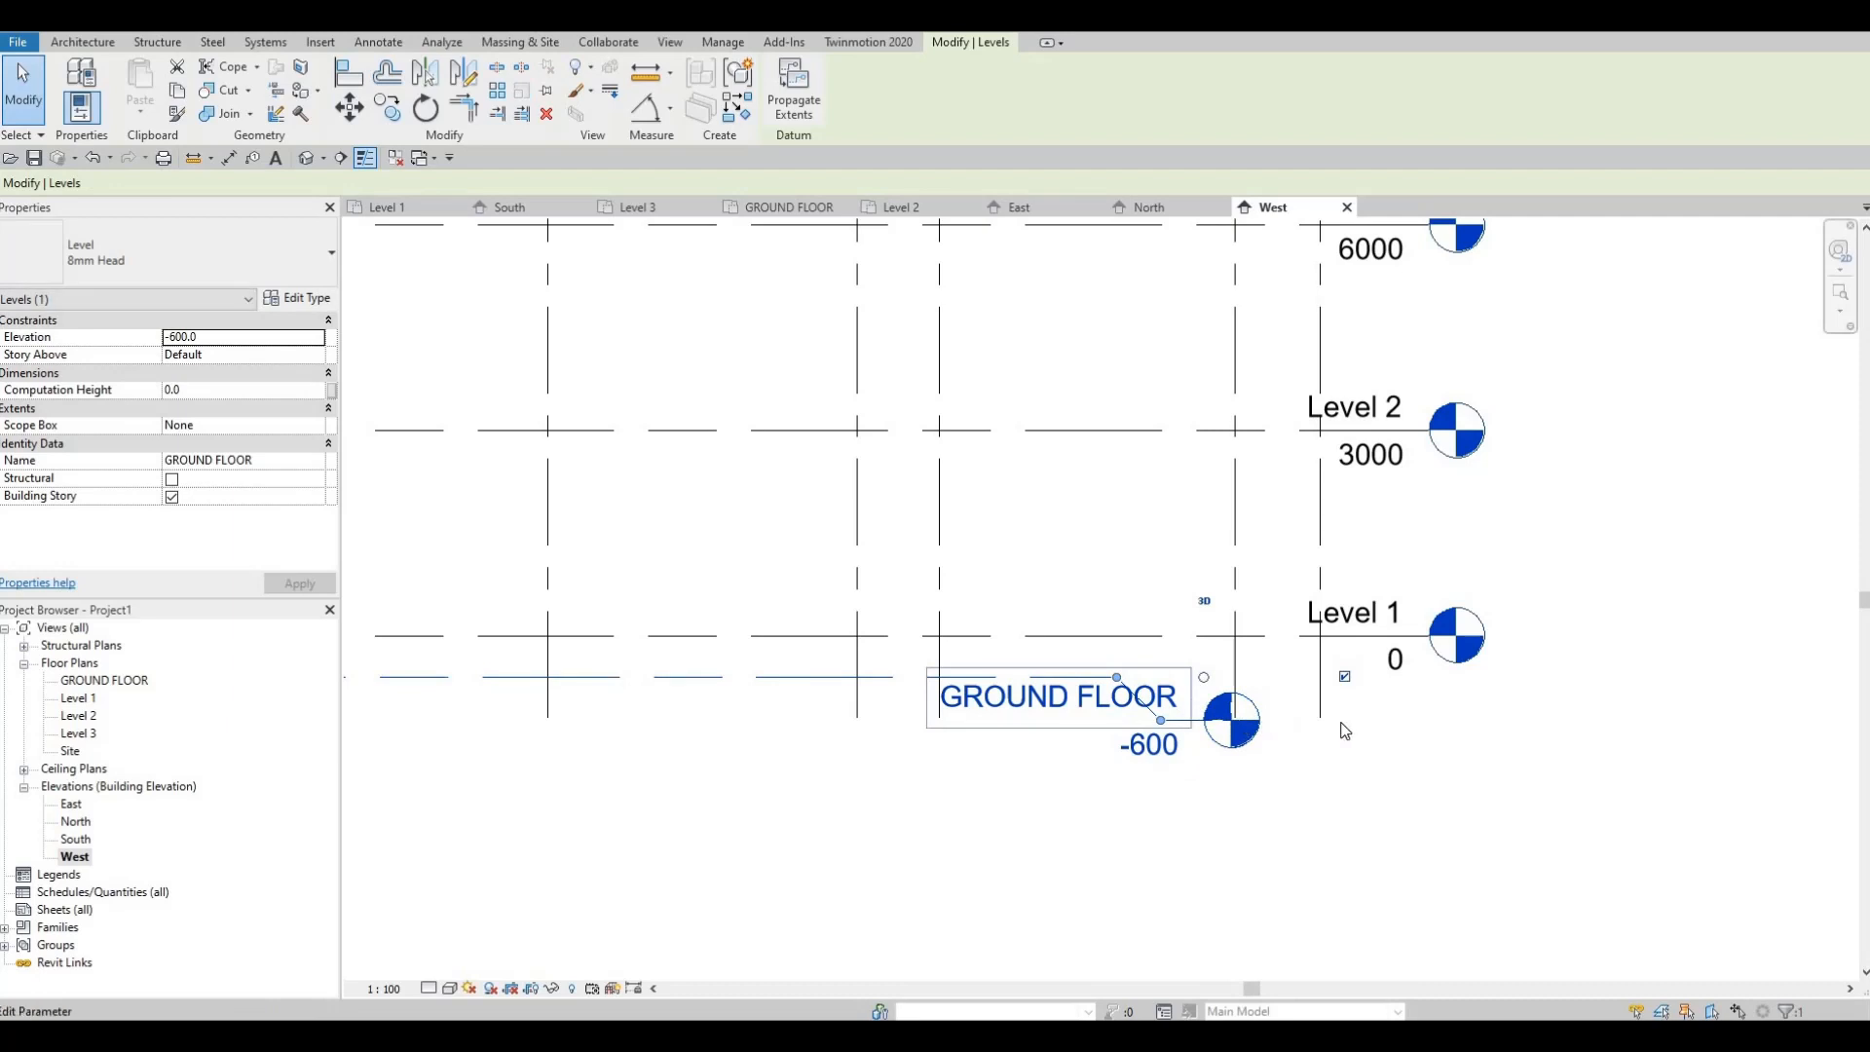
{"action": "key", "text": "ctrl+z"}
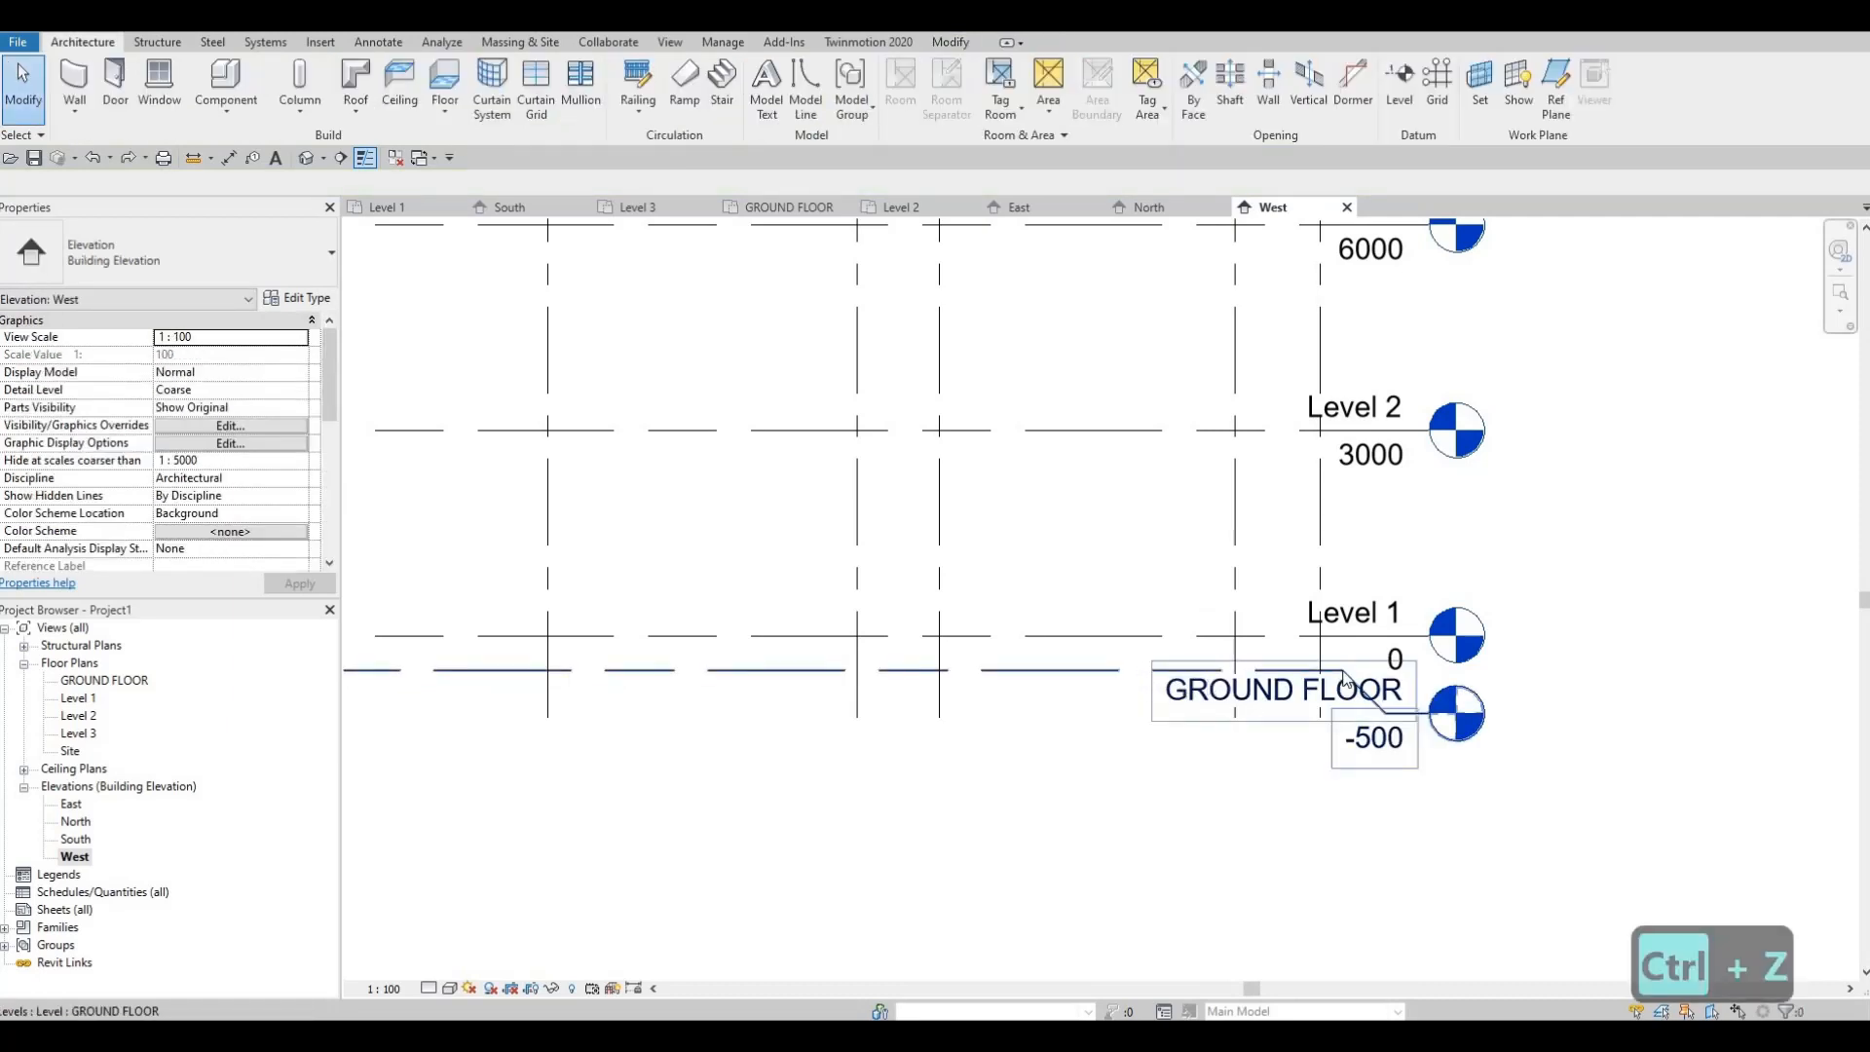
Step: Elbow the GROUND FLOOR level head left, clear of Level 1
{"action": "left_click", "coordinate": [1263, 679]}
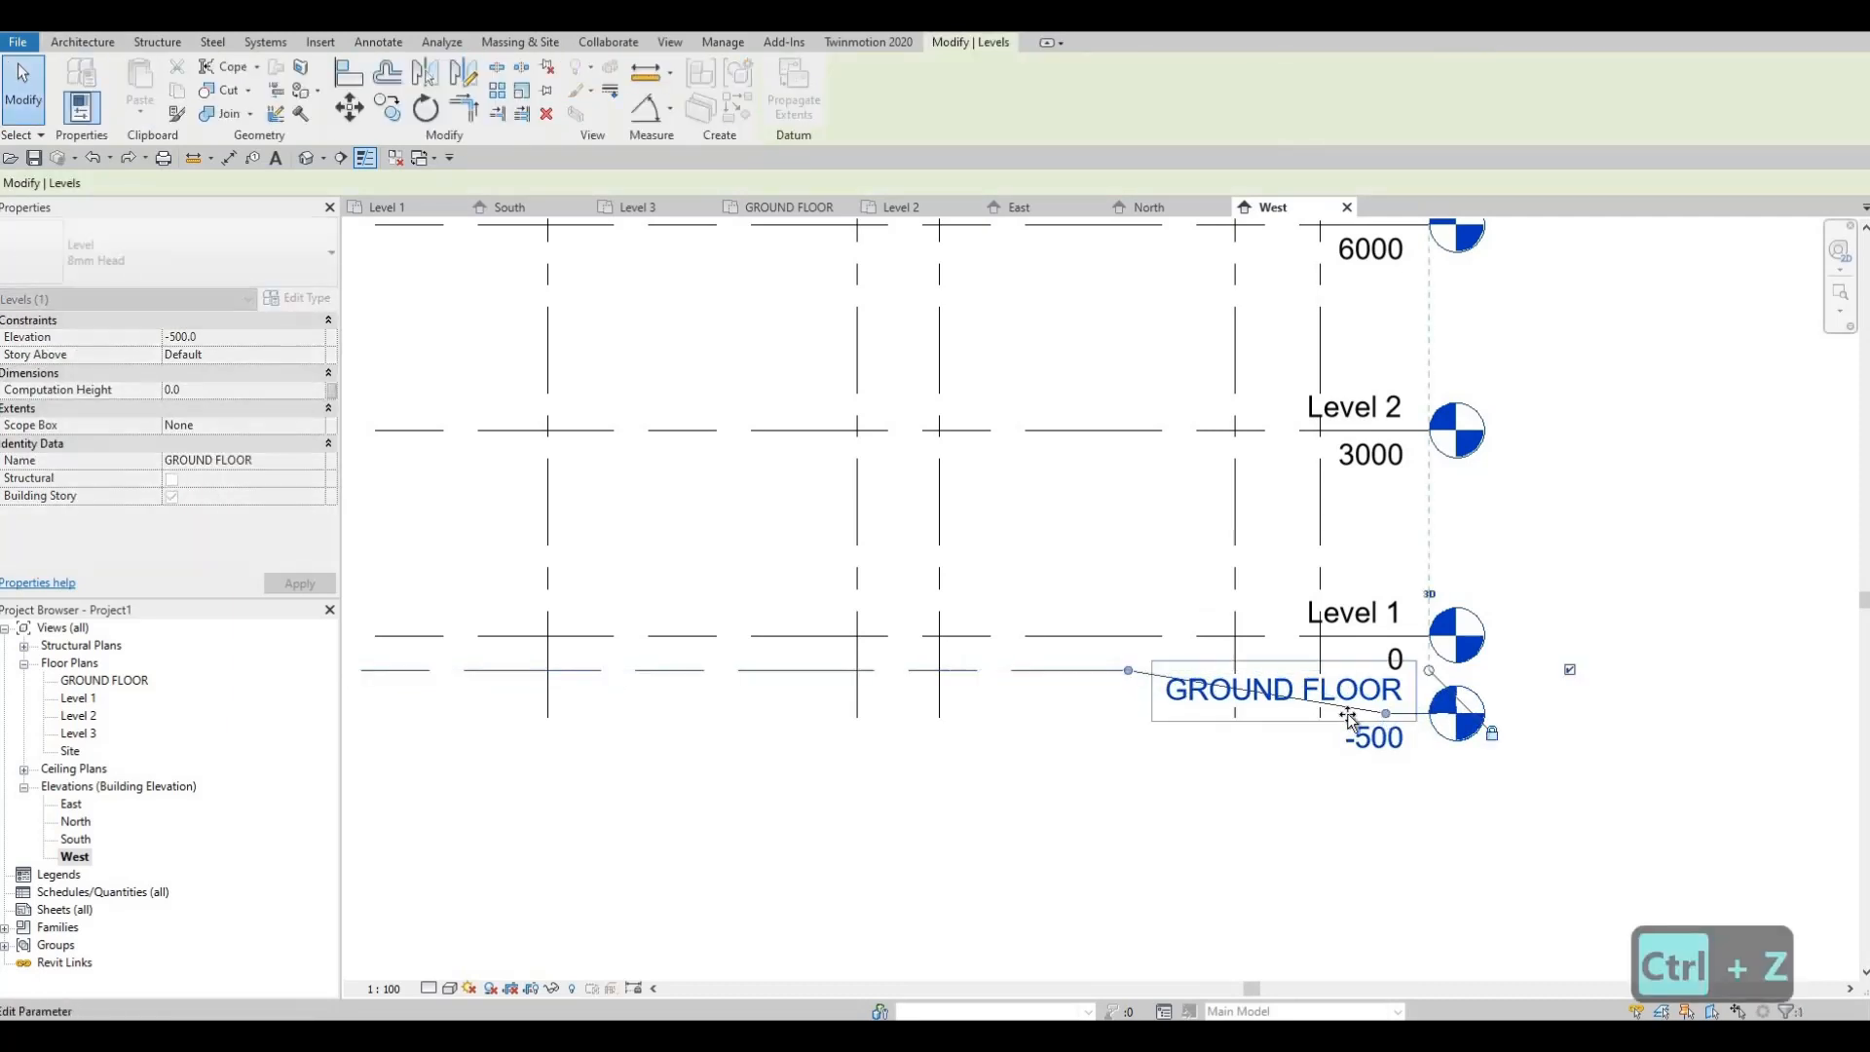
{"action": "left_click_drag", "start_coordinate": [1347, 713], "coordinate": [1177, 715]}
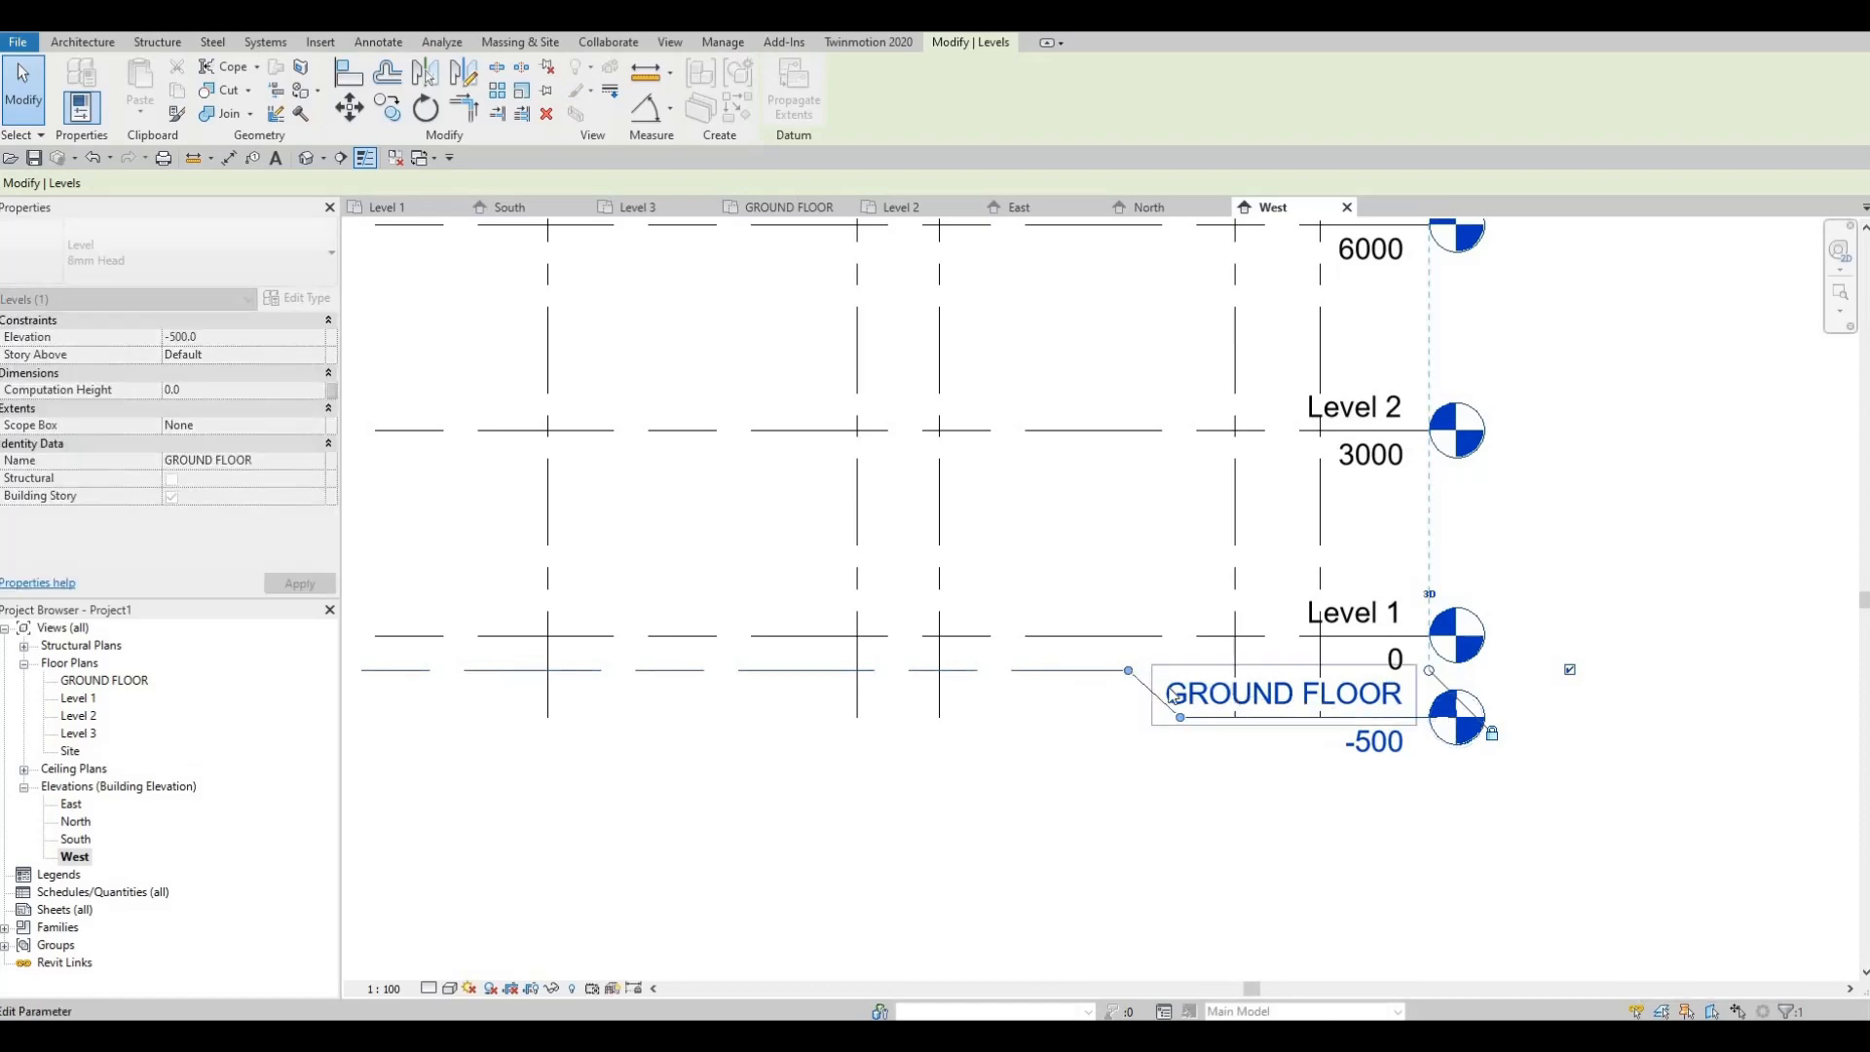
{"action": "key", "text": "Escape"}
{"action": "key", "text": "Escape"}
{"action": "middle_click_drag", "start_coordinate": [1071, 707], "coordinate": [1311, 706]}
{"action": "scroll", "coordinate": [1311, 706], "scroll_direction": "down", "scroll_amount": 2}
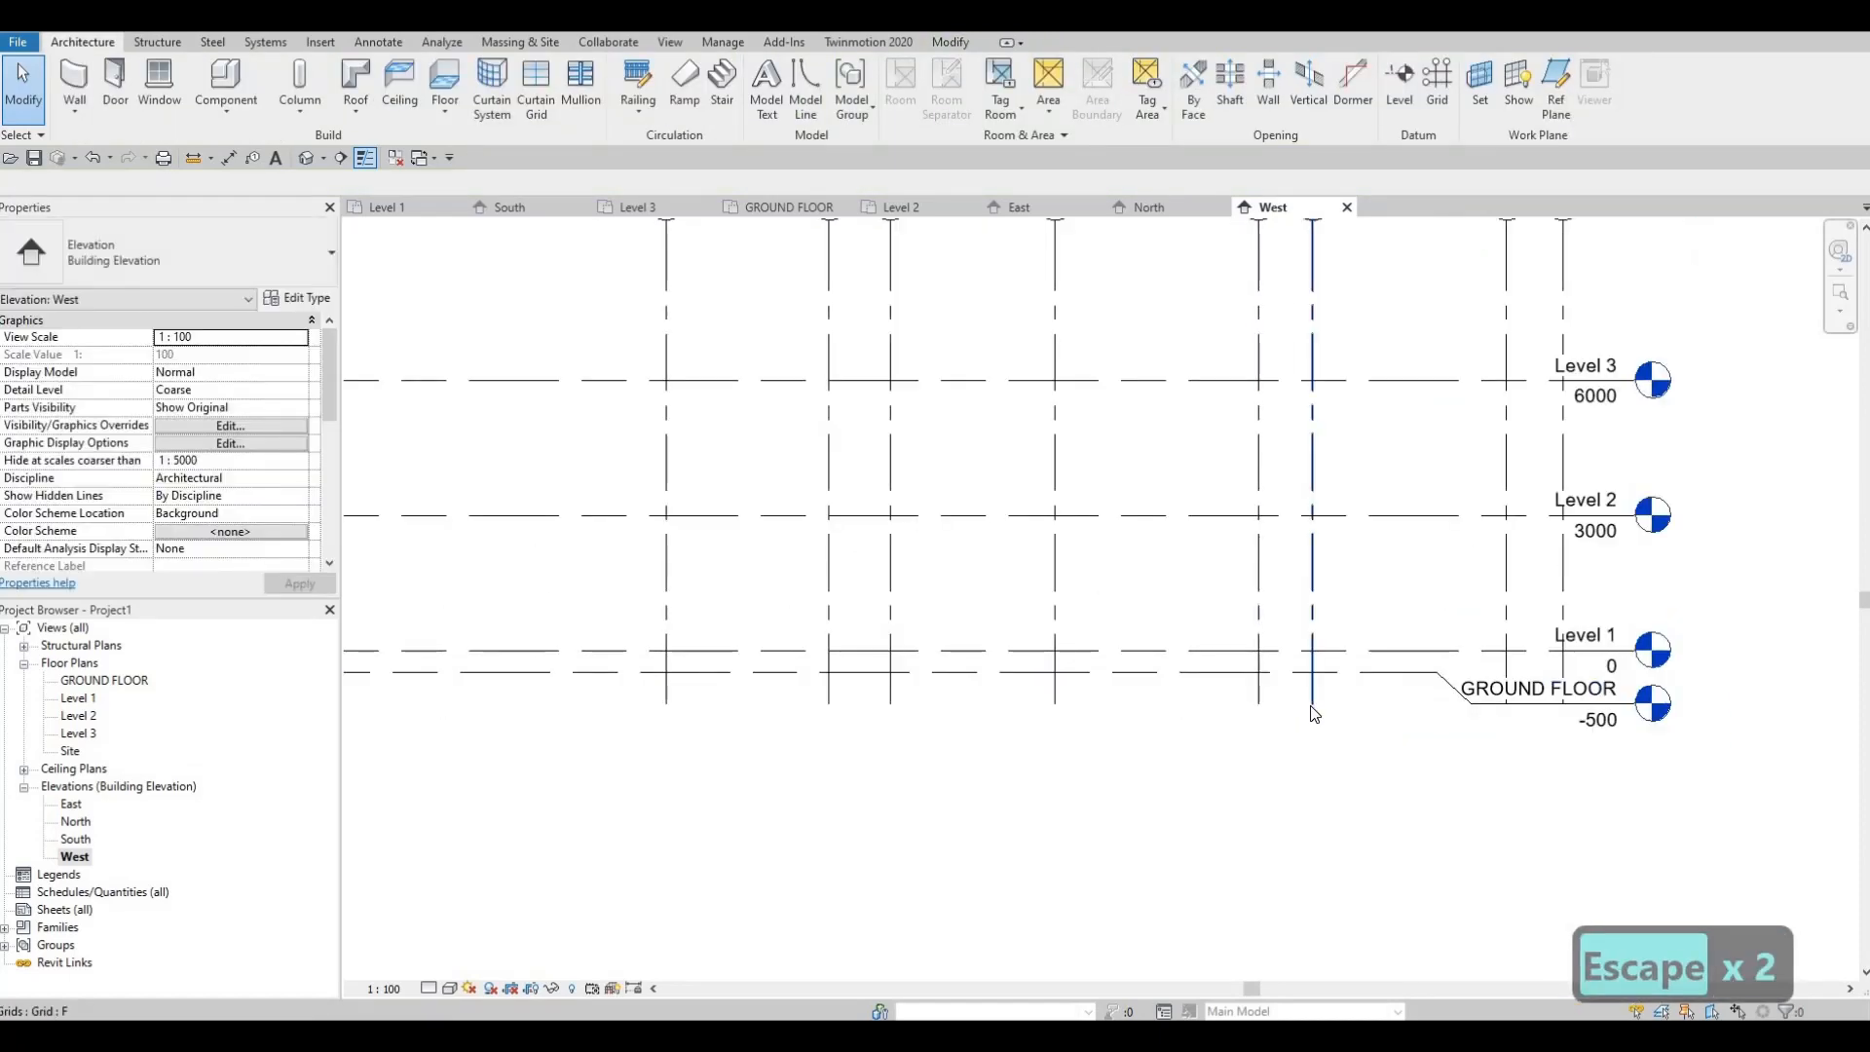
Step: Add a jog to grid F and move its bubble off bubble E
{"action": "left_click", "coordinate": [1312, 701]}
{"action": "key", "text": "Escape"}
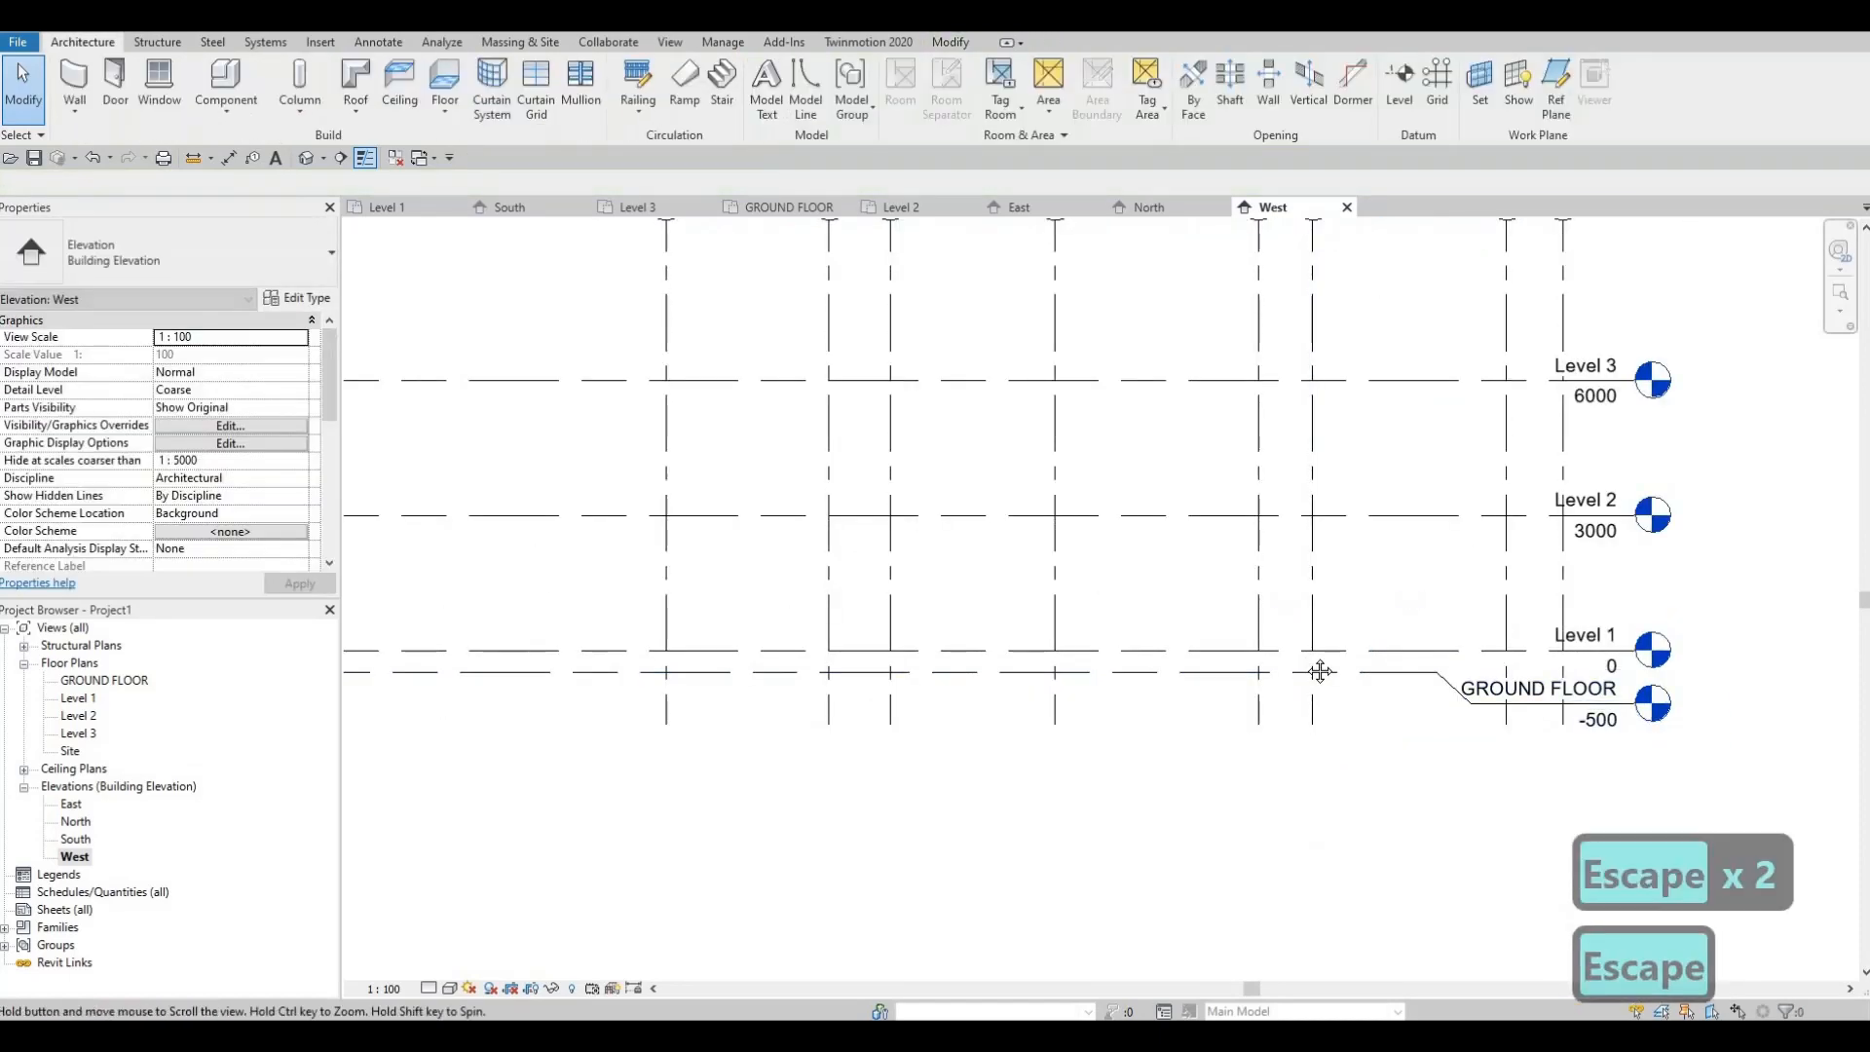
{"action": "scroll", "coordinate": [1305, 624], "scroll_direction": "down", "scroll_amount": 3}
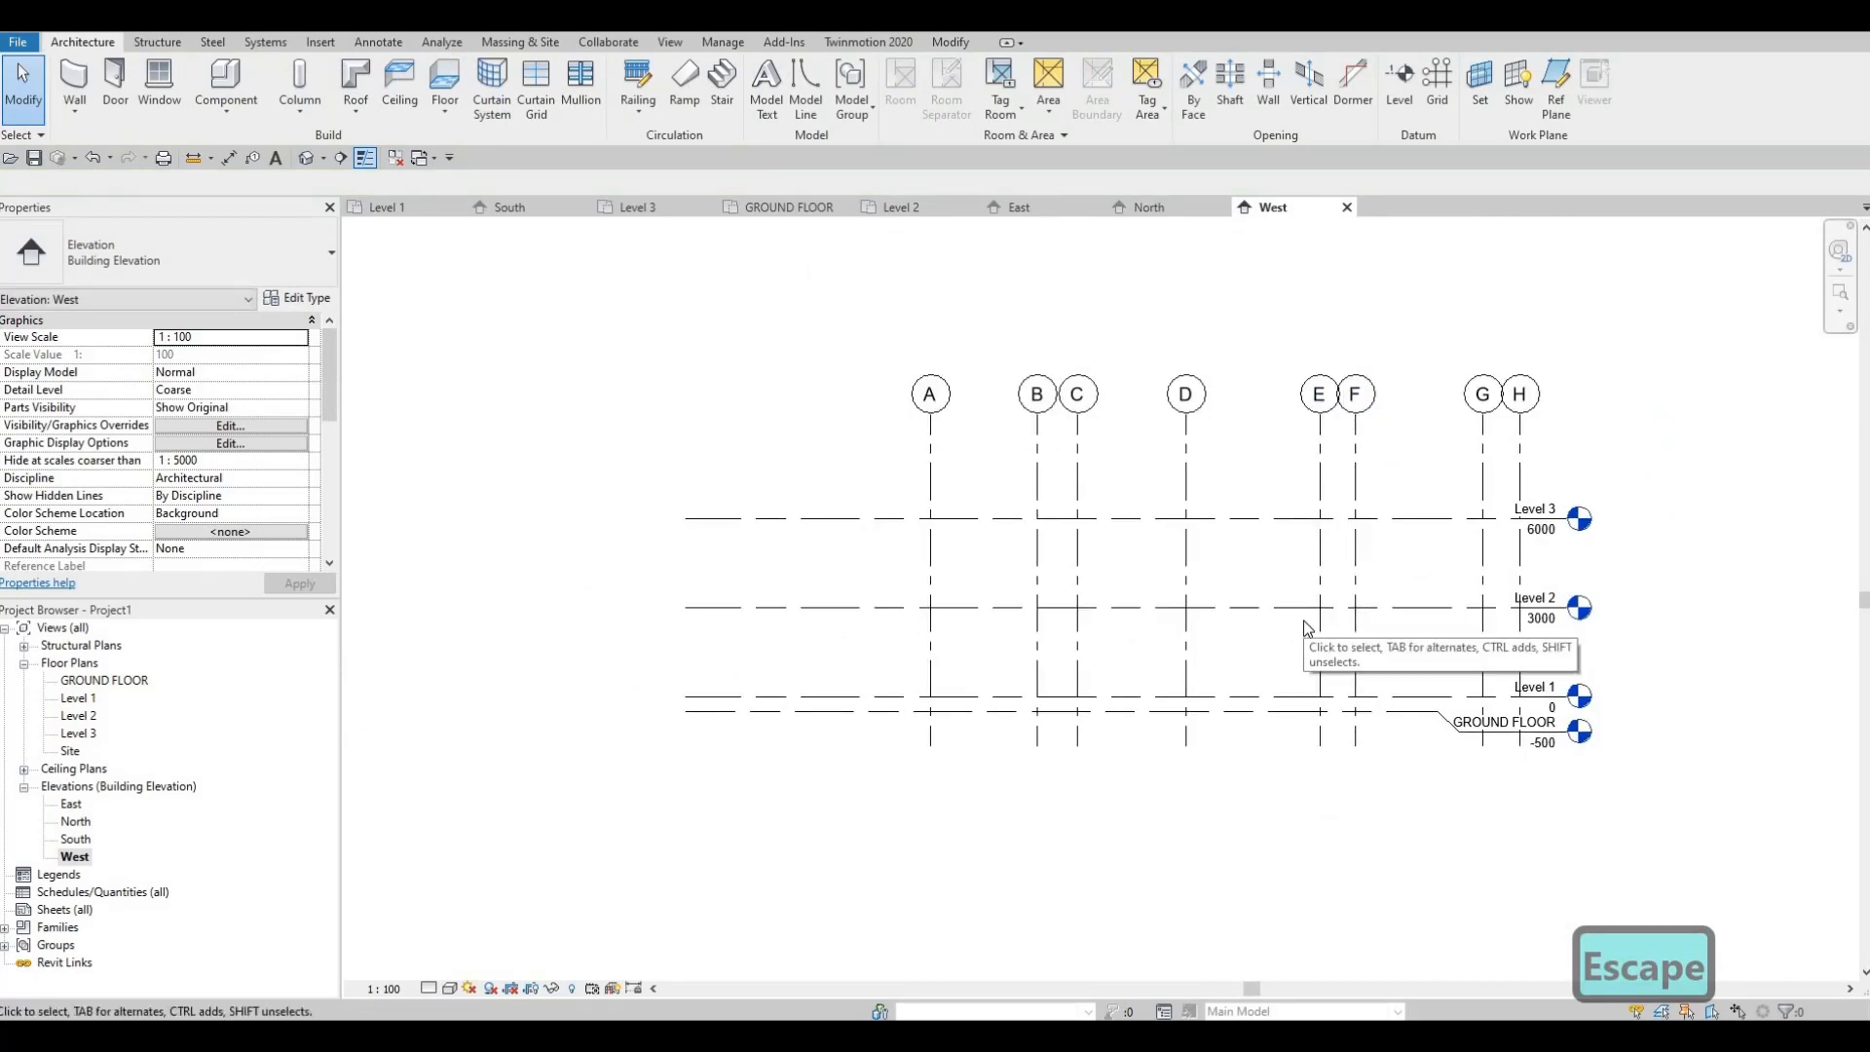
{"action": "scroll", "coordinate": [1315, 557], "scroll_direction": "down", "scroll_amount": 1}
{"action": "scroll", "coordinate": [1313, 559], "scroll_direction": "up", "scroll_amount": 2}
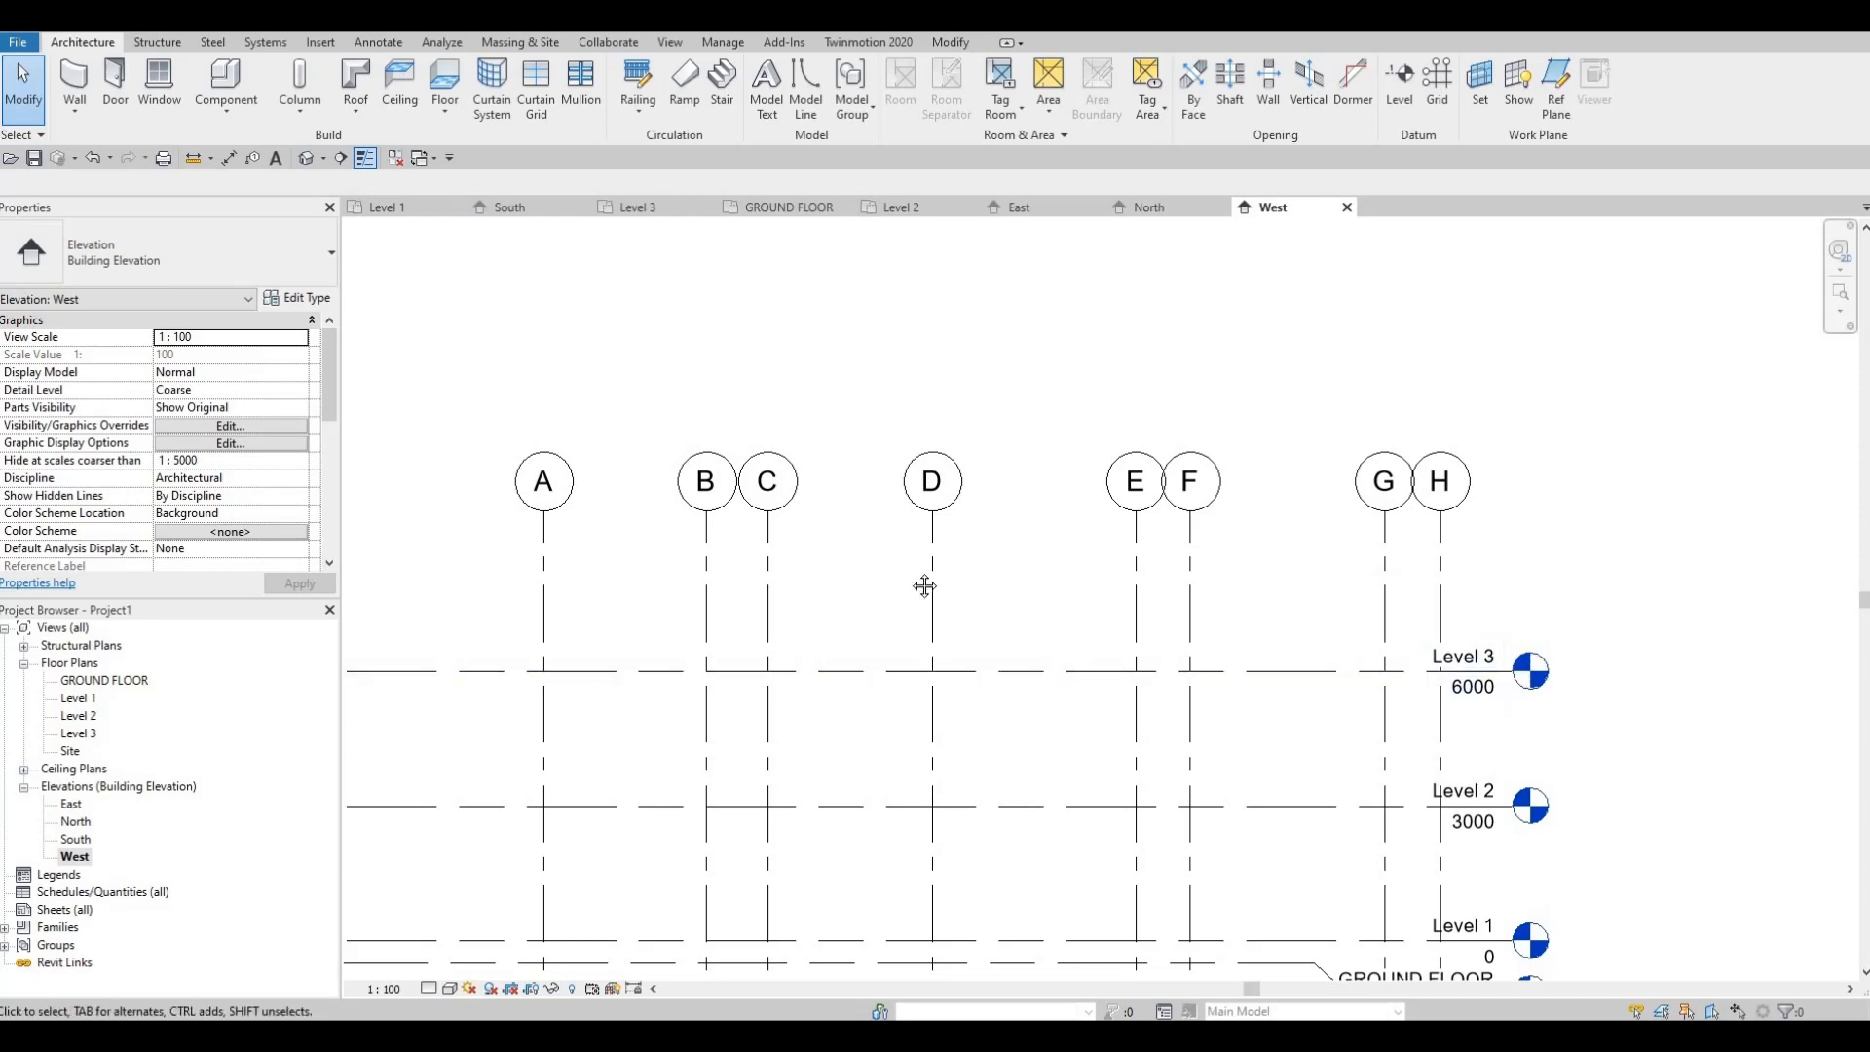
{"action": "middle_click_drag", "start_coordinate": [1143, 572], "coordinate": [1106, 580]}
{"action": "left_click", "coordinate": [1155, 563]}
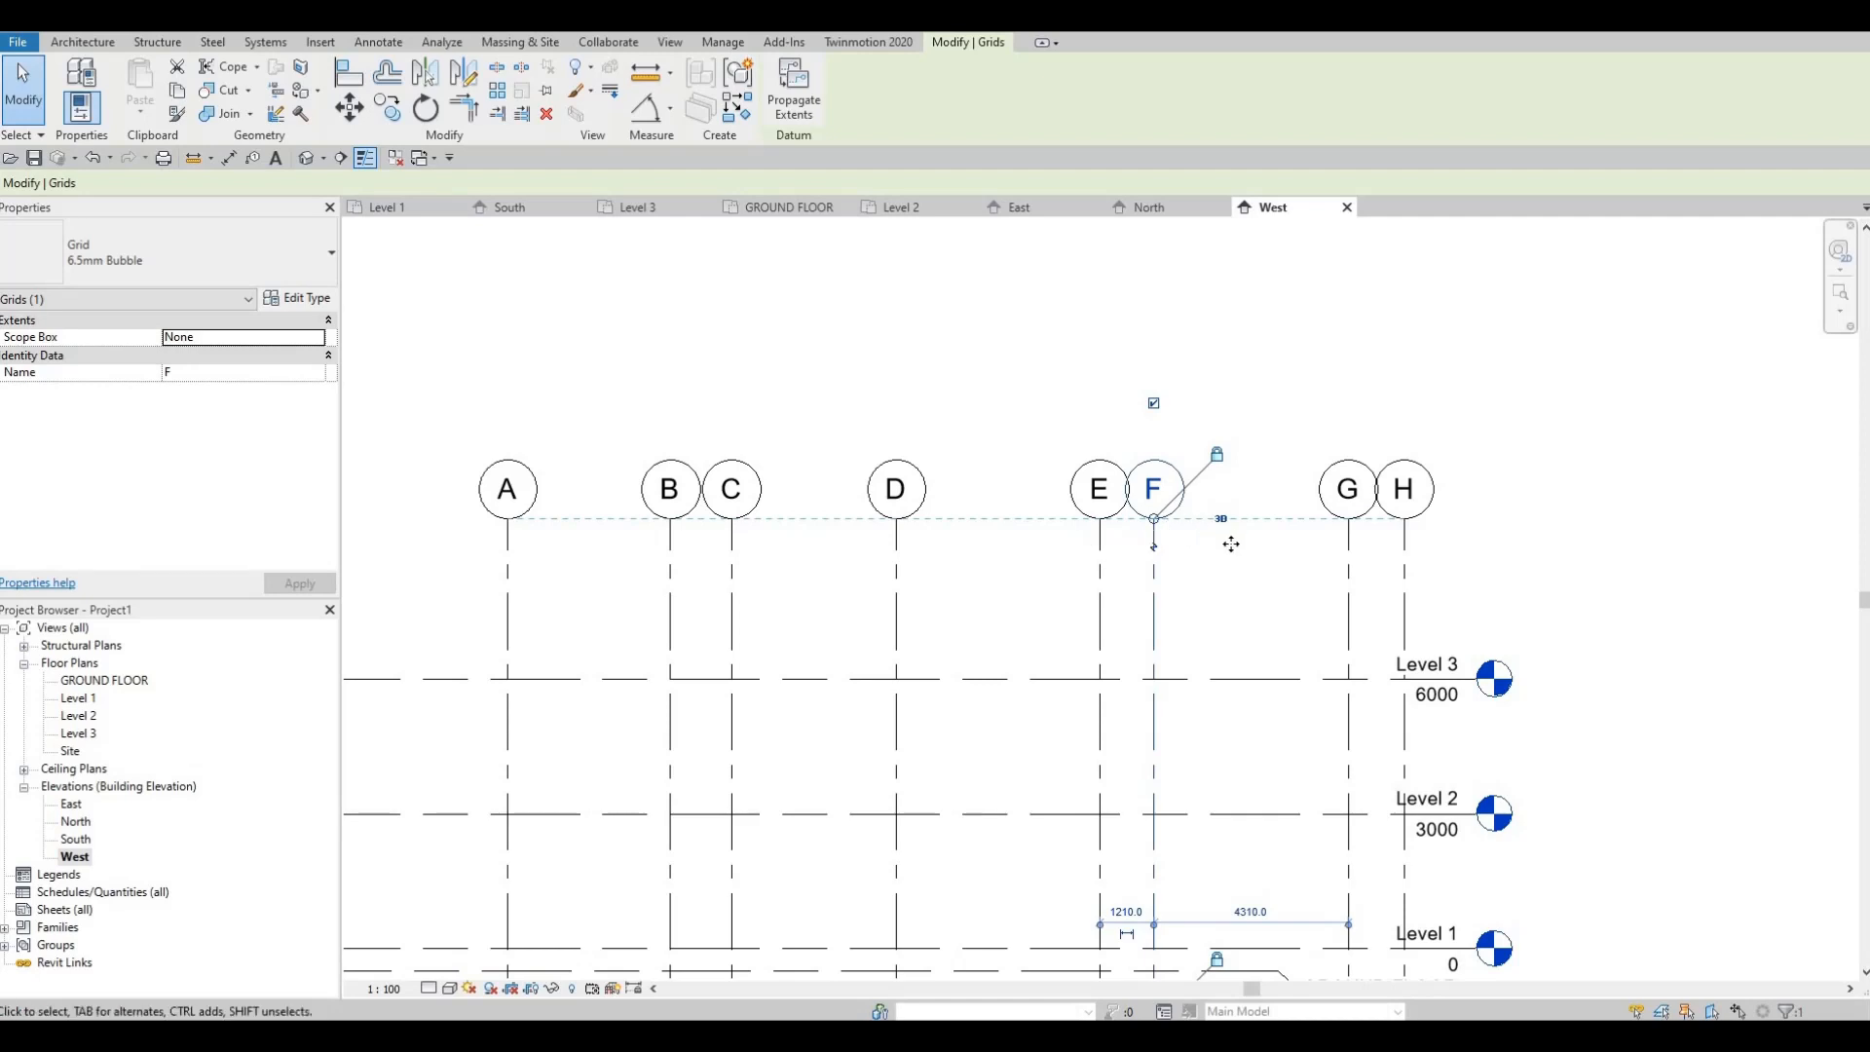
{"action": "scroll", "coordinate": [1231, 543], "scroll_direction": "up", "scroll_amount": 4}
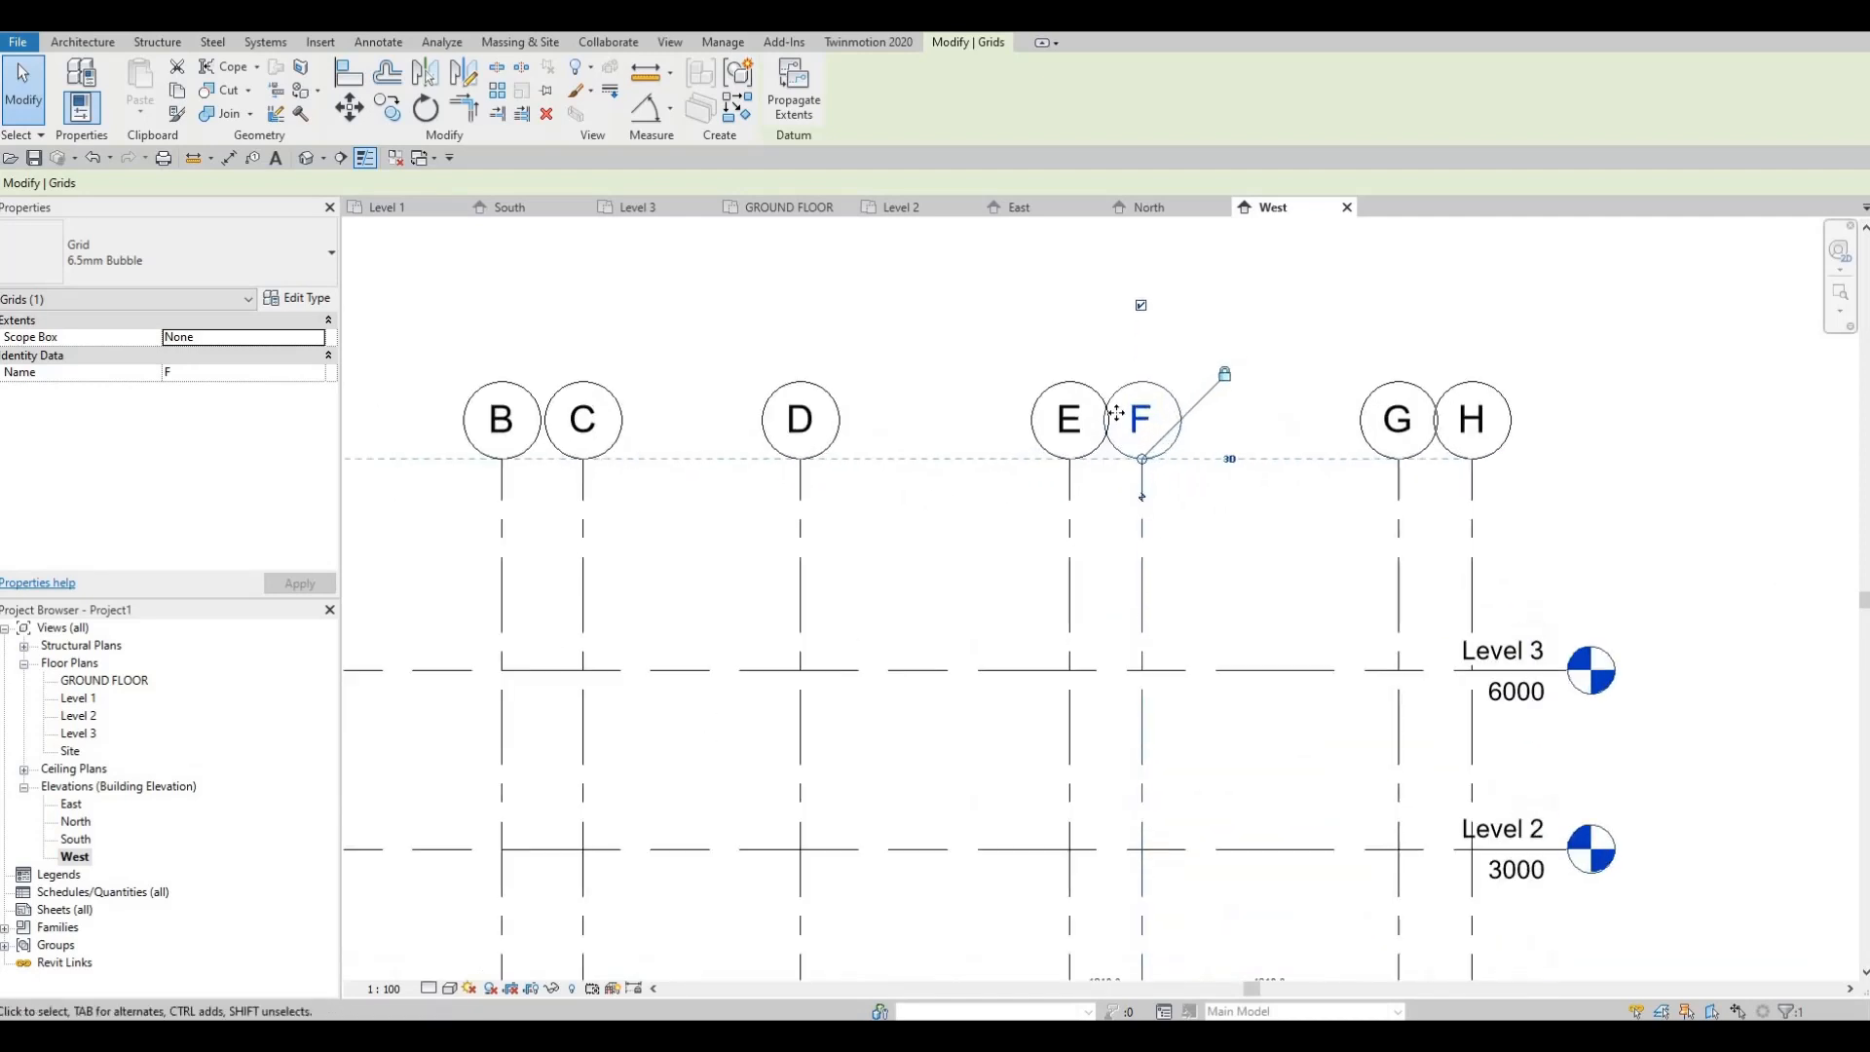
{"action": "scroll", "coordinate": [1110, 416], "scroll_direction": "up", "scroll_amount": 5}
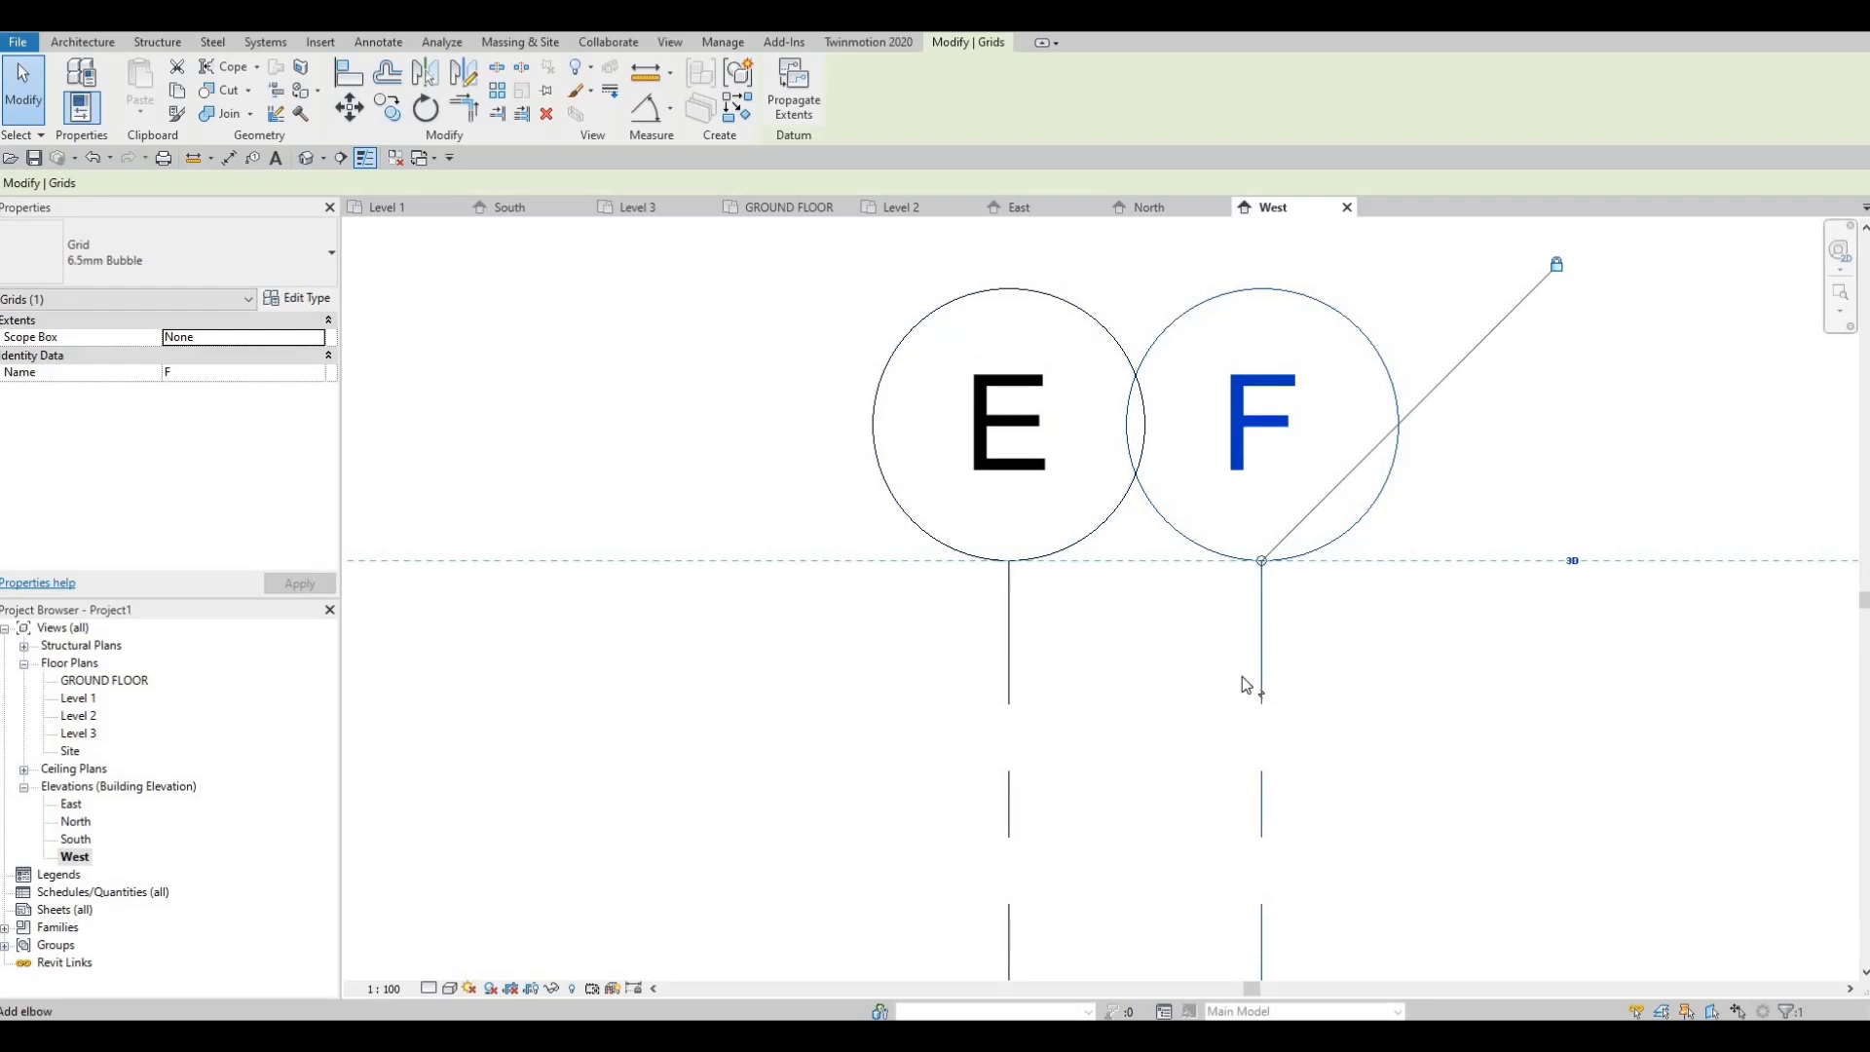
{"action": "left_click", "coordinate": [1262, 694]}
{"action": "scroll", "coordinate": [974, 575], "scroll_direction": "down", "scroll_amount": 2}
{"action": "left_click_drag", "start_coordinate": [943, 571], "coordinate": [1071, 552]}
{"action": "key", "text": "Escape"}
Step: Move grid G's bubble off bubble H and zoom out to show all grids
{"action": "scroll", "coordinate": [1223, 441], "scroll_direction": "down", "scroll_amount": 2}
{"action": "scroll", "coordinate": [1265, 470], "scroll_direction": "up", "scroll_amount": 3}
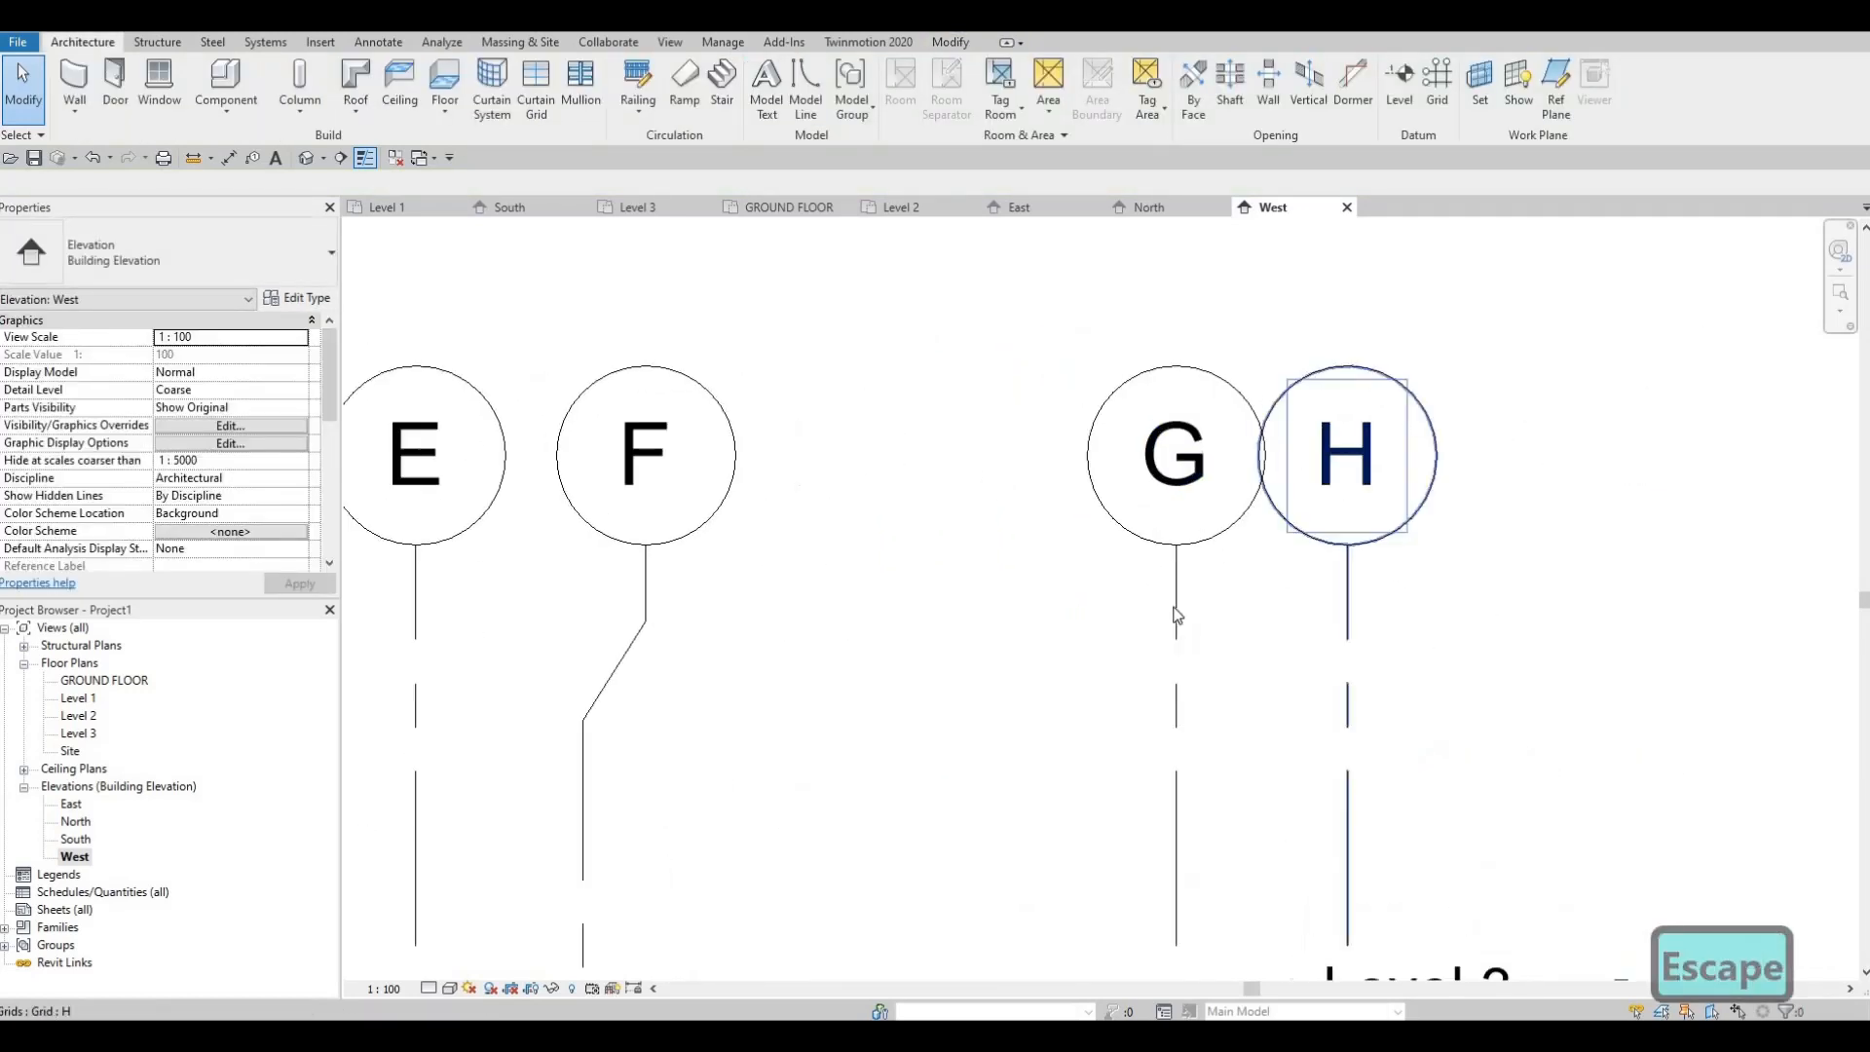
{"action": "left_click", "coordinate": [1178, 637]}
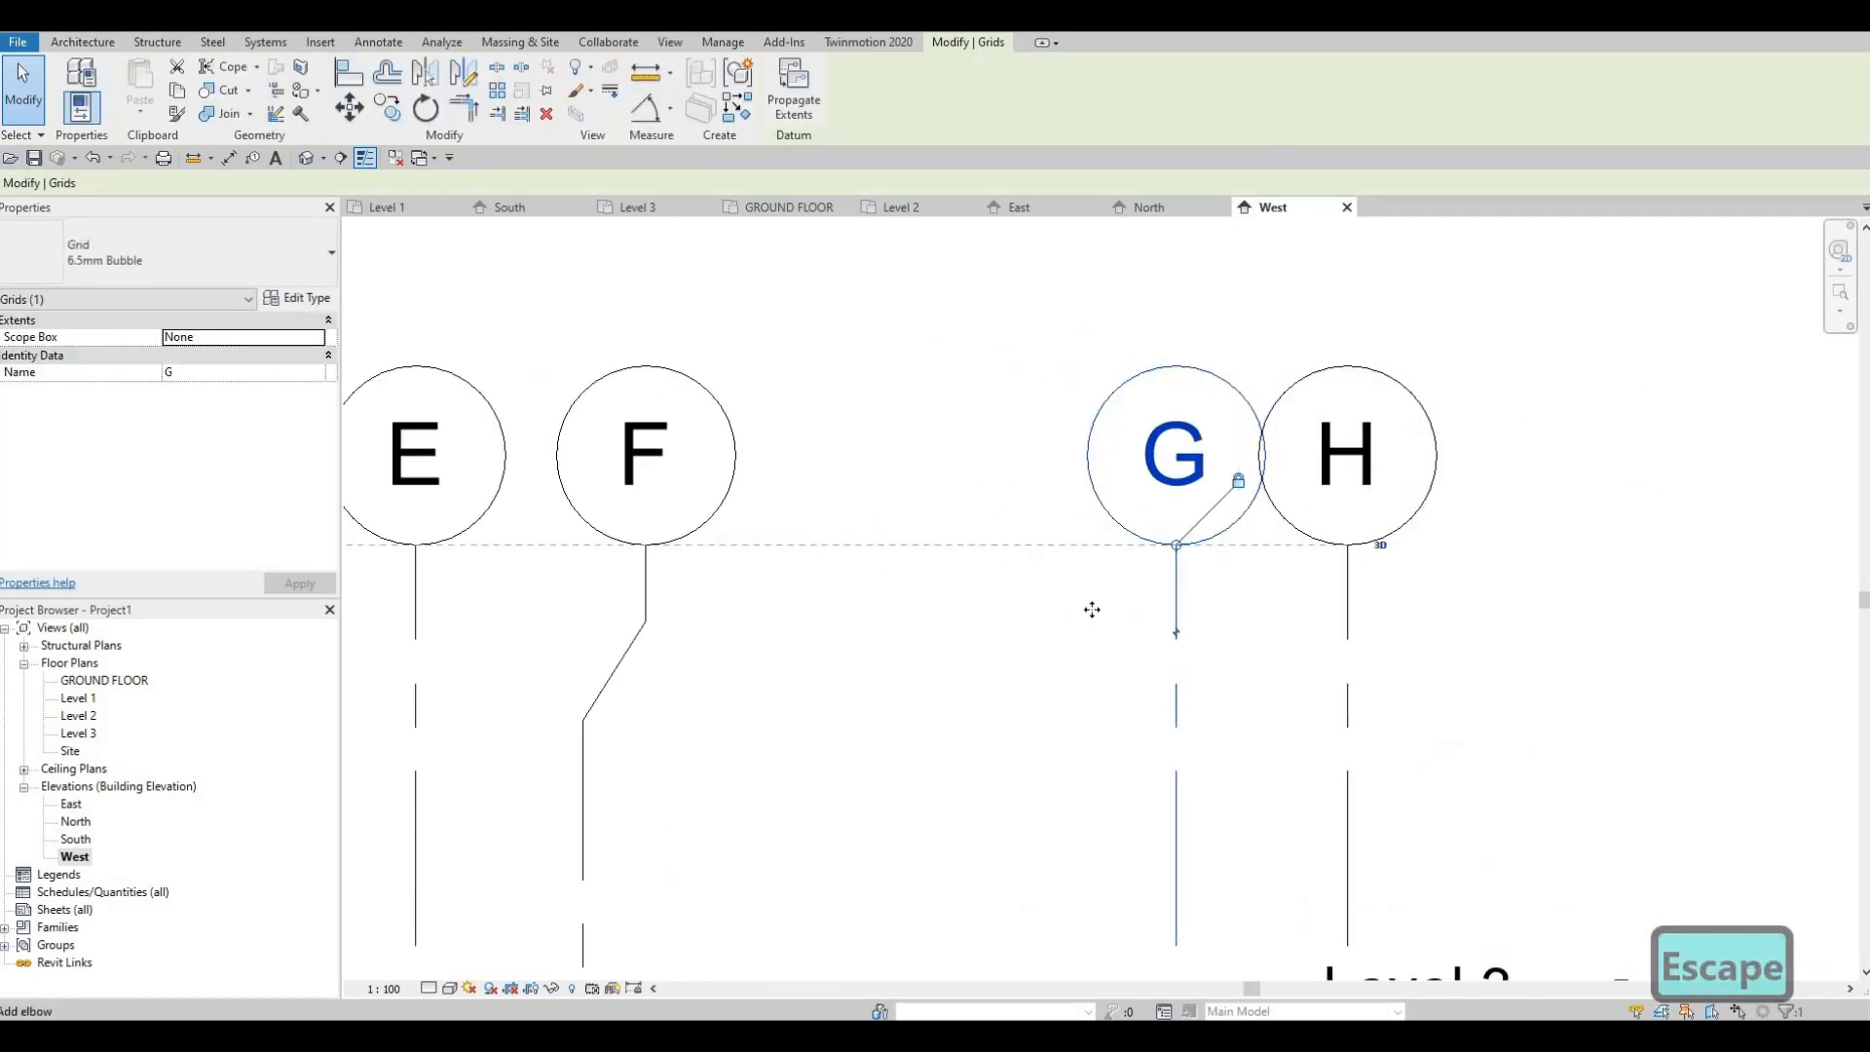
{"action": "mouse_move", "coordinate": [1088, 633]}
{"action": "left_mouse_down"}
{"action": "mouse_move", "coordinate": [1142, 625]}
{"action": "mouse_move", "coordinate": [1118, 648]}
{"action": "left_mouse_up"}
{"action": "key", "text": "Escape"}
{"action": "scroll", "coordinate": [1119, 548], "scroll_direction": "down", "scroll_amount": 4}
{"action": "key", "text": "Escape"}
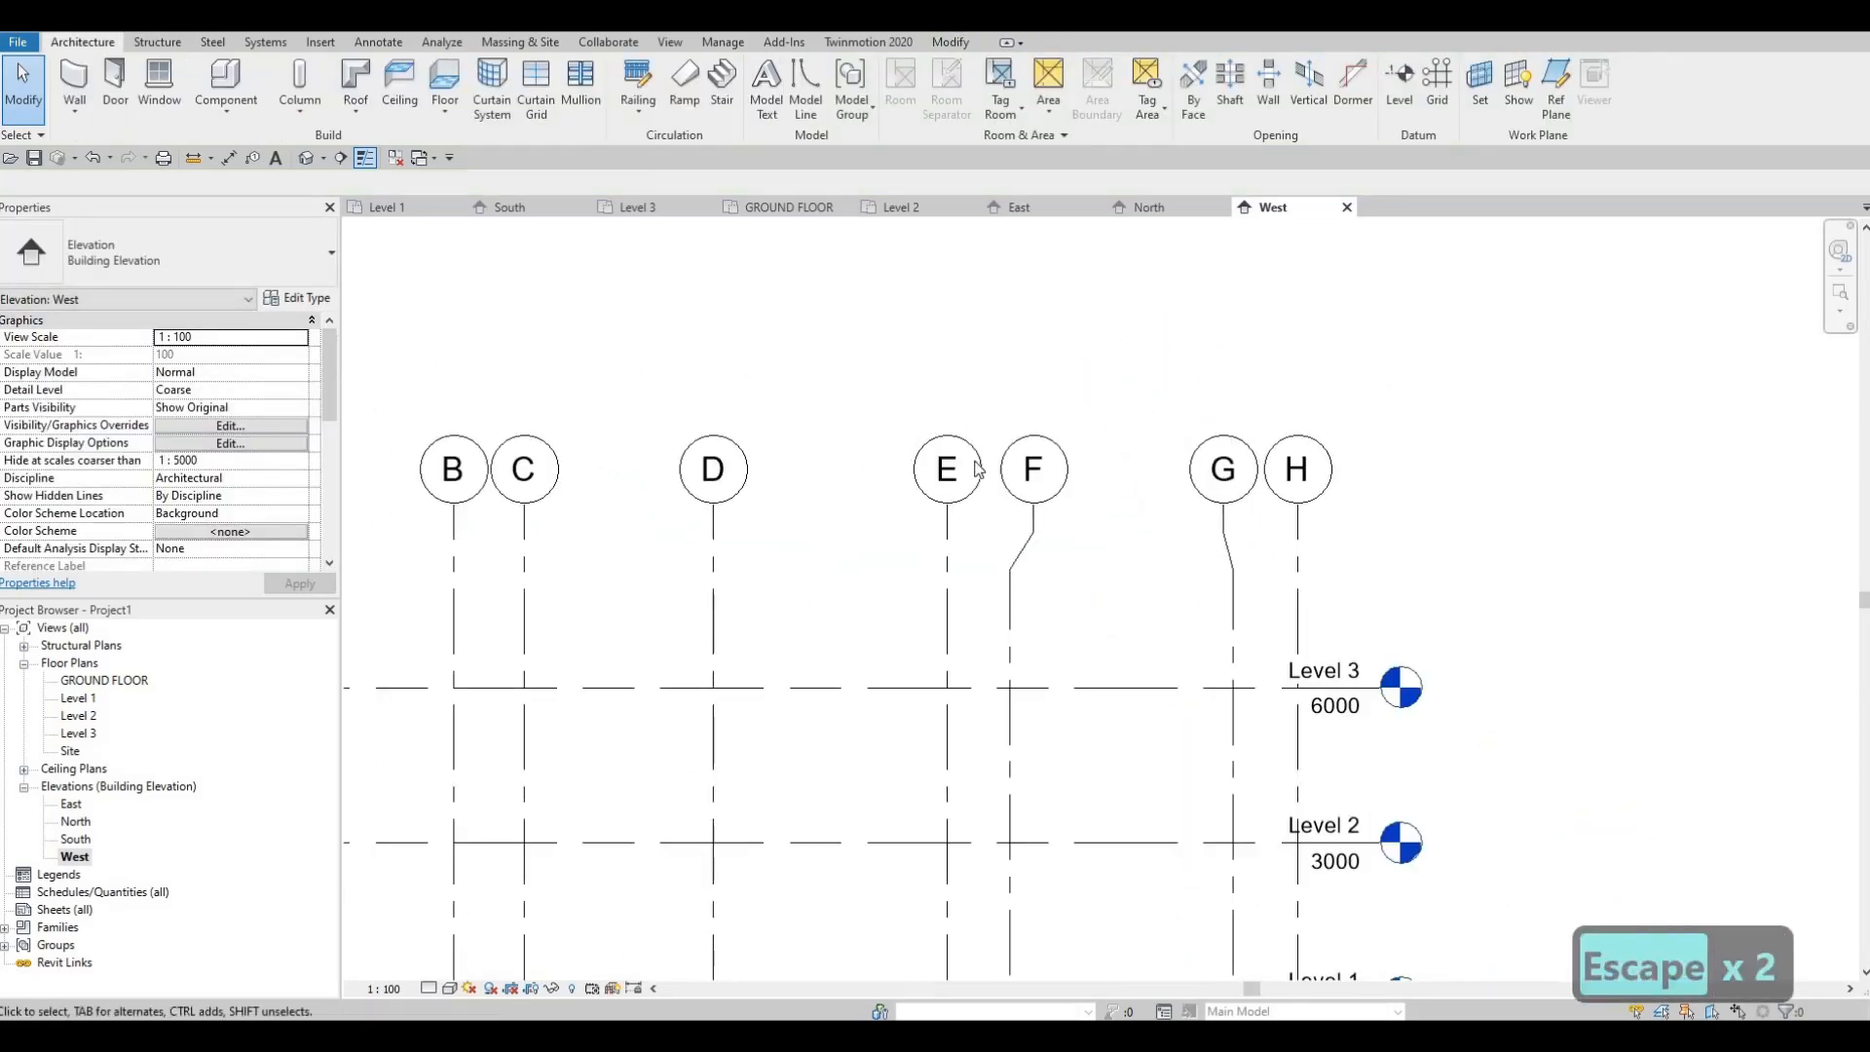
{"action": "middle_click_drag", "start_coordinate": [979, 470], "coordinate": [1194, 413]}
{"action": "scroll", "coordinate": [1194, 413], "scroll_direction": "down", "scroll_amount": 2}
{"action": "middle_click_drag", "start_coordinate": [1044, 462], "coordinate": [1105, 409]}
{"action": "scroll", "coordinate": [1106, 409], "scroll_direction": "down", "scroll_amount": 1}
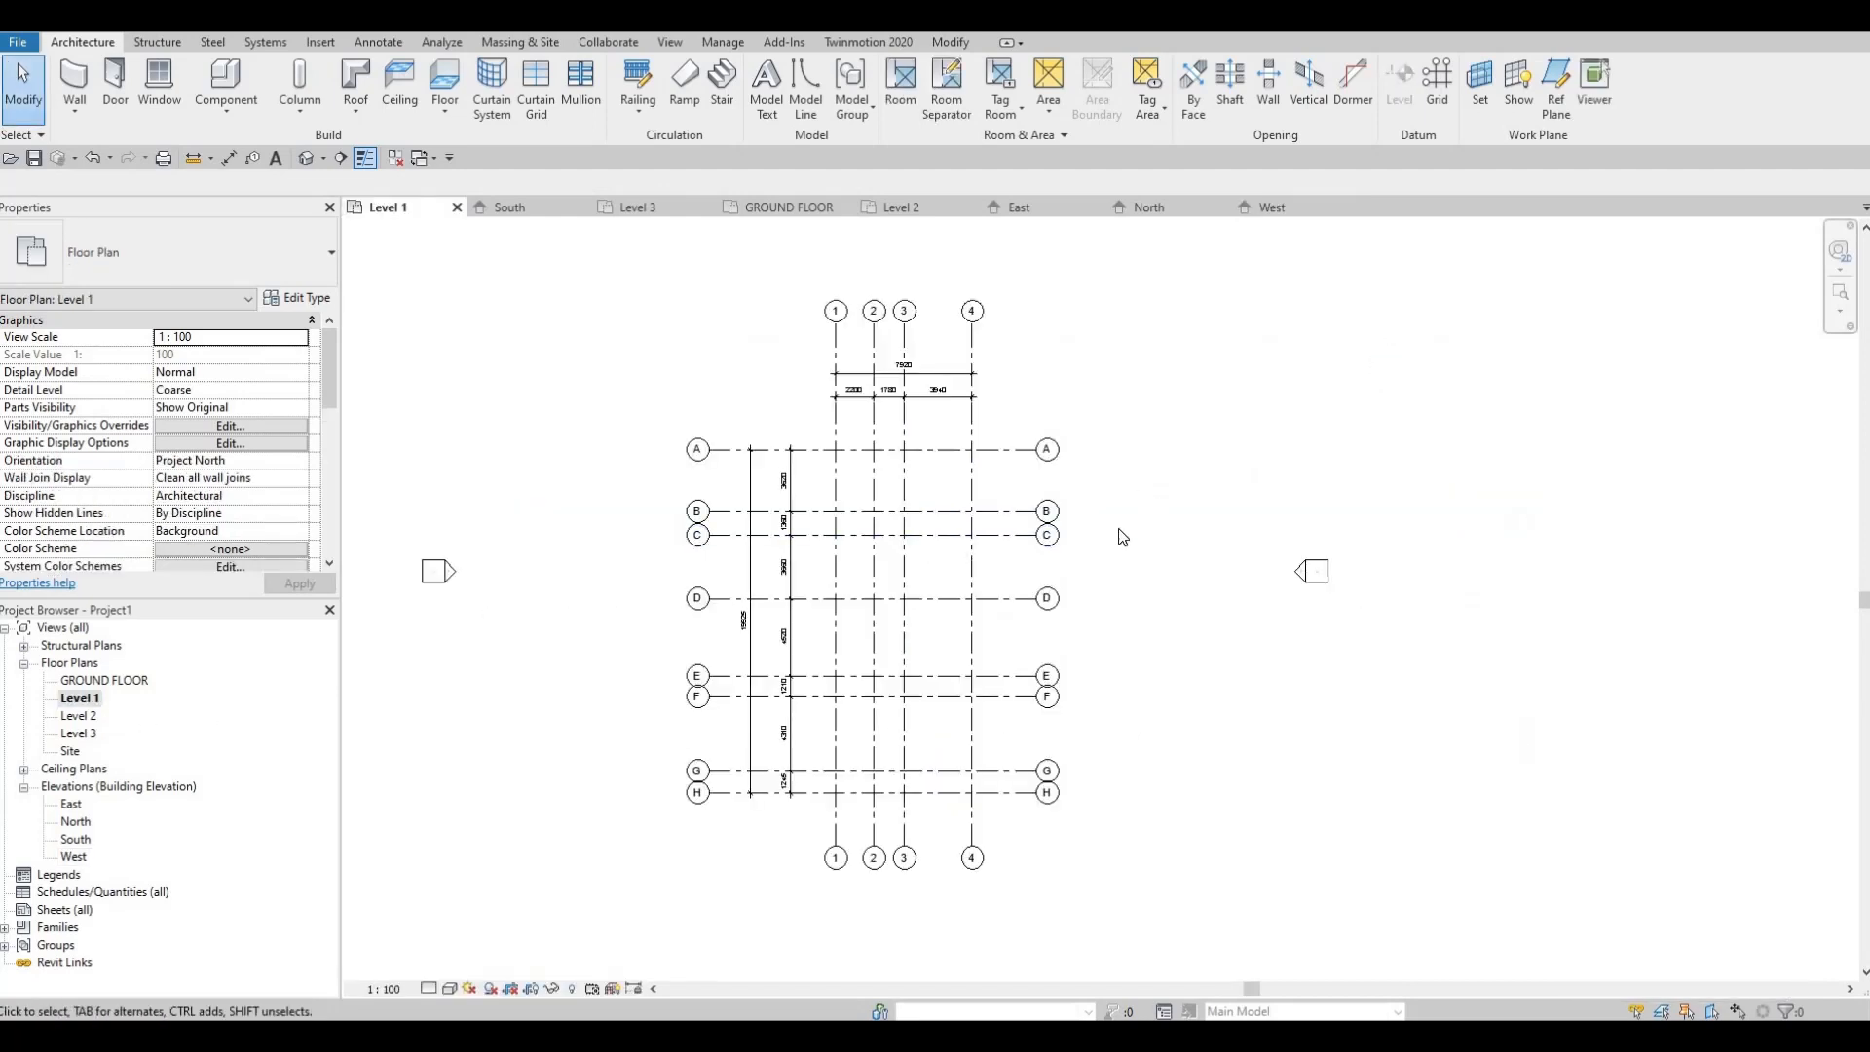
Step: Jog grid G's left-end bubble just off its line, clear of grid H
{"action": "scroll", "coordinate": [959, 553], "scroll_direction": "up", "scroll_amount": 2}
{"action": "scroll", "coordinate": [1050, 511], "scroll_direction": "up", "scroll_amount": 2}
{"action": "scroll", "coordinate": [1140, 438], "scroll_direction": "down", "scroll_amount": 2}
{"action": "middle_click_drag", "start_coordinate": [621, 570], "coordinate": [690, 392]}
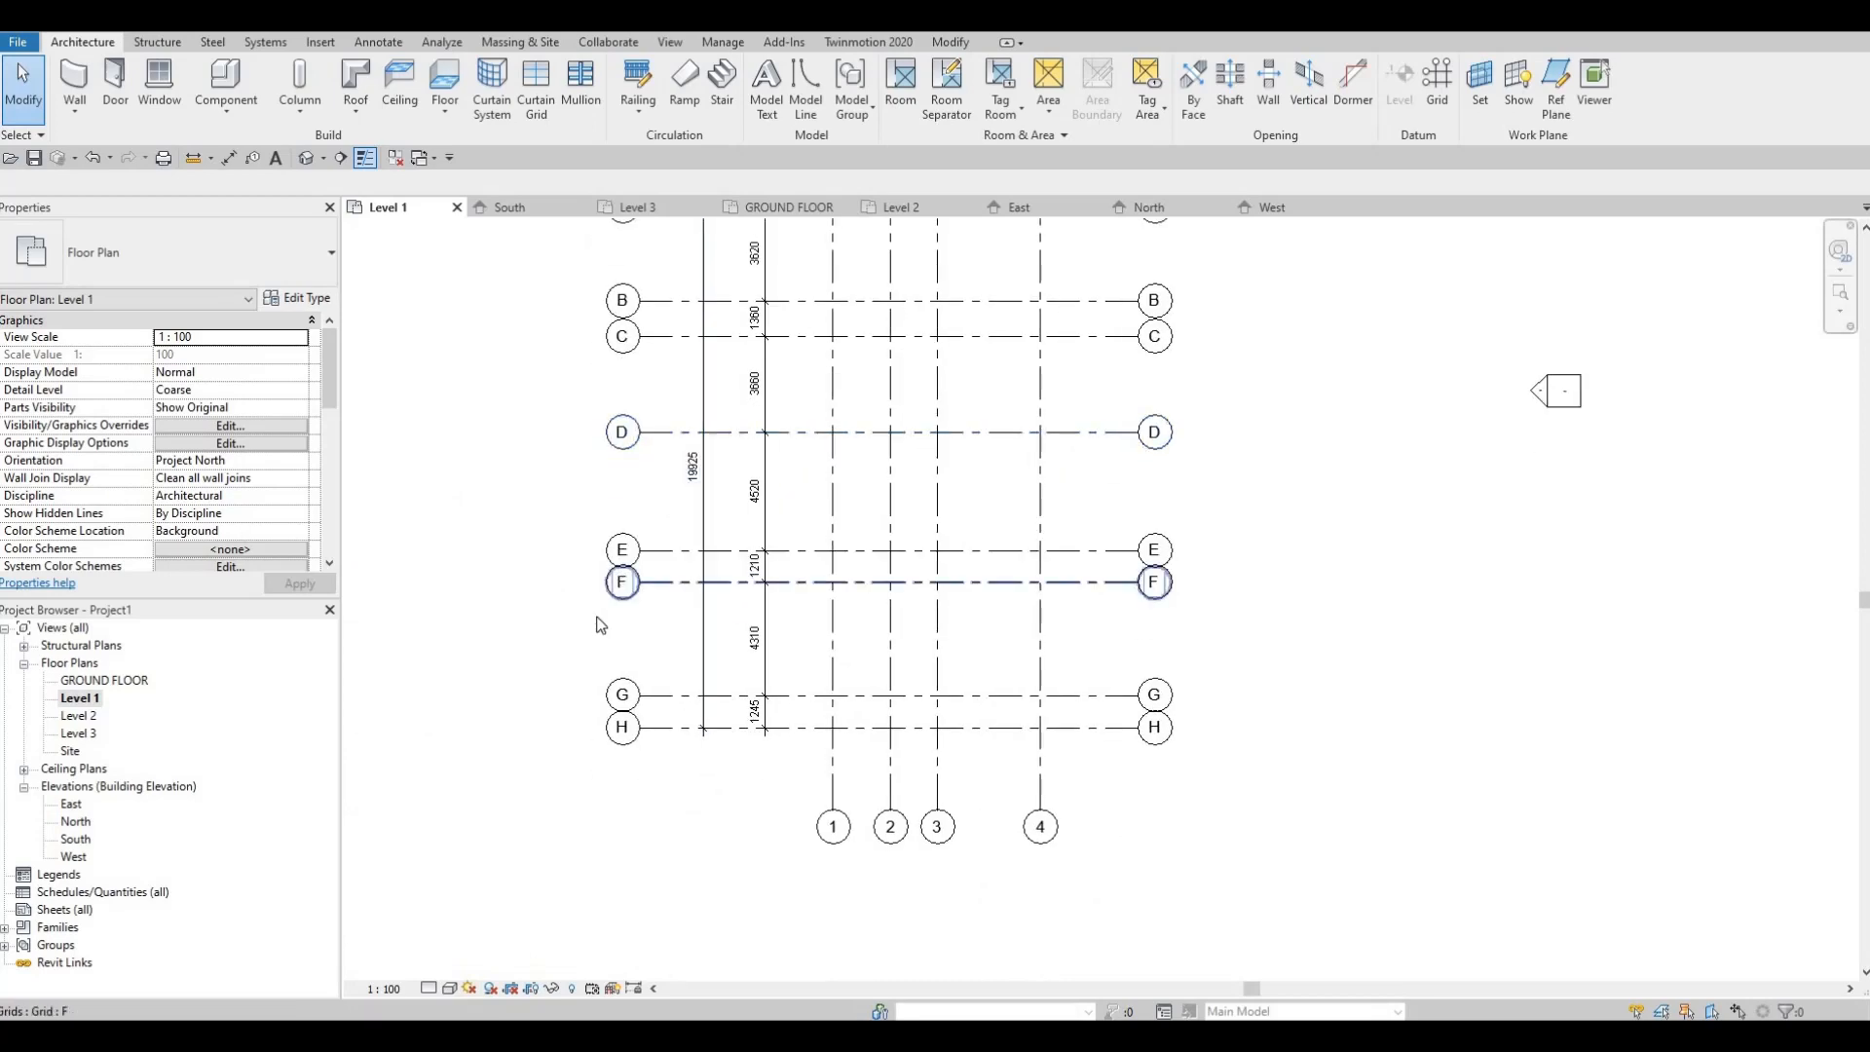
{"action": "scroll", "coordinate": [633, 571], "scroll_direction": "up", "scroll_amount": 6}
{"action": "middle_click_drag", "start_coordinate": [670, 826], "coordinate": [725, 715]}
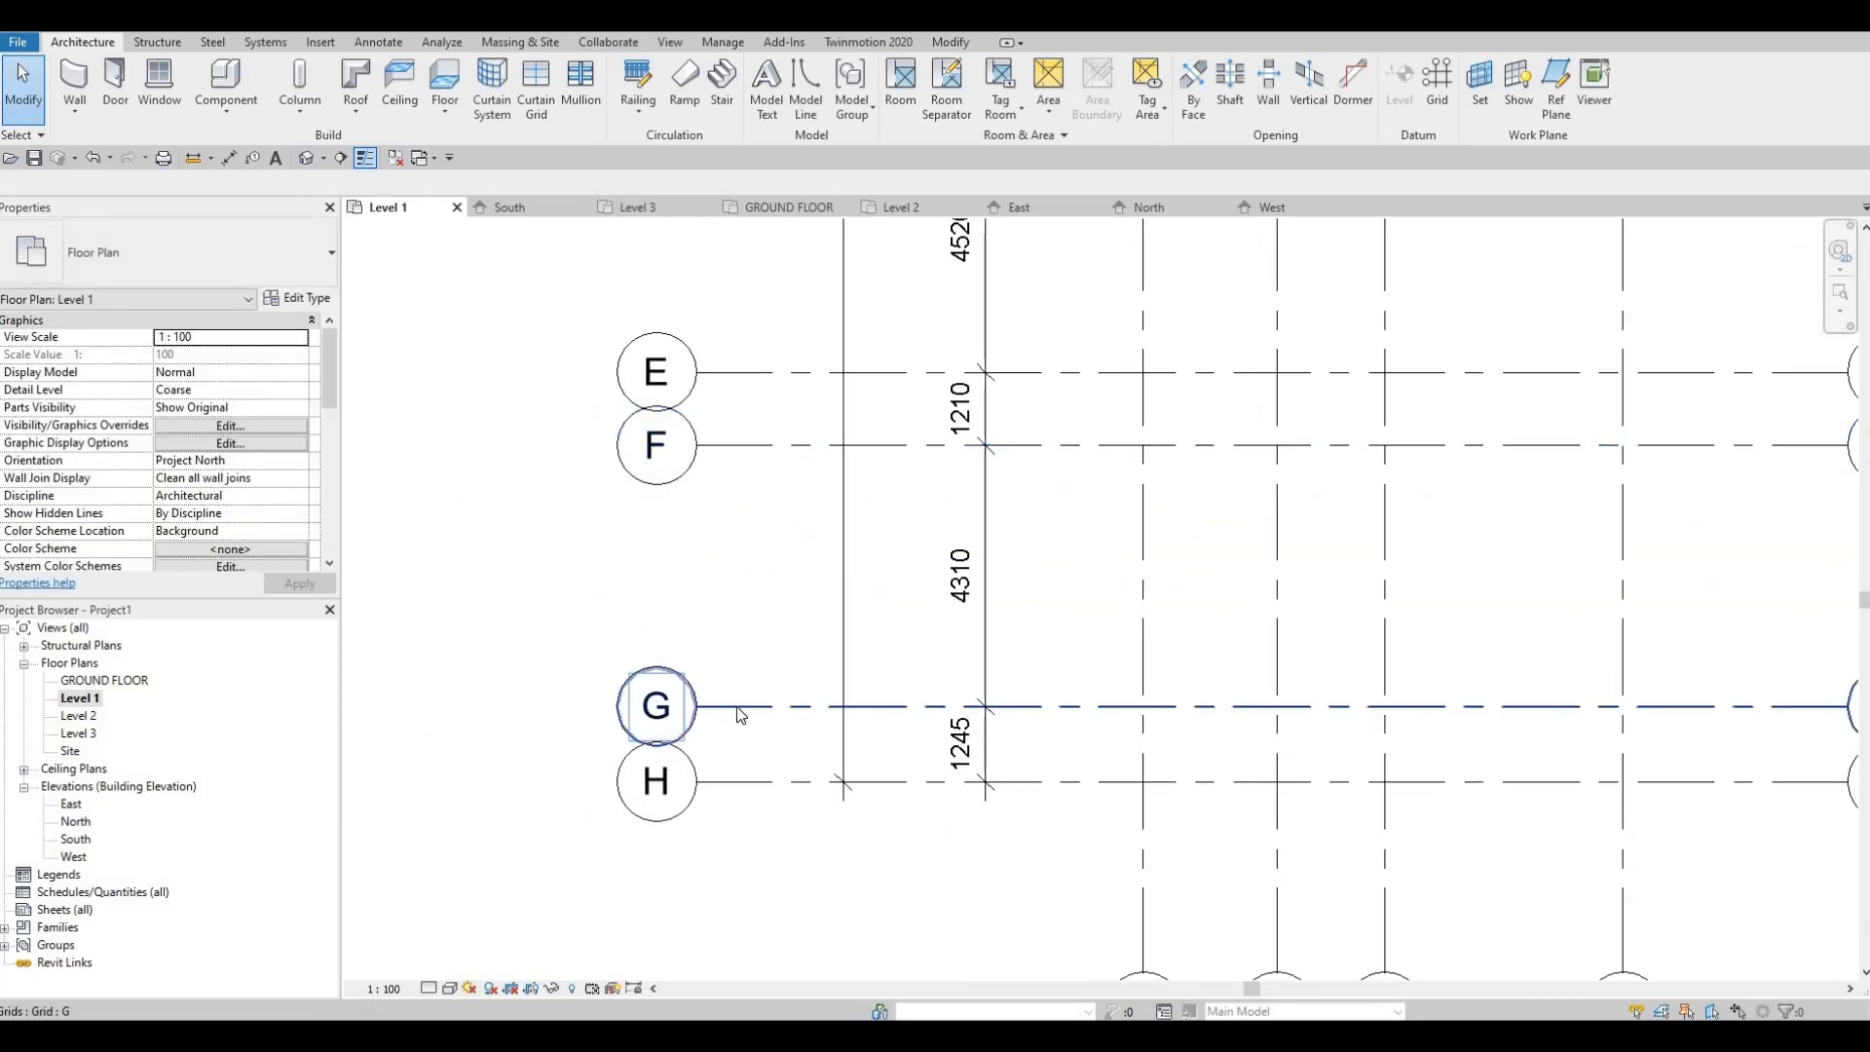
{"action": "left_click", "coordinate": [736, 705]}
{"action": "left_click", "coordinate": [729, 672]}
{"action": "left_click_drag", "start_coordinate": [735, 670], "coordinate": [730, 688]}
{"action": "key", "text": "Escape"}
Step: Jog grid F's left-end bubble below its line, clear of grid E
{"action": "middle_click_drag", "start_coordinate": [729, 448], "coordinate": [709, 547]}
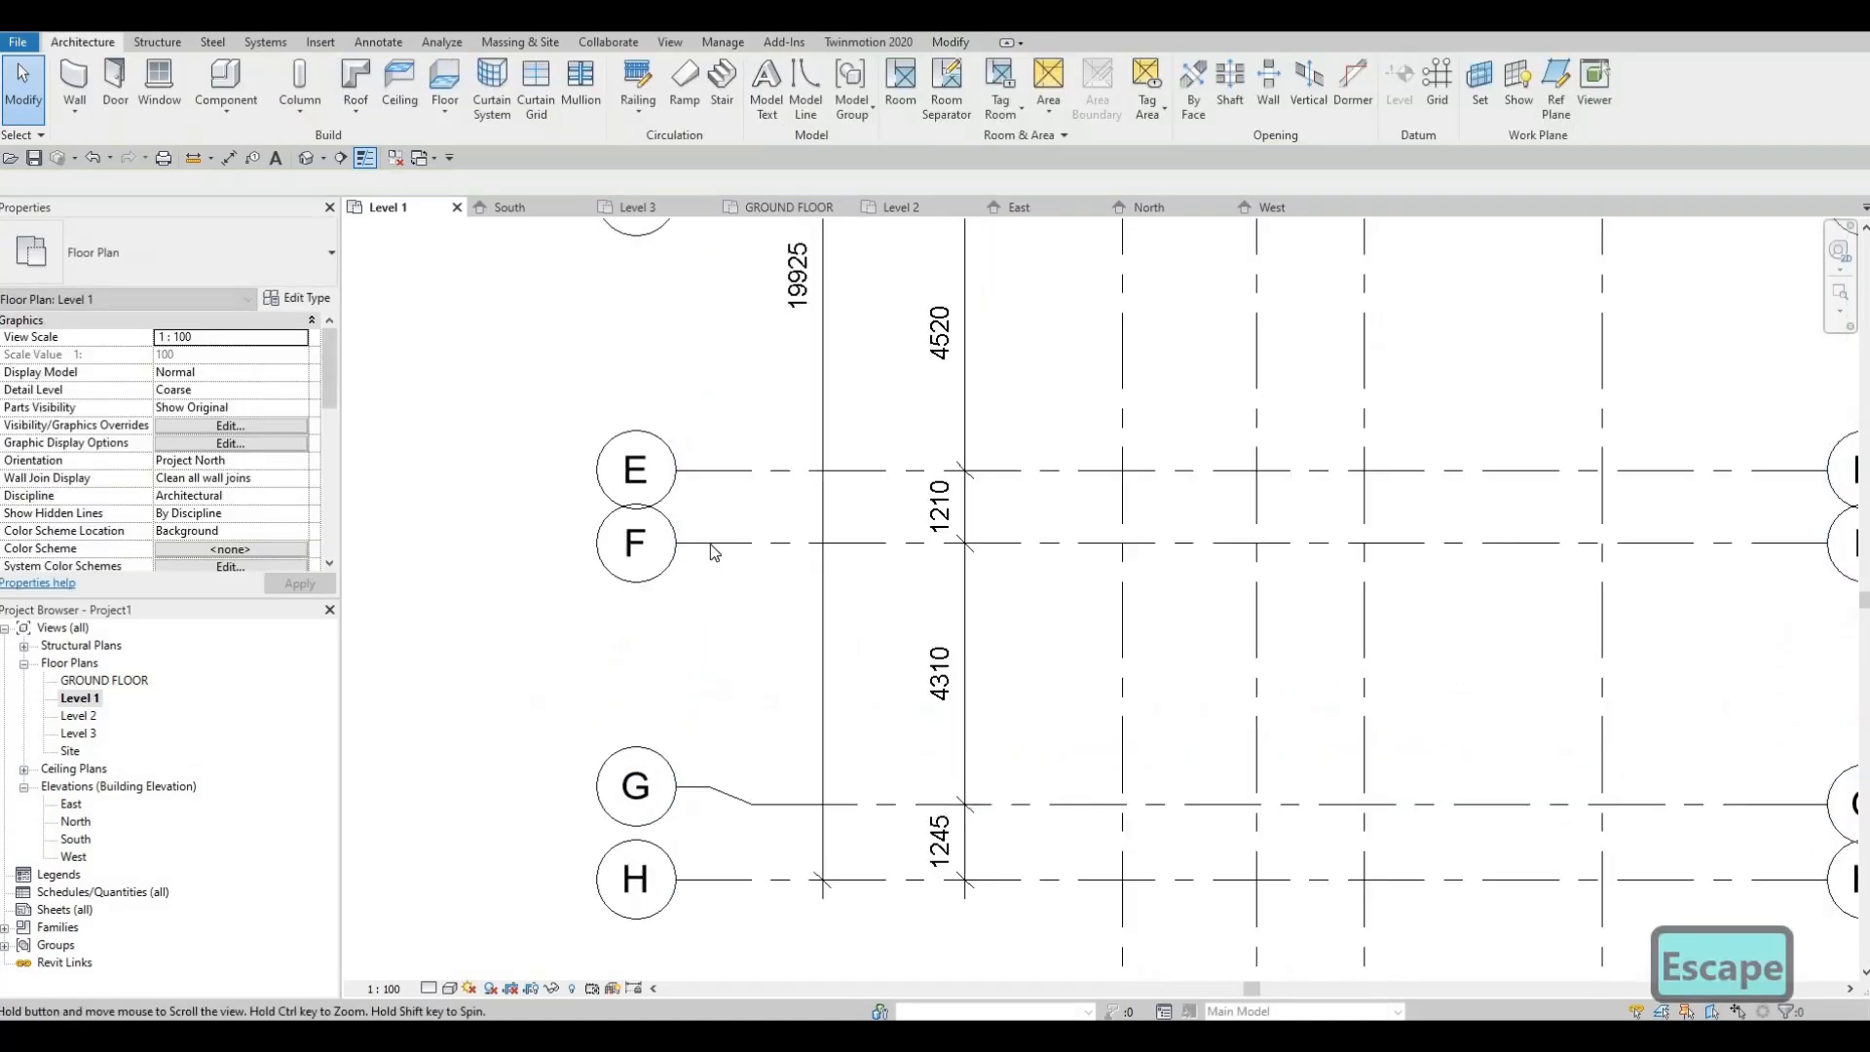
{"action": "left_click", "coordinate": [710, 544]}
{"action": "left_click", "coordinate": [711, 526]}
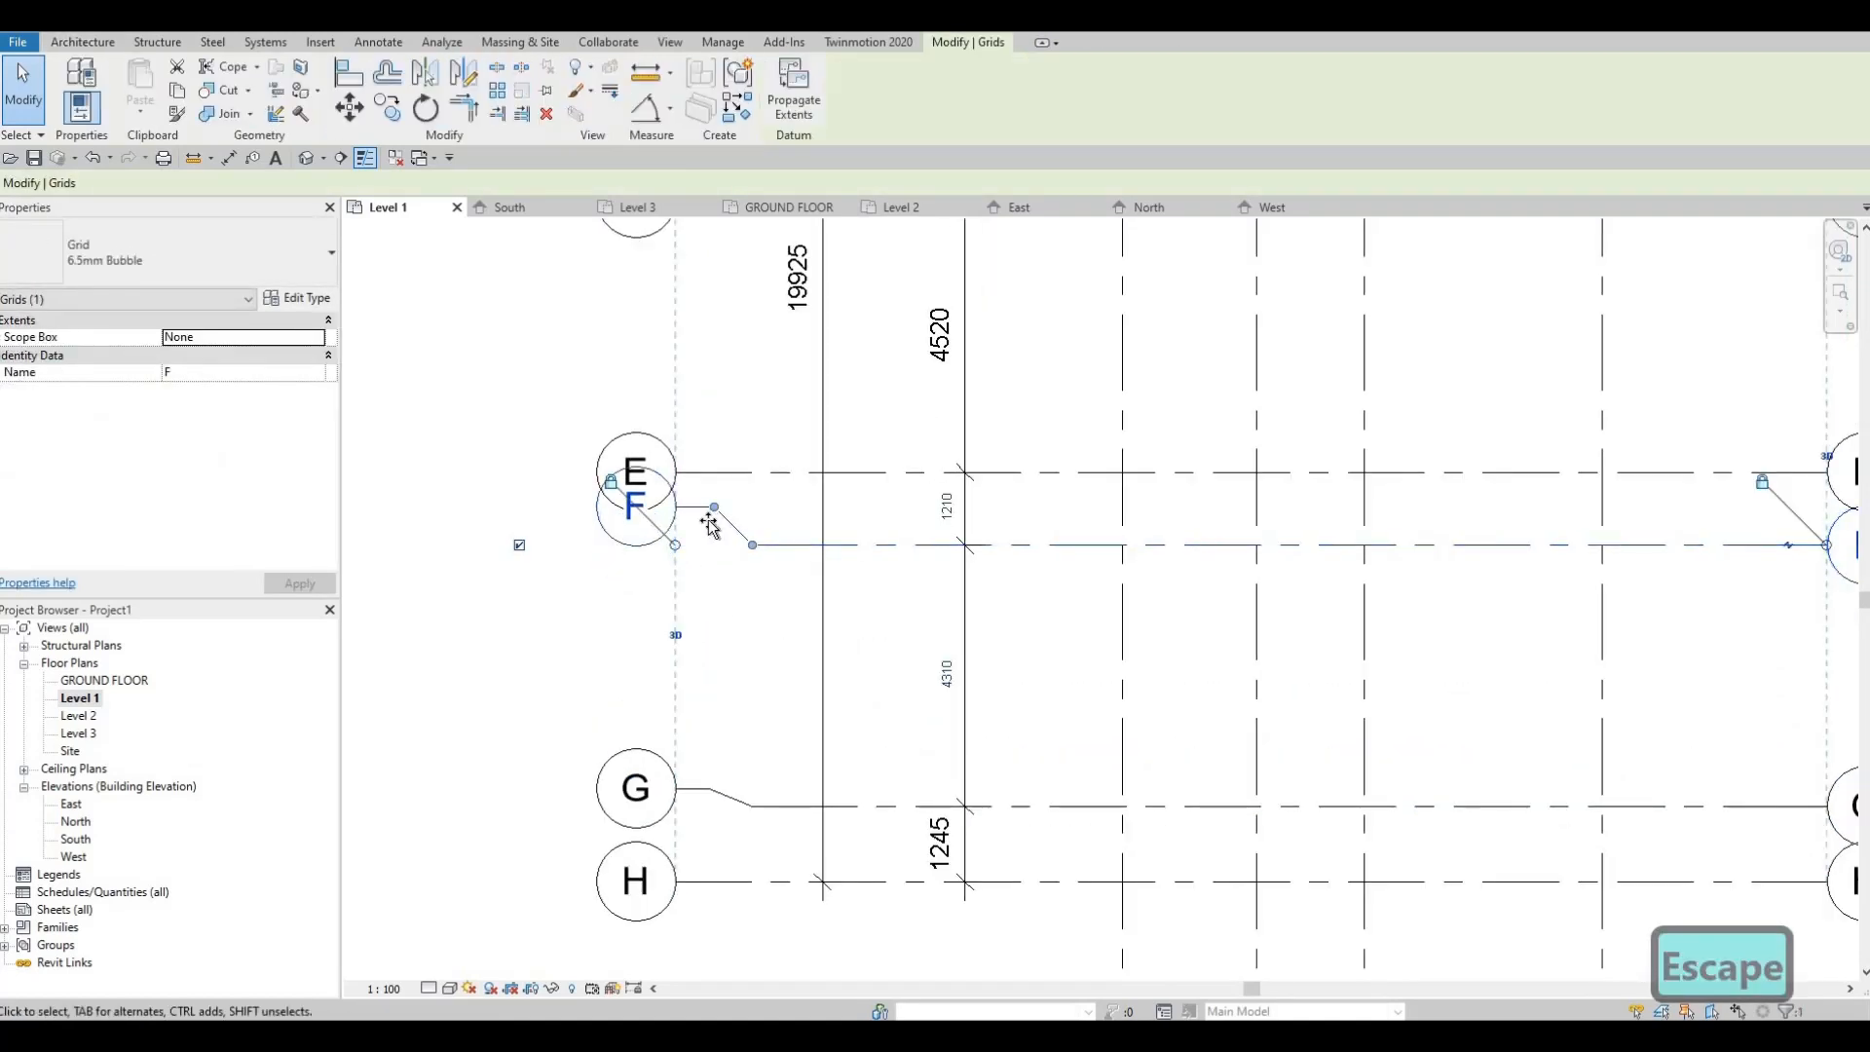
{"action": "left_click_drag", "start_coordinate": [703, 571], "coordinate": [705, 569]}
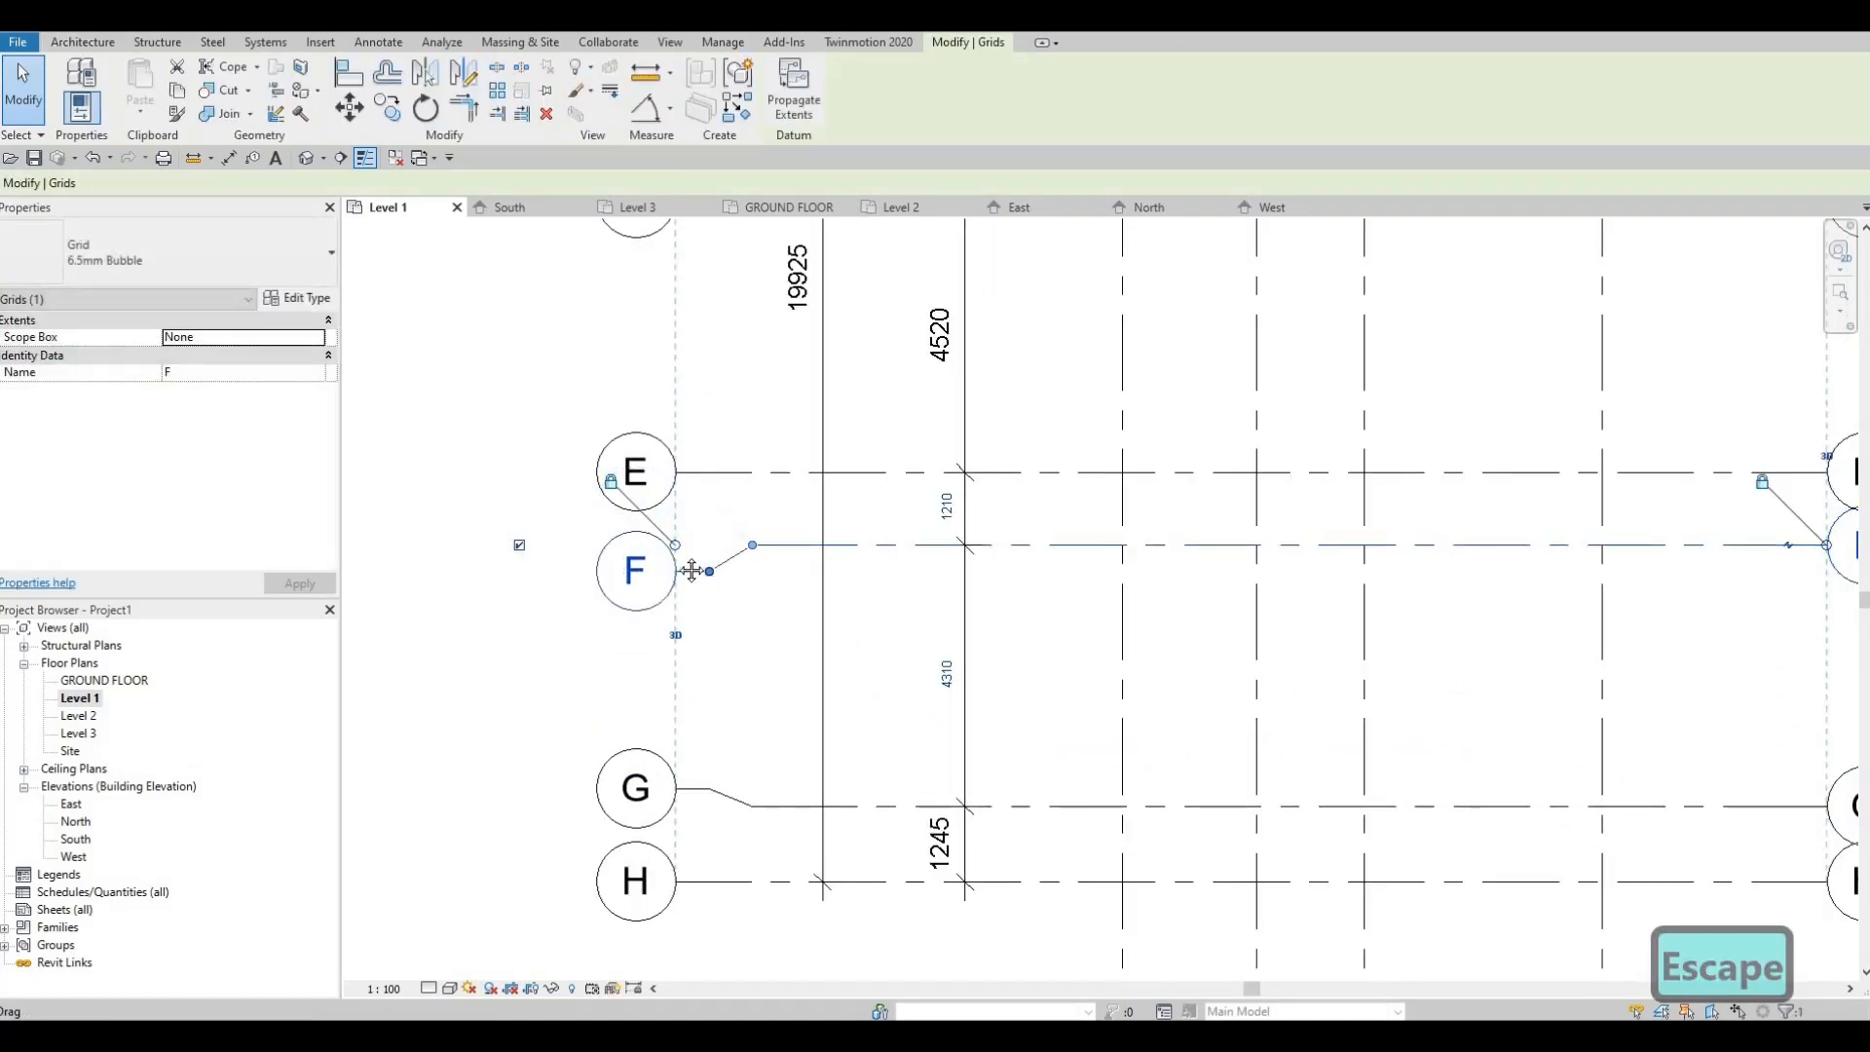
{"action": "key", "text": "Escape"}
{"action": "key", "text": "Escape"}
Step: Elbow grid F's right-end bubble clear of grid E
{"action": "scroll", "coordinate": [834, 557], "scroll_direction": "down", "scroll_amount": 2}
{"action": "scroll", "coordinate": [1050, 579], "scroll_direction": "down", "scroll_amount": 2}
{"action": "scroll", "coordinate": [1047, 585], "scroll_direction": "up", "scroll_amount": 5}
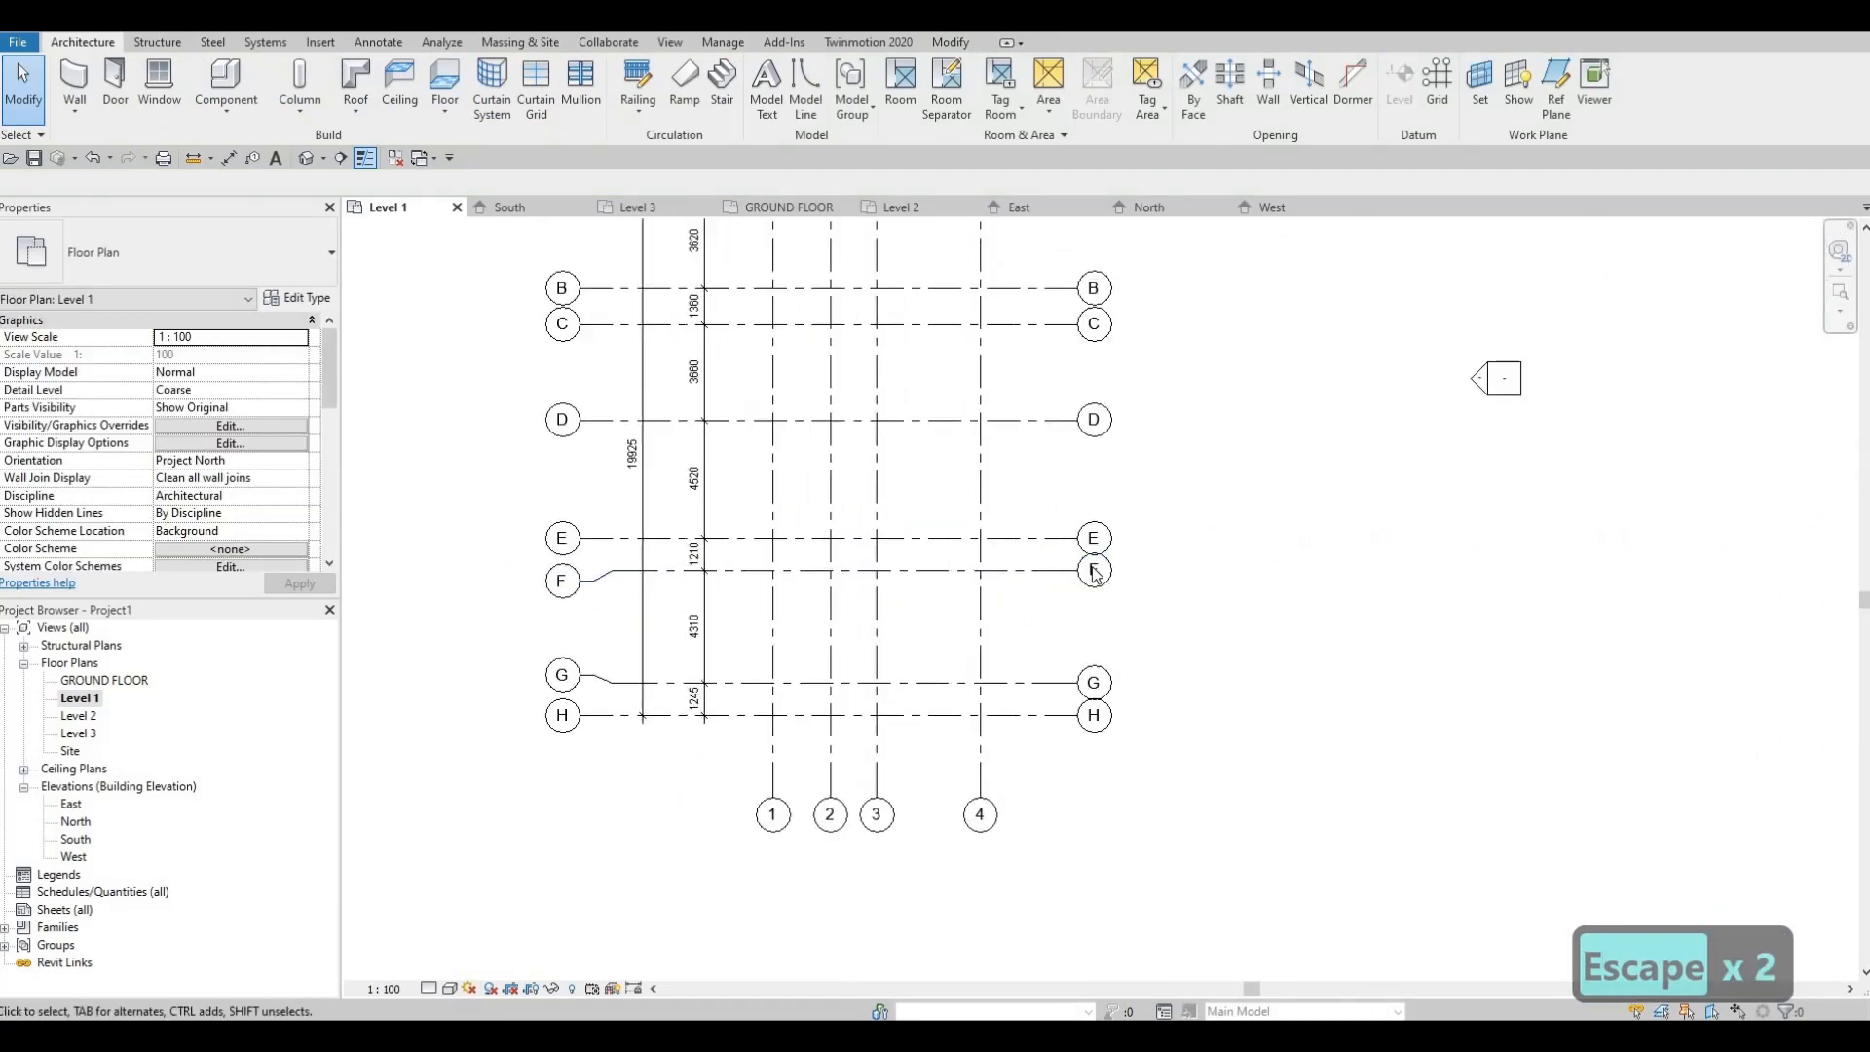
{"action": "left_click", "coordinate": [1035, 591]}
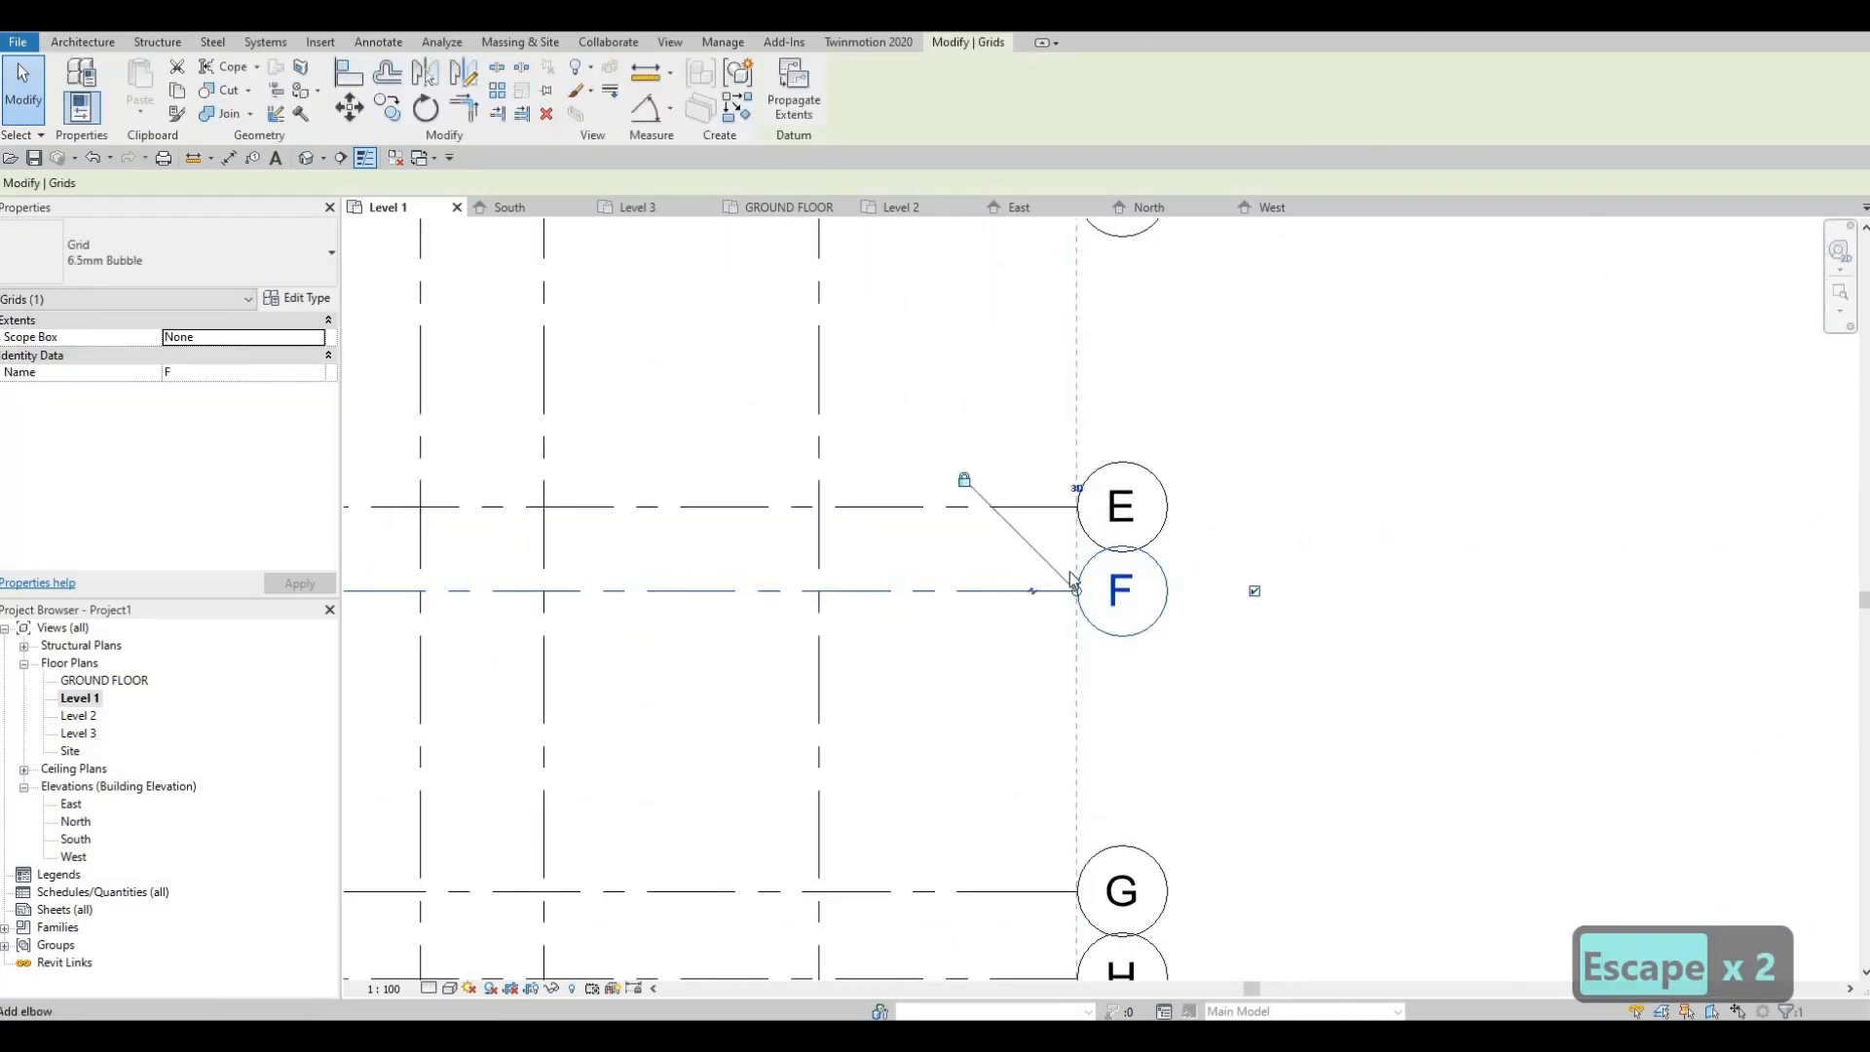
{"action": "left_click", "coordinate": [1033, 592]}
{"action": "scroll", "coordinate": [1057, 577], "scroll_direction": "down", "scroll_amount": 3}
{"action": "scroll", "coordinate": [1056, 568], "scroll_direction": "down", "scroll_amount": 2}
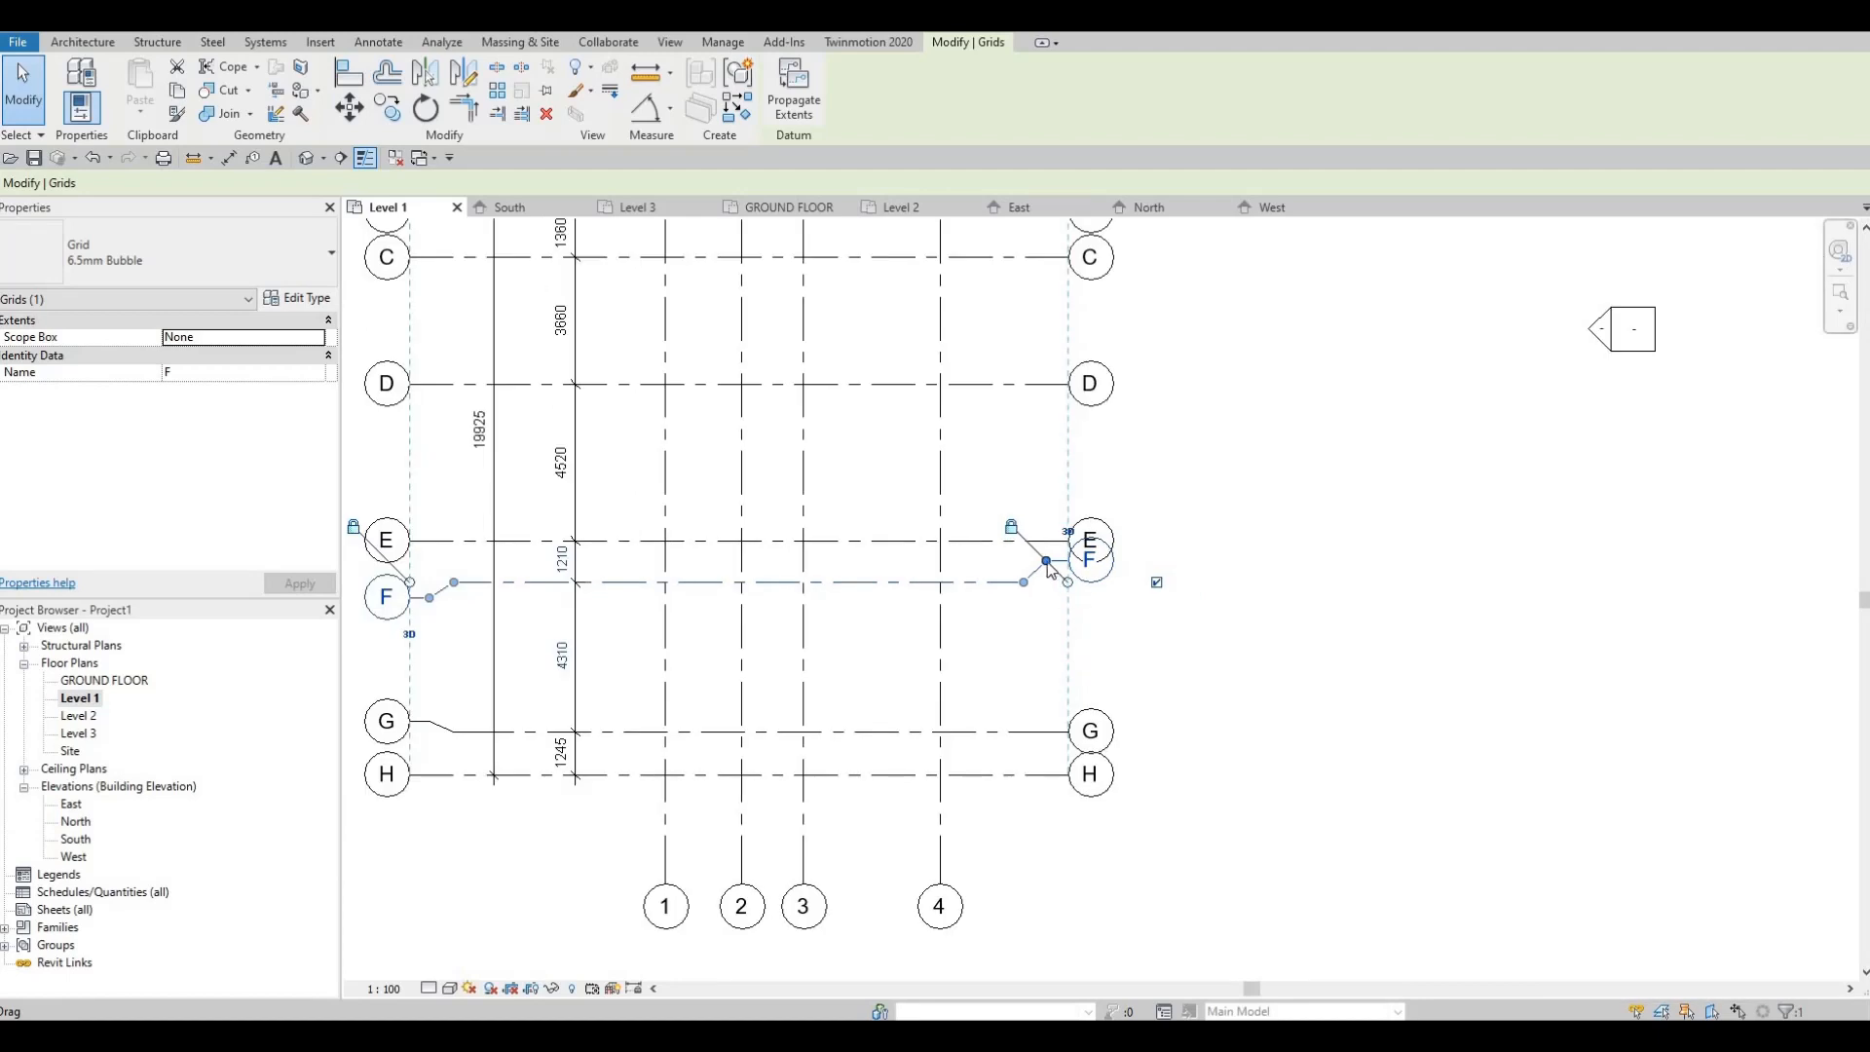
{"action": "left_click_drag", "start_coordinate": [1045, 585], "coordinate": [1042, 597]}
{"action": "key", "text": "Escape"}
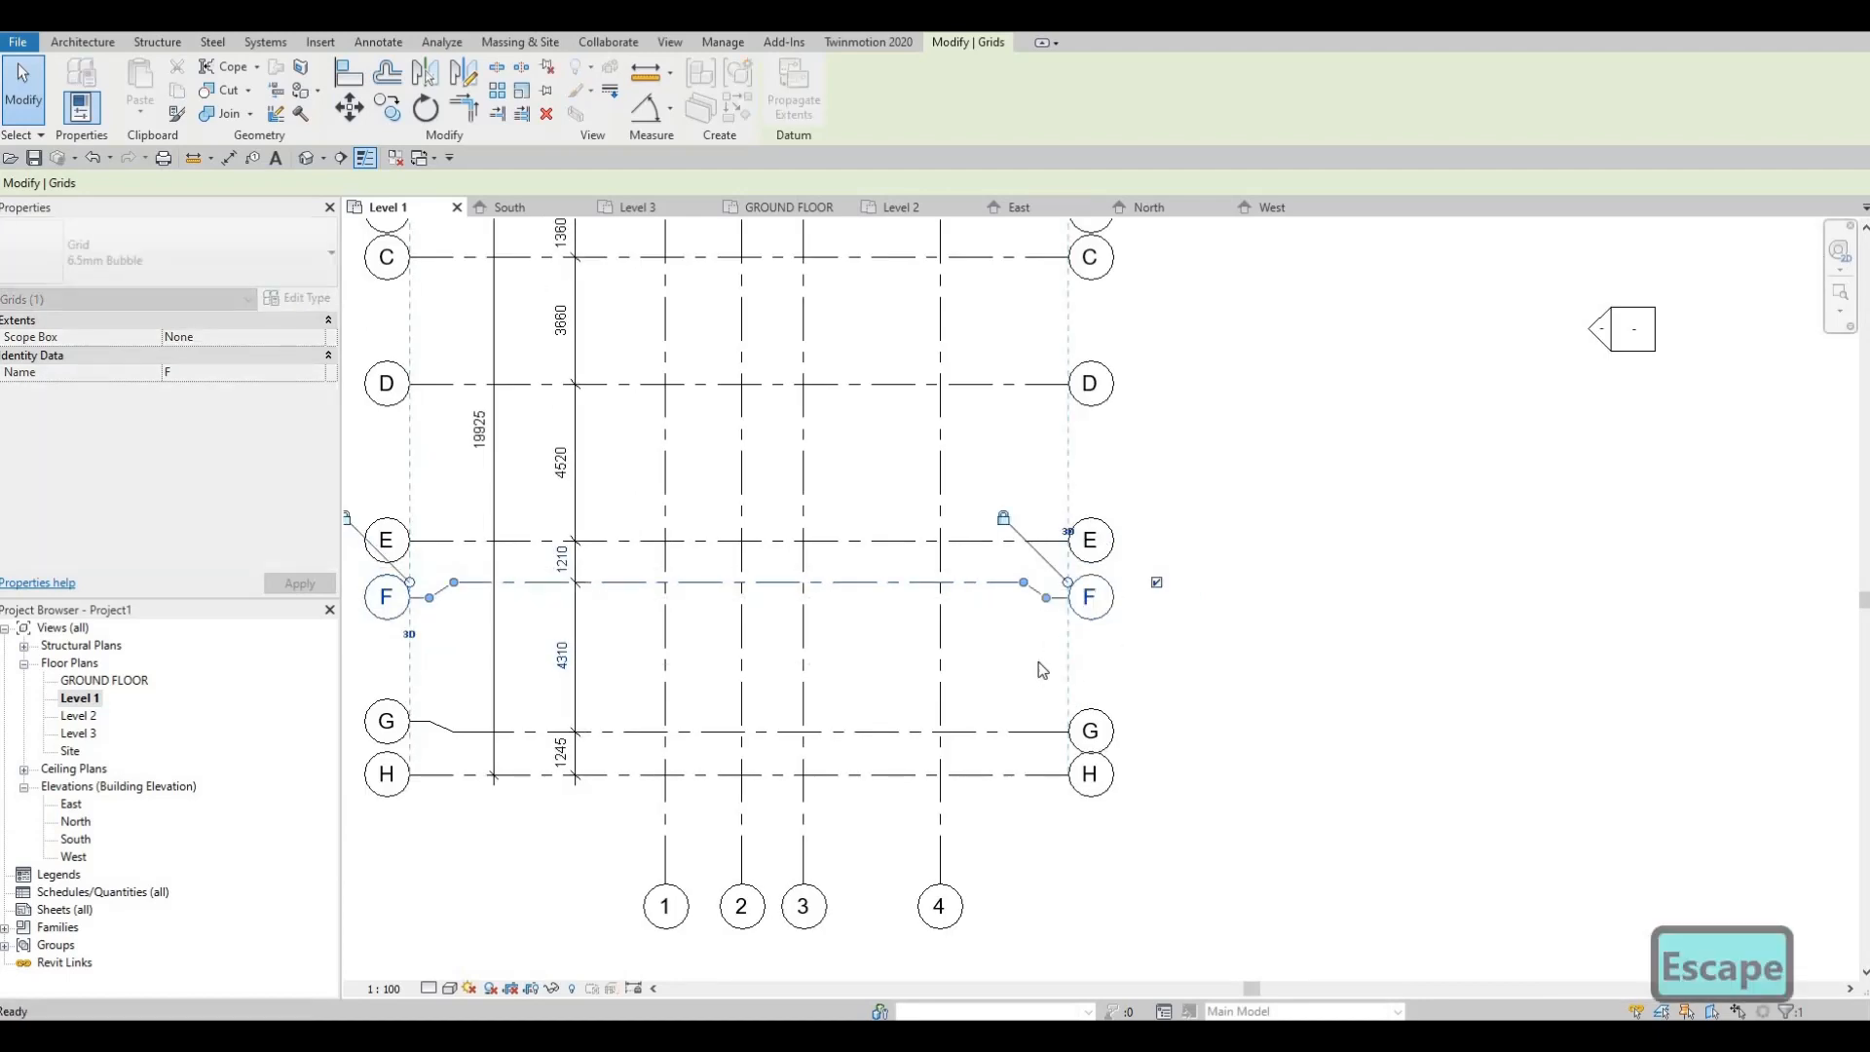
Step: Elbow grid G's right-end bubble clear of grid H and recentre the plan
{"action": "scroll", "coordinate": [1039, 662], "scroll_direction": "down", "scroll_amount": 1}
{"action": "middle_click_drag", "start_coordinate": [1039, 742], "coordinate": [1031, 670]}
{"action": "left_click", "coordinate": [1030, 649]}
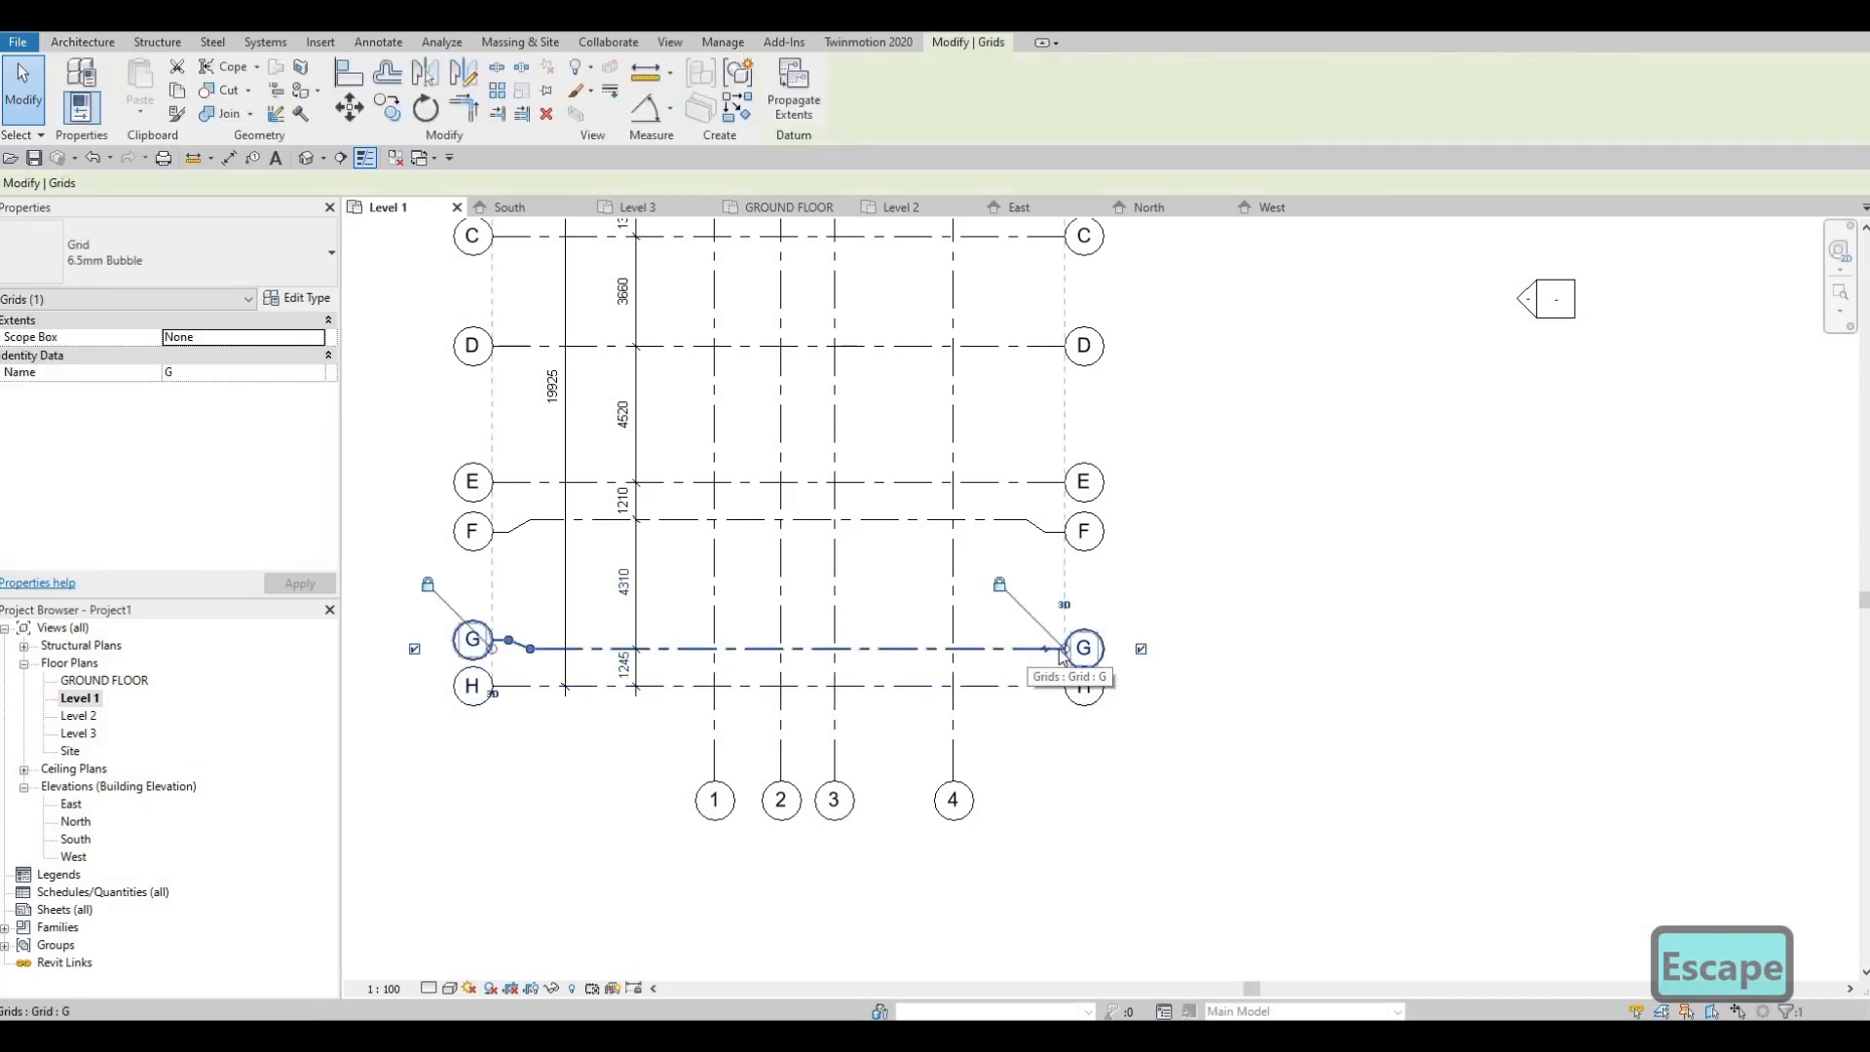
{"action": "scroll", "coordinate": [1059, 651], "scroll_direction": "up", "scroll_amount": 2}
{"action": "left_click", "coordinate": [1058, 650]}
{"action": "scroll", "coordinate": [1052, 612], "scroll_direction": "up", "scroll_amount": 3}
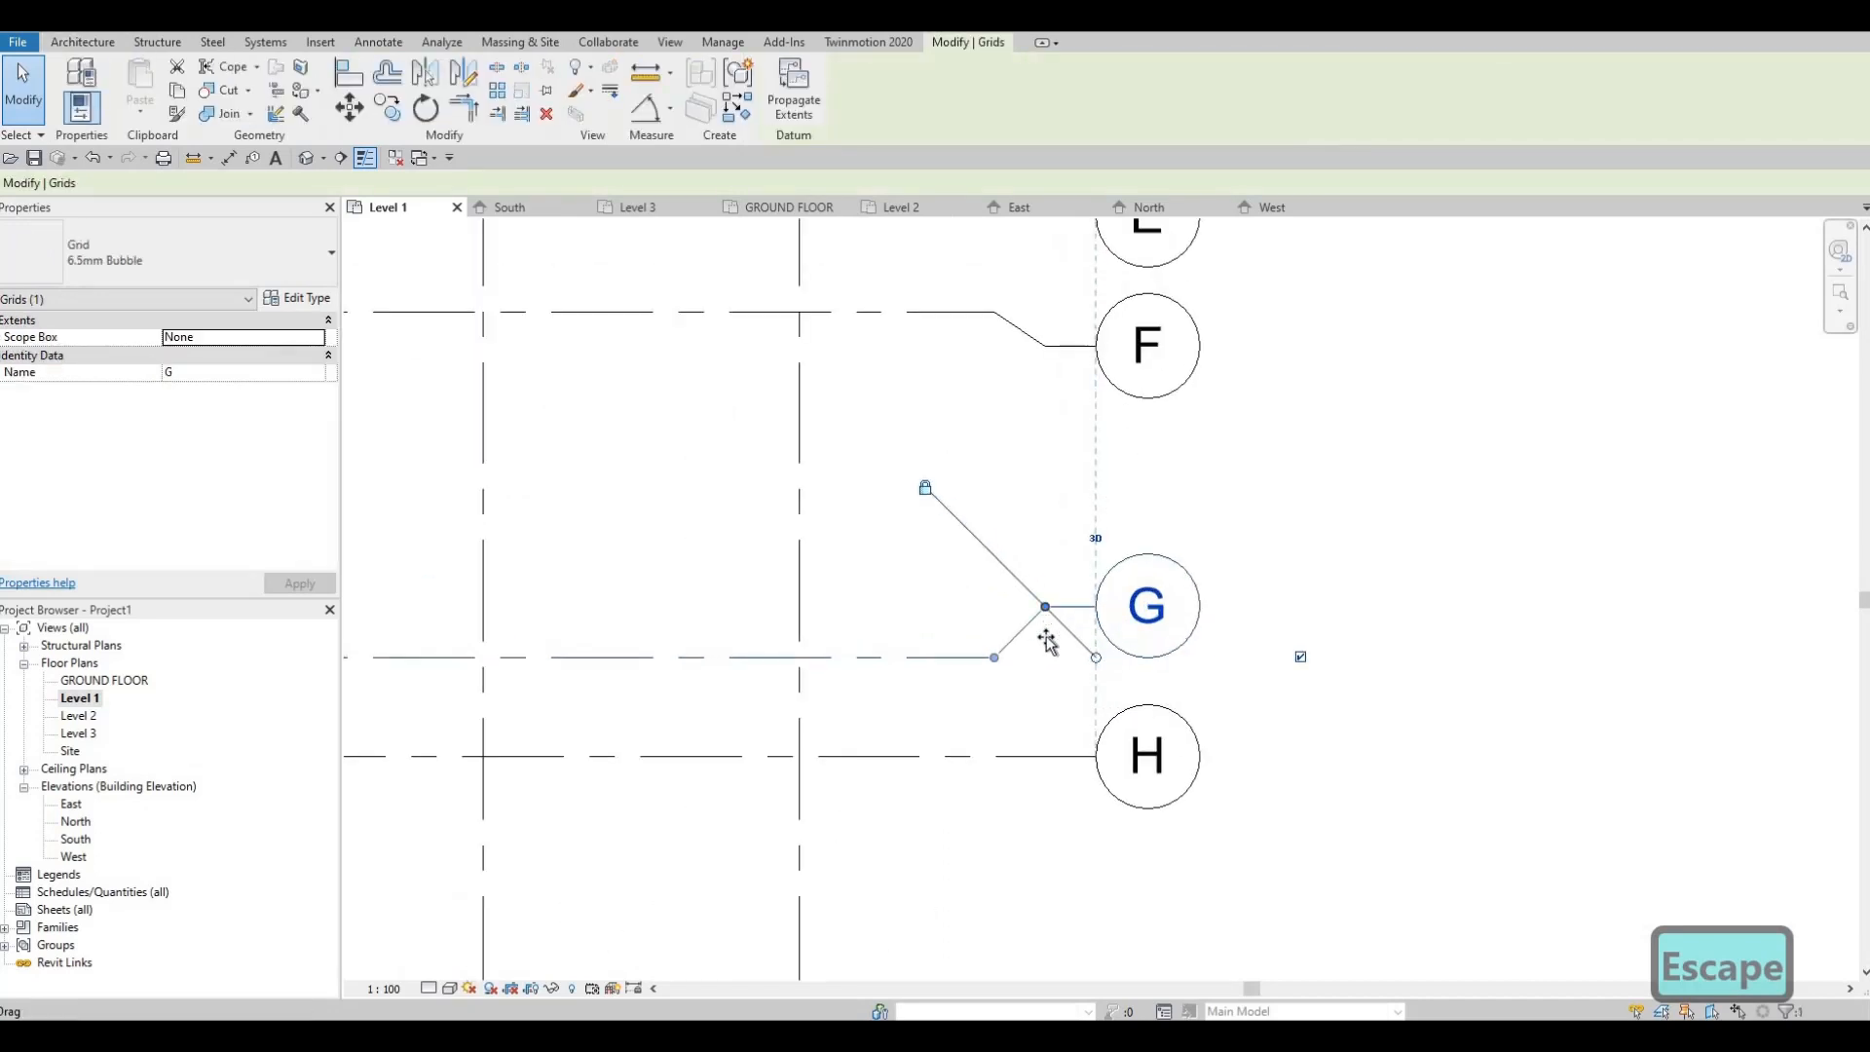
{"action": "left_click_drag", "start_coordinate": [1046, 609], "coordinate": [1045, 645]}
{"action": "key", "text": "Escape"}
{"action": "scroll", "coordinate": [1048, 598], "scroll_direction": "down", "scroll_amount": 3}
{"action": "scroll", "coordinate": [1067, 580], "scroll_direction": "down", "scroll_amount": 3}
{"action": "middle_click_drag", "start_coordinate": [1005, 595], "coordinate": [1032, 672]}
{"action": "scroll", "coordinate": [1042, 614], "scroll_direction": "up", "scroll_amount": 3}
{"action": "scroll", "coordinate": [1048, 628], "scroll_direction": "up", "scroll_amount": 1}
{"action": "scroll", "coordinate": [1044, 633], "scroll_direction": "down", "scroll_amount": 2}
{"action": "scroll", "coordinate": [1013, 546], "scroll_direction": "down", "scroll_amount": 2}
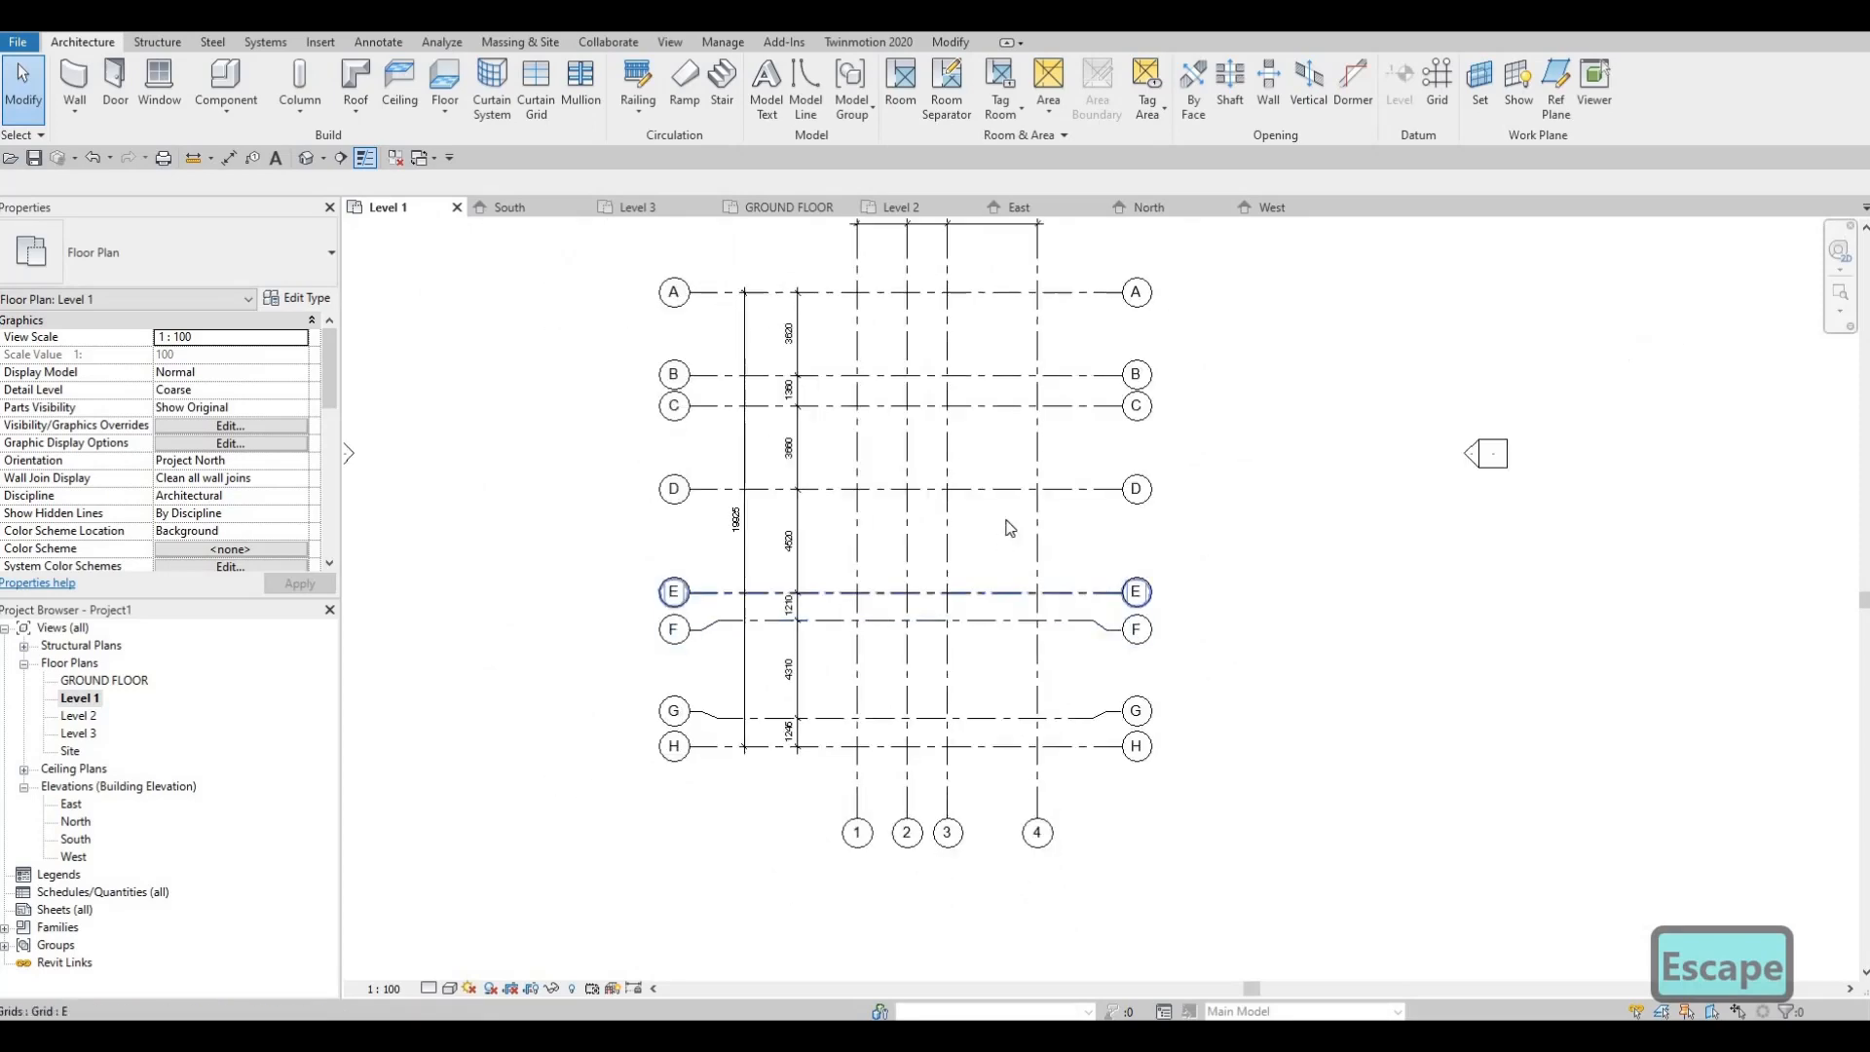
{"action": "scroll", "coordinate": [1002, 532], "scroll_direction": "up", "scroll_amount": 1}
{"action": "key", "text": "Escape"}
{"action": "scroll", "coordinate": [966, 543], "scroll_direction": "down", "scroll_amount": 2}
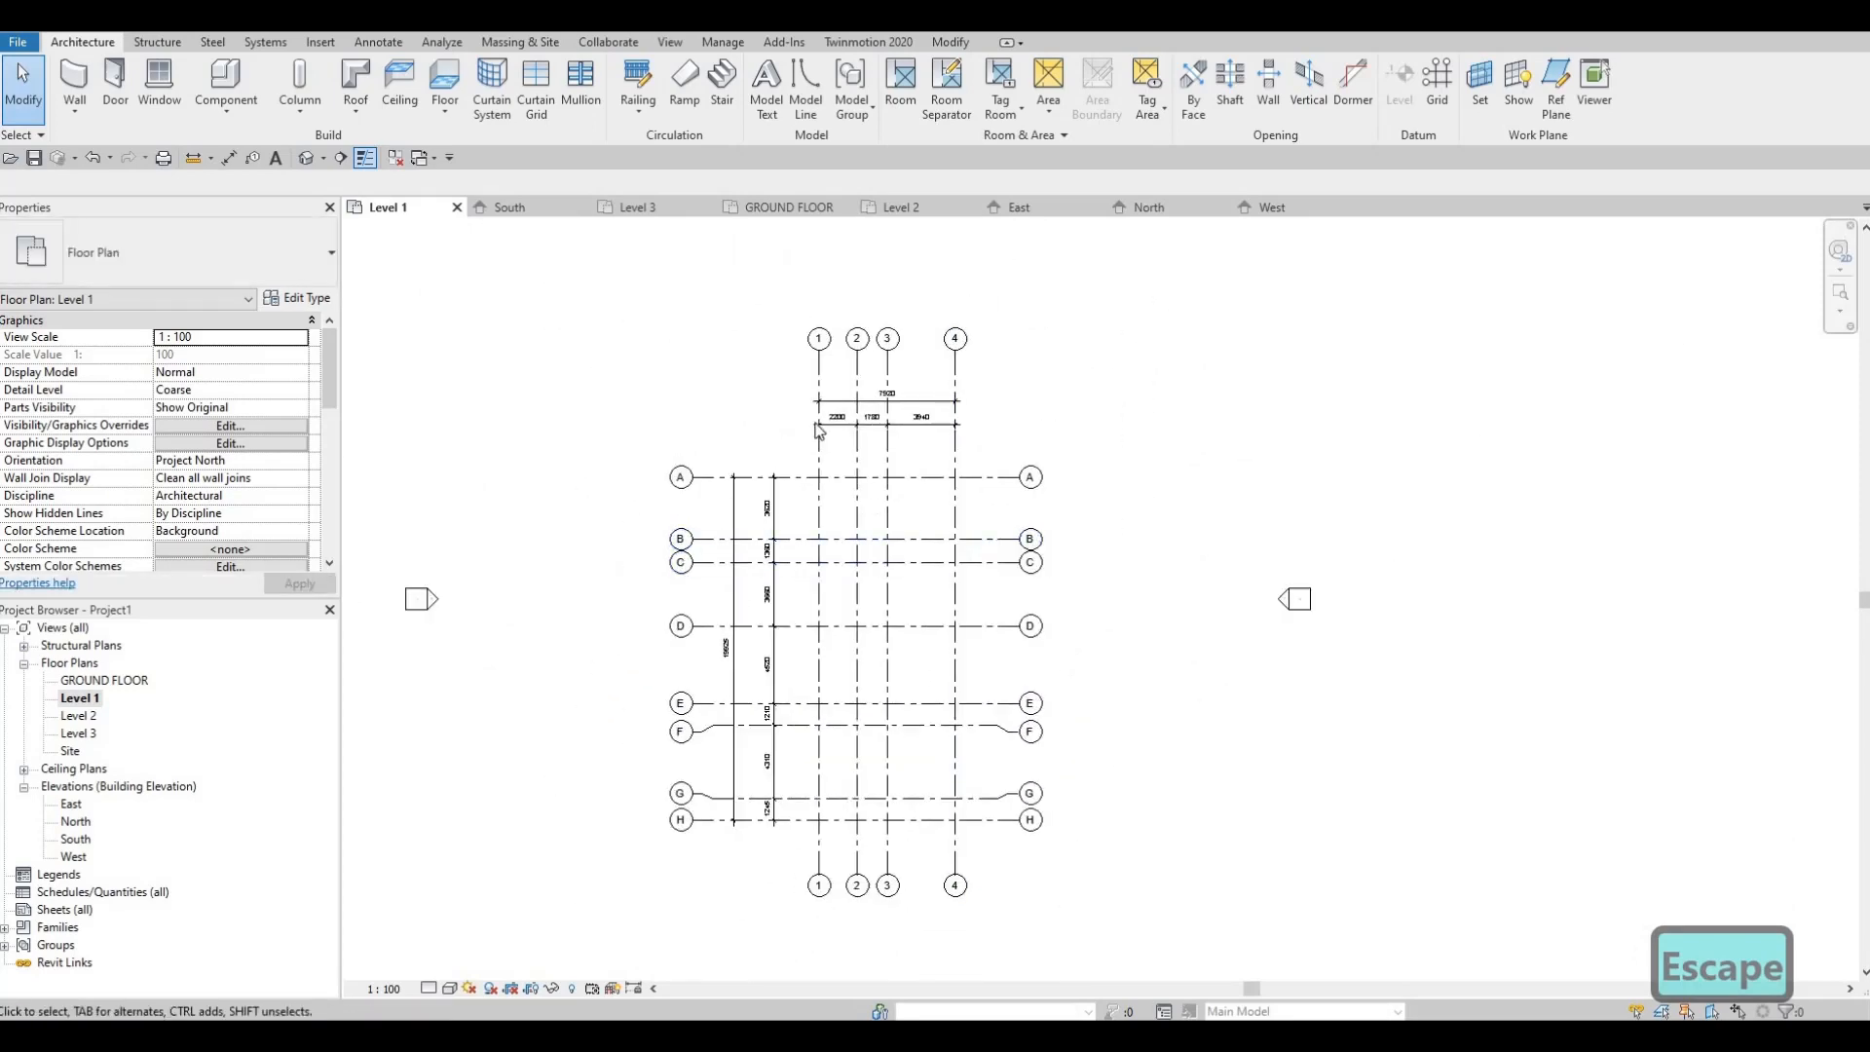
{"action": "scroll", "coordinate": [818, 428], "scroll_direction": "up", "scroll_amount": 5}
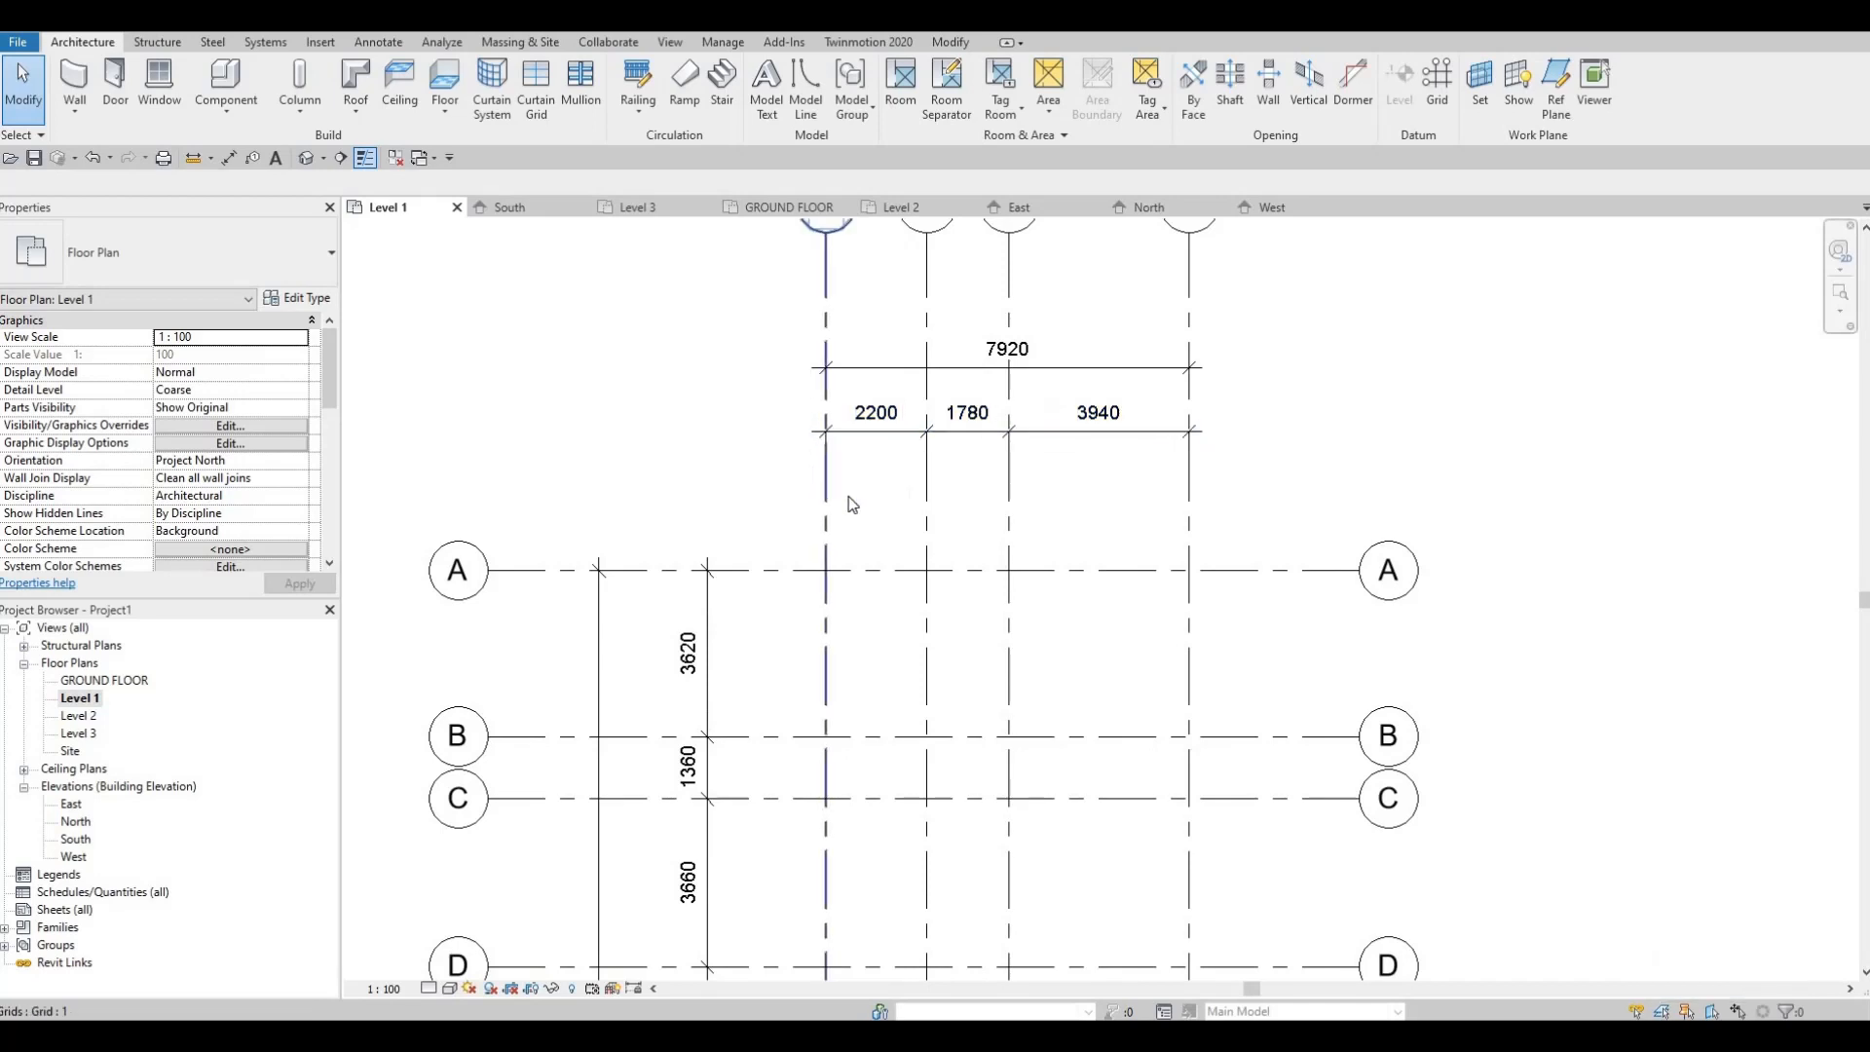
{"action": "scroll", "coordinate": [850, 503], "scroll_direction": "down", "scroll_amount": 6}
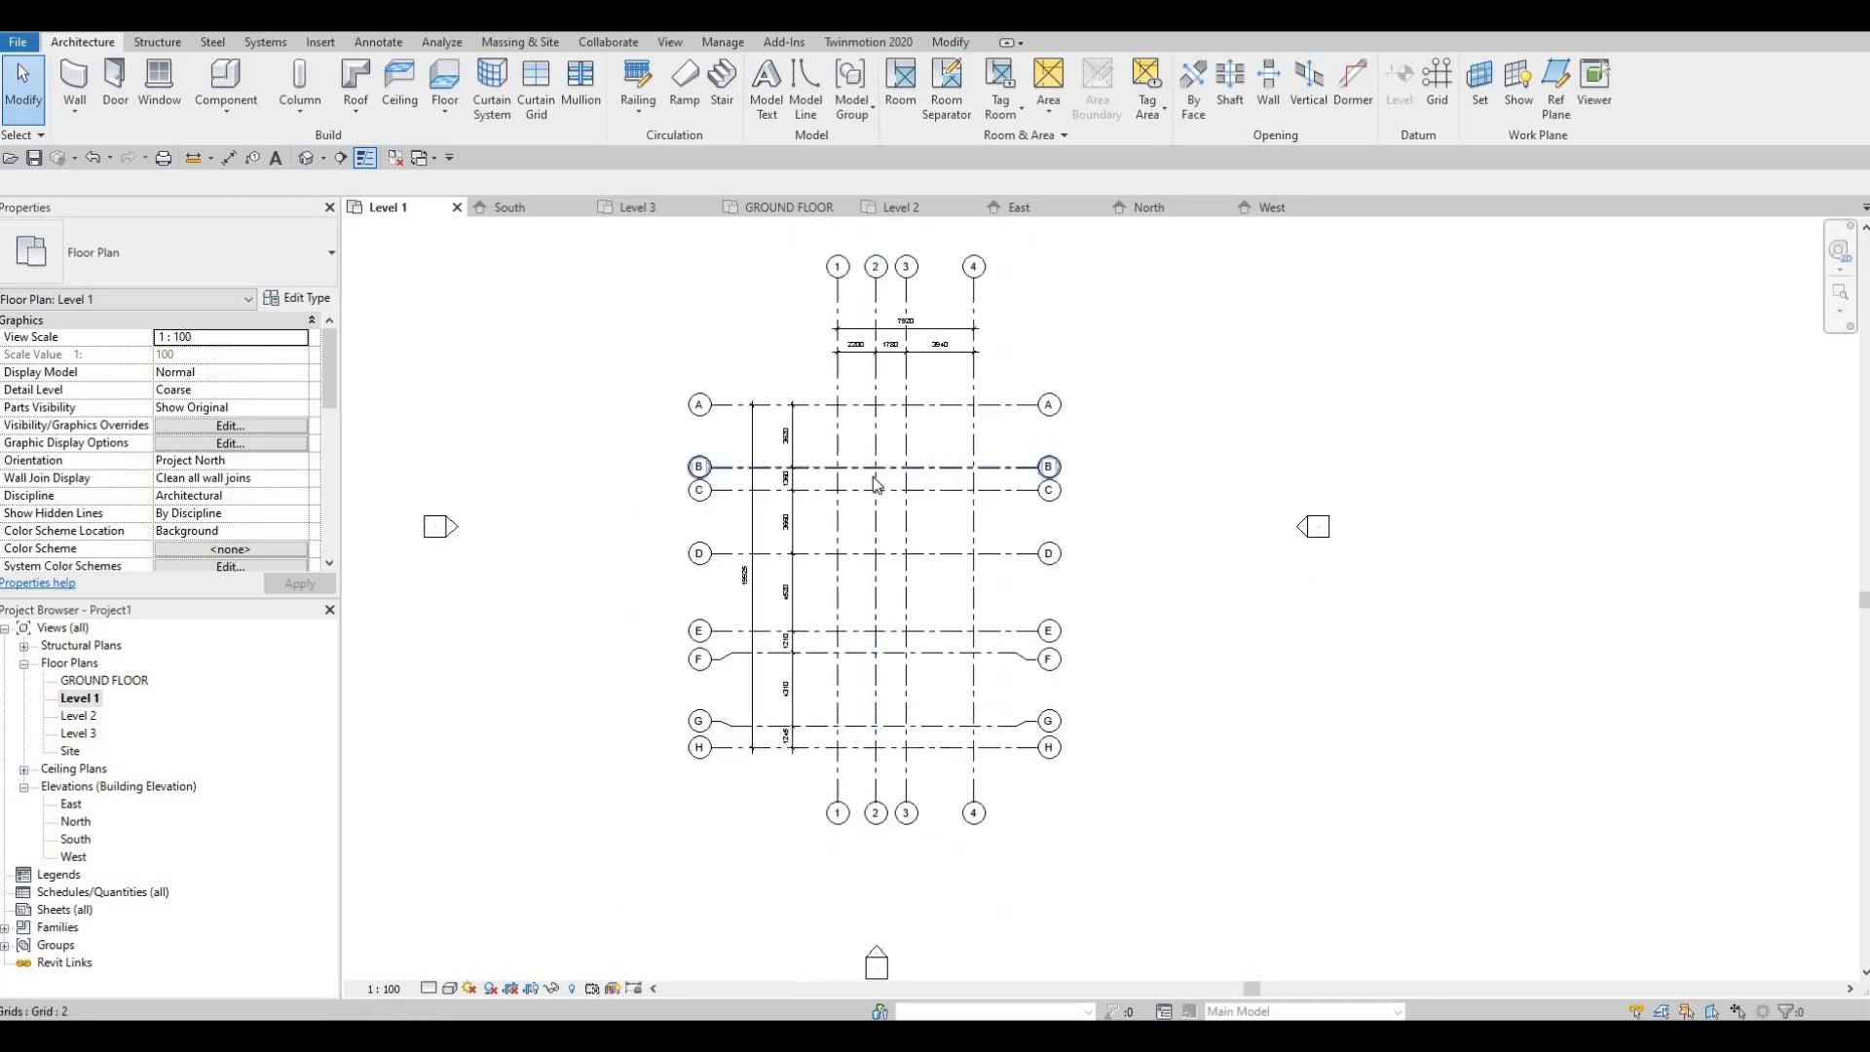
{"action": "middle_click_drag", "start_coordinate": [850, 531], "coordinate": [849, 487]}
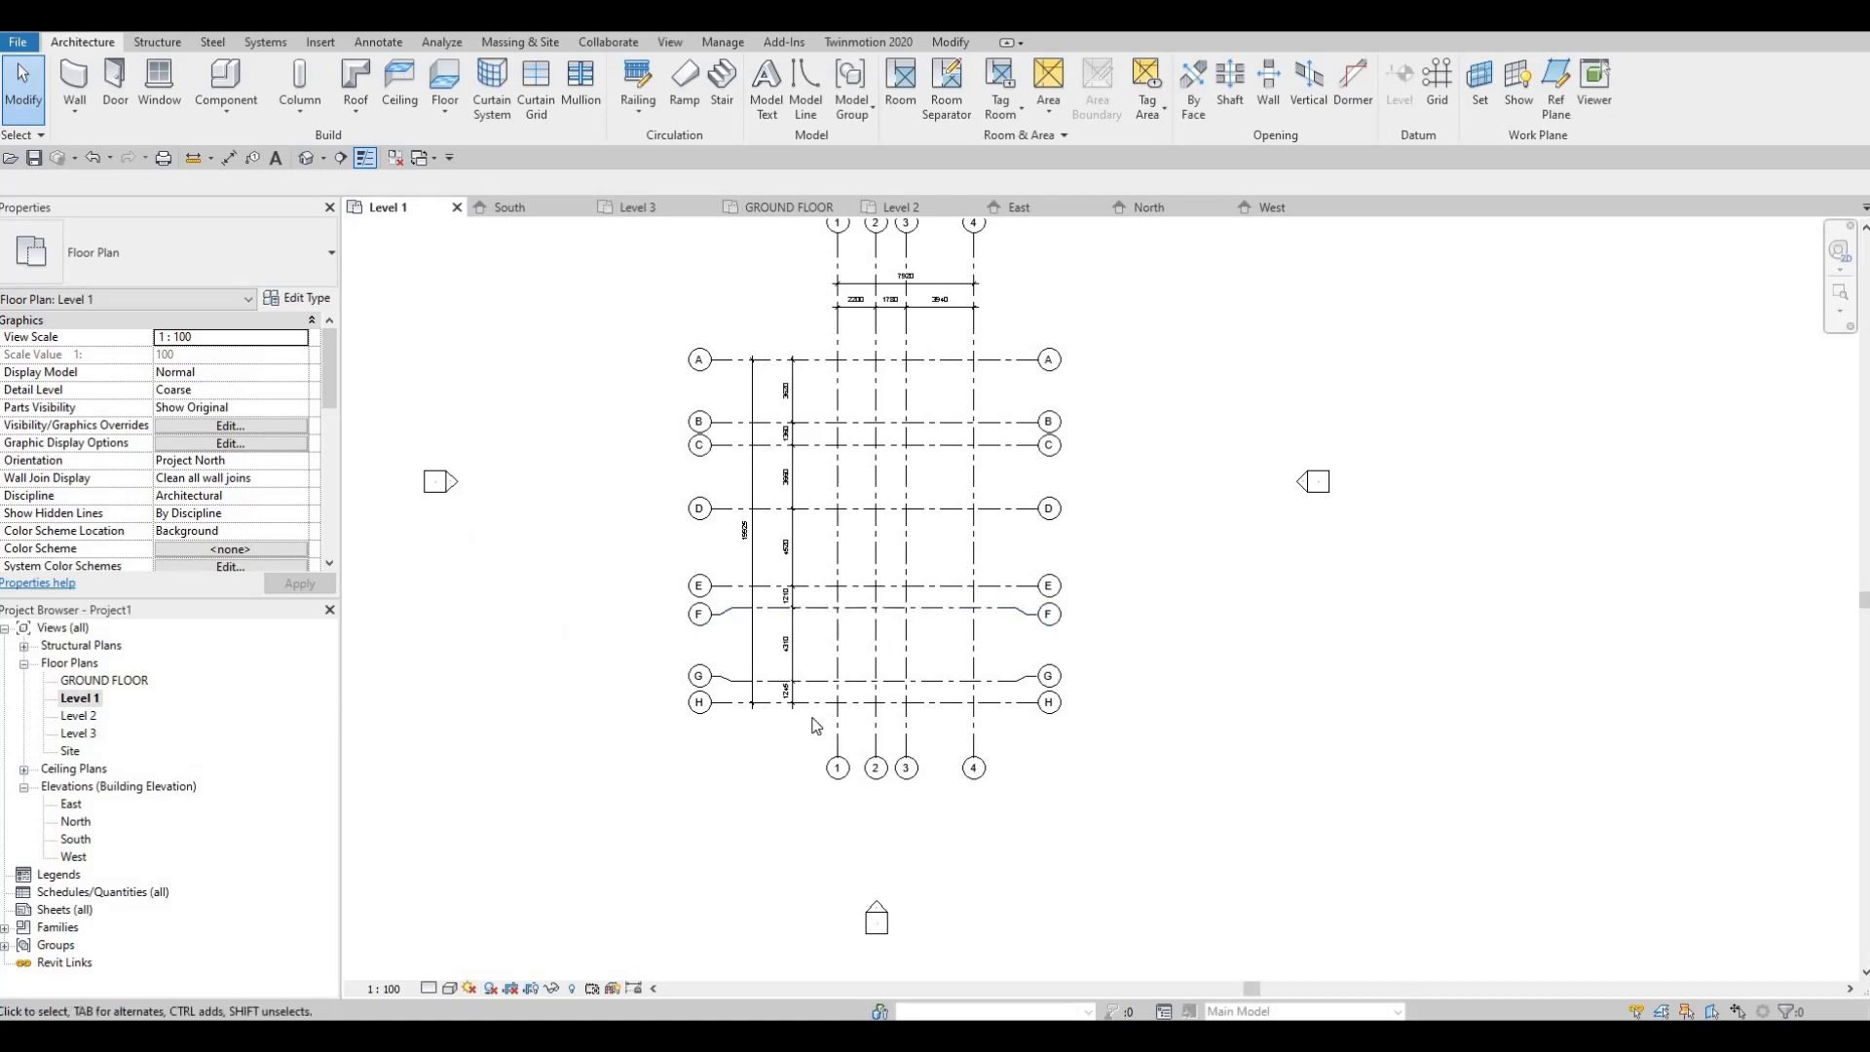
{"action": "middle_click_drag", "start_coordinate": [919, 759], "coordinate": [918, 775]}
{"action": "middle_click_drag", "start_coordinate": [617, 545], "coordinate": [601, 640]}
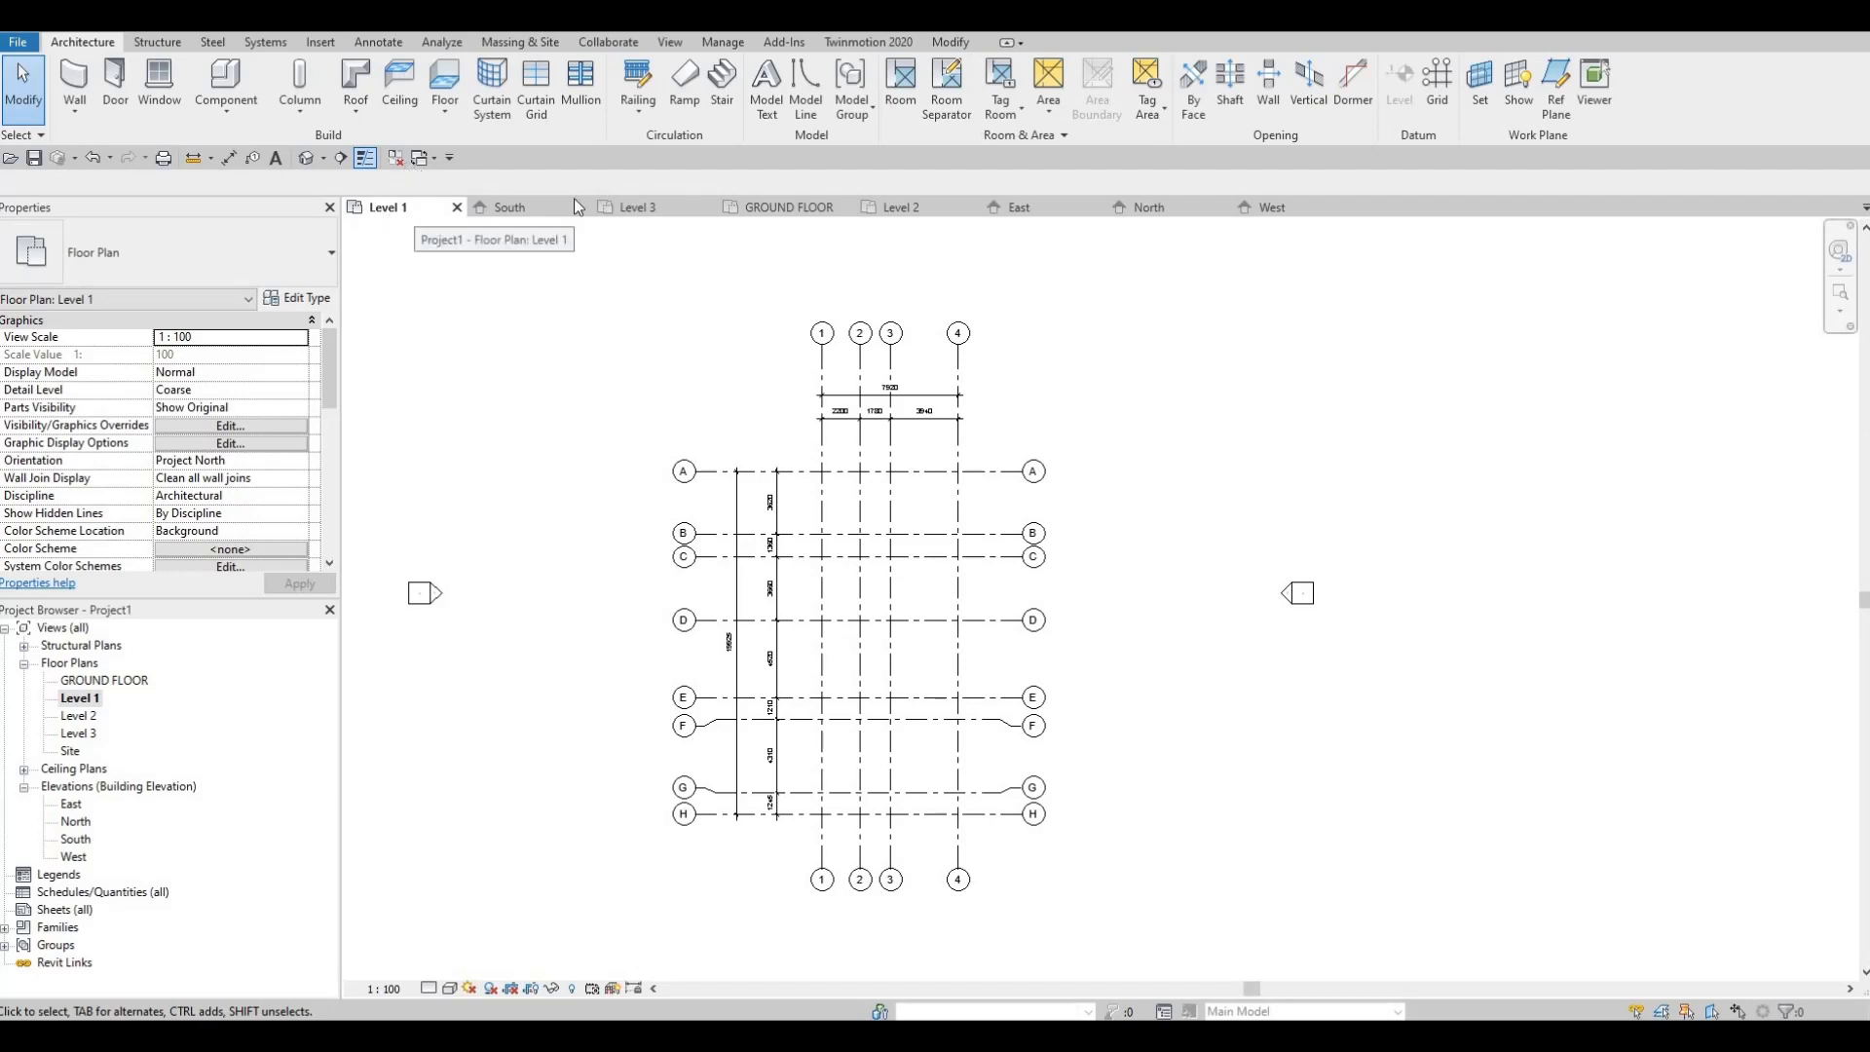
Step: Close all inactive views, leaving only the Level 1 plan open
{"action": "left_click", "coordinate": [395, 160]}
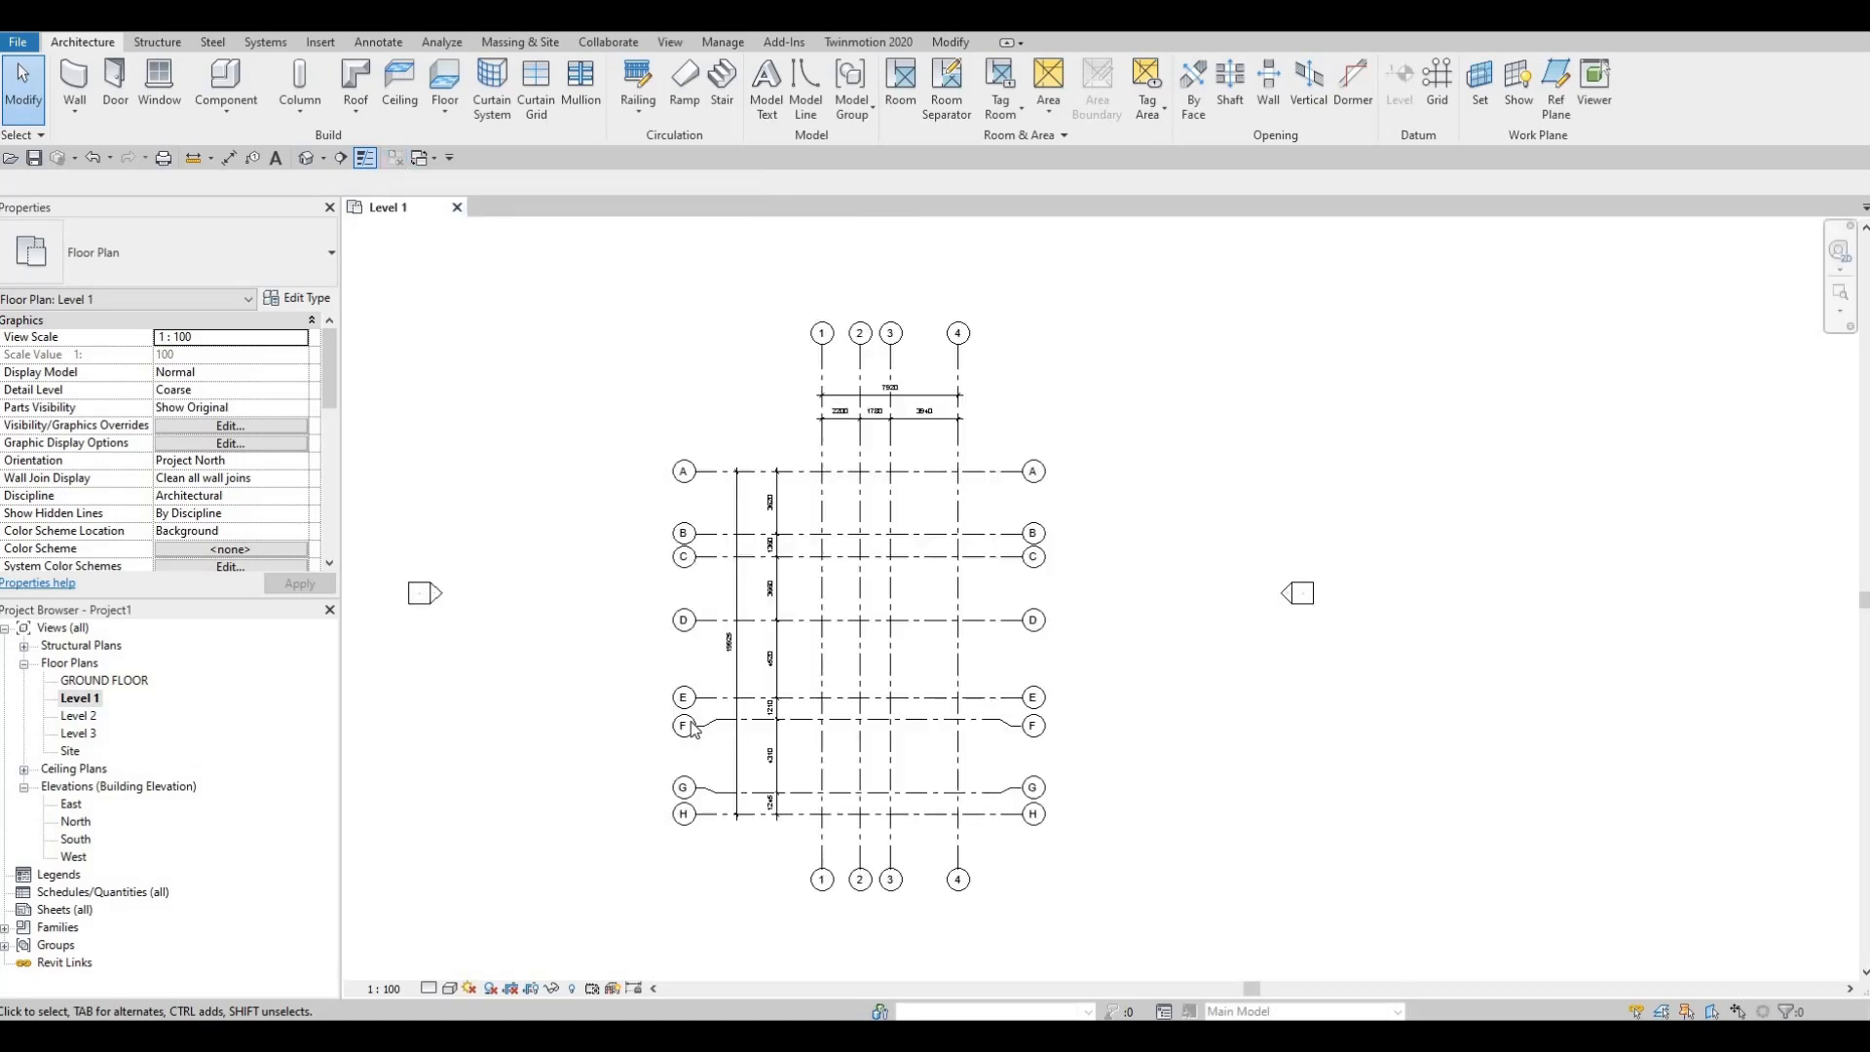
{"action": "scroll", "coordinate": [692, 721], "scroll_direction": "down", "scroll_amount": 1}
{"action": "middle_click_drag", "start_coordinate": [668, 719], "coordinate": [737, 707]}
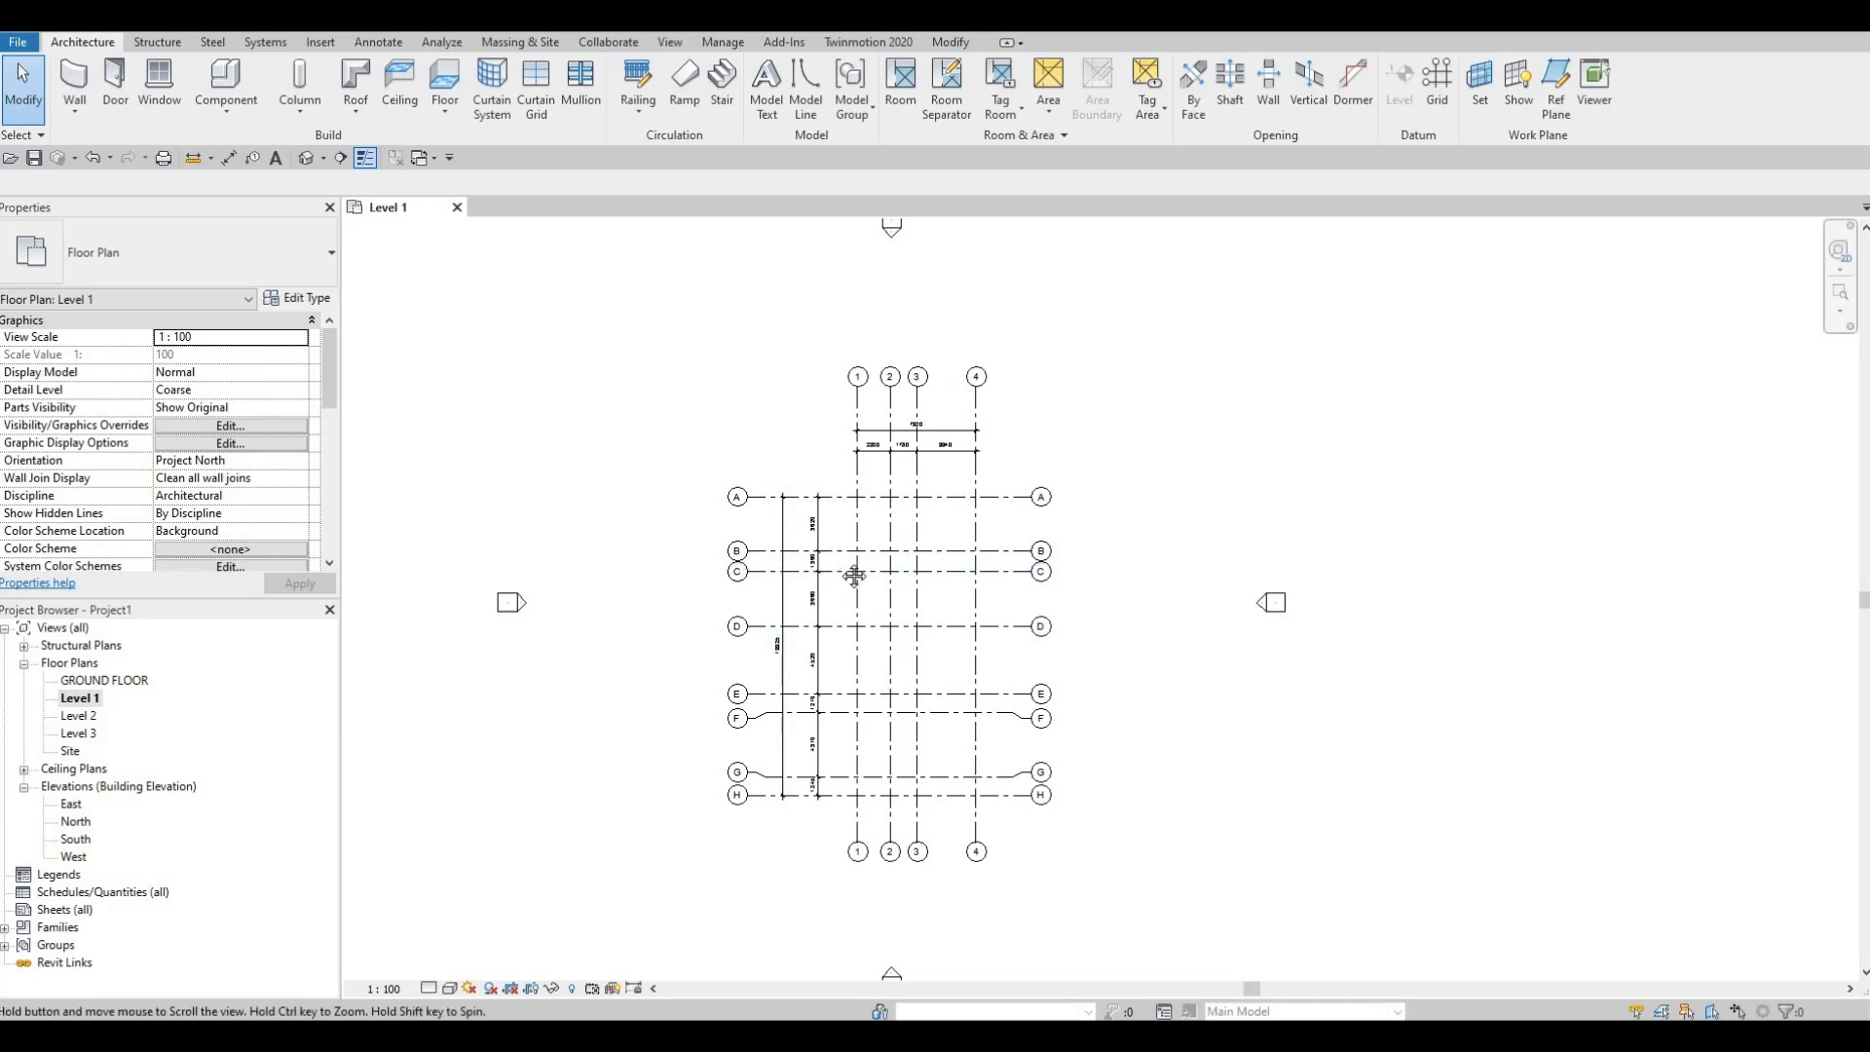
{"action": "middle_click_drag", "start_coordinate": [856, 575], "coordinate": [969, 593]}
{"action": "scroll", "coordinate": [824, 674], "scroll_direction": "down", "scroll_amount": 1}
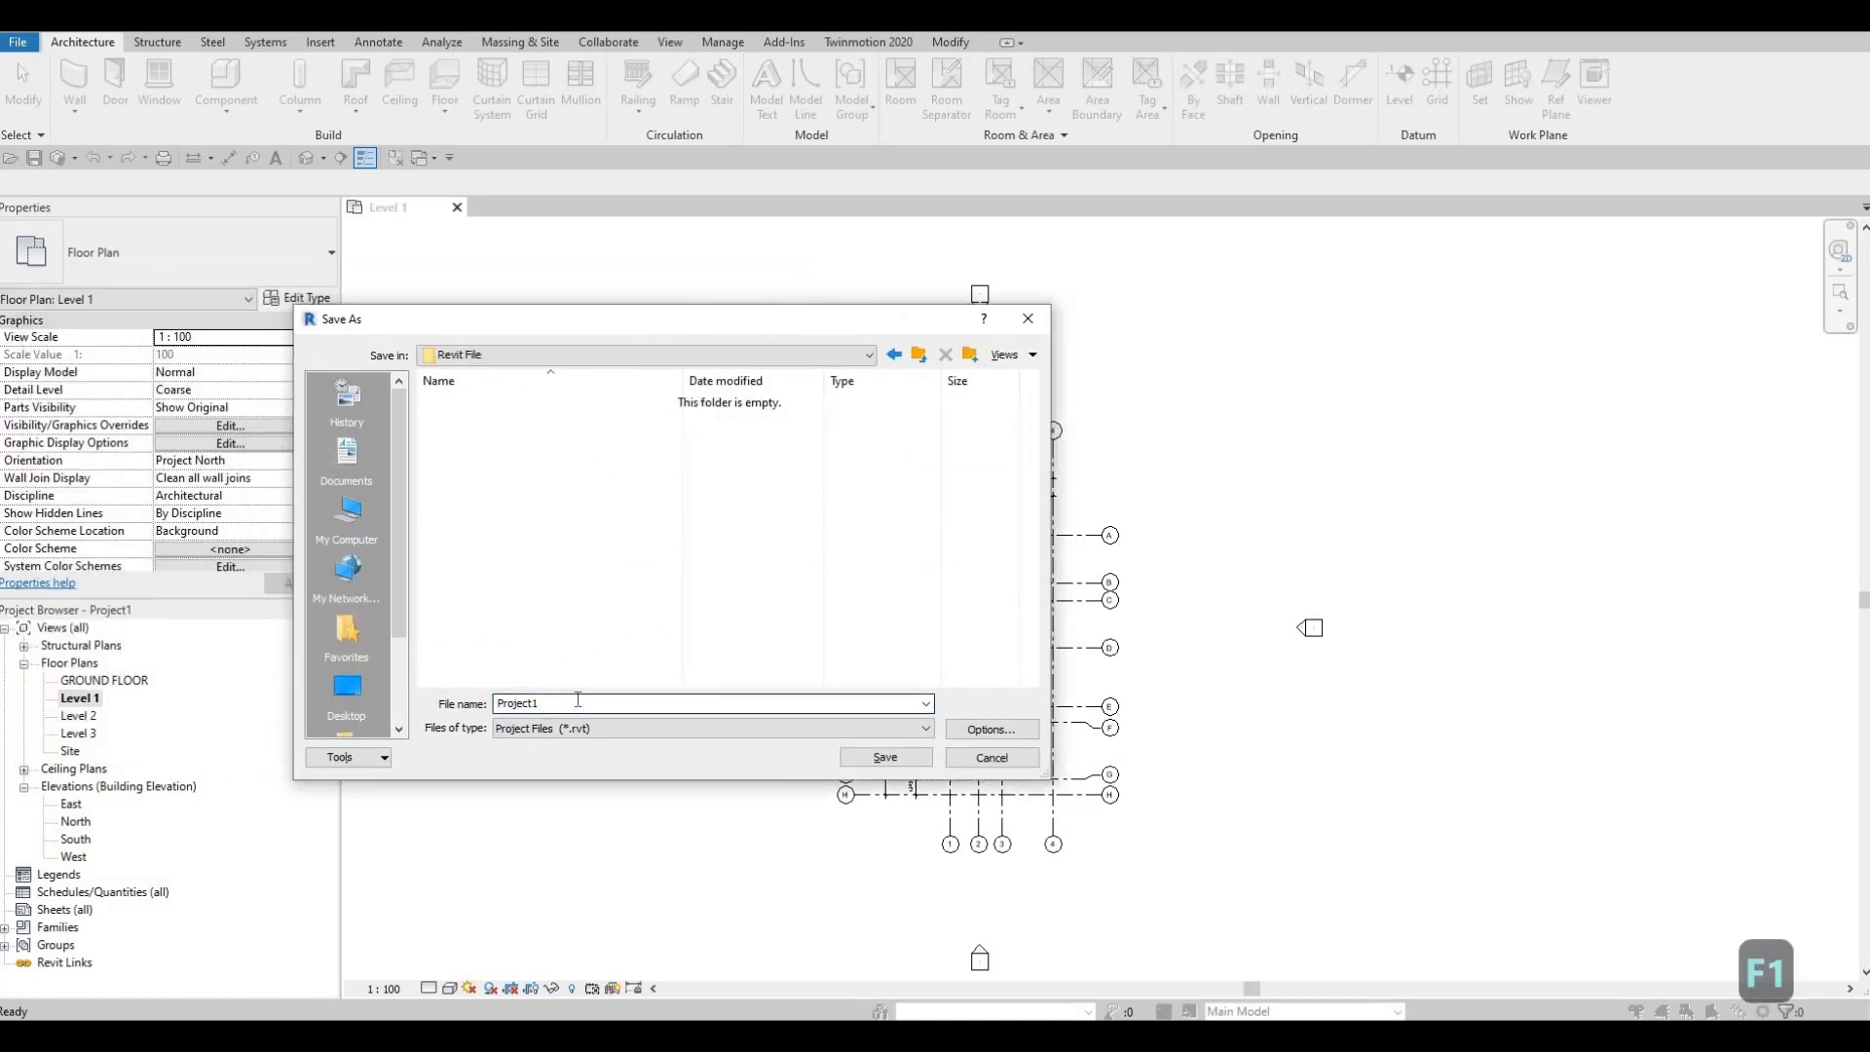
Step: Name the file SL HOUSE in the Revit File folder and bring up the save options
{"action": "double_click", "coordinate": [577, 700]}
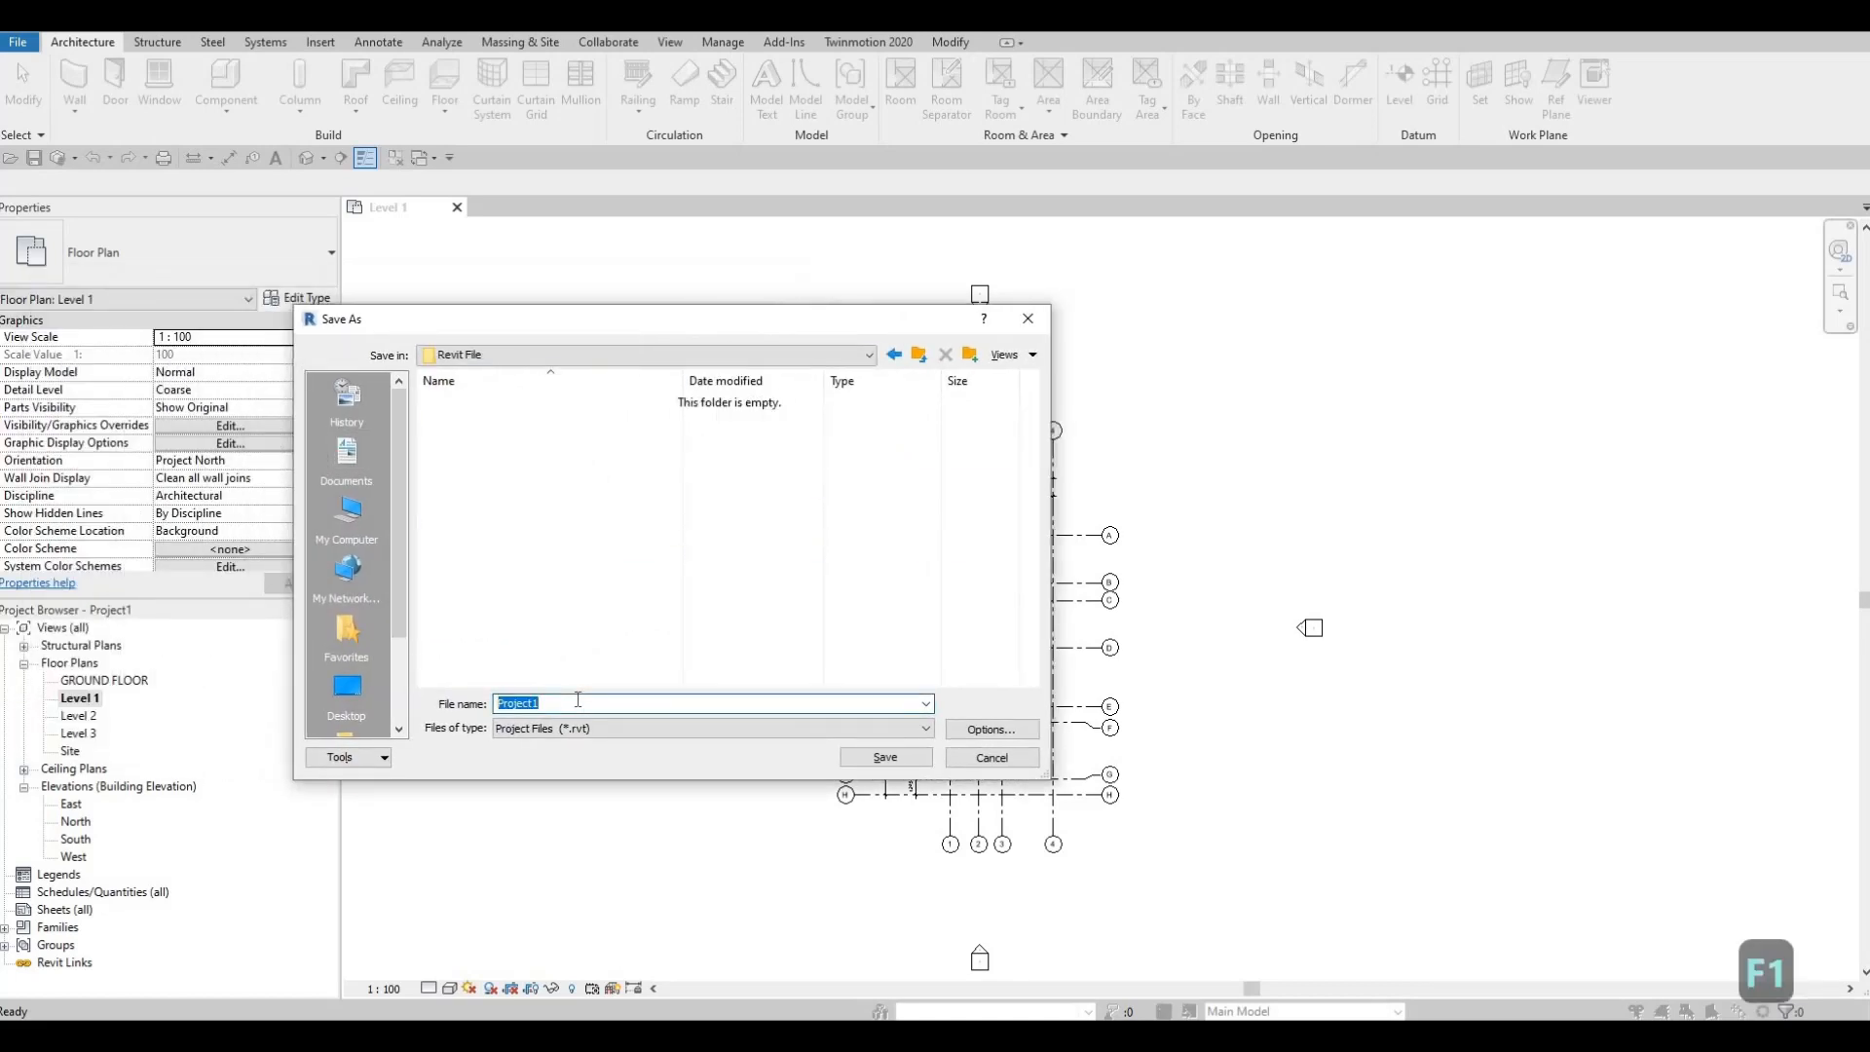
{"action": "type", "text": "SL"}
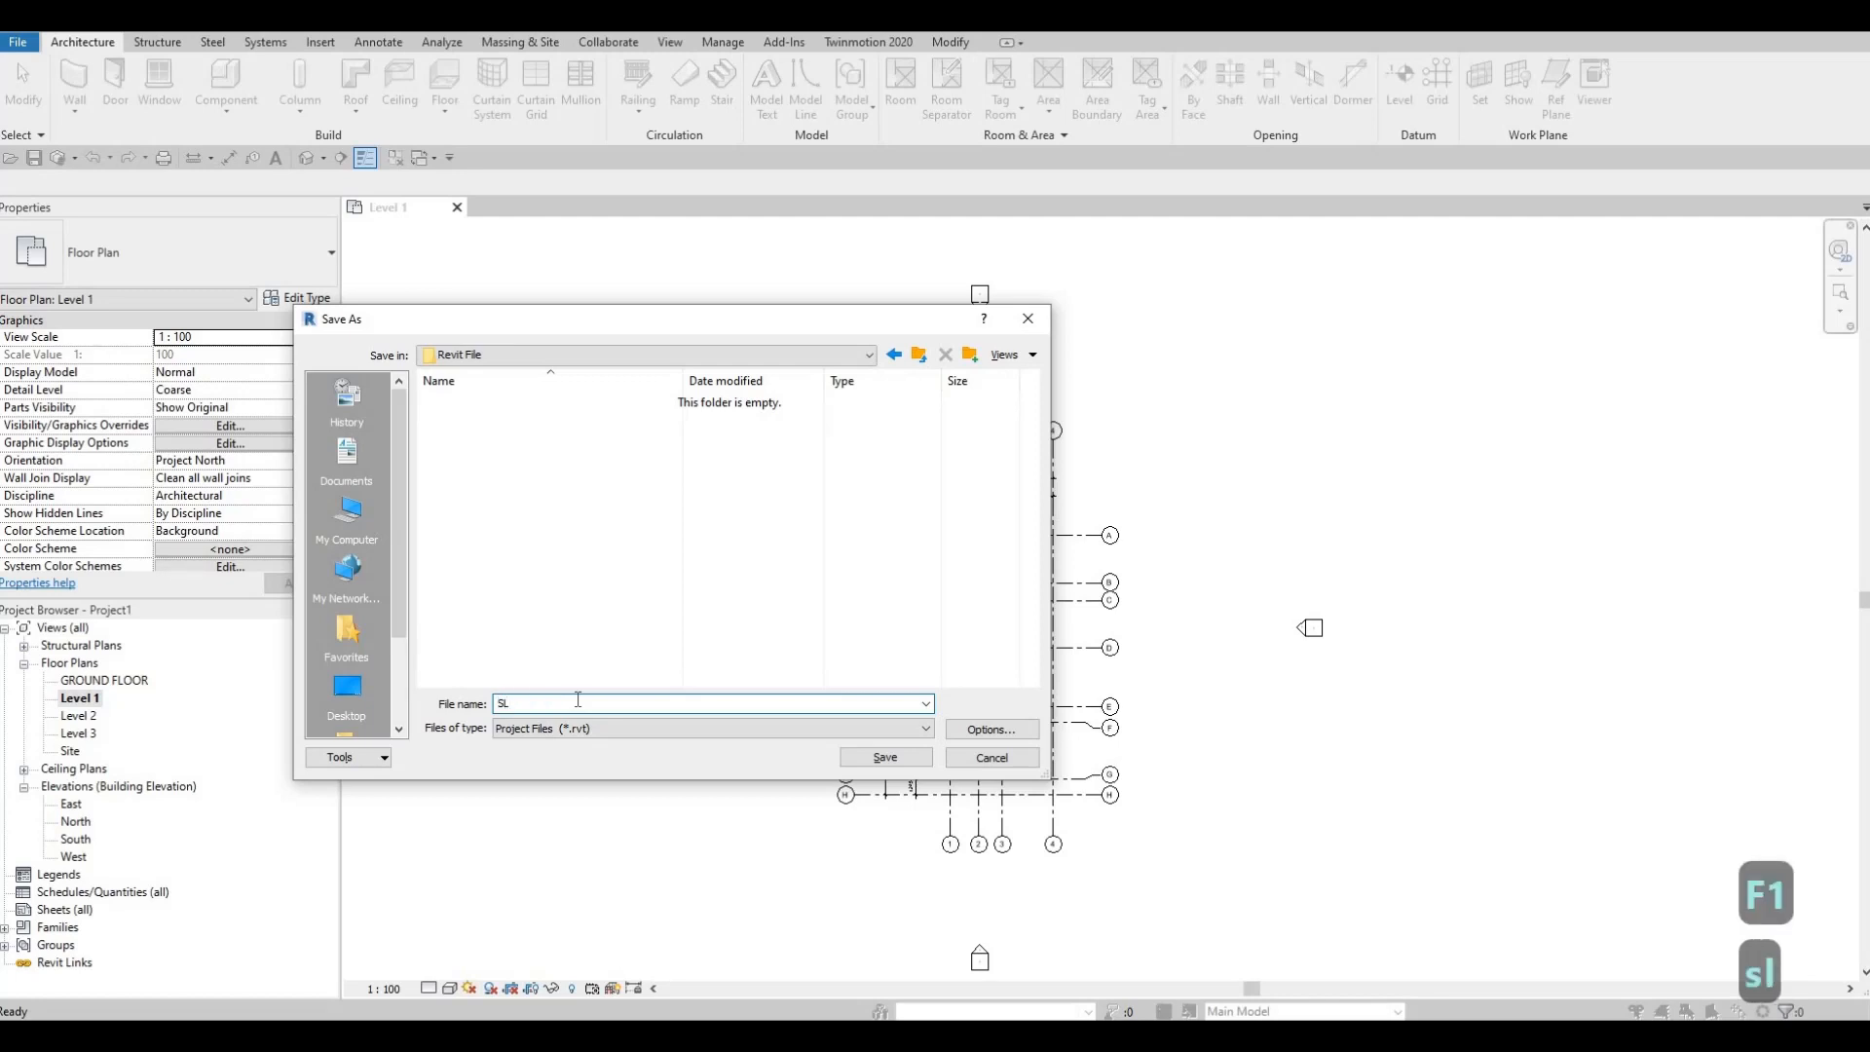
{"action": "type", "text": " HOUSE"}
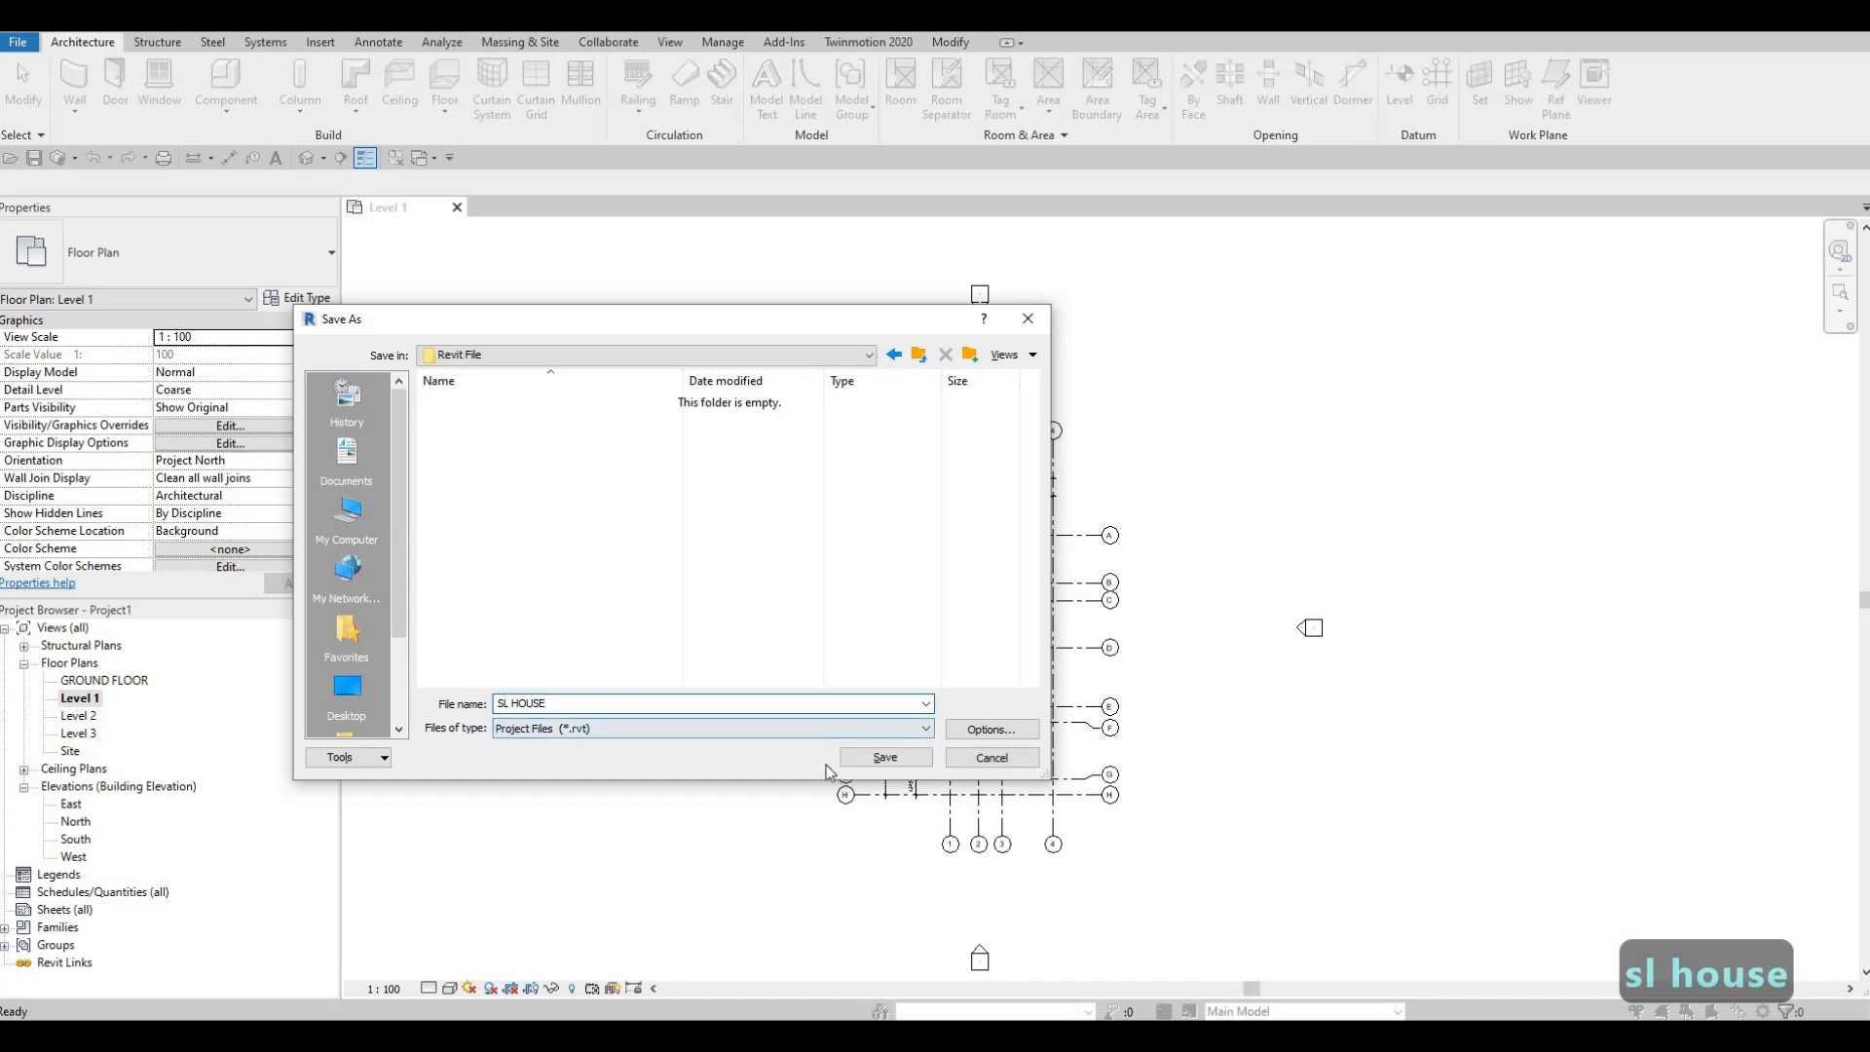
{"action": "left_click", "coordinate": [983, 732]}
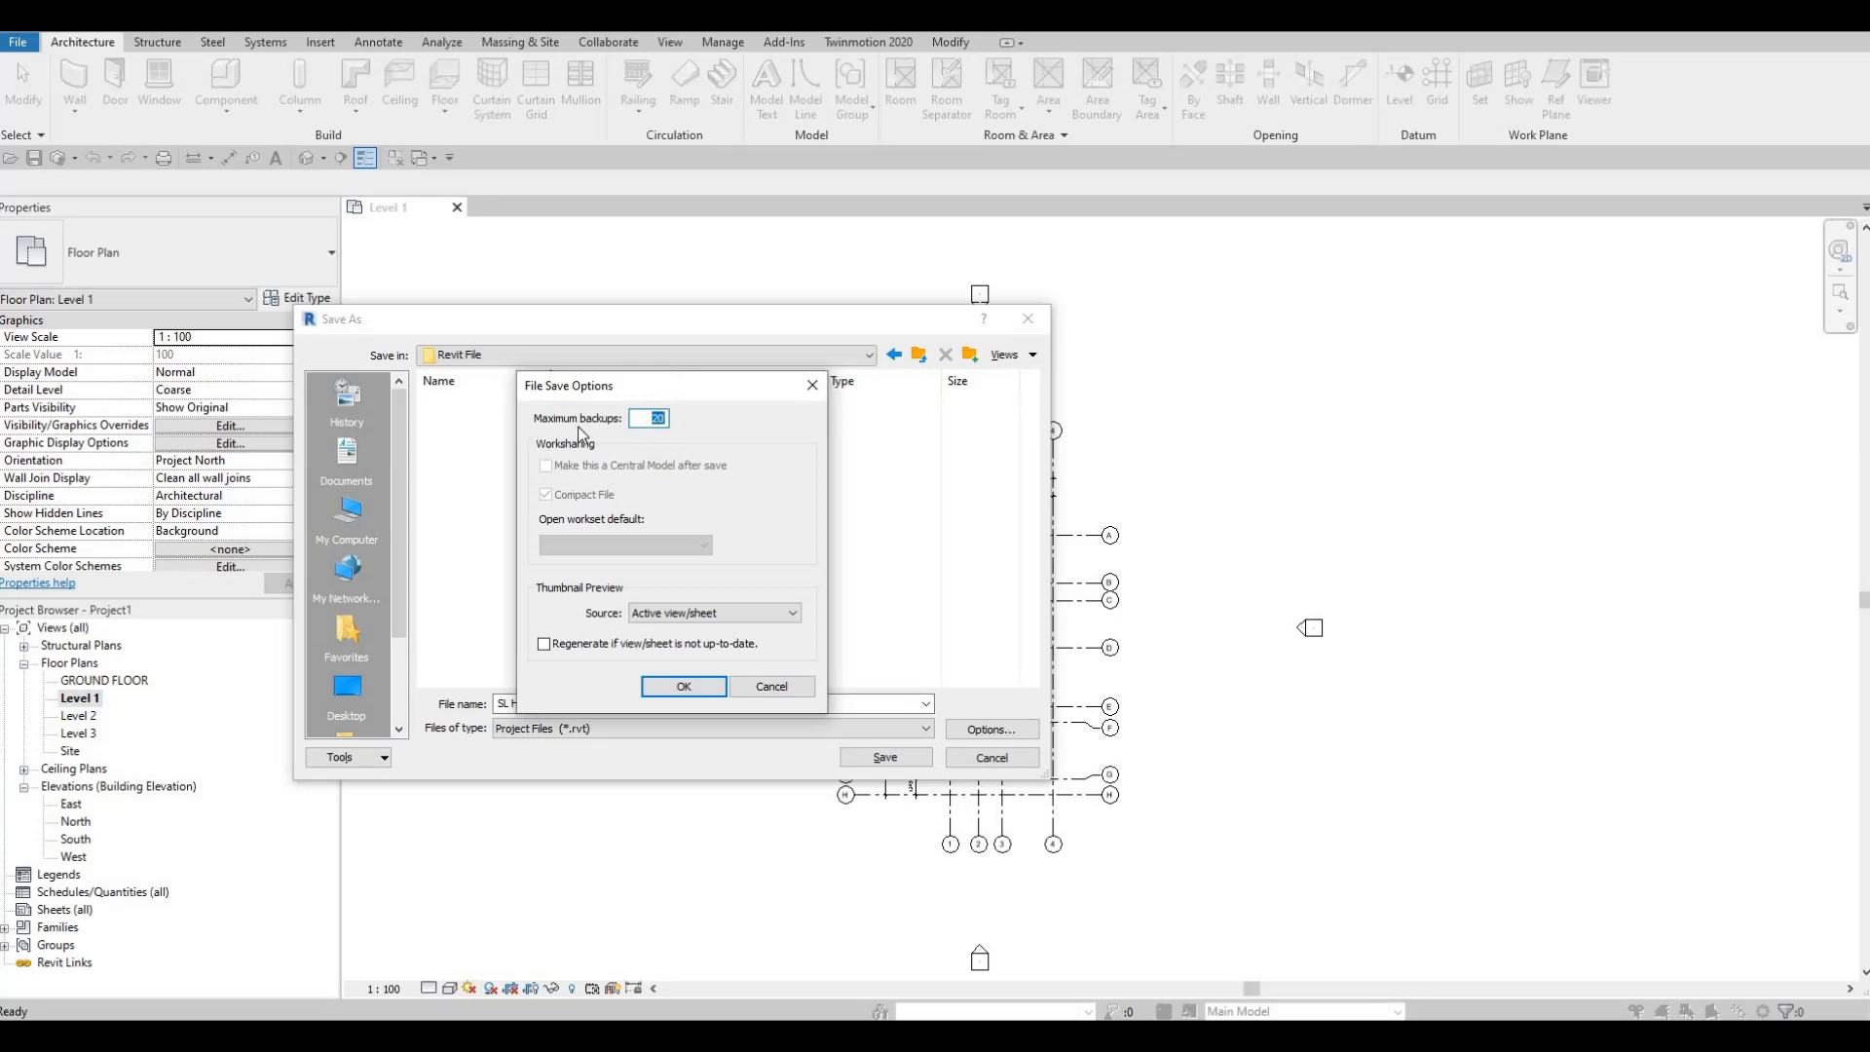
Step: Set Maximum backups to 5 in File Save Options and confirm
{"action": "left_click_drag", "start_coordinate": [687, 392], "coordinate": [1080, 399]}
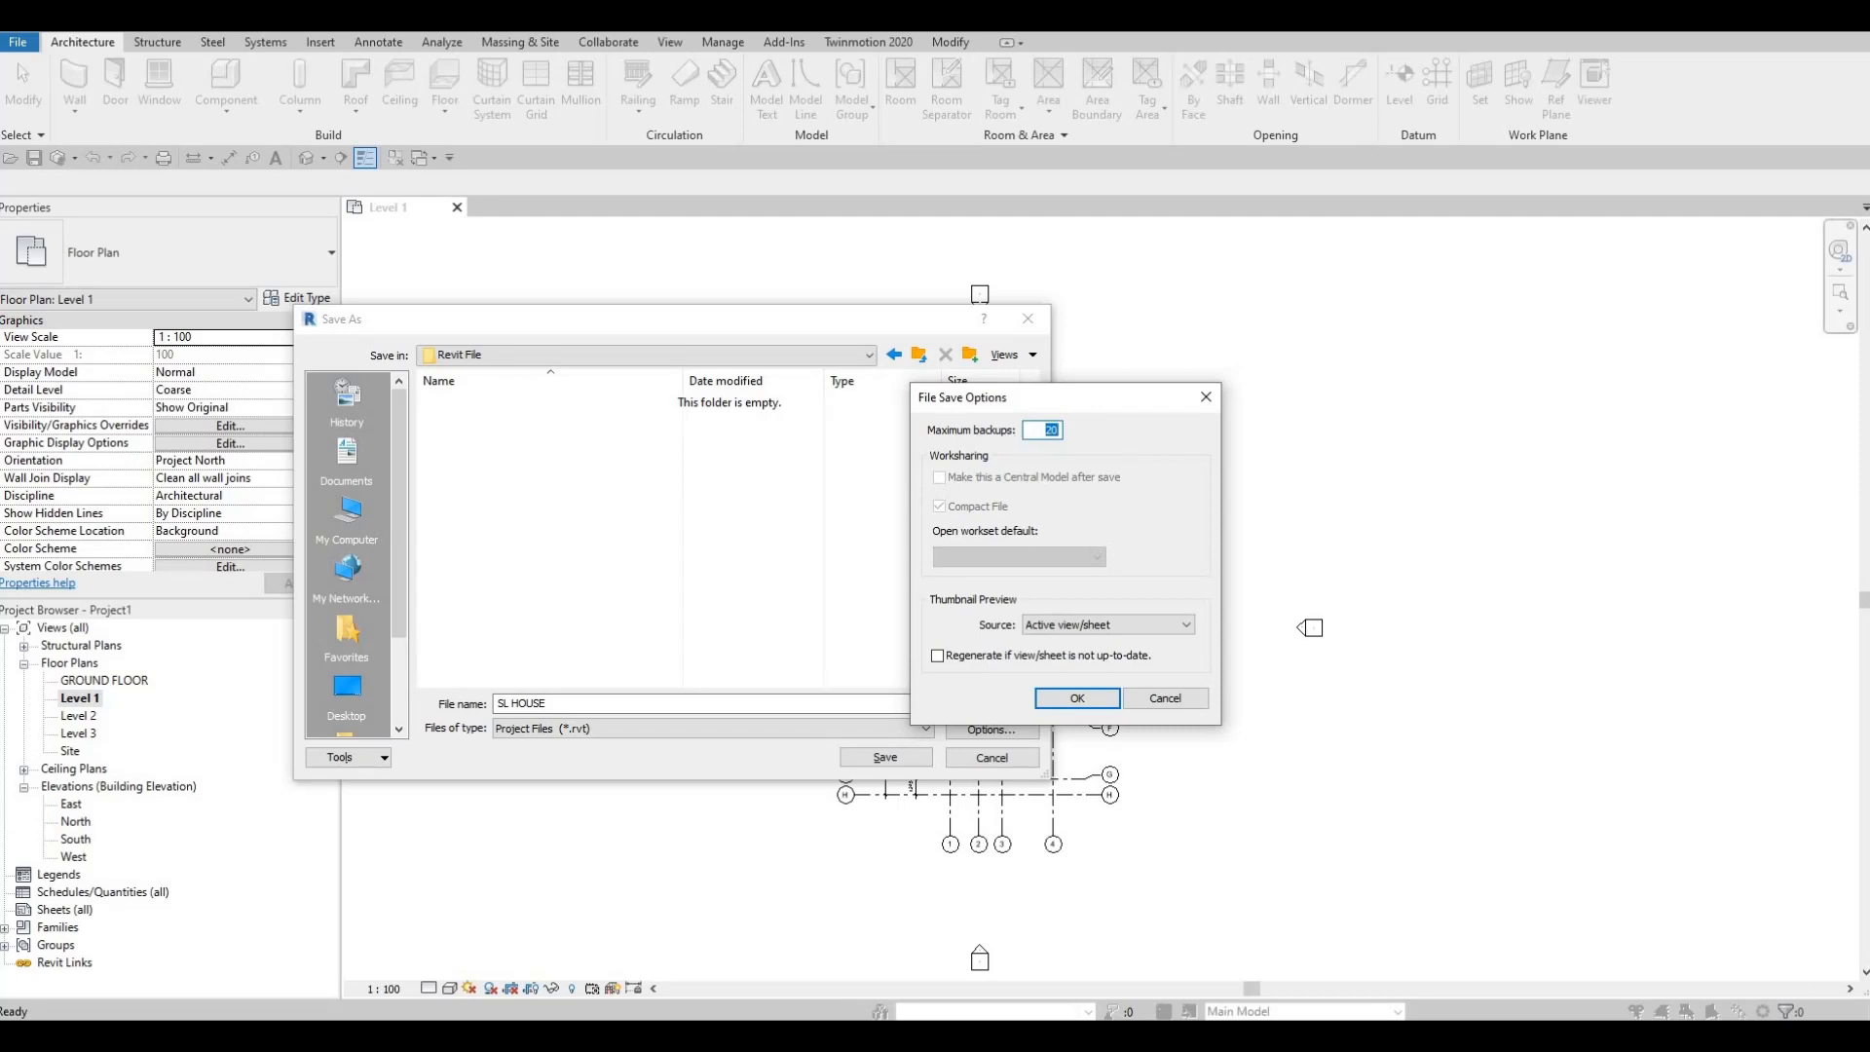
{"action": "type", "text": "5"}
{"action": "key", "text": "Return"}
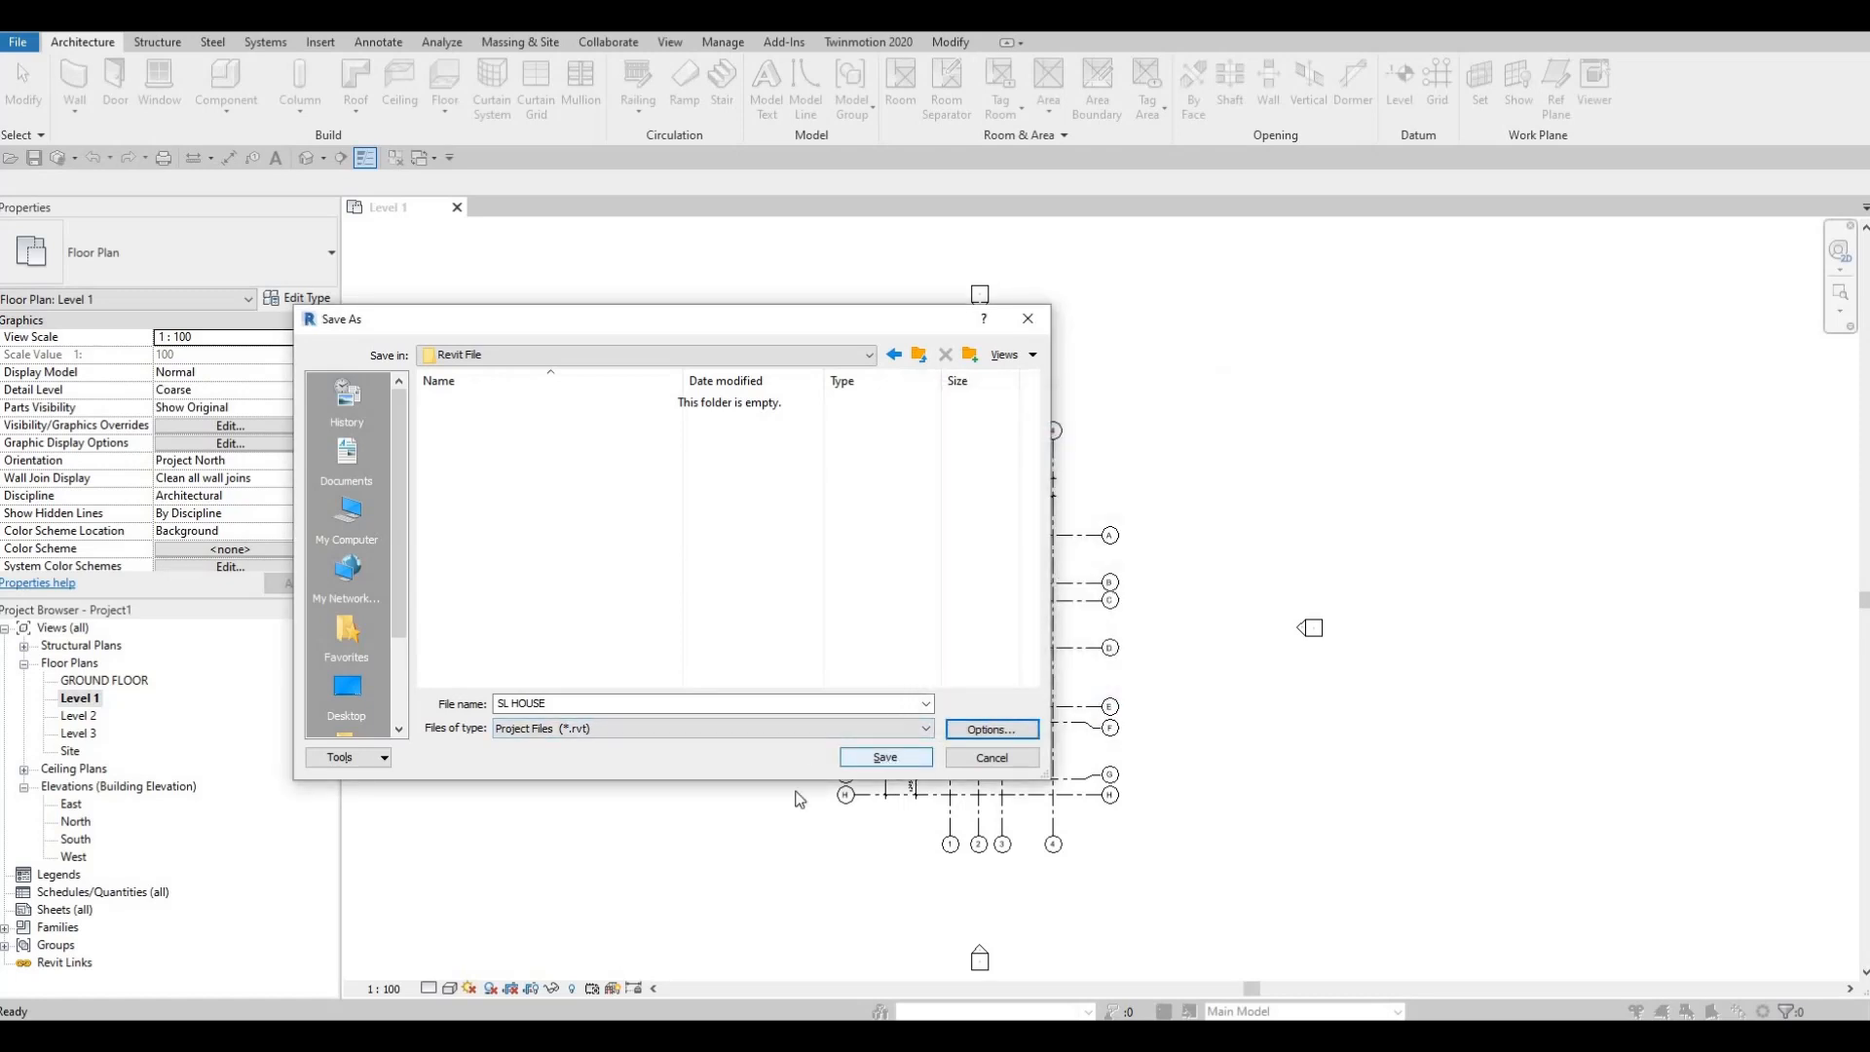
Step: Save the project as SL HOUSE.rvt, replacing Project1
{"action": "left_click", "coordinate": [867, 759]}
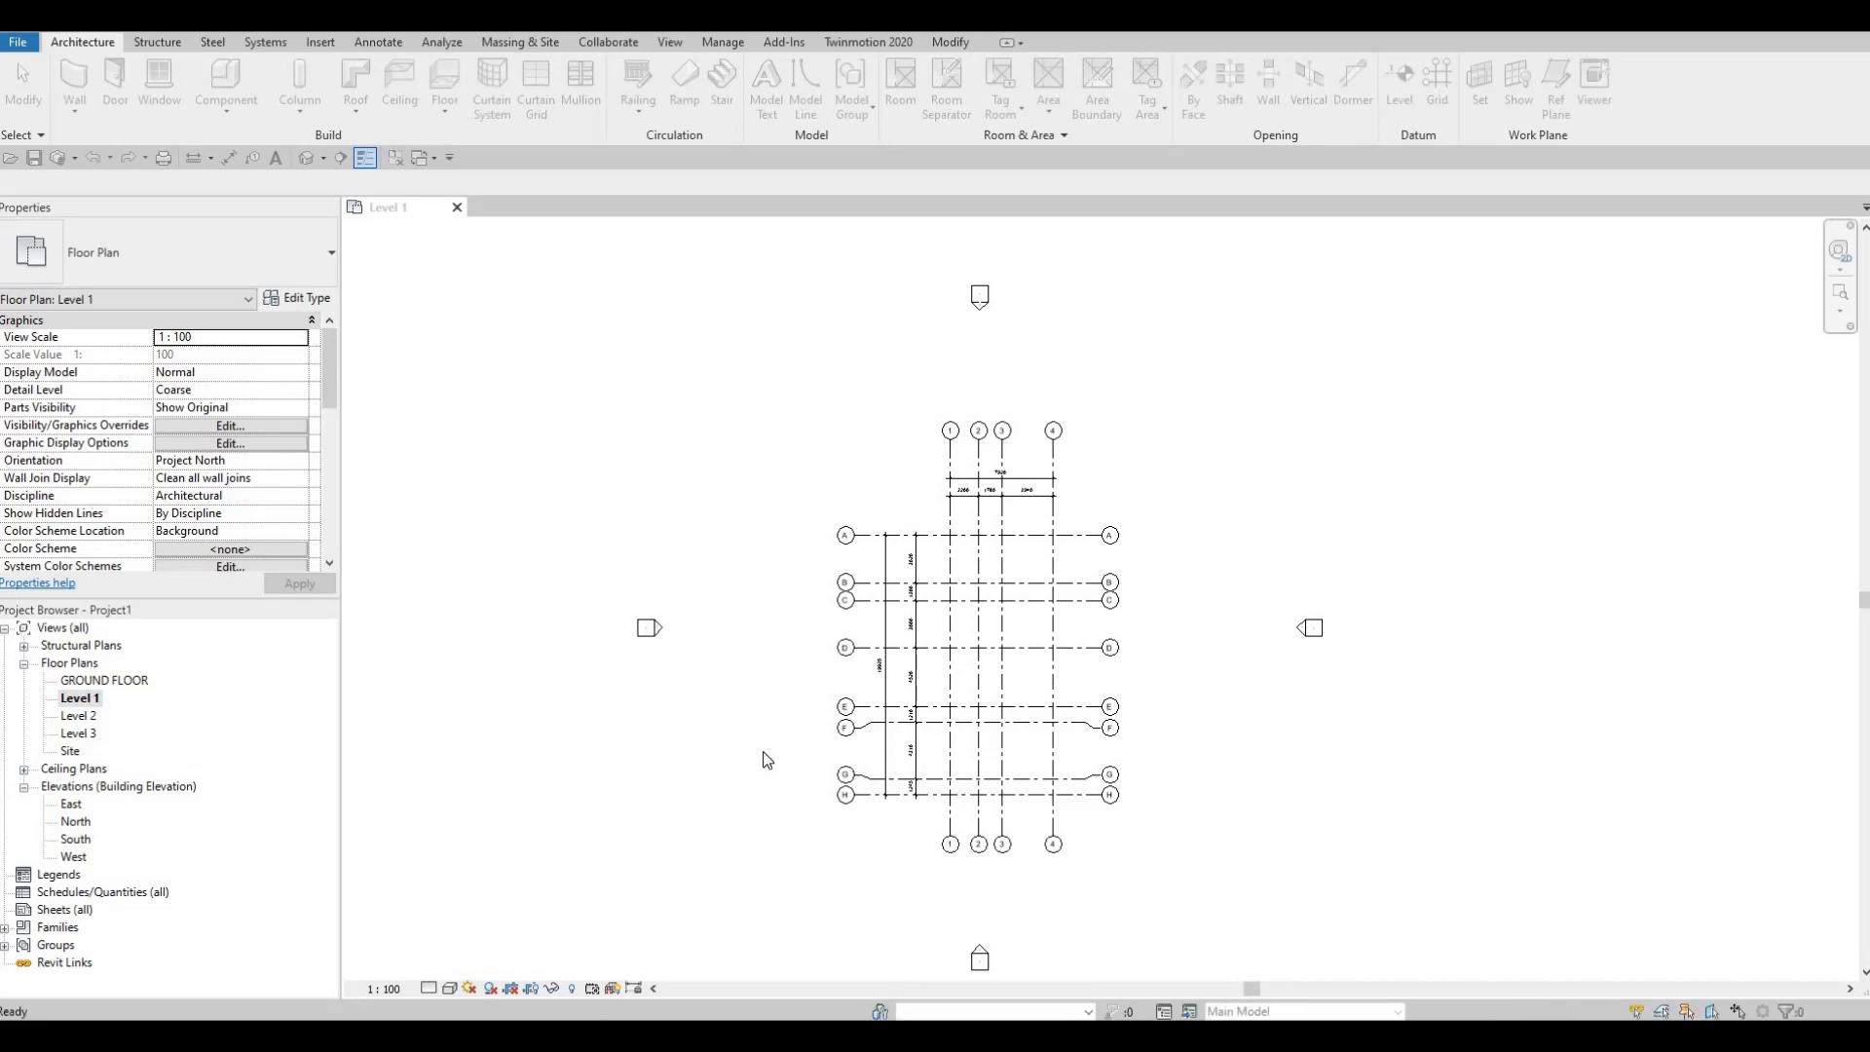
{"action": "scroll", "coordinate": [1067, 731], "scroll_direction": "up", "scroll_amount": 2}
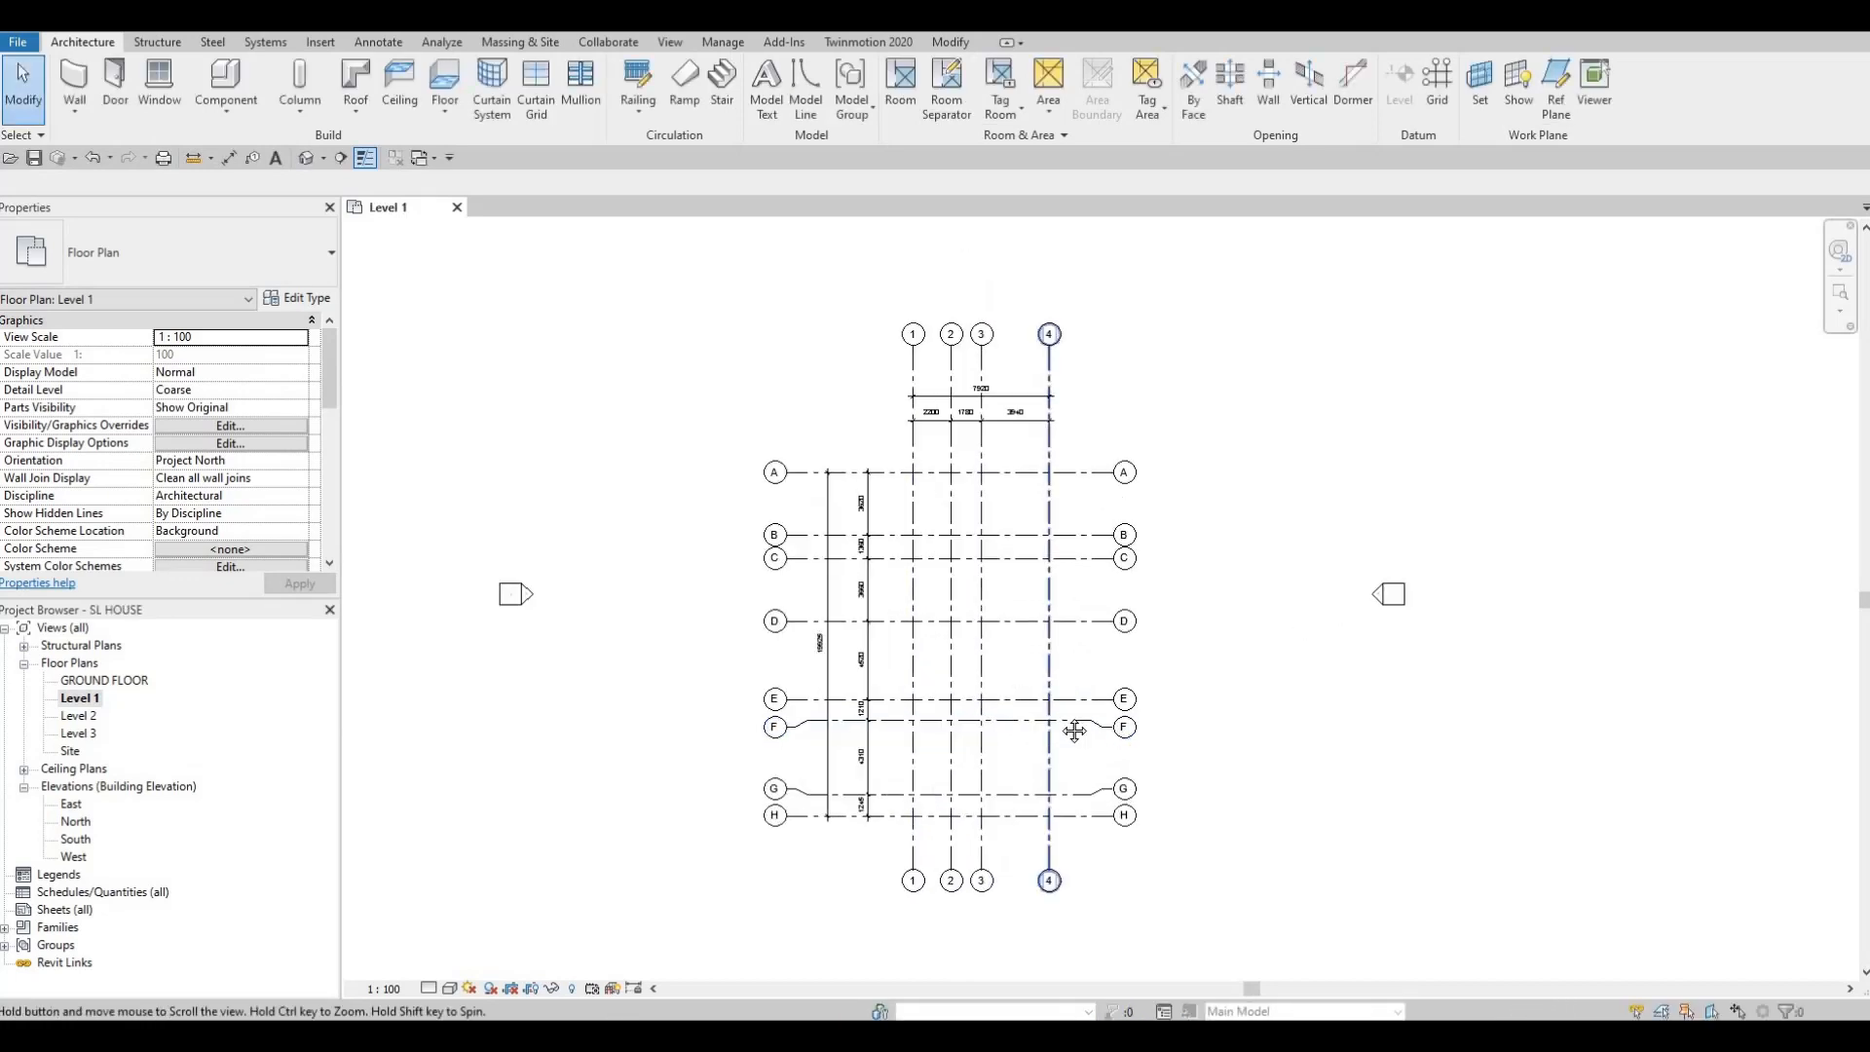
{"action": "scroll", "coordinate": [1074, 730], "scroll_direction": "down", "scroll_amount": 2}
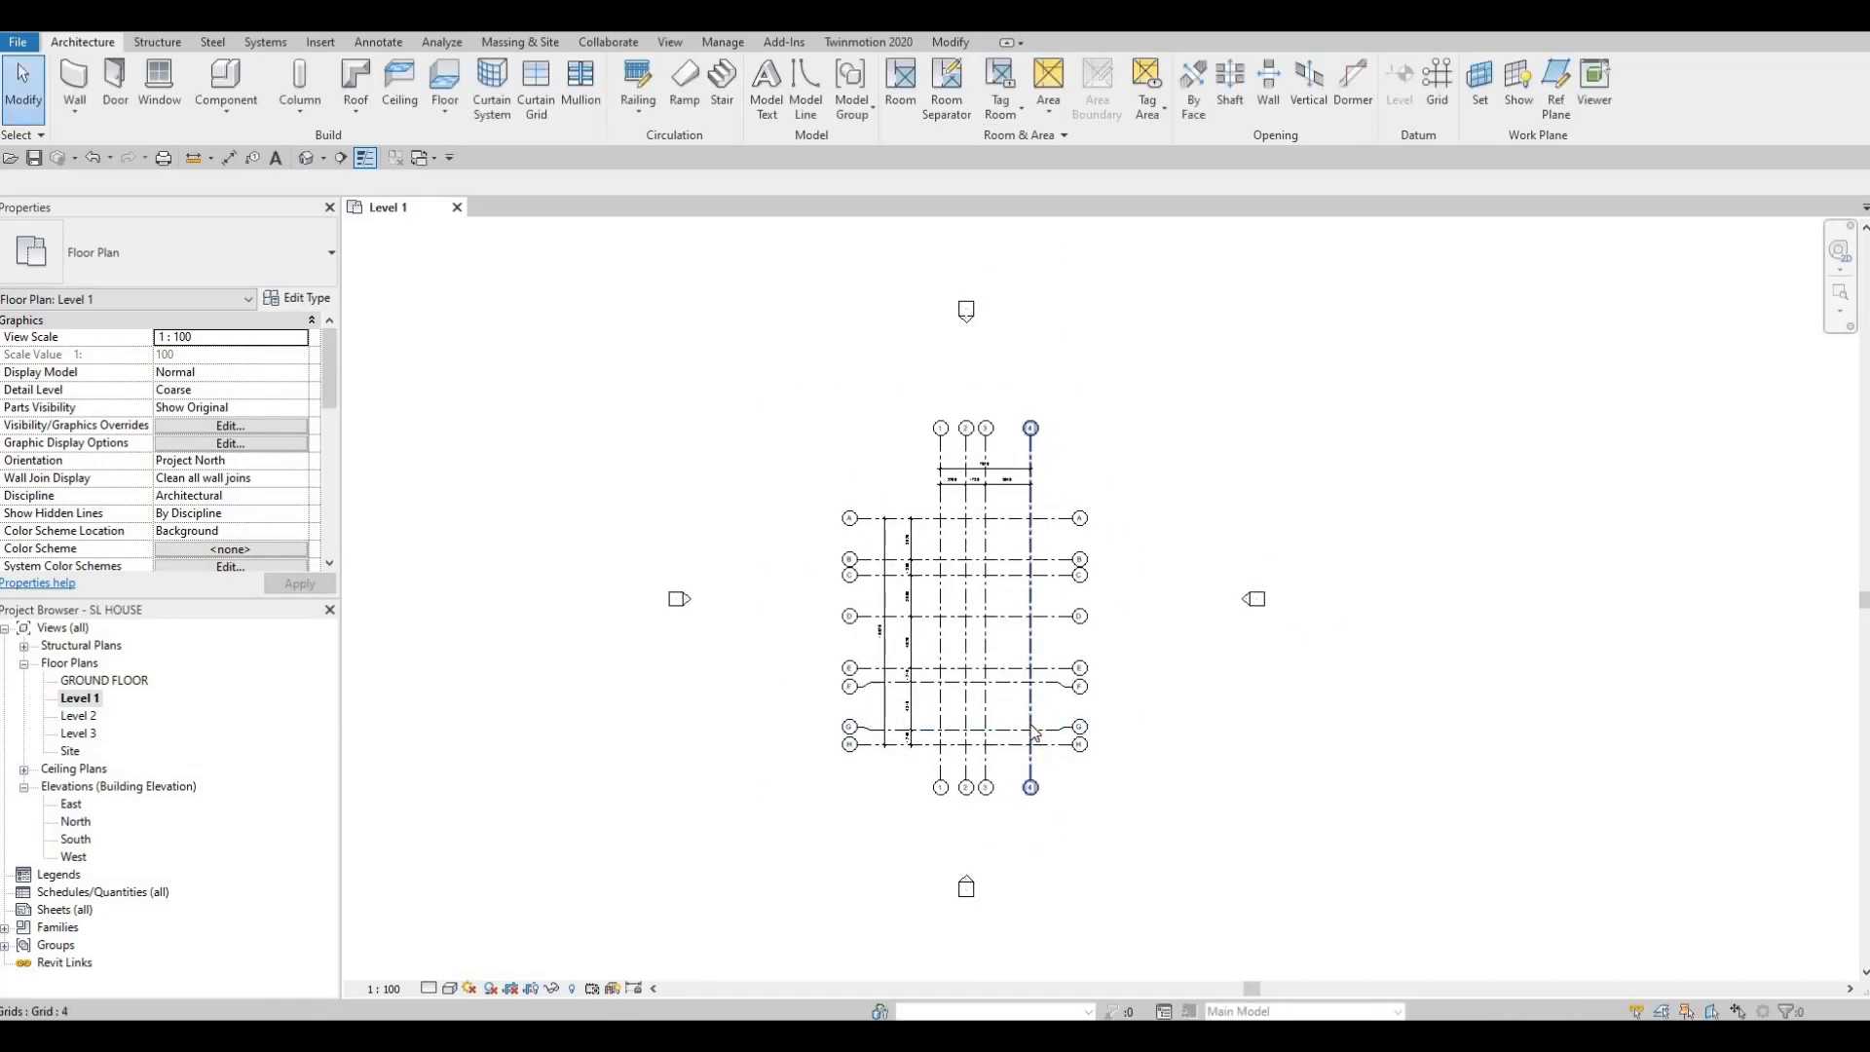